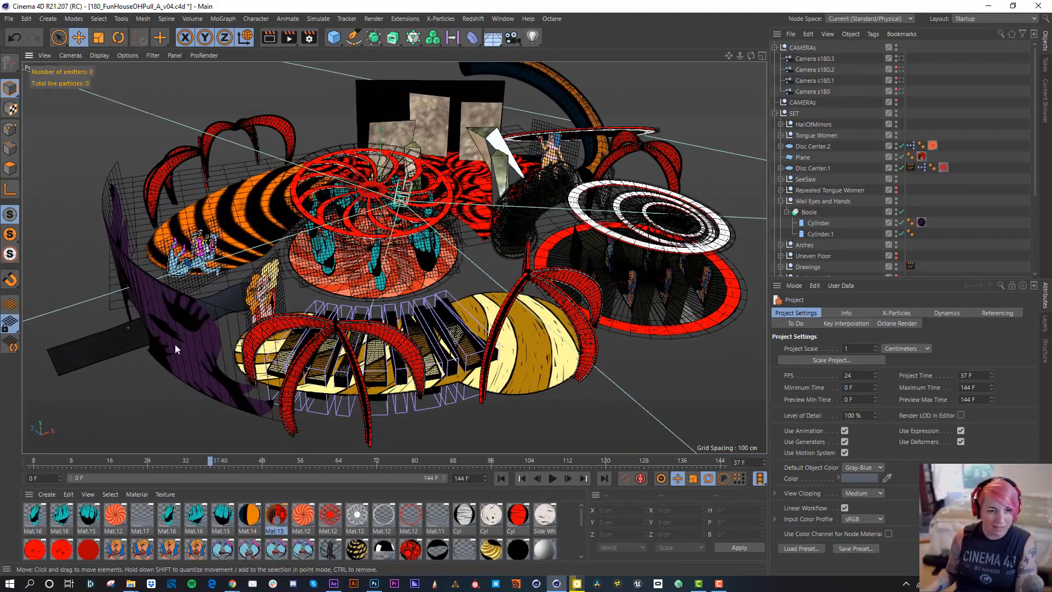
{"action": "left_click_drag", "start_coordinate": [617, 295], "coordinate": [351, 317], "text": "alt"}
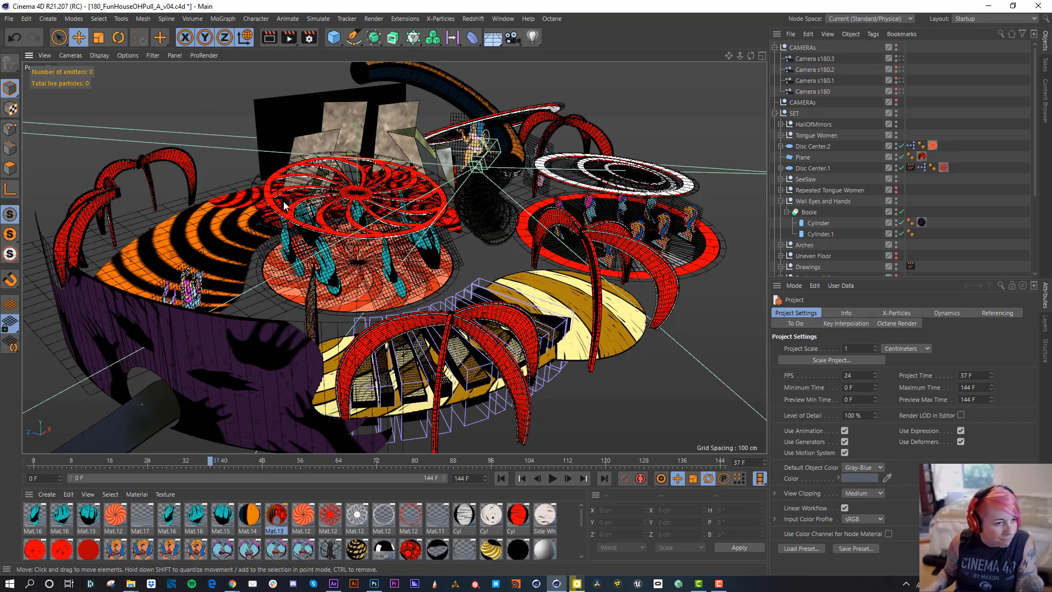
{"action": "left_click_drag", "start_coordinate": [305, 235], "coordinate": [546, 358], "text": "alt"}
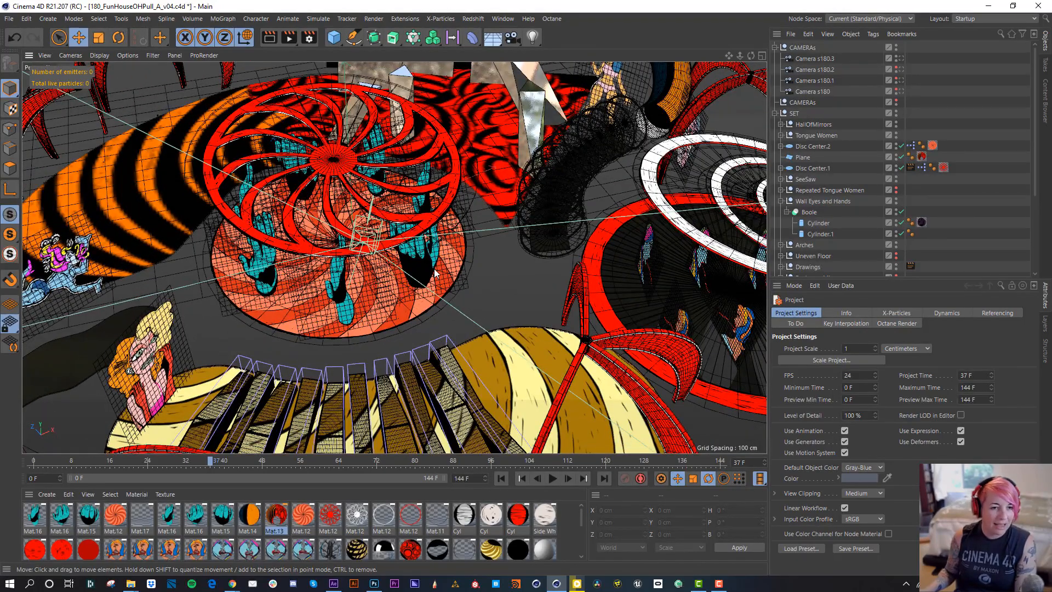
{"action": "scroll", "coordinate": [387, 251], "scroll_direction": "down", "scroll_amount": 6}
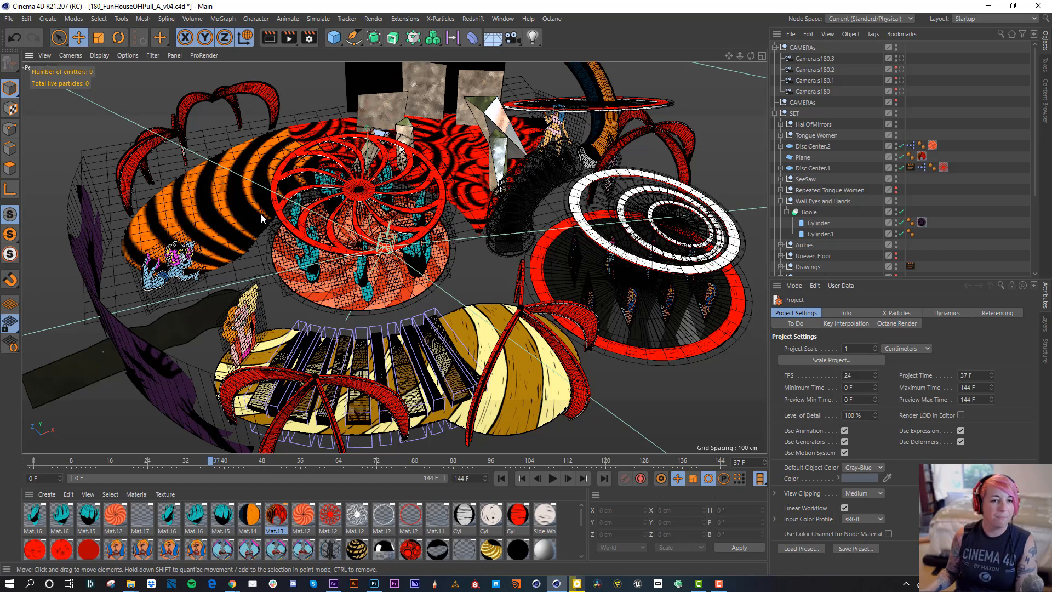
Switch to File Explorer and open the Fake_Concept_Set folder inside NAB_2020_Maxon.
{"action": "key", "text": "alt+Tab"}
{"action": "key", "text": "alt+Tab"}
{"action": "key", "text": "alt+Tab"}
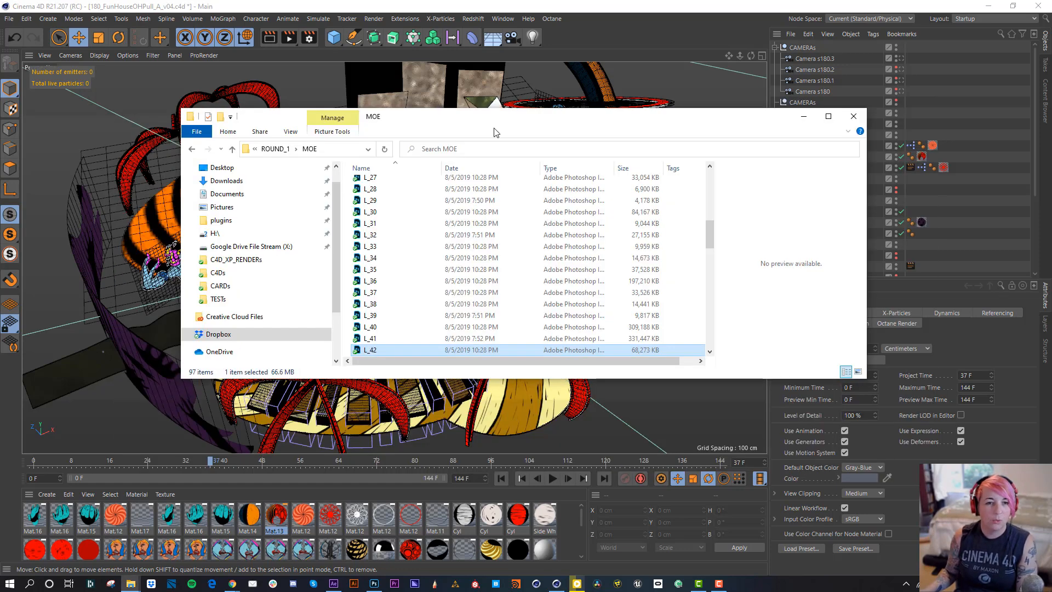
{"action": "left_click", "coordinate": [274, 148]}
{"action": "key", "text": "alt+Tab"}
{"action": "key", "text": "Escape"}
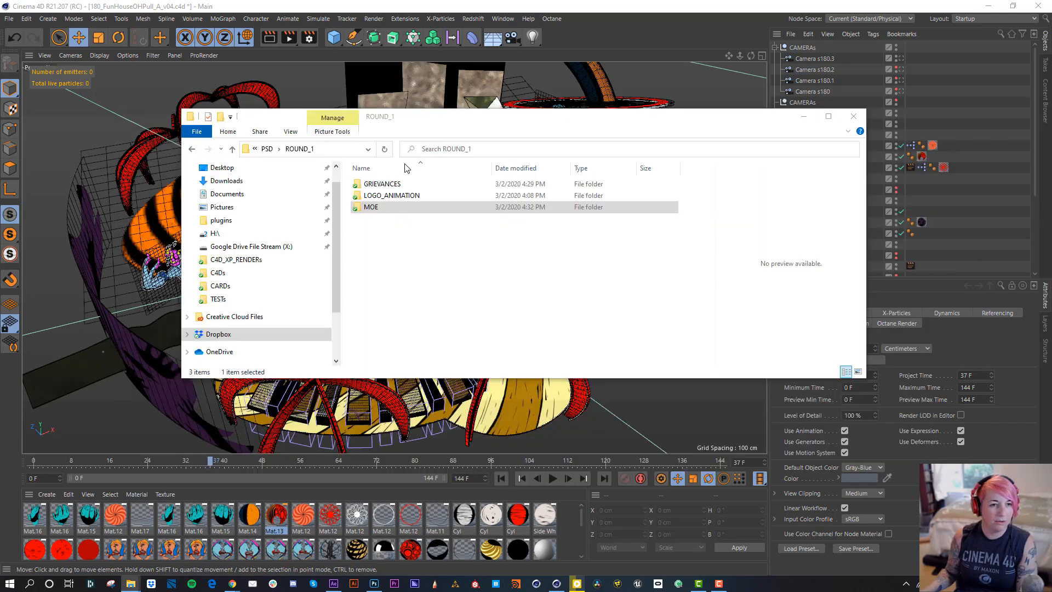
{"action": "left_click", "coordinate": [271, 149]}
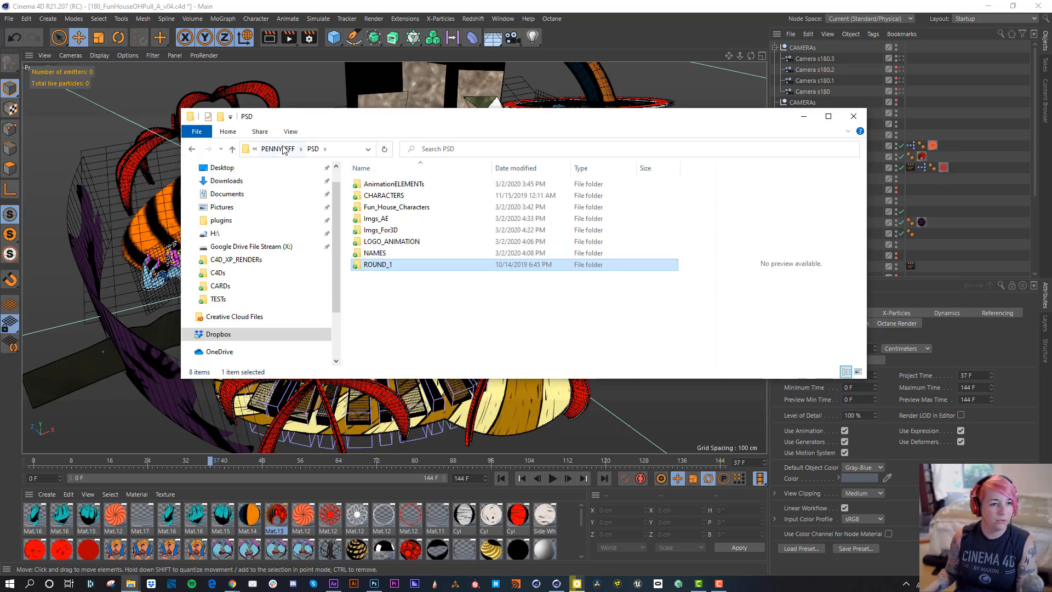
{"action": "left_click", "coordinate": [277, 150]}
{"action": "double_click", "coordinate": [397, 313]}
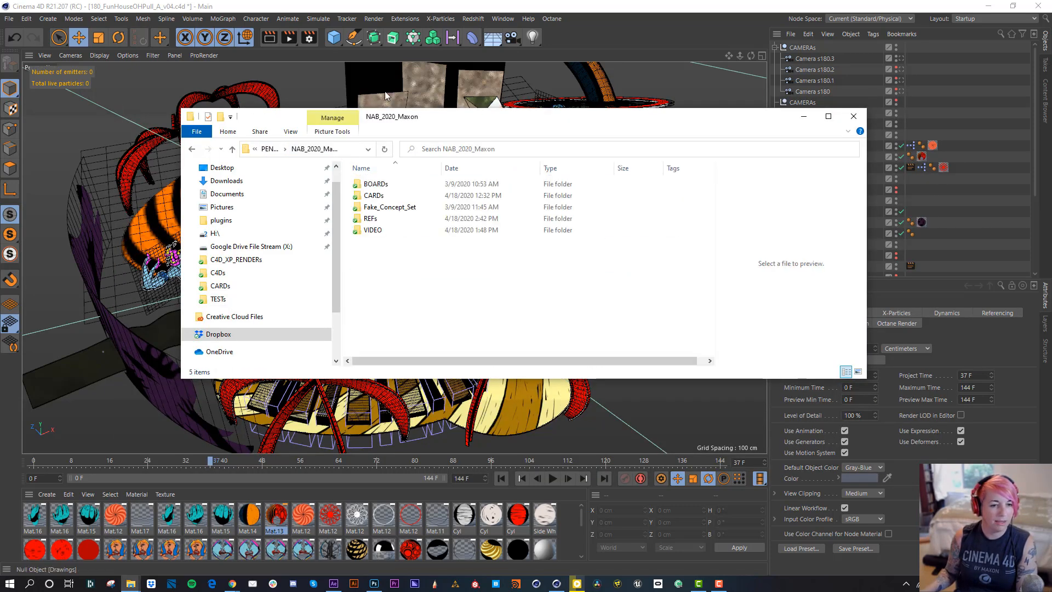
{"action": "double_click", "coordinate": [389, 207]}
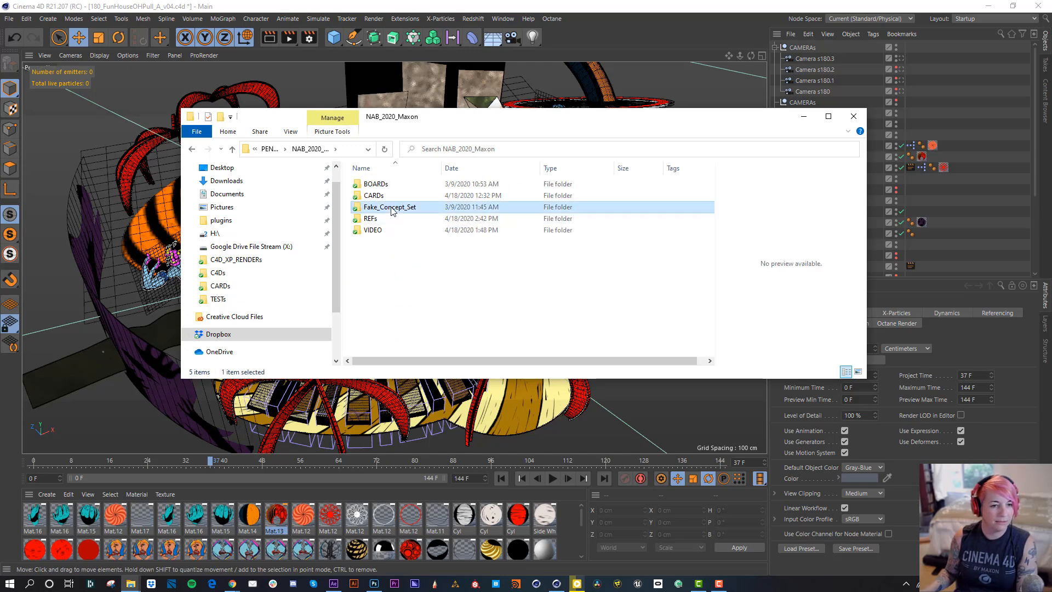
Preview both desk reference photos, viewing Photo Mar 09, 11 40 21 AM.jpg enlarged, and return to Cinema 4D.
{"action": "left_click", "coordinate": [387, 198]}
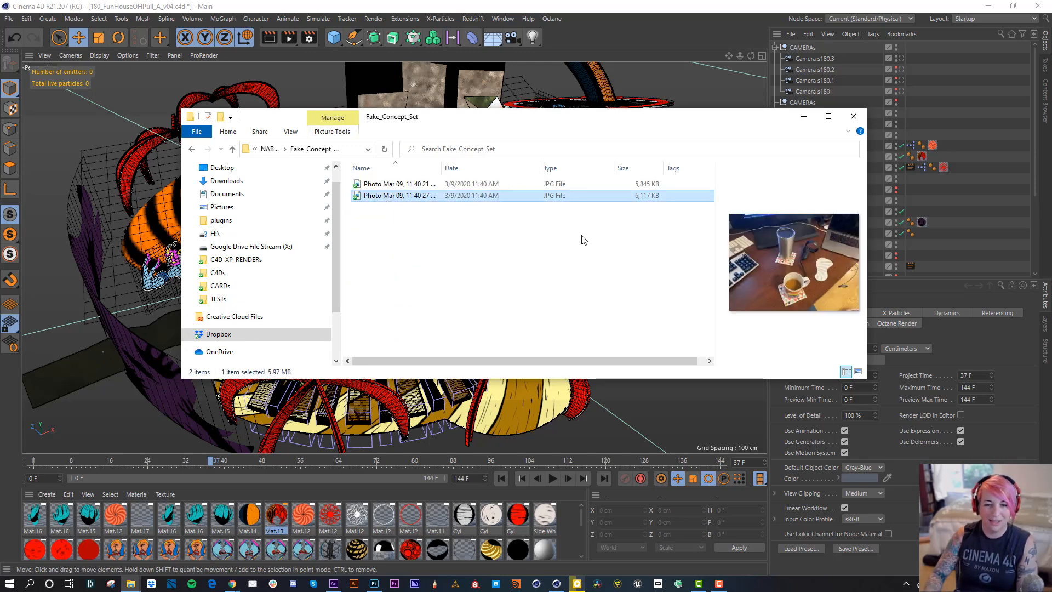
{"action": "key", "text": "Up"}
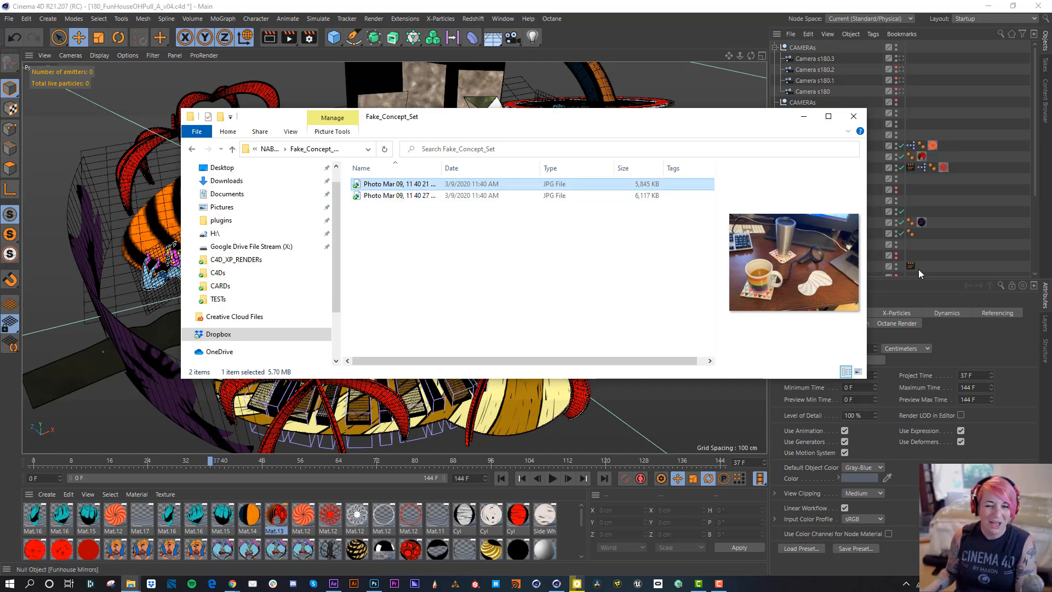
{"action": "key", "text": "Return"}
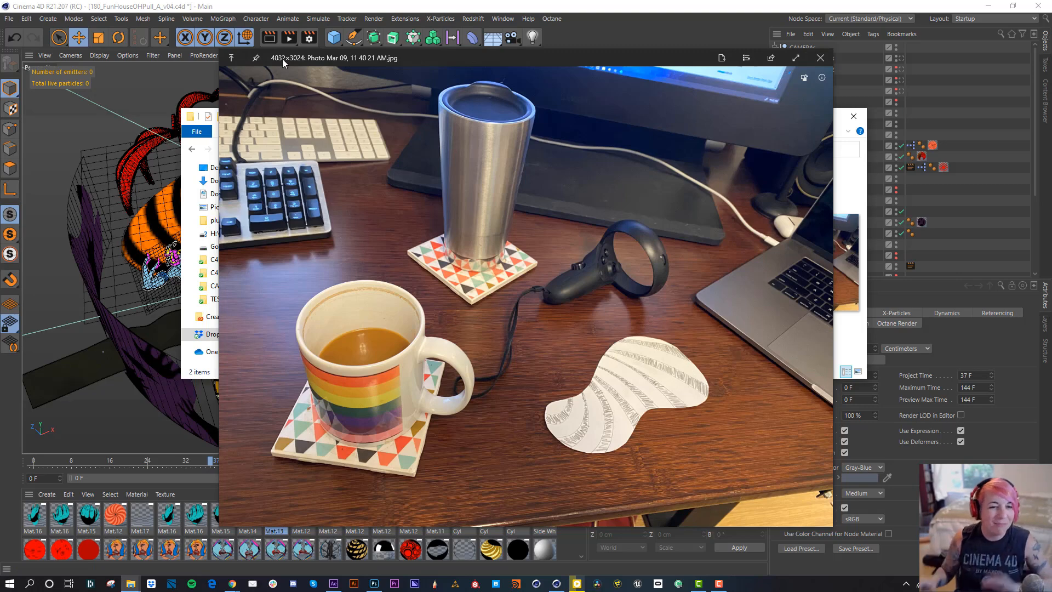
{"action": "key", "text": "space"}
{"action": "left_click", "coordinate": [659, 39]}
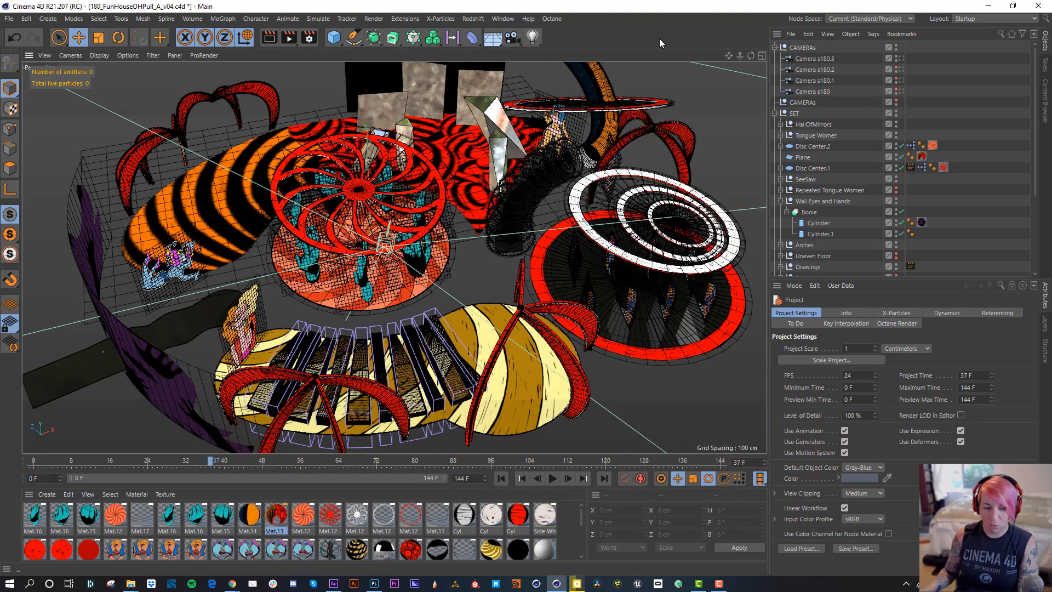
Switch to the empty Untitled 3 project.
{"action": "left_click", "coordinate": [506, 19]}
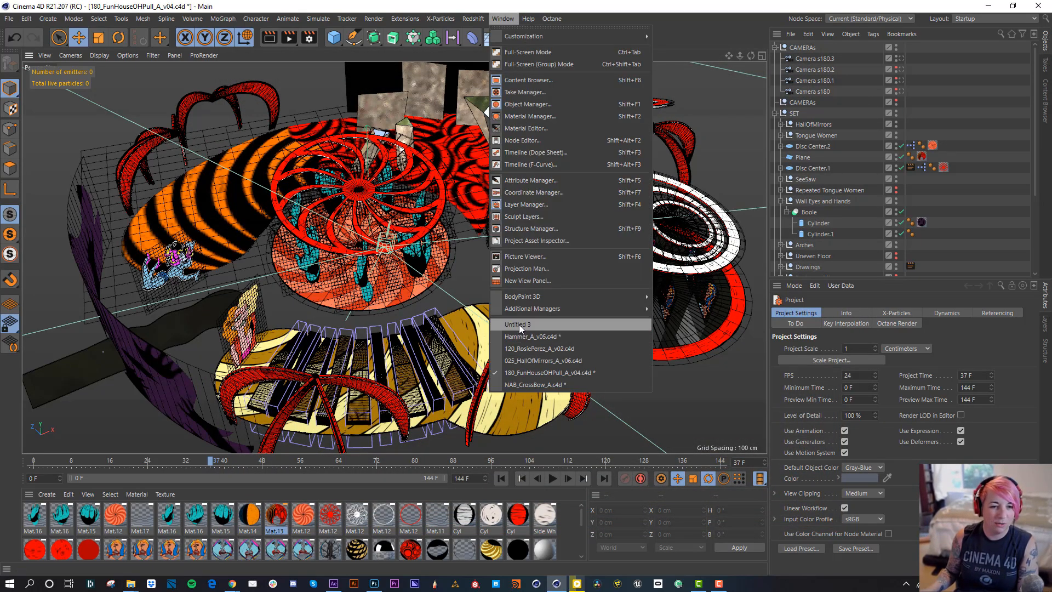
{"action": "left_click", "coordinate": [520, 325]}
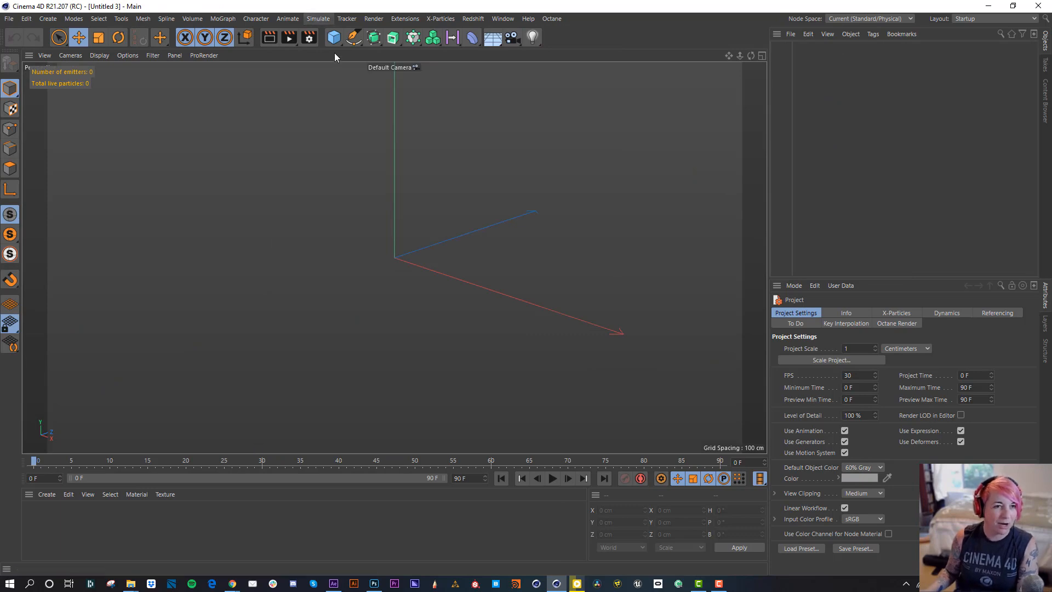
{"action": "left_click", "coordinate": [48, 494]}
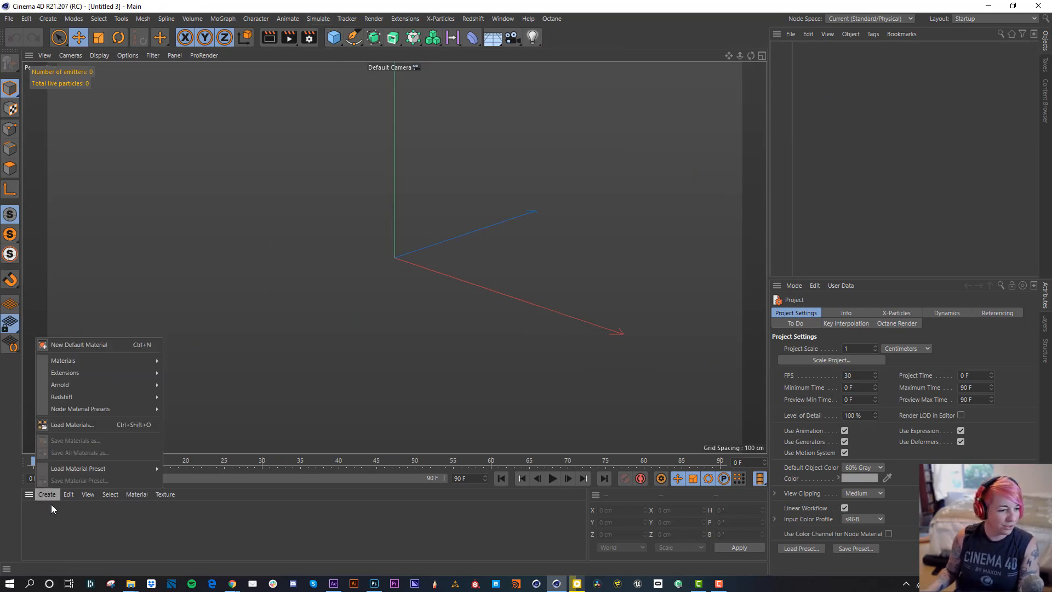
Copy the path of the Fake_Concept_Set folder from File Explorer and return to Cinema 4D.
{"action": "key", "text": "alt+Tab"}
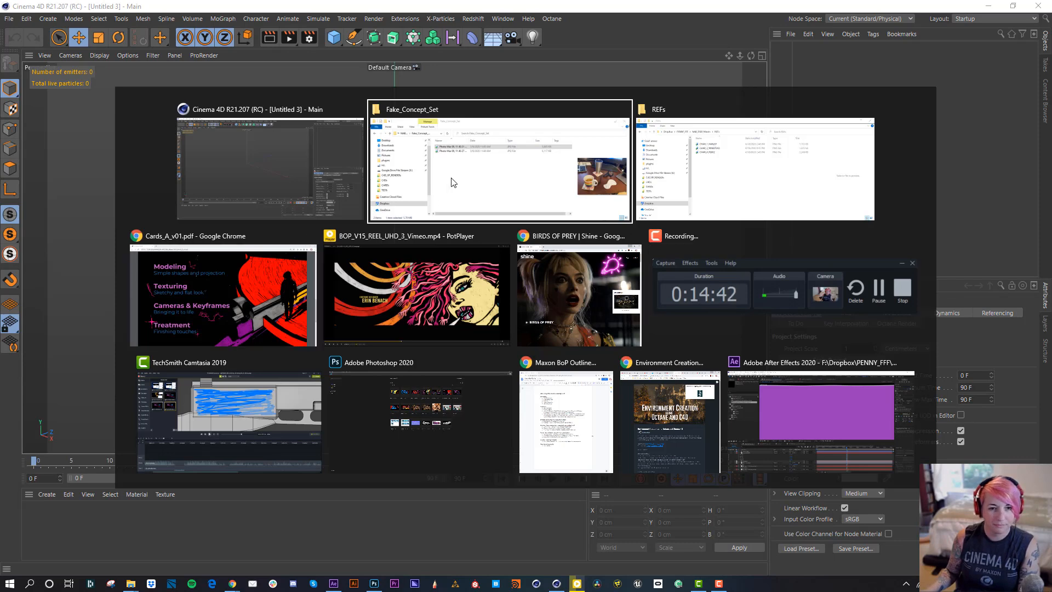
{"action": "left_click", "coordinate": [466, 167]}
{"action": "right_click", "coordinate": [371, 187]}
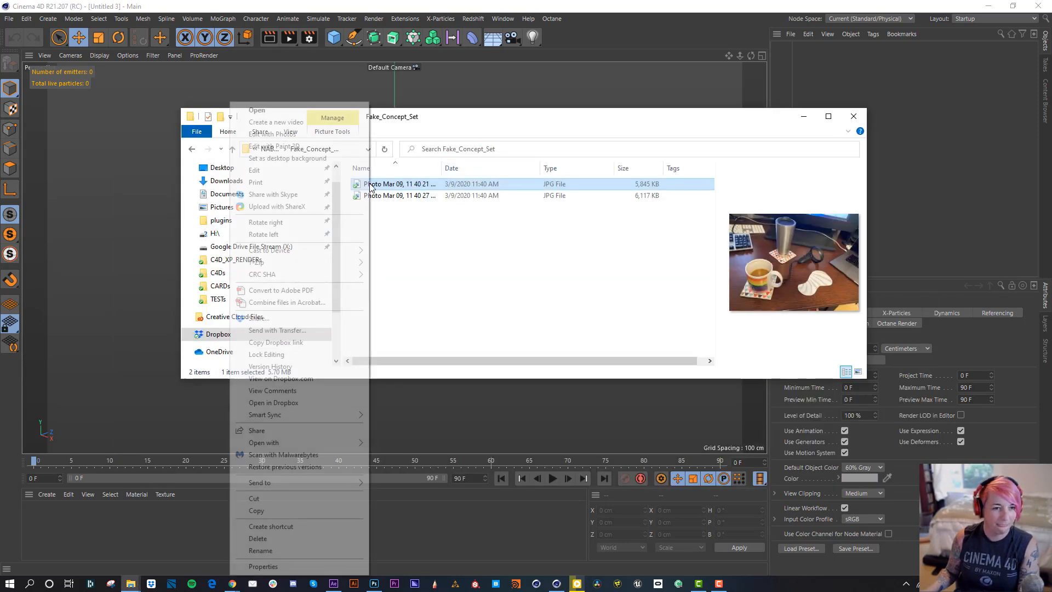
{"action": "left_click", "coordinate": [438, 131]}
{"action": "left_click", "coordinate": [321, 150]}
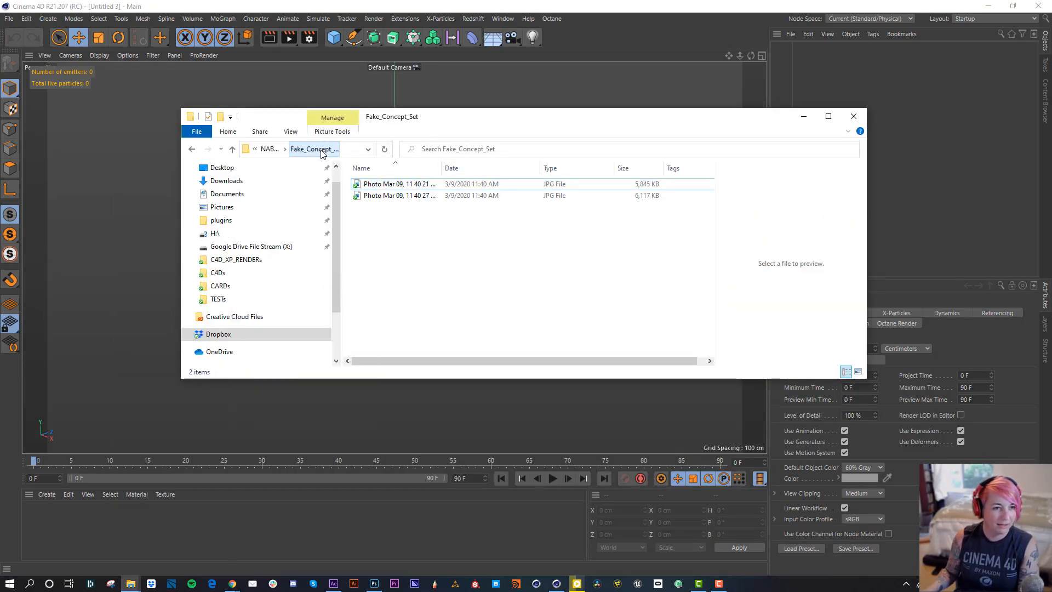
{"action": "left_click", "coordinate": [349, 151]}
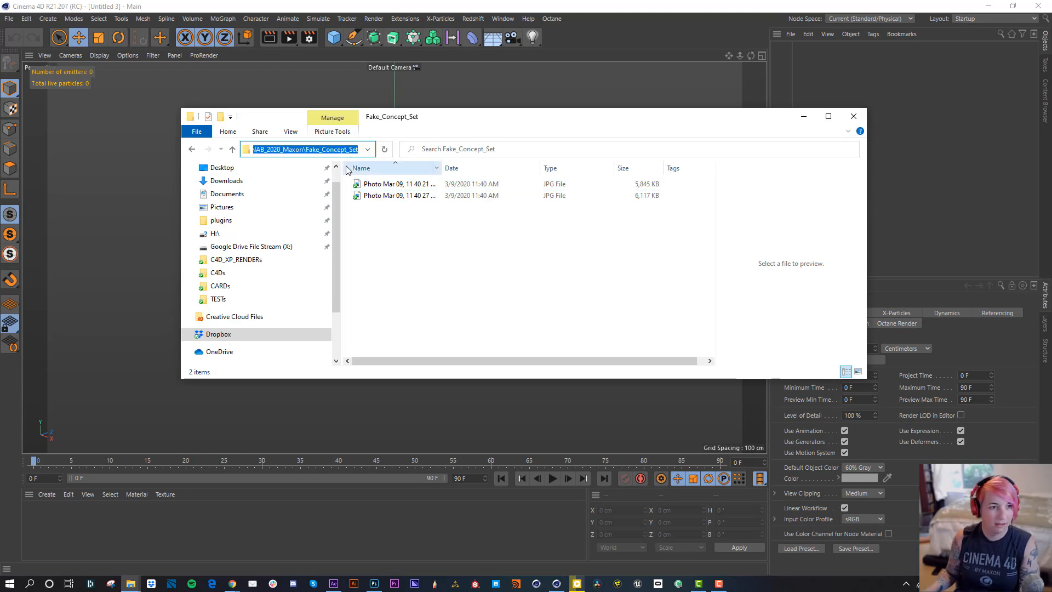
{"action": "left_click", "coordinate": [301, 70]}
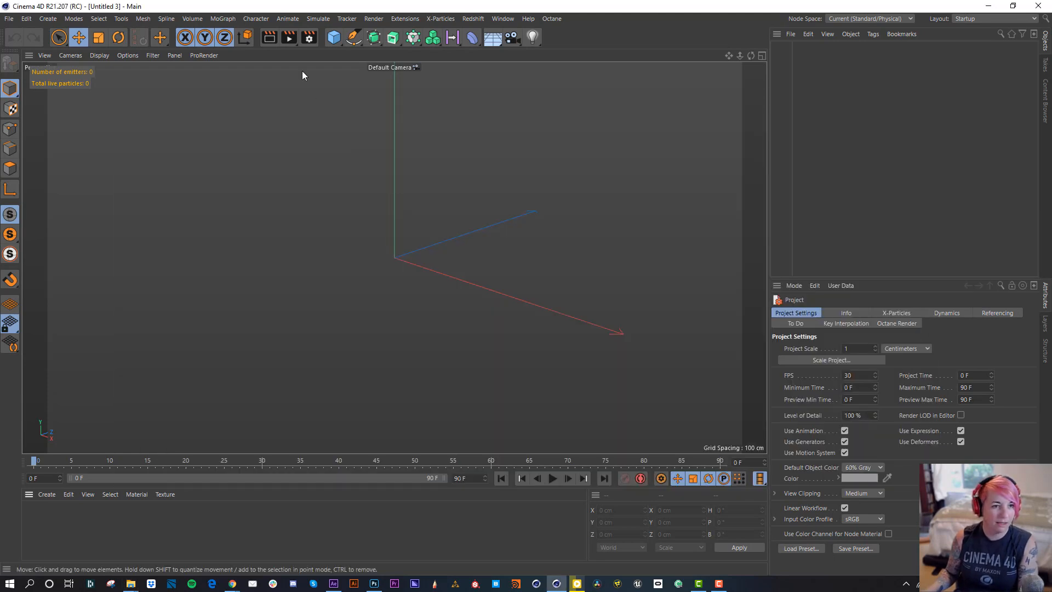
Create a new standard material with its Reflectance channel turned off and show its Color channel settings.
{"action": "left_click", "coordinate": [47, 494]}
{"action": "mouse_move", "coordinate": [69, 359]}
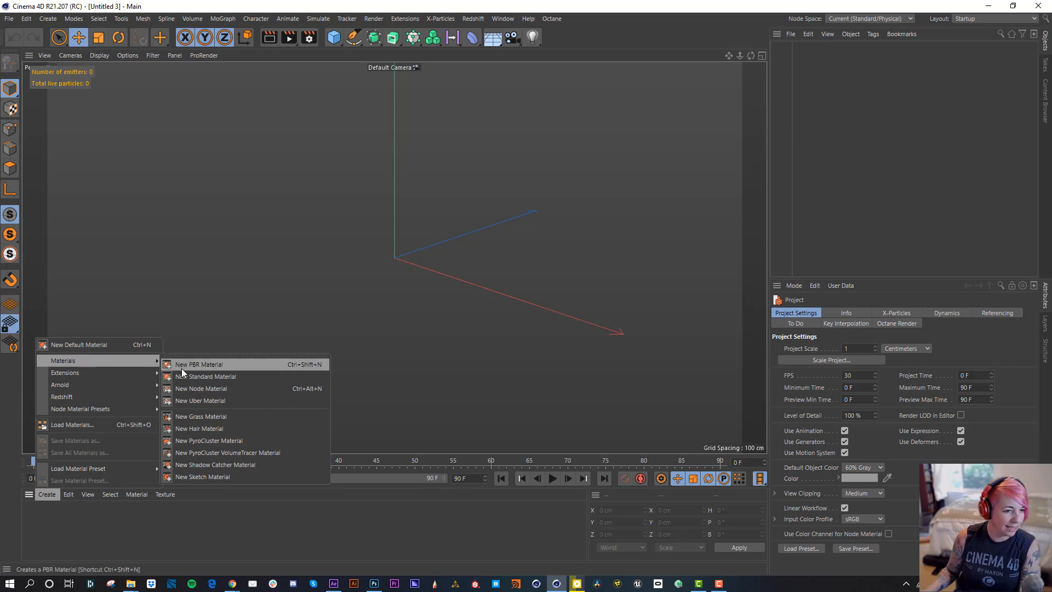
{"action": "left_click", "coordinate": [210, 374]}
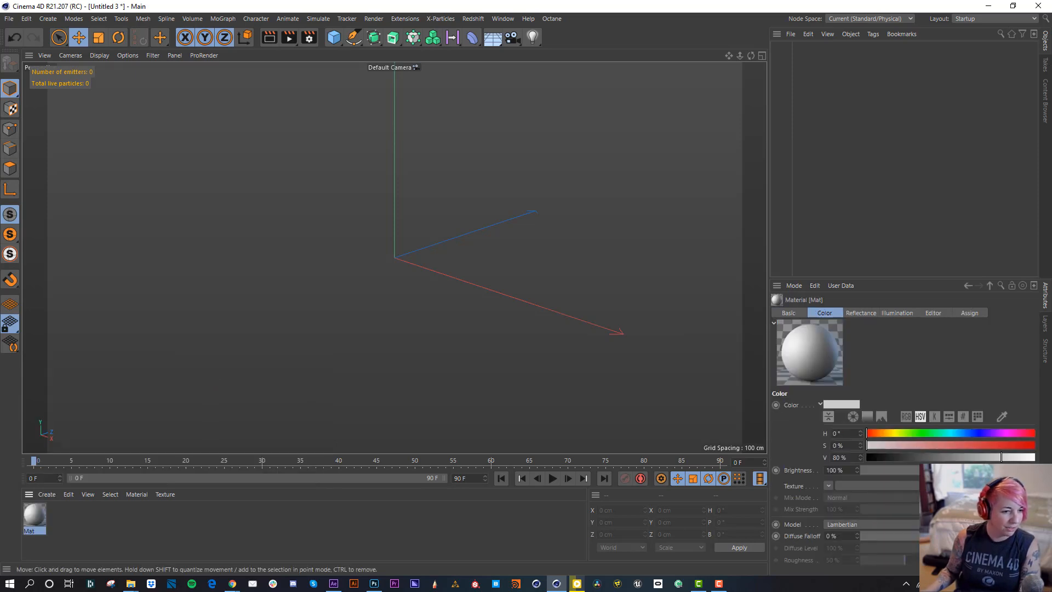
{"action": "double_click", "coordinate": [40, 511]}
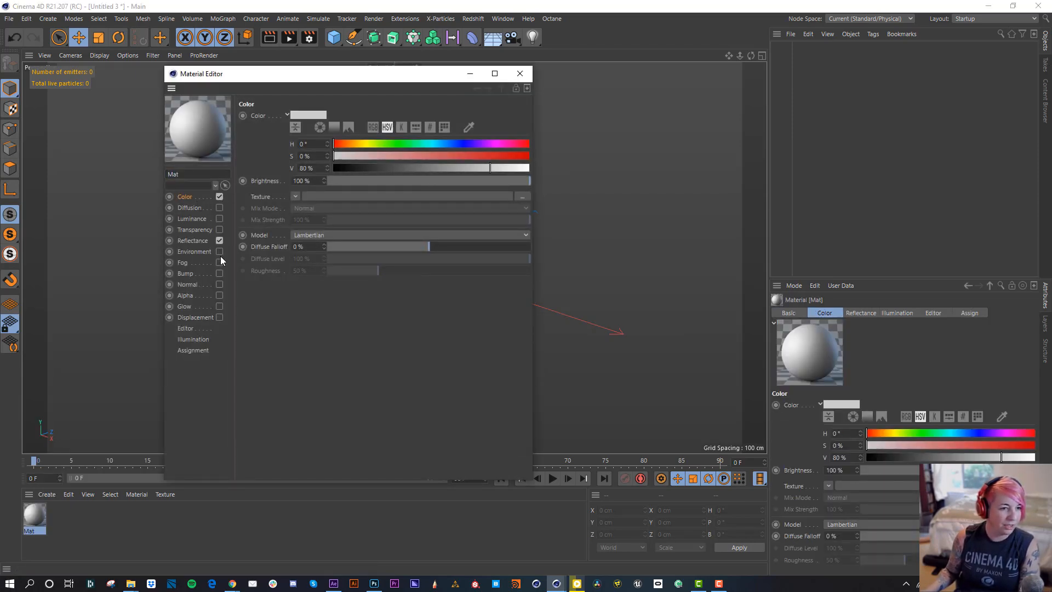
{"action": "left_click", "coordinate": [219, 240]}
{"action": "left_click", "coordinate": [198, 199]}
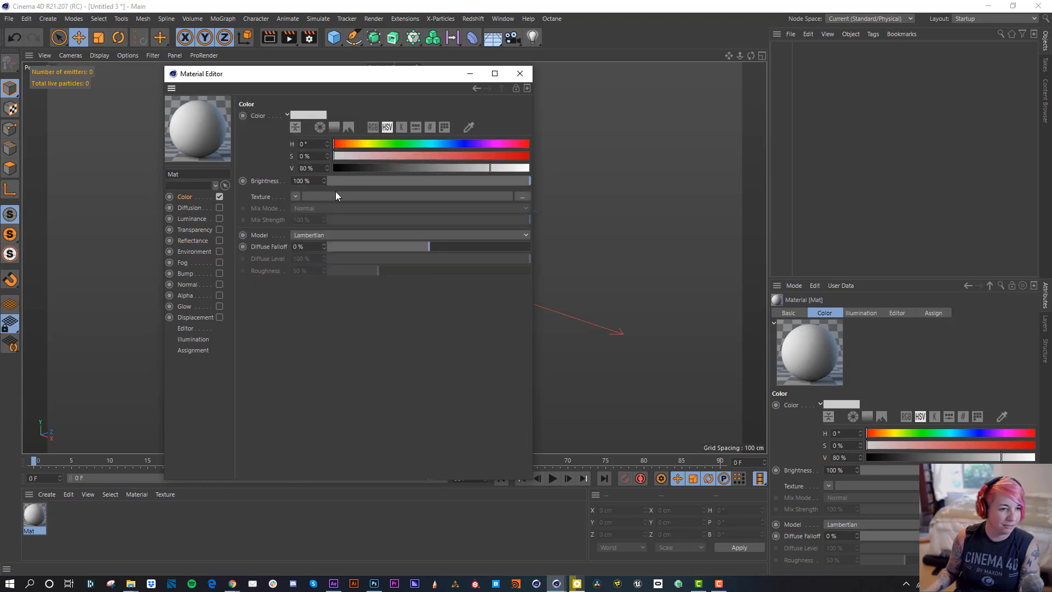
Load Photo Mar 09, 11 40 21 AM.jpg from Fake_Concept_Set as the material's color texture, without copying it to the project location.
{"action": "left_click", "coordinate": [304, 197]}
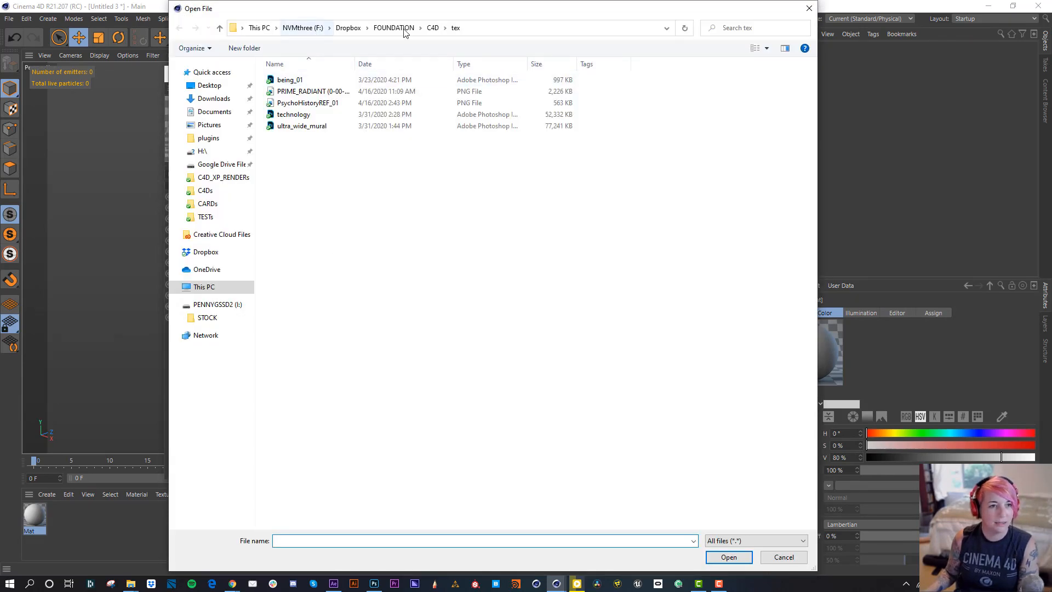
{"action": "left_click", "coordinate": [493, 31]}
{"action": "type", "text": "F:\\Dropbox\\PENNY_FFF\\NAB_2020_Maxon\\Fake_Concept_Set"}
{"action": "key", "text": "Return"}
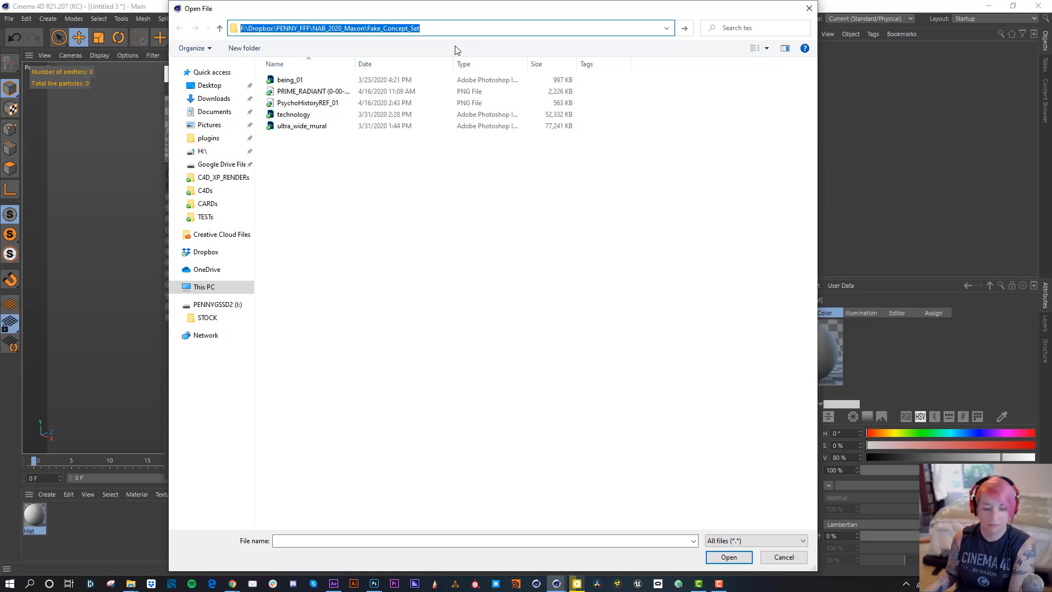
{"action": "double_click", "coordinate": [336, 80]}
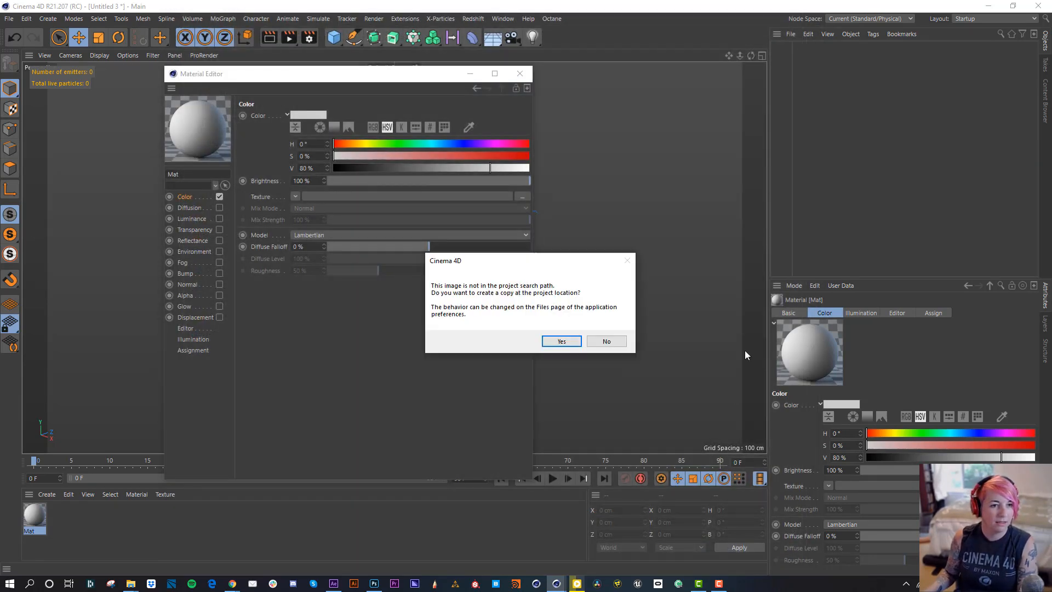
{"action": "left_click", "coordinate": [616, 345]}
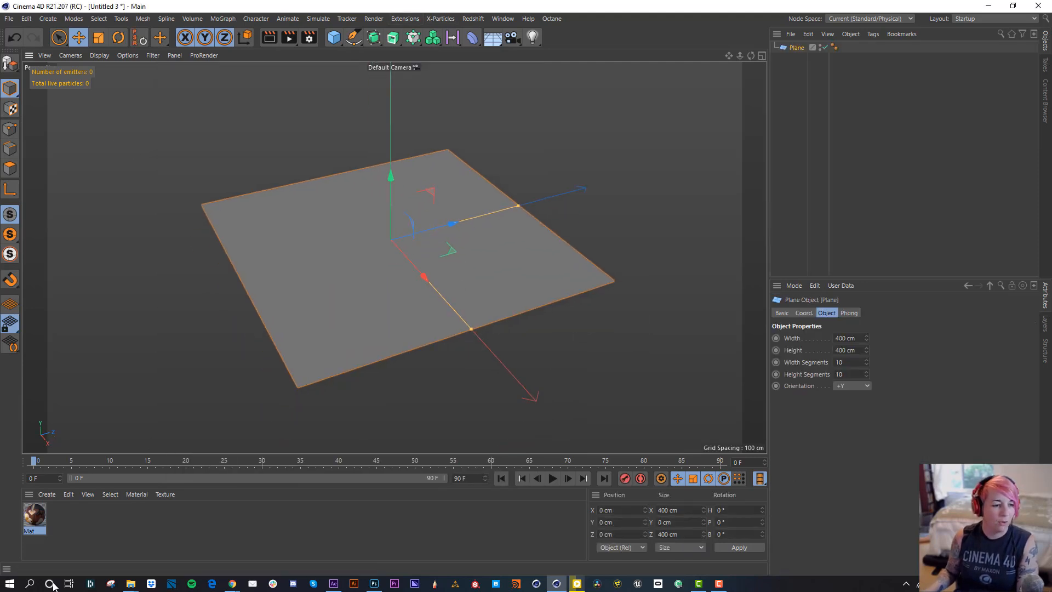
Apply the photo material to the plane, and add a camera and look through it.
{"action": "left_click_drag", "start_coordinate": [35, 513], "coordinate": [297, 268]}
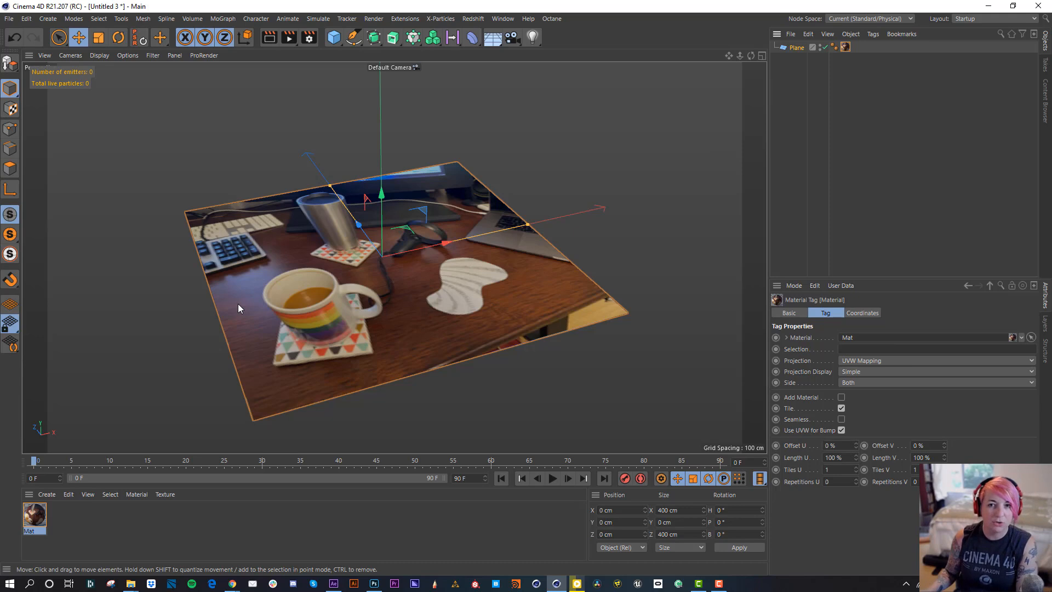
{"action": "left_click", "coordinate": [510, 38]}
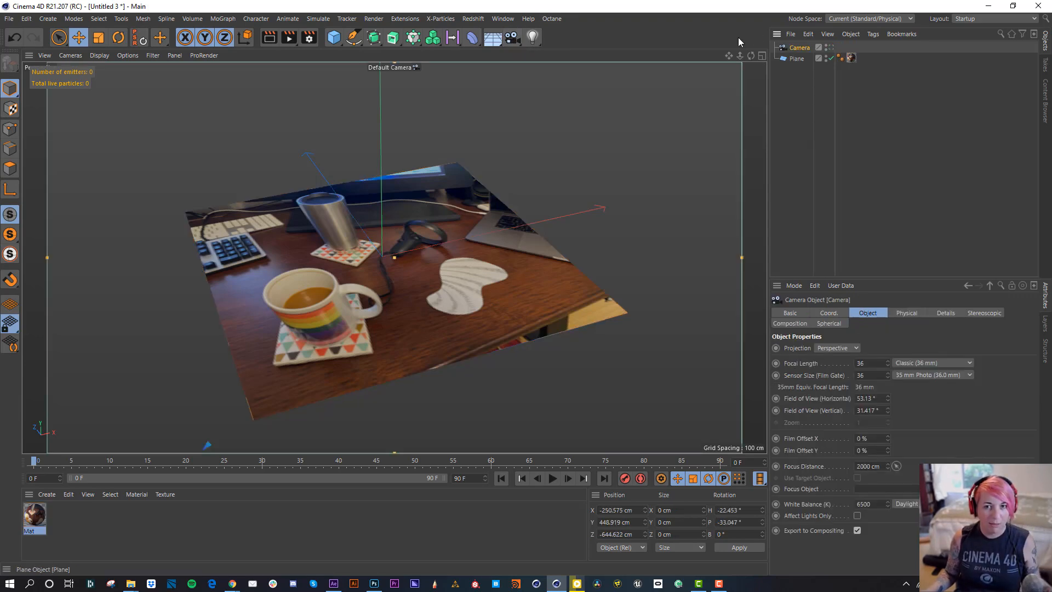
{"action": "left_click", "coordinate": [831, 48]}
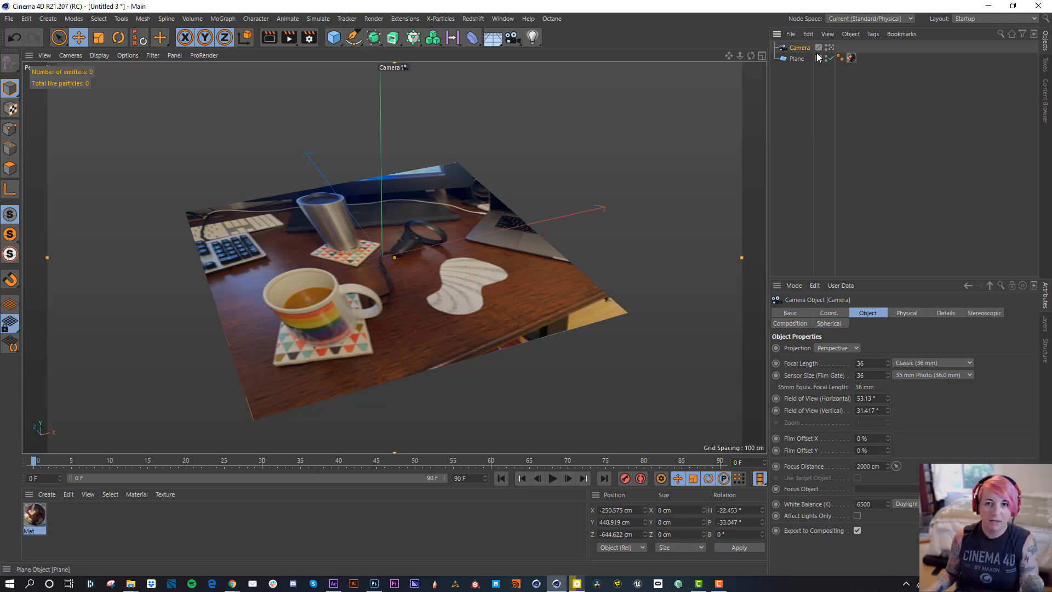
Set the projection of the plane's material tag to Camera Mapping and check the output resolution in the render settings.
{"action": "left_click", "coordinate": [851, 57]}
{"action": "left_click", "coordinate": [876, 360]}
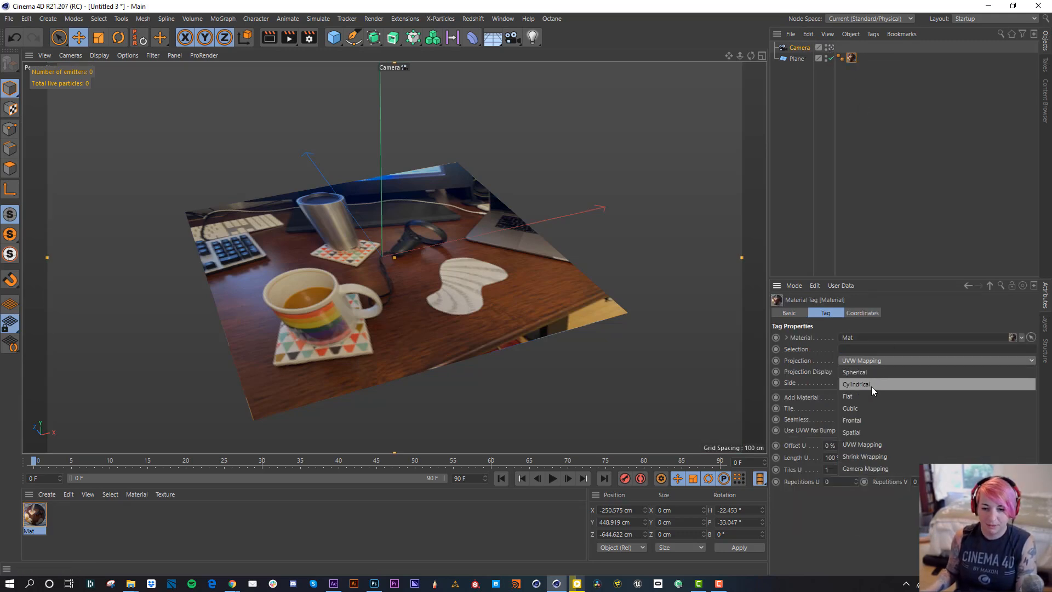
{"action": "left_click", "coordinate": [871, 469]}
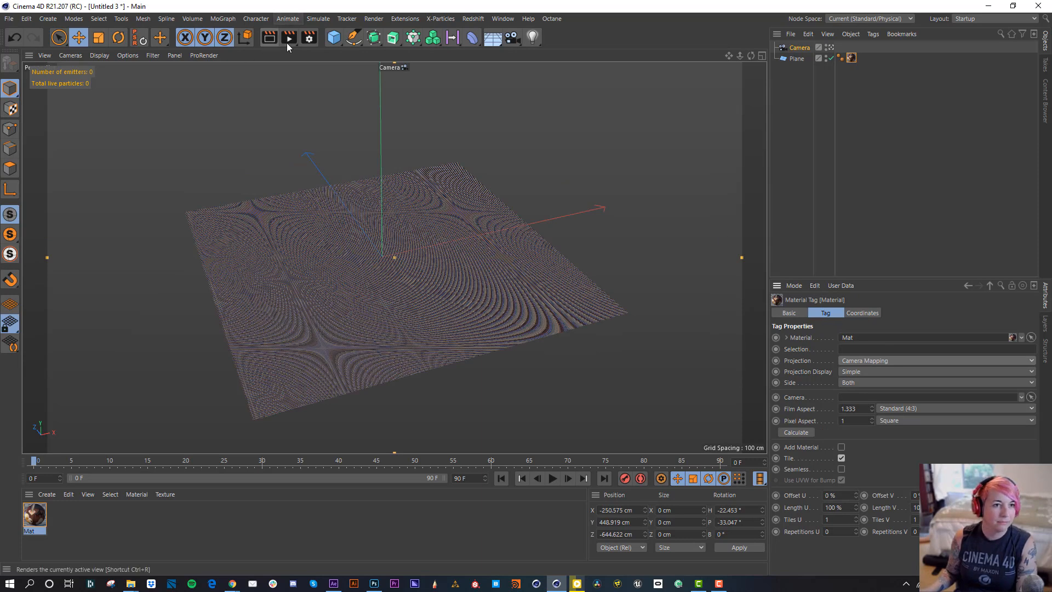
{"action": "left_click", "coordinate": [309, 38]}
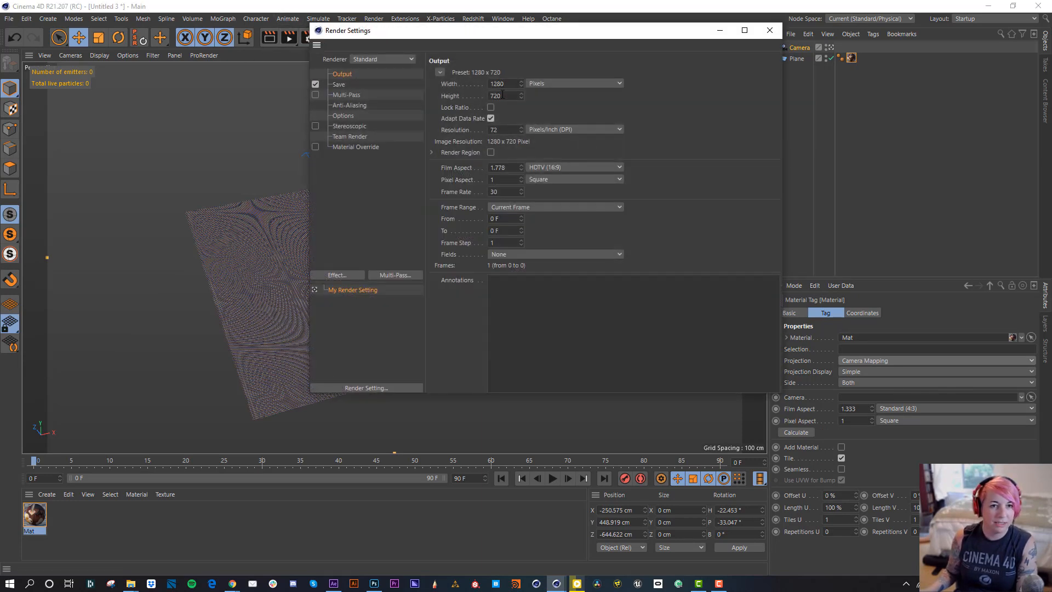
{"action": "left_click", "coordinate": [769, 30]}
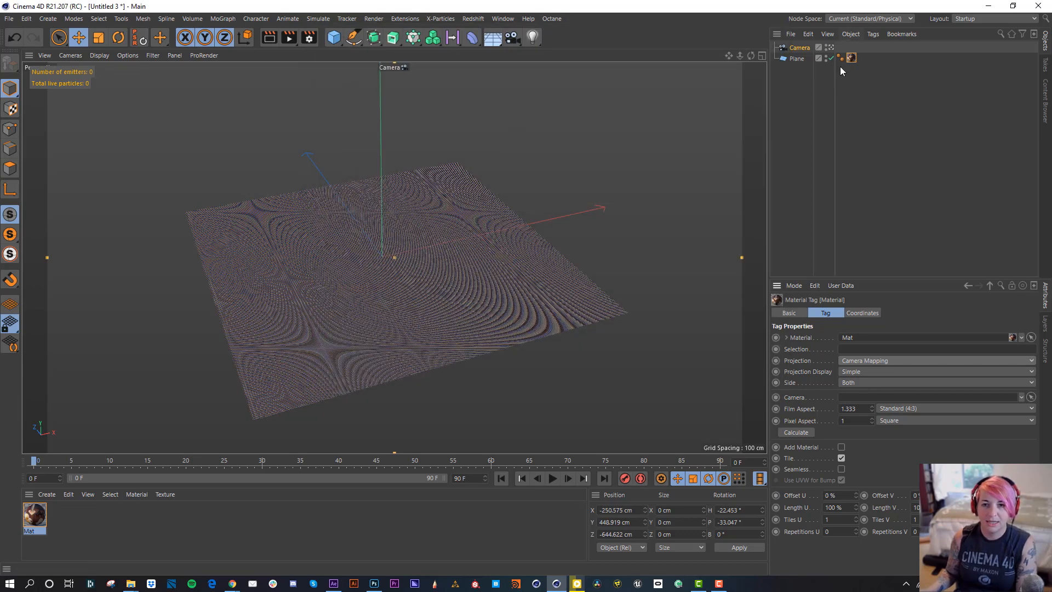
Set the material tag's film aspect to HDTV (16:9) and assign Camera as its projection camera.
{"action": "left_click", "coordinate": [885, 408]}
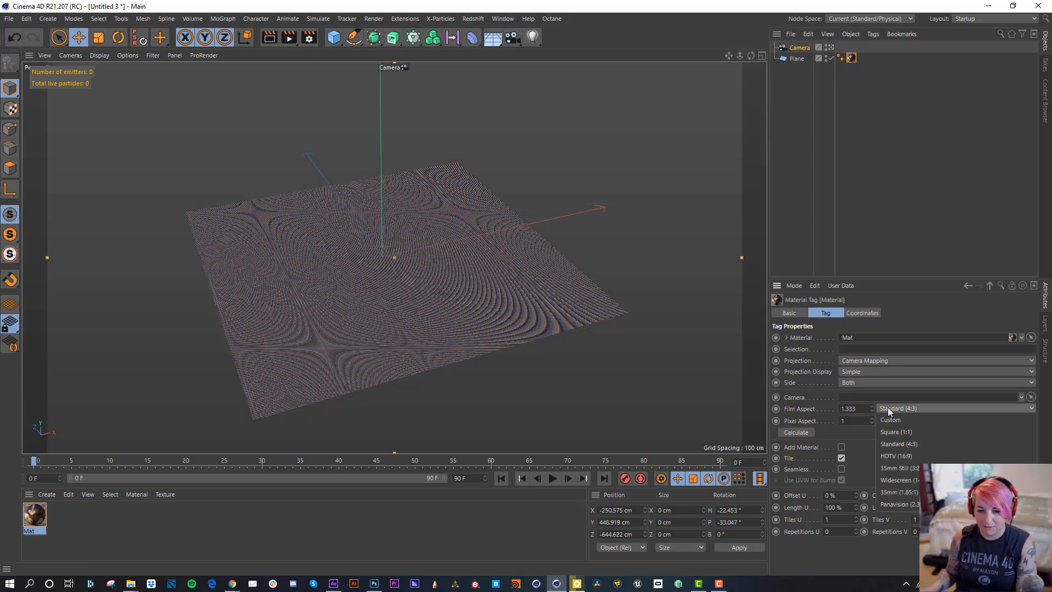
{"action": "left_click", "coordinate": [902, 458]}
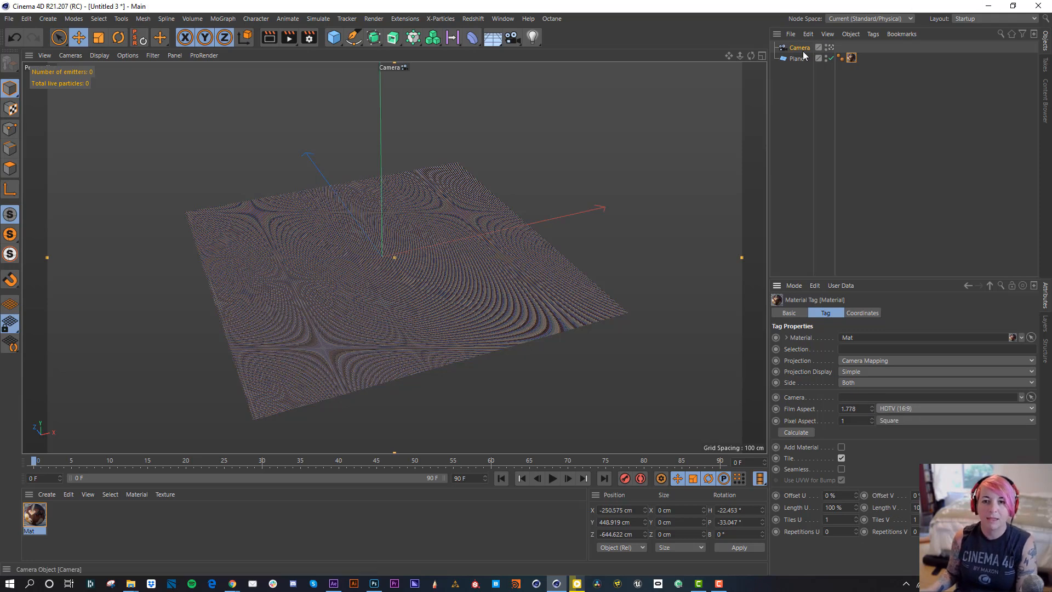
{"action": "left_click_drag", "start_coordinate": [837, 237], "coordinate": [850, 400]}
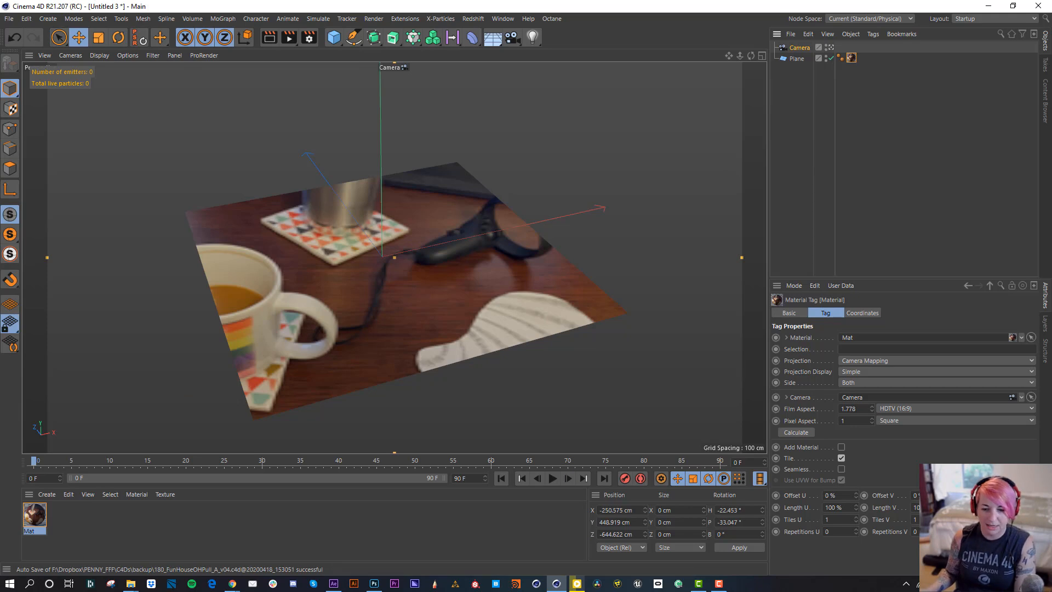
Scale the projected photo to 50% length in U and V and offset it by 25% in both directions.
{"action": "double_click", "coordinate": [849, 507]}
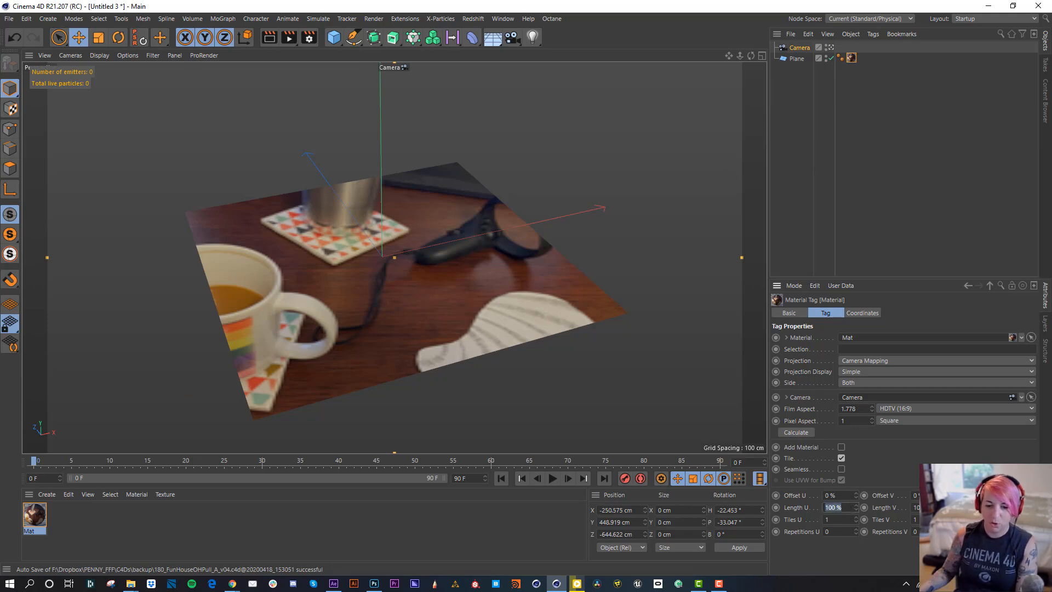
{"action": "type", "text": "50"}
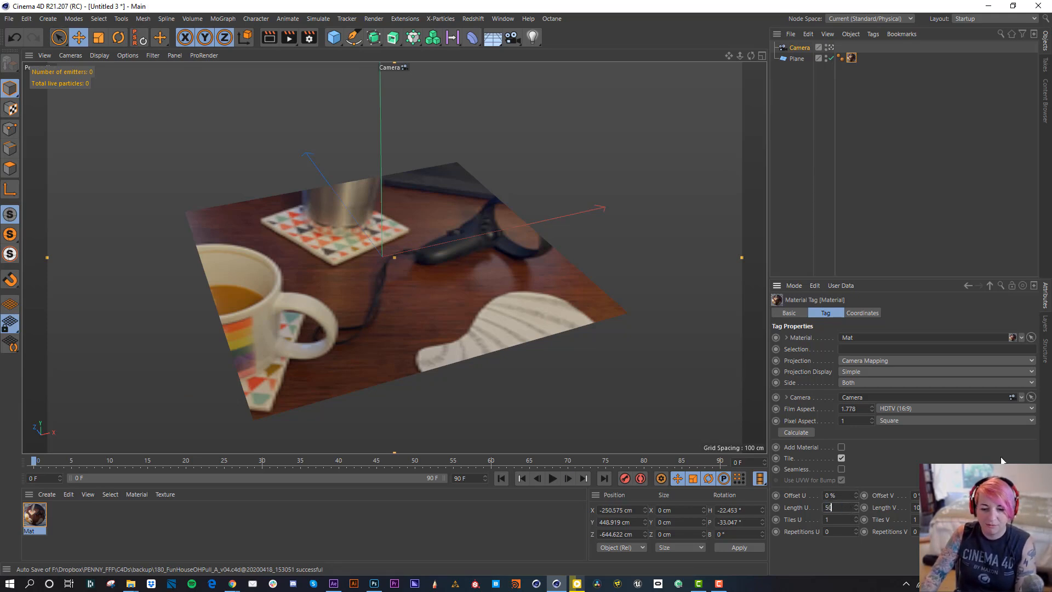
{"action": "key", "text": "Tab"}
{"action": "type", "text": "50"}
{"action": "key", "text": "Return"}
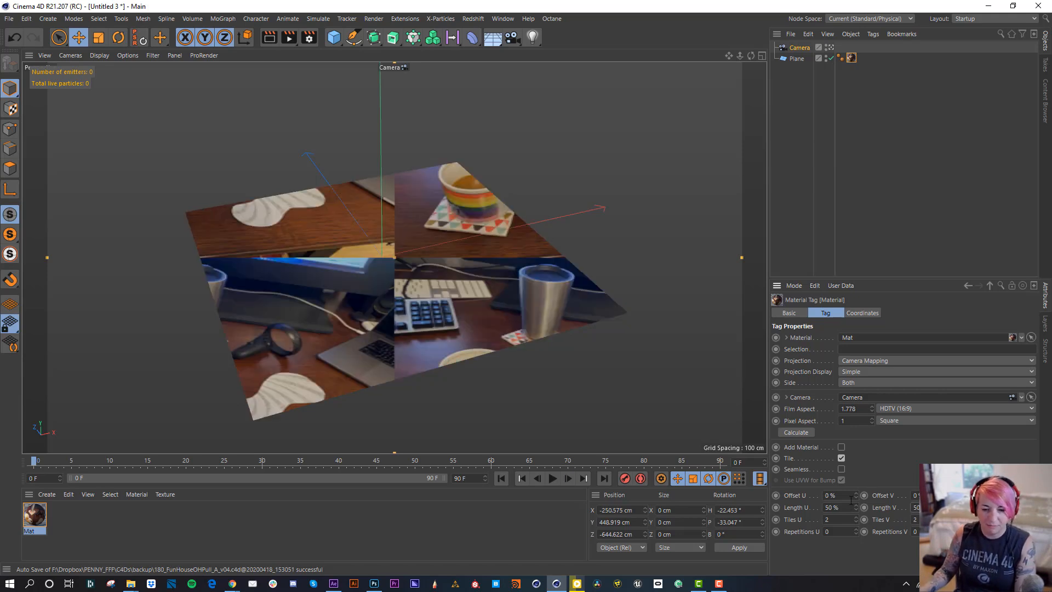
{"action": "type", "text": "25"}
{"action": "key", "text": "Tab"}
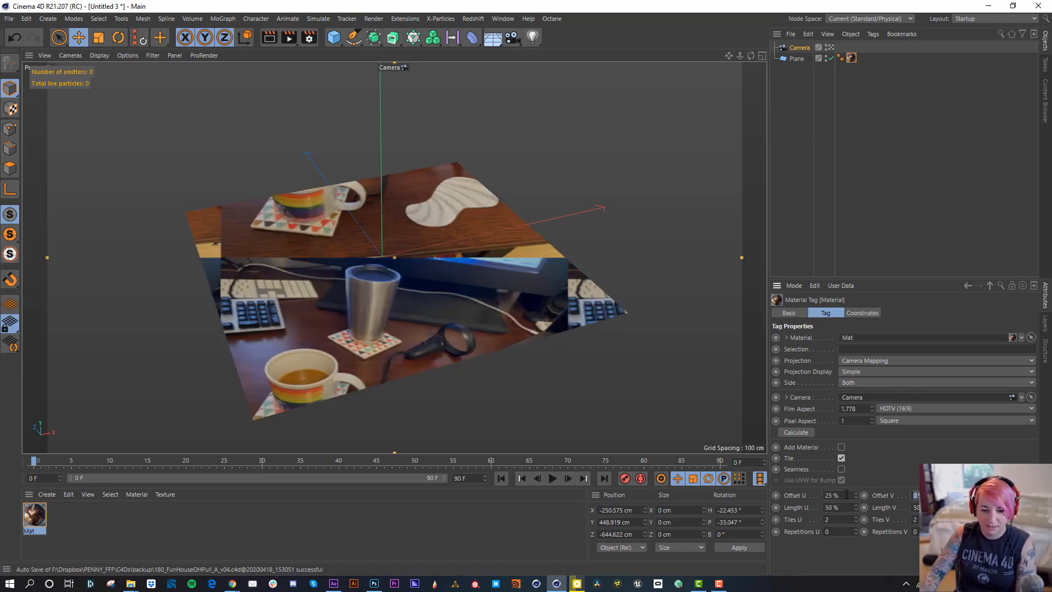
{"action": "type", "text": "25"}
{"action": "key", "text": "Return"}
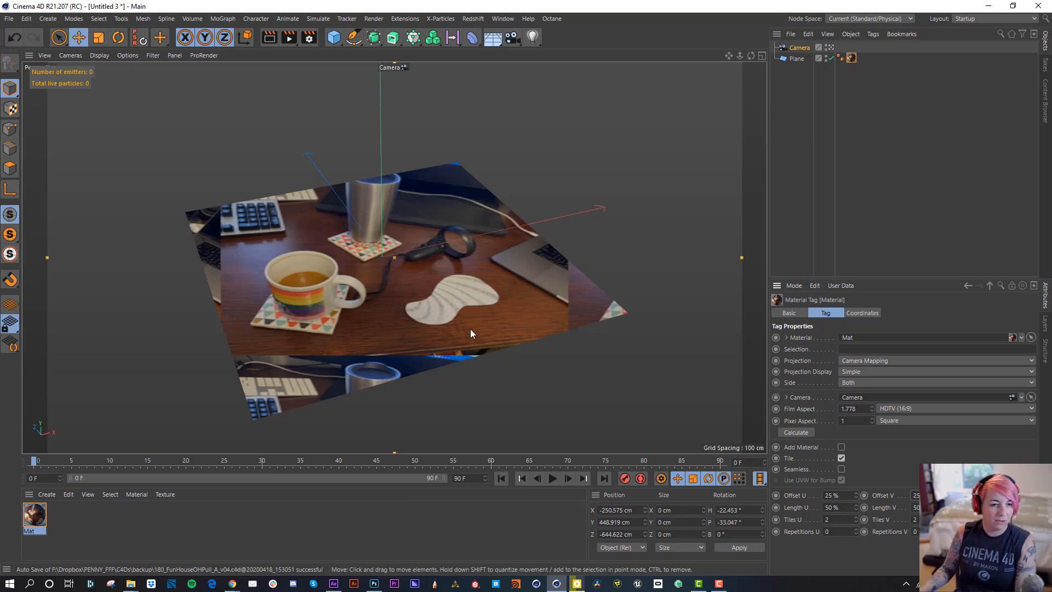
Move and orbit the camera closer around the plane to align the plane with the desk surface in the photo.
{"action": "left_click_drag", "start_coordinate": [470, 329], "coordinate": [485, 300]}
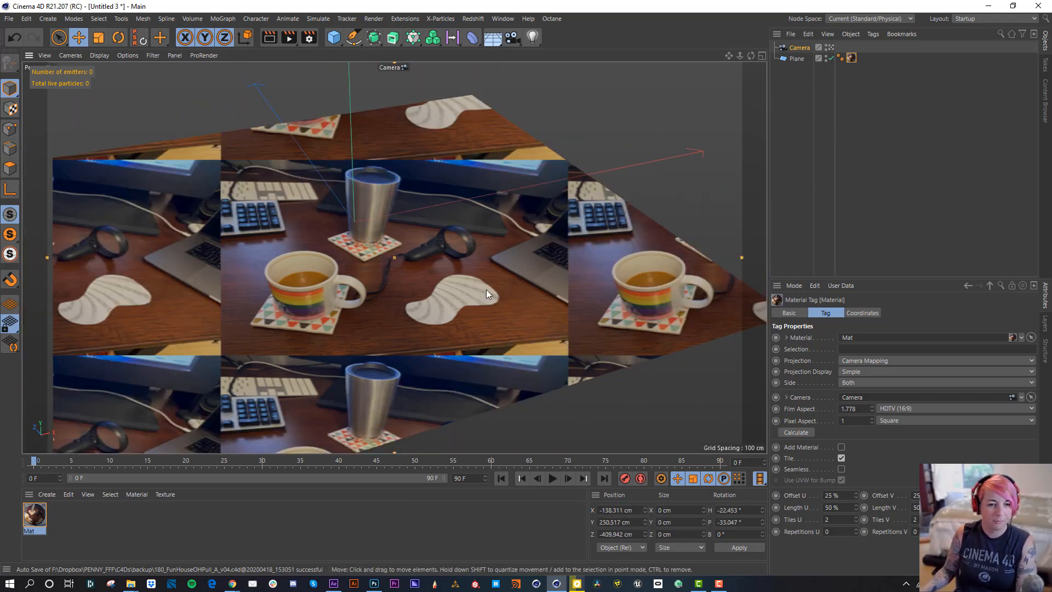
{"action": "left_click_drag", "start_coordinate": [451, 308], "coordinate": [394, 343], "text": "alt"}
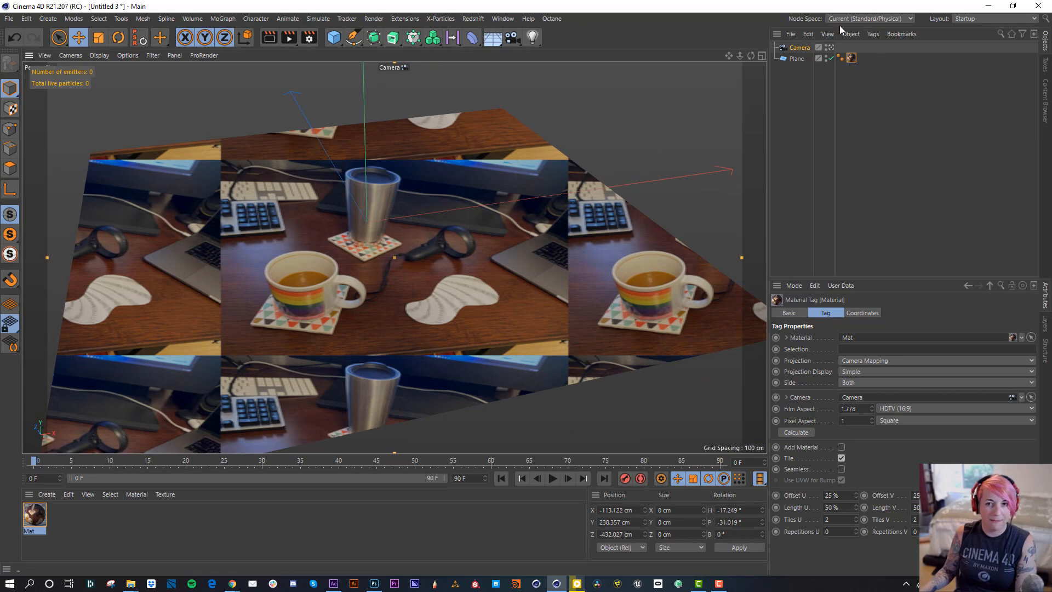
{"action": "left_click_drag", "start_coordinate": [460, 277], "coordinate": [510, 273], "text": "alt"}
{"action": "left_click", "coordinate": [799, 48]}
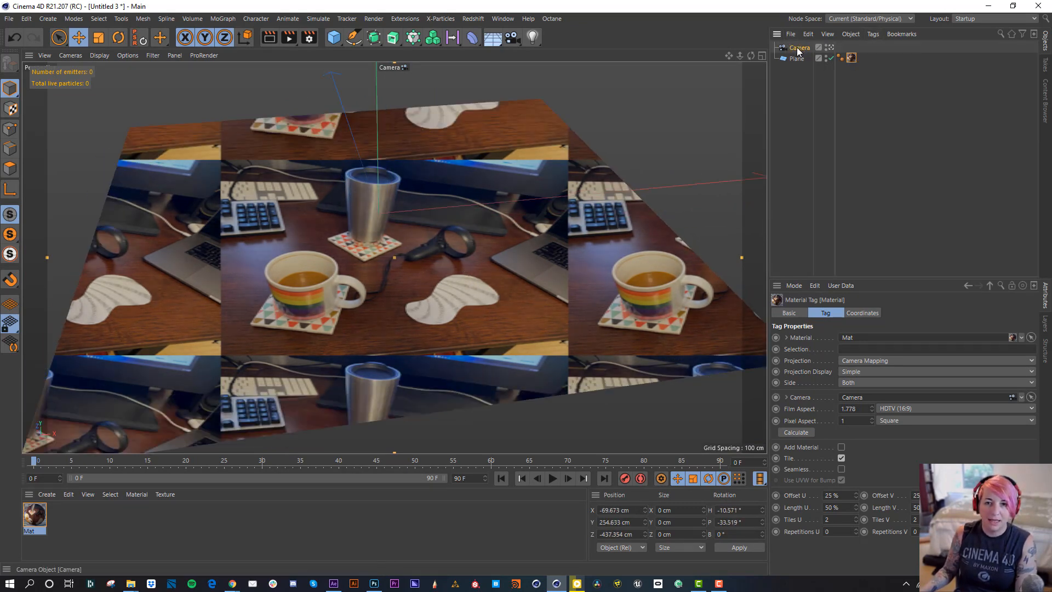
{"action": "left_click", "coordinate": [851, 58]}
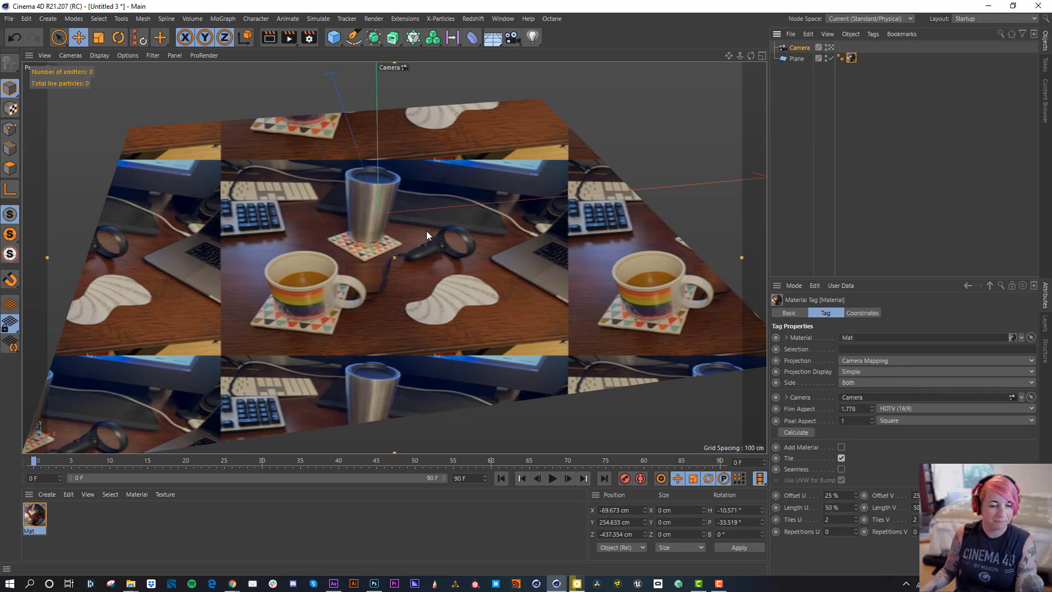
Show the camera view in Gouraud Shading (Lines) and reframe the camera so the plane's grid follows the desktop's perspective.
{"action": "left_click", "coordinate": [98, 55]}
{"action": "mouse_move", "coordinate": [123, 56]}
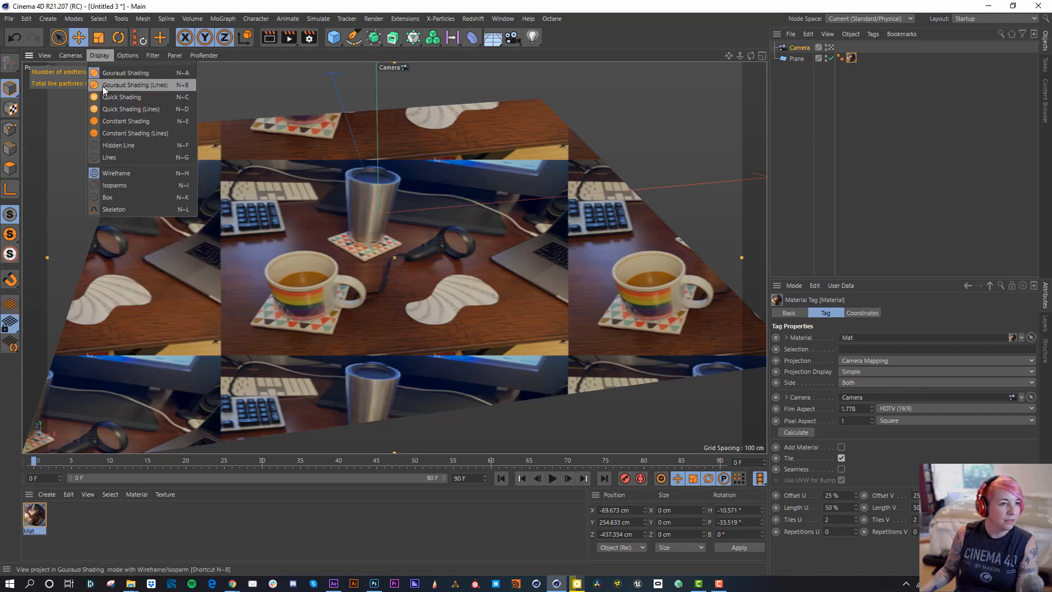
{"action": "left_click", "coordinate": [103, 86]}
{"action": "left_click_drag", "start_coordinate": [563, 307], "coordinate": [560, 304], "text": "alt"}
{"action": "scroll", "coordinate": [496, 282], "scroll_direction": "down", "scroll_amount": 6}
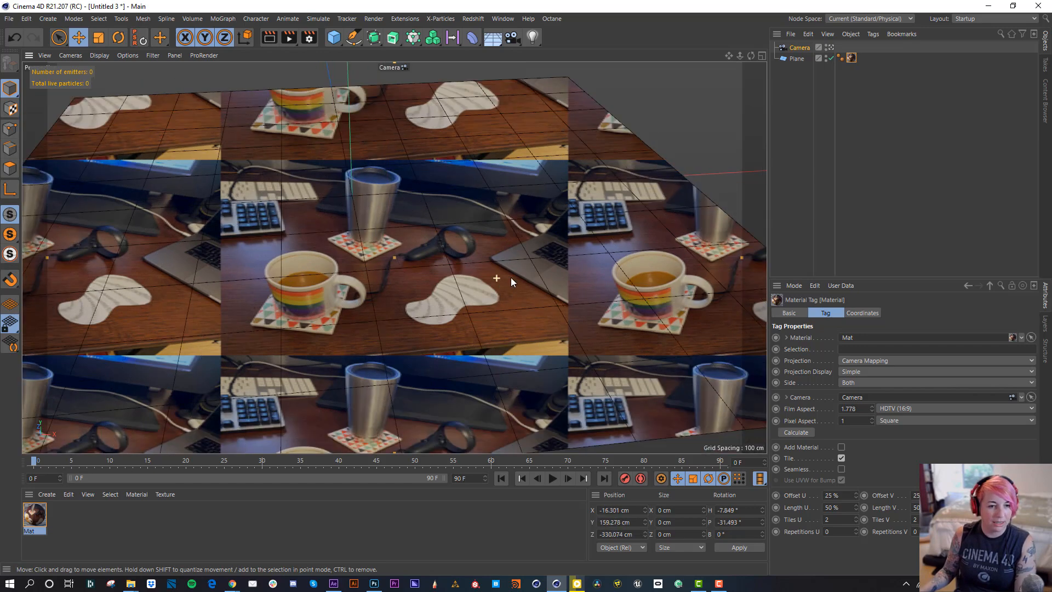
{"action": "middle_click_drag", "start_coordinate": [481, 272], "coordinate": [468, 272], "text": "alt"}
{"action": "left_click_drag", "start_coordinate": [471, 272], "coordinate": [472, 268], "text": "alt"}
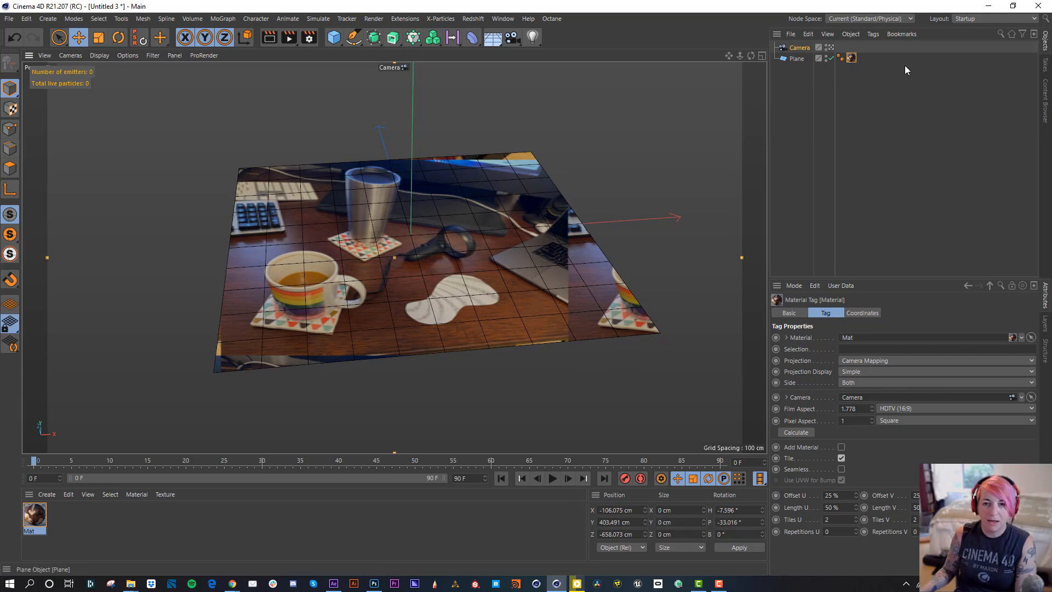
Show the camera's object properties, switch to the four-view layout and set the top view to Gouraud Shading.
{"action": "left_click", "coordinate": [798, 49]}
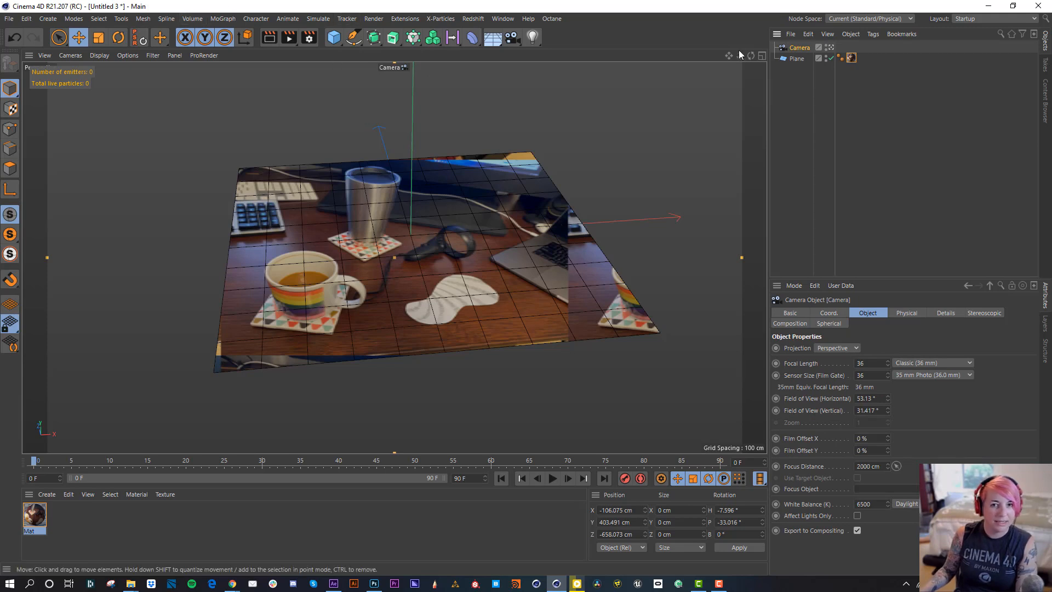
{"action": "left_click", "coordinate": [762, 55]}
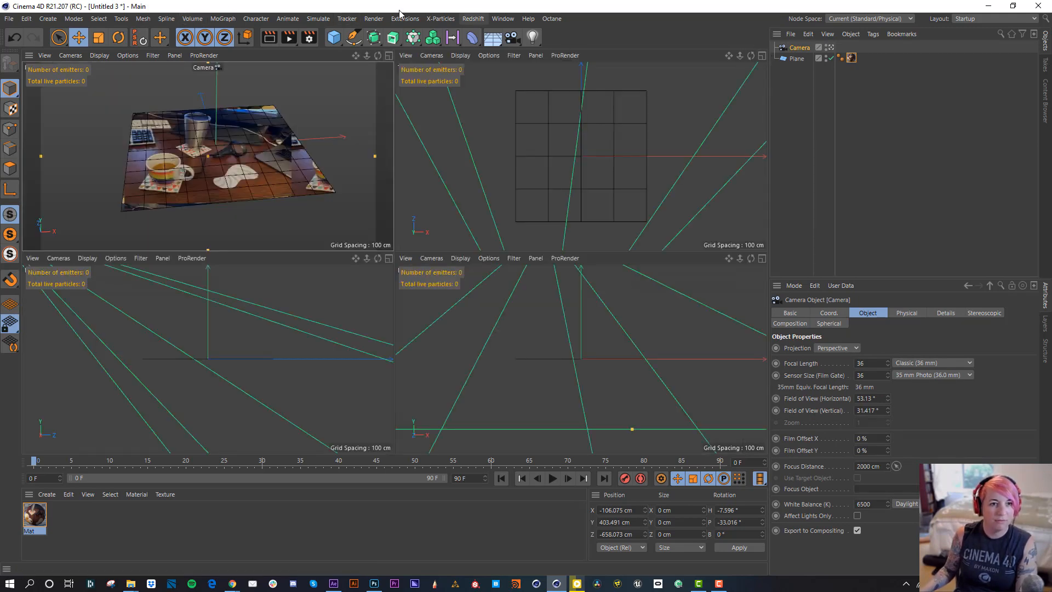
{"action": "left_click", "coordinate": [431, 55]}
{"action": "mouse_move", "coordinate": [464, 55]}
{"action": "left_click", "coordinate": [471, 73]}
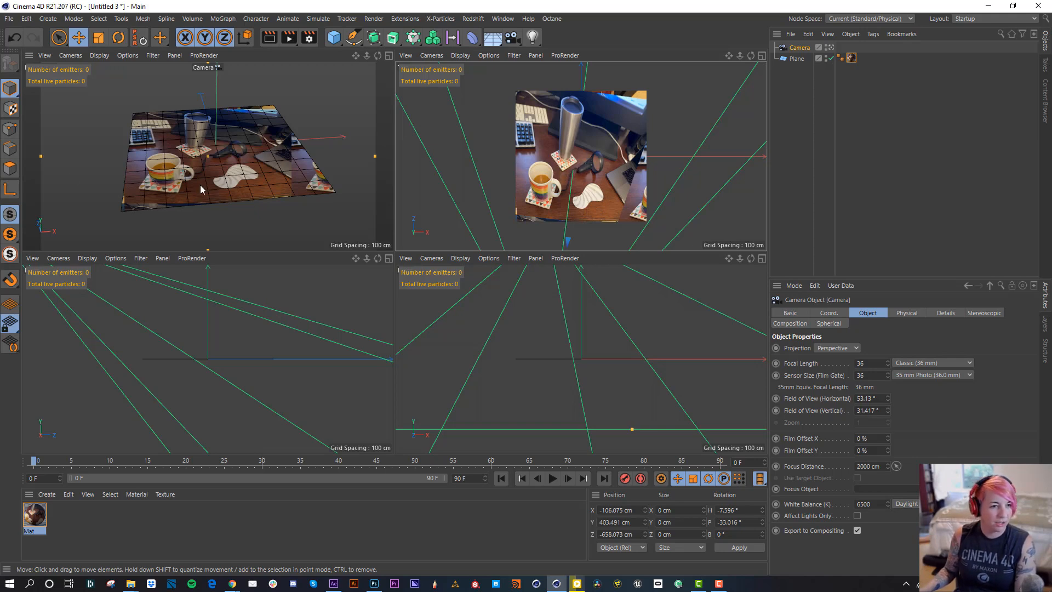
Orbit the camera slightly and set its focal length to 26 mm.
{"action": "left_click_drag", "start_coordinate": [199, 185], "coordinate": [211, 180], "text": "alt"}
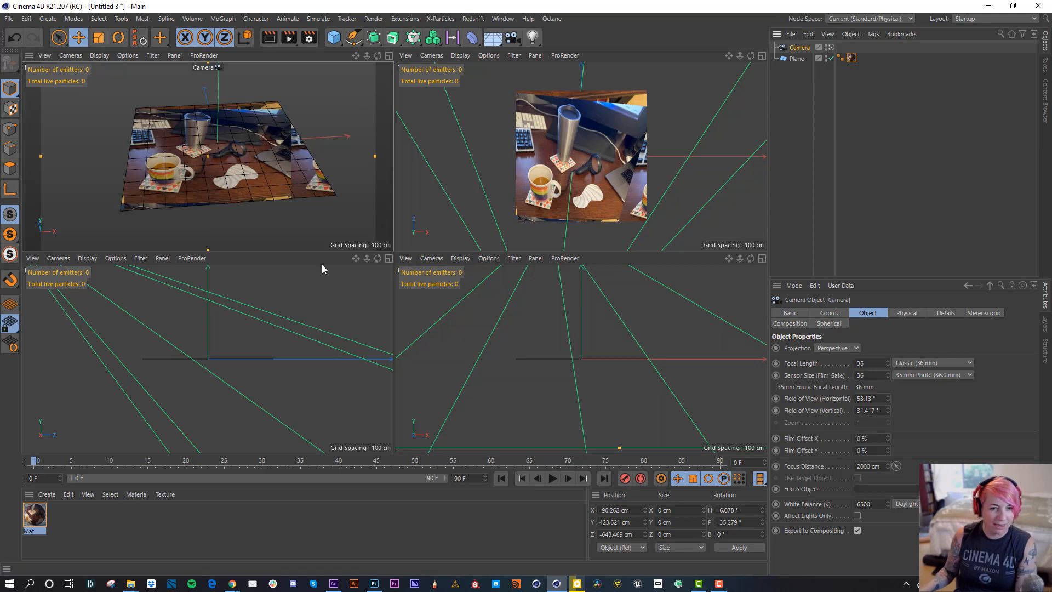
{"action": "type", "text": "26"}
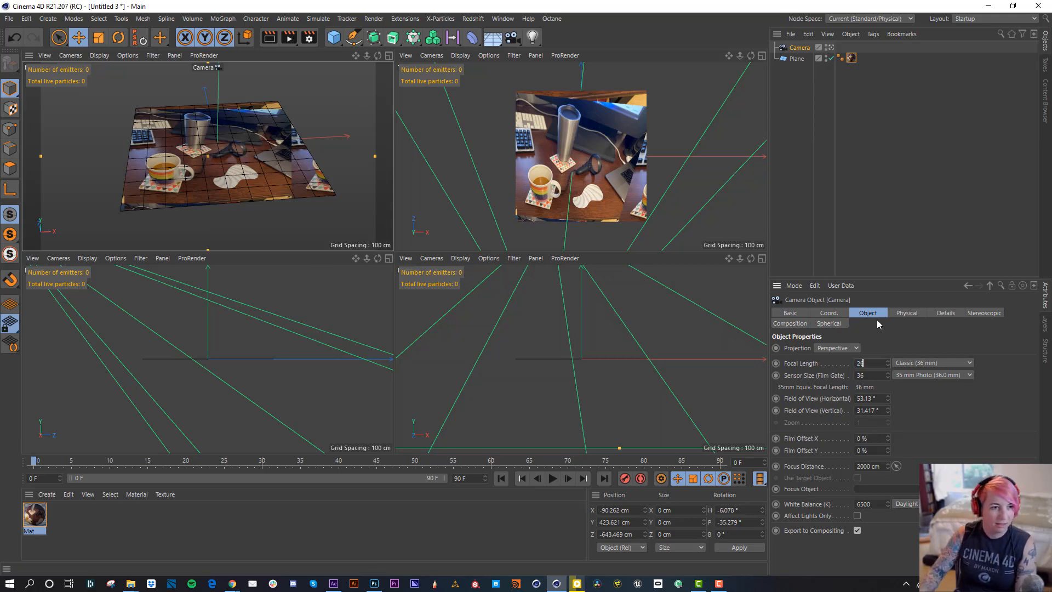
{"action": "key", "text": "Return"}
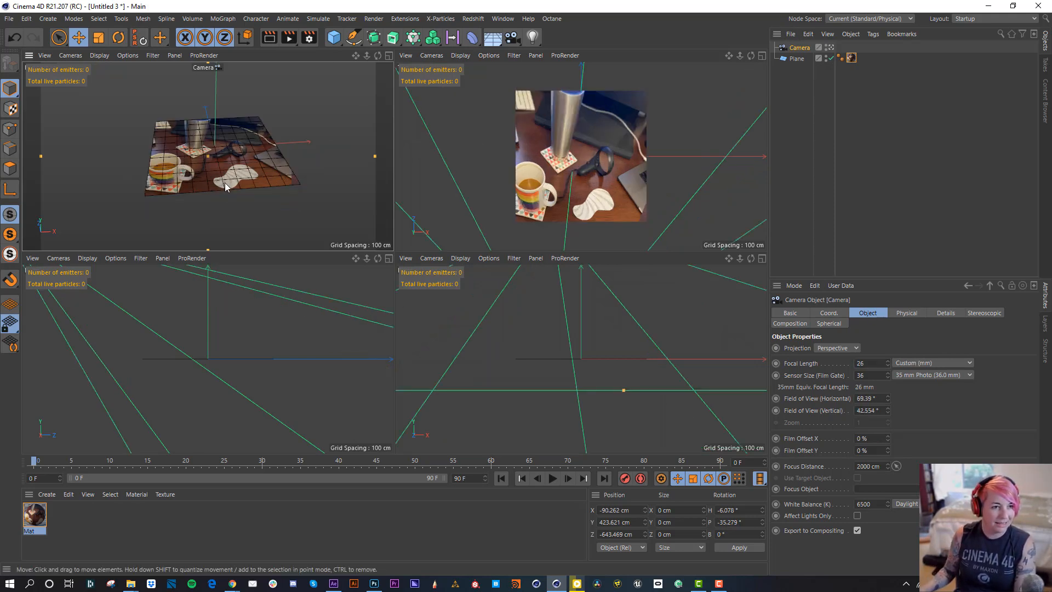
Refit the camera's distance and angle to the plane until the photo looks undistorted in the top view.
{"action": "scroll", "coordinate": [241, 181], "scroll_direction": "up", "scroll_amount": 5}
{"action": "scroll", "coordinate": [242, 180], "scroll_direction": "down", "scroll_amount": 1}
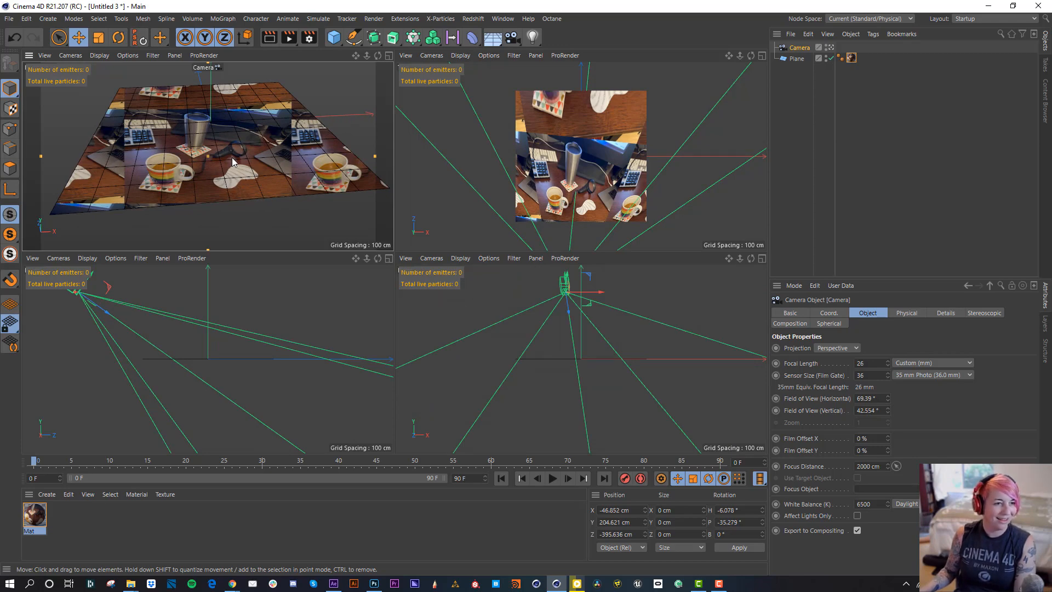
{"action": "scroll", "coordinate": [232, 176], "scroll_direction": "down", "scroll_amount": 4}
{"action": "scroll", "coordinate": [219, 180], "scroll_direction": "down", "scroll_amount": 4}
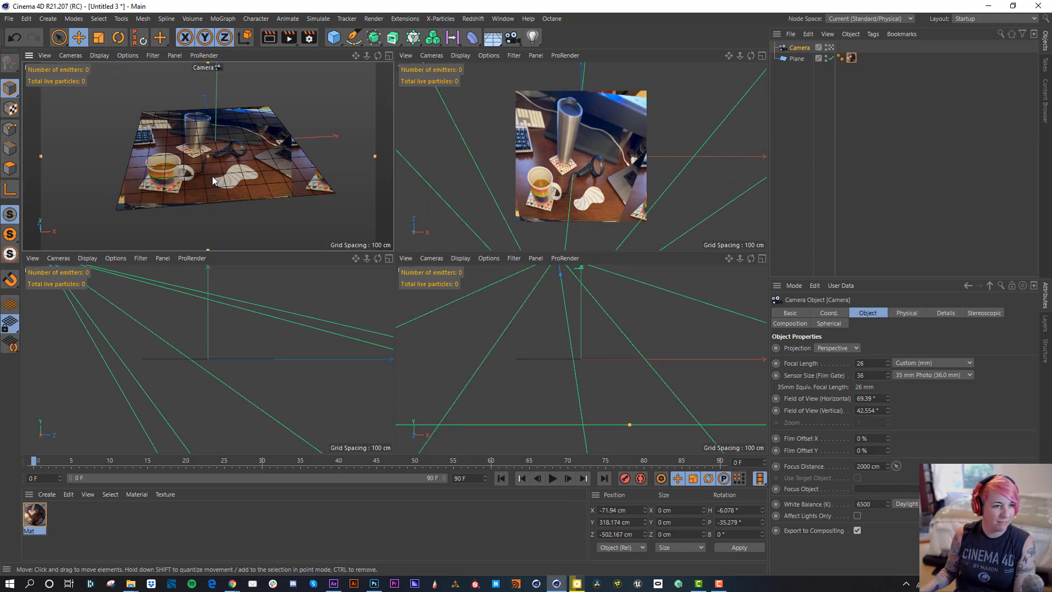
{"action": "middle_click_drag", "start_coordinate": [213, 176], "coordinate": [208, 176], "text": "alt"}
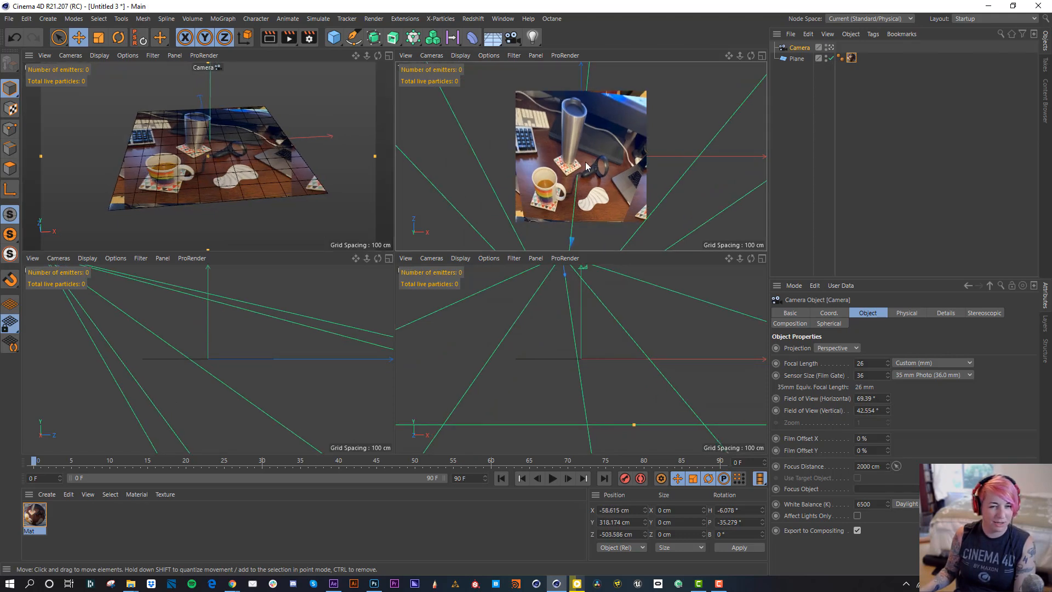
{"action": "left_click_drag", "start_coordinate": [196, 190], "coordinate": [201, 187], "text": "alt"}
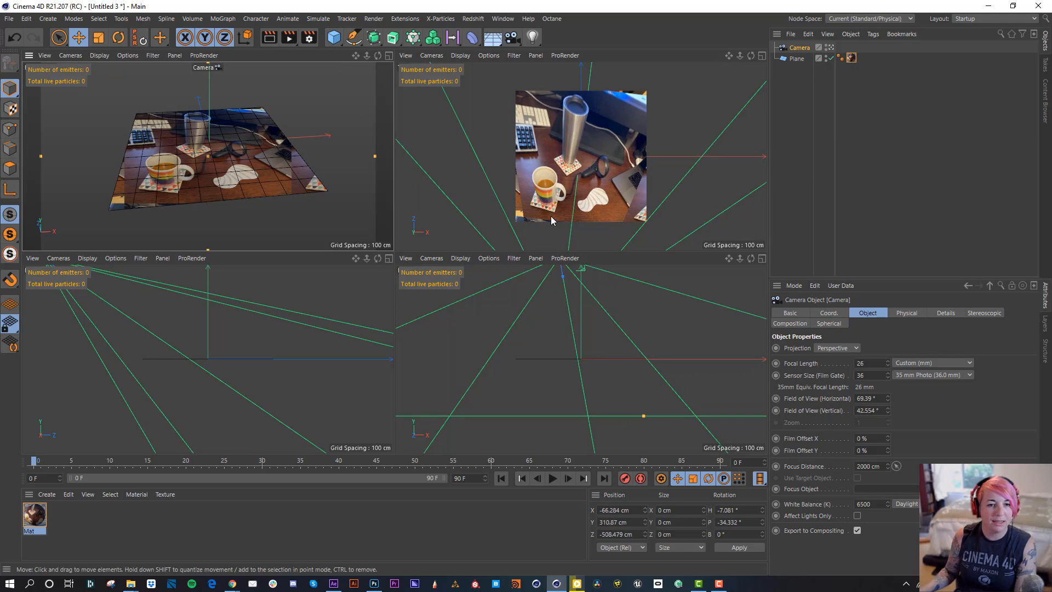
Add a cube and move it along the X axis to about -80 cm, over the mug.
{"action": "left_click", "coordinate": [334, 36]}
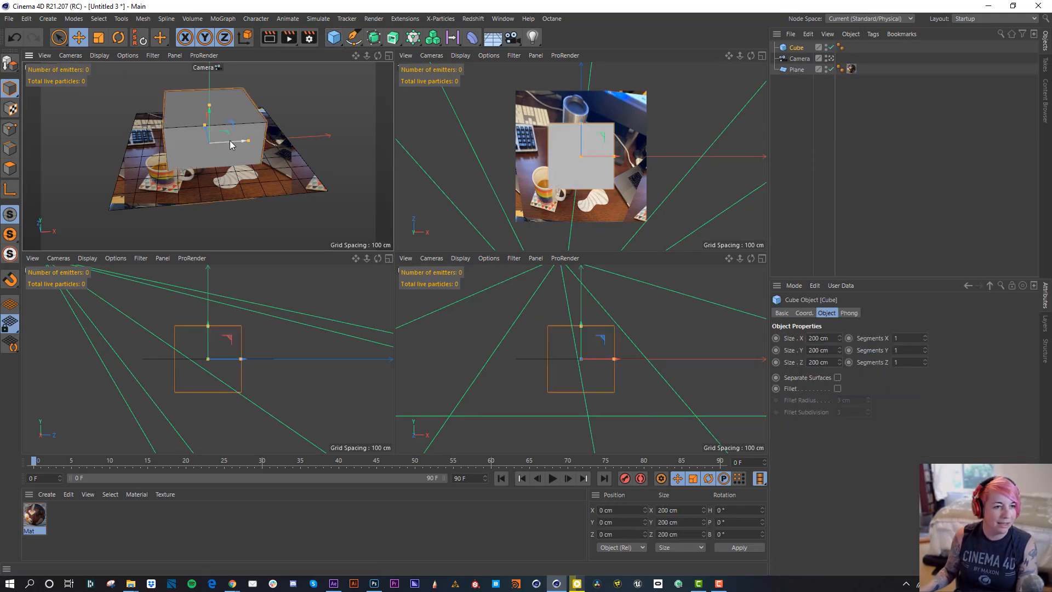
{"action": "left_click_drag", "start_coordinate": [228, 141], "coordinate": [194, 143]}
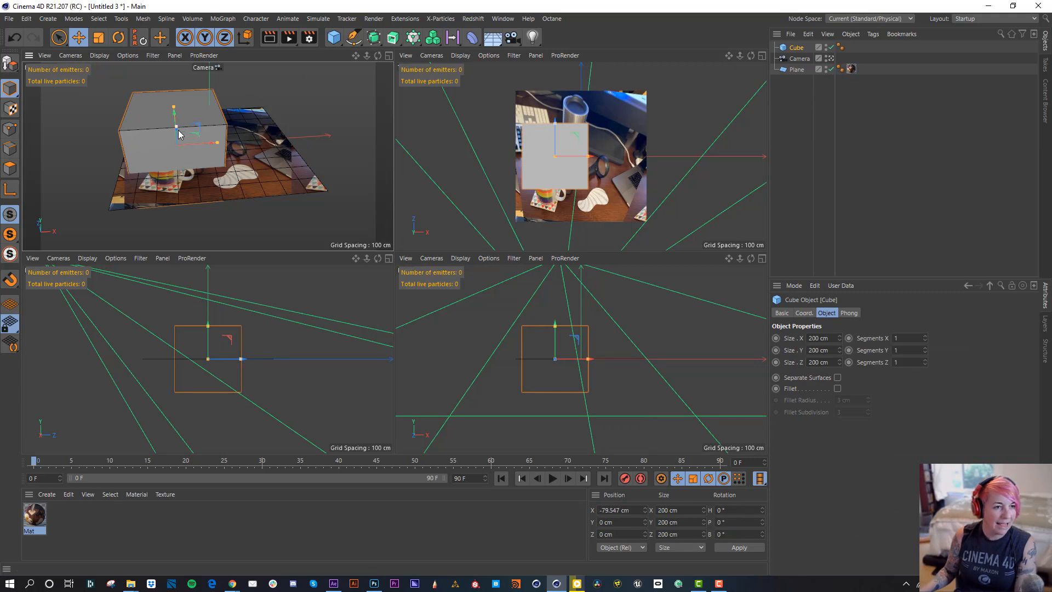
Add a second camera from the current view, look through it and orbit it around the cube and plane.
{"action": "left_click", "coordinate": [795, 59]}
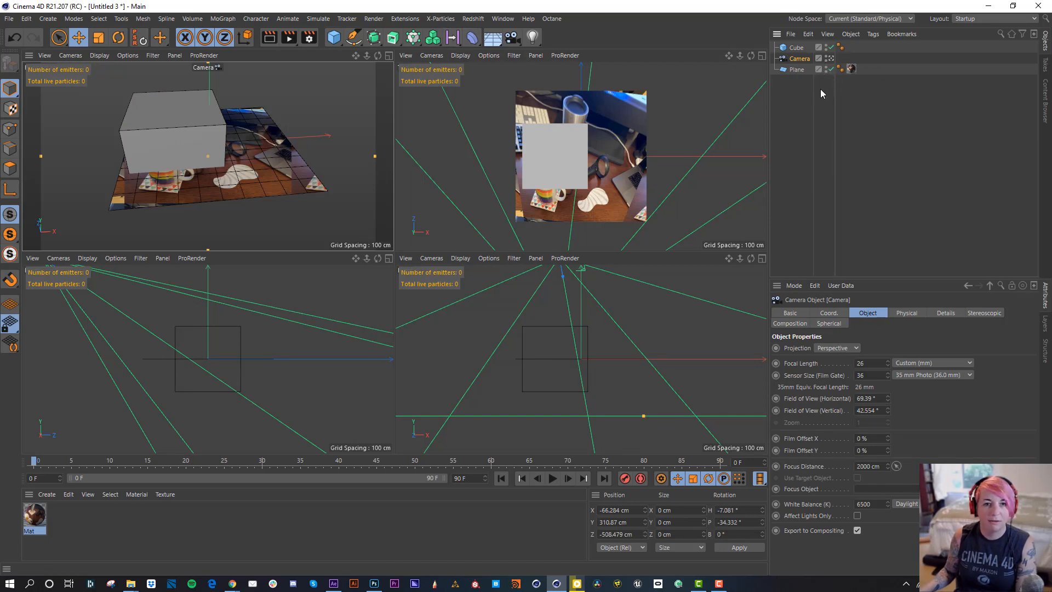
{"action": "left_click", "coordinate": [512, 37]}
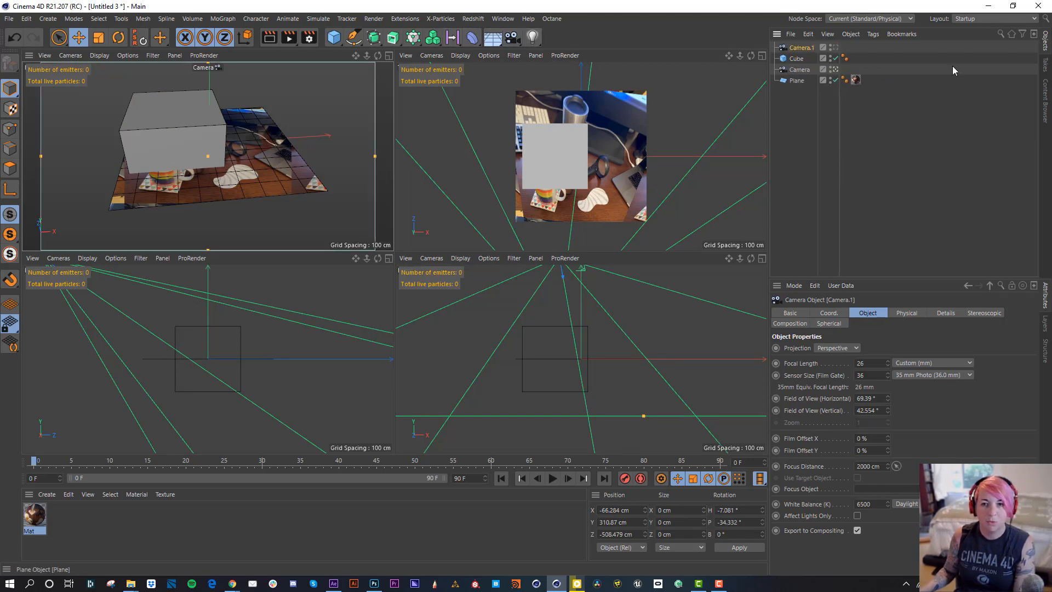
{"action": "left_click", "coordinate": [835, 48]}
{"action": "left_click_drag", "start_coordinate": [218, 186], "coordinate": [242, 172], "text": "alt"}
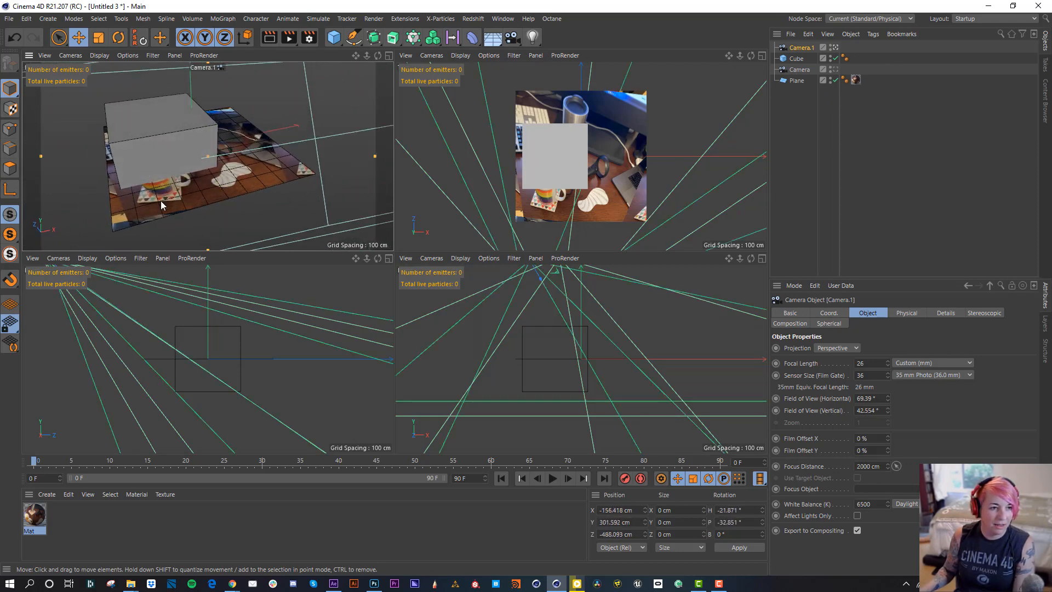
Add a Protection tag to the original projection camera.
{"action": "right_click", "coordinate": [798, 71]}
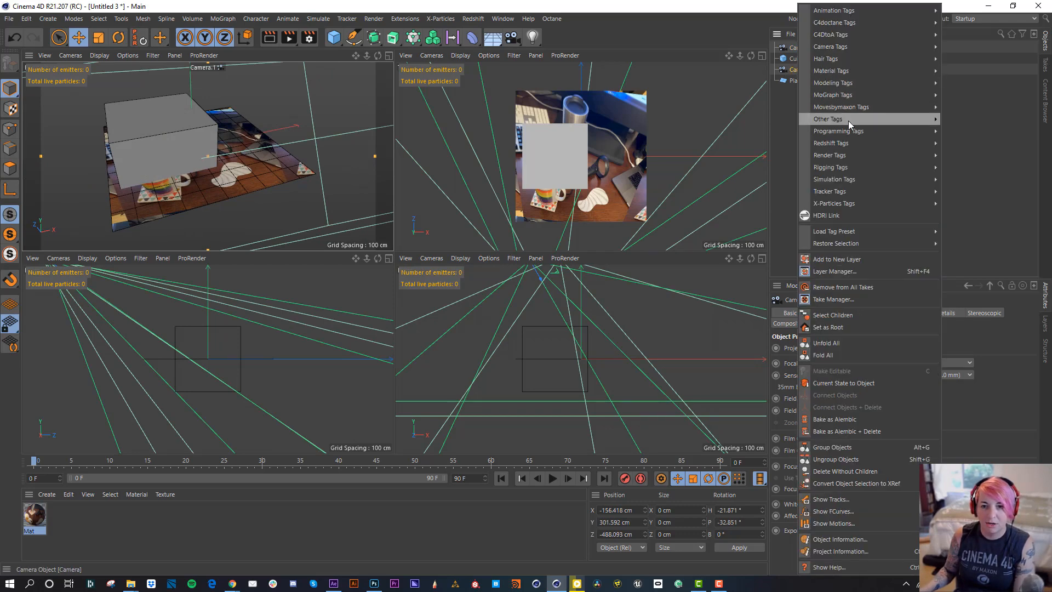
{"action": "mouse_move", "coordinate": [851, 170]}
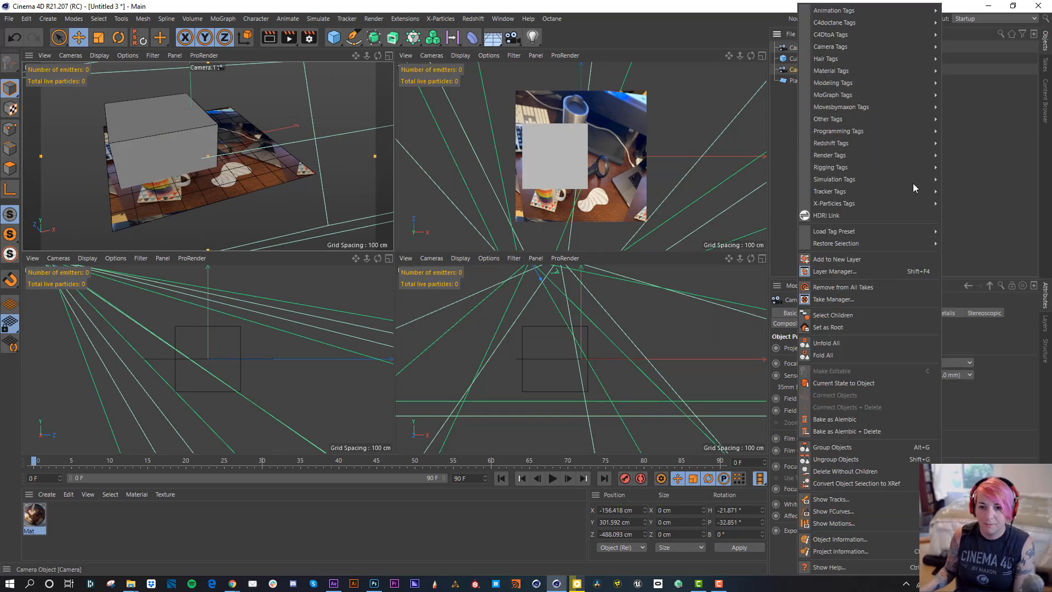
{"action": "left_click", "coordinate": [966, 263]}
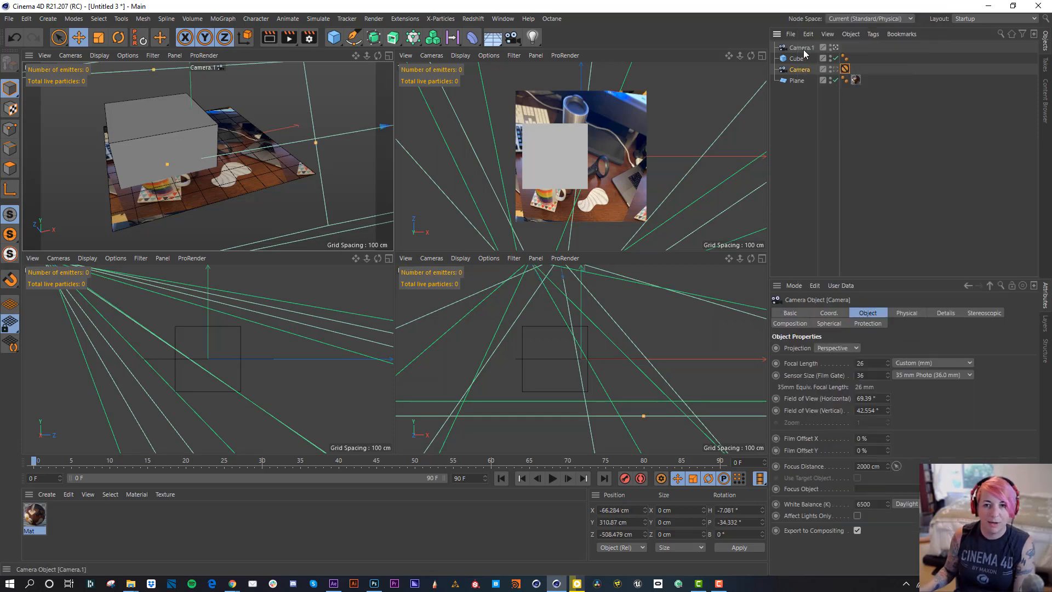
Resize the cube into a thin coaster slab of 75 cm by 2 cm by 75 cm.
{"action": "left_click", "coordinate": [794, 80]}
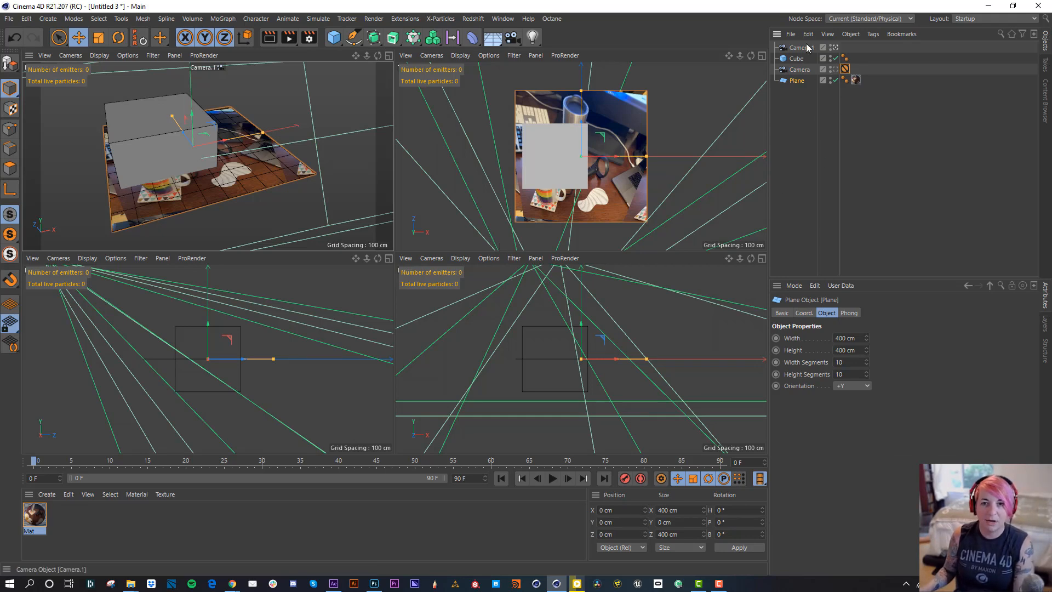
{"action": "left_click", "coordinate": [800, 59]}
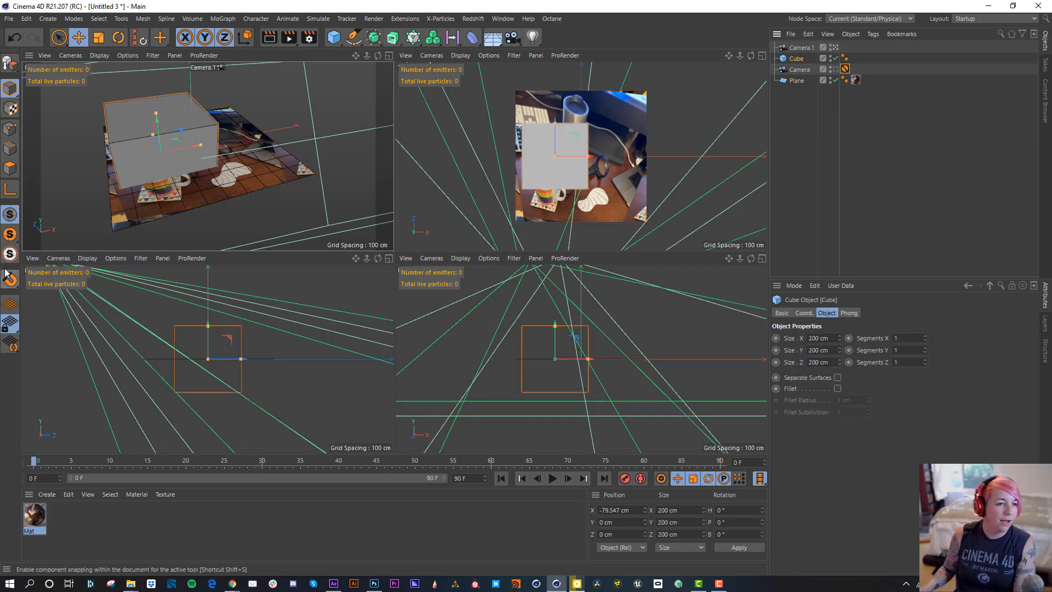
{"action": "left_click_drag", "start_coordinate": [200, 145], "coordinate": [177, 171]}
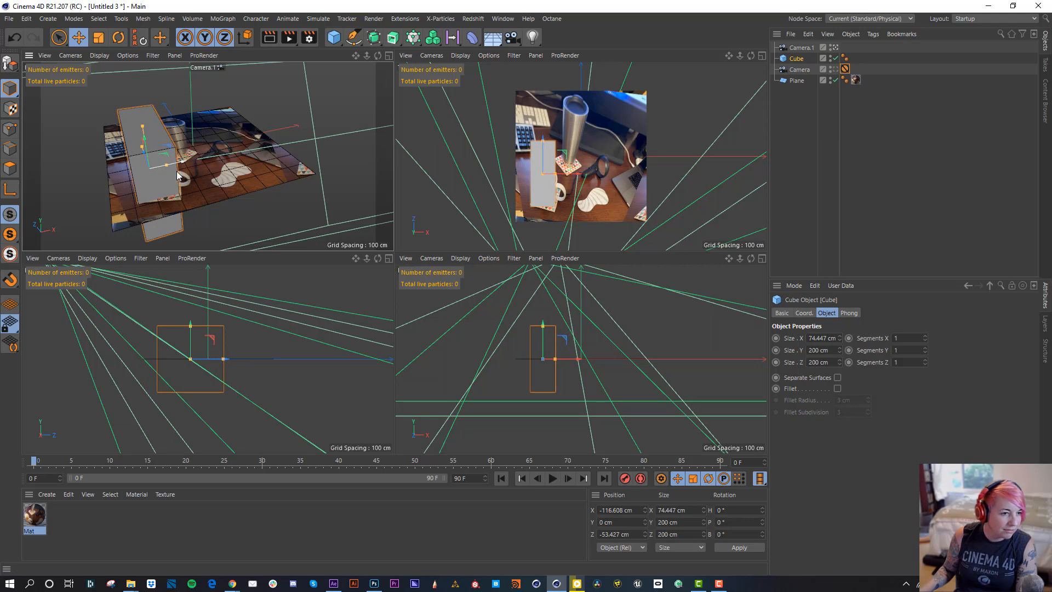
{"action": "double_click", "coordinate": [827, 338]}
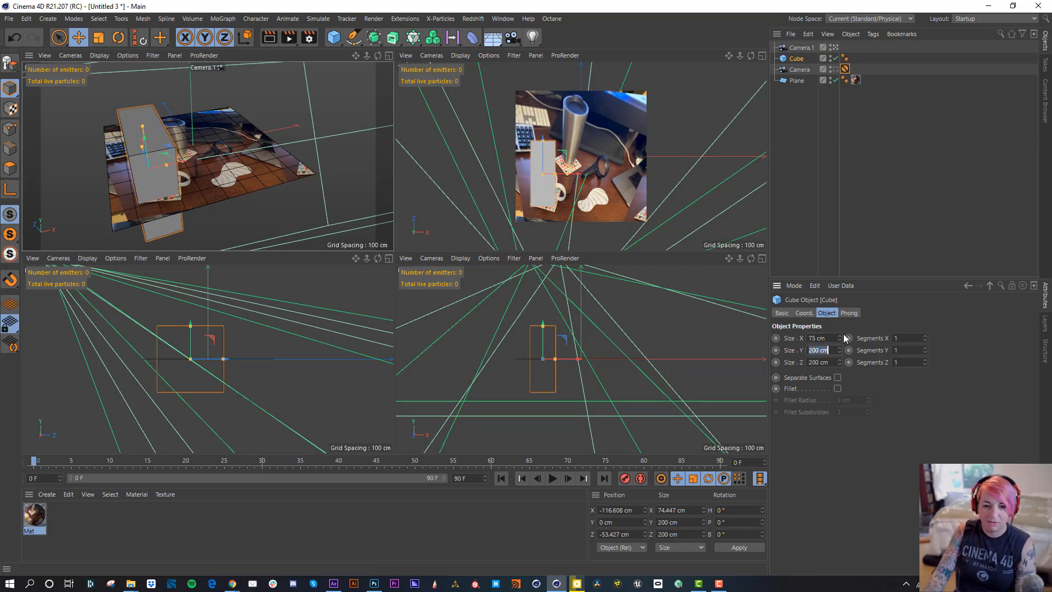
{"action": "type", "text": "2"}
{"action": "key", "text": "Tab"}
{"action": "type", "text": "75"}
{"action": "key", "text": "Return"}
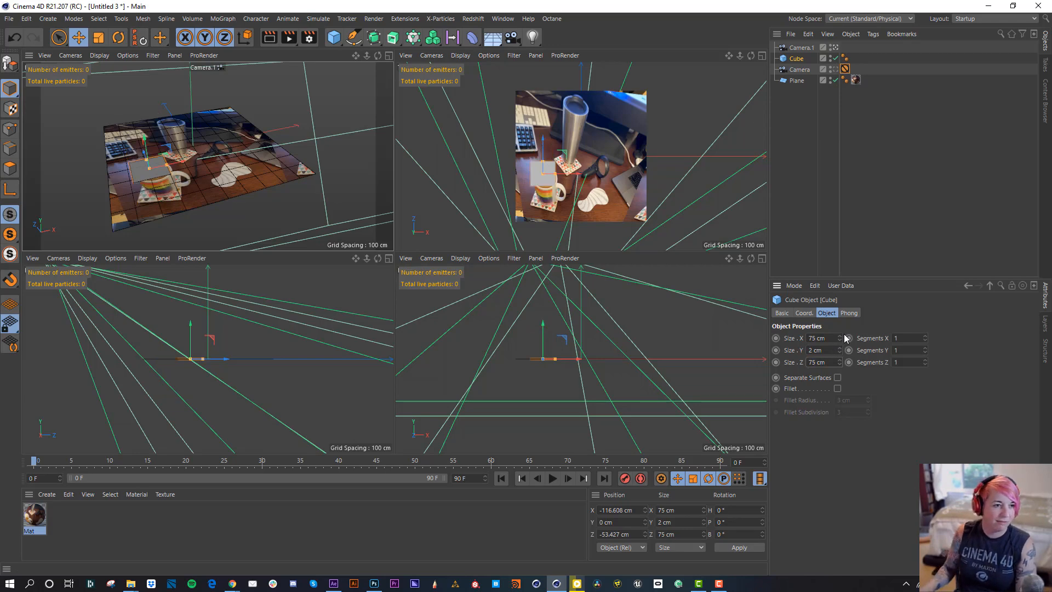
Place the coaster slab over the mug's coaster in the photo and rotate its heading to about -16°.
{"action": "left_click_drag", "start_coordinate": [246, 170], "coordinate": [194, 208], "text": "alt"}
{"action": "key", "text": "r"}
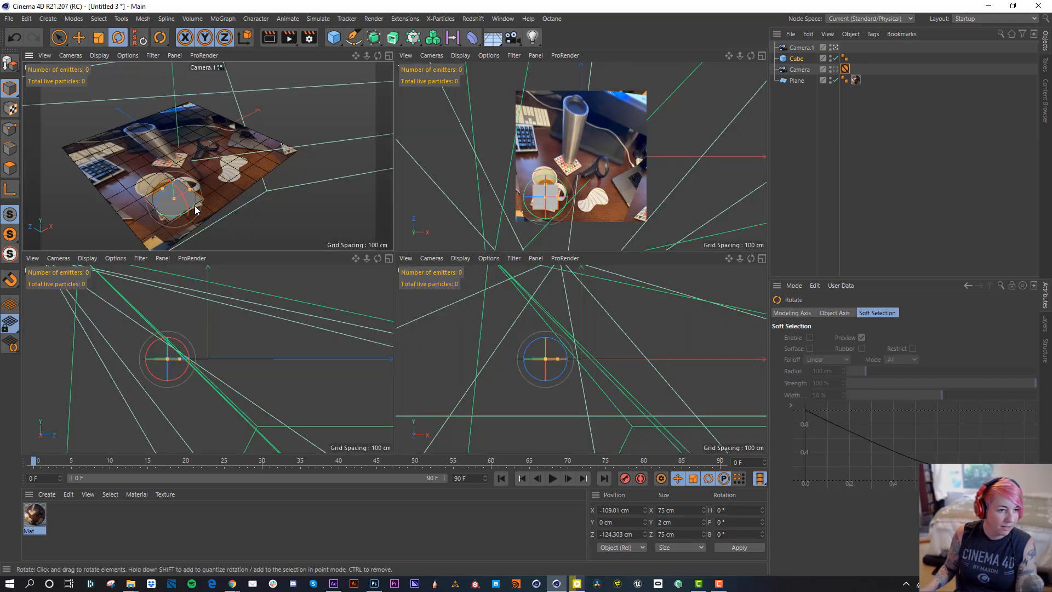
{"action": "left_click", "coordinate": [193, 210]}
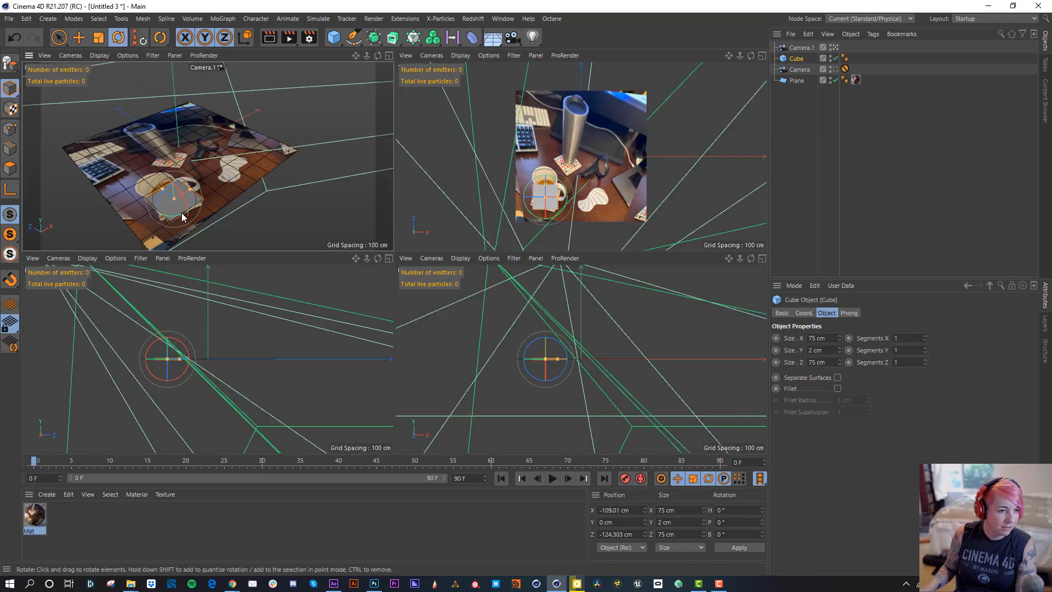
{"action": "left_click_drag", "start_coordinate": [182, 219], "coordinate": [177, 224]}
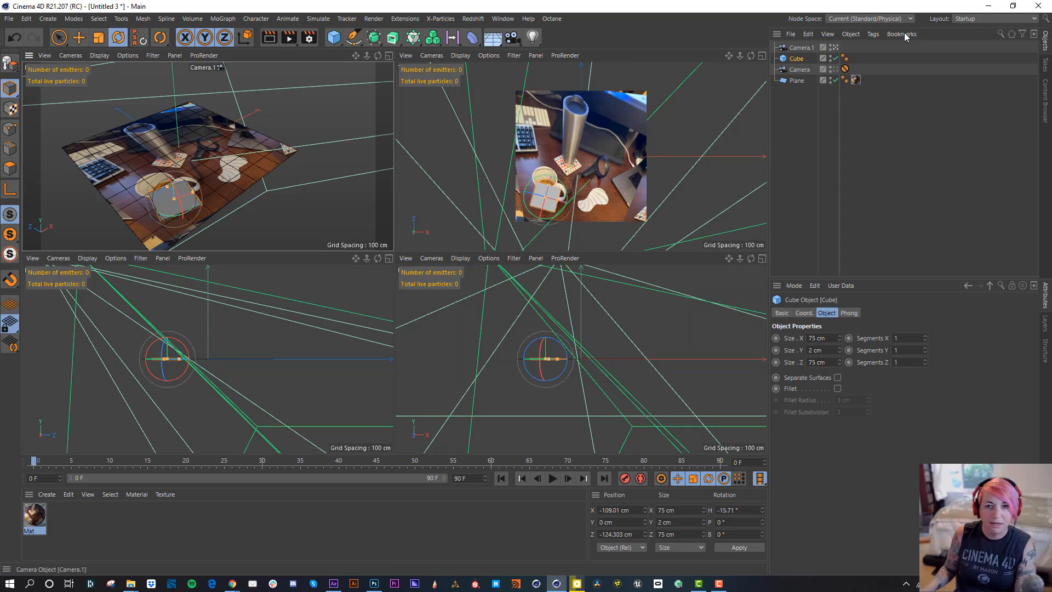
Duplicate the coaster slab, move the copy onto the tumbler's coaster and rotate its heading to about -47°.
{"action": "left_click_drag", "start_coordinate": [797, 55], "coordinate": [797, 56], "text": "ctrl"}
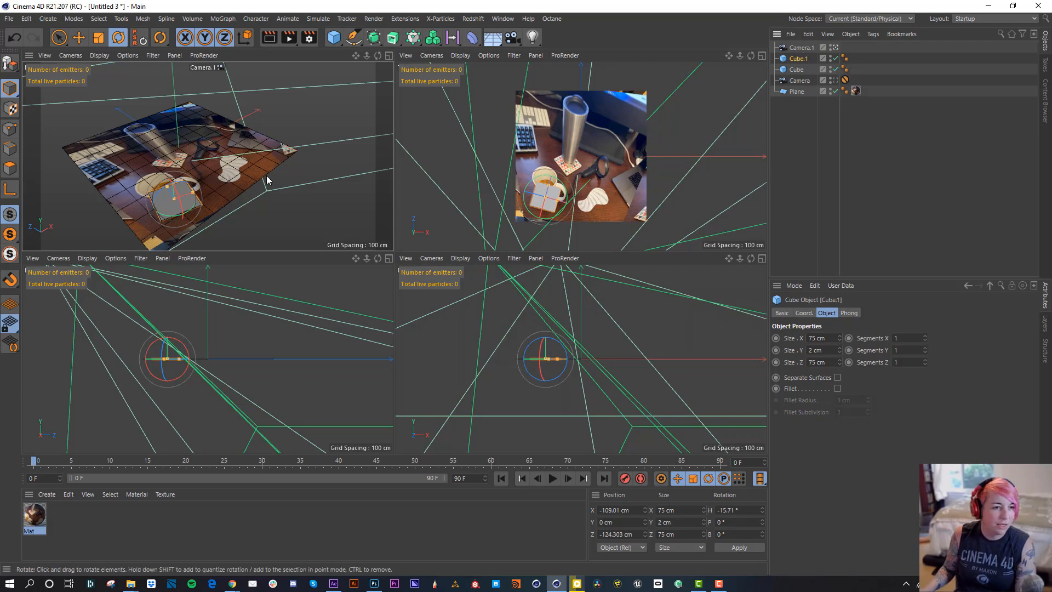
{"action": "key", "text": "e"}
{"action": "left_click_drag", "start_coordinate": [204, 188], "coordinate": [115, 186]}
{"action": "key", "text": "ctrl+z"}
{"action": "mouse_move", "coordinate": [185, 185]}
{"action": "left_mouse_down"}
{"action": "mouse_move", "coordinate": [221, 151]}
{"action": "mouse_move", "coordinate": [194, 184]}
{"action": "left_mouse_up"}
{"action": "key", "text": "r"}
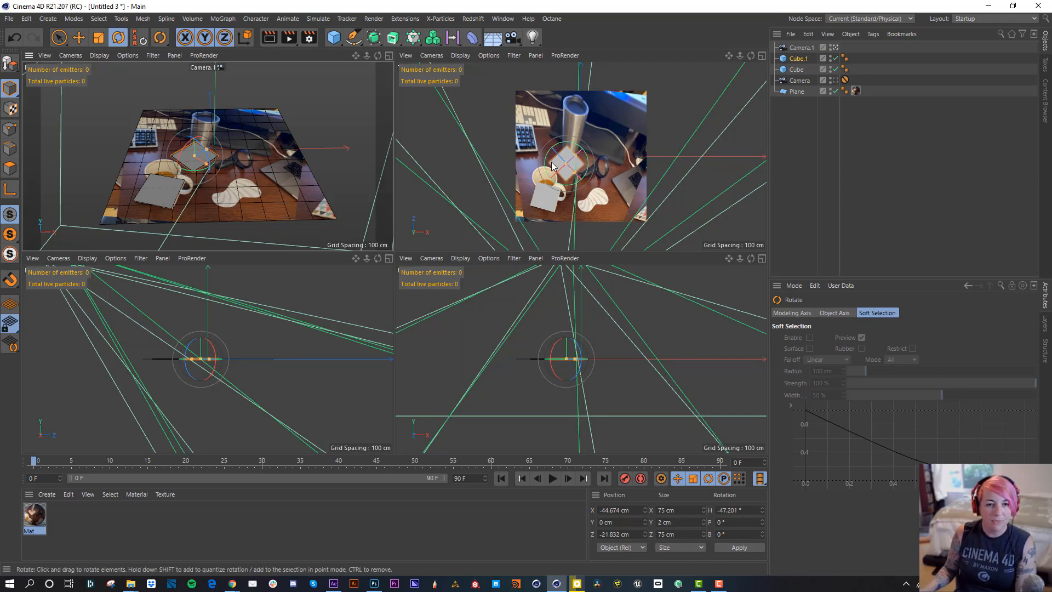
Copy the plane's projected material to both coaster slabs and adjust the tumbler coaster's heading to about -51°.
{"action": "left_click", "coordinate": [855, 91]}
{"action": "left_click_drag", "start_coordinate": [858, 73], "coordinate": [856, 59], "text": "ctrl"}
{"action": "left_click_drag", "start_coordinate": [207, 167], "coordinate": [218, 147]}
{"action": "key", "text": "e"}
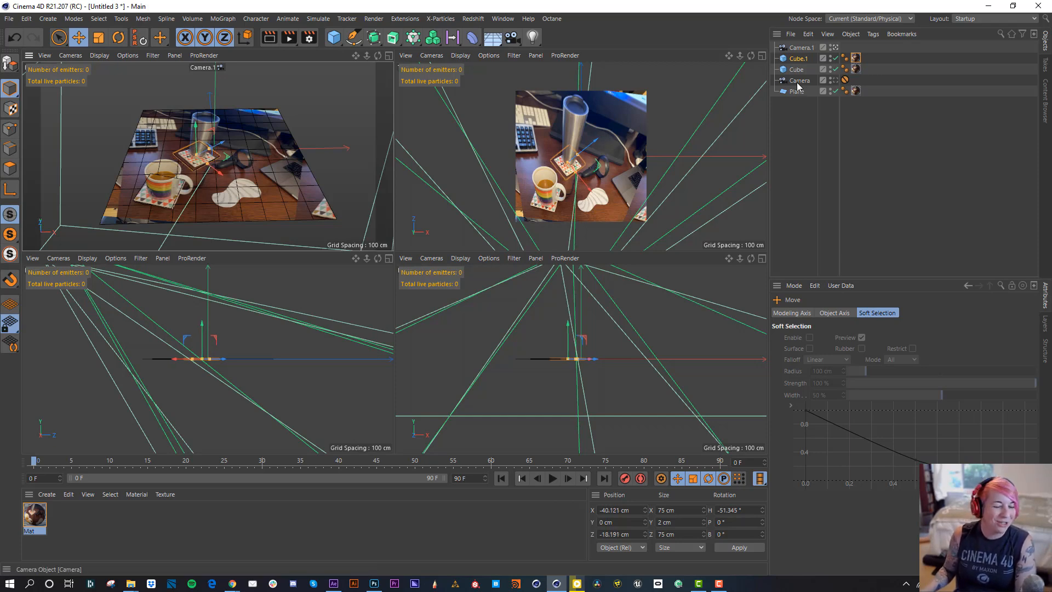
Look through the original projection camera, remove its Protection tag and set its focal length to 20 mm.
{"action": "left_click", "coordinate": [834, 80]}
{"action": "left_click", "coordinate": [844, 80]}
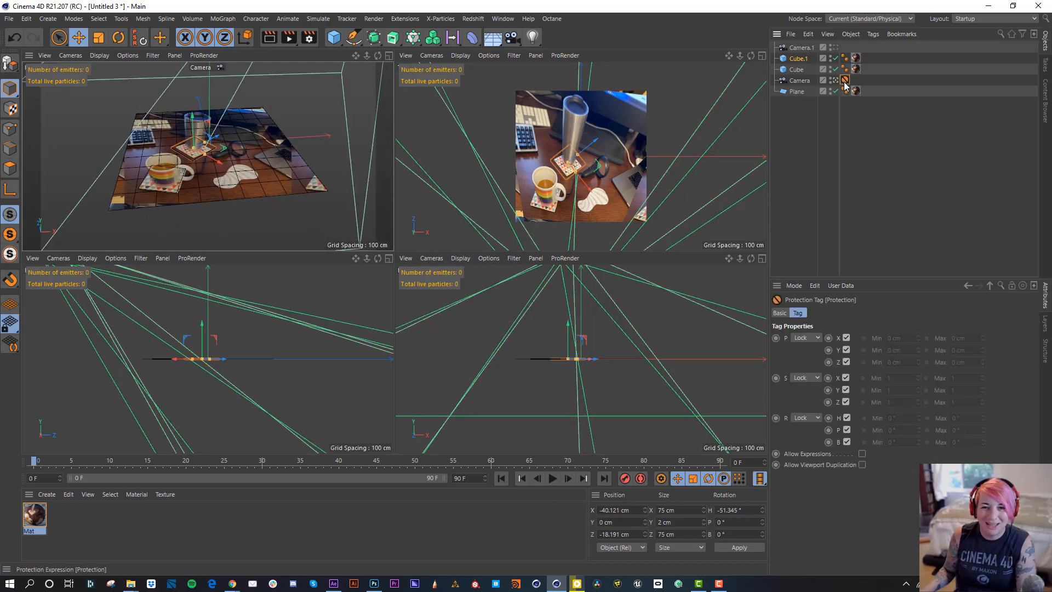
{"action": "key", "text": "Delete"}
{"action": "left_click", "coordinate": [809, 81]}
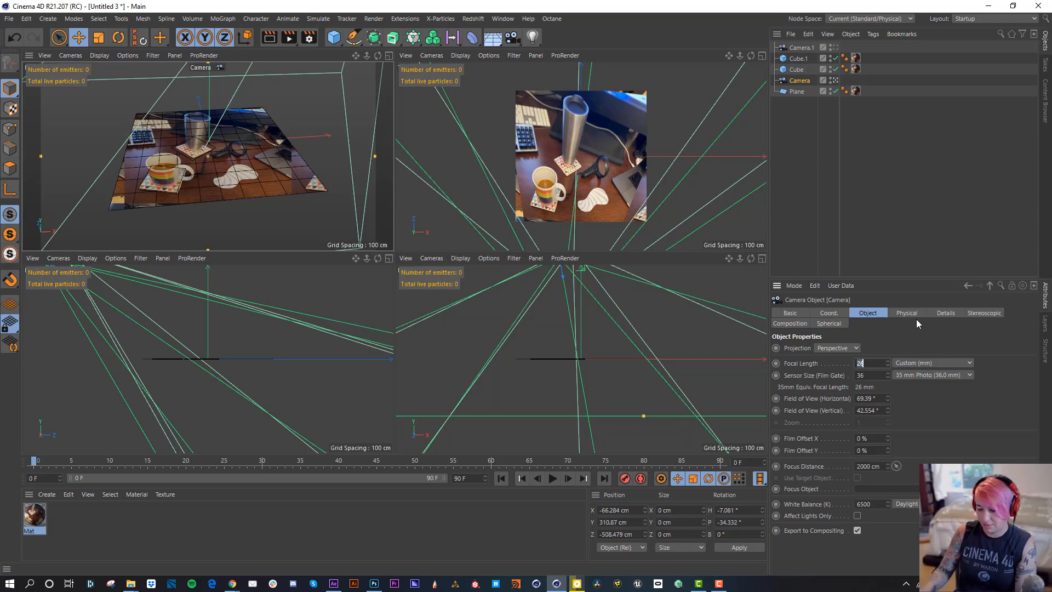
{"action": "type", "text": "20"}
{"action": "key", "text": "Return"}
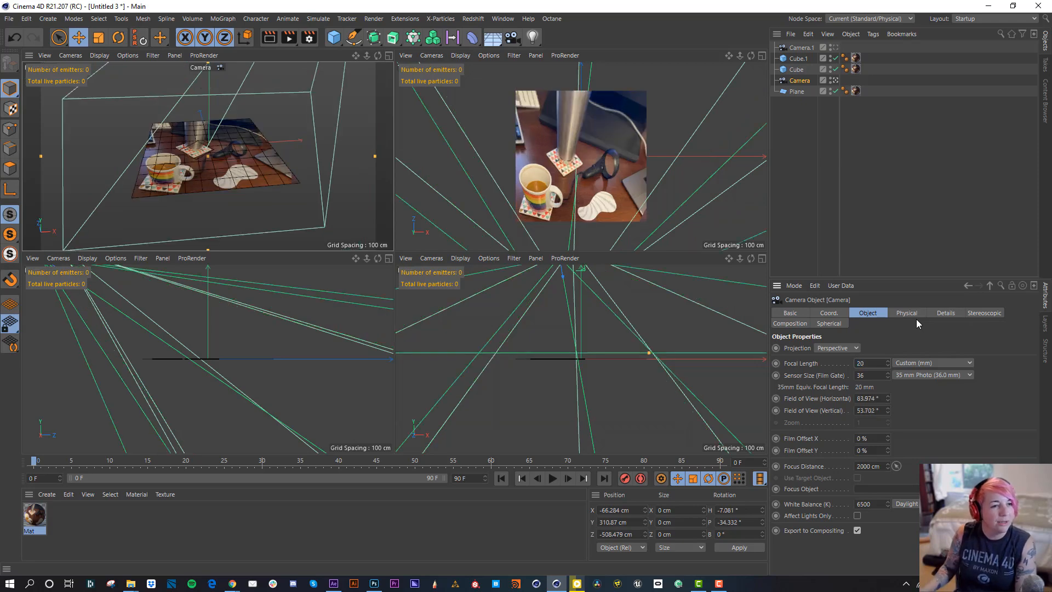
Refit the projection camera's distance and angle to the plane, then realign the tumbler coaster slab with a heading of about -61°.
{"action": "scroll", "coordinate": [228, 147], "scroll_direction": "up", "scroll_amount": 3}
{"action": "left_click_drag", "start_coordinate": [228, 147], "coordinate": [186, 162], "text": "alt"}
{"action": "left_click", "coordinate": [196, 157]}
{"action": "key", "text": "r"}
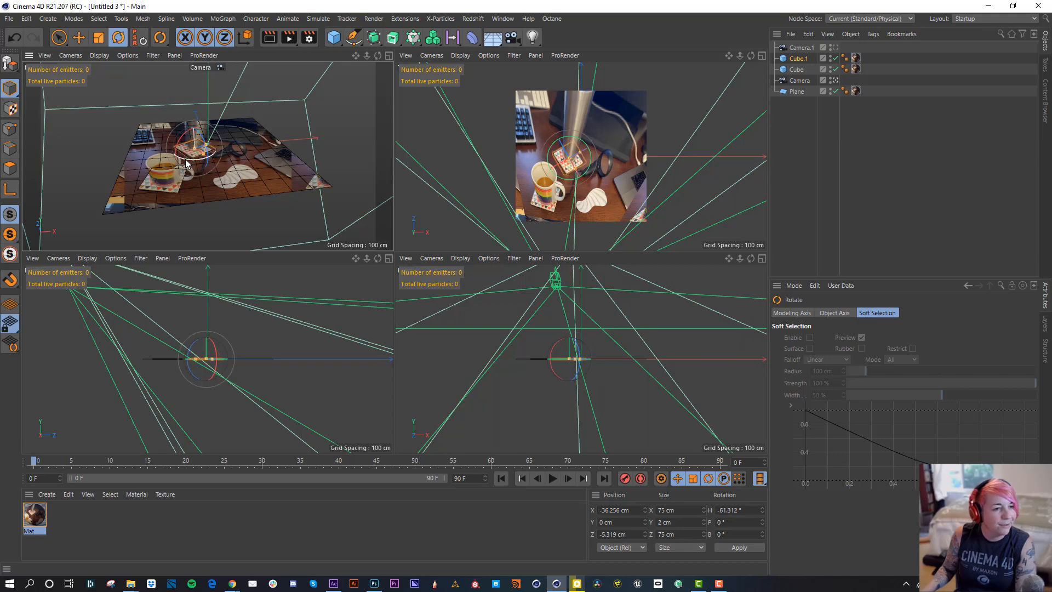
{"action": "key", "text": "e"}
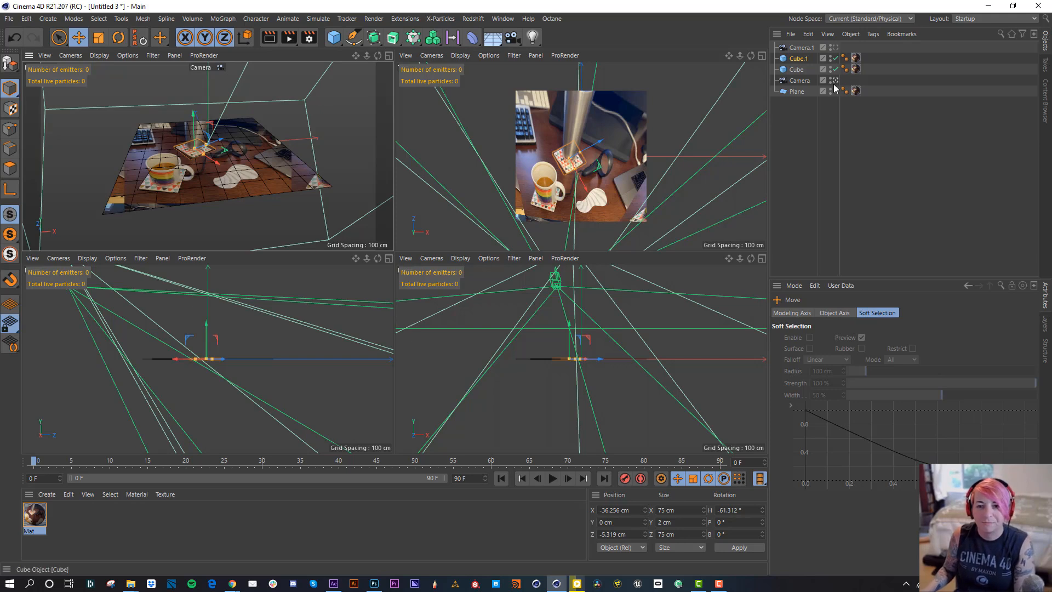
Add a Protection rigging tag to the original projection camera again and select the tumbler's coaster slab.
{"action": "left_click", "coordinate": [861, 111]}
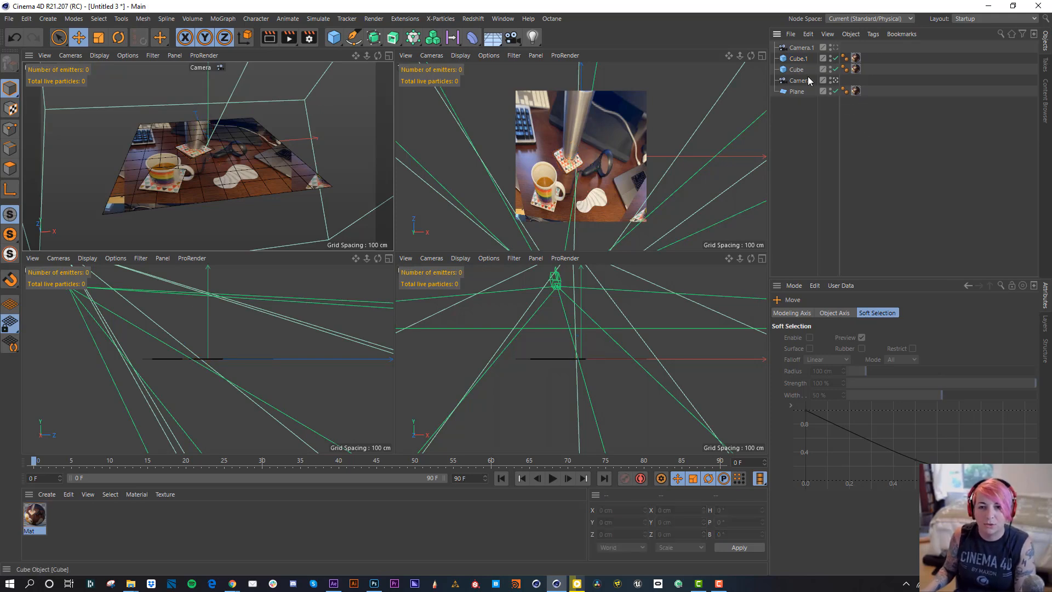
{"action": "right_click", "coordinate": [807, 81]}
{"action": "mouse_move", "coordinate": [860, 167]}
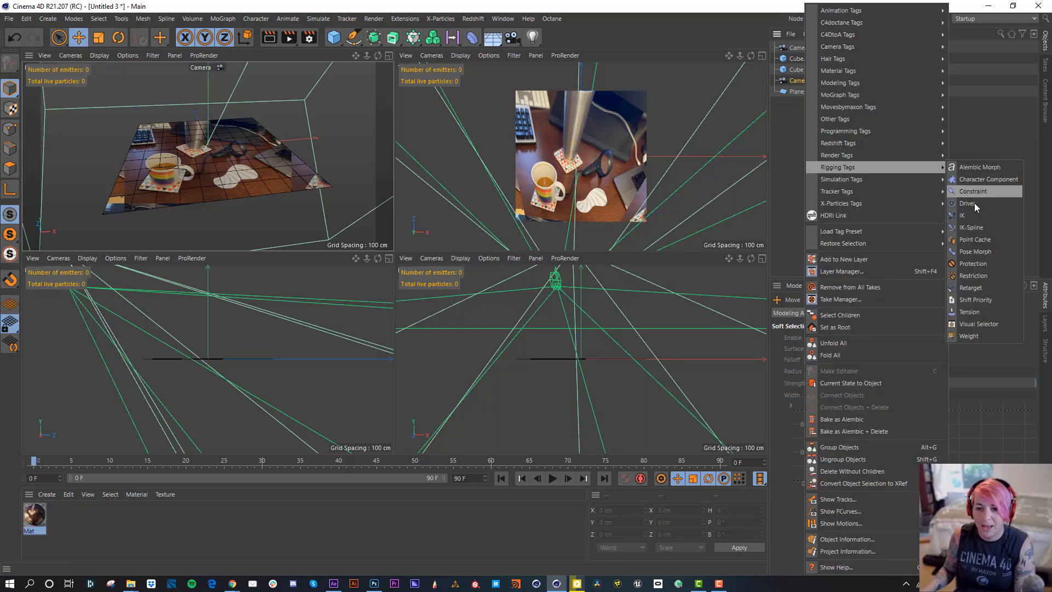
{"action": "left_click", "coordinate": [976, 264]}
{"action": "left_click", "coordinate": [798, 59]}
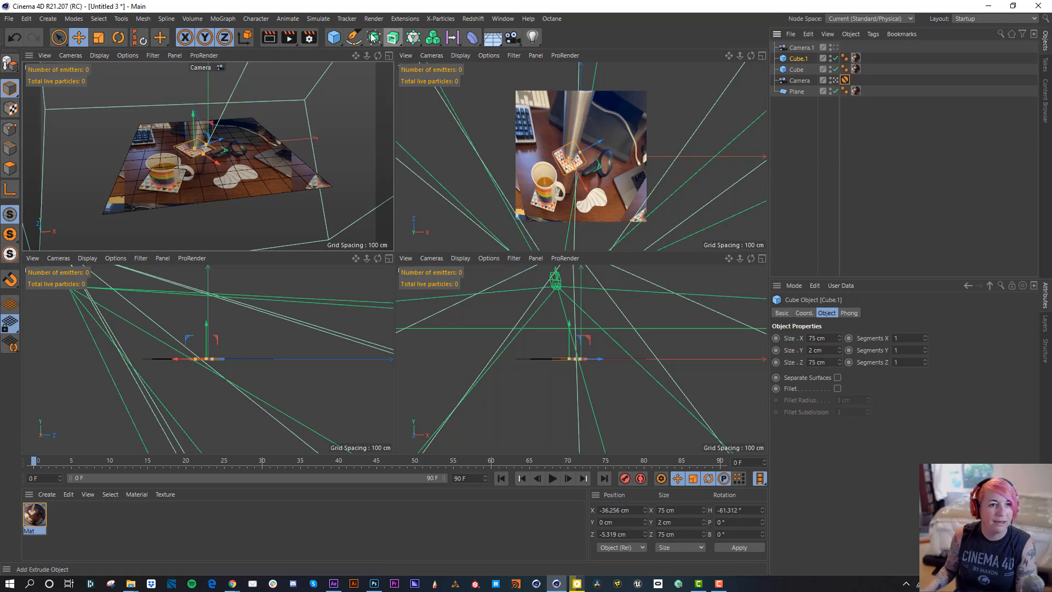
Add a circle spline over the mug at about X -104 cm, Z -106 cm, and set its plane to XZ.
{"action": "left_click", "coordinate": [354, 38]}
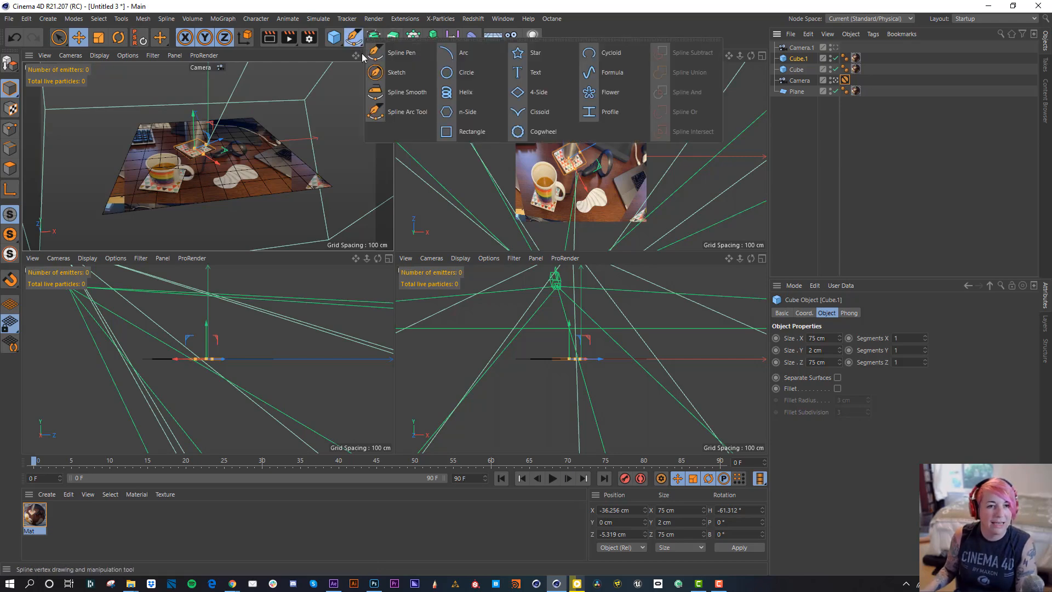
{"action": "left_click", "coordinate": [467, 71]}
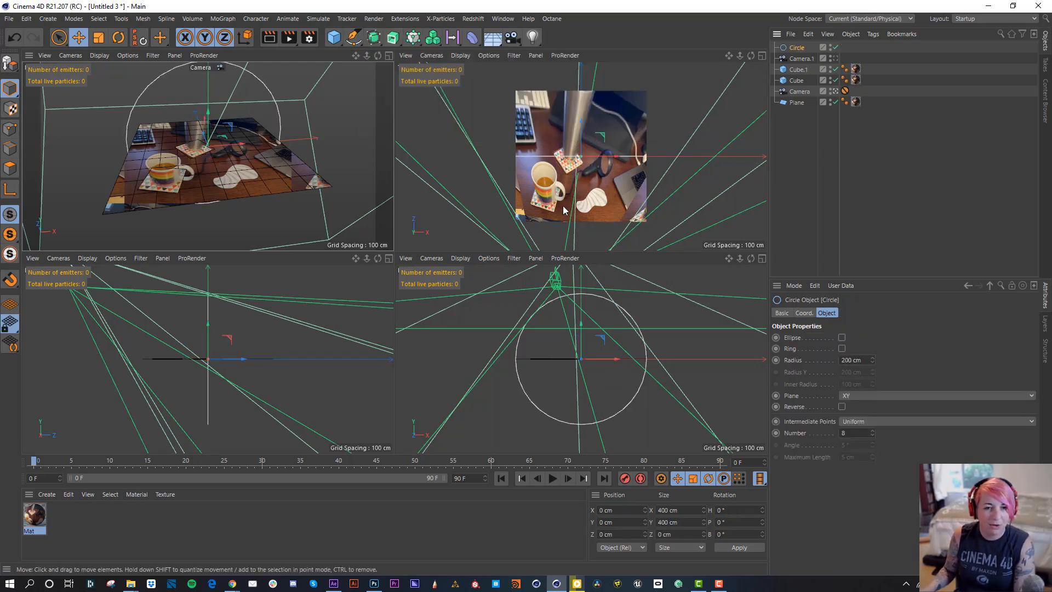
{"action": "scroll", "coordinate": [556, 214], "scroll_direction": "up", "scroll_amount": 5}
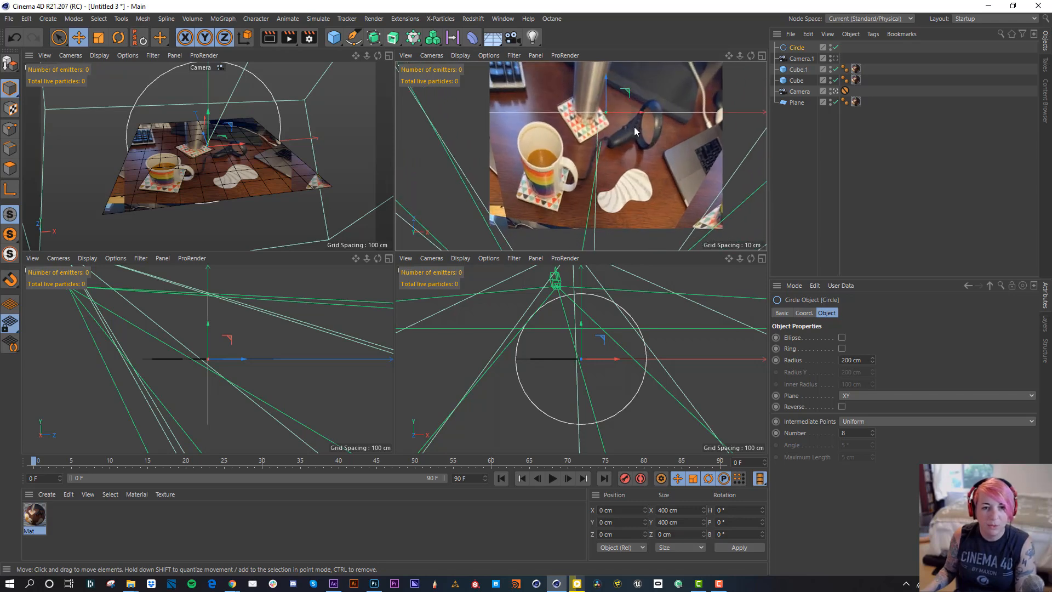
{"action": "left_click_drag", "start_coordinate": [633, 126], "coordinate": [573, 189]}
{"action": "key", "text": "t"}
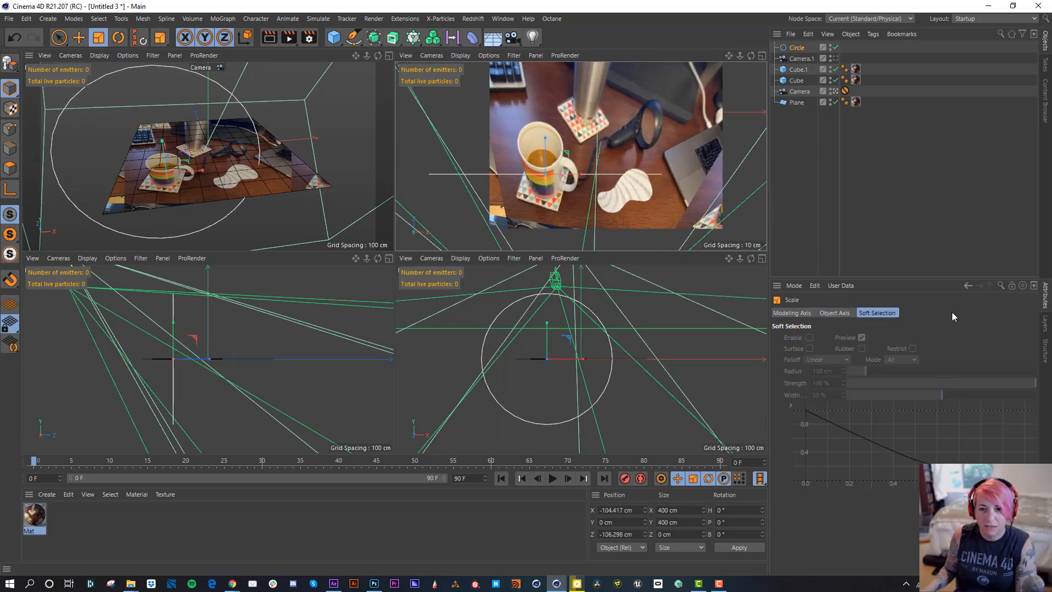
{"action": "left_click", "coordinate": [794, 48]}
{"action": "left_click", "coordinate": [851, 395]}
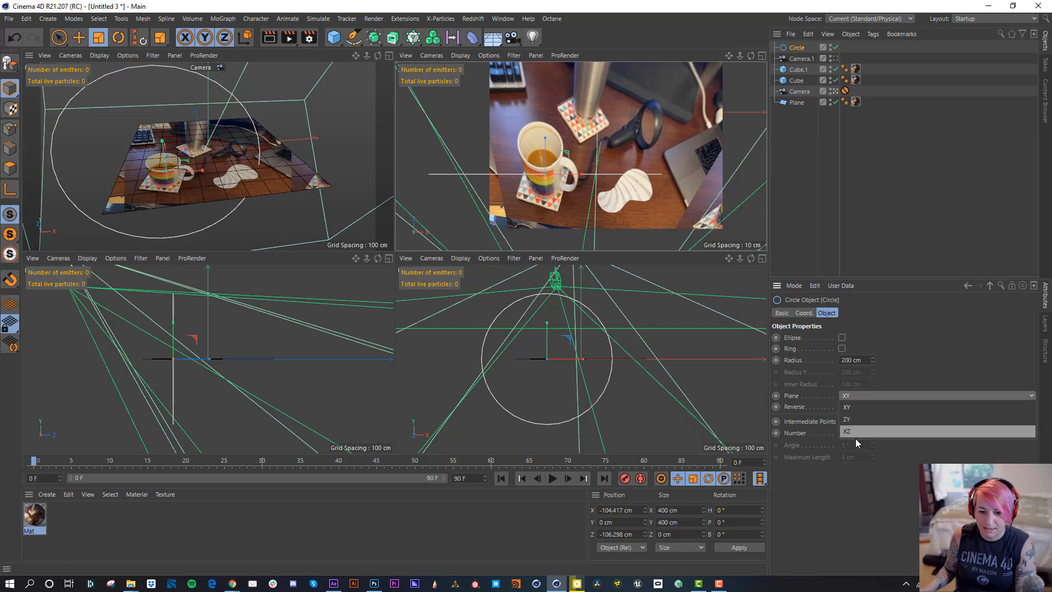
{"action": "left_click", "coordinate": [855, 439]}
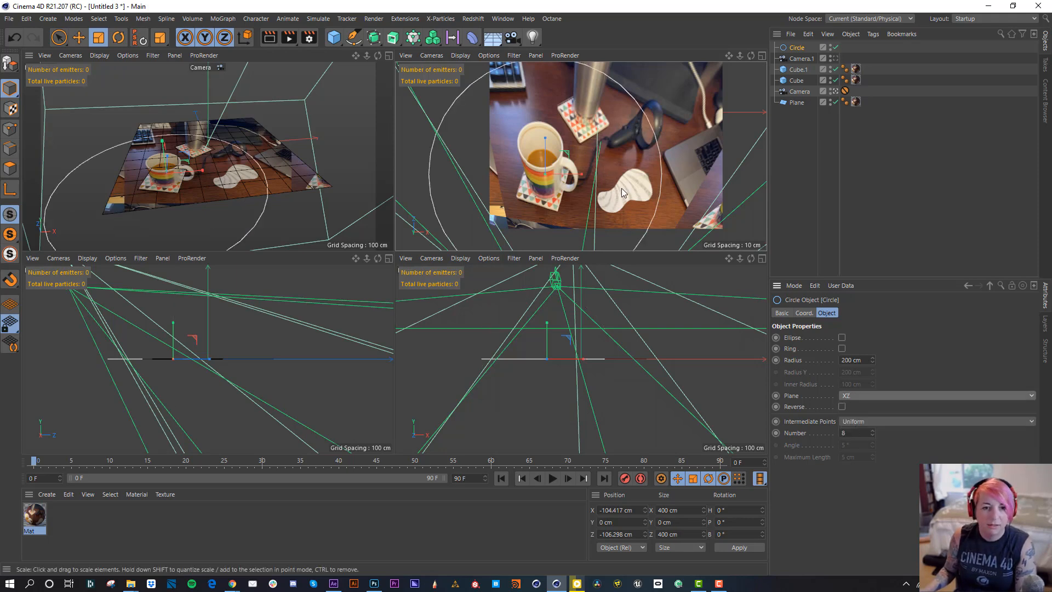
Scale the circle down to about 70 cm across and shift it to about Z -113 cm at the mug's base.
{"action": "mouse_move", "coordinate": [621, 188]}
{"action": "left_mouse_down"}
{"action": "mouse_move", "coordinate": [548, 203]}
{"action": "mouse_move", "coordinate": [628, 186]}
{"action": "left_mouse_up"}
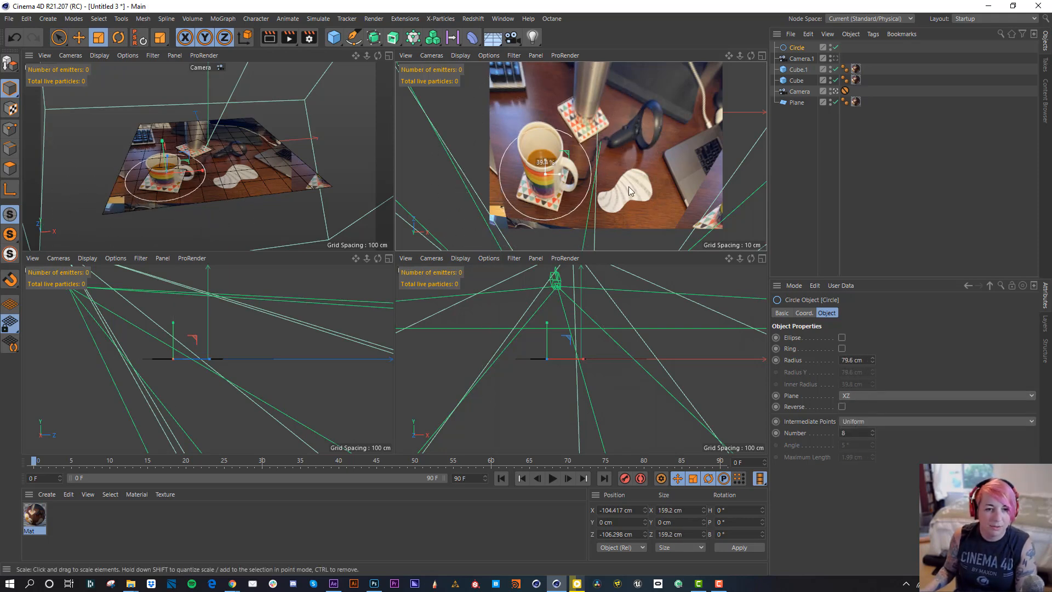
{"action": "left_click_drag", "start_coordinate": [564, 191], "coordinate": [438, 205]}
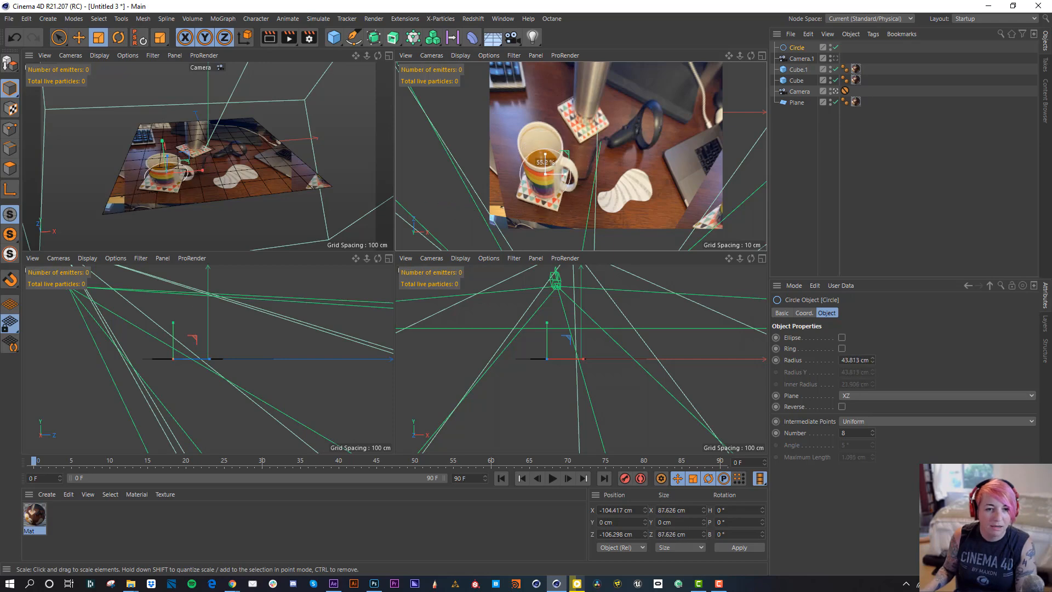
{"action": "left_click_drag", "start_coordinate": [545, 162], "coordinate": [545, 148]}
{"action": "key", "text": "e"}
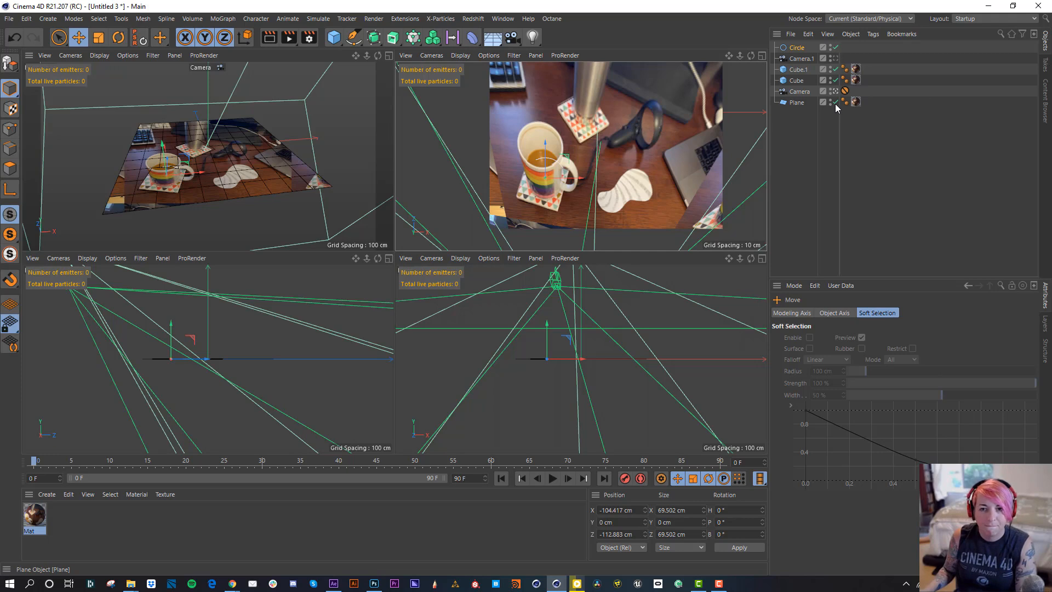
Set the desk plane's Y position to -0.1 cm and disable both coaster slabs.
{"action": "left_click", "coordinate": [805, 102]}
{"action": "left_click", "coordinate": [801, 313]}
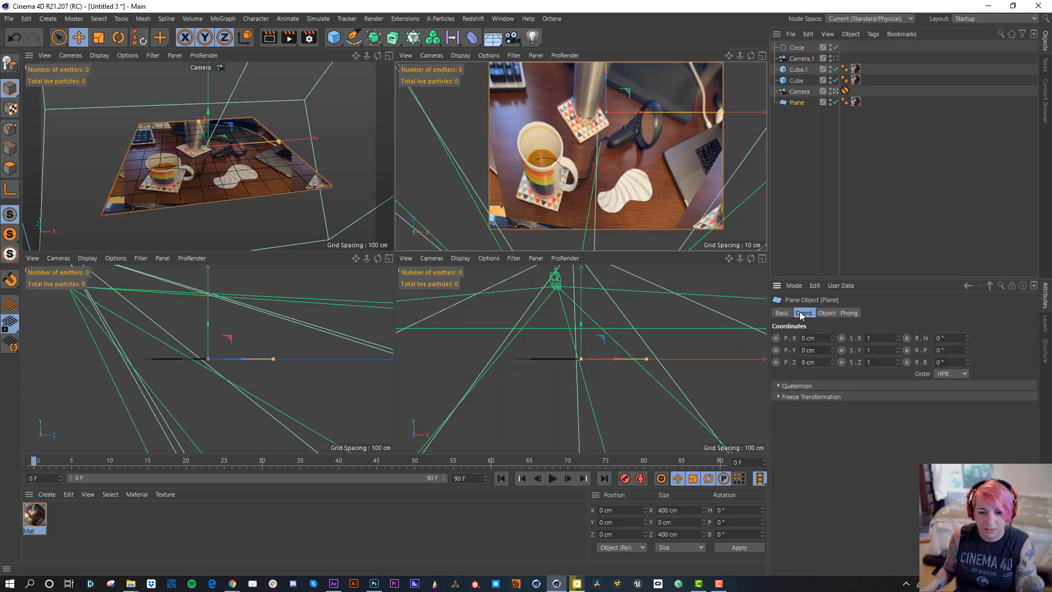
{"action": "left_click_drag", "start_coordinate": [813, 350], "coordinate": [815, 349]}
{"action": "type", "text": "-"}
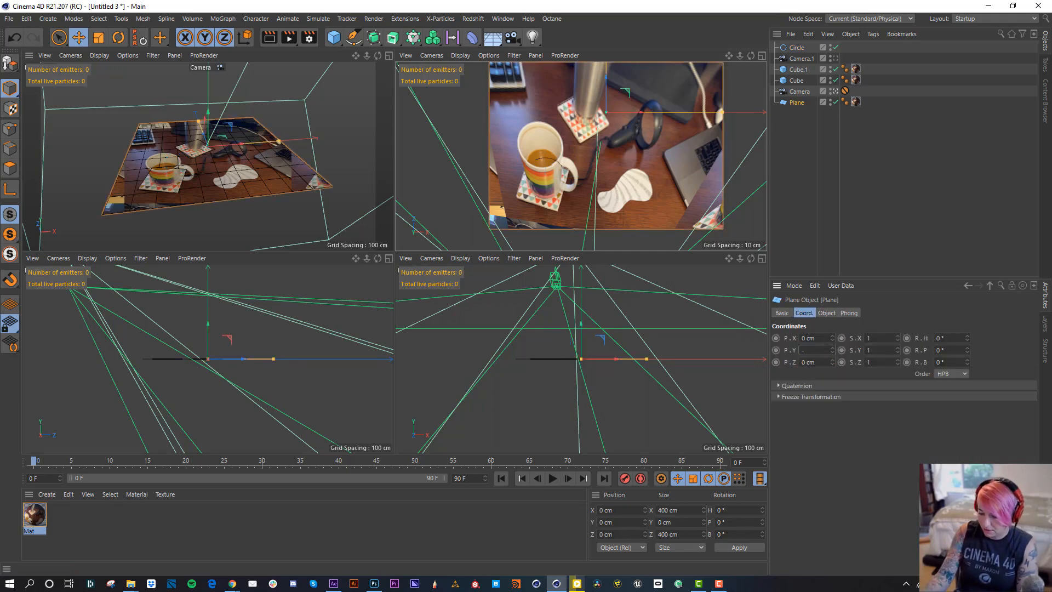
{"action": "type", "text": "0.1"}
{"action": "key", "text": "Return"}
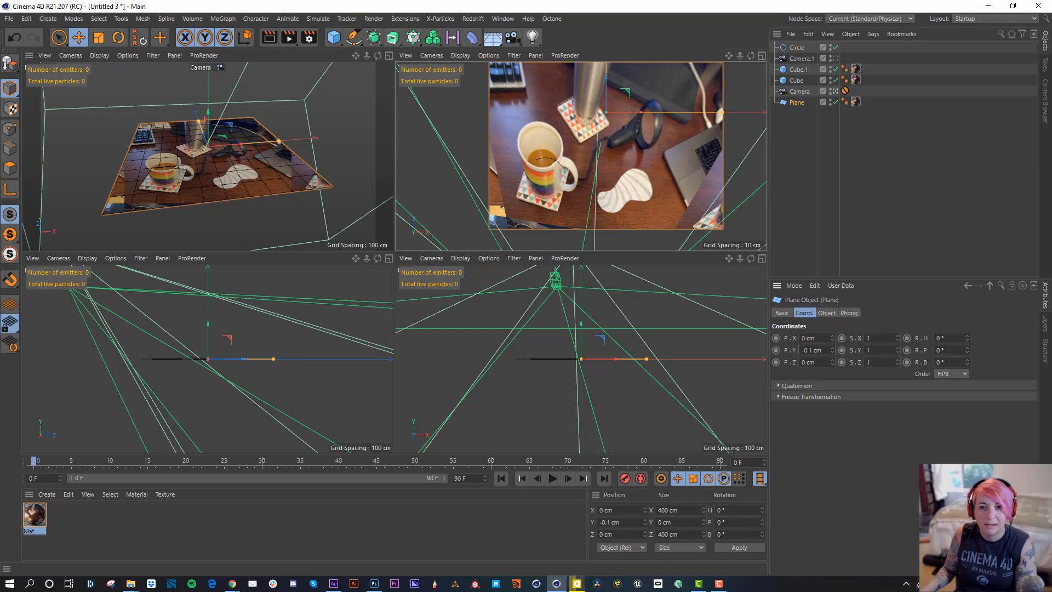
{"action": "left_click_drag", "start_coordinate": [835, 80], "coordinate": [835, 69]}
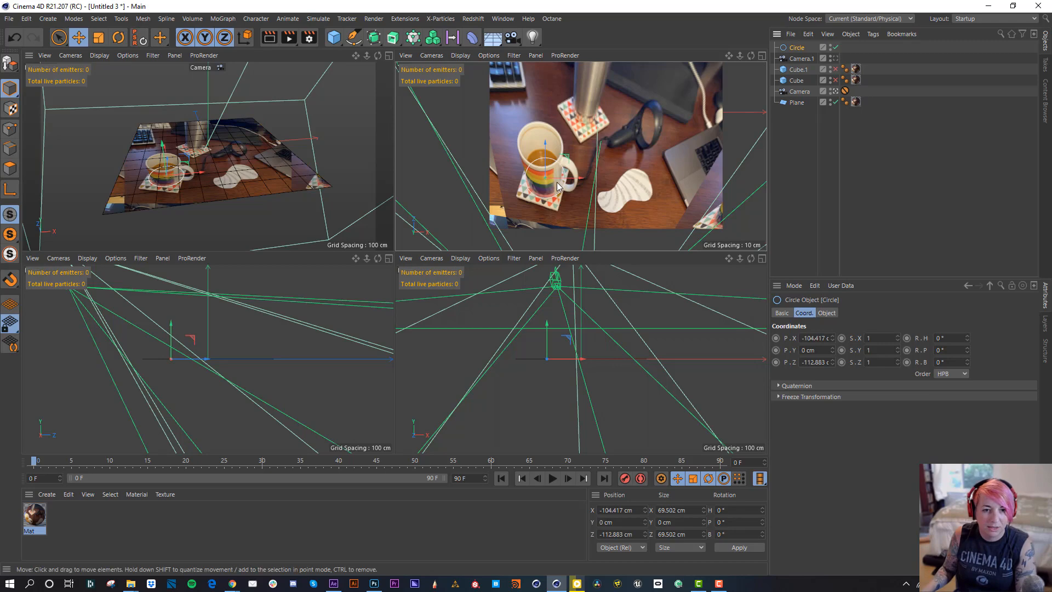
Match the circle to the mug's base by moving it to about Z -116 cm and scaling it to about 63 cm across.
{"action": "left_click_drag", "start_coordinate": [573, 179], "coordinate": [547, 149]}
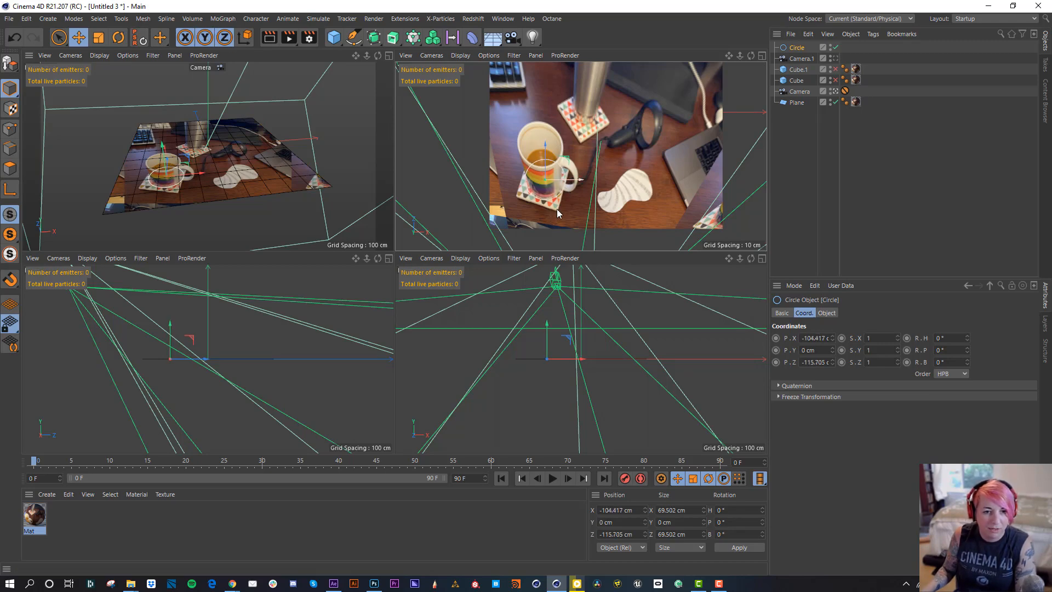
{"action": "key", "text": "t"}
{"action": "left_click_drag", "start_coordinate": [573, 199], "coordinate": [524, 202]}
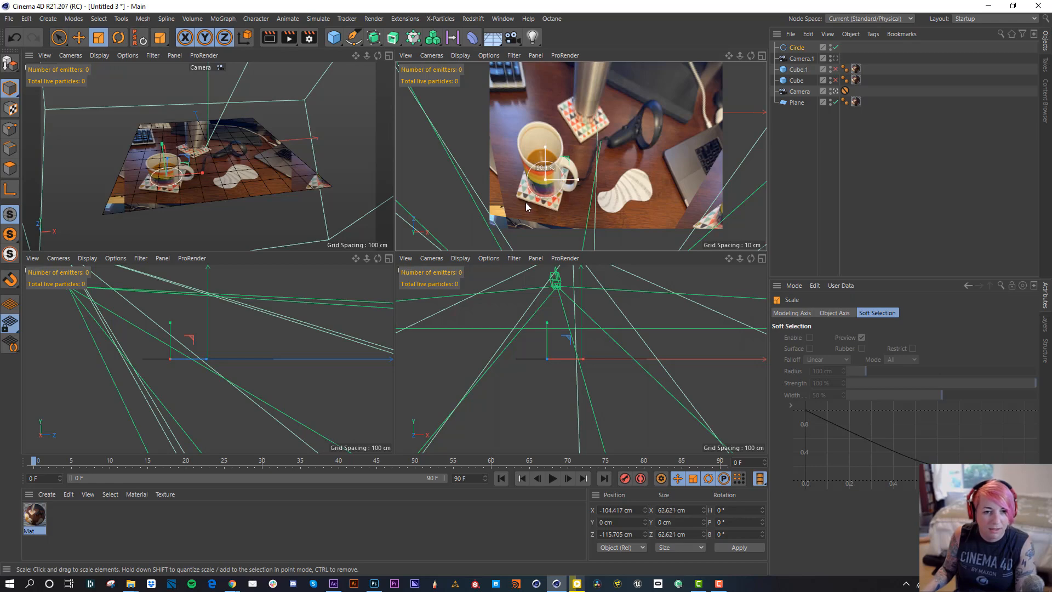
Put the mug's circle spline inside an Extrude object and set the Extrude's Z movement to 0 cm.
{"action": "left_click", "coordinate": [394, 39]}
{"action": "left_click_drag", "start_coordinate": [802, 57], "coordinate": [799, 48]}
{"action": "left_click", "coordinate": [849, 312]}
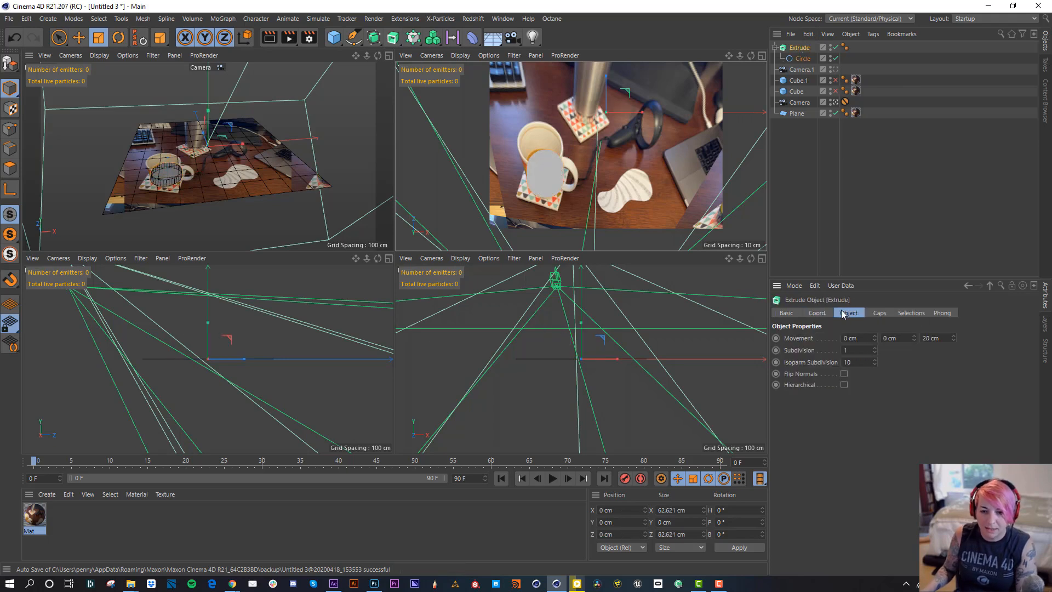
{"action": "double_click", "coordinate": [931, 338]}
{"action": "type", "text": "0"}
{"action": "key", "text": "Return"}
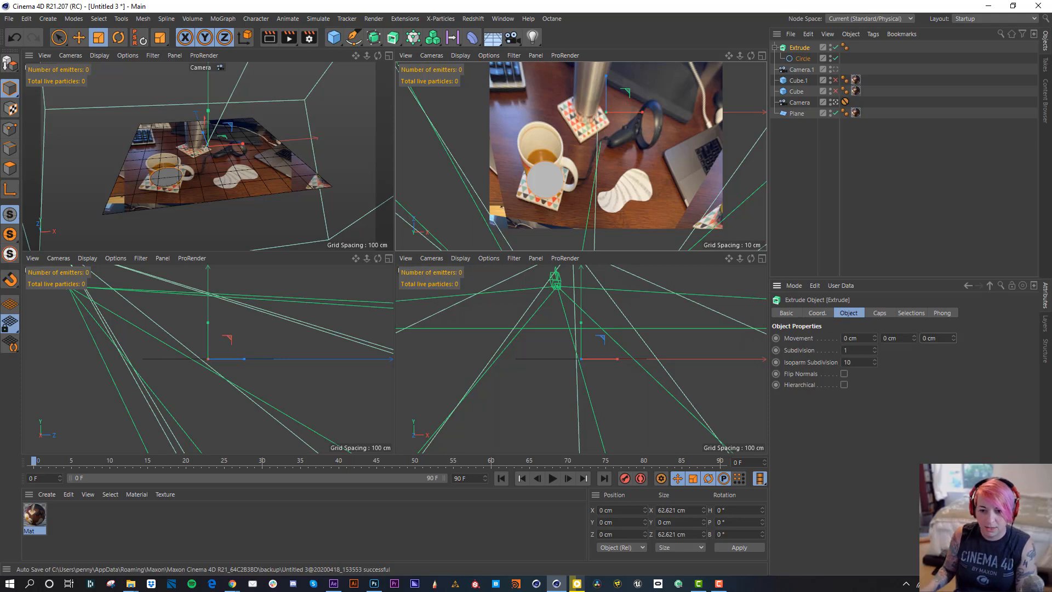
Extrude the mug upward to a Y movement of 62 cm and copy a coaster slab's camera-mapped material onto it.
{"action": "mouse_move", "coordinate": [913, 338]}
{"action": "left_mouse_down"}
{"action": "mouse_move", "coordinate": [913, 319]}
{"action": "mouse_move", "coordinate": [913, 338]}
{"action": "left_mouse_up"}
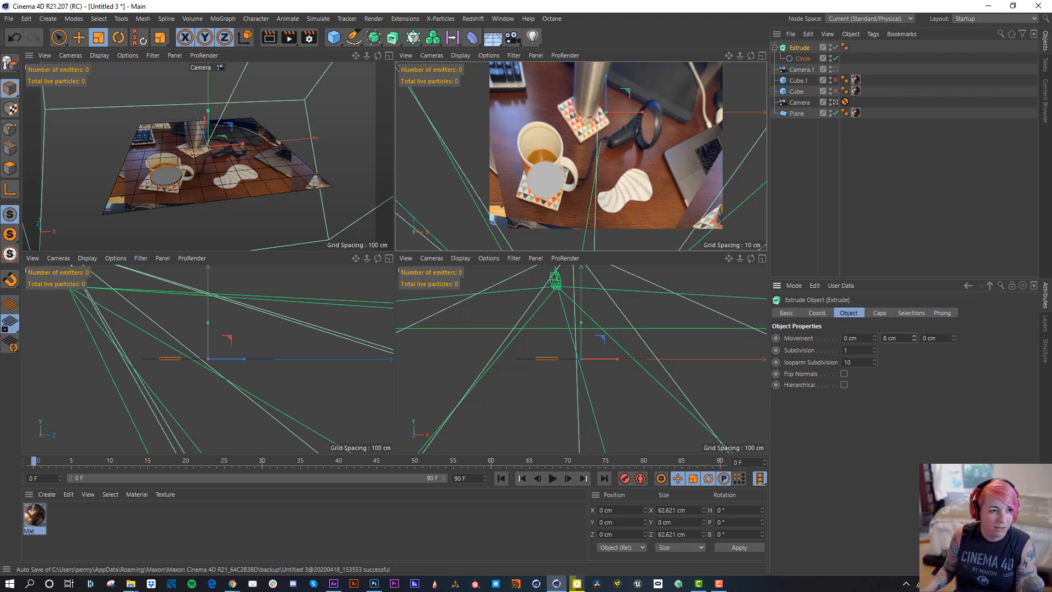
{"action": "left_click", "coordinate": [388, 55]}
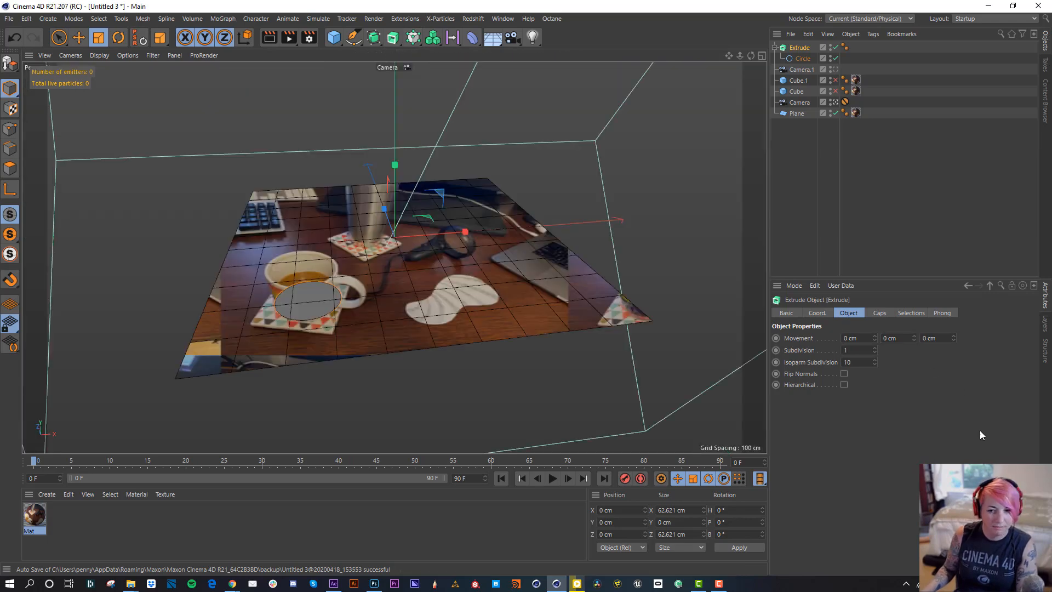
{"action": "mouse_move", "coordinate": [913, 338]}
{"action": "left_mouse_down"}
{"action": "mouse_move", "coordinate": [913, 366]}
{"action": "mouse_move", "coordinate": [912, 318]}
{"action": "left_mouse_up"}
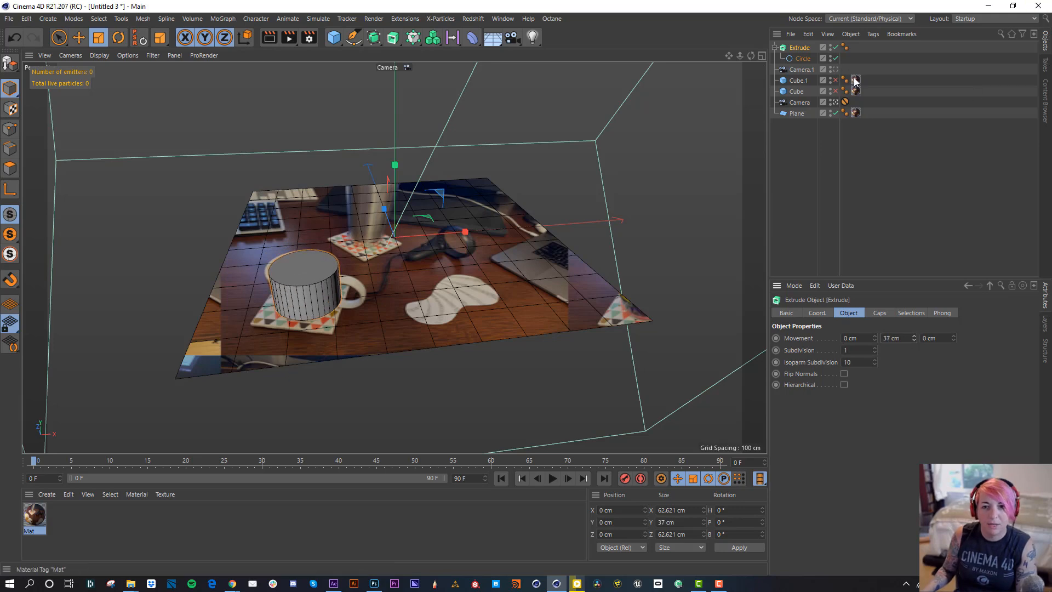
{"action": "left_click_drag", "start_coordinate": [855, 80], "coordinate": [855, 47], "text": "ctrl"}
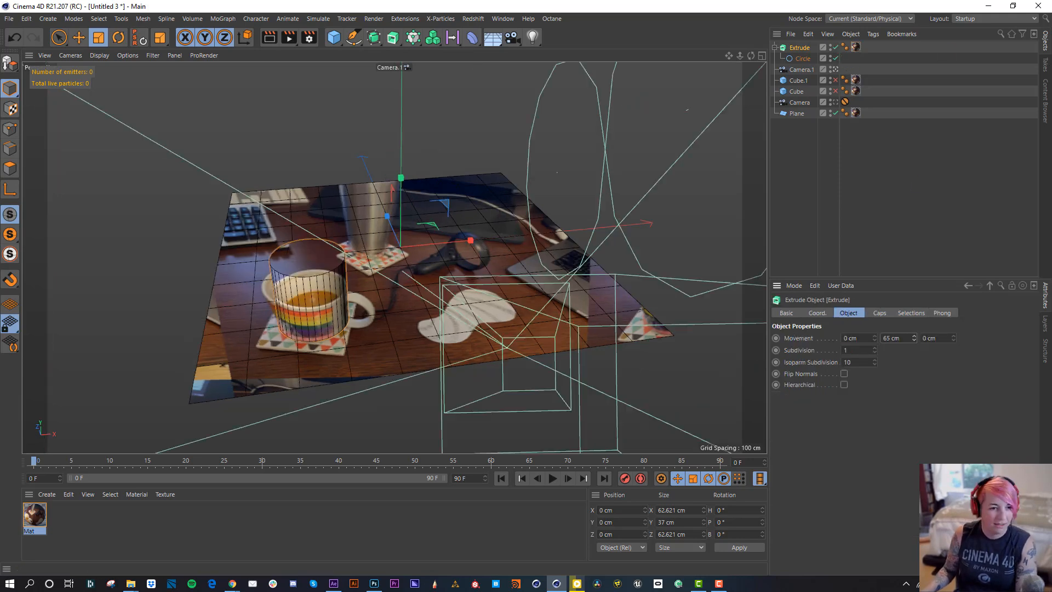
{"action": "mouse_move", "coordinate": [914, 338]}
{"action": "left_mouse_down"}
{"action": "mouse_move", "coordinate": [914, 349]}
{"action": "mouse_move", "coordinate": [914, 332]}
{"action": "left_mouse_up"}
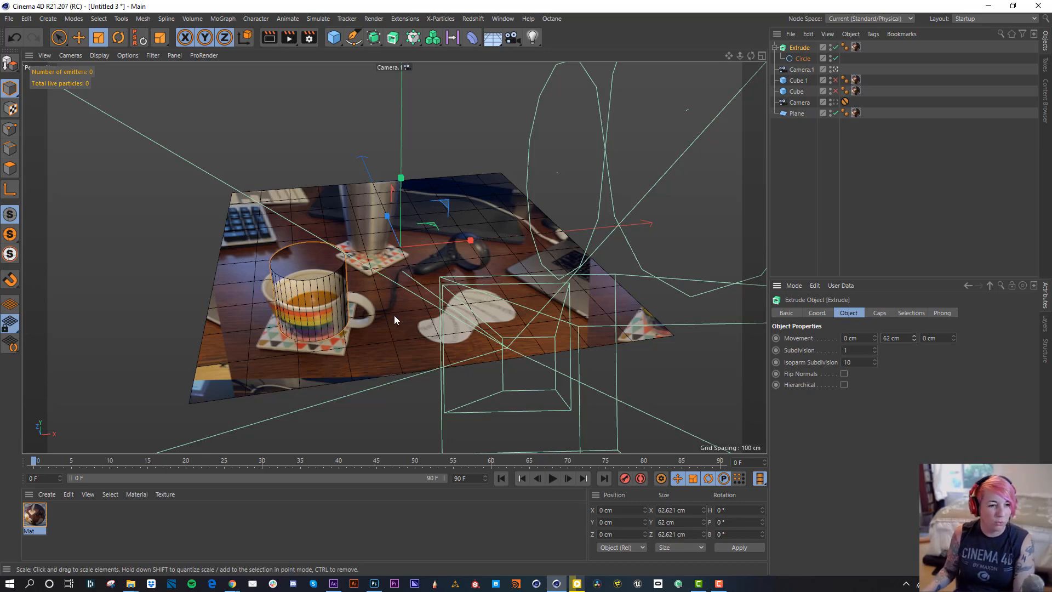
{"action": "left_click", "coordinate": [762, 56]}
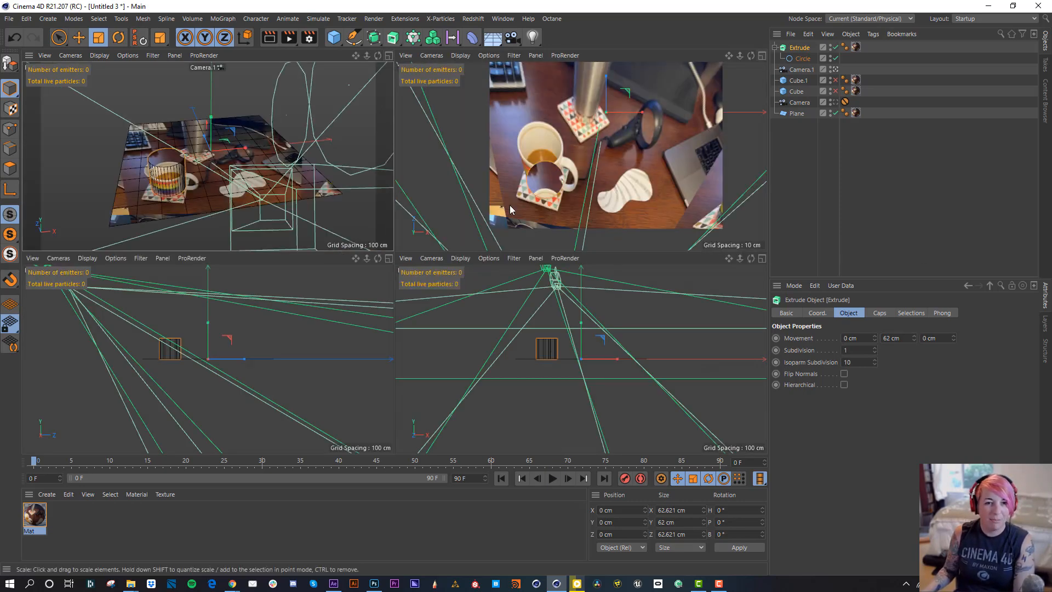
Trace the outline of the white striped shape on the desk with a closed Cubic spline using the Spline Pen.
{"action": "left_click", "coordinate": [354, 37]}
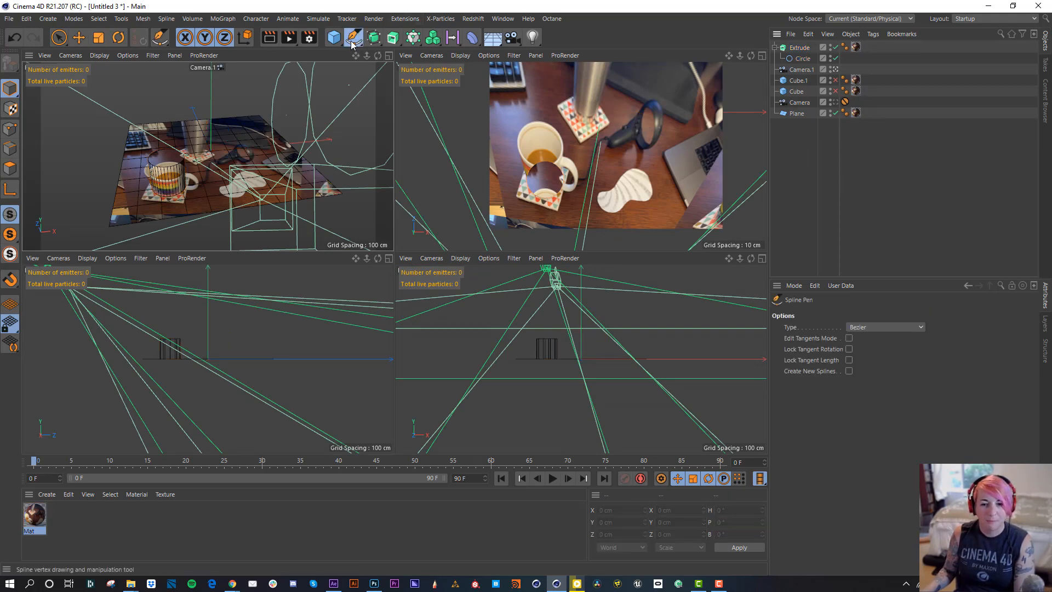
{"action": "left_click", "coordinate": [853, 327]}
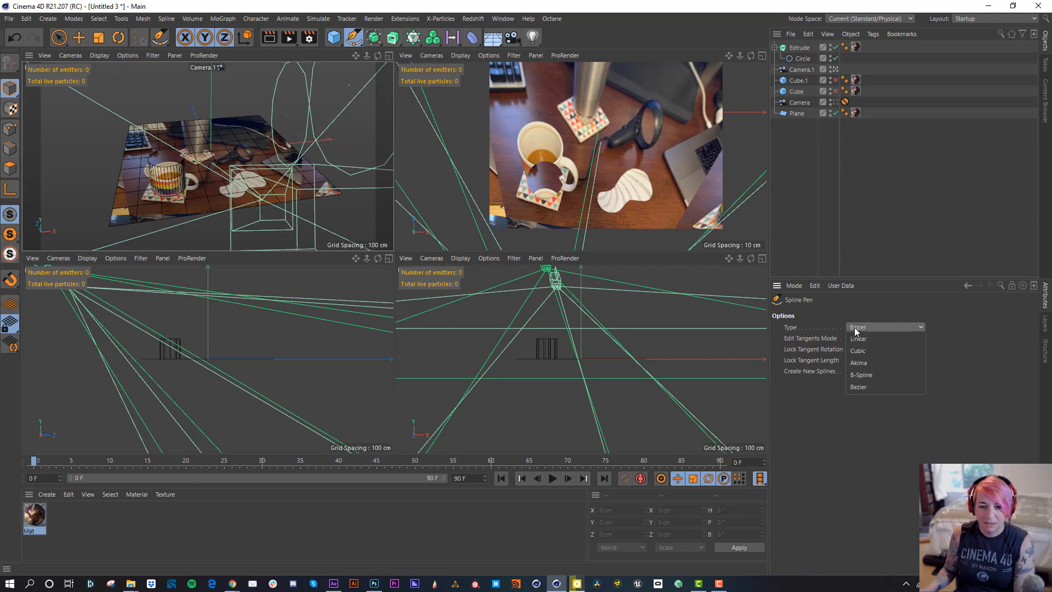
{"action": "left_click", "coordinate": [864, 351]}
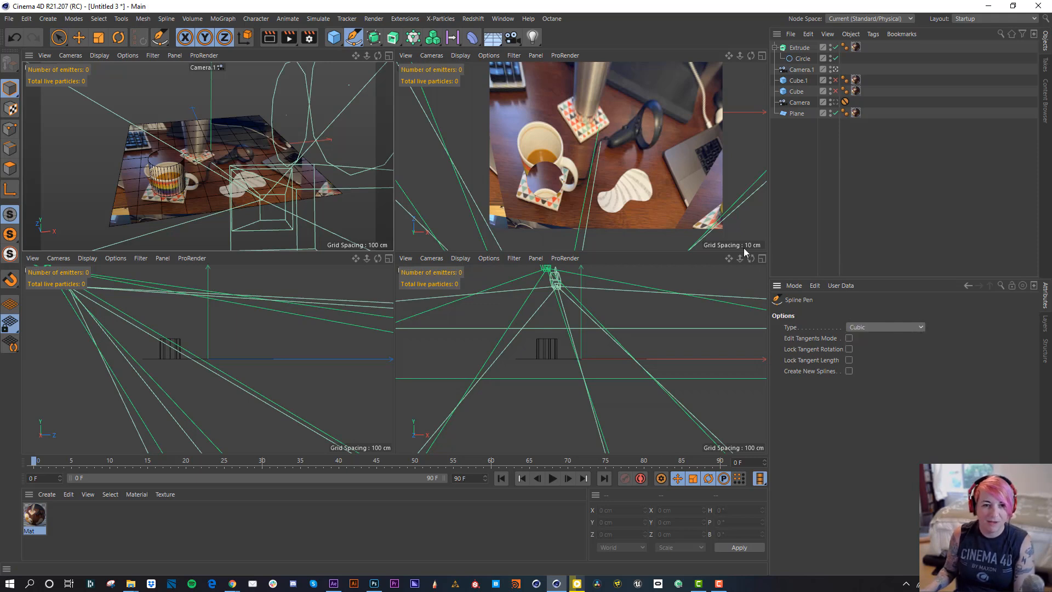
{"action": "scroll", "coordinate": [635, 192], "scroll_direction": "up", "scroll_amount": 5}
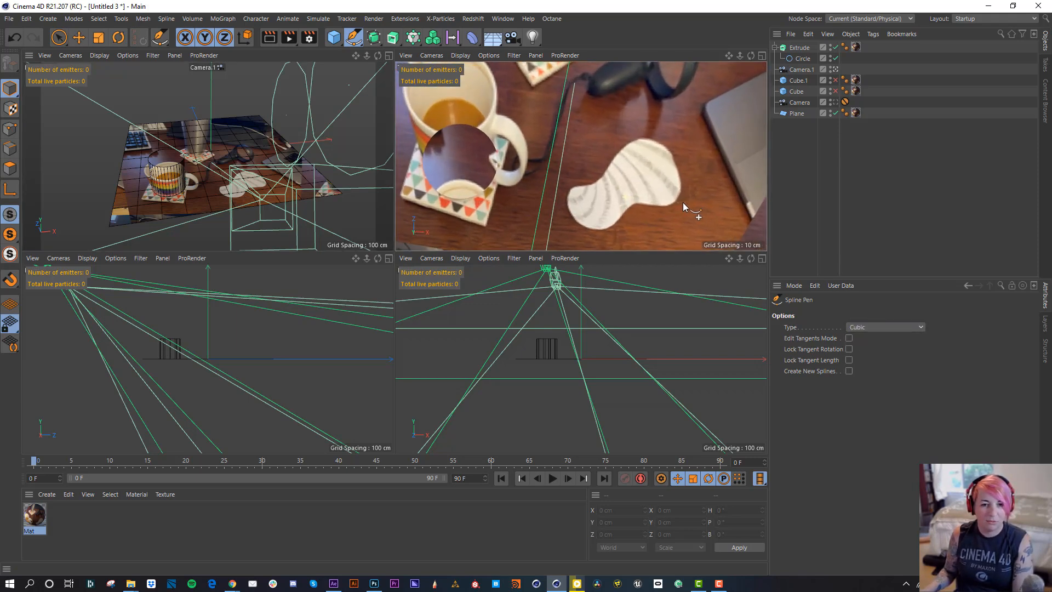
{"action": "scroll", "coordinate": [696, 204], "scroll_direction": "up", "scroll_amount": 1}
{"action": "middle_click_drag", "start_coordinate": [668, 204], "coordinate": [631, 171], "text": "alt"}
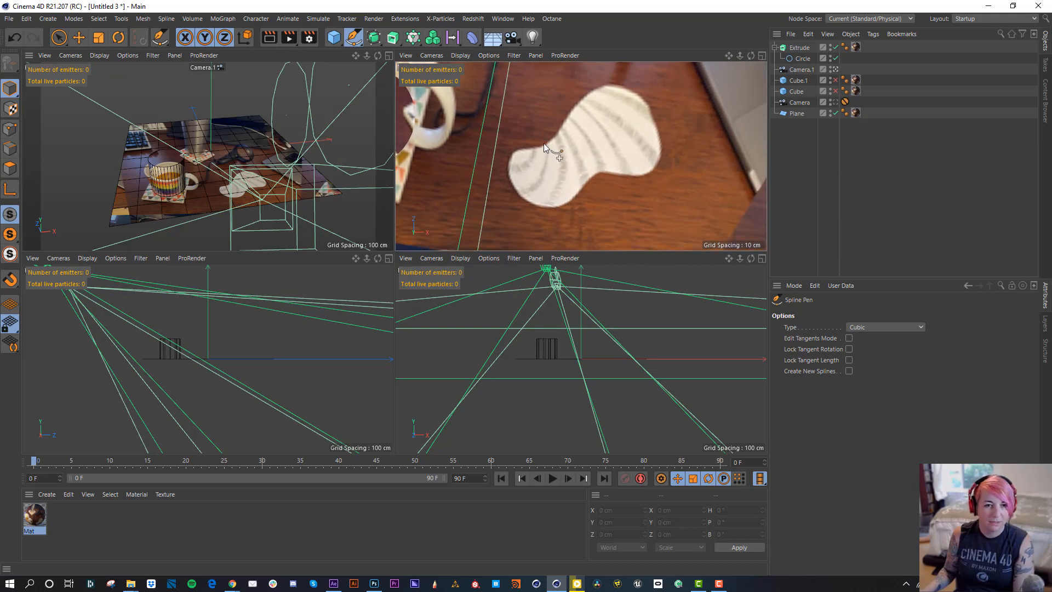
{"action": "left_click", "coordinate": [544, 144]}
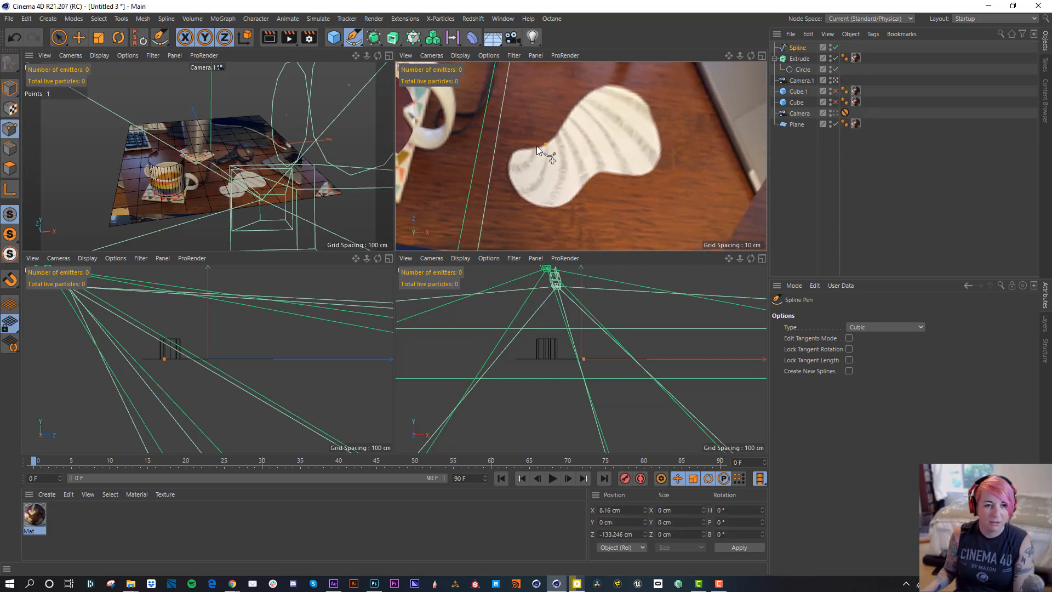
{"action": "left_click", "coordinate": [514, 189]}
{"action": "left_click", "coordinate": [555, 206]}
{"action": "left_click", "coordinate": [583, 187]}
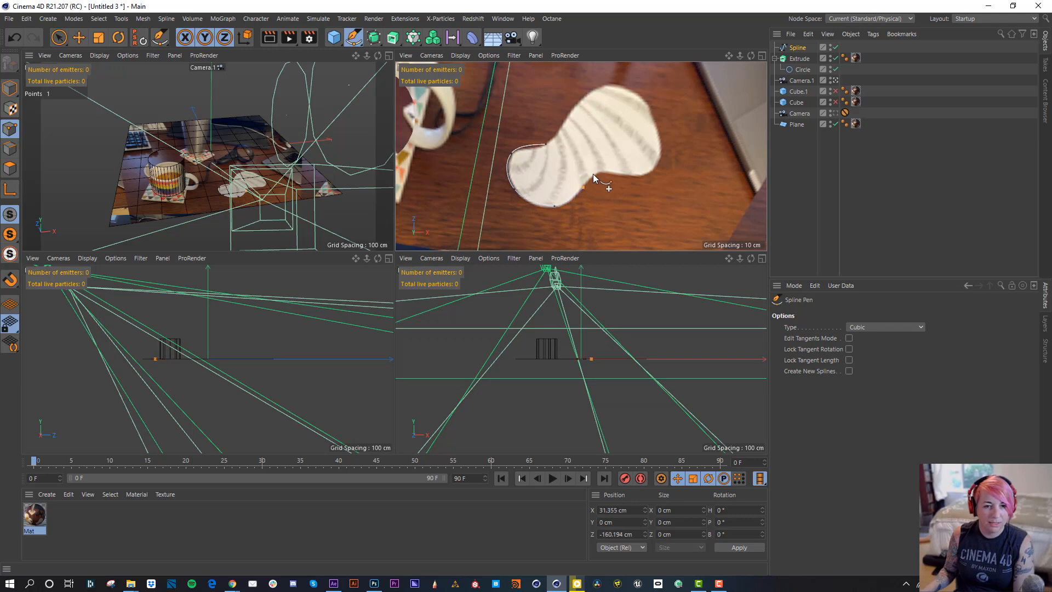
{"action": "left_click", "coordinate": [598, 171]}
{"action": "left_click", "coordinate": [639, 176]}
{"action": "left_click", "coordinate": [660, 155]}
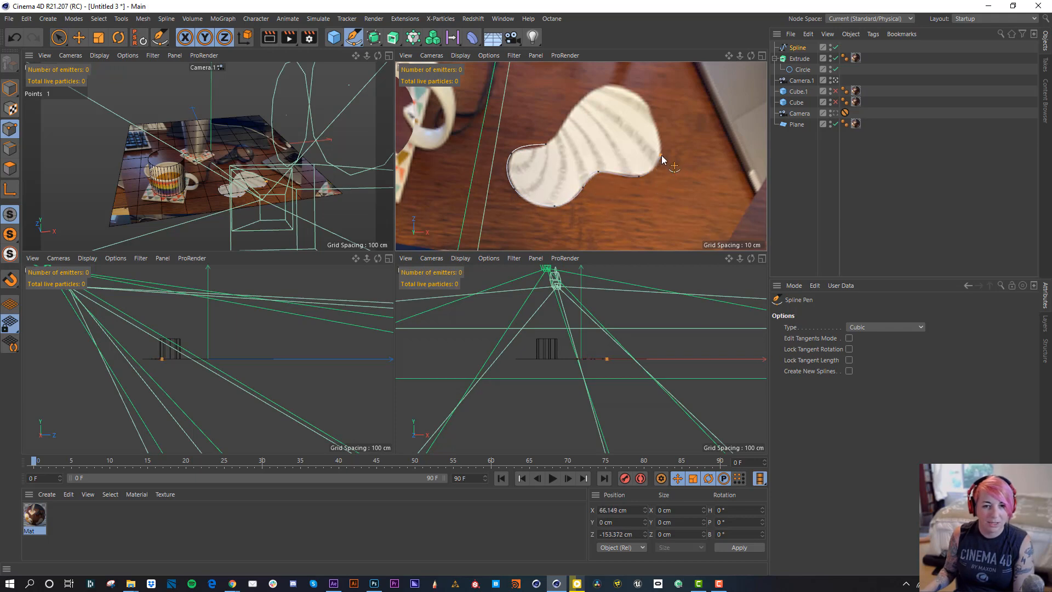
{"action": "left_click", "coordinate": [651, 116]}
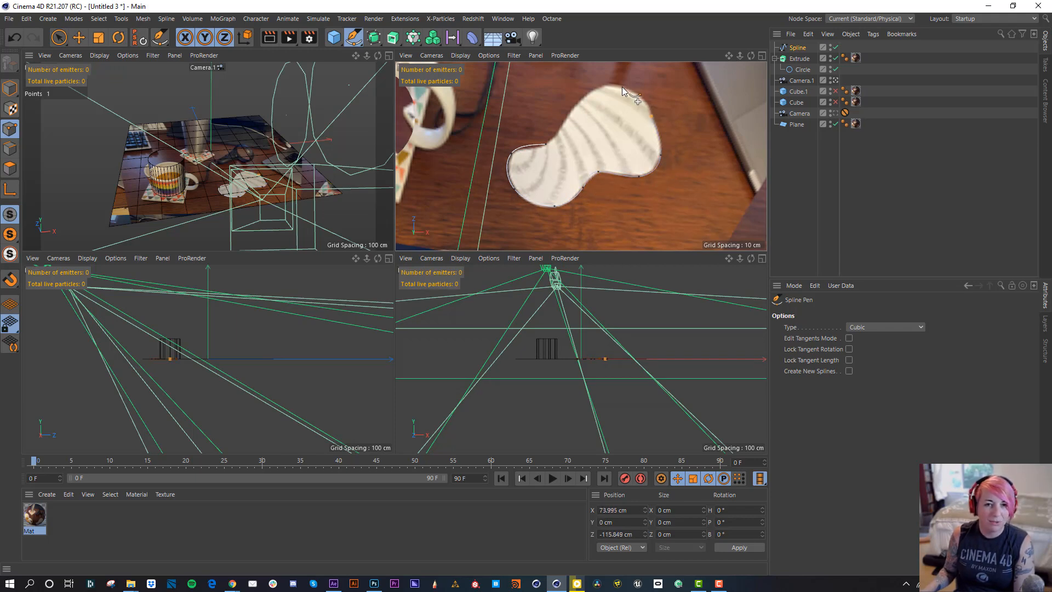
{"action": "left_click", "coordinate": [622, 87]}
{"action": "left_click", "coordinate": [592, 90]}
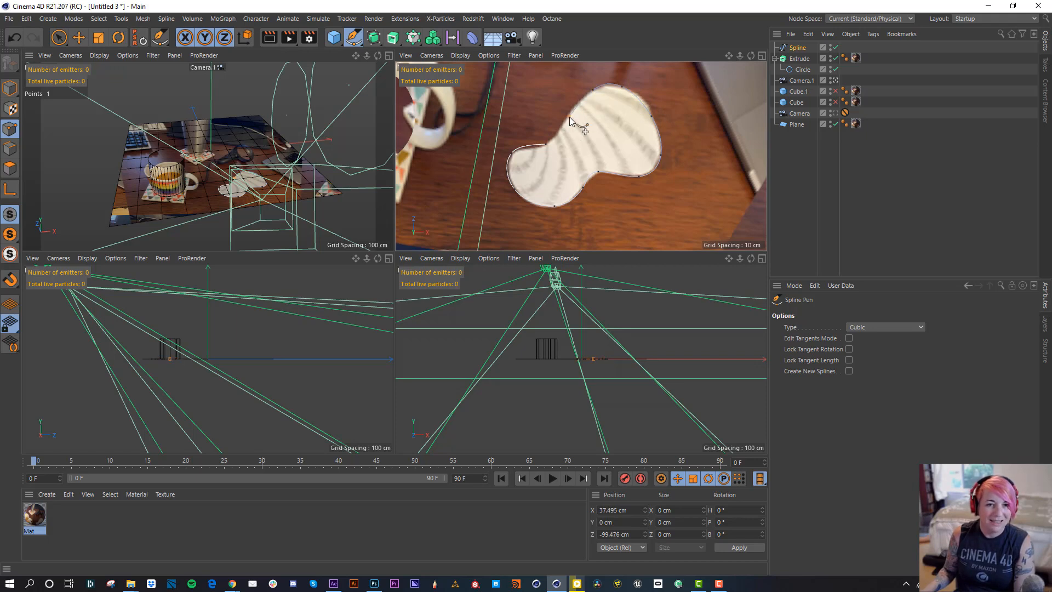
{"action": "left_click", "coordinate": [570, 116]}
{"action": "left_click", "coordinate": [548, 144]}
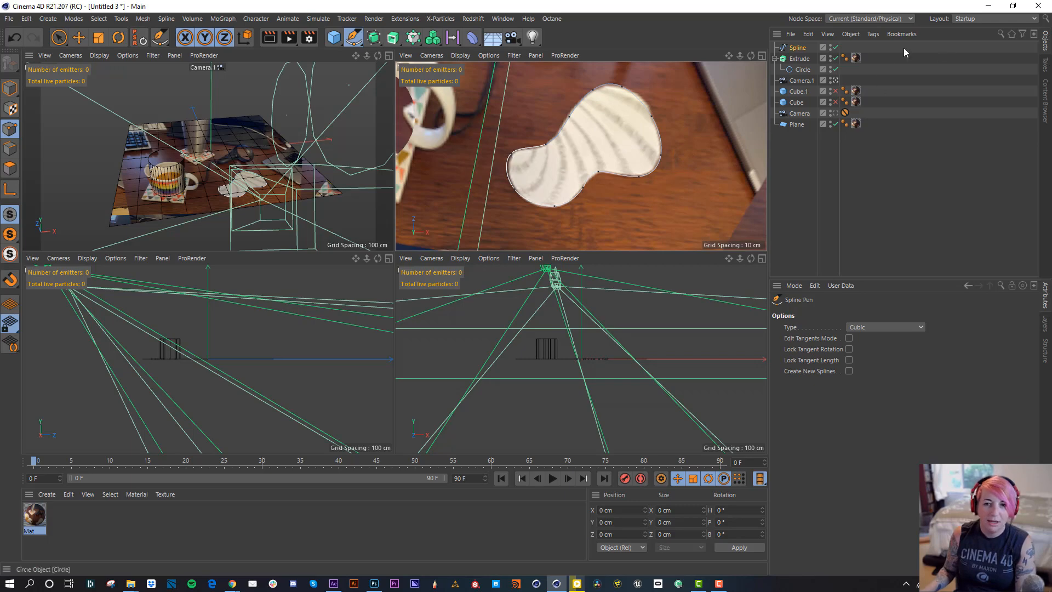
Set the photo material's texture preview size to 1024x1024 (4 MB) to sharpen the projected image.
{"action": "left_click", "coordinate": [856, 124]}
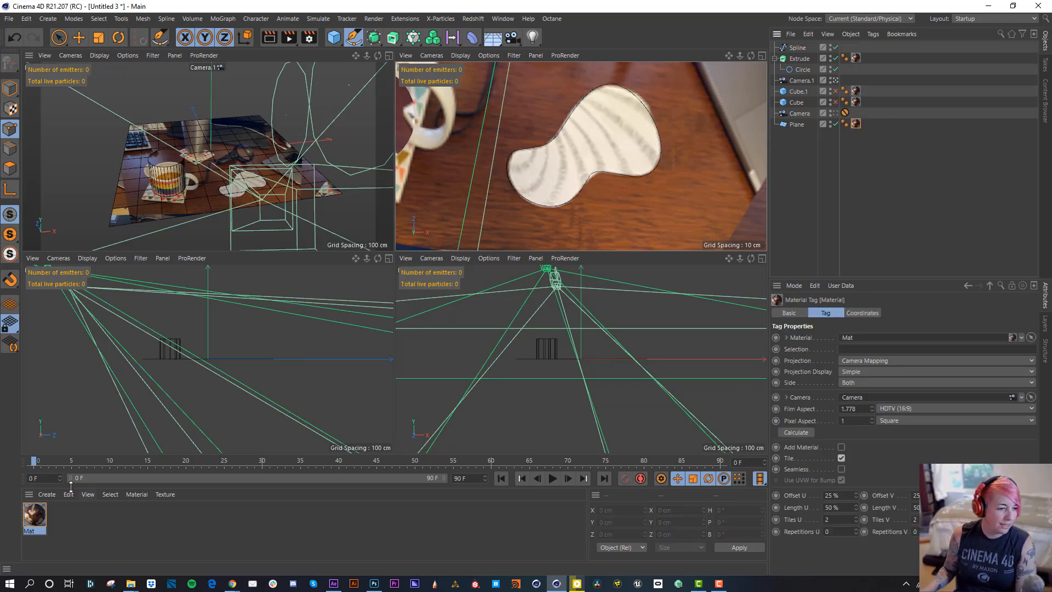
{"action": "scroll", "coordinate": [640, 154], "scroll_direction": "up", "scroll_amount": 5}
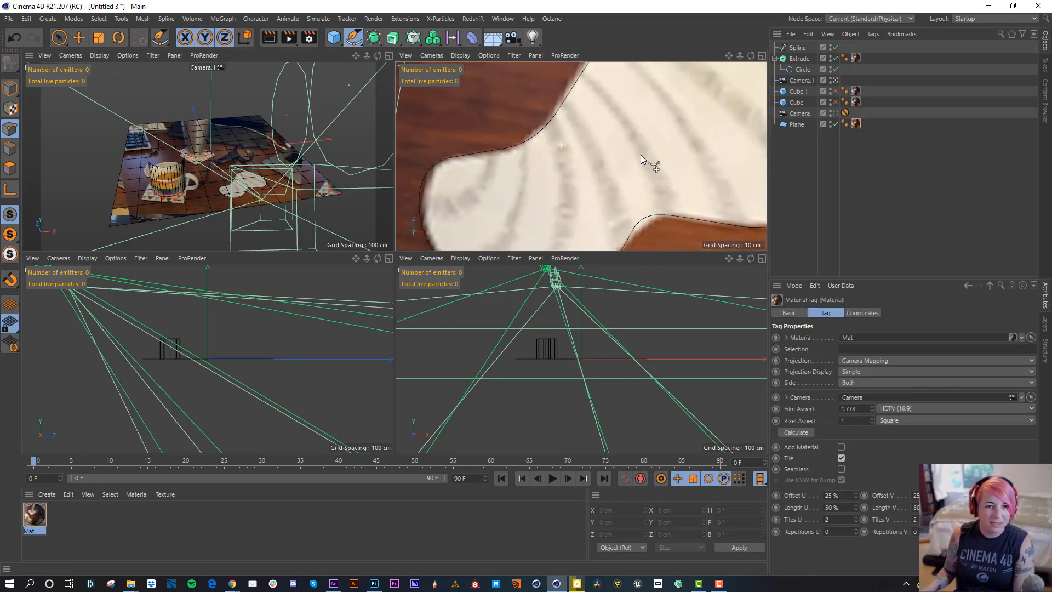
{"action": "left_click", "coordinate": [761, 55]}
{"action": "scroll", "coordinate": [465, 301], "scroll_direction": "down", "scroll_amount": 8}
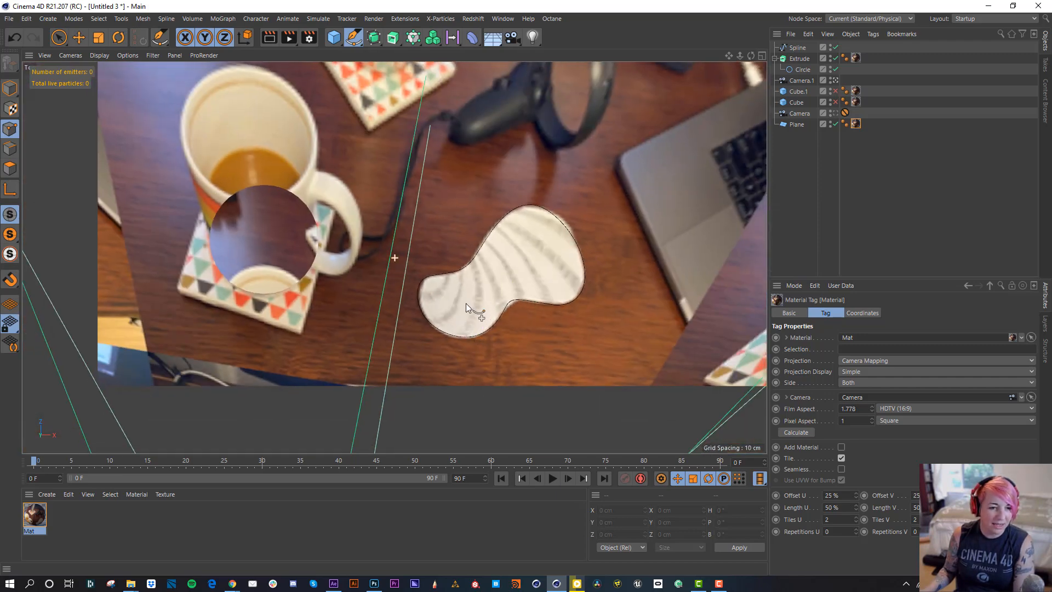
{"action": "middle_click_drag", "start_coordinate": [465, 304], "coordinate": [482, 261], "text": "alt"}
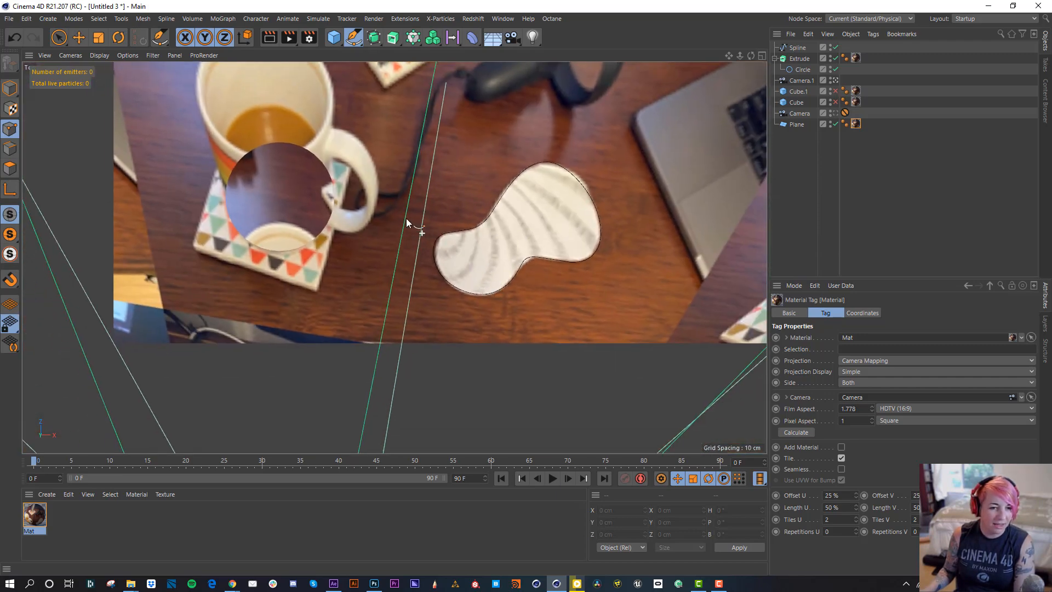
{"action": "double_click", "coordinate": [44, 512]}
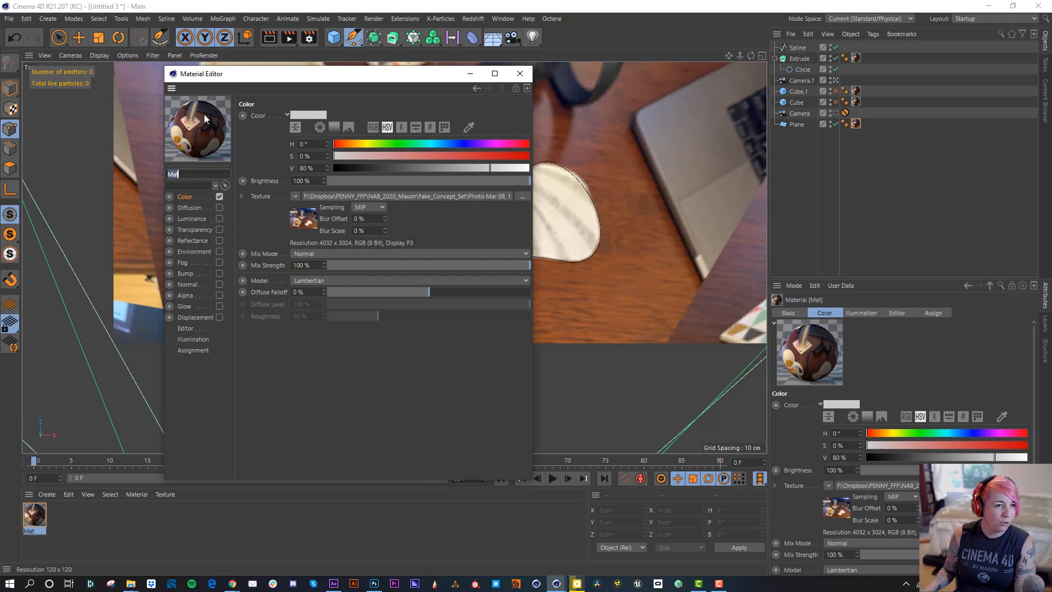
{"action": "left_click", "coordinate": [186, 329]}
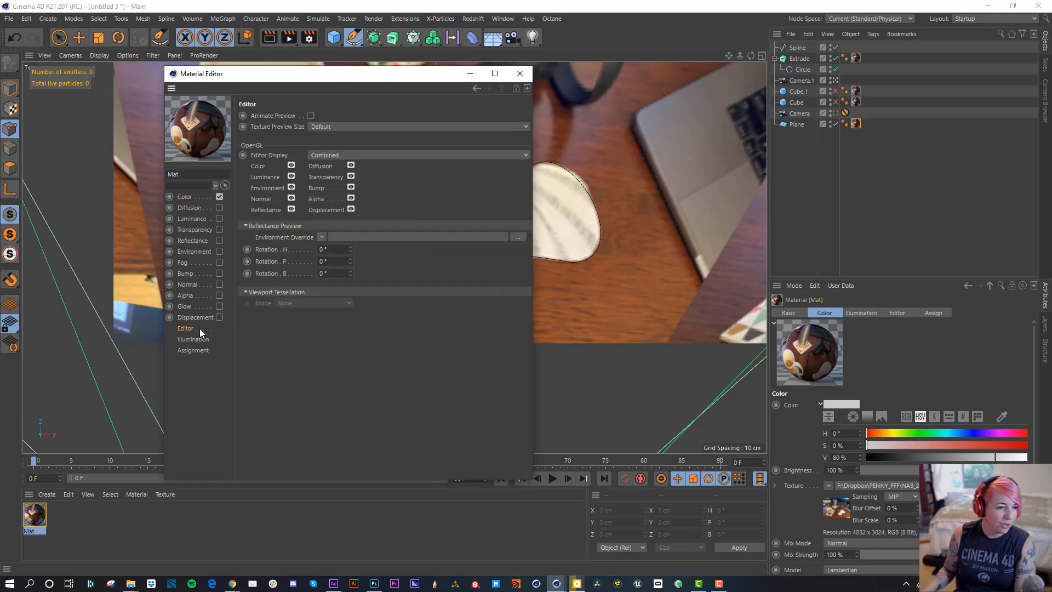
{"action": "left_click", "coordinate": [317, 128]}
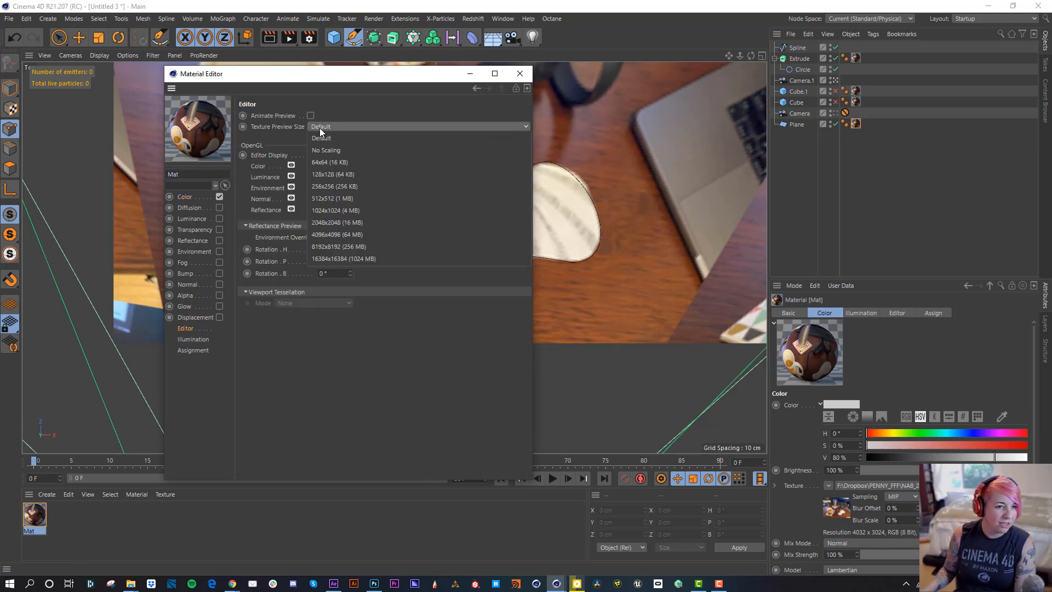
{"action": "left_click", "coordinate": [353, 199]}
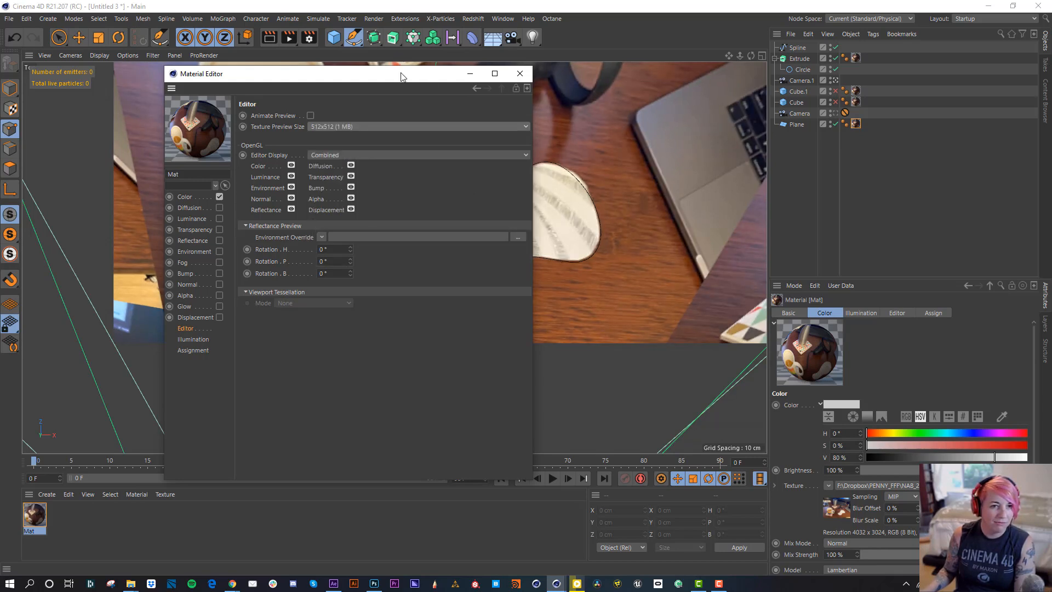
{"action": "left_click_drag", "start_coordinate": [401, 76], "coordinate": [318, 66]}
{"action": "left_click", "coordinate": [252, 122]}
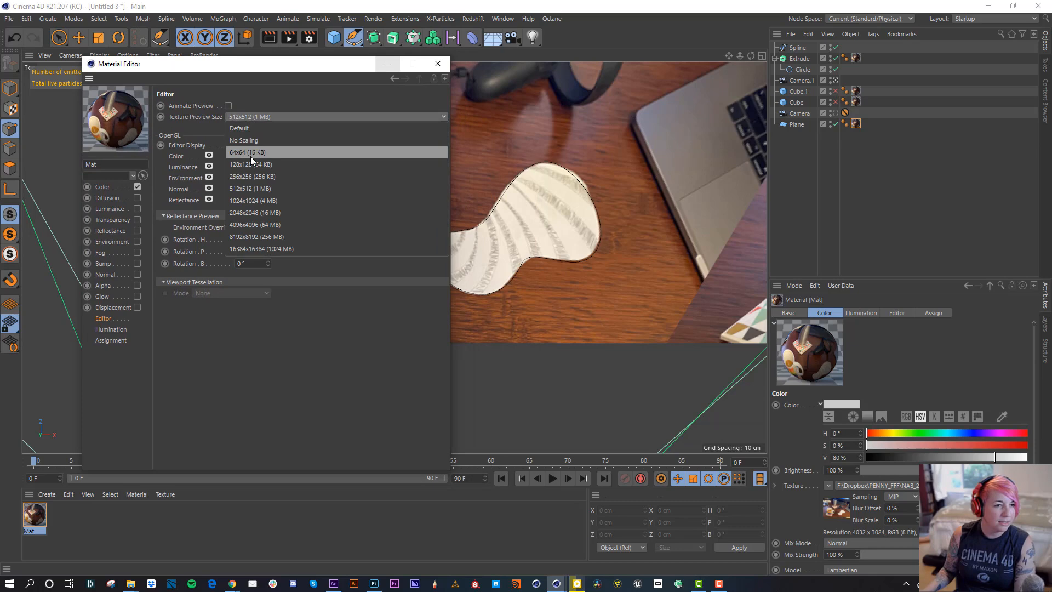
{"action": "left_click", "coordinate": [260, 204]}
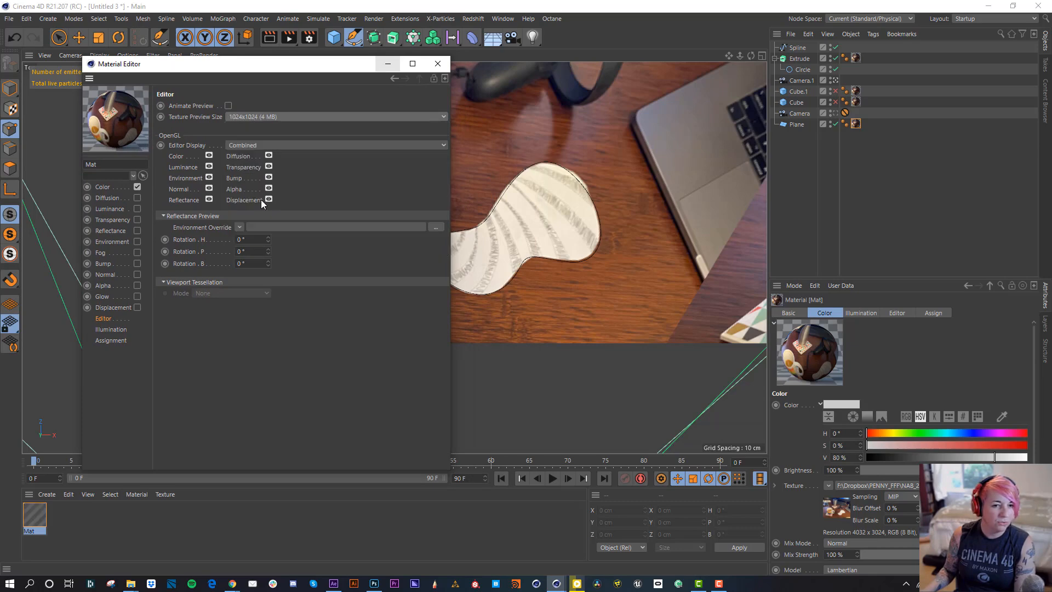
{"action": "left_click", "coordinate": [438, 64]}
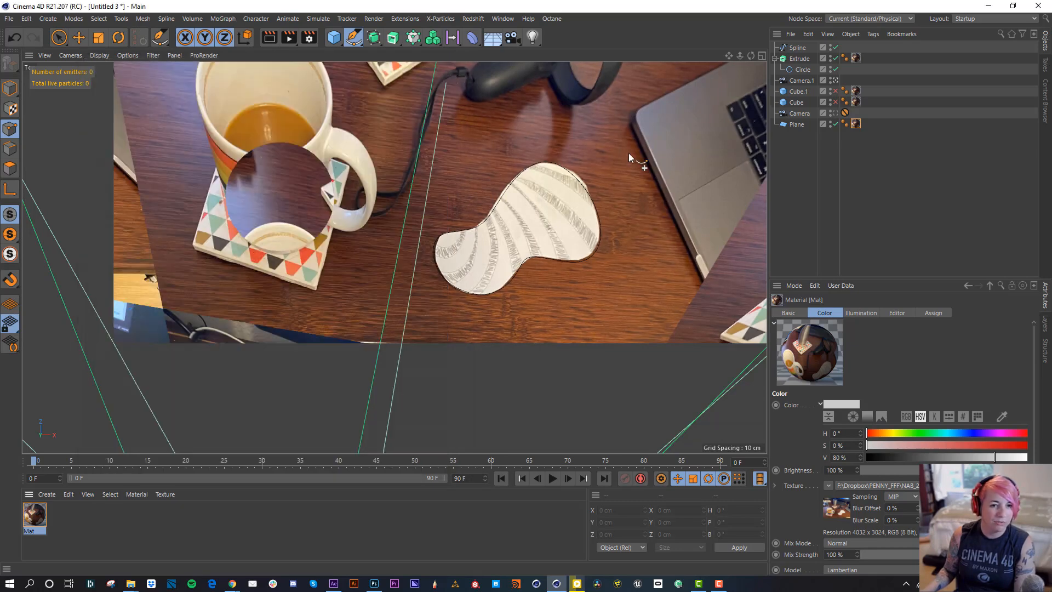
Move the spline point on the striped shape's upper-right edge to about X 72 cm, Z -110 cm.
{"action": "left_click", "coordinate": [798, 48]}
{"action": "key", "text": "space"}
{"action": "key", "text": "e"}
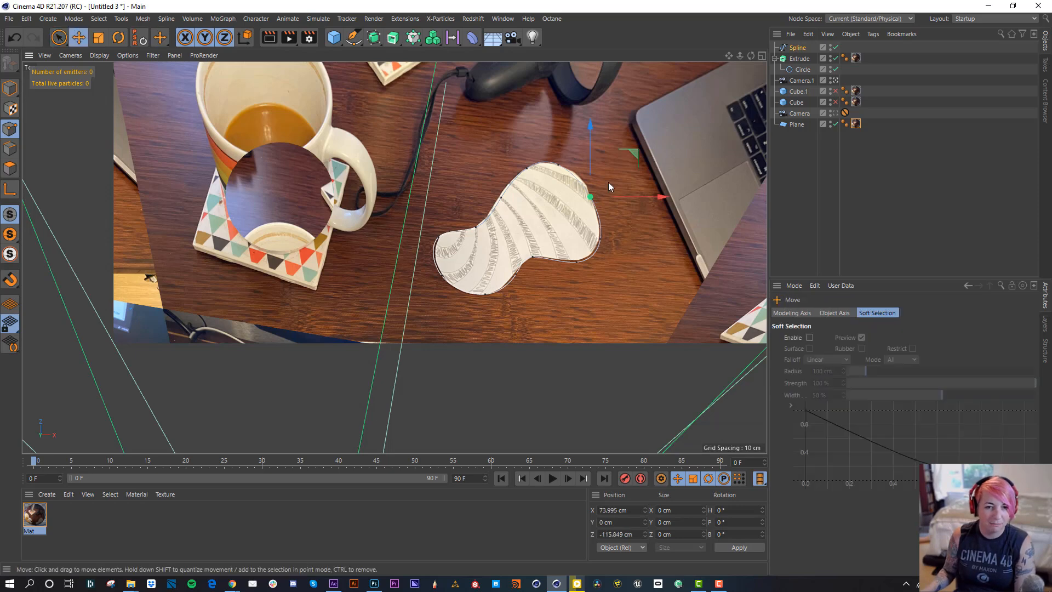
{"action": "left_click_drag", "start_coordinate": [608, 182], "coordinate": [612, 175]}
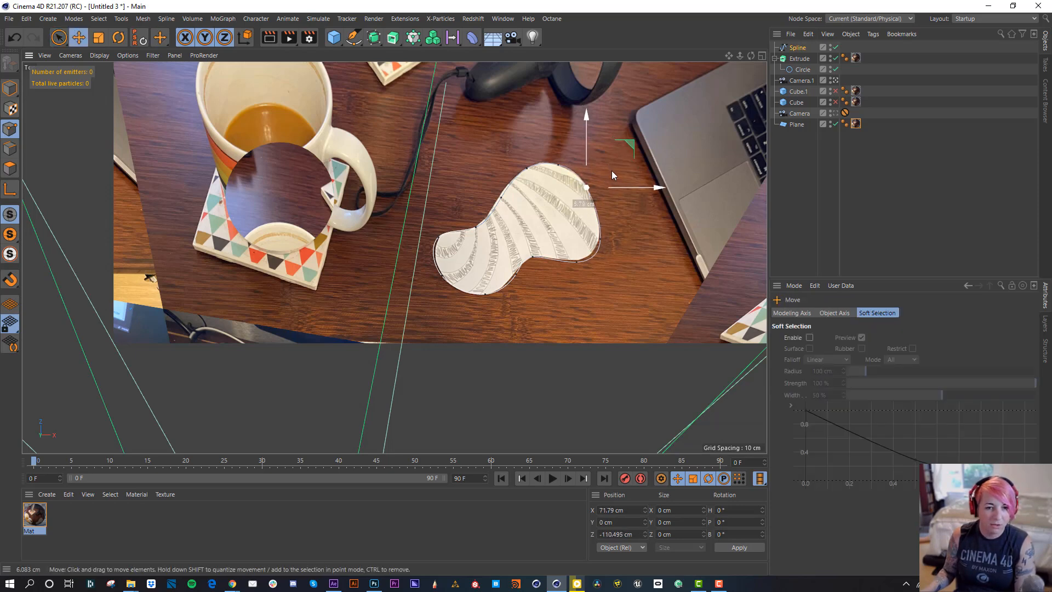
Fit the spline to the striped shape's edge, moving its upper-left lobe point to about X -11 cm, Z -138 cm.
{"action": "left_click", "coordinate": [599, 232]}
{"action": "left_click", "coordinate": [579, 261]}
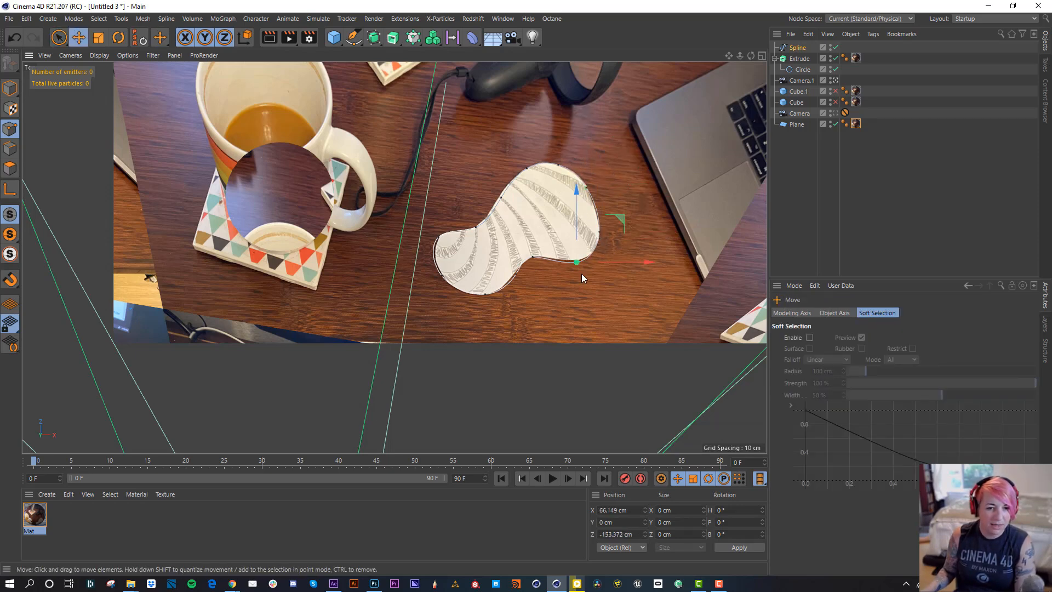
{"action": "left_click", "coordinate": [503, 200]}
{"action": "left_click", "coordinate": [438, 240]}
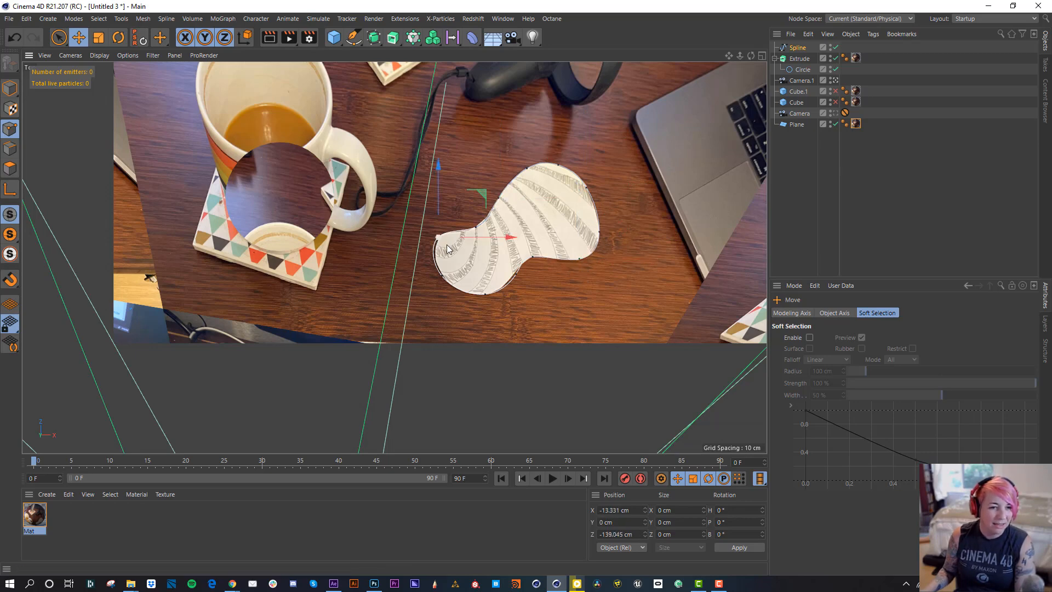
{"action": "left_click_drag", "start_coordinate": [446, 244], "coordinate": [451, 245]}
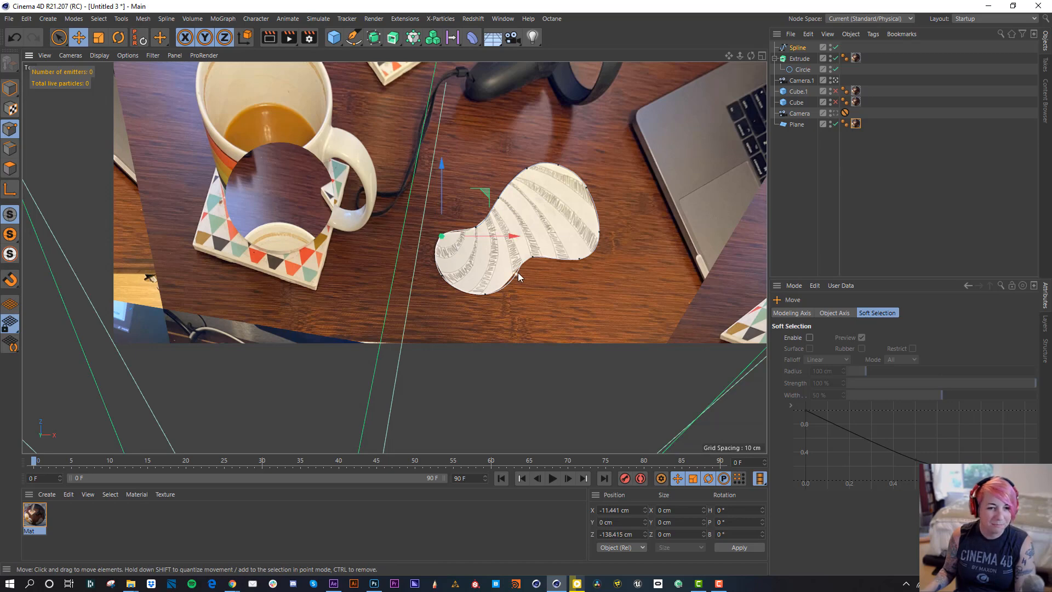
Move the spline point at the striped shape's lower inward curve to about X 43 cm, Z -150 cm.
{"action": "left_click", "coordinate": [532, 257]}
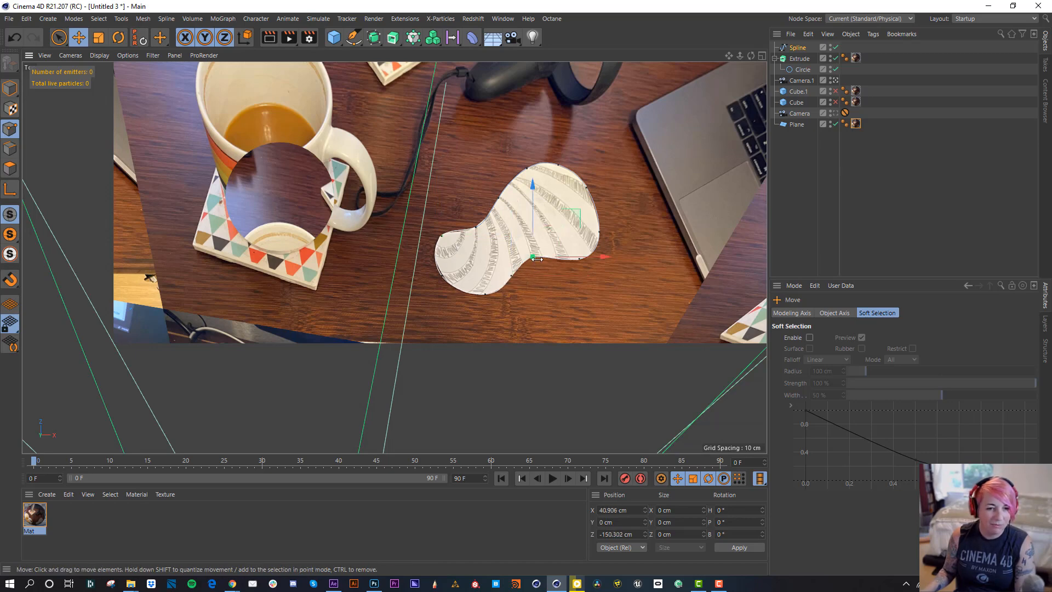
{"action": "left_click_drag", "start_coordinate": [537, 259], "coordinate": [541, 257]}
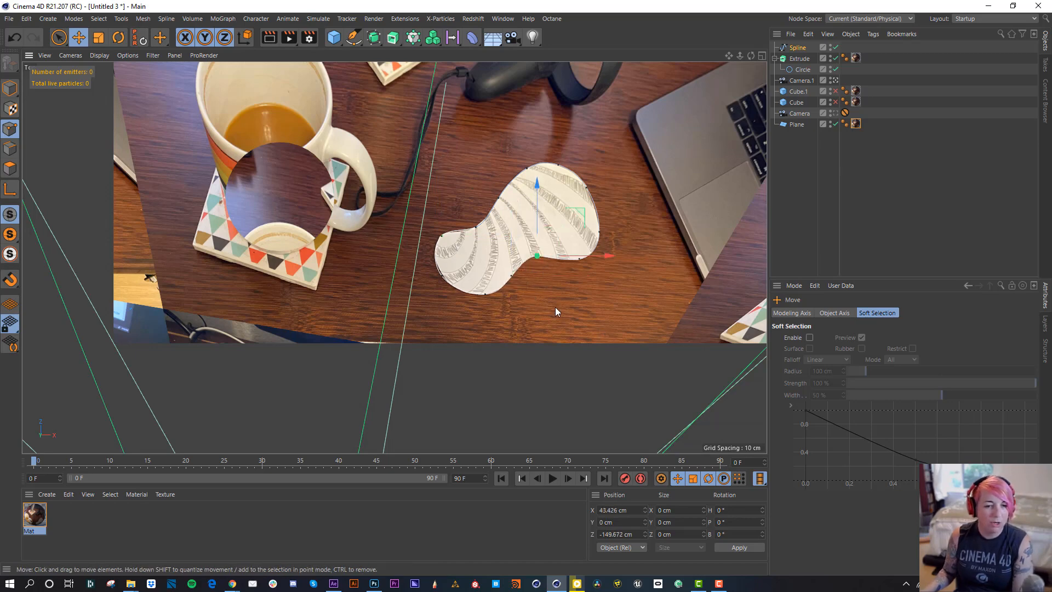
Extrude the traced striped-shape spline 1 cm along Y and inspect the resulting slab in the perspective view.
{"action": "left_click", "coordinate": [761, 55]}
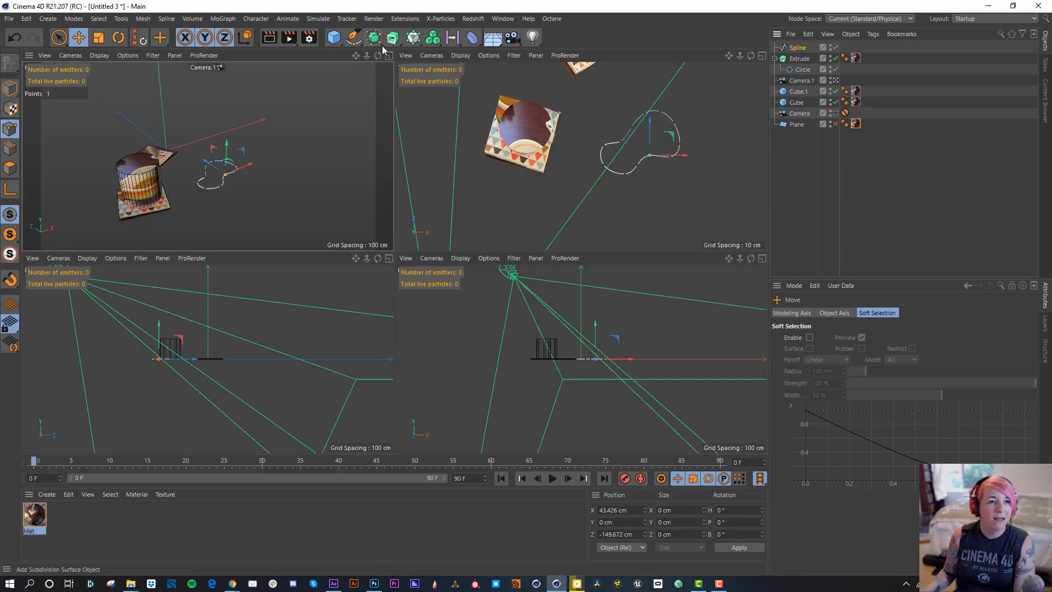
{"action": "left_click", "coordinate": [393, 37]}
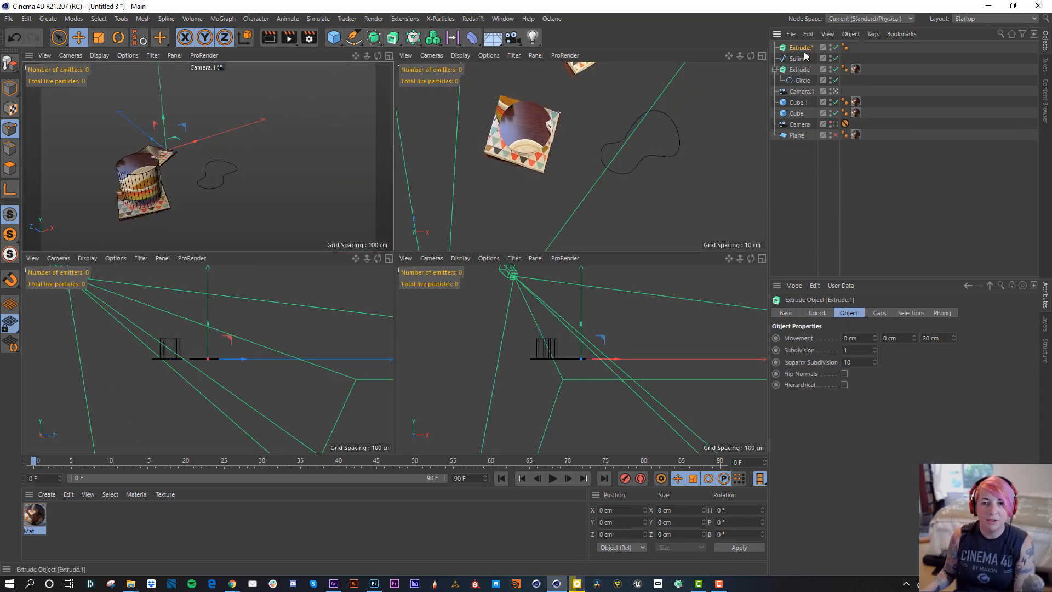
{"action": "left_click_drag", "start_coordinate": [805, 57], "coordinate": [803, 48]}
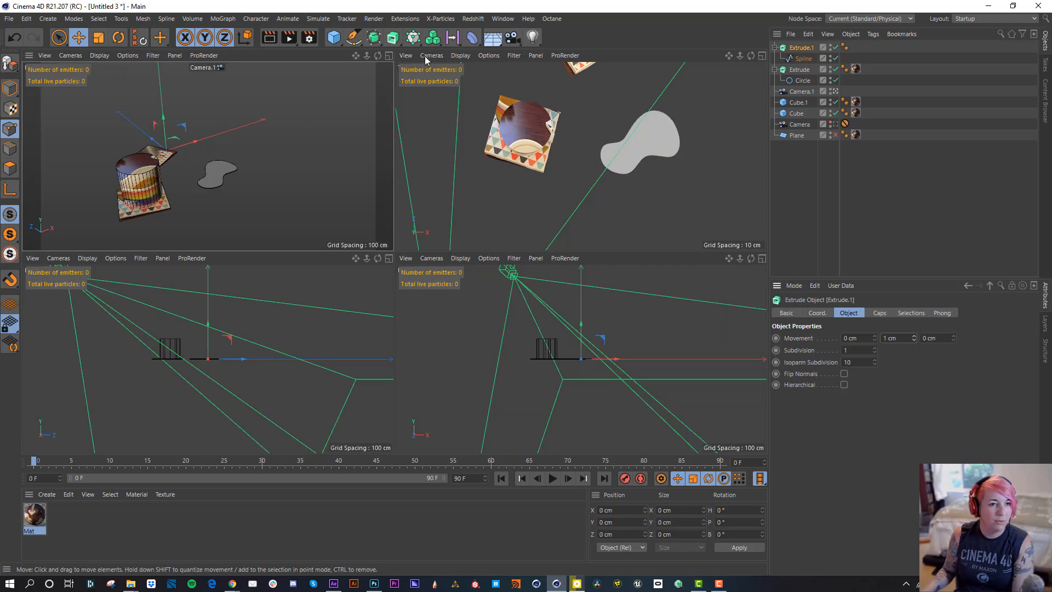
{"action": "left_click", "coordinate": [389, 56]}
{"action": "left_click_drag", "start_coordinate": [397, 288], "coordinate": [549, 258], "text": "alt"}
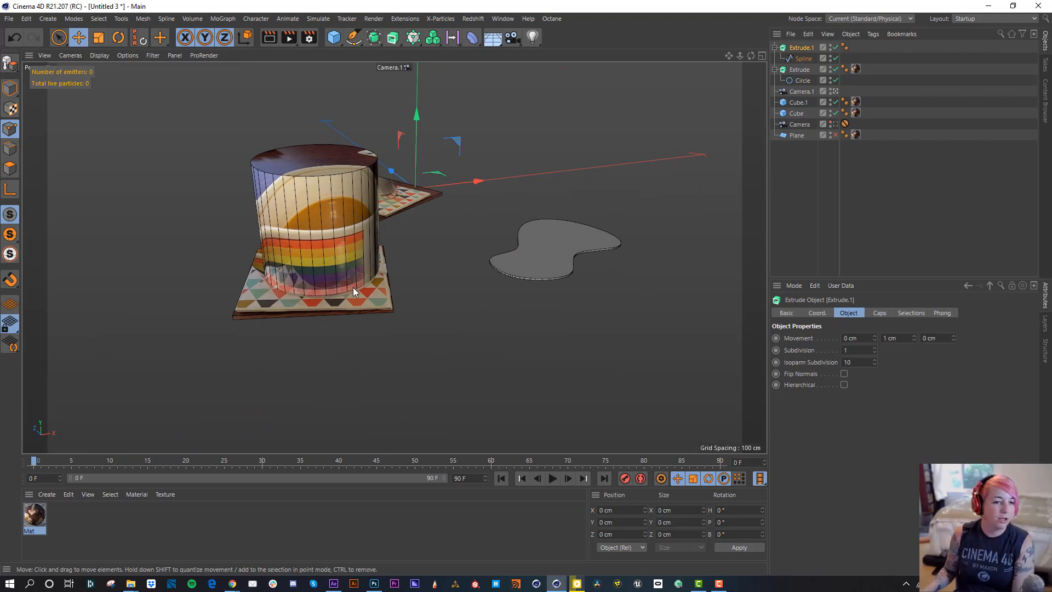
{"action": "left_click_drag", "start_coordinate": [619, 285], "coordinate": [471, 315], "text": "alt"}
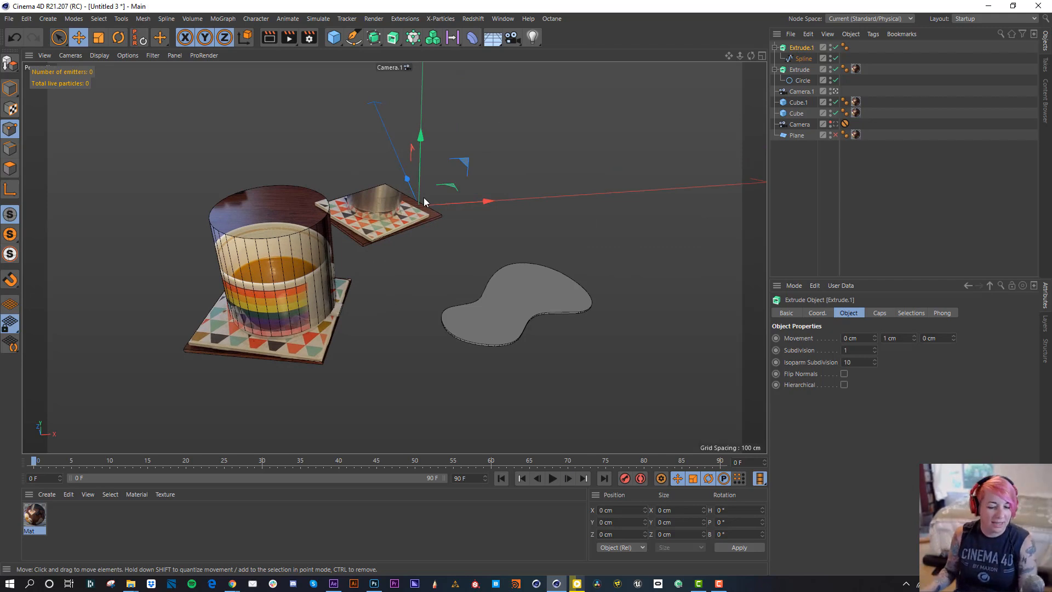
{"action": "left_click_drag", "start_coordinate": [310, 293], "coordinate": [339, 283], "text": "alt"}
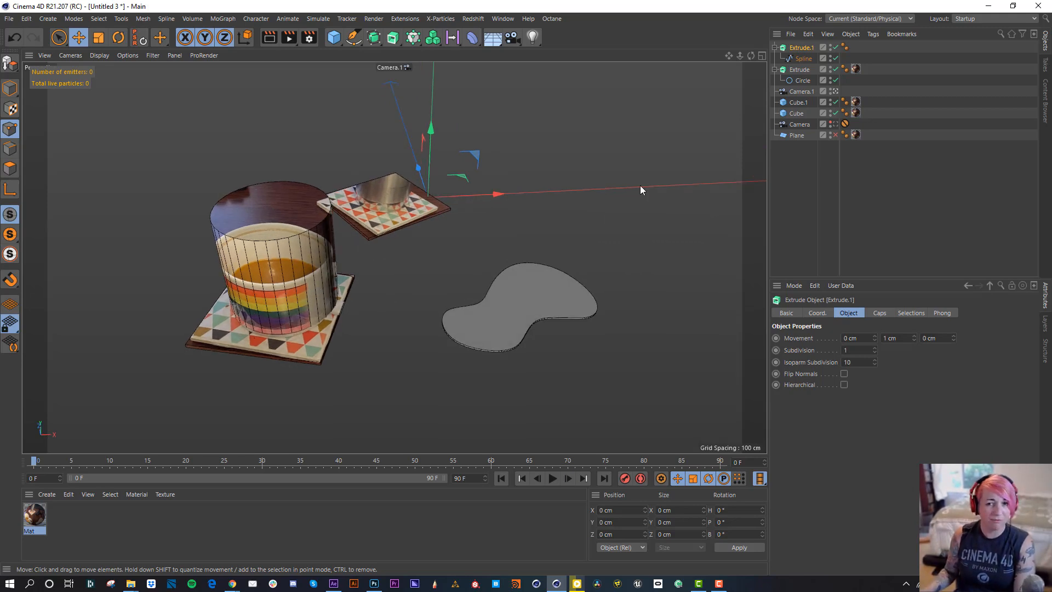
Delete the photo texture tags from the mug's Extrude and both coaster cubes, and inspect the plain geometry.
{"action": "left_click_drag", "start_coordinate": [859, 56], "coordinate": [860, 128]}
{"action": "key", "text": "Delete"}
{"action": "mouse_move", "coordinate": [404, 203]}
{"action": "left_mouse_down", "text": "alt"}
{"action": "mouse_move", "coordinate": [429, 214]}
{"action": "mouse_move", "coordinate": [404, 213]}
{"action": "left_mouse_up", "text": "alt"}
{"action": "right_click_drag", "start_coordinate": [404, 213], "coordinate": [364, 225], "text": "alt"}
{"action": "left_click_drag", "start_coordinate": [363, 219], "coordinate": [385, 211], "text": "alt"}
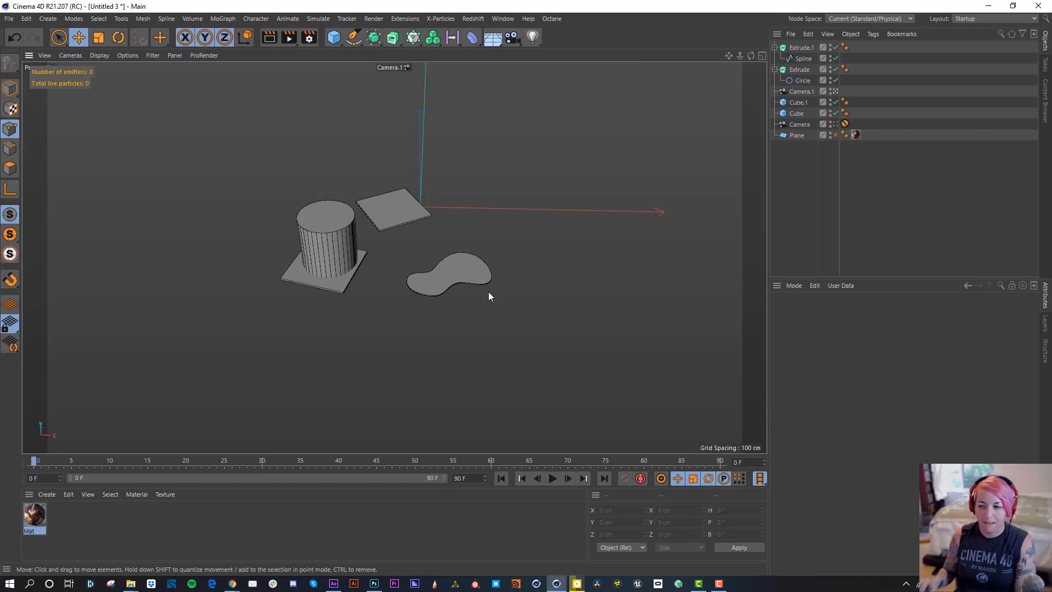
Switch to the already open NAB_CrossBow_A.c4d project.
{"action": "left_click", "coordinate": [499, 19]}
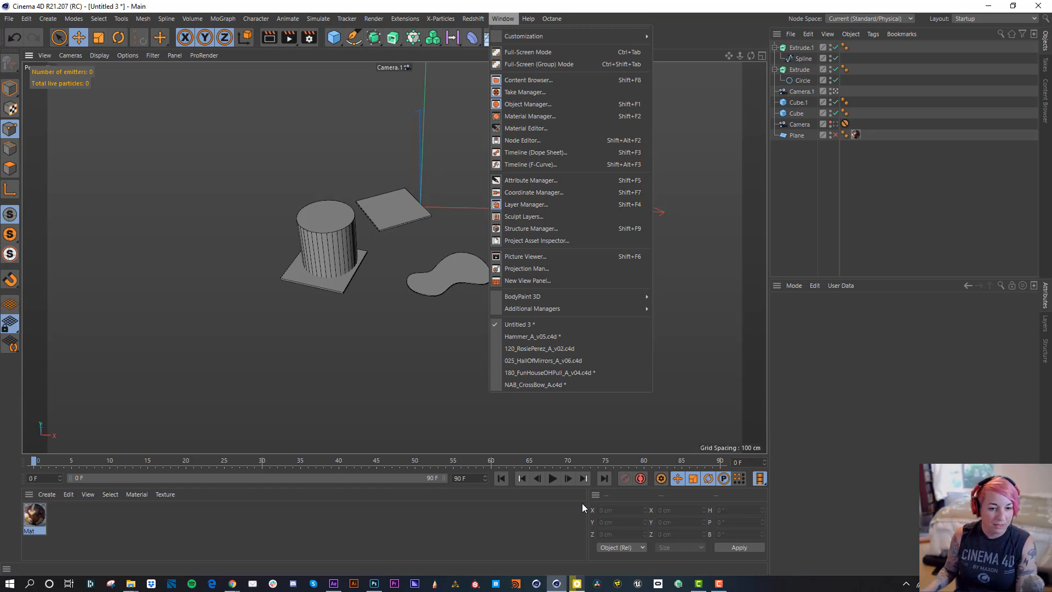
{"action": "left_click", "coordinate": [547, 383]}
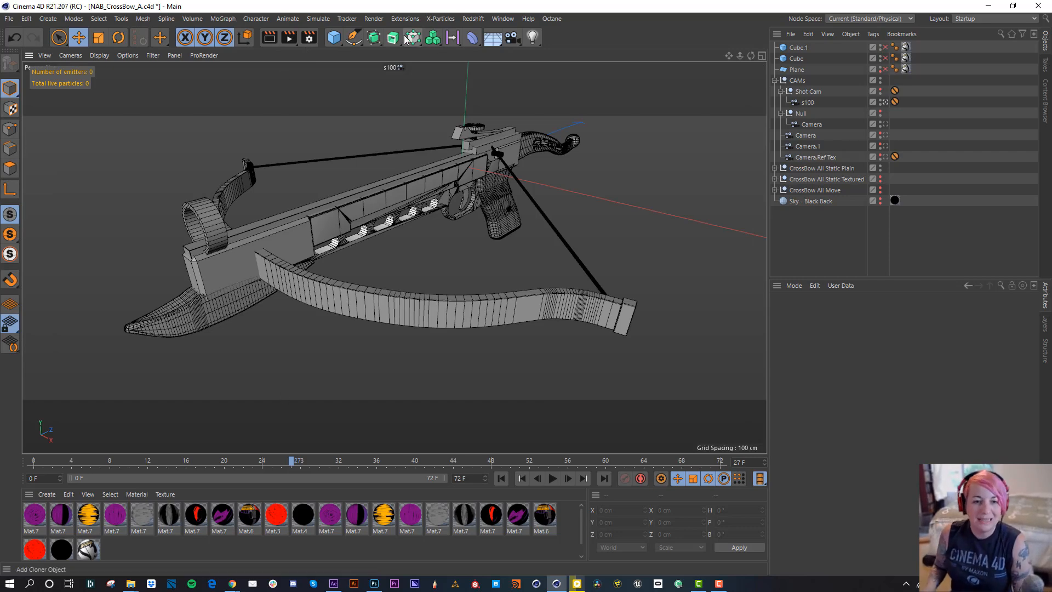
Switch to PotPlayer and review the hammer and crossbow shots in BOP_V15_REEL_UHD_3_Vimeo.mp4 between about 0:59 and 1:06.
{"action": "key", "text": "alt+Tab"}
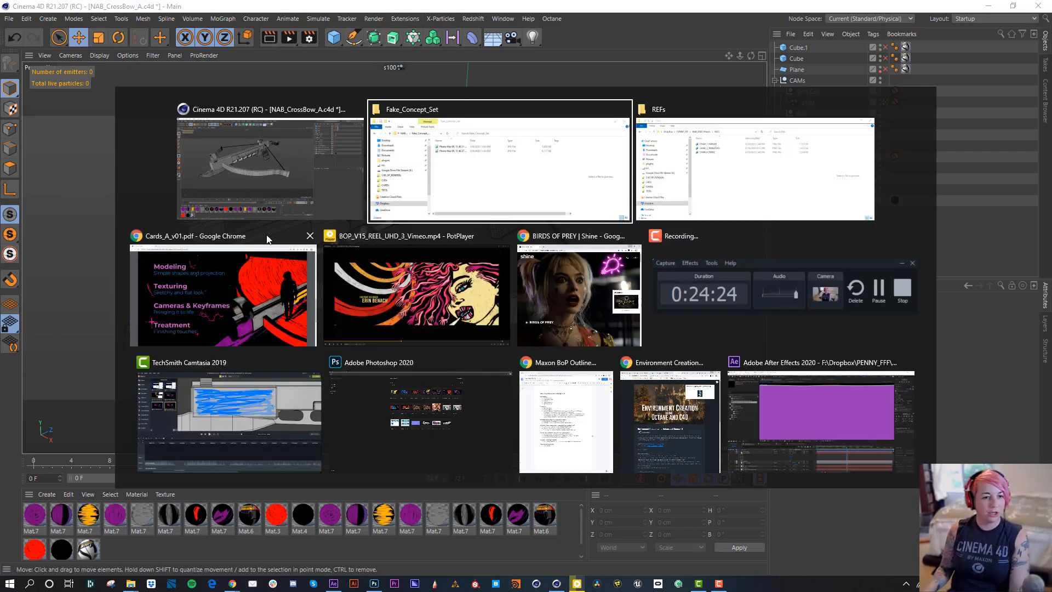
{"action": "left_click", "coordinate": [496, 298]}
{"action": "left_click", "coordinate": [530, 545]}
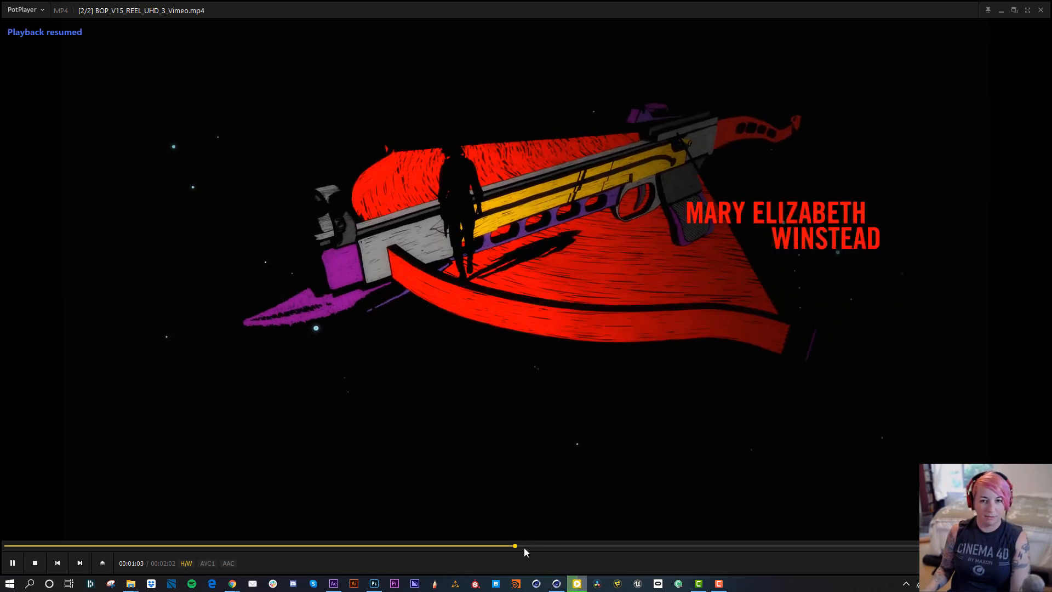
{"action": "key", "text": "space"}
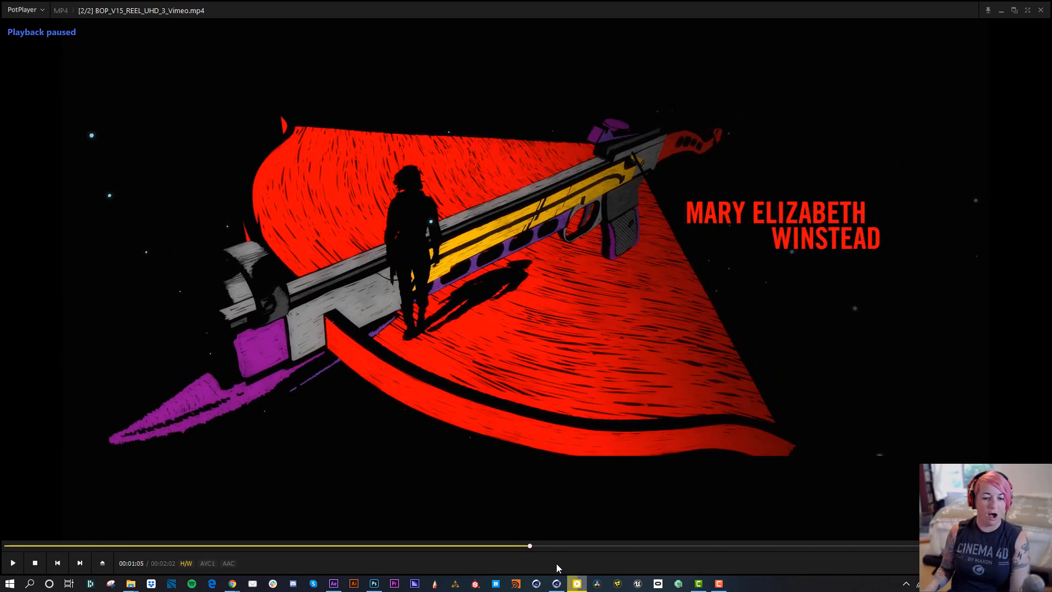
{"action": "left_click", "coordinate": [526, 545]}
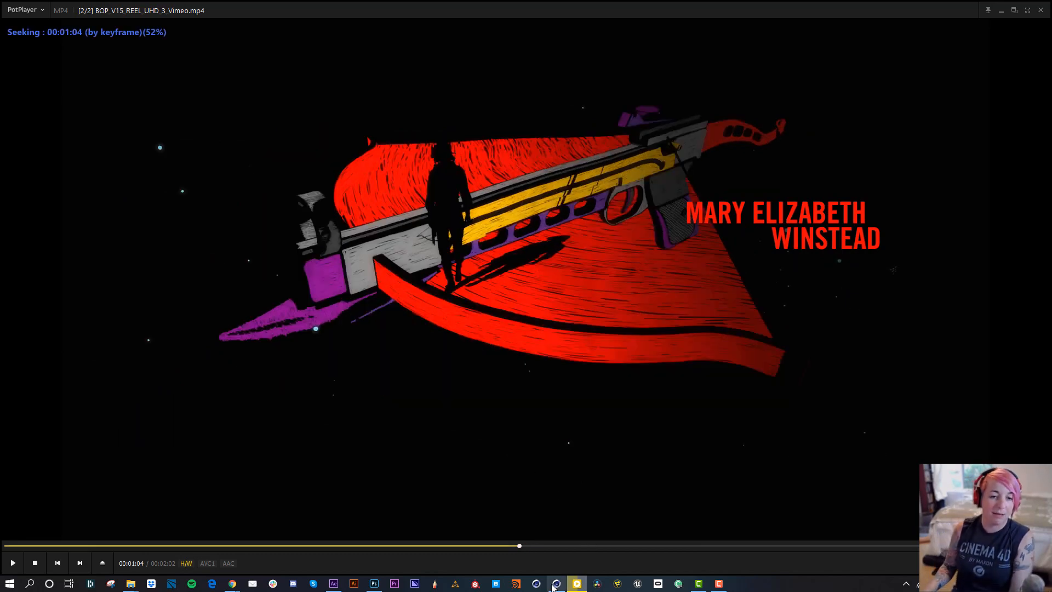
{"action": "left_click", "coordinate": [510, 546]}
{"action": "key", "text": "space"}
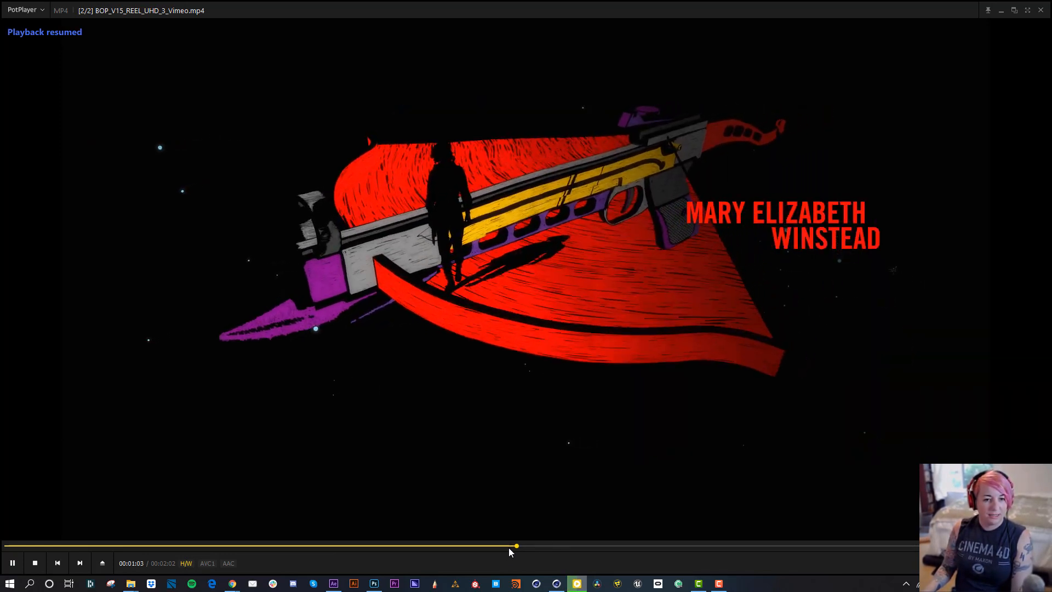
{"action": "key", "text": "space"}
{"action": "left_click", "coordinate": [492, 546]}
{"action": "left_click", "coordinate": [488, 545]}
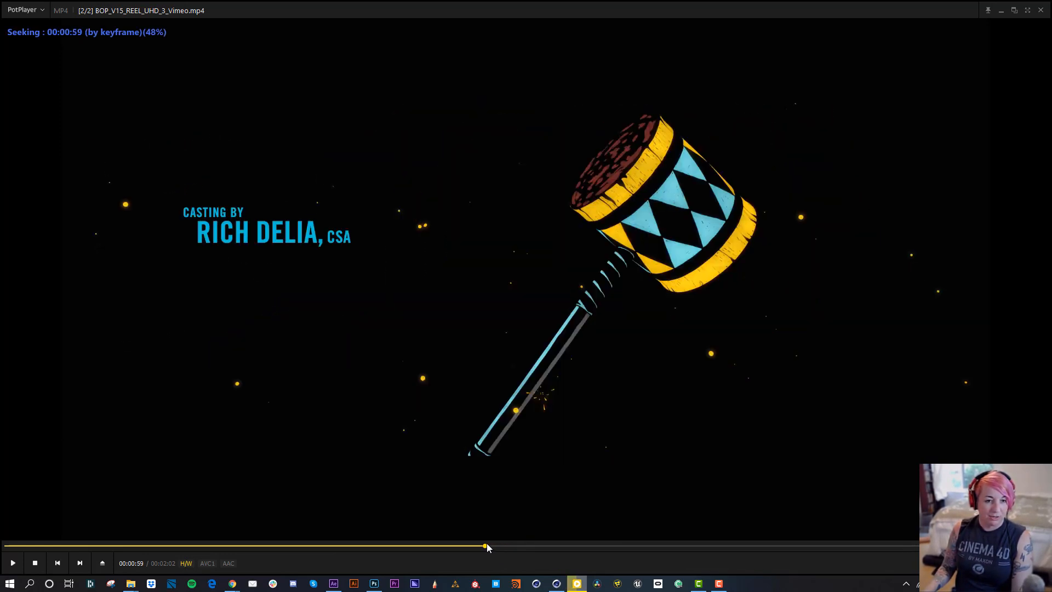
{"action": "key", "text": "space"}
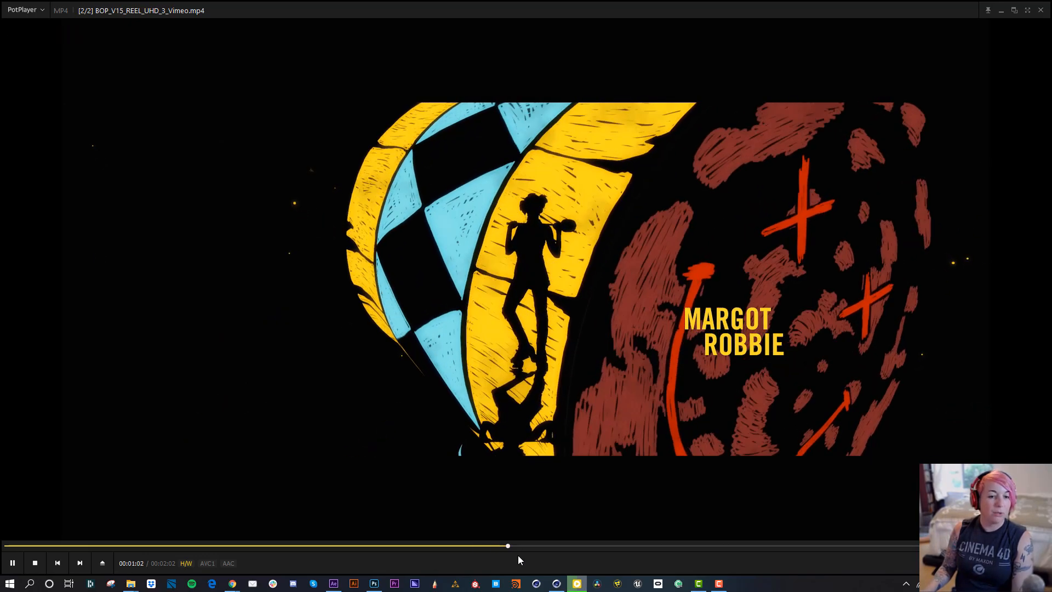
{"action": "key", "text": "space"}
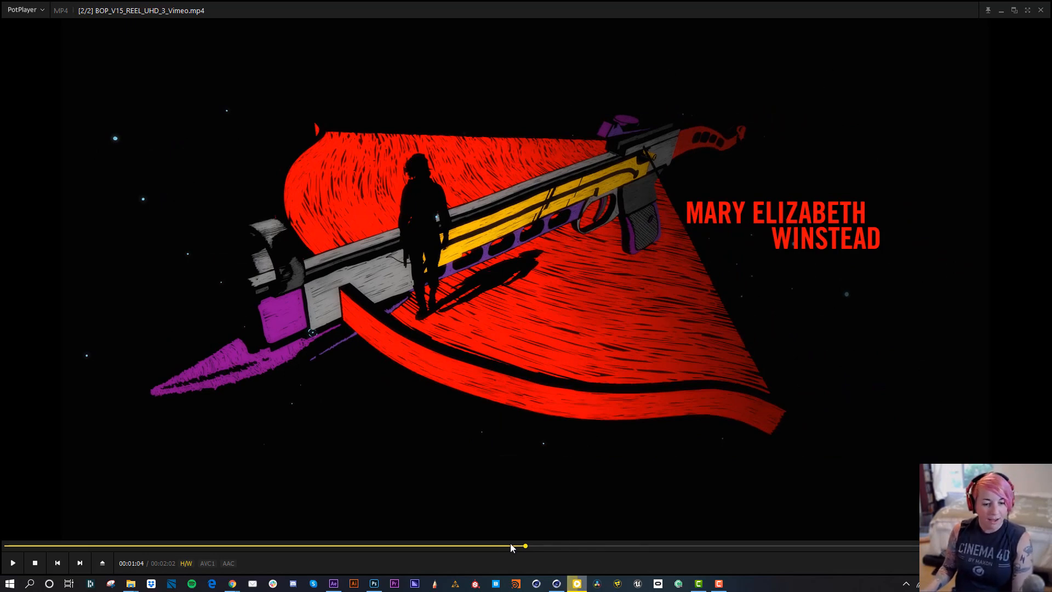
{"action": "left_click_drag", "start_coordinate": [511, 543], "coordinate": [535, 551]}
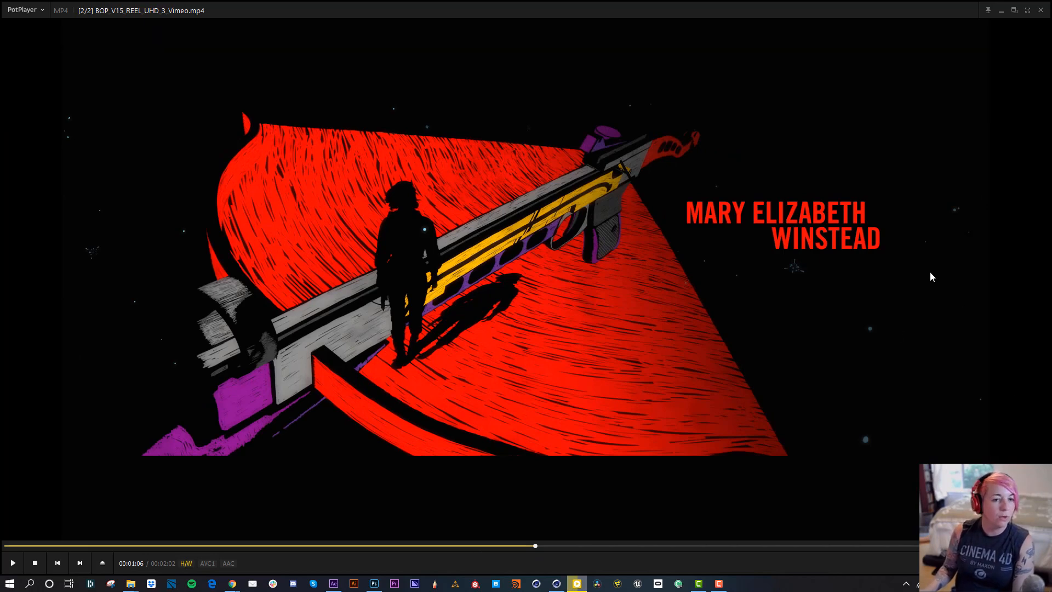
Open CHAR_2_WINSTEAD.png from the REFs folder, examine the crossbow concept frame, and minimize the image.
{"action": "key", "text": "alt+Tab"}
{"action": "key", "text": "alt+Tab"}
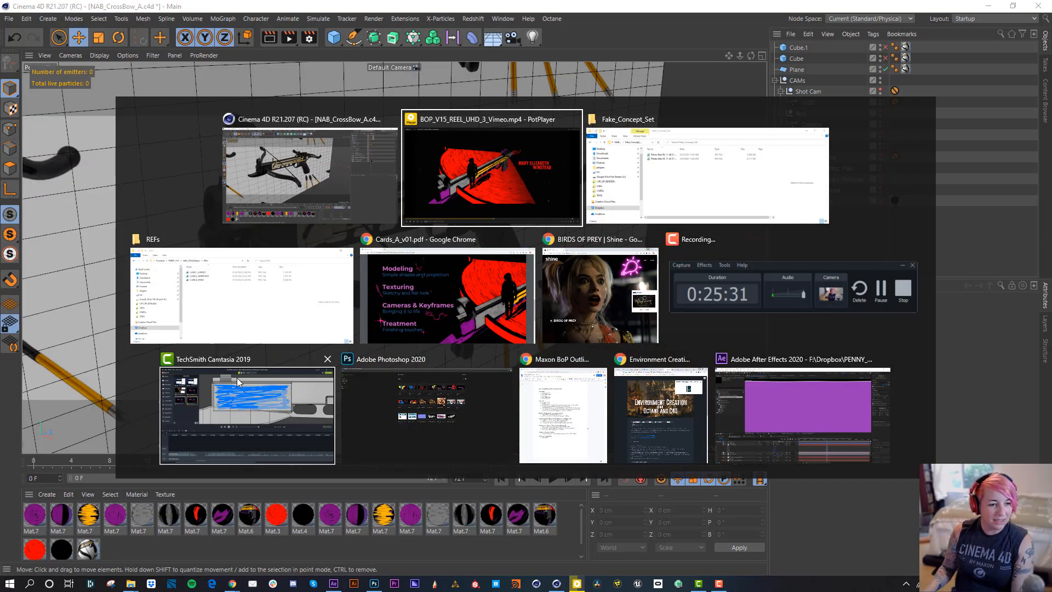
{"action": "left_click", "coordinate": [268, 293]}
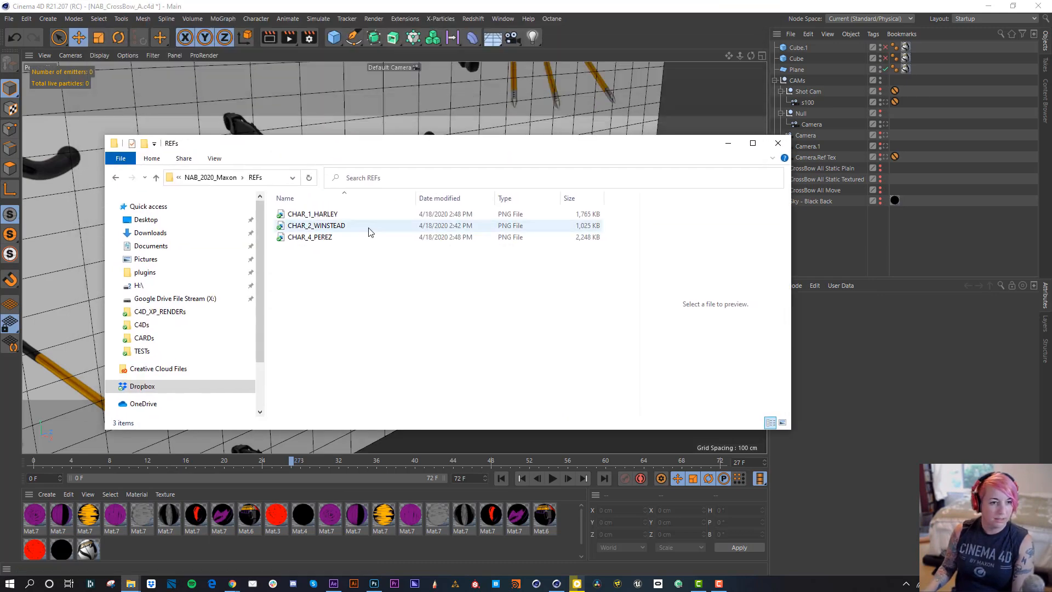
{"action": "left_click", "coordinate": [321, 229]}
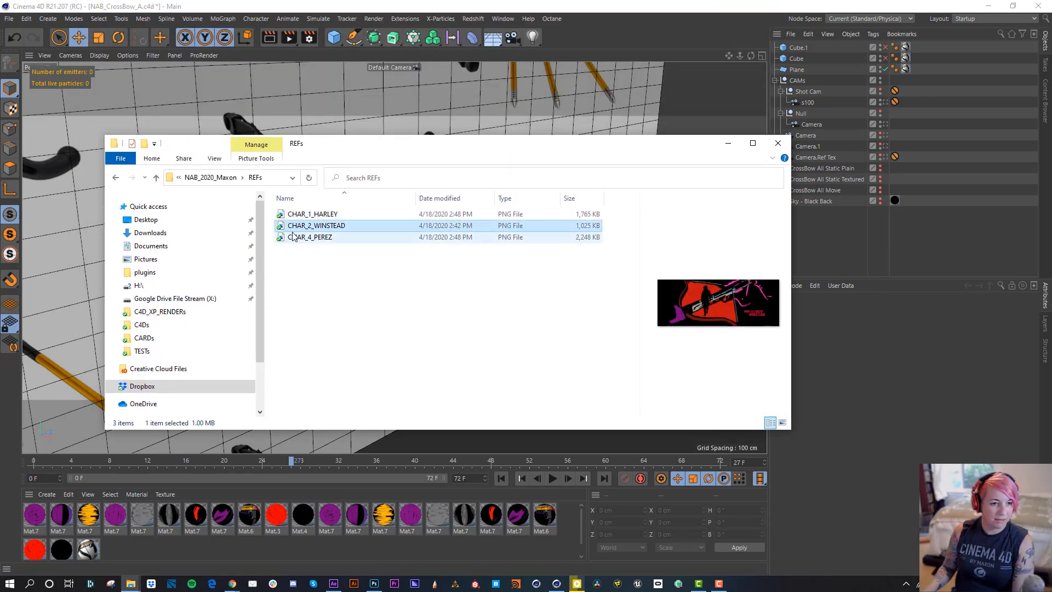
{"action": "double_click", "coordinate": [301, 228]}
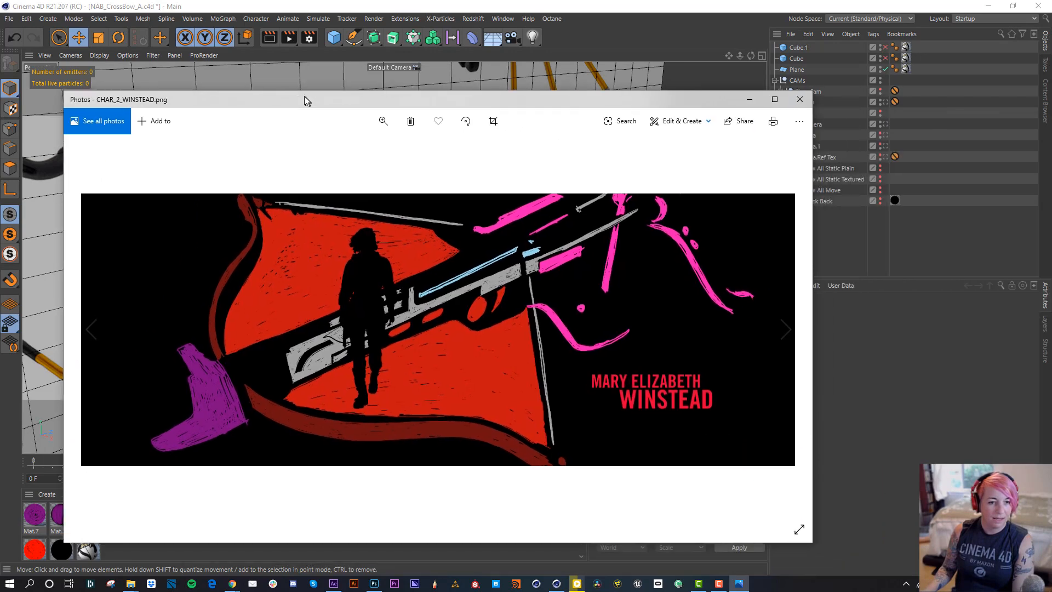
{"action": "left_click_drag", "start_coordinate": [304, 97], "coordinate": [290, 96]}
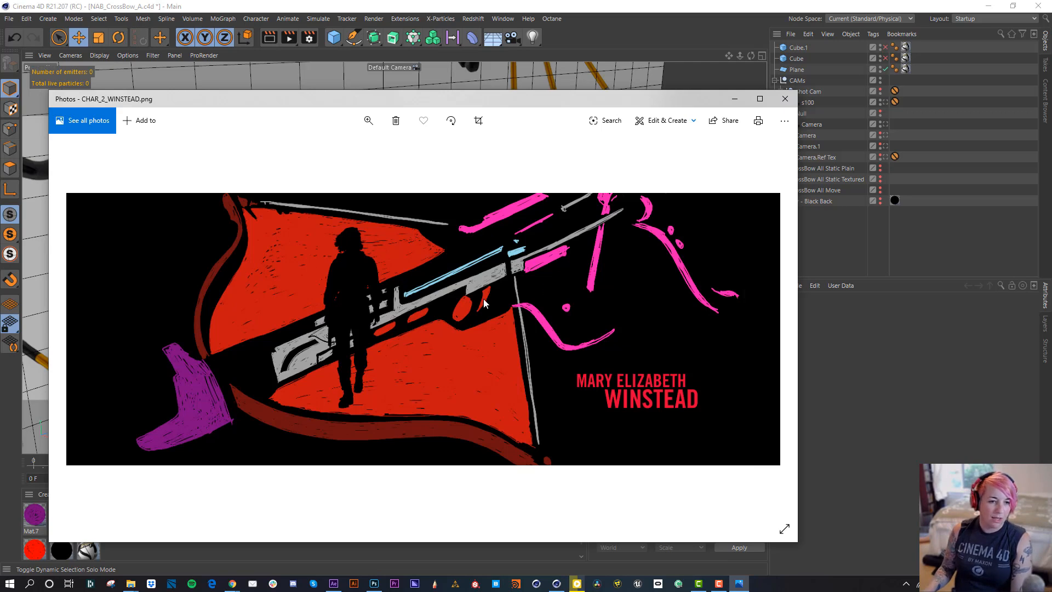
{"action": "mouse_move", "coordinate": [762, 302]}
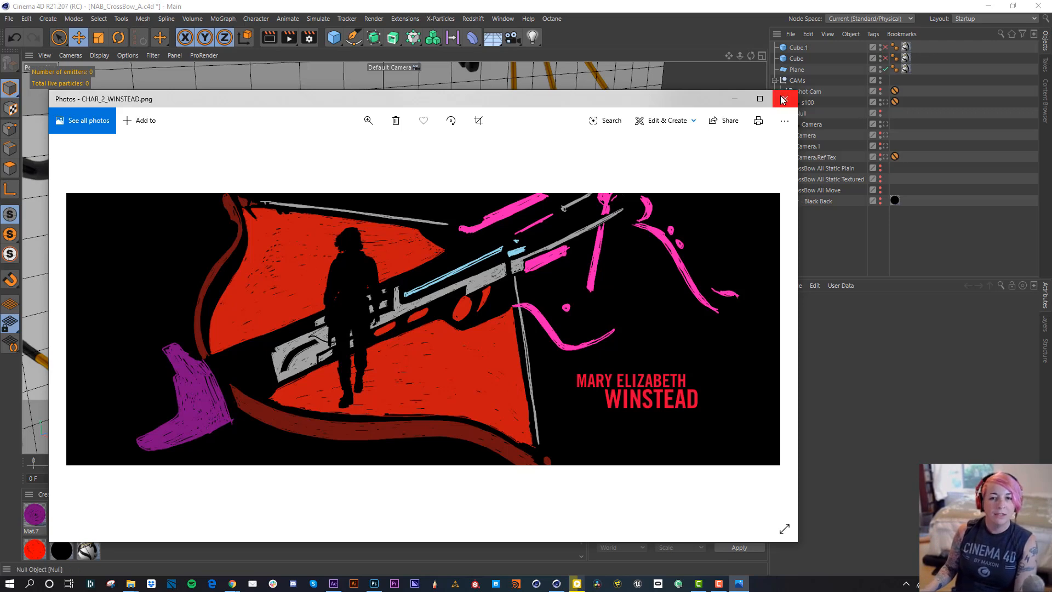
{"action": "left_click", "coordinate": [738, 99]}
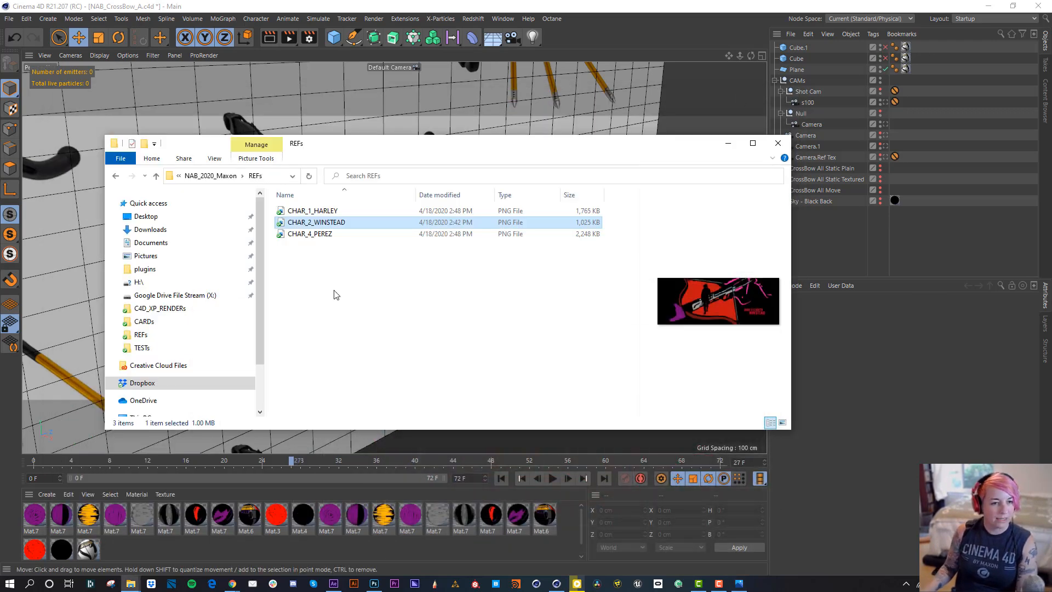
Return to the crossbow project in Cinema 4D and view the reference plane through Camera.1.
{"action": "key", "text": "alt+Tab"}
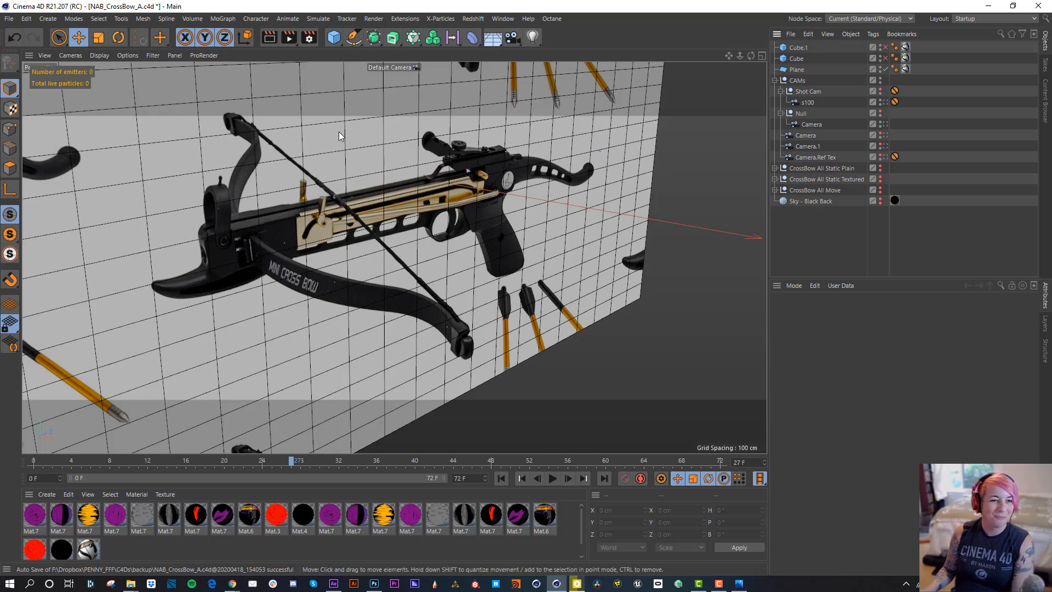
{"action": "left_click_drag", "start_coordinate": [421, 202], "coordinate": [432, 232], "text": "alt"}
{"action": "left_click", "coordinate": [884, 145]}
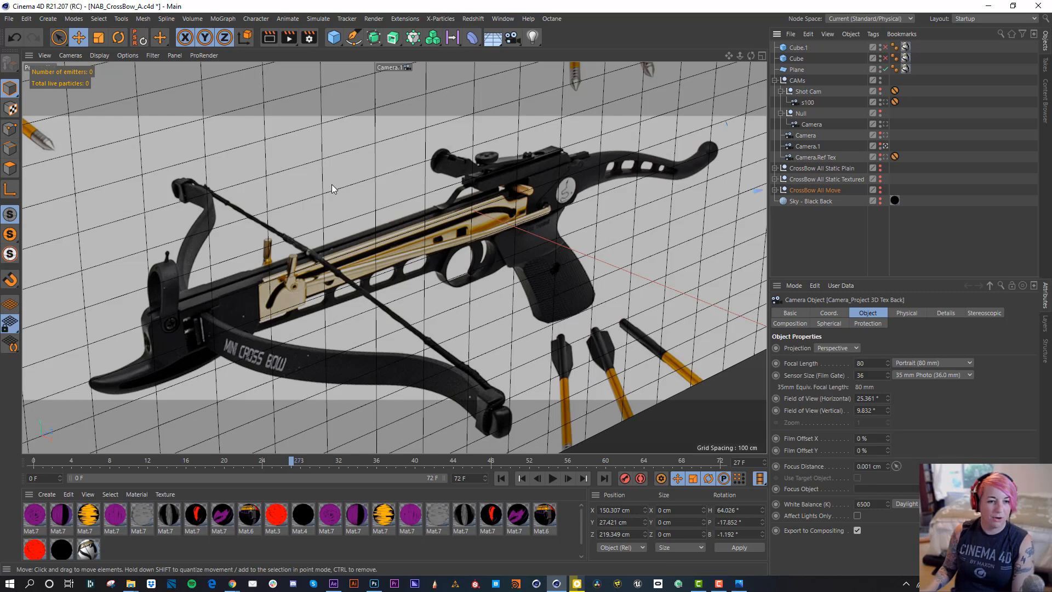
{"action": "left_click", "coordinate": [809, 146]}
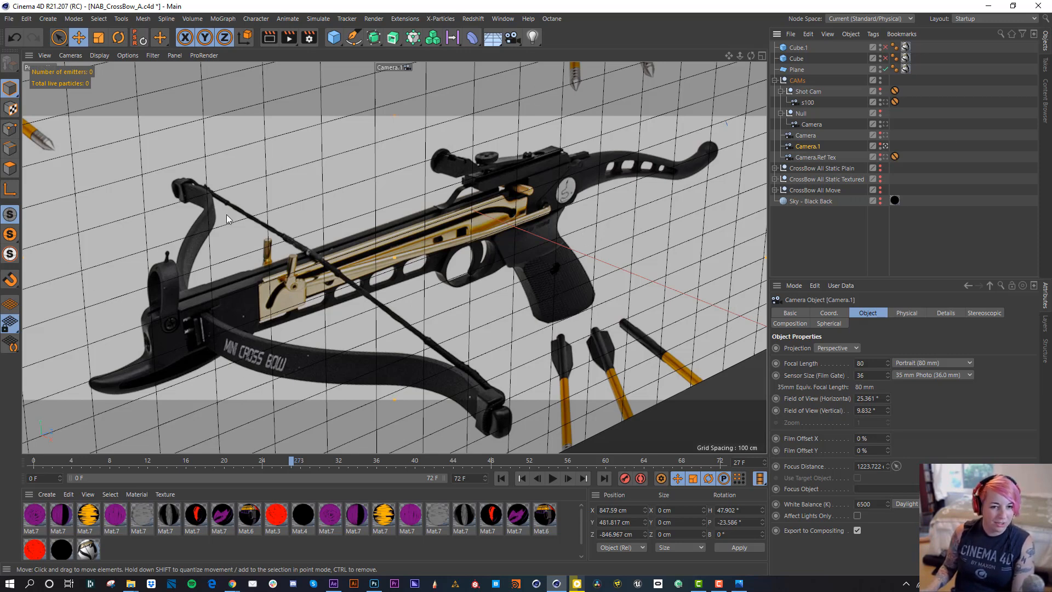
Examine the reference Plane's camera-mapping texture settings and view the plane through Camera.Ref Tex.
{"action": "left_click", "coordinate": [909, 71]}
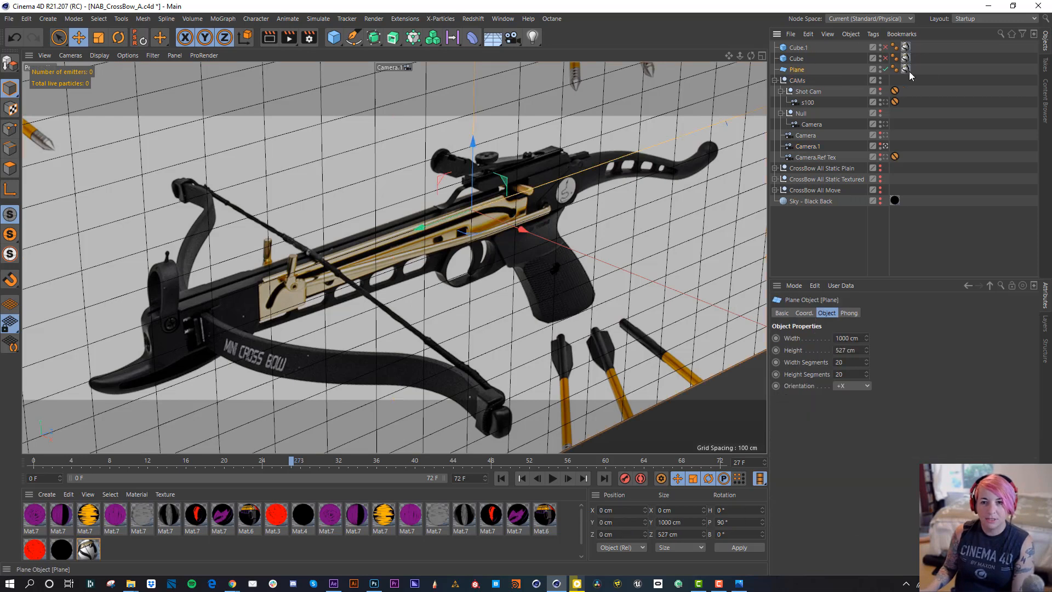
{"action": "left_click", "coordinate": [906, 69]}
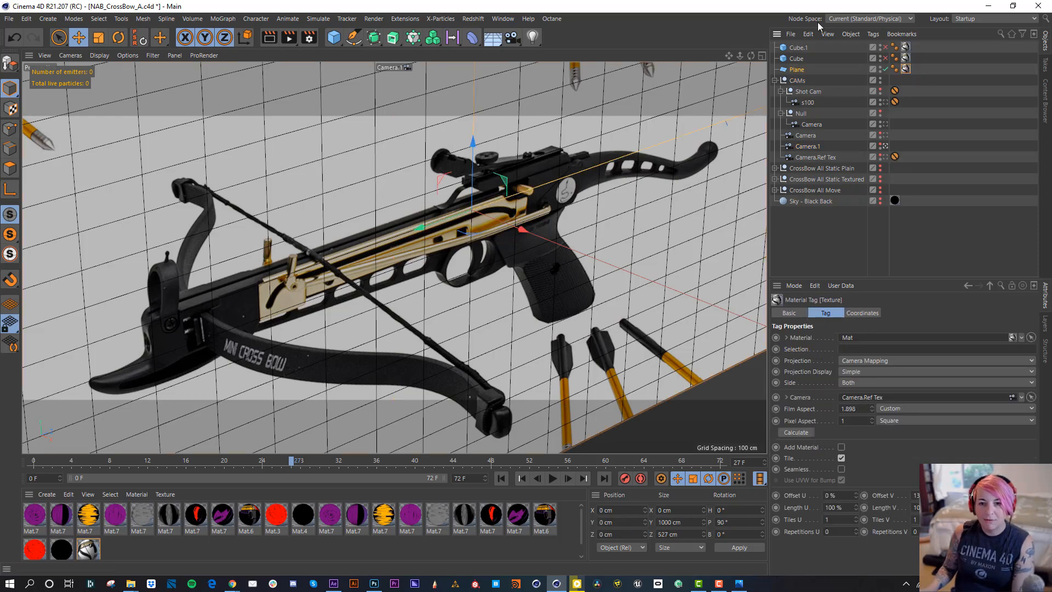
{"action": "left_click", "coordinate": [885, 157]}
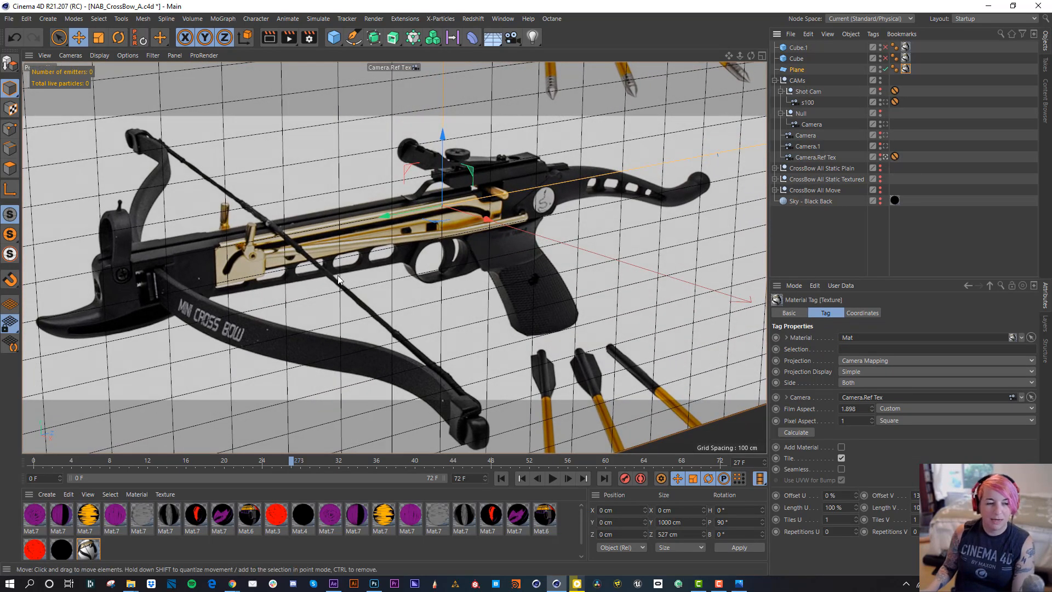
{"action": "middle_click", "coordinate": [338, 279]}
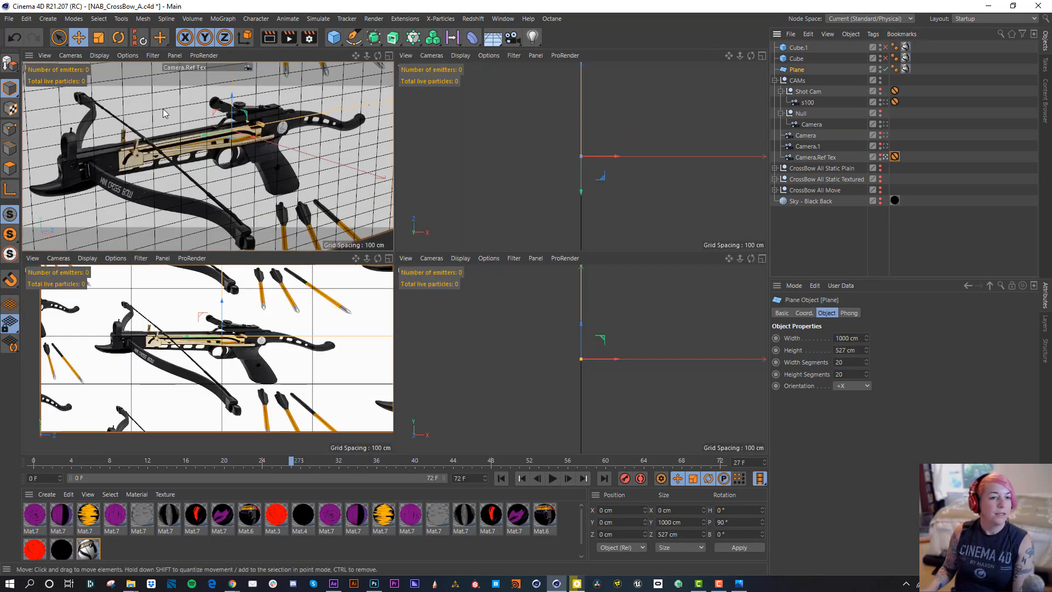
{"action": "left_click", "coordinate": [388, 56]}
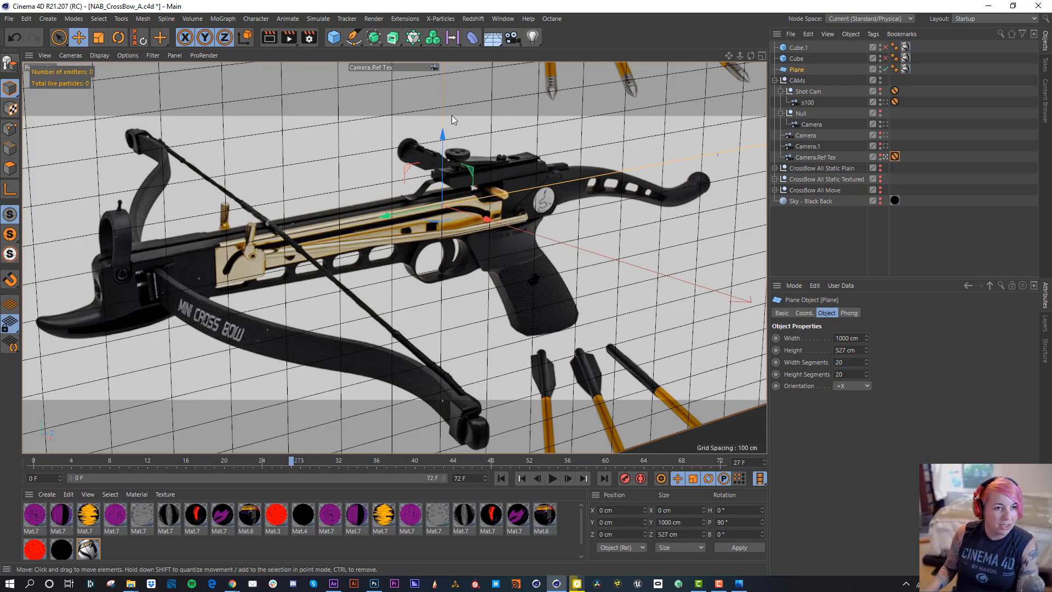
Add a cube over the crossbow body, about 59 cm in X, 29 cm in Y and 200 cm in Z, positioned at about Y -5.5 cm.
{"action": "left_click", "coordinate": [335, 38]}
{"action": "left_click_drag", "start_coordinate": [445, 83], "coordinate": [462, 189]}
{"action": "left_click_drag", "start_coordinate": [526, 229], "coordinate": [465, 213]}
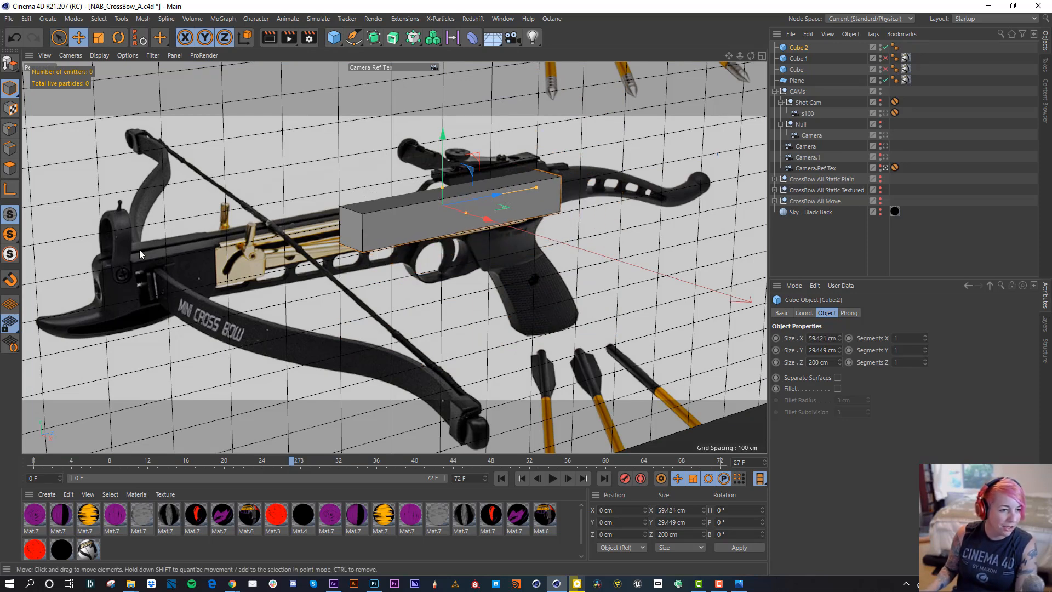
{"action": "left_click_drag", "start_coordinate": [440, 160], "coordinate": [484, 272]}
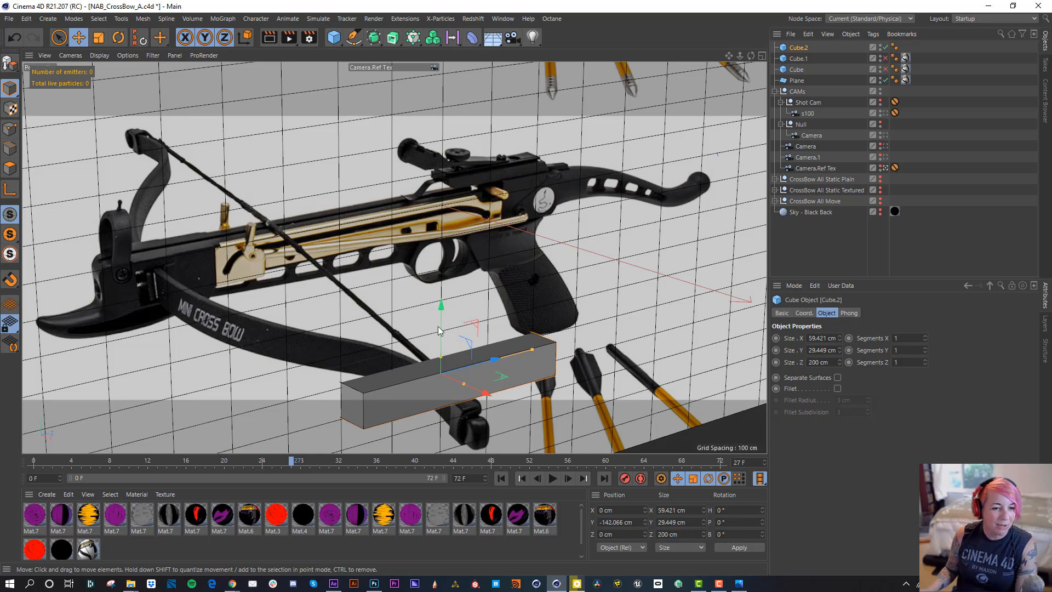
{"action": "left_click_drag", "start_coordinate": [441, 331], "coordinate": [438, 177]}
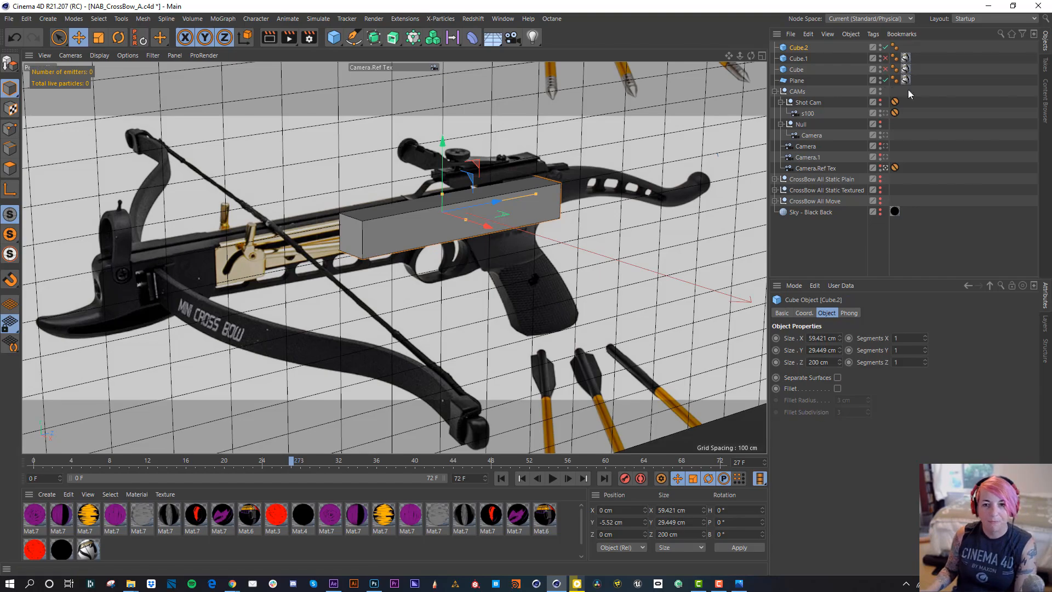
Leave the Camera.Ref Tex view and resize the cube along the crossbow body to about 14.5 cm in X and 409 cm in Z.
{"action": "left_click", "coordinate": [885, 168]}
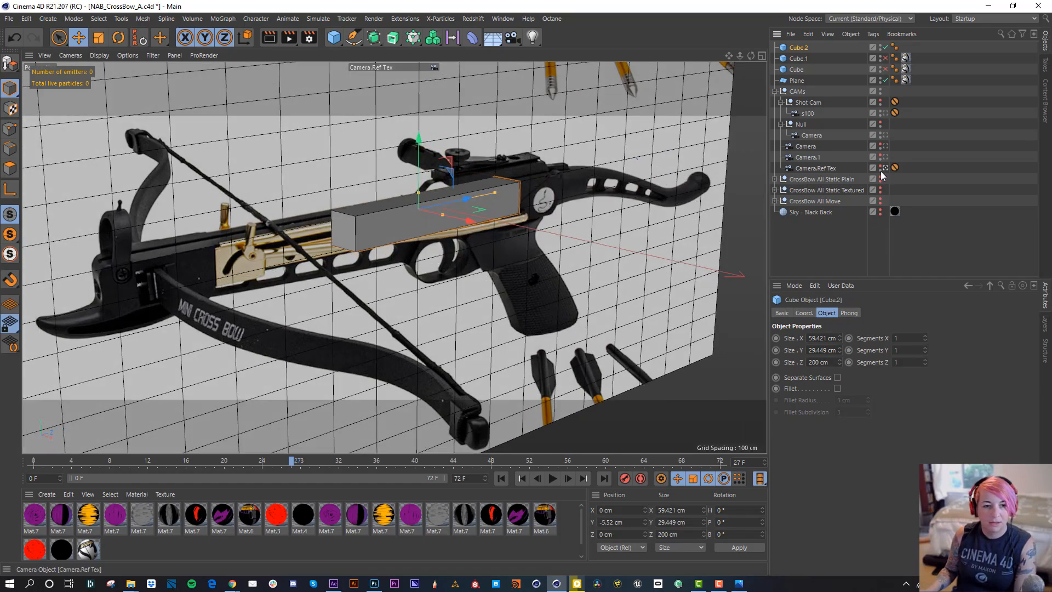
{"action": "left_click_drag", "start_coordinate": [472, 221], "coordinate": [449, 209], "text": "alt"}
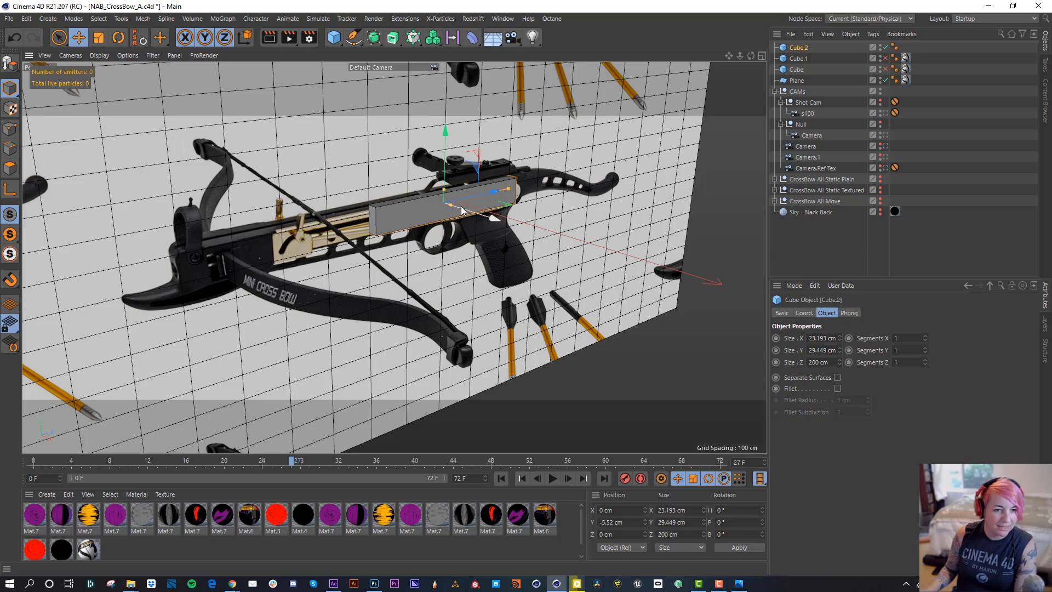
{"action": "left_click_drag", "start_coordinate": [494, 217], "coordinate": [502, 221]}
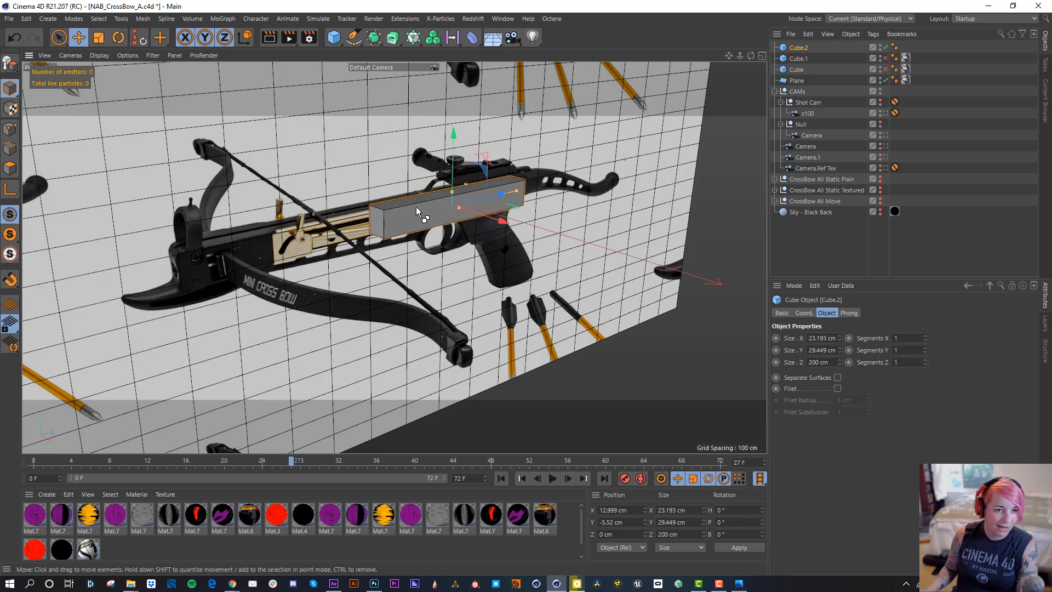
{"action": "key", "text": "ctrl+z"}
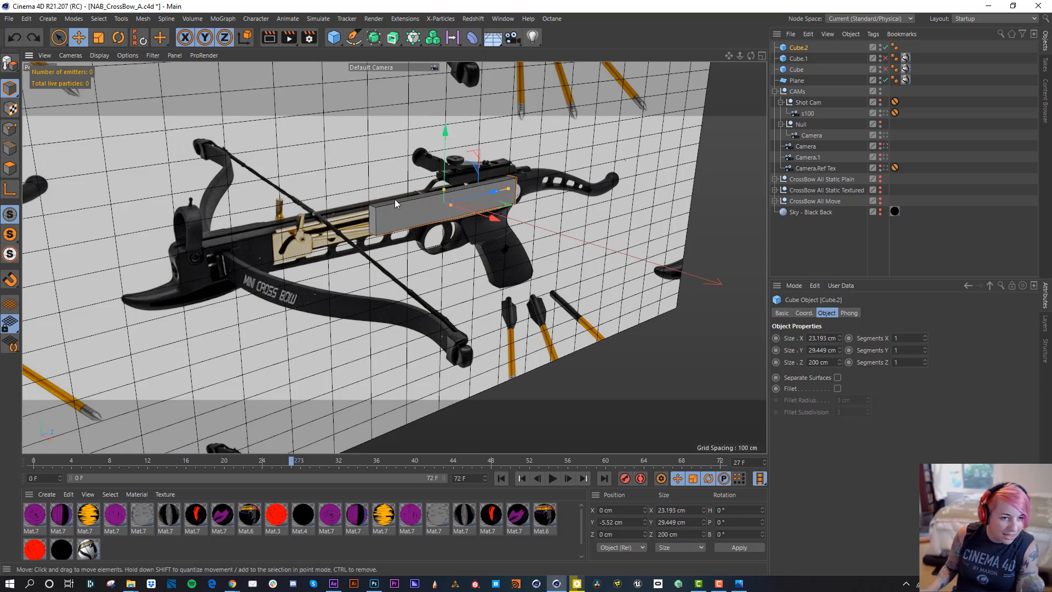
{"action": "left_click_drag", "start_coordinate": [450, 206], "coordinate": [470, 196]}
{"action": "left_click_drag", "start_coordinate": [366, 217], "coordinate": [415, 199]}
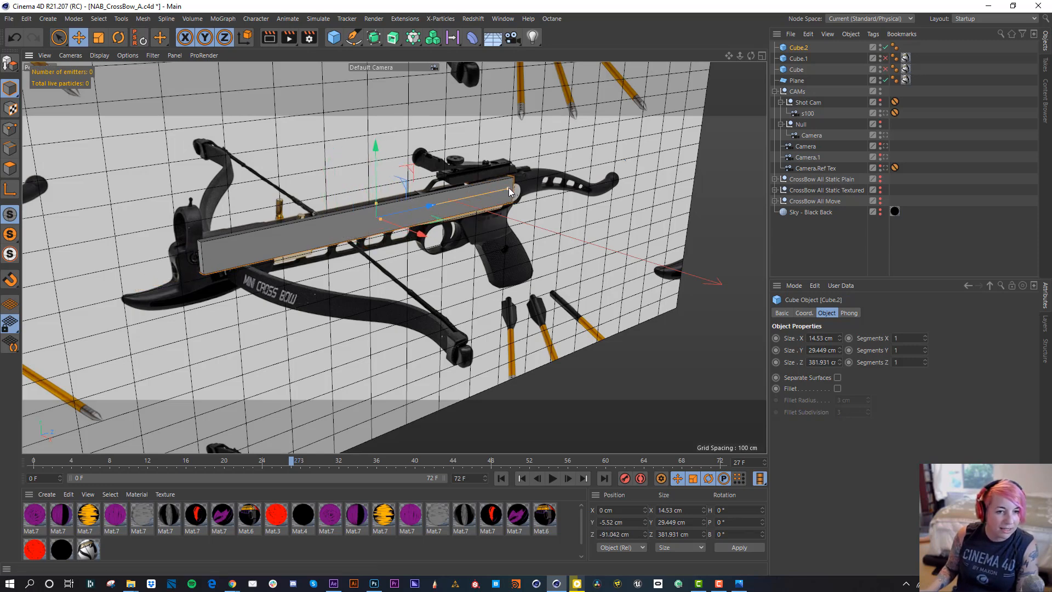
{"action": "left_click_drag", "start_coordinate": [509, 188], "coordinate": [517, 190]}
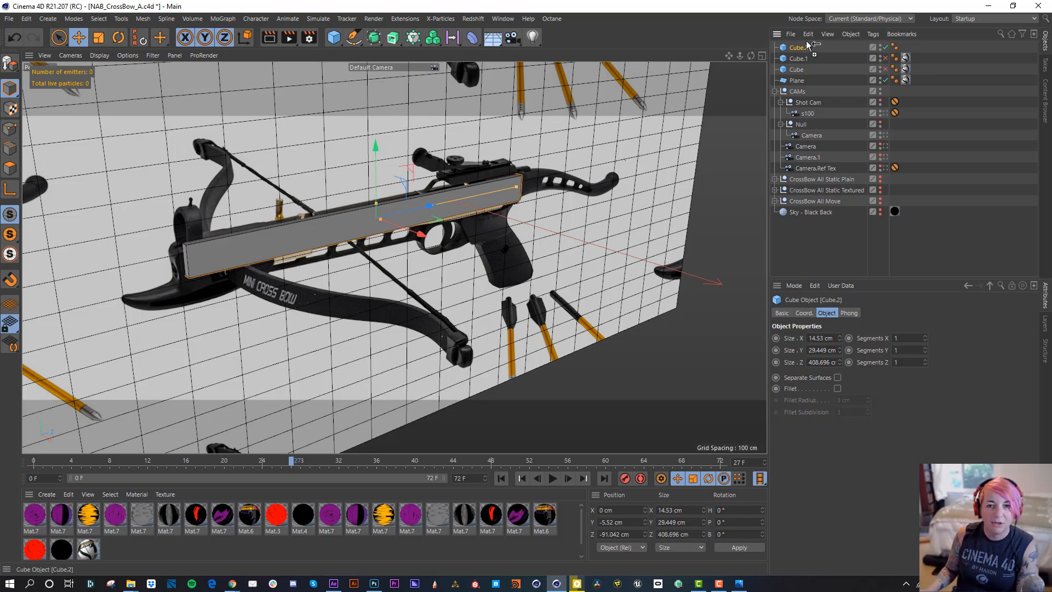
Duplicate the long cube as a front block about 20 cm in X and 104 cm in Z, at about Z -259 cm.
{"action": "left_click_drag", "start_coordinate": [807, 42], "coordinate": [807, 44], "text": "ctrl"}
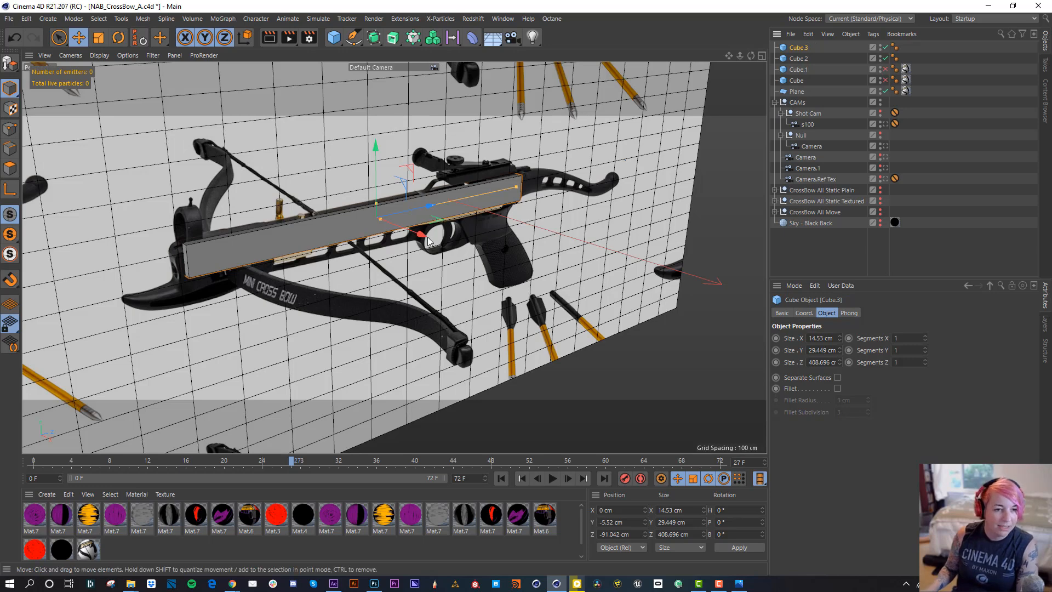
{"action": "left_click_drag", "start_coordinate": [422, 234], "coordinate": [405, 239]}
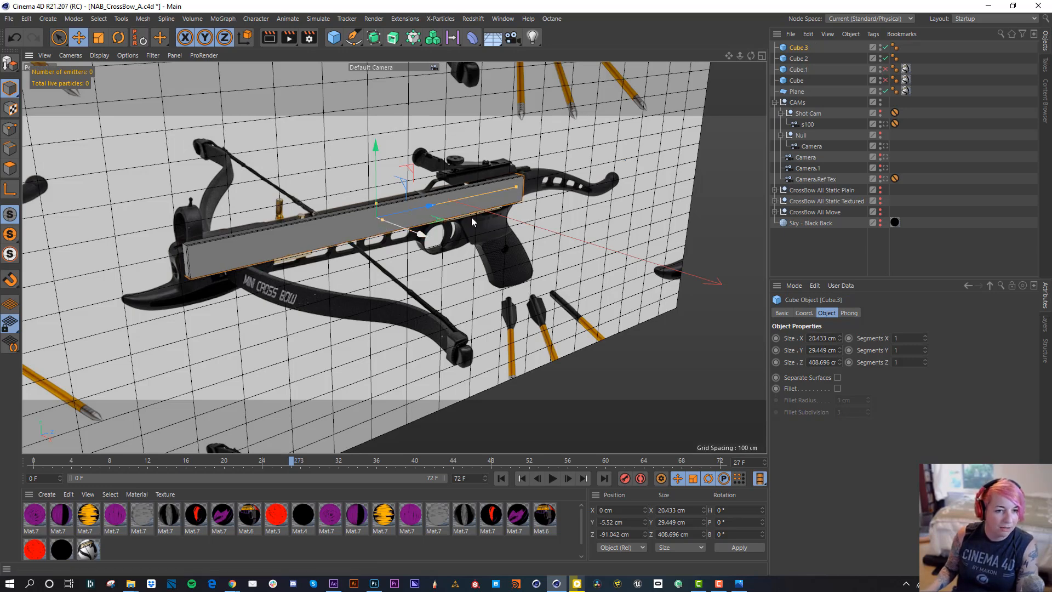
{"action": "left_click_drag", "start_coordinate": [518, 186], "coordinate": [245, 256]}
Copy Cube.1's camera-mapped texture to Cube.2 and Cube.3, and resize the front block to about 26.5 cm in X and 88.7 cm in Z.
{"action": "left_click", "coordinate": [905, 69]}
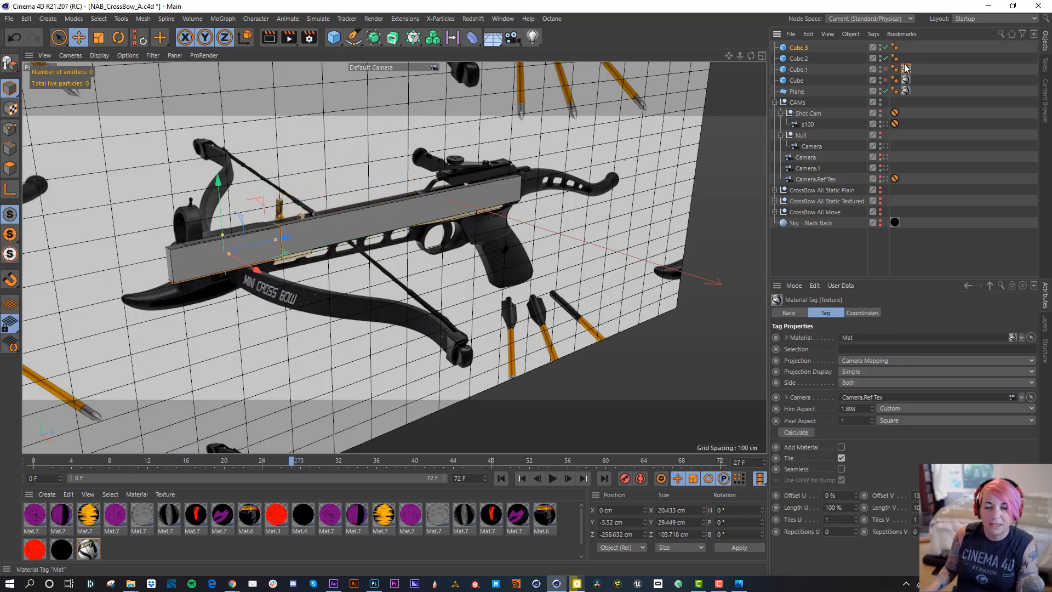
{"action": "left_click_drag", "start_coordinate": [905, 69], "coordinate": [906, 51], "text": "ctrl"}
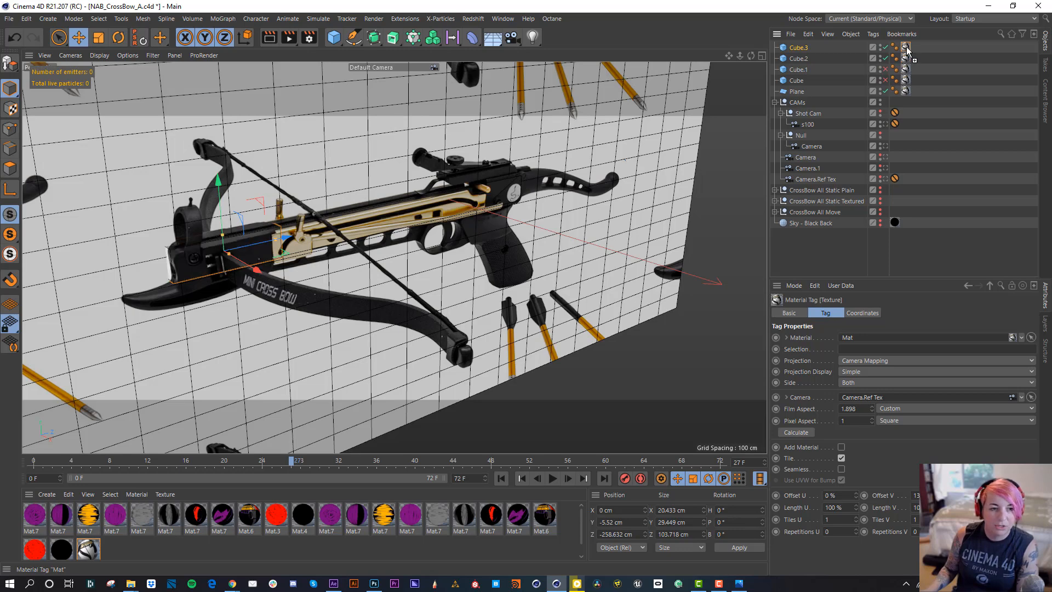
{"action": "left_click", "coordinate": [798, 49]}
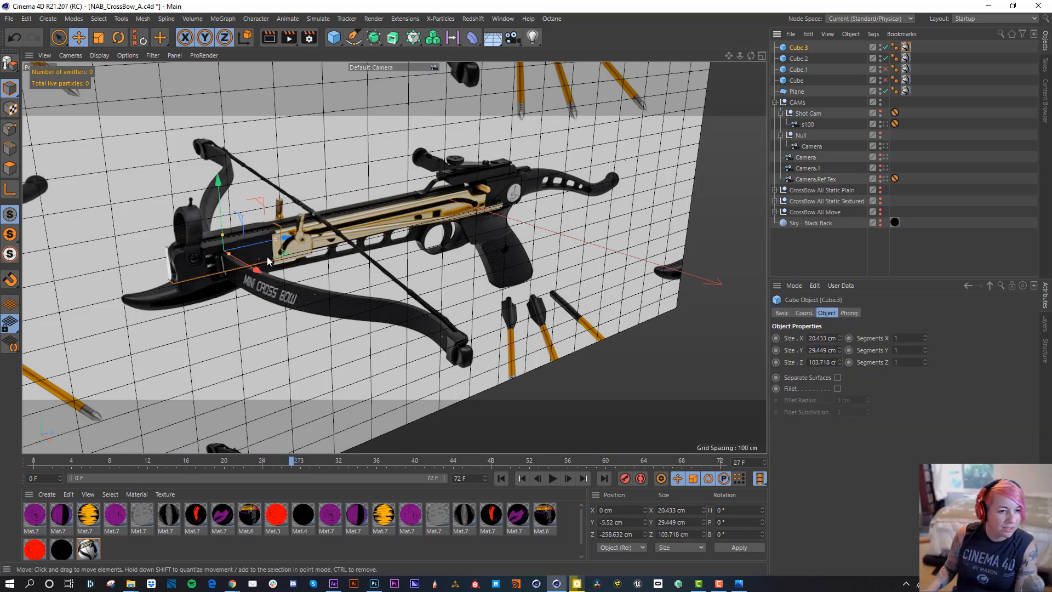
{"action": "middle_click_drag", "start_coordinate": [259, 259], "coordinate": [261, 258], "text": "alt"}
{"action": "scroll", "coordinate": [415, 232], "scroll_direction": "up", "scroll_amount": 8}
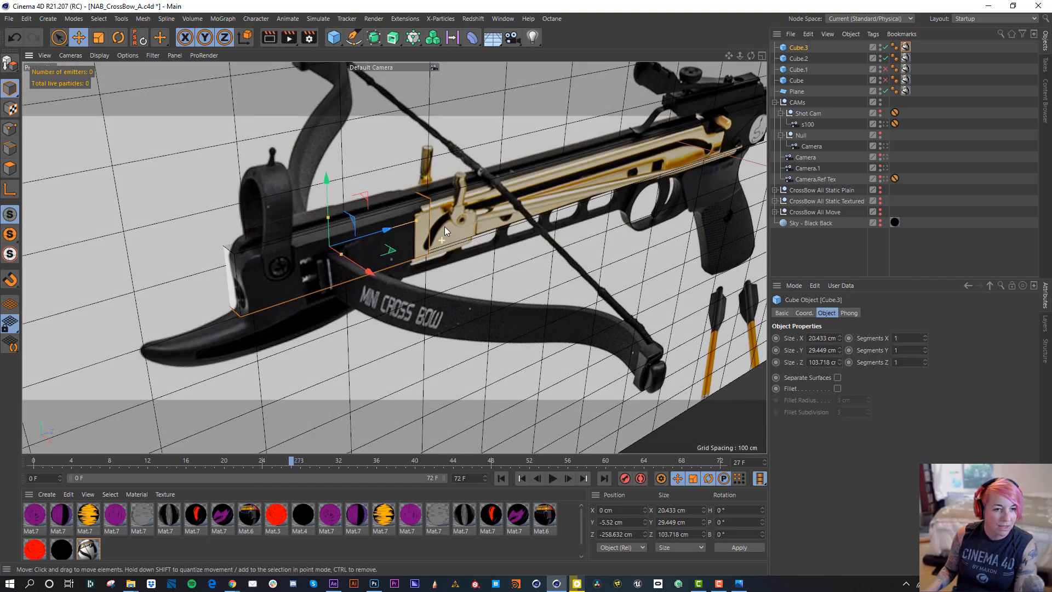
{"action": "left_click_drag", "start_coordinate": [412, 224], "coordinate": [346, 253]}
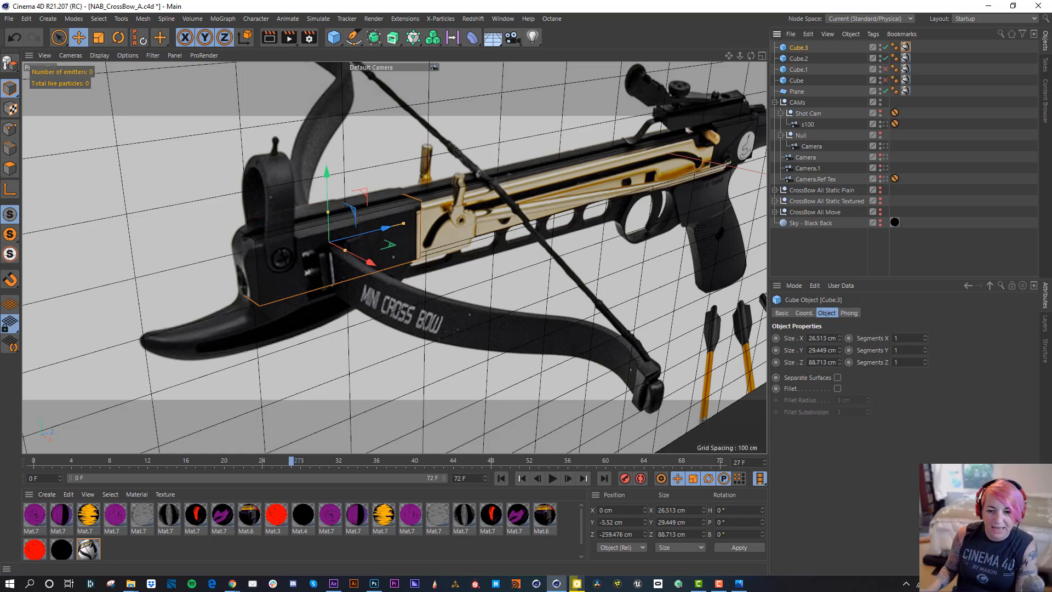
Fillet the front block's edges with a 3 cm radius and a fillet subdivision of 1.
{"action": "left_click", "coordinate": [837, 388]}
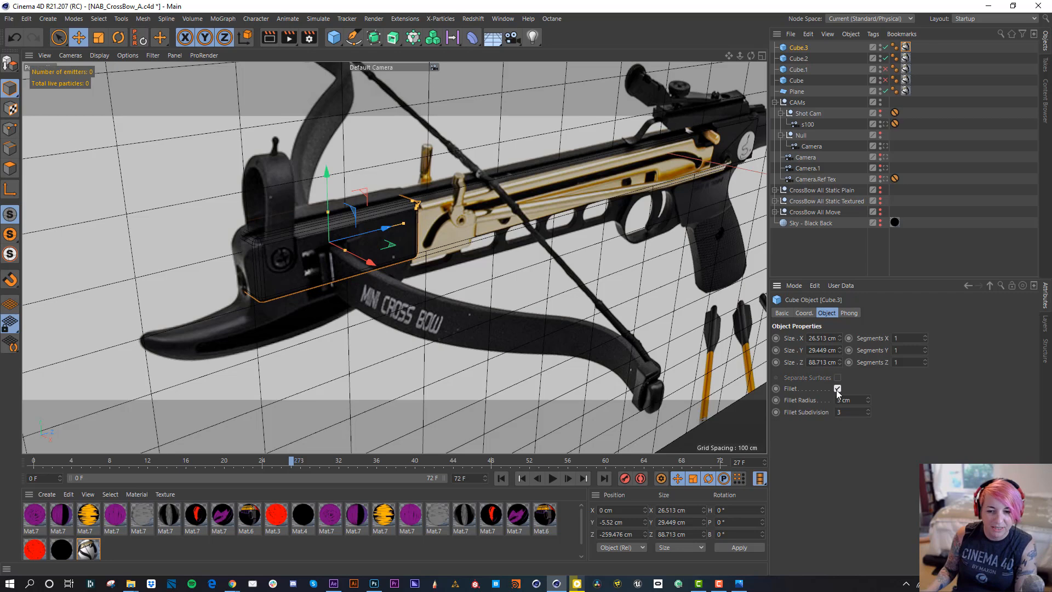
{"action": "left_click", "coordinate": [869, 414]}
{"action": "left_click", "coordinate": [869, 414]}
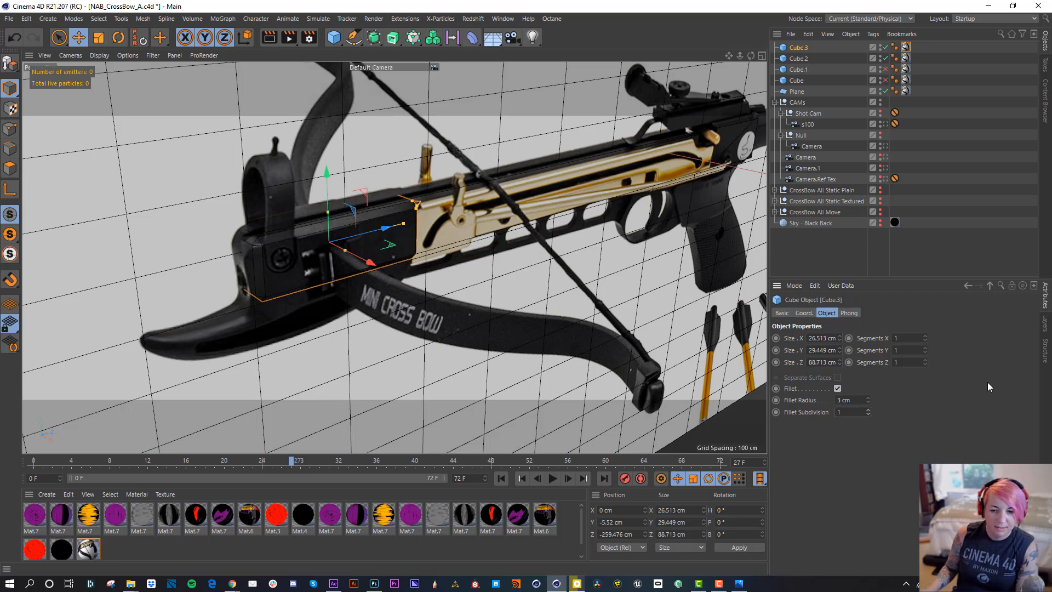
{"action": "left_click_drag", "start_coordinate": [868, 402], "coordinate": [869, 417]}
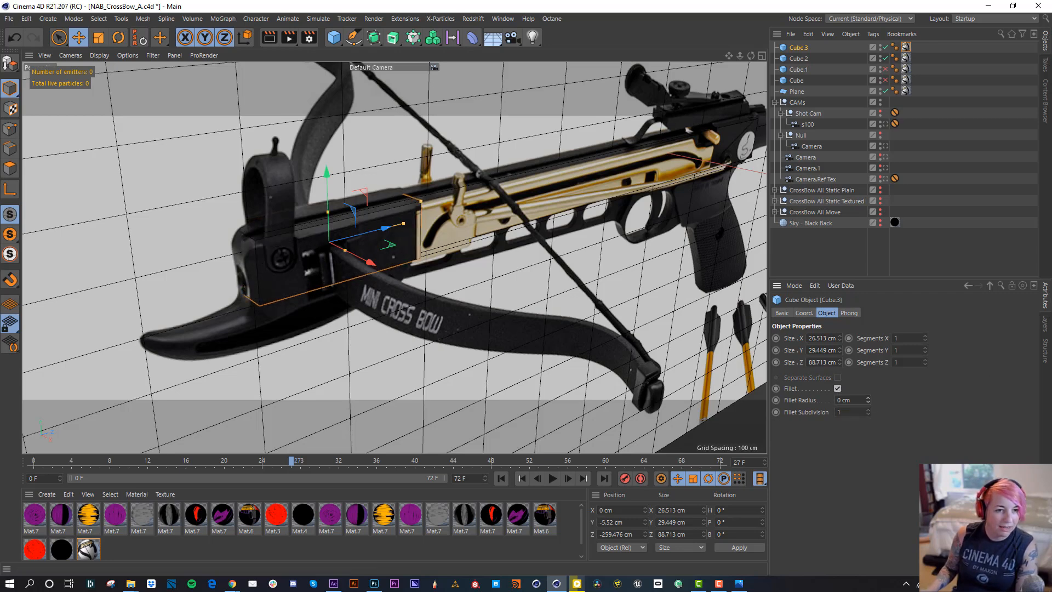
{"action": "key", "text": "ctrl+z"}
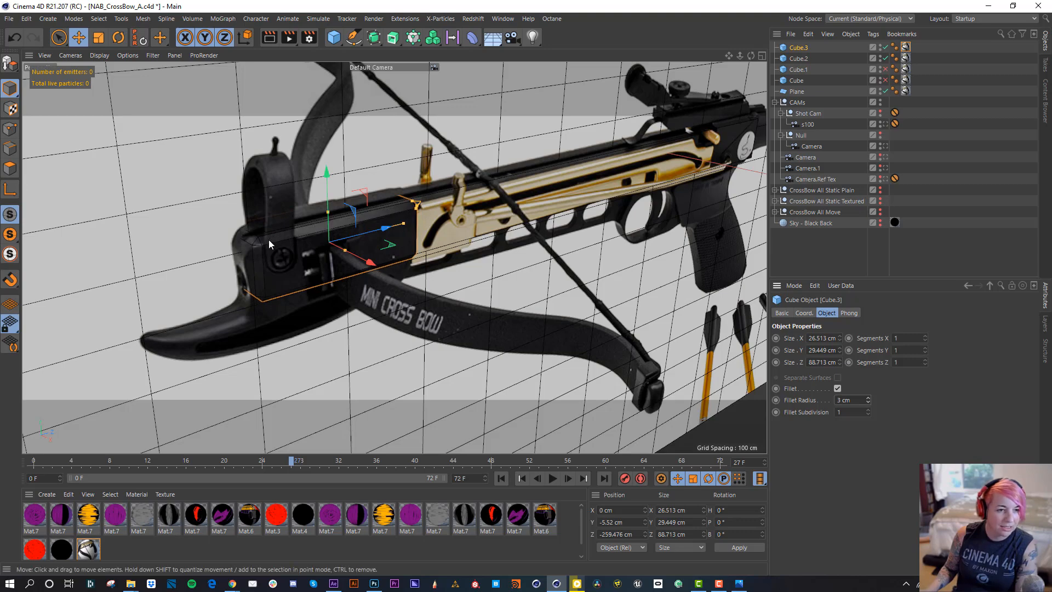
Add a rectangle spline in the ZY plane and move it to the base of the pistol grip, at about Y -114 cm and Z 107 cm.
{"action": "left_click_drag", "start_coordinate": [704, 396], "coordinate": [660, 229], "text": "alt"}
{"action": "right_click_drag", "start_coordinate": [462, 225], "coordinate": [413, 232], "text": "alt"}
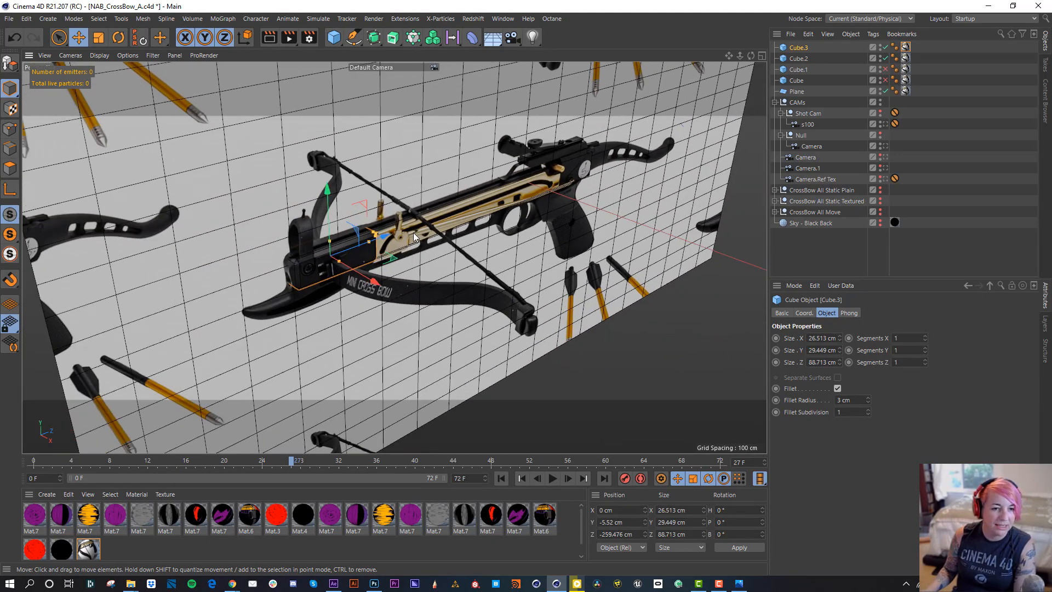
{"action": "middle_click_drag", "start_coordinate": [495, 234], "coordinate": [580, 186], "text": "alt"}
{"action": "left_click_drag", "start_coordinate": [580, 186], "coordinate": [492, 213], "text": "alt"}
{"action": "middle_click_drag", "start_coordinate": [492, 213], "coordinate": [467, 247], "text": "alt"}
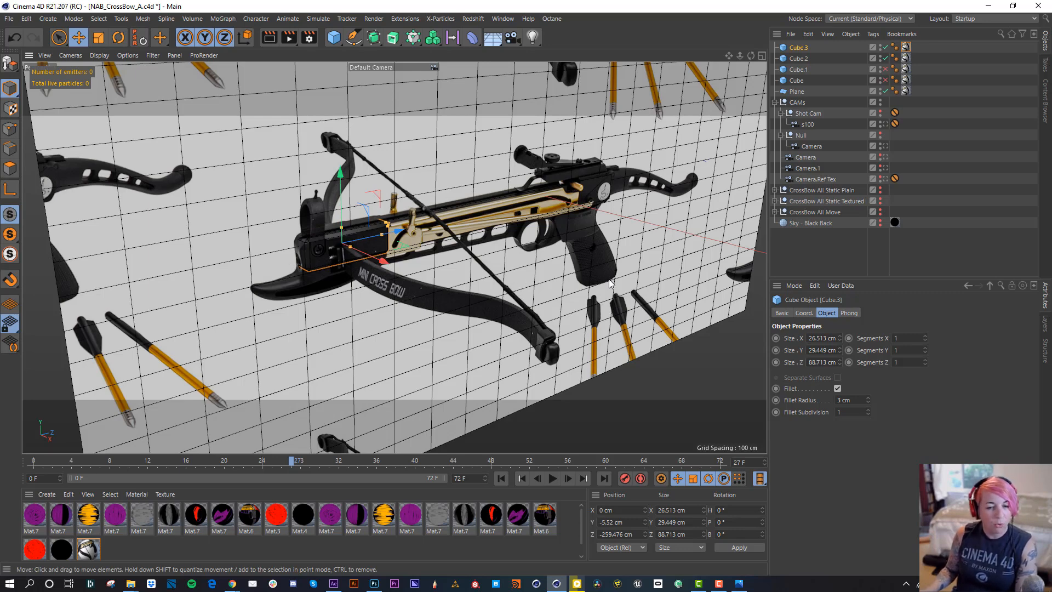
{"action": "middle_click_drag", "start_coordinate": [609, 283], "coordinate": [550, 296], "text": "alt"}
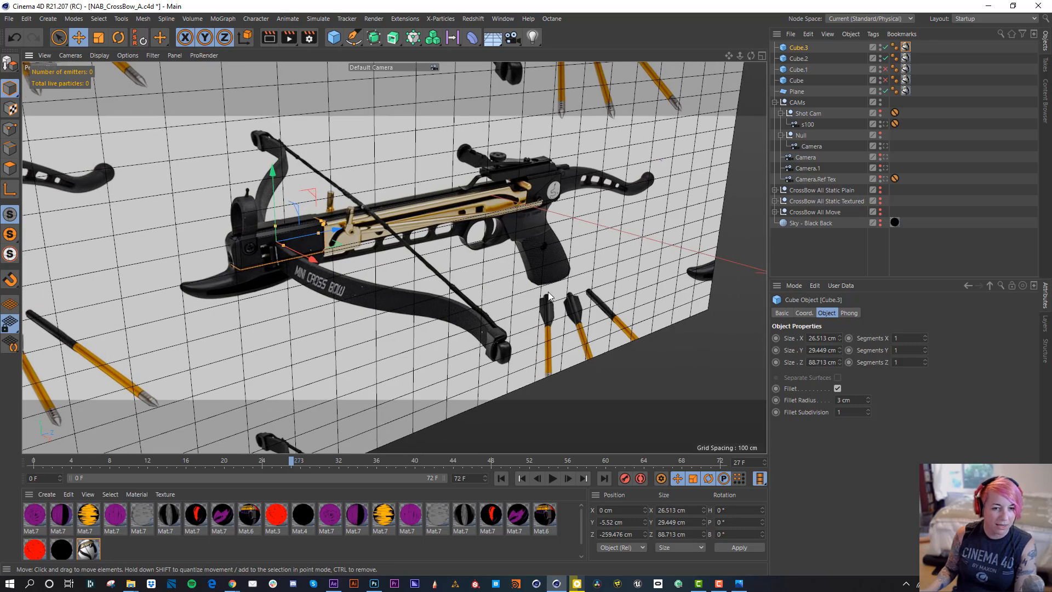
{"action": "left_click", "coordinate": [355, 40]}
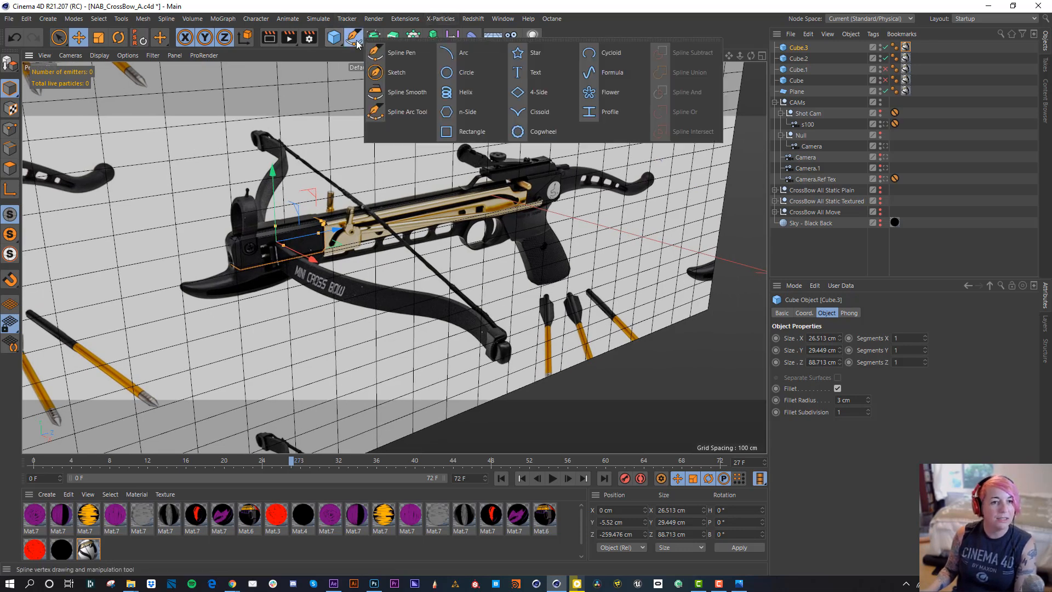
{"action": "left_click", "coordinate": [464, 132]}
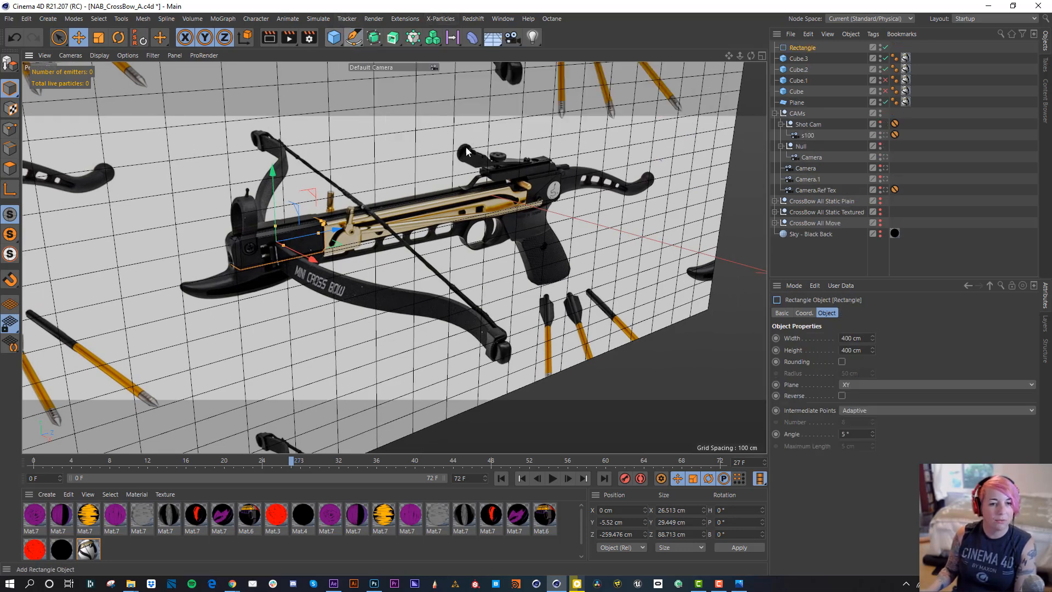
{"action": "left_click", "coordinate": [863, 386]}
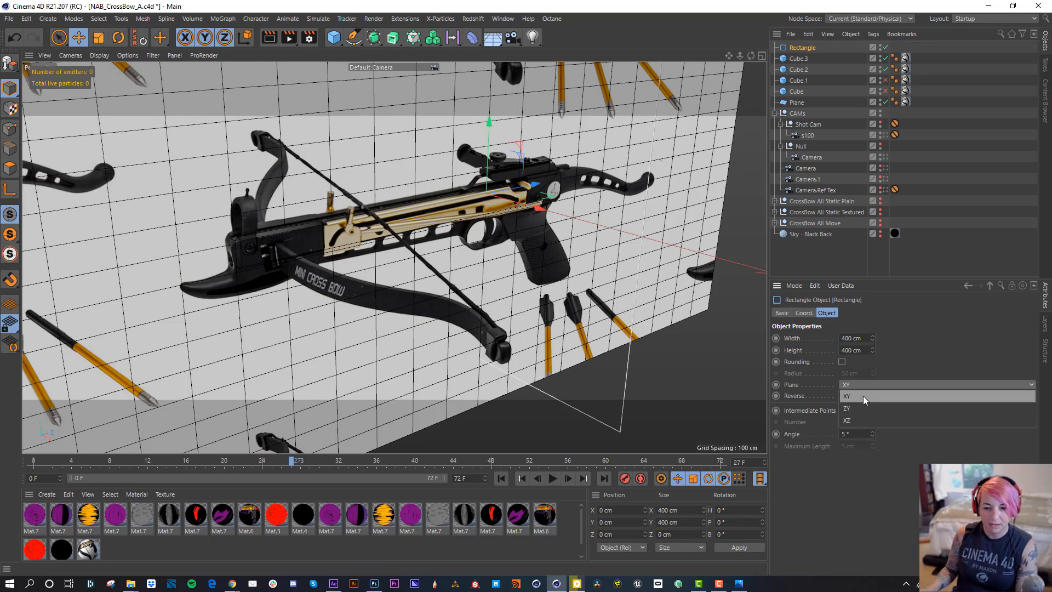
{"action": "left_click", "coordinate": [863, 409]}
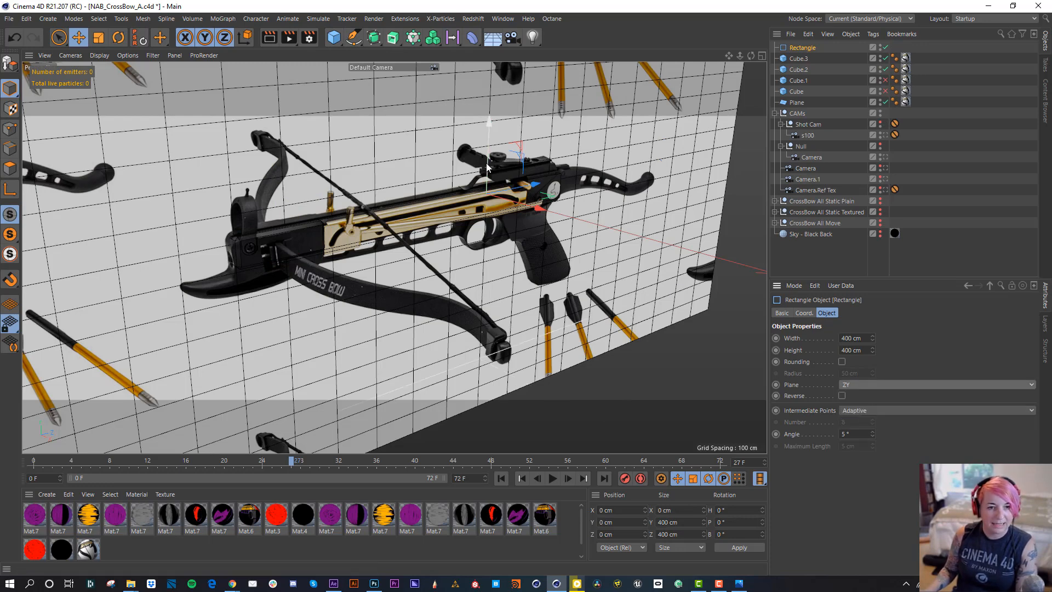
{"action": "left_click_drag", "start_coordinate": [487, 167], "coordinate": [597, 279]}
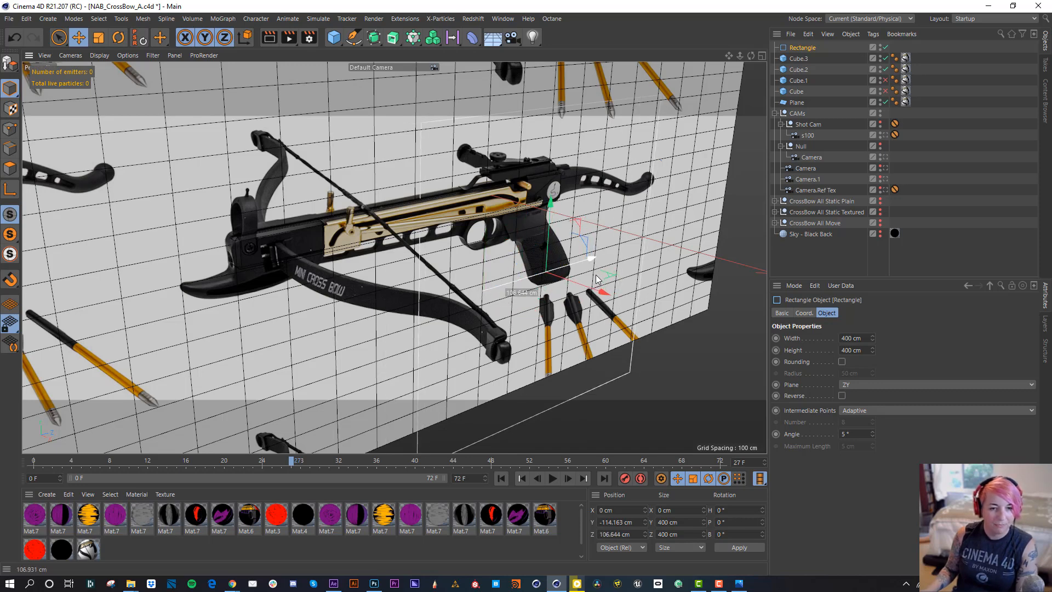
Lay the rectangle in the XZ plane, 19 cm wide and 74 cm high, and shift it to about Z 110.7 cm.
{"action": "left_click", "coordinate": [872, 383]}
{"action": "left_click", "coordinate": [872, 392]}
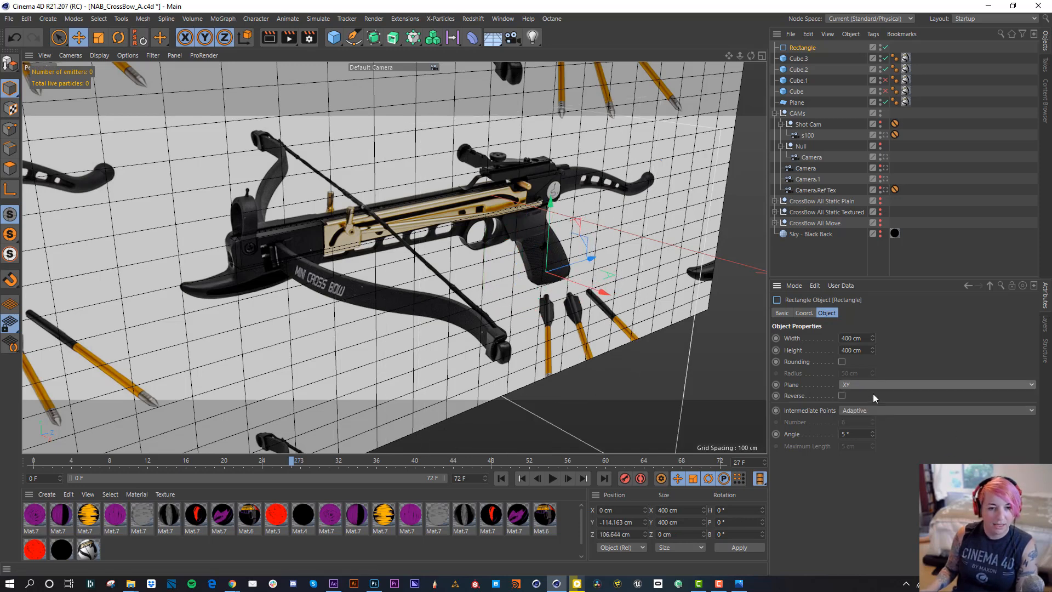
{"action": "left_click", "coordinate": [872, 393]}
{"action": "left_click", "coordinate": [869, 412]}
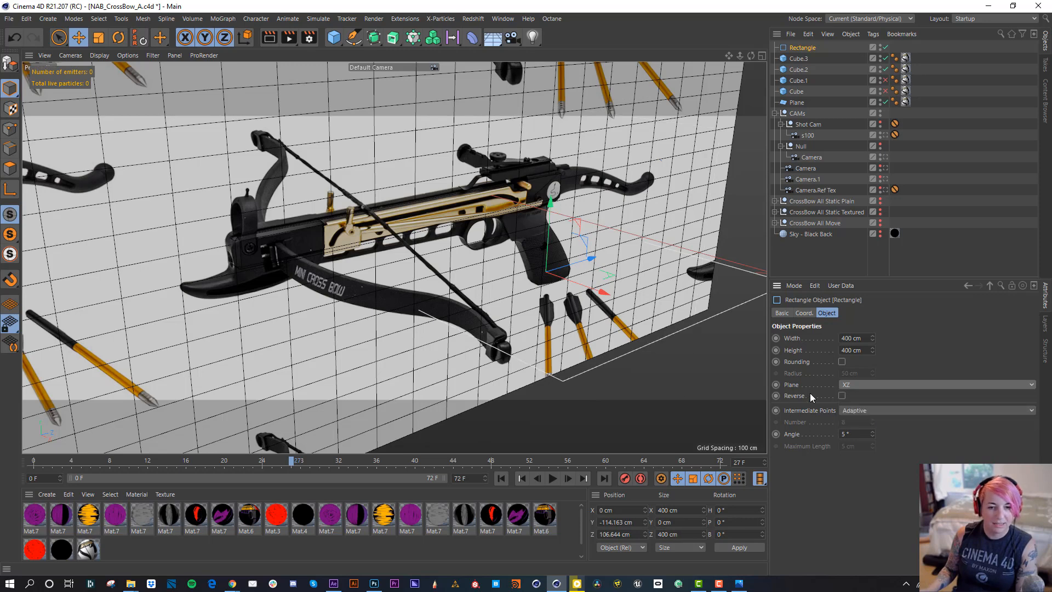
{"action": "left_click_drag", "start_coordinate": [873, 338], "coordinate": [872, 359]}
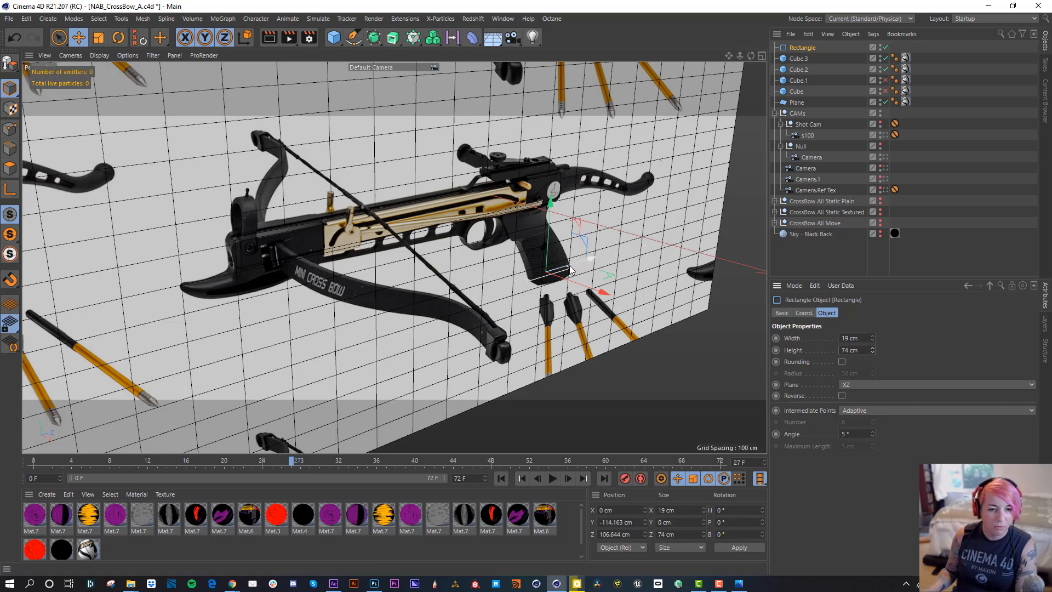
{"action": "left_click_drag", "start_coordinate": [573, 265], "coordinate": [579, 268]}
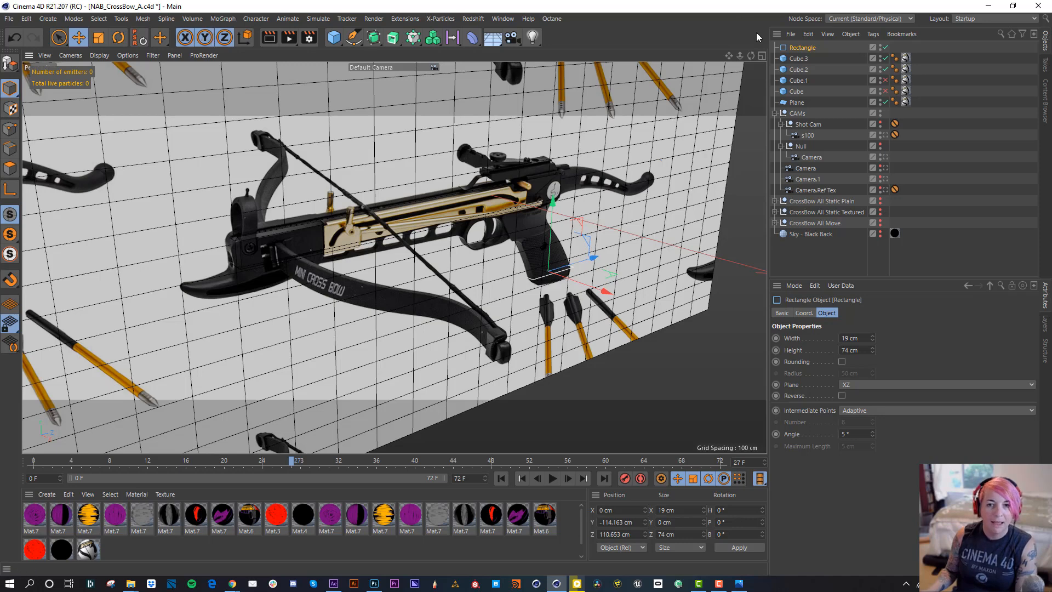
In the side view of the four-view layout, lower the rectangle to about Y -115.4 cm at the base of the grip.
{"action": "middle_click", "coordinate": [600, 367]}
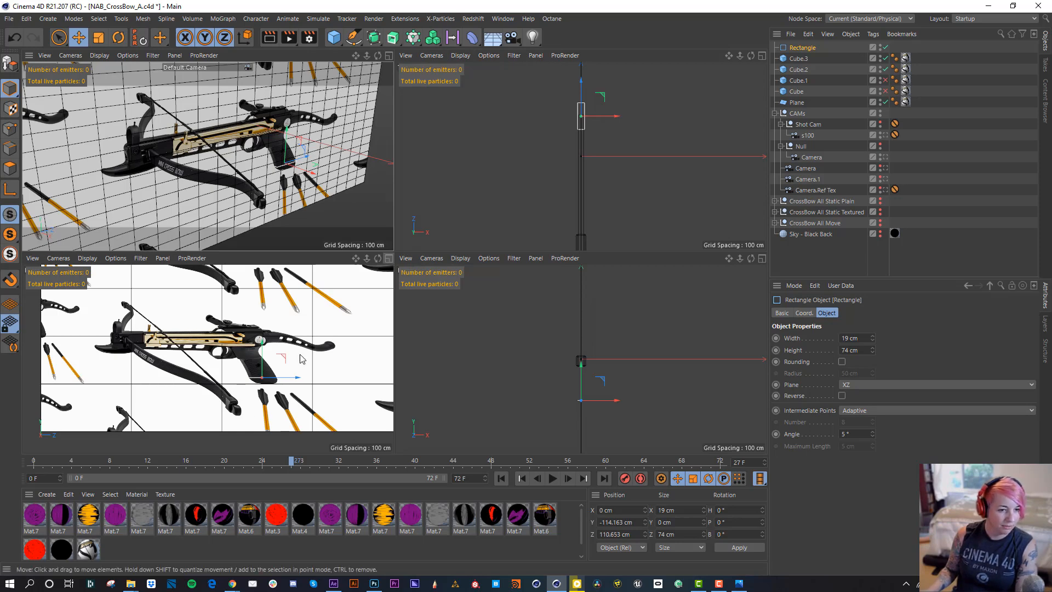
{"action": "scroll", "coordinate": [344, 371], "scroll_direction": "up", "scroll_amount": 5}
{"action": "right_click_drag", "start_coordinate": [344, 371], "coordinate": [362, 371], "text": "alt"}
{"action": "middle_click_drag", "start_coordinate": [265, 391], "coordinate": [291, 363], "text": "alt"}
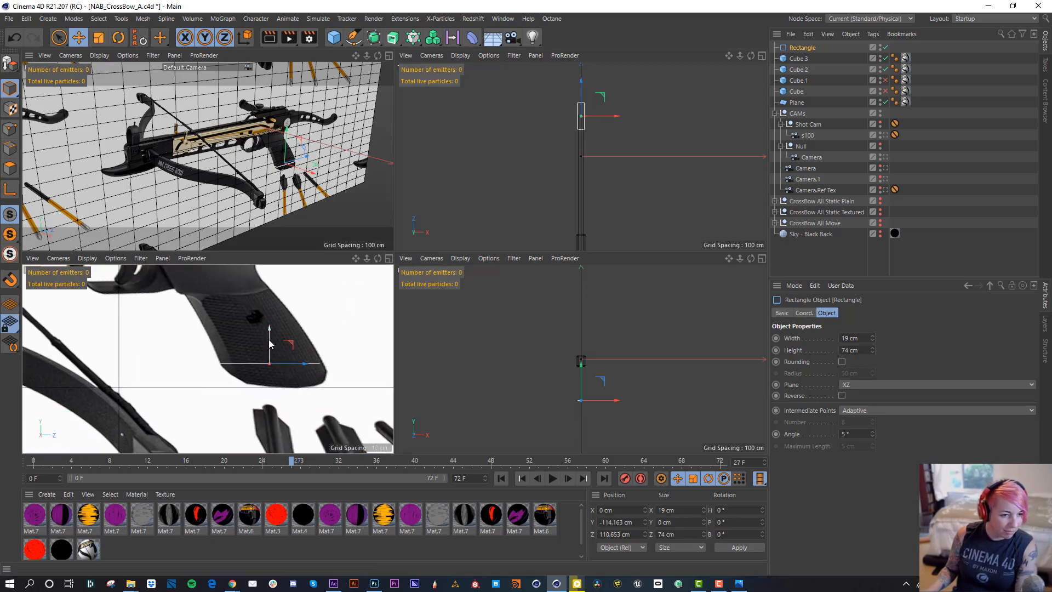
{"action": "mouse_move", "coordinate": [271, 344]}
{"action": "left_mouse_down"}
{"action": "mouse_move", "coordinate": [273, 356]}
{"action": "mouse_move", "coordinate": [276, 345]}
{"action": "left_mouse_up"}
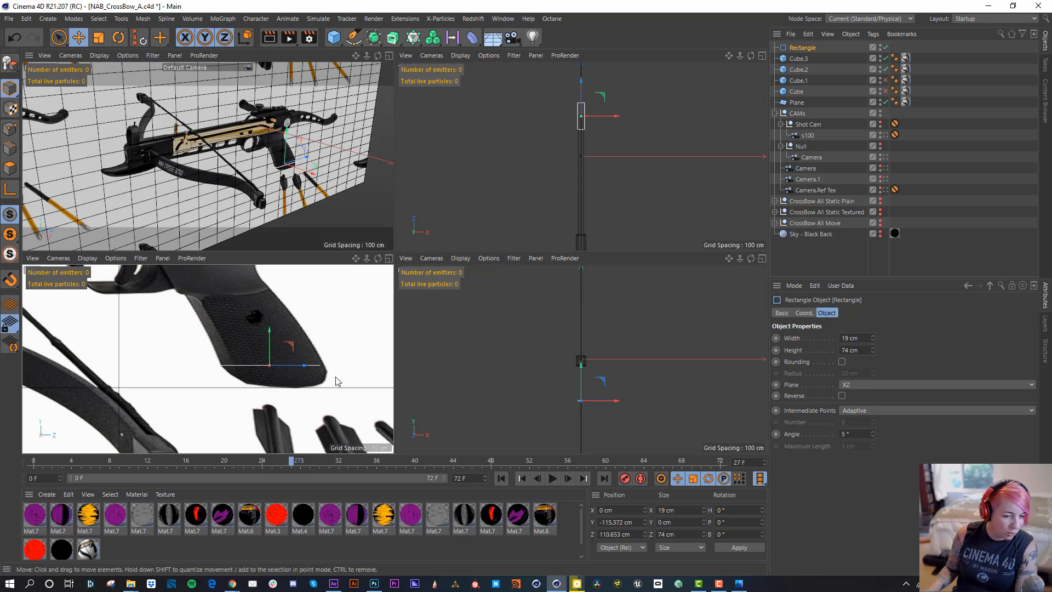
Shift the rectangle spline along the base of the pistol grip to about Z 113.5 cm.
{"action": "left_click_drag", "start_coordinate": [232, 376], "coordinate": [257, 386]}
{"action": "key", "text": "ctrl+z"}
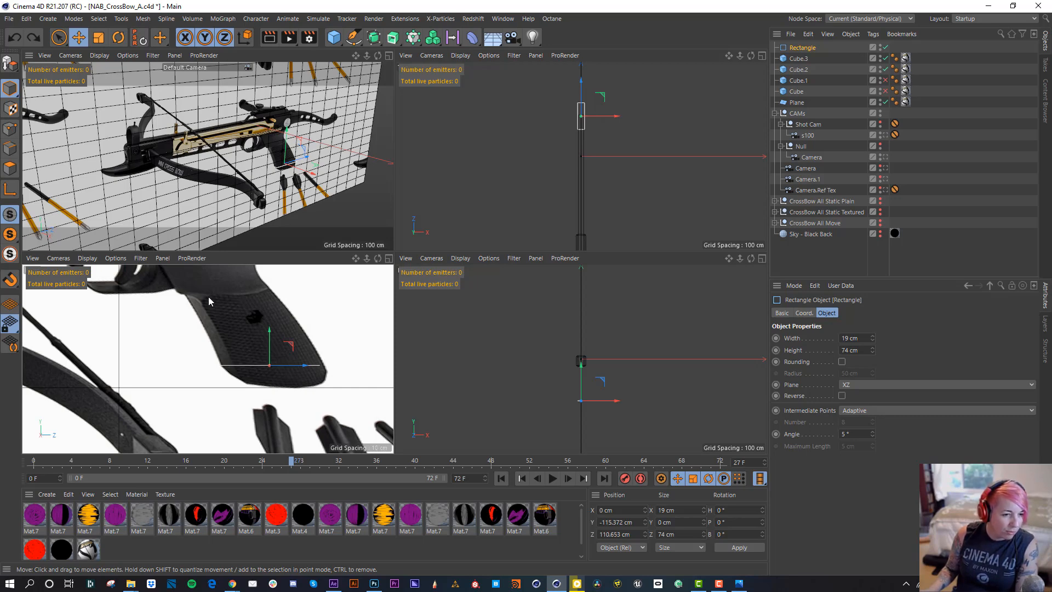
{"action": "left_click_drag", "start_coordinate": [287, 367], "coordinate": [291, 367]}
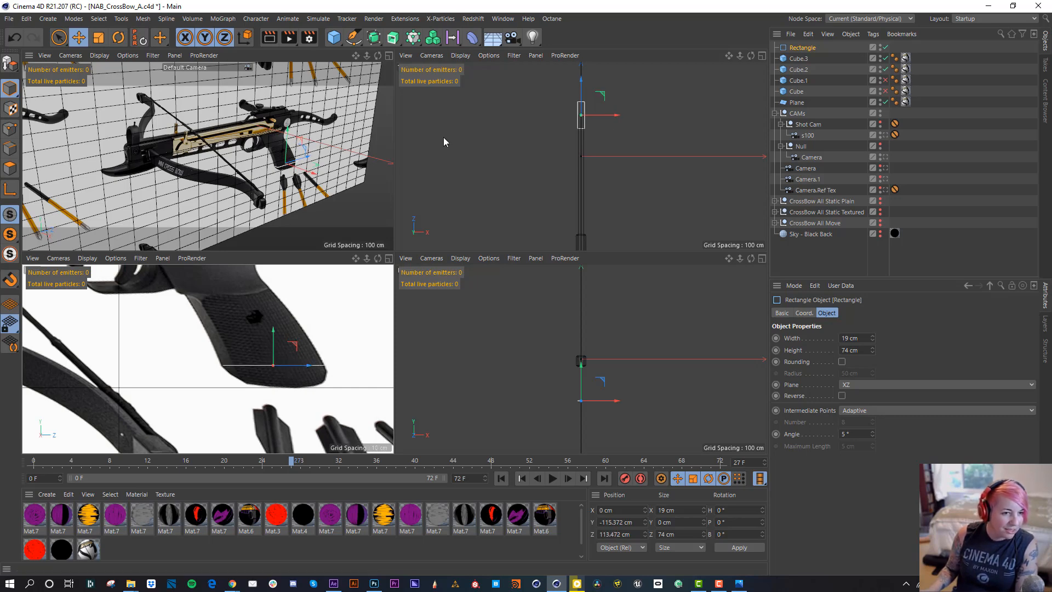
Turn on rounding for the rectangle, set its width to 23 cm and its corner radius to 6.5 cm.
{"action": "right_click_drag", "start_coordinate": [290, 161], "coordinate": [373, 161], "text": "alt"}
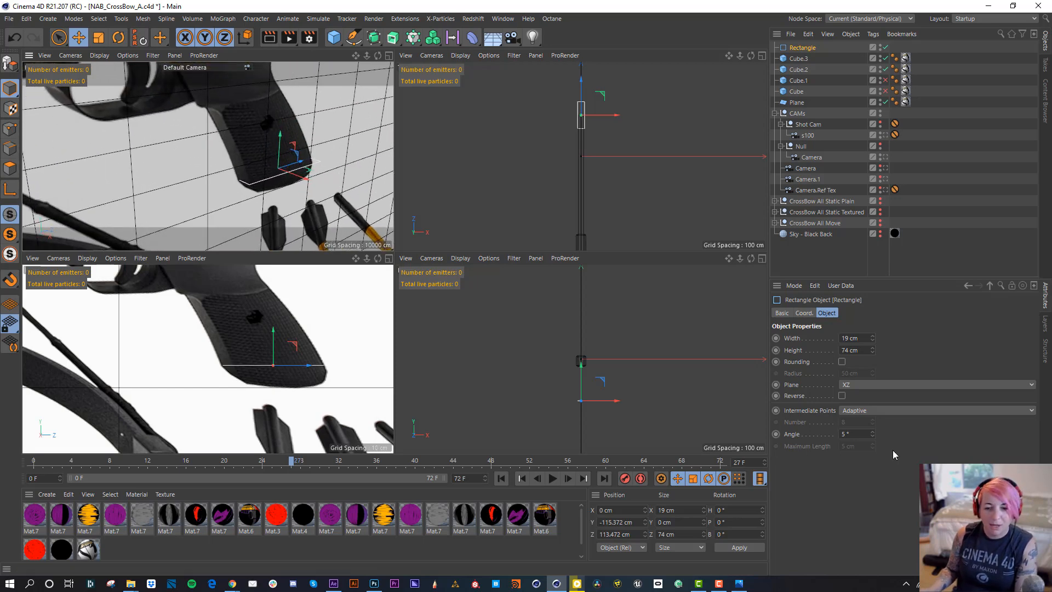
{"action": "left_click", "coordinate": [841, 361]}
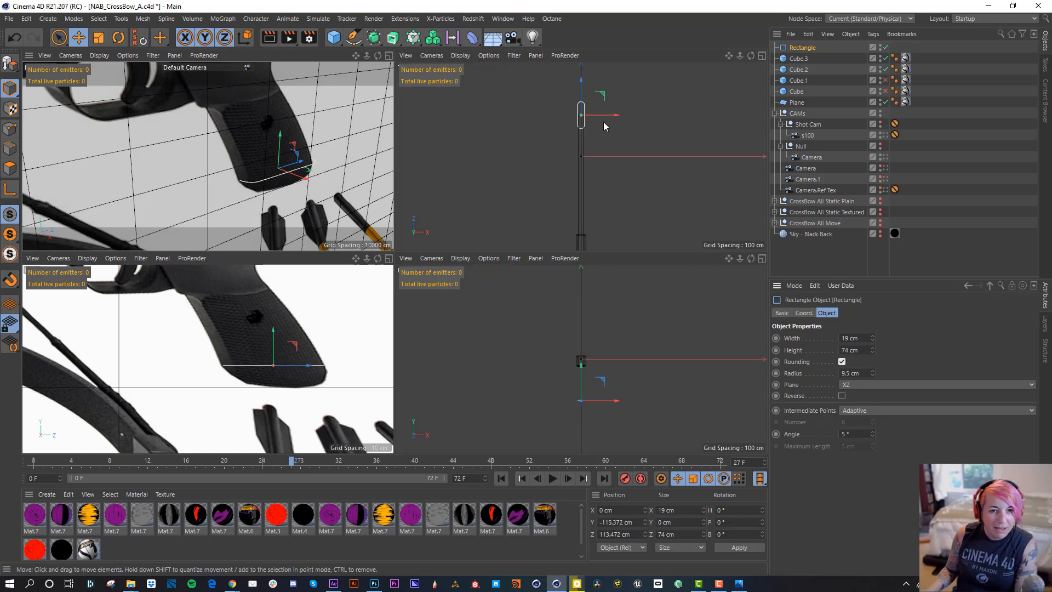
{"action": "right_click_drag", "start_coordinate": [605, 126], "coordinate": [708, 122], "text": "alt"}
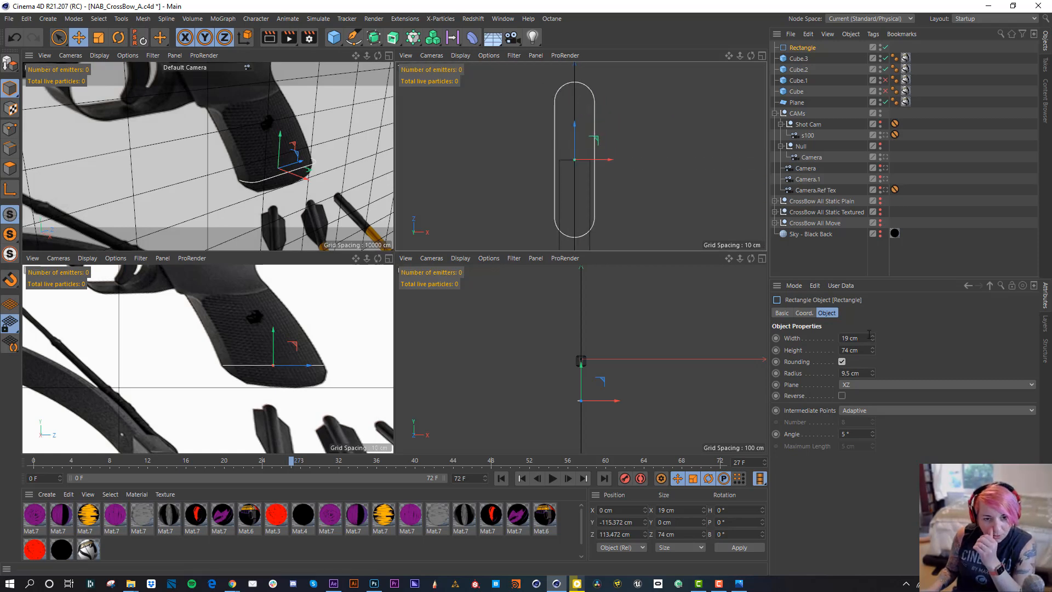
{"action": "left_click", "coordinate": [872, 335]}
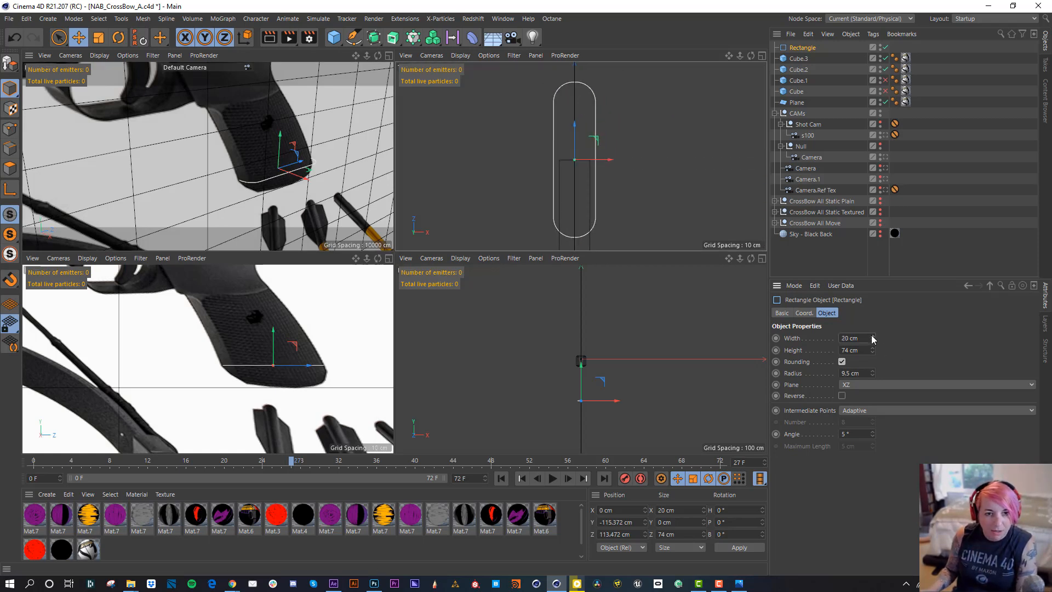
{"action": "left_click_drag", "start_coordinate": [872, 338], "coordinate": [877, 343]}
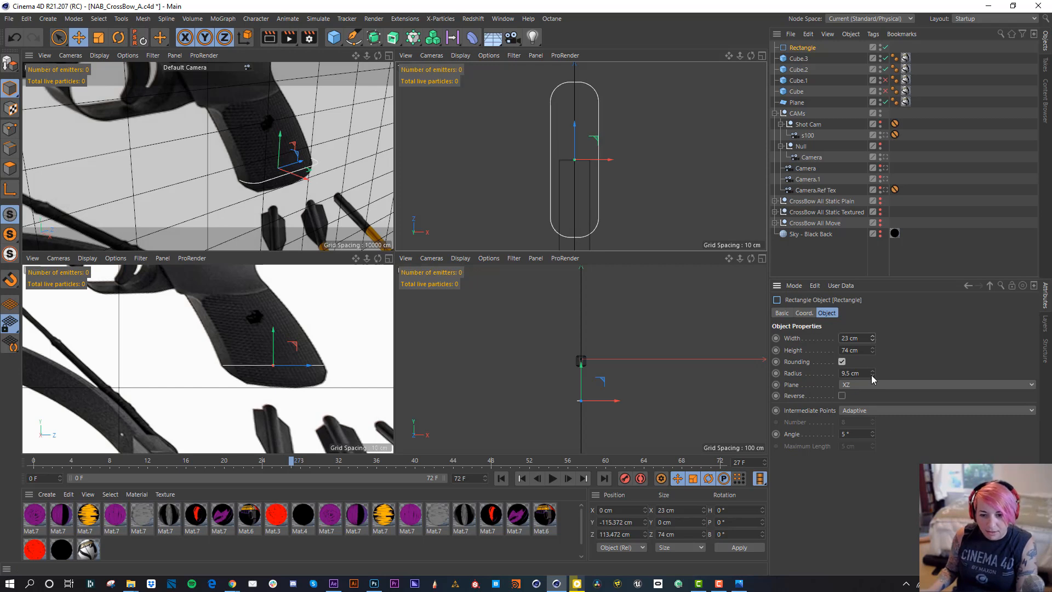
{"action": "left_click_drag", "start_coordinate": [872, 375], "coordinate": [873, 380]}
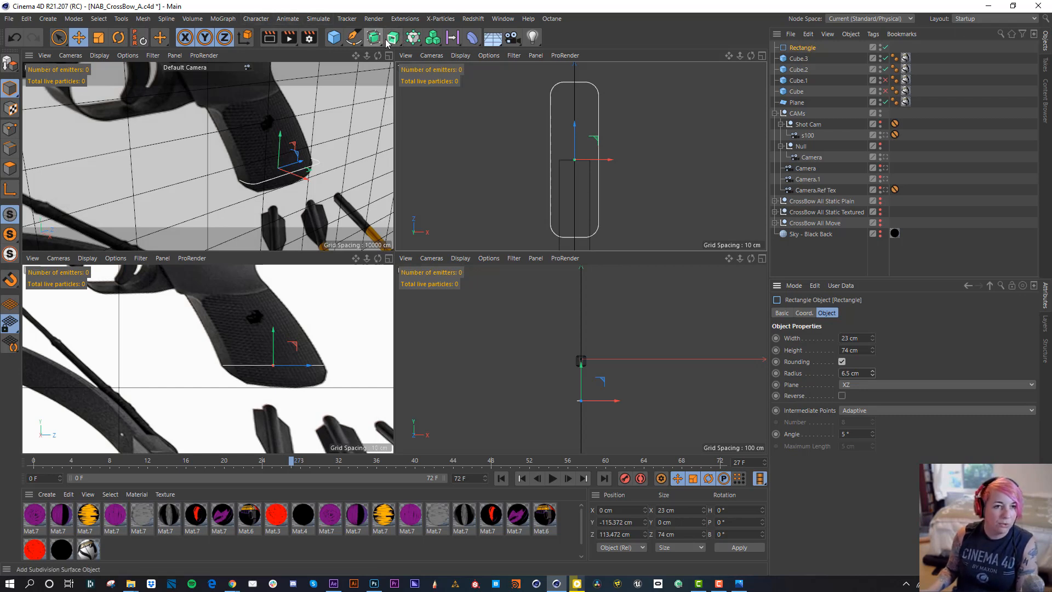
Nest the rectangle in a new Loft and raise a duplicate of it to about Y -93.3 cm as the second profile.
{"action": "left_click_drag", "start_coordinate": [388, 42], "coordinate": [431, 95]}
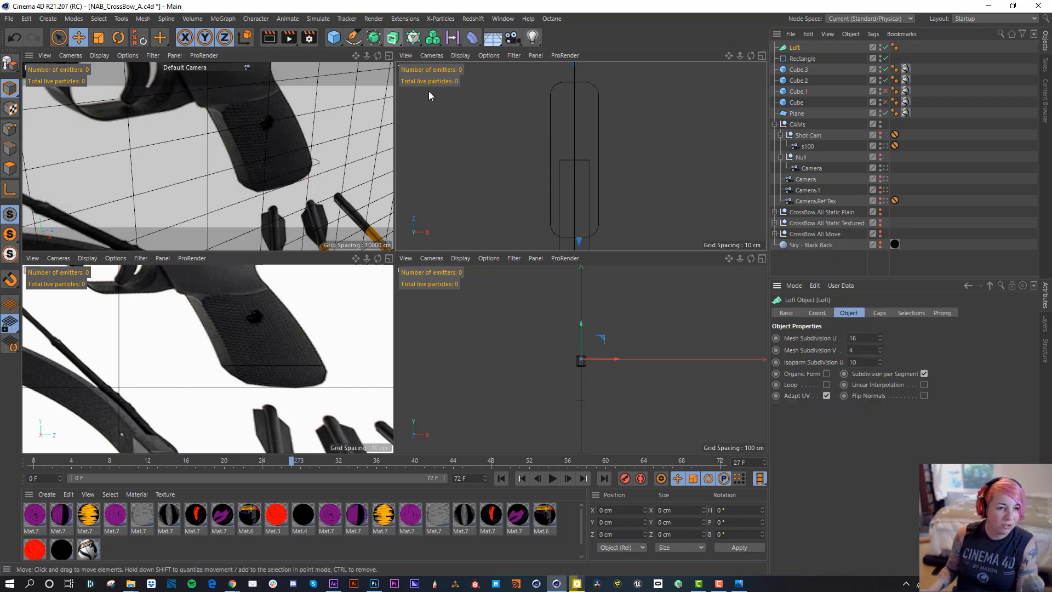
{"action": "mouse_move", "coordinate": [795, 59]}
{"action": "left_mouse_down"}
{"action": "mouse_move", "coordinate": [816, 66]}
{"action": "mouse_move", "coordinate": [796, 49]}
{"action": "left_mouse_up"}
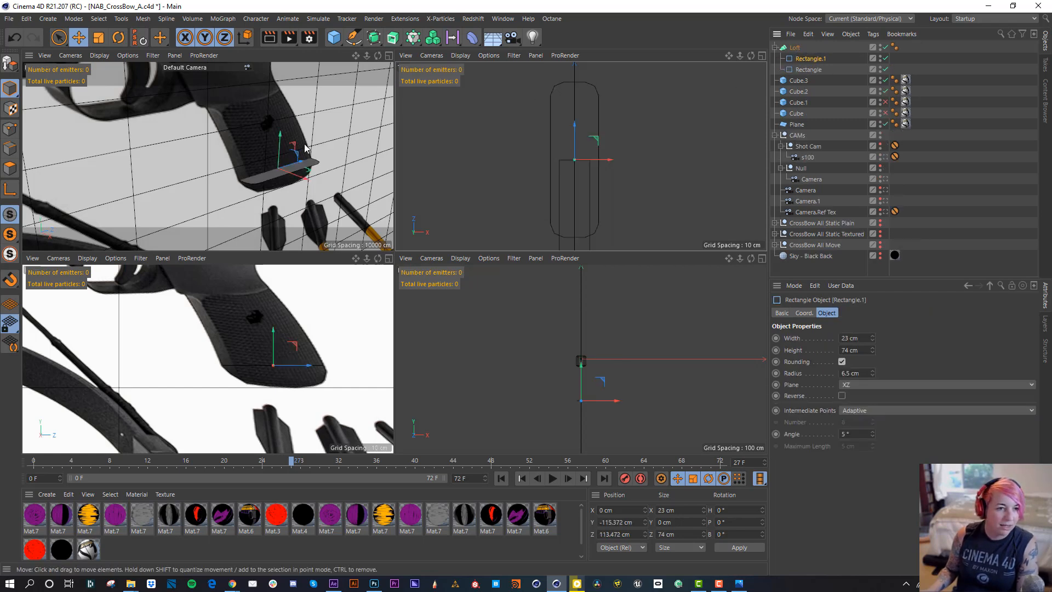
{"action": "left_click_drag", "start_coordinate": [276, 144], "coordinate": [275, 111]}
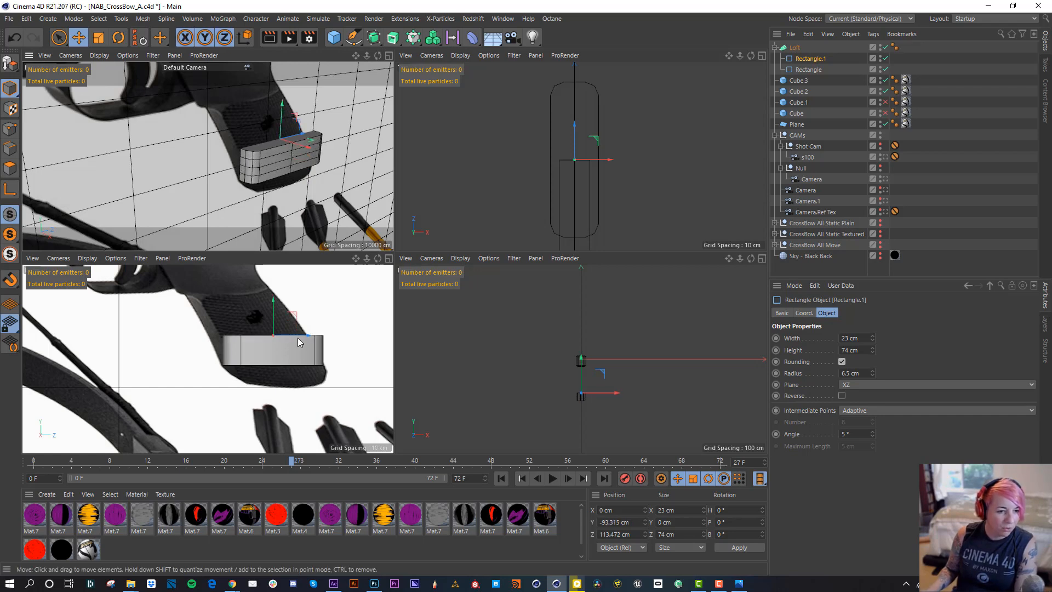
Shift the second profile along the grip and add a third, 70 cm high, at about Y -76.4 cm and Z 90.9 cm.
{"action": "left_click_drag", "start_coordinate": [299, 336], "coordinate": [253, 284]}
{"action": "key", "text": "ctrl+c"}
{"action": "key", "text": "ctrl+v"}
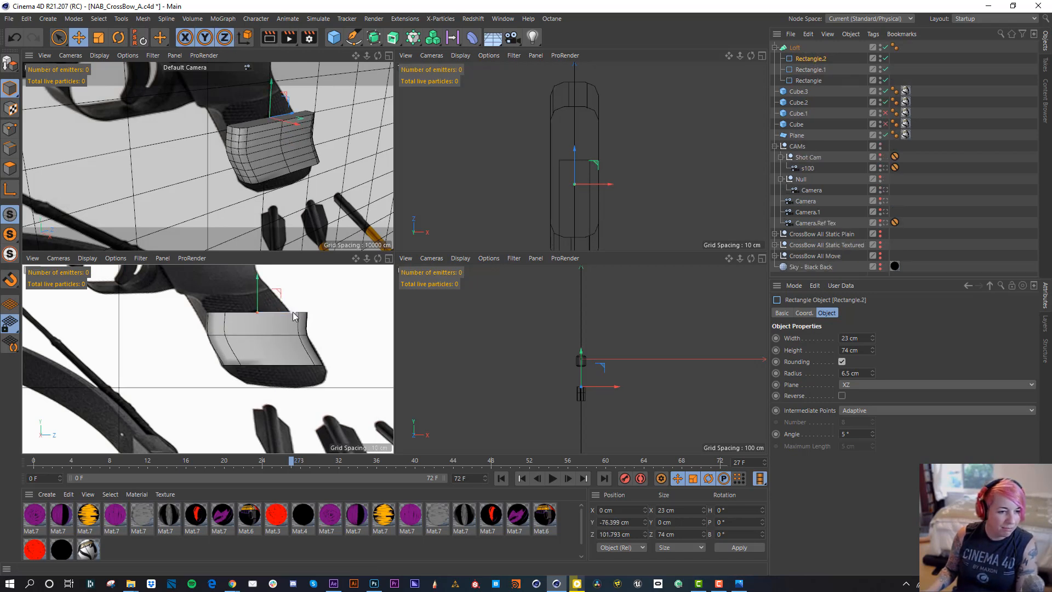
{"action": "left_click_drag", "start_coordinate": [294, 312], "coordinate": [274, 311]}
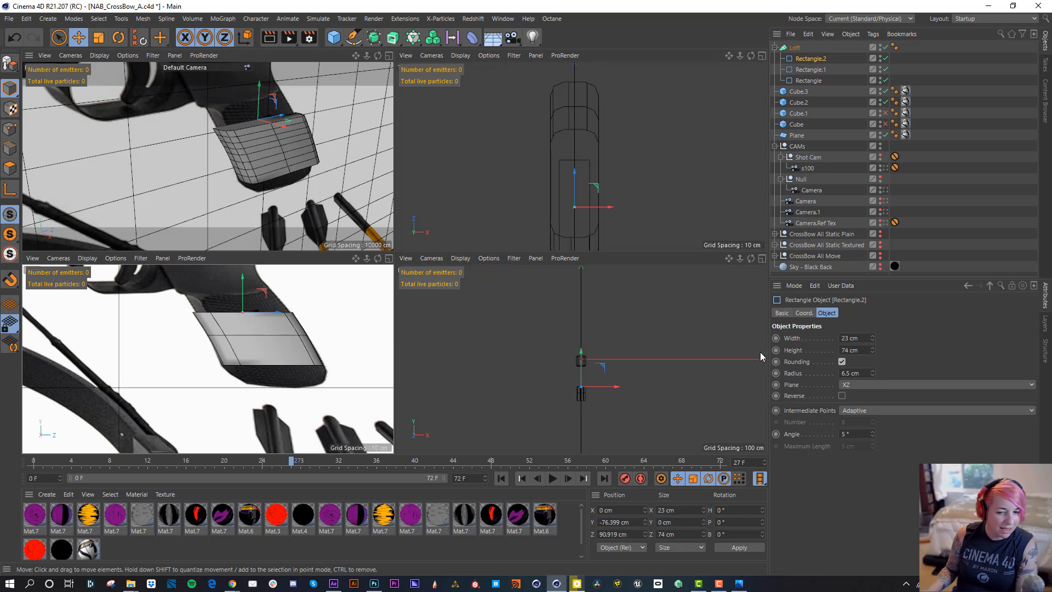
{"action": "left_click_drag", "start_coordinate": [874, 347], "coordinate": [874, 351]}
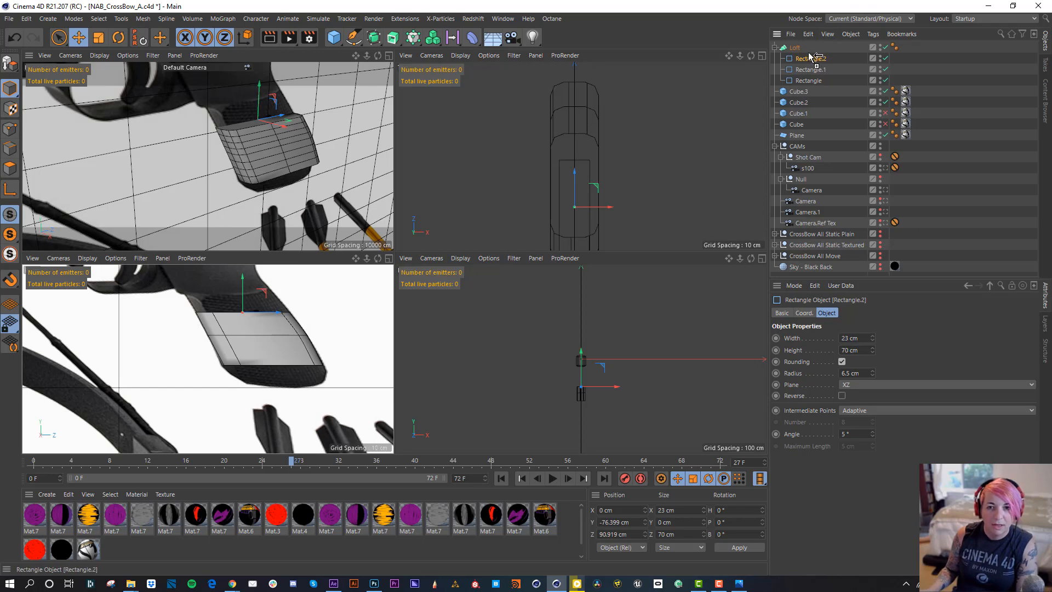
Duplicate the third profile up to the top of the textured grip, about Y -61.5 cm and Z 79.6 cm, with a 67 cm height.
{"action": "left_click_drag", "start_coordinate": [810, 57], "coordinate": [810, 53], "text": "ctrl"}
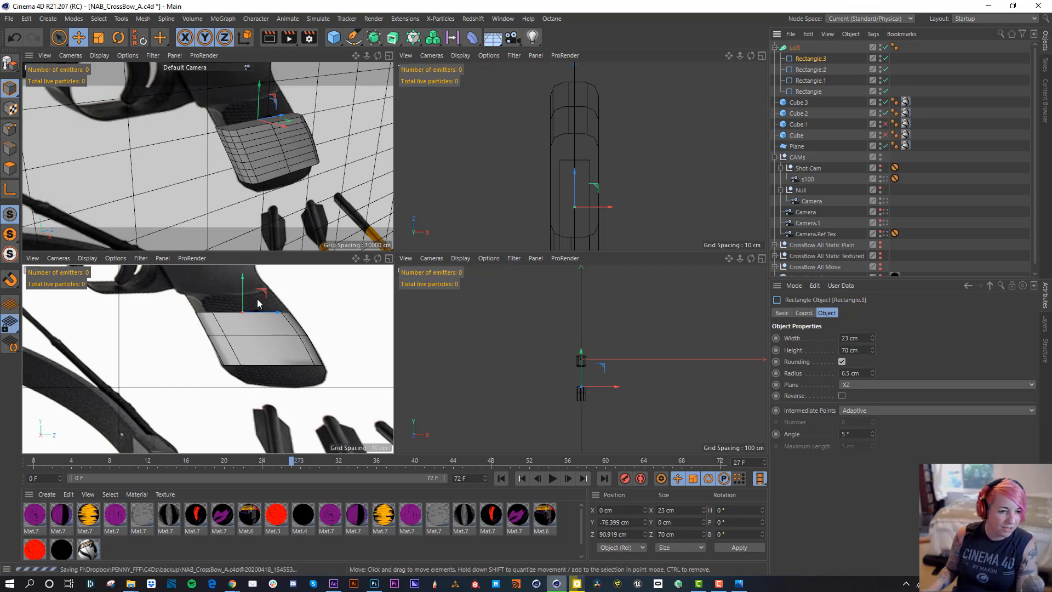
{"action": "left_click_drag", "start_coordinate": [258, 303], "coordinate": [245, 278]}
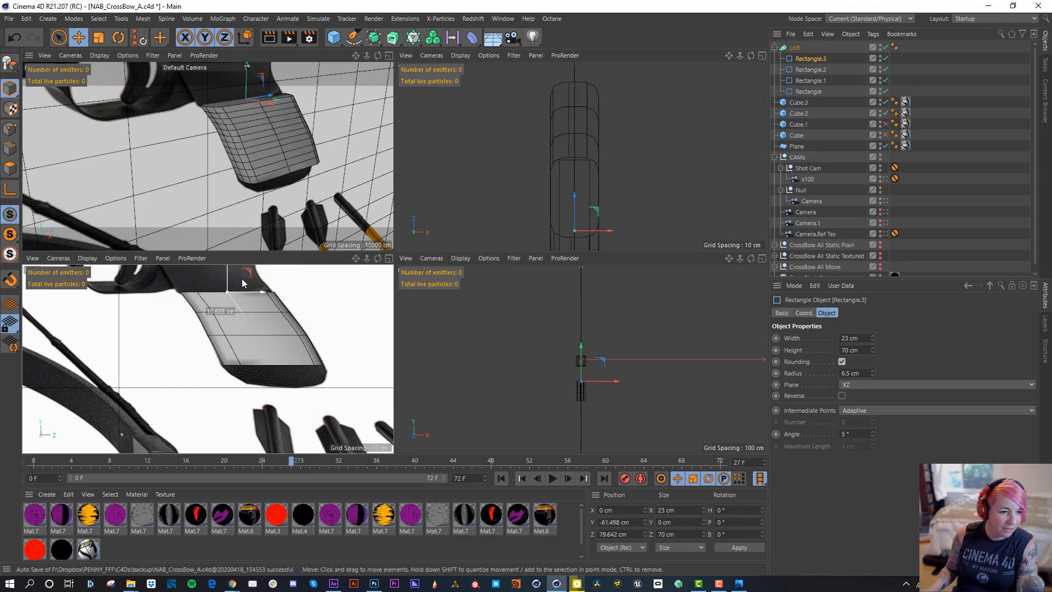
{"action": "left_click", "coordinate": [873, 339]}
{"action": "left_click", "coordinate": [872, 339]}
{"action": "left_click", "coordinate": [873, 337]}
{"action": "left_click", "coordinate": [872, 336]}
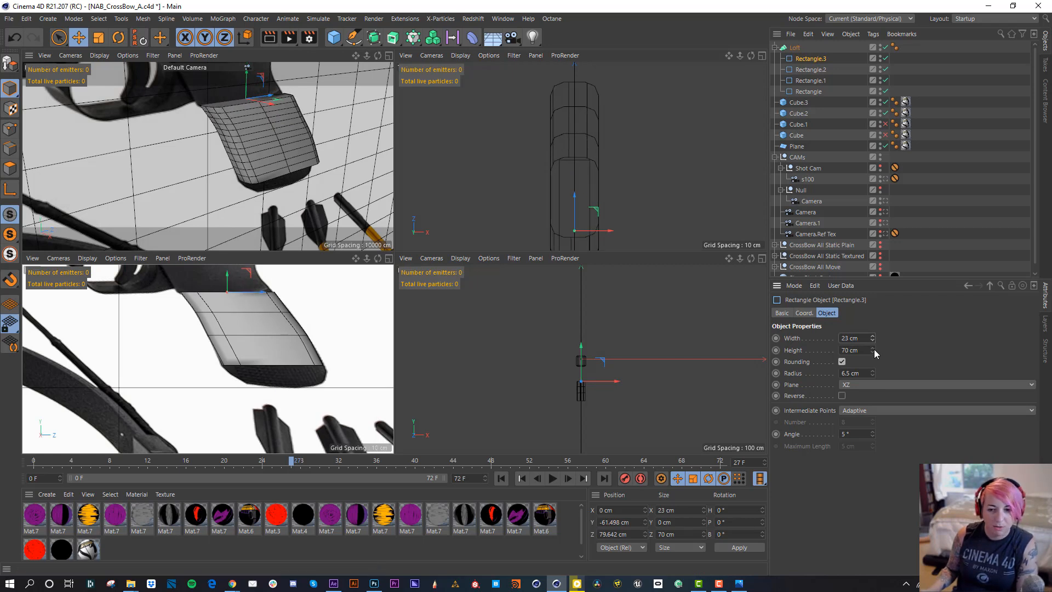
{"action": "left_click", "coordinate": [873, 352]}
{"action": "left_click", "coordinate": [873, 352]}
{"action": "left_click", "coordinate": [872, 352]}
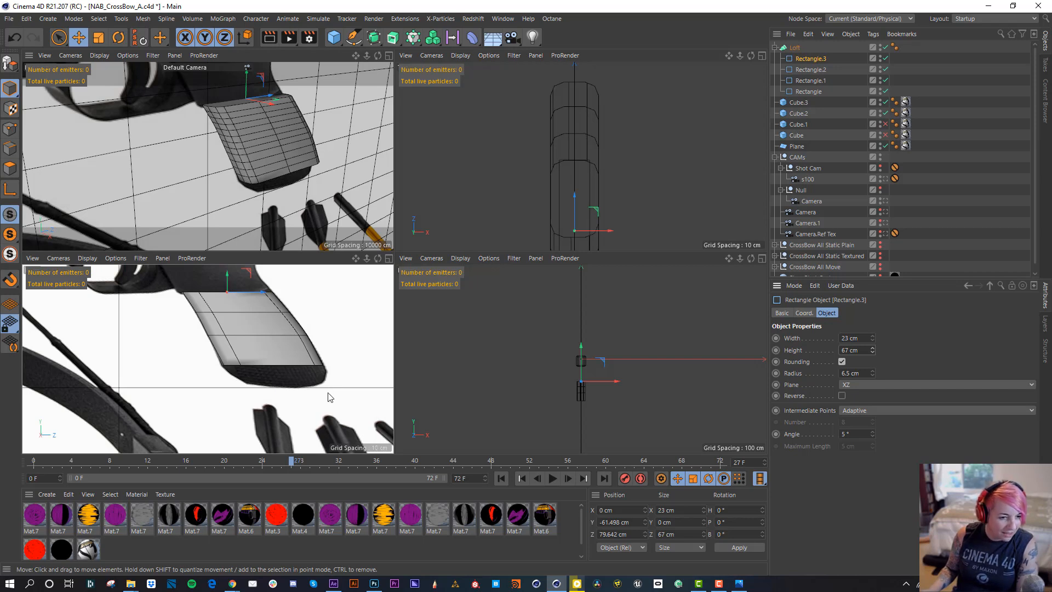
Duplicate the lowest profile as the loft's end, lower it to about Y -119.8 cm and scale it to about 20.3 by 65.2 cm.
{"action": "left_click", "coordinate": [811, 92]}
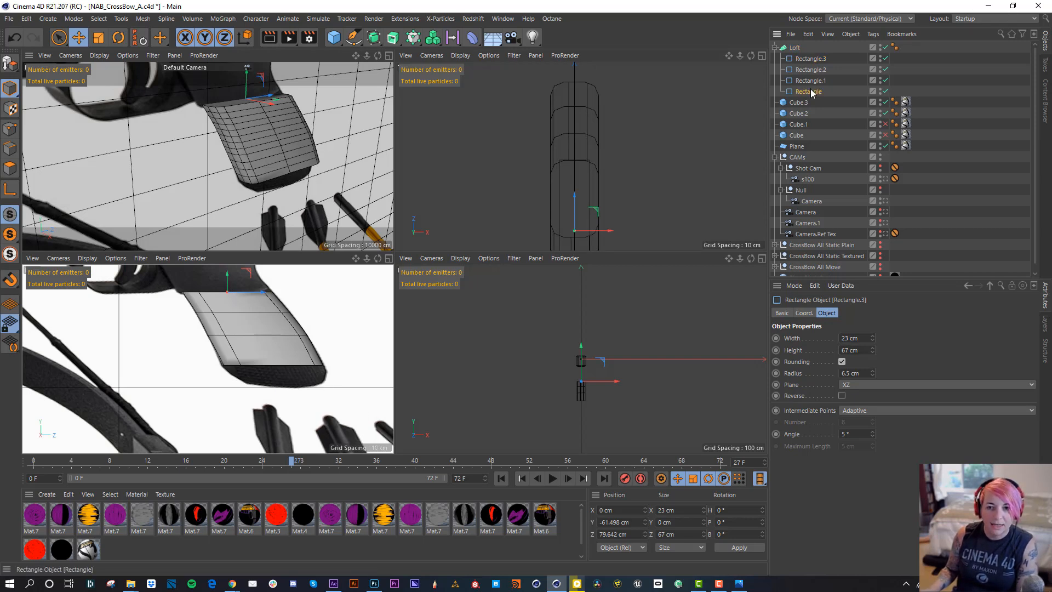
{"action": "left_click_drag", "start_coordinate": [811, 95], "coordinate": [813, 100], "text": "ctrl"}
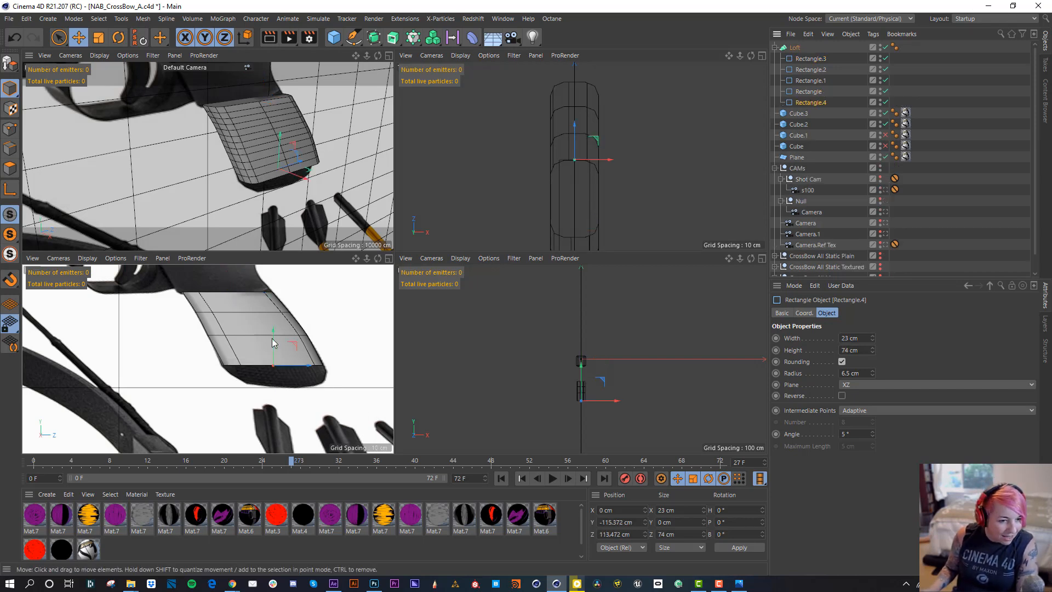
{"action": "left_click_drag", "start_coordinate": [274, 343], "coordinate": [273, 350]}
{"action": "key", "text": "t"}
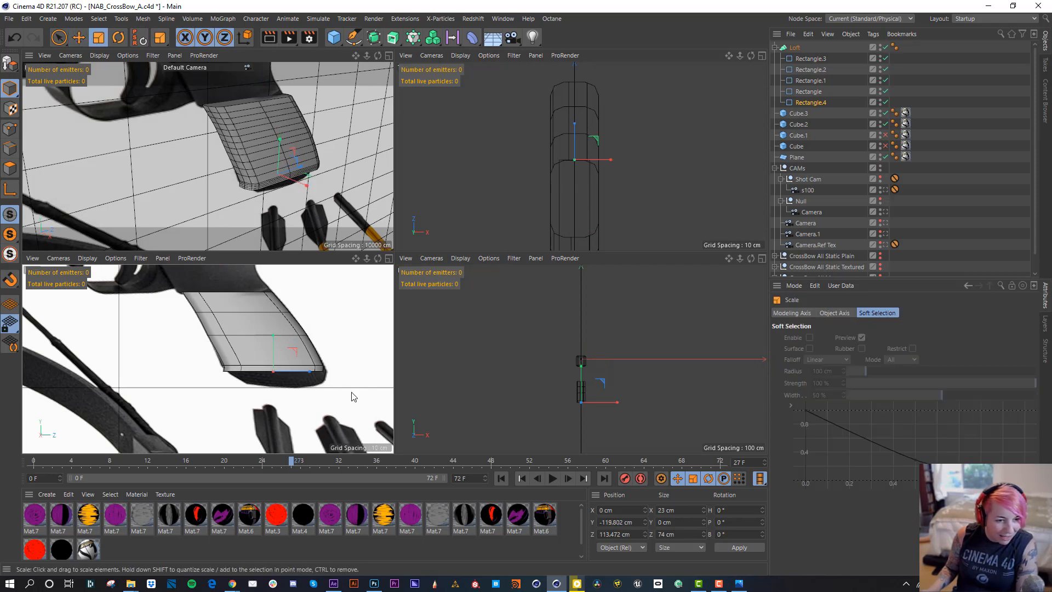
{"action": "left_click_drag", "start_coordinate": [352, 397], "coordinate": [255, 389]}
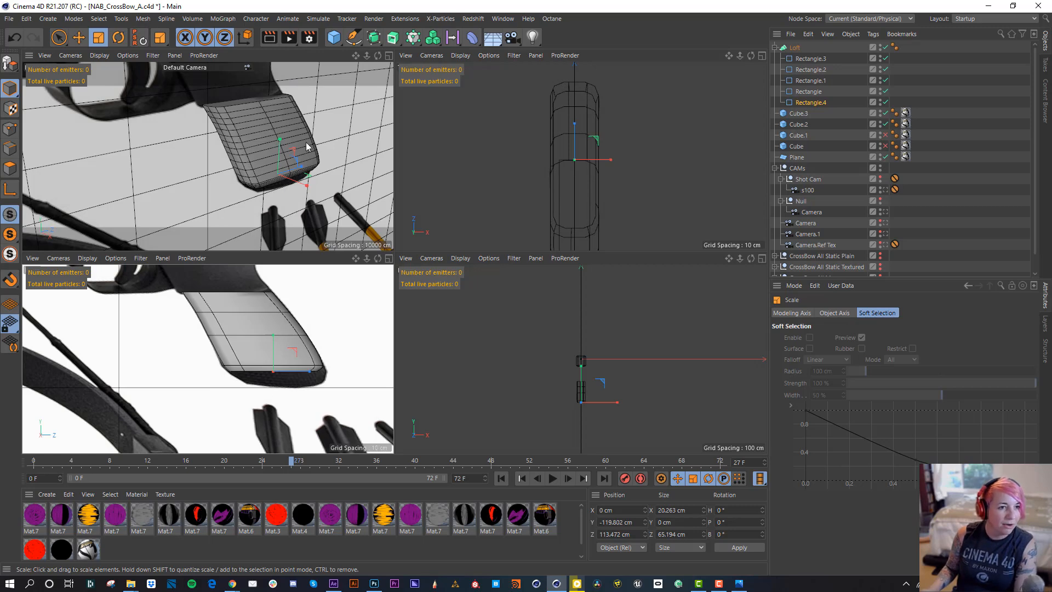
Duplicate the loft's top profile in place, enlarged to 24.84 by 72.36 cm with a 2 cm corner radius.
{"action": "middle_click_drag", "start_coordinate": [251, 344], "coordinate": [252, 390], "text": "alt"}
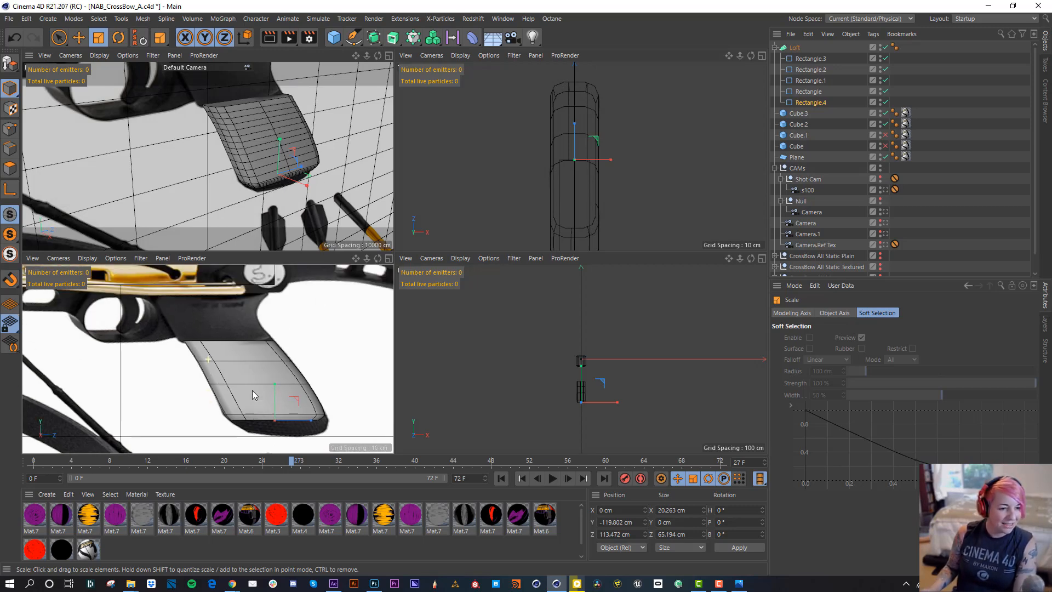
{"action": "left_click_drag", "start_coordinate": [267, 93], "coordinate": [288, 217], "text": "alt"}
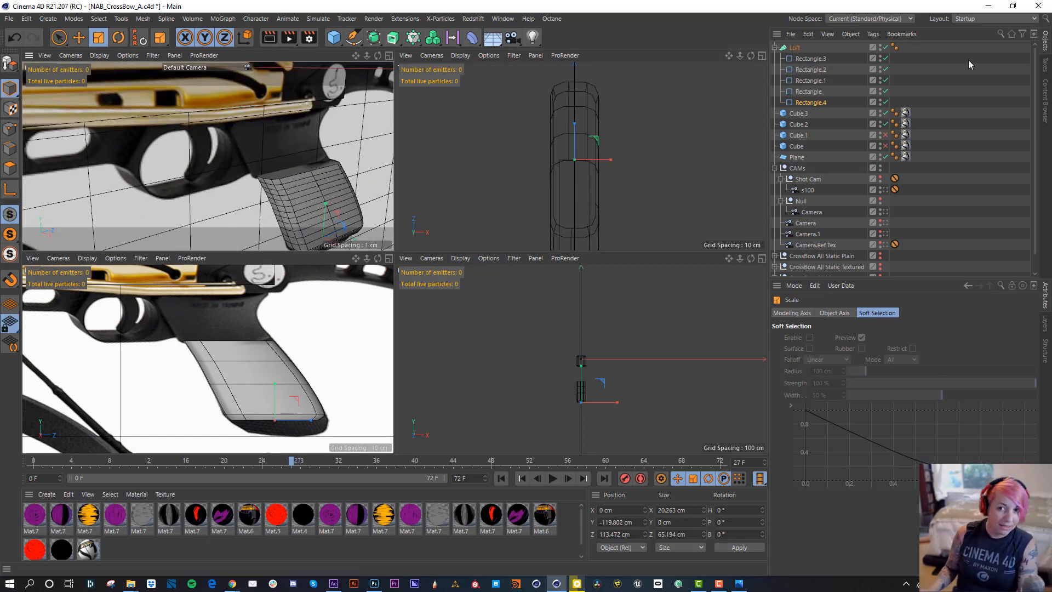
{"action": "left_click", "coordinate": [353, 41]}
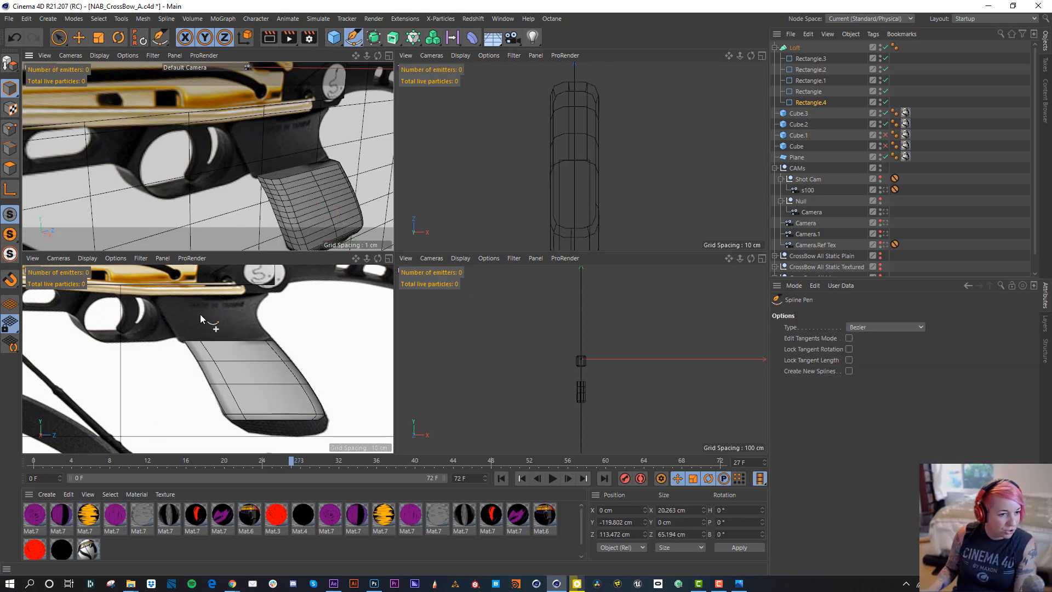
{"action": "middle_click_drag", "start_coordinate": [179, 320], "coordinate": [256, 339], "text": "alt"}
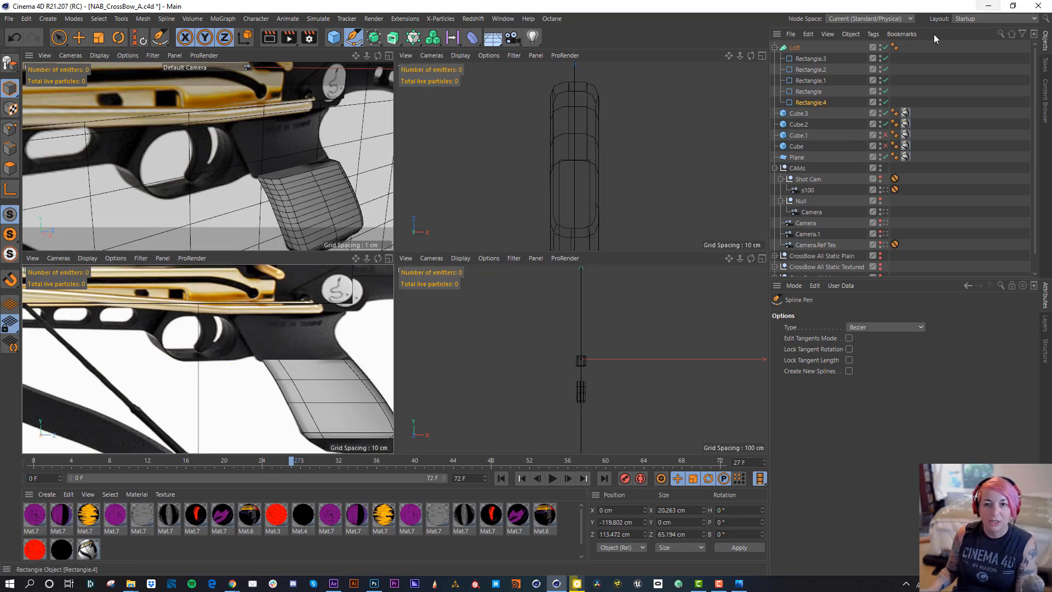
{"action": "left_click", "coordinate": [807, 59]}
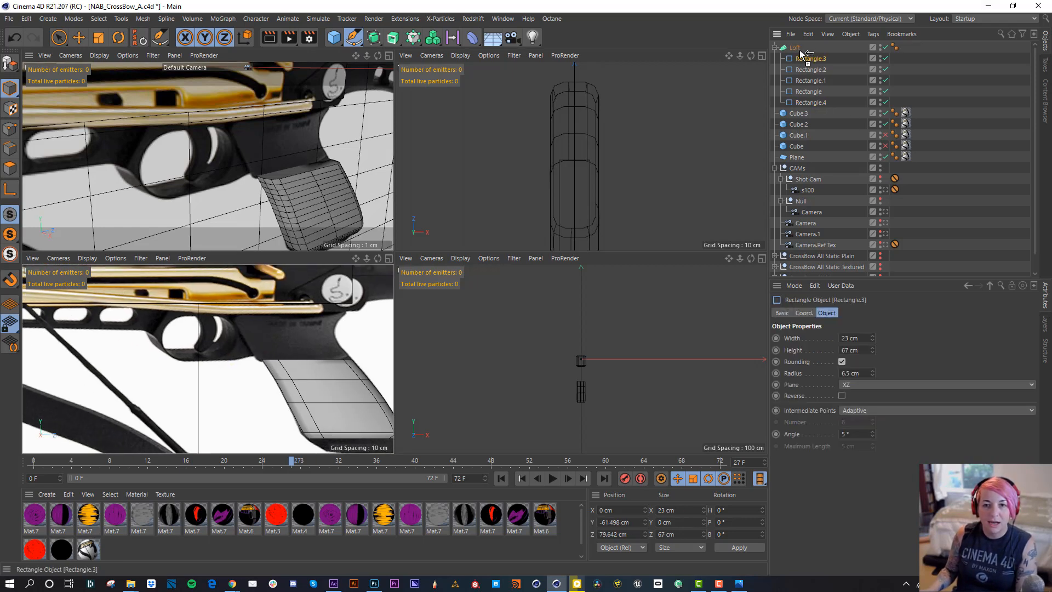
{"action": "left_click_drag", "start_coordinate": [802, 53], "coordinate": [803, 54], "text": "ctrl"}
{"action": "key", "text": "e"}
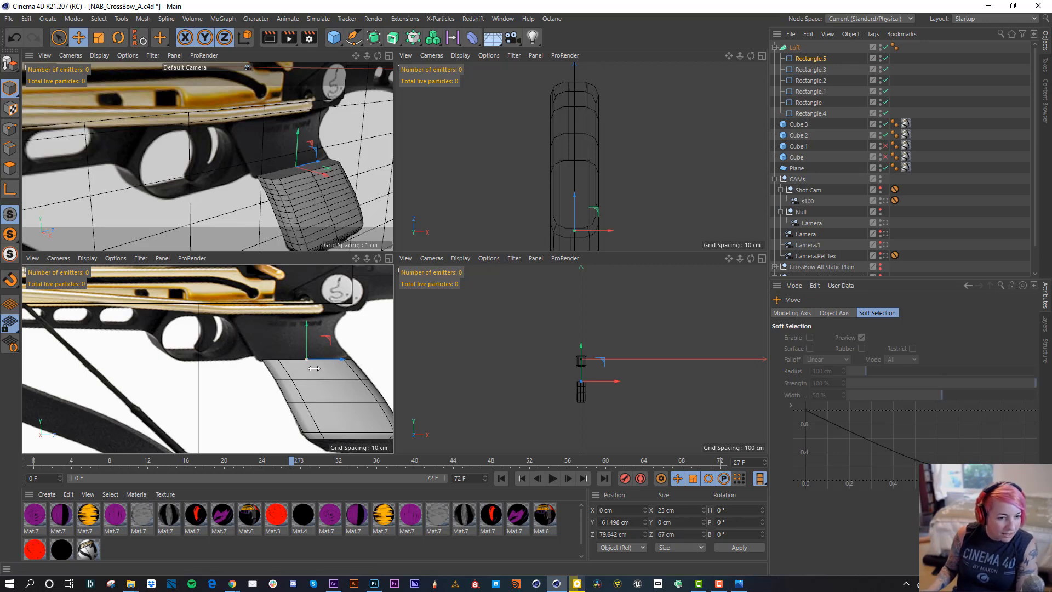
{"action": "key", "text": "t"}
{"action": "left_click_drag", "start_coordinate": [317, 370], "coordinate": [363, 372]}
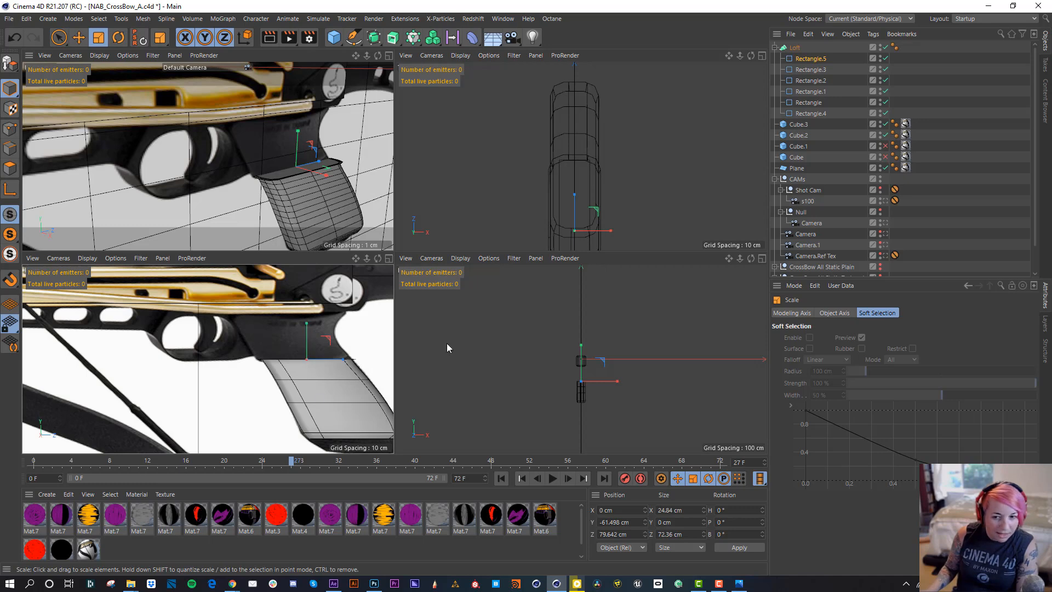
{"action": "left_click", "coordinate": [816, 59]}
{"action": "left_click_drag", "start_coordinate": [872, 373], "coordinate": [873, 405]}
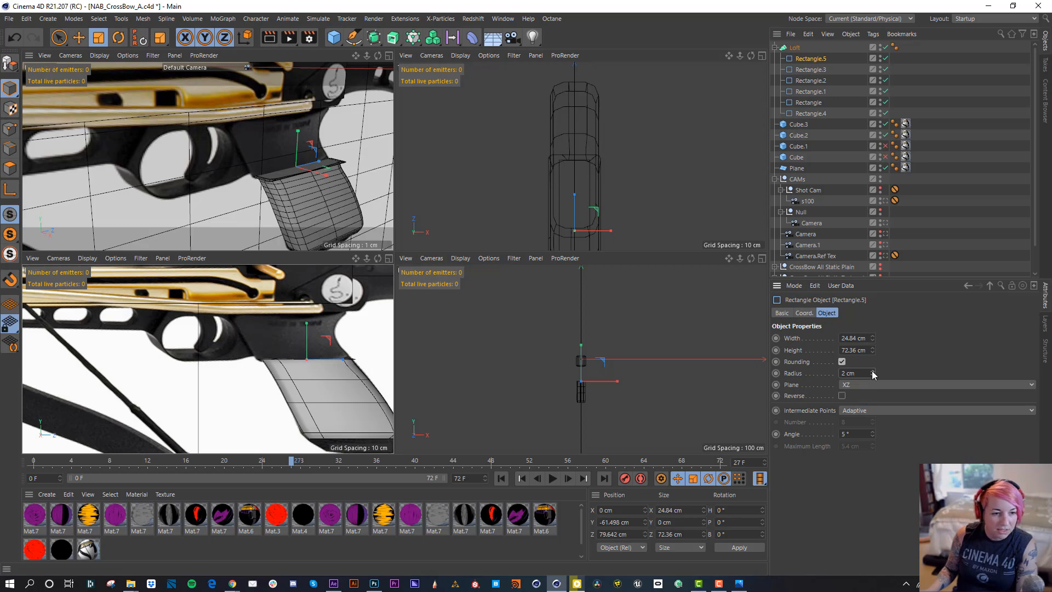
Duplicate the enlarged profile up to about Y -49.8 cm and Z 69.6 cm, and set its height to 69.36 cm.
{"action": "left_click_drag", "start_coordinate": [820, 61], "coordinate": [803, 51], "text": "ctrl"}
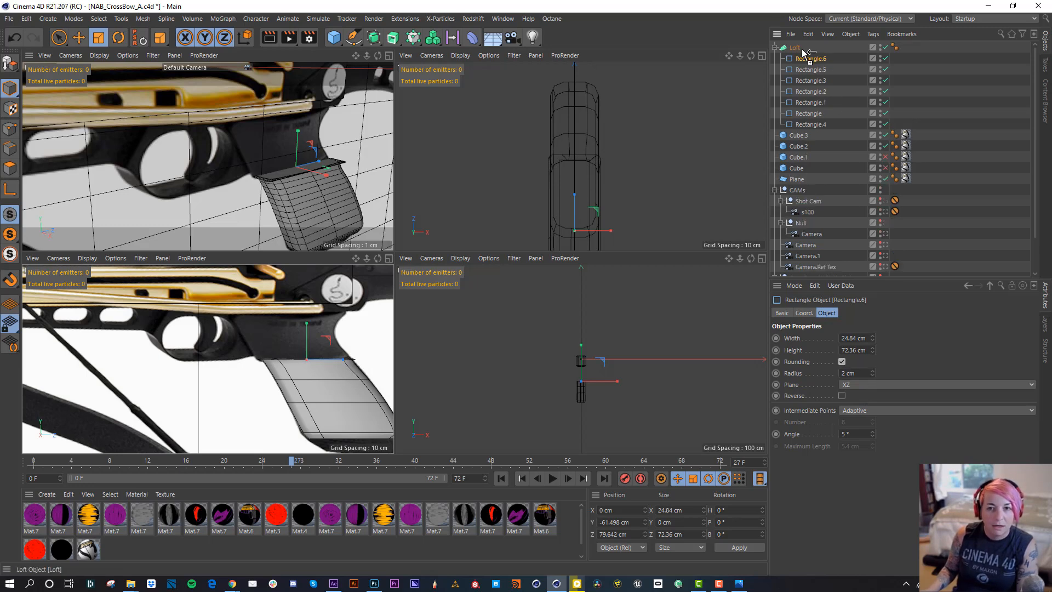
{"action": "key", "text": "e"}
{"action": "left_click_drag", "start_coordinate": [341, 340], "coordinate": [327, 320]}
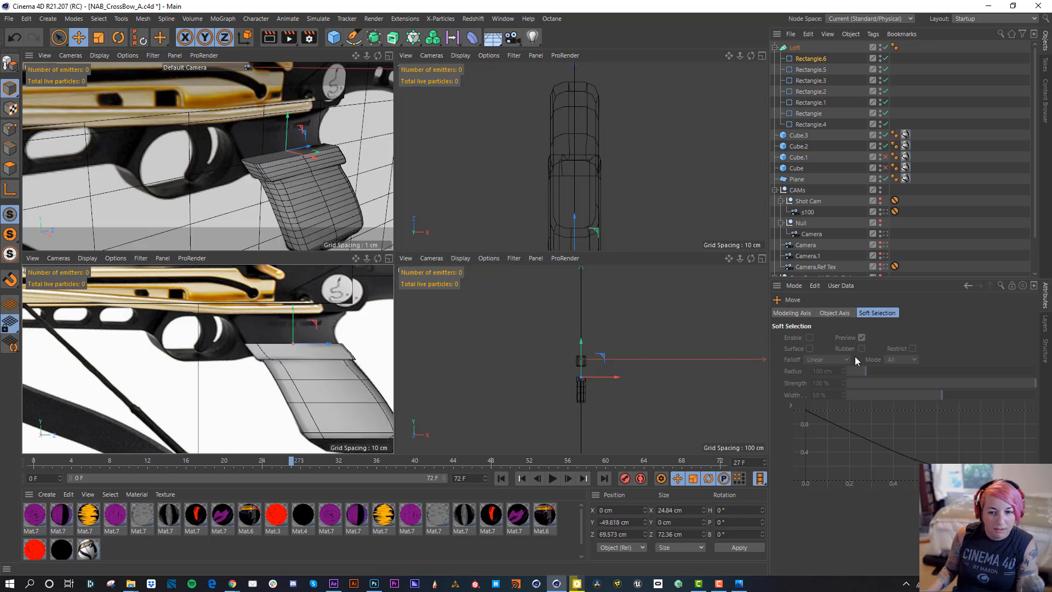
{"action": "left_click", "coordinate": [813, 59]}
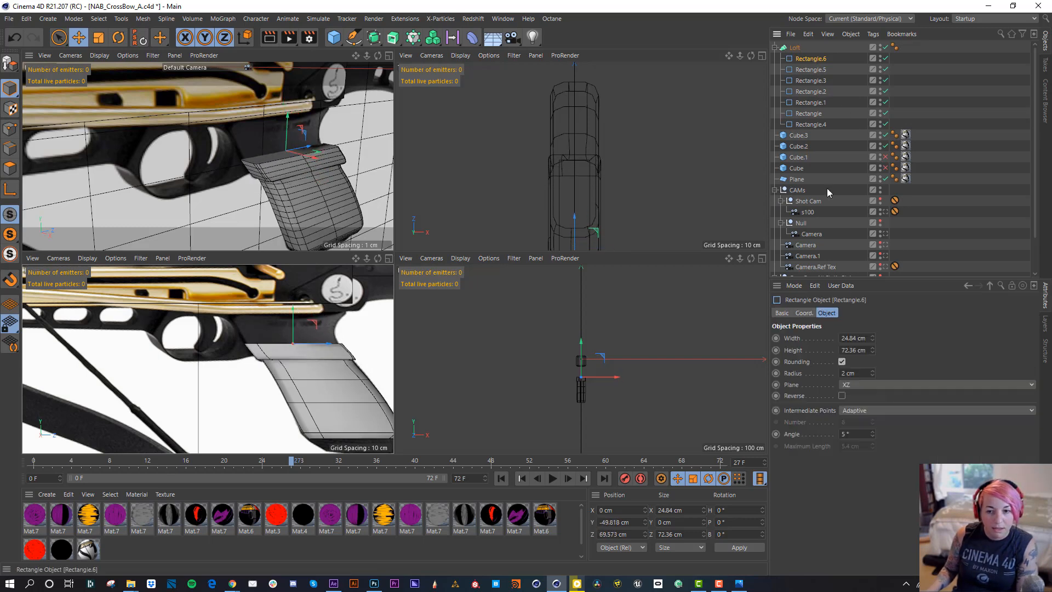
{"action": "left_click", "coordinate": [872, 352]}
{"action": "left_click", "coordinate": [872, 352]}
{"action": "left_click", "coordinate": [872, 352]}
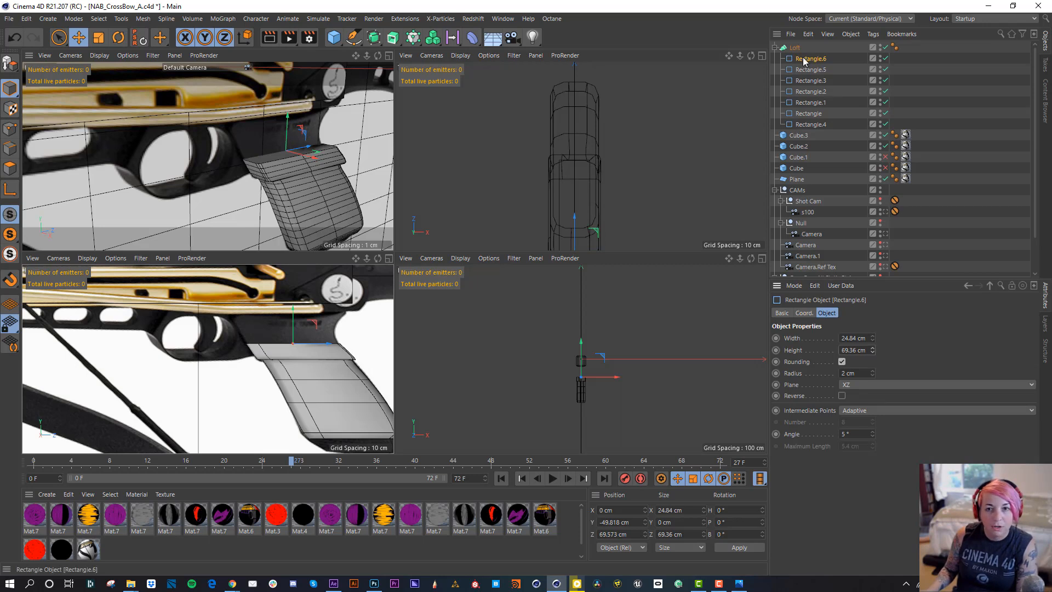
Duplicate the loft's top profile upward twice, placing the upper copy at about Y -28.1 cm and Z 64.3 cm with a height of 85.36 cm.
{"action": "left_click_drag", "start_coordinate": [800, 51], "coordinate": [800, 50], "text": "ctrl"}
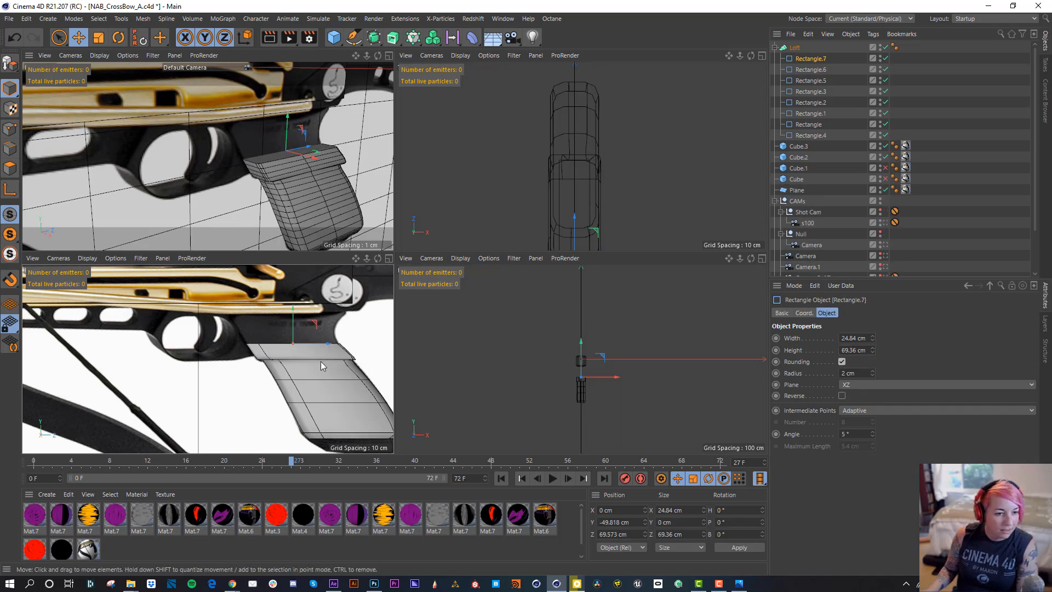
{"action": "left_click_drag", "start_coordinate": [321, 360], "coordinate": [317, 351]}
{"action": "left_click_drag", "start_coordinate": [801, 52], "coordinate": [801, 52], "text": "ctrl"}
{"action": "left_click_drag", "start_coordinate": [312, 413], "coordinate": [310, 397]}
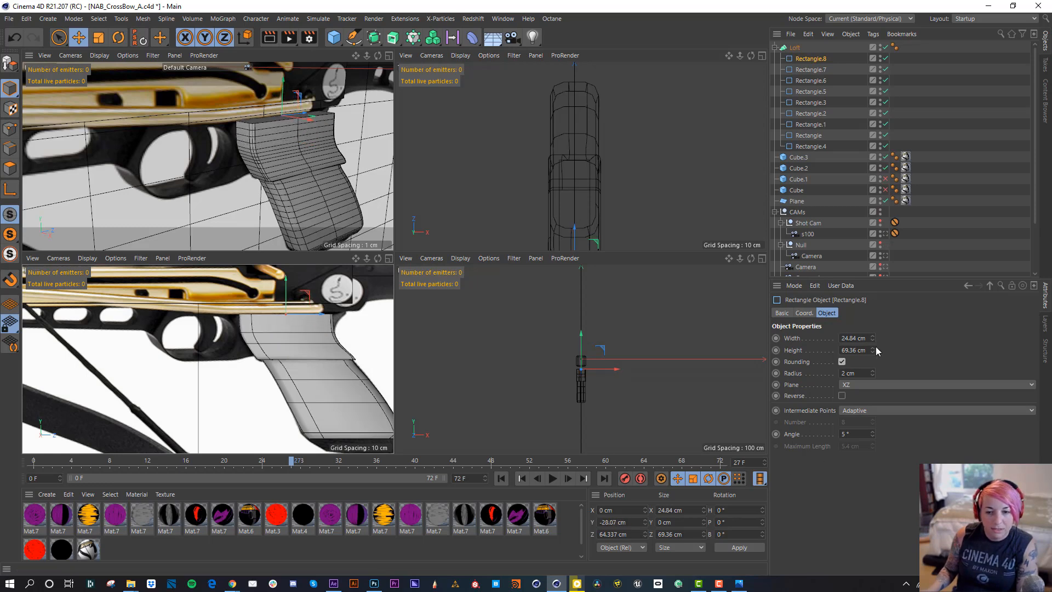
{"action": "left_click_drag", "start_coordinate": [872, 350], "coordinate": [872, 332]}
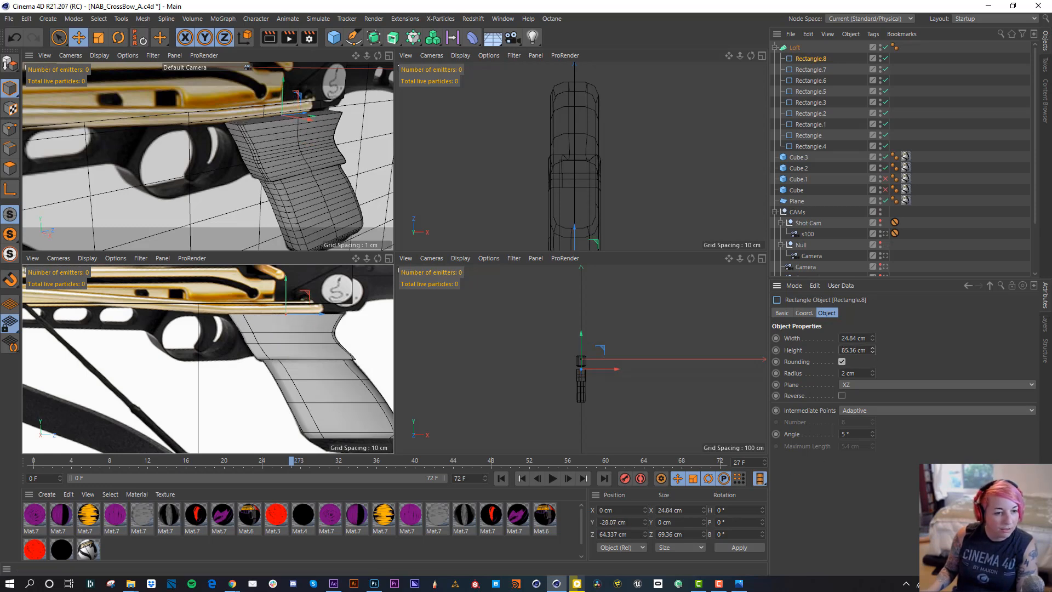
Copy the camera-mapped material tag from Cube.3 to the Loft, checking the textured grip with the reference plane hidden before showing it again.
{"action": "left_click_drag", "start_coordinate": [344, 129], "coordinate": [350, 194], "text": "alt"}
{"action": "left_click", "coordinate": [885, 200]}
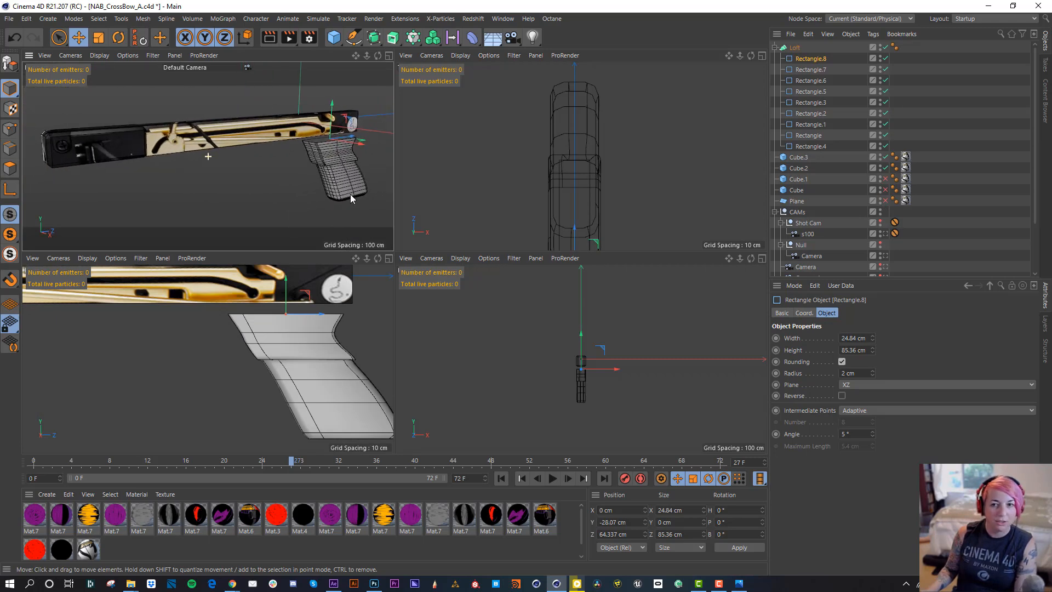
{"action": "left_click_drag", "start_coordinate": [905, 156], "coordinate": [902, 111], "text": "ctrl"}
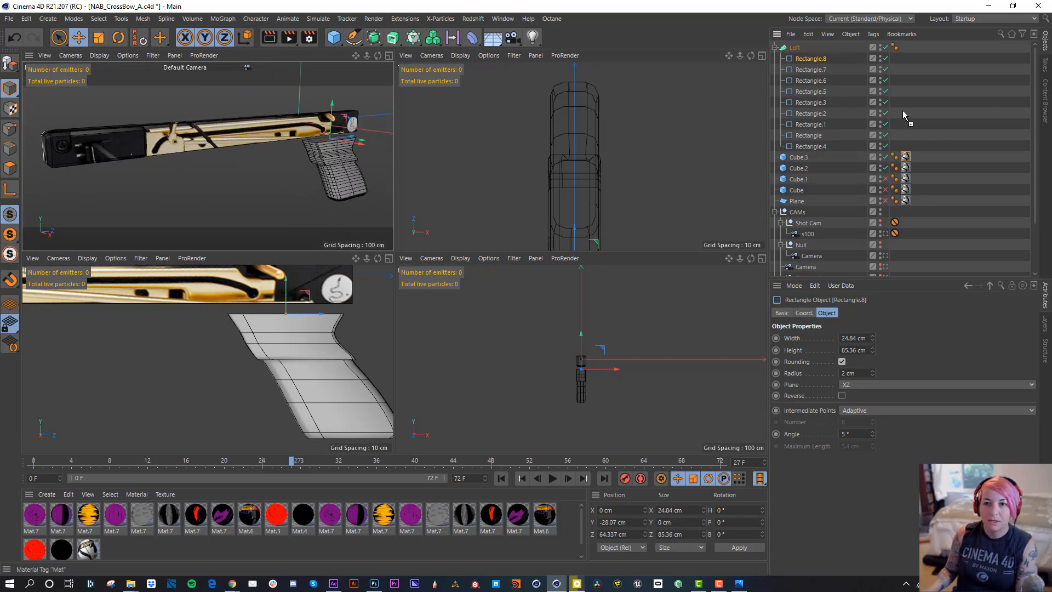
{"action": "left_click_drag", "start_coordinate": [902, 50], "coordinate": [903, 49], "text": "ctrl"}
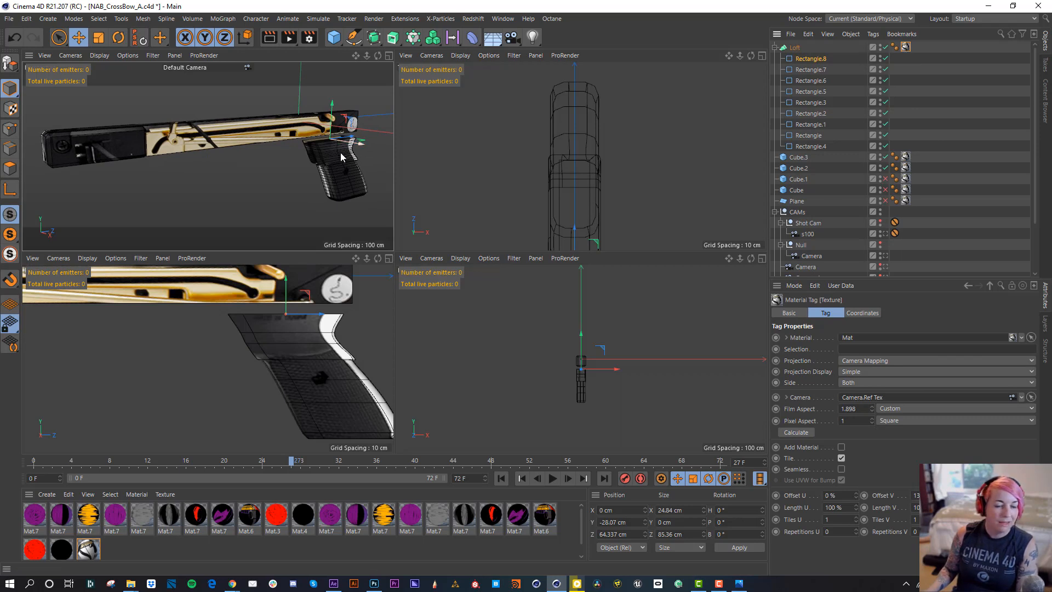
{"action": "left_click_drag", "start_coordinate": [365, 166], "coordinate": [336, 150], "text": "alt"}
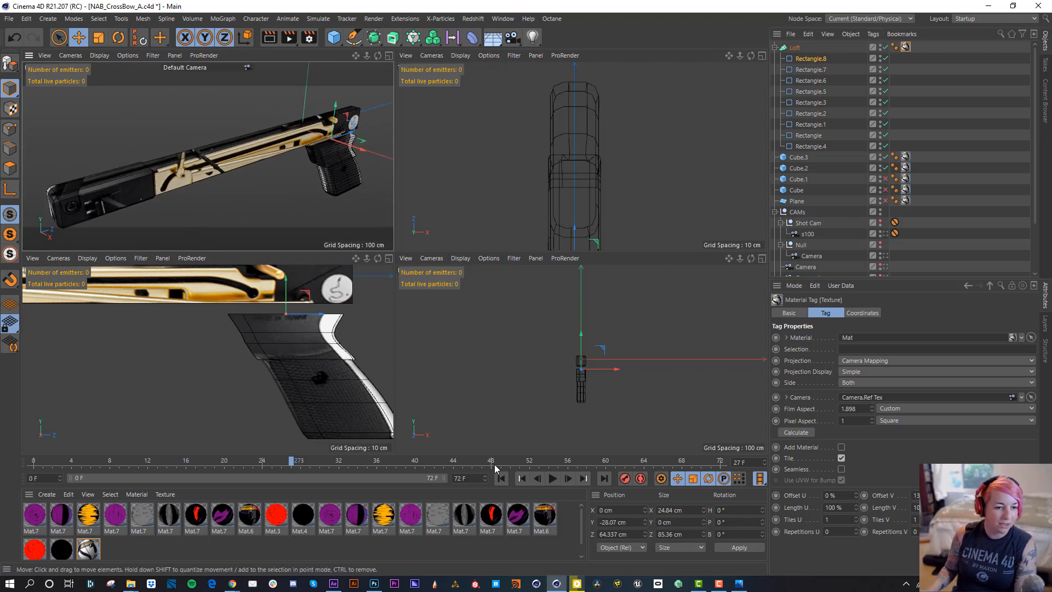
{"action": "left_click", "coordinate": [885, 201]}
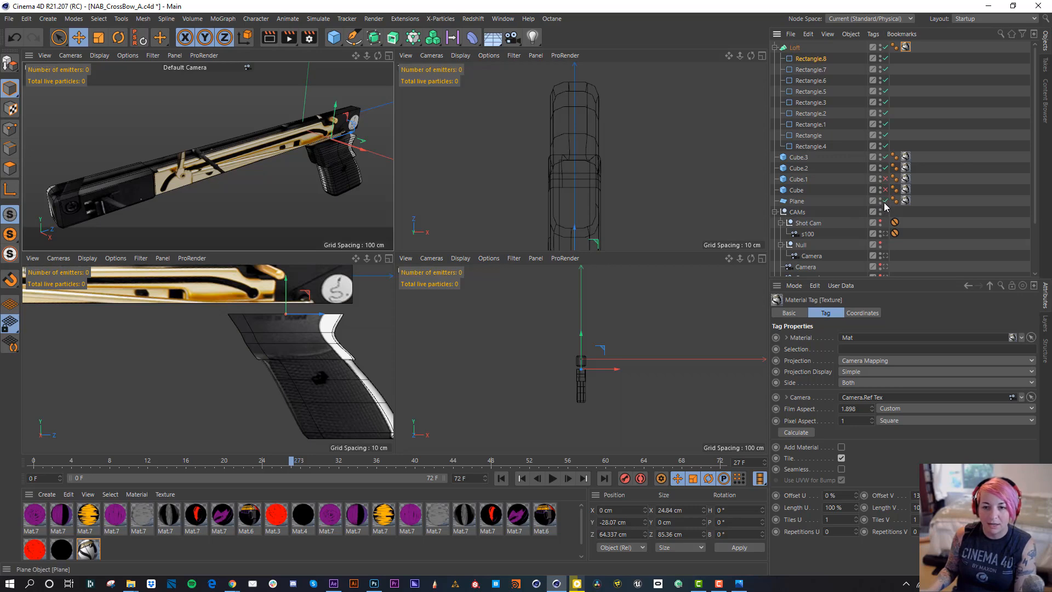
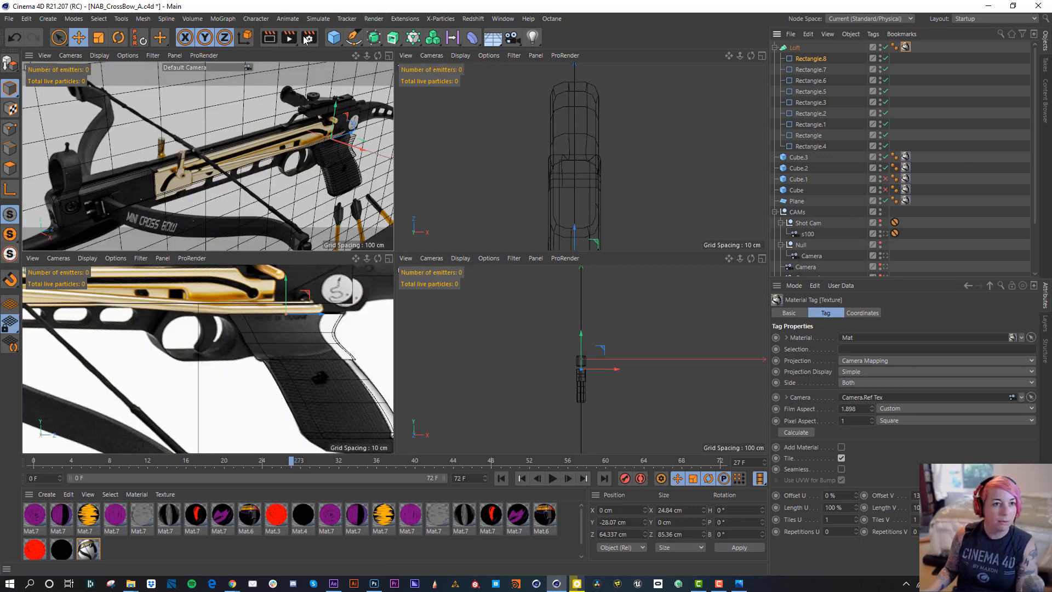
Draw a Bezier spline with the Spline Pen around the outer edge of the trigger guard, between the grip and the crossbow body.
{"action": "left_click", "coordinate": [353, 38]}
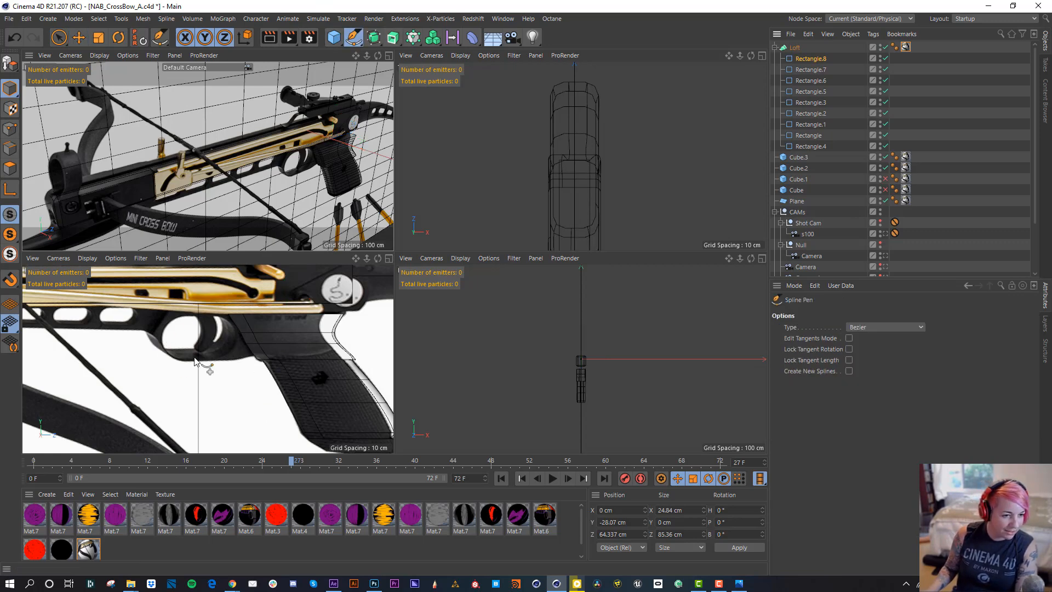
{"action": "left_click", "coordinate": [231, 359]}
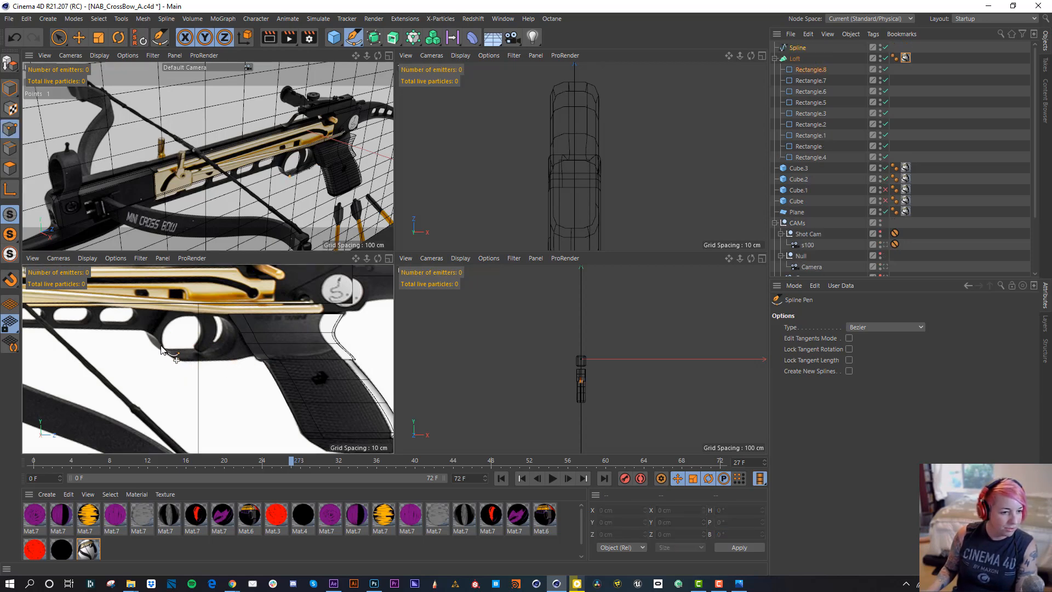
{"action": "left_click", "coordinate": [164, 308]}
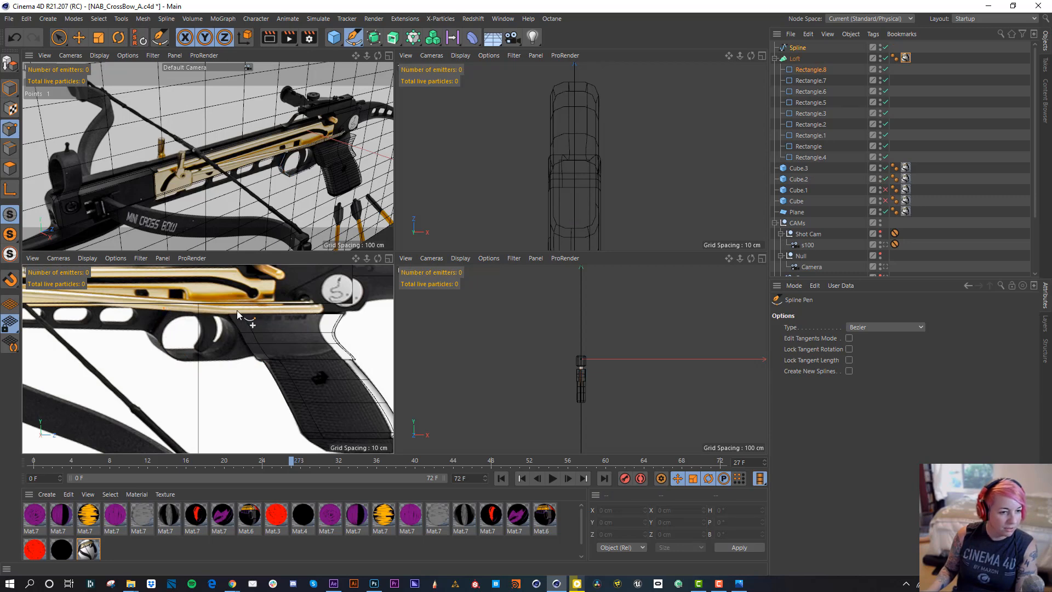
{"action": "left_click", "coordinate": [254, 355]}
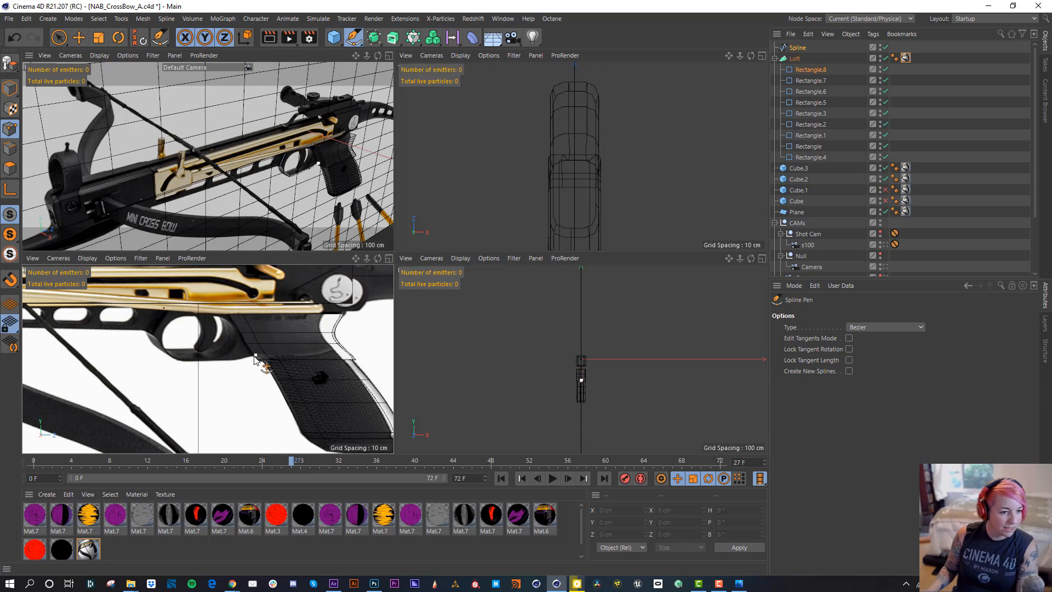
{"action": "key", "text": "v"}
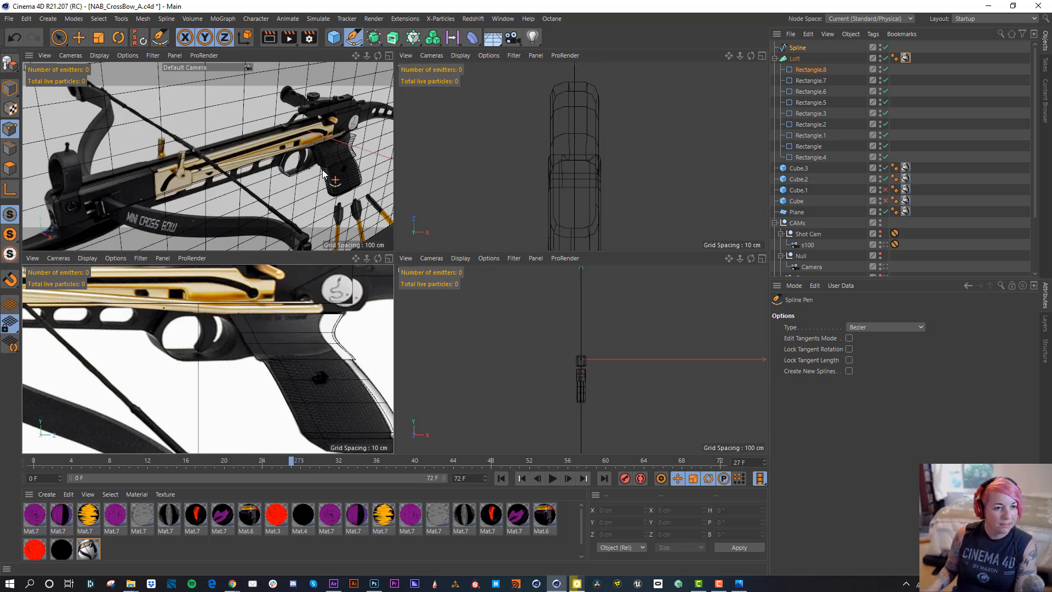
{"action": "scroll", "coordinate": [323, 174], "scroll_direction": "up", "scroll_amount": 10}
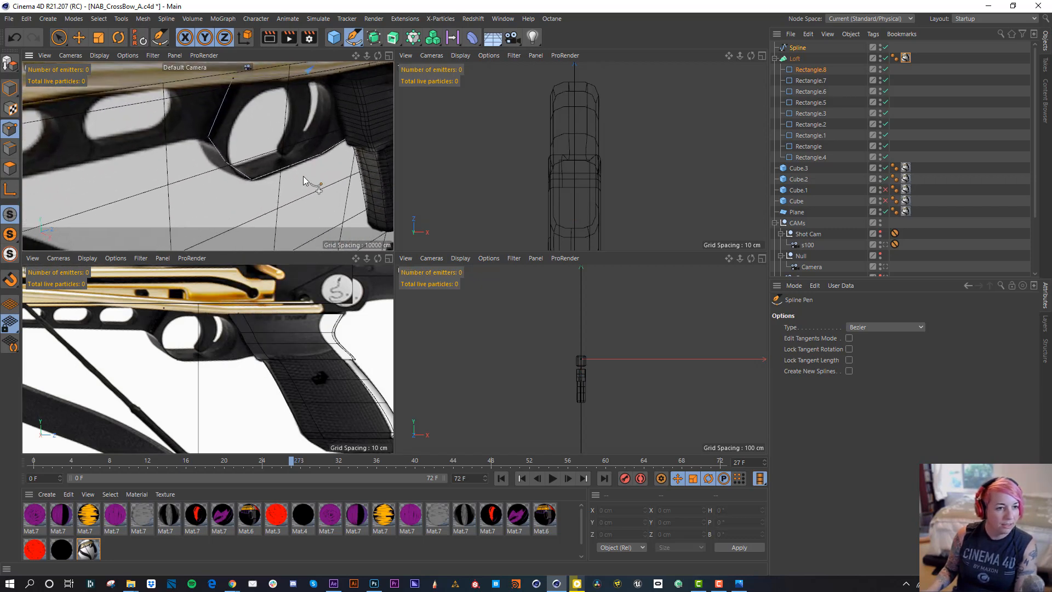
Select the spline point at the front of the trigger guard and set the Spline Pen type to Cubic.
{"action": "left_click", "coordinate": [232, 136]}
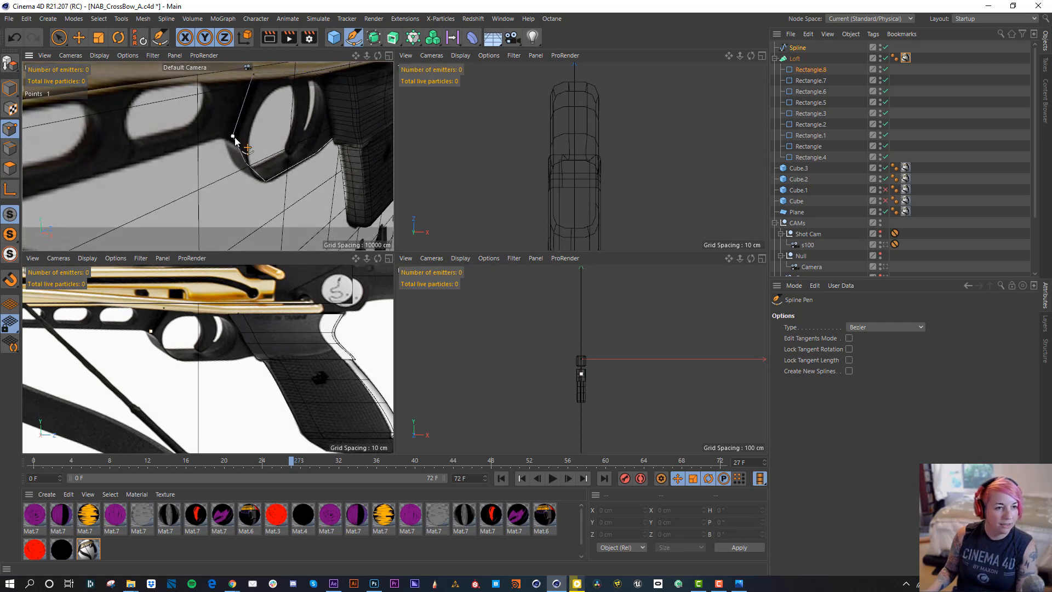
{"action": "left_click", "coordinate": [865, 328]}
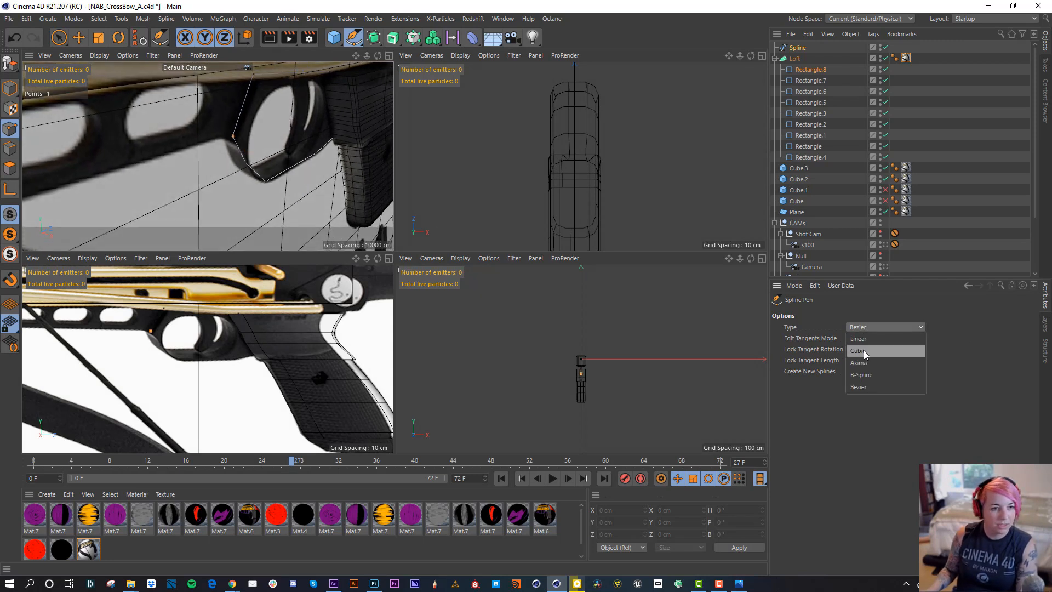
{"action": "left_click", "coordinate": [864, 350]}
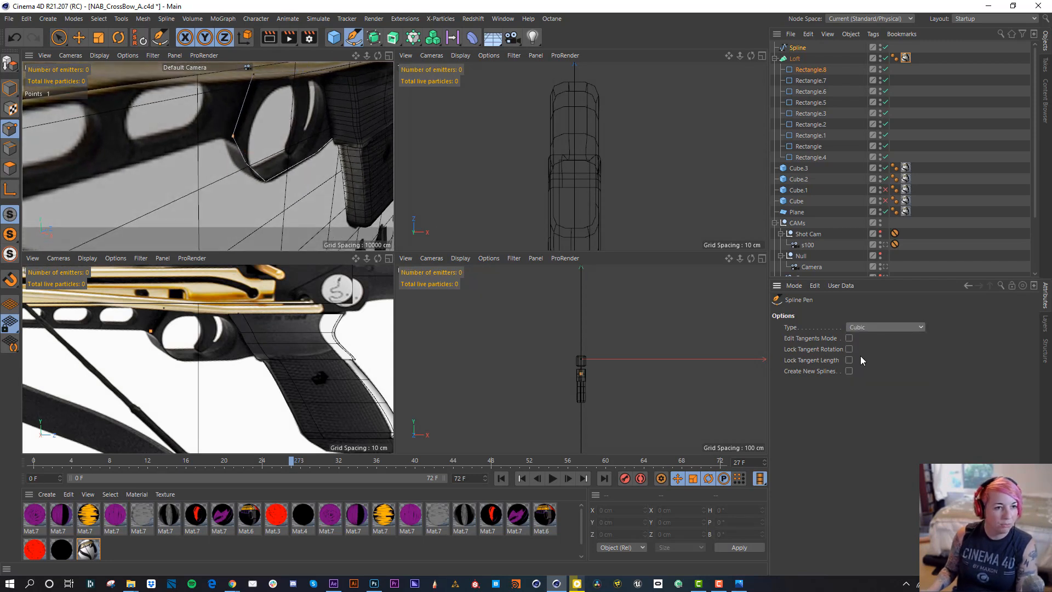
{"action": "left_click", "coordinate": [907, 327]}
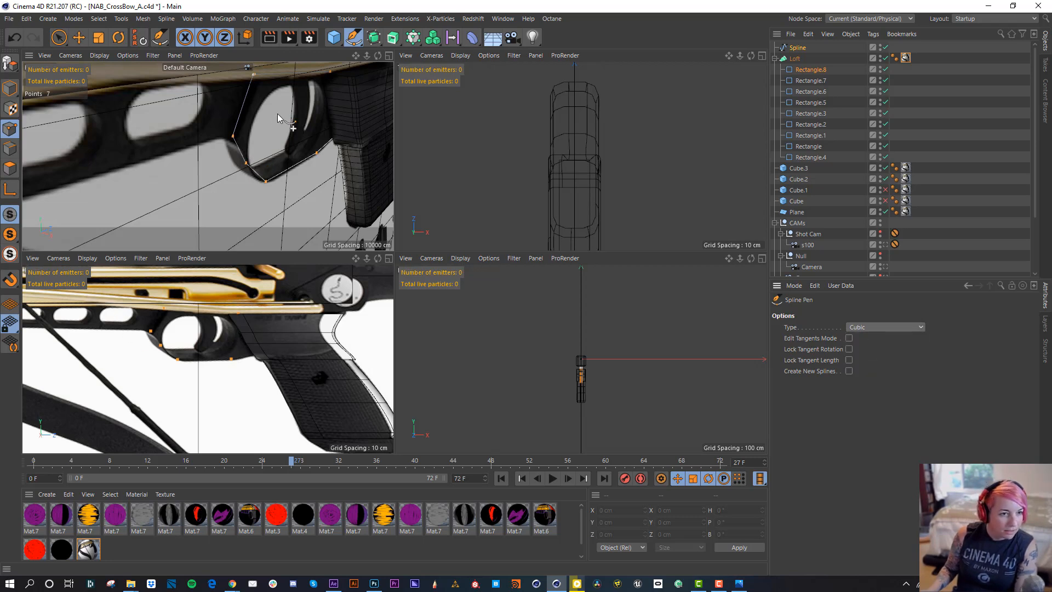
Select the three spline points along the trigger guard's lower front curve and apply Soft Interpolation to them.
{"action": "left_click", "coordinate": [10, 88]}
{"action": "left_click", "coordinate": [10, 134]}
{"action": "key", "text": "space"}
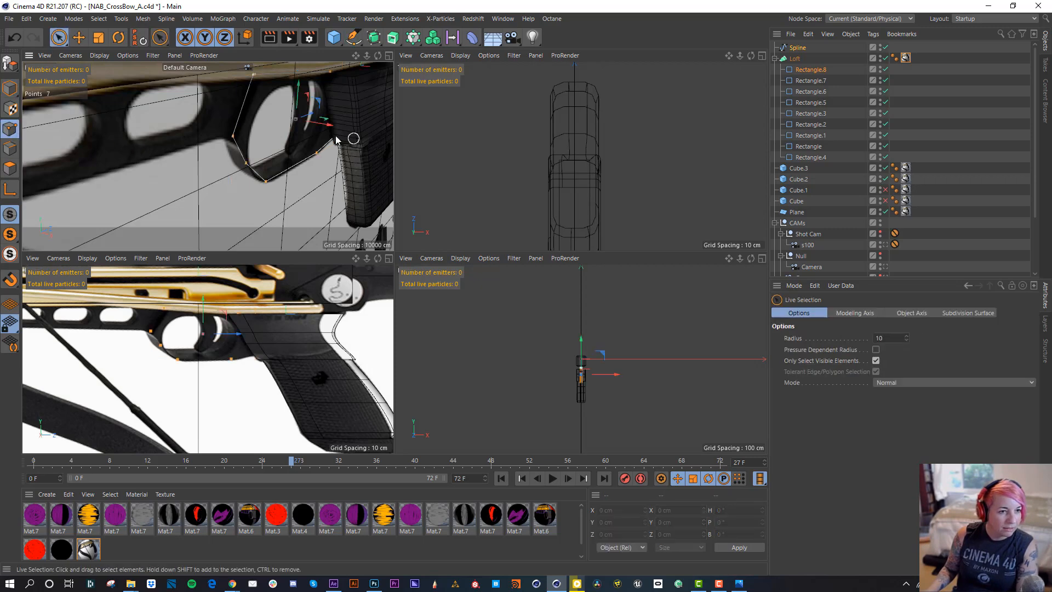
{"action": "left_click", "coordinate": [230, 130]}
{"action": "left_click", "coordinate": [233, 137]}
{"action": "left_click", "coordinate": [247, 163], "text": "shift"}
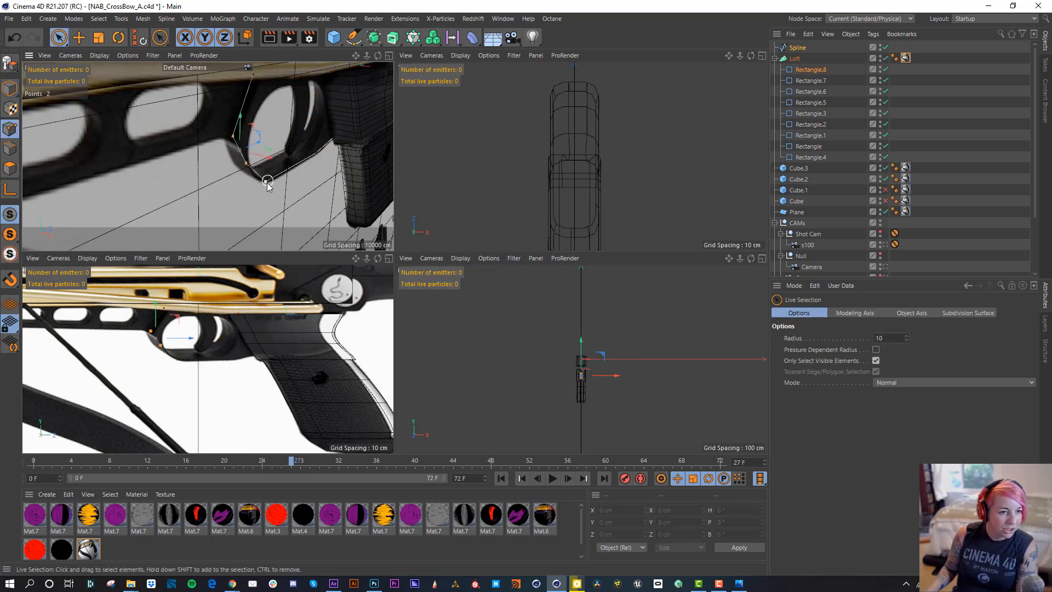
{"action": "left_click", "coordinate": [267, 182], "text": "shift"}
{"action": "right_click", "coordinate": [298, 159]}
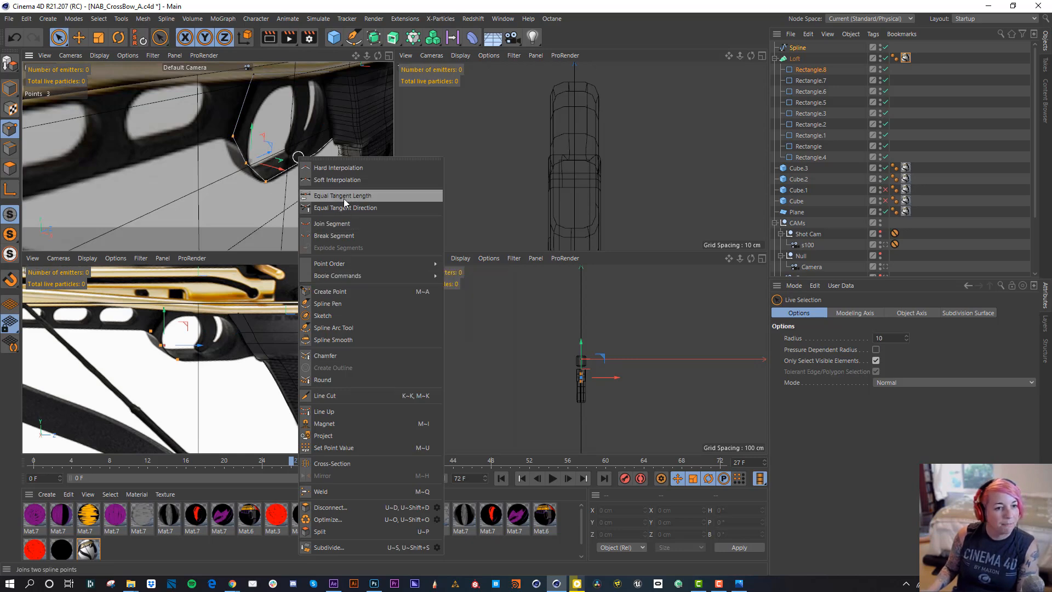
{"action": "left_click", "coordinate": [341, 180]}
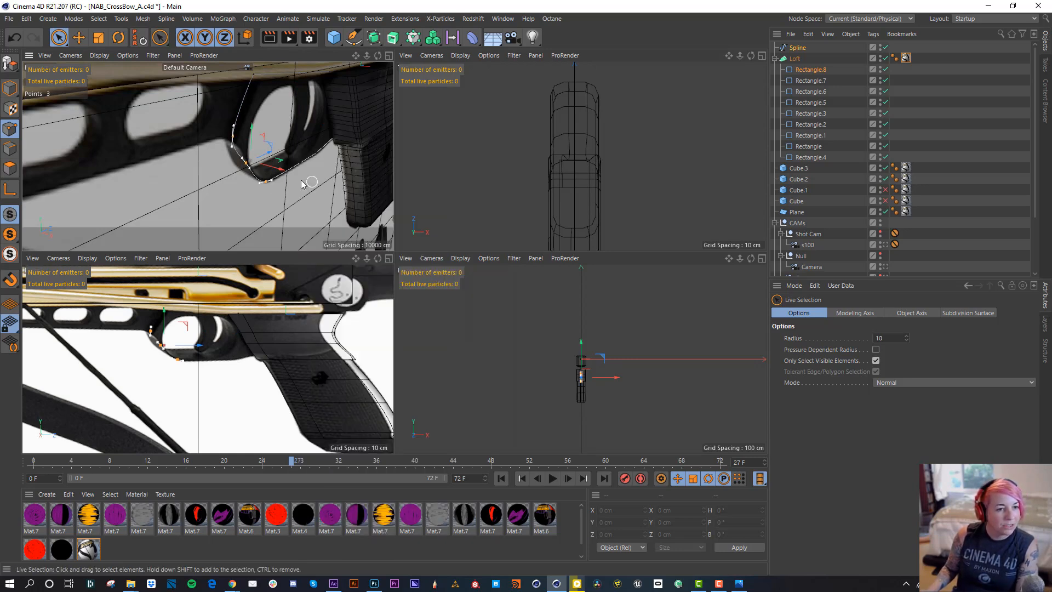
Hide the reference plane, then move the guard curve's foremost point about 4 cm up toward the grip and nudge the point below it about 0.4 cm.
{"action": "scroll", "coordinate": [154, 347], "scroll_direction": "up", "scroll_amount": 4}
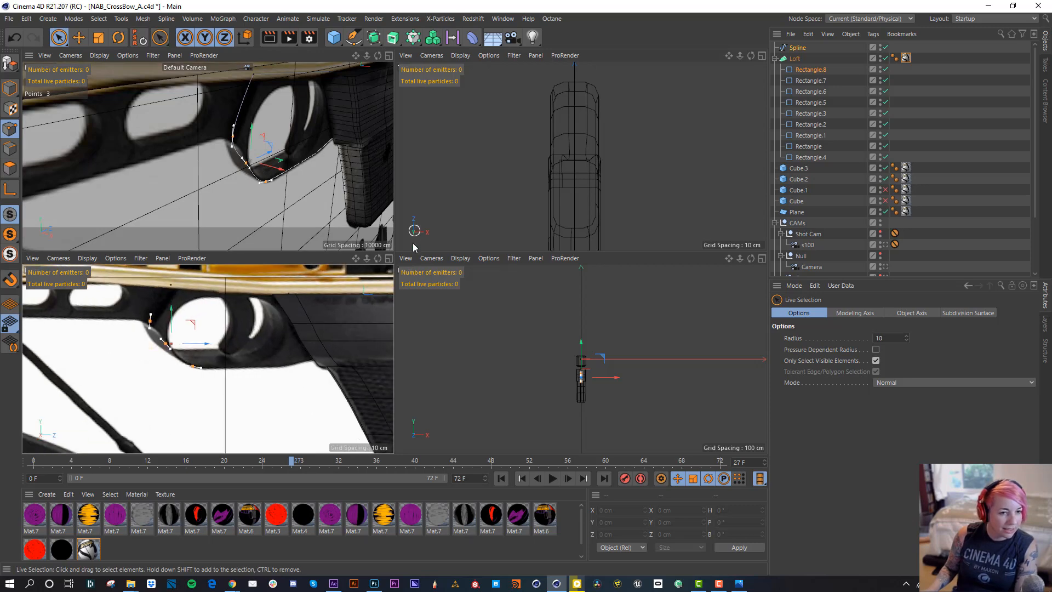
{"action": "middle_click", "coordinate": [326, 334]}
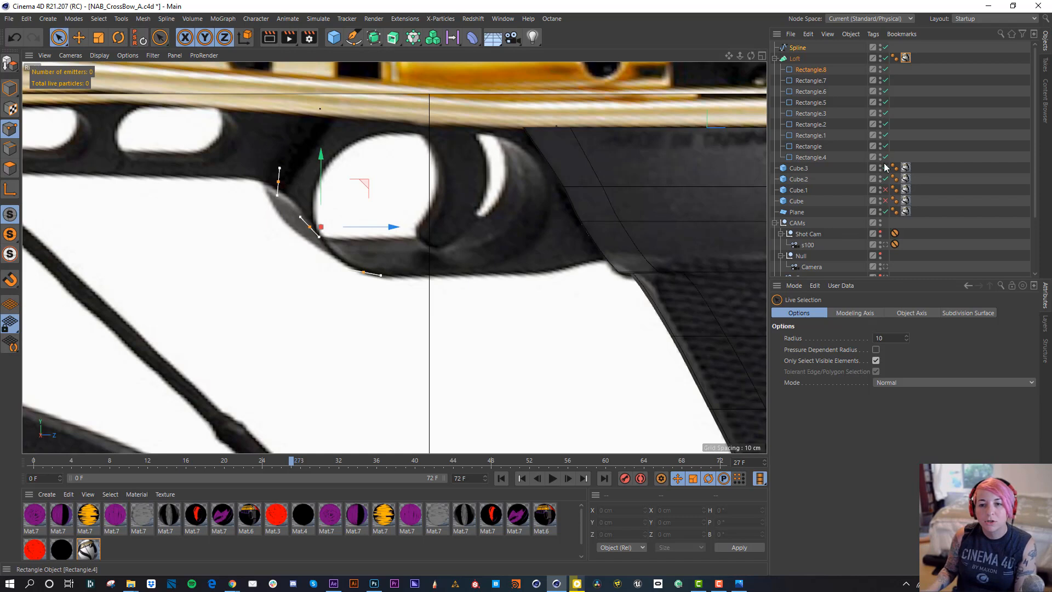
{"action": "left_click", "coordinate": [885, 212]}
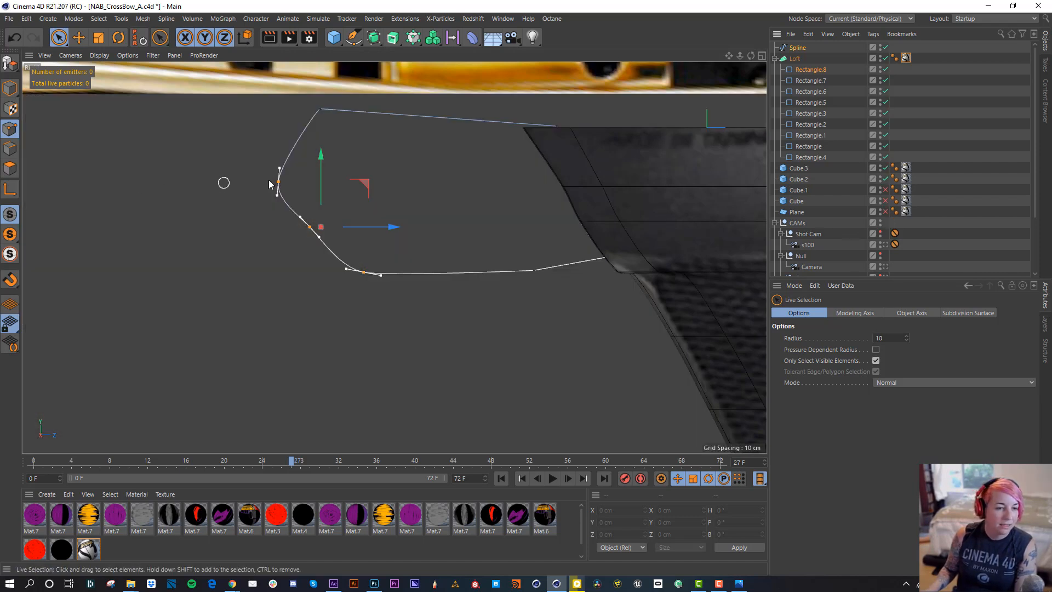
{"action": "left_click", "coordinate": [308, 227]}
{"action": "left_click", "coordinate": [278, 171]}
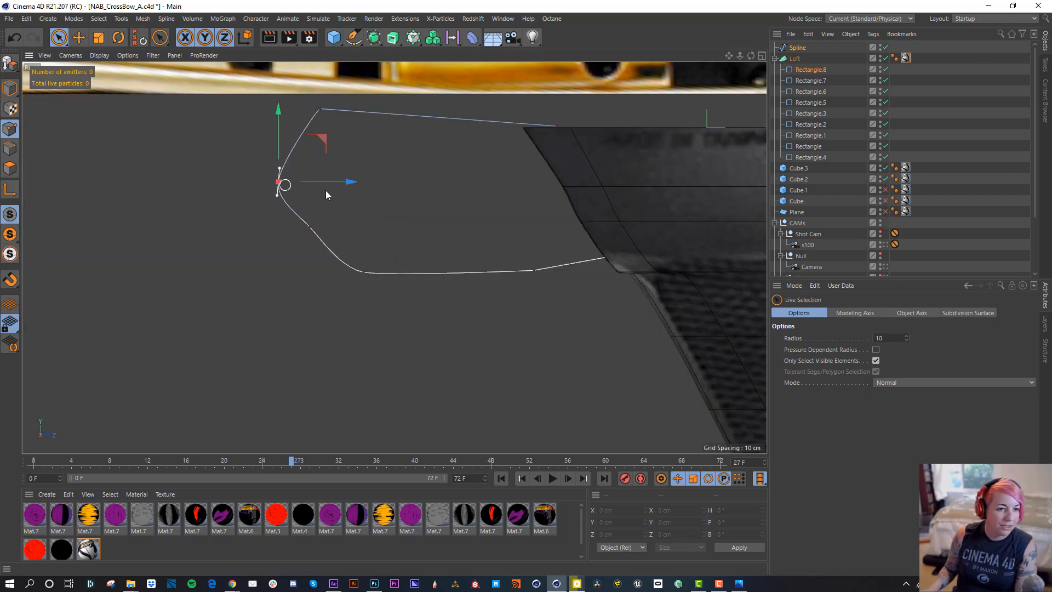
{"action": "key", "text": "e"}
{"action": "left_click_drag", "start_coordinate": [324, 207], "coordinate": [336, 189]}
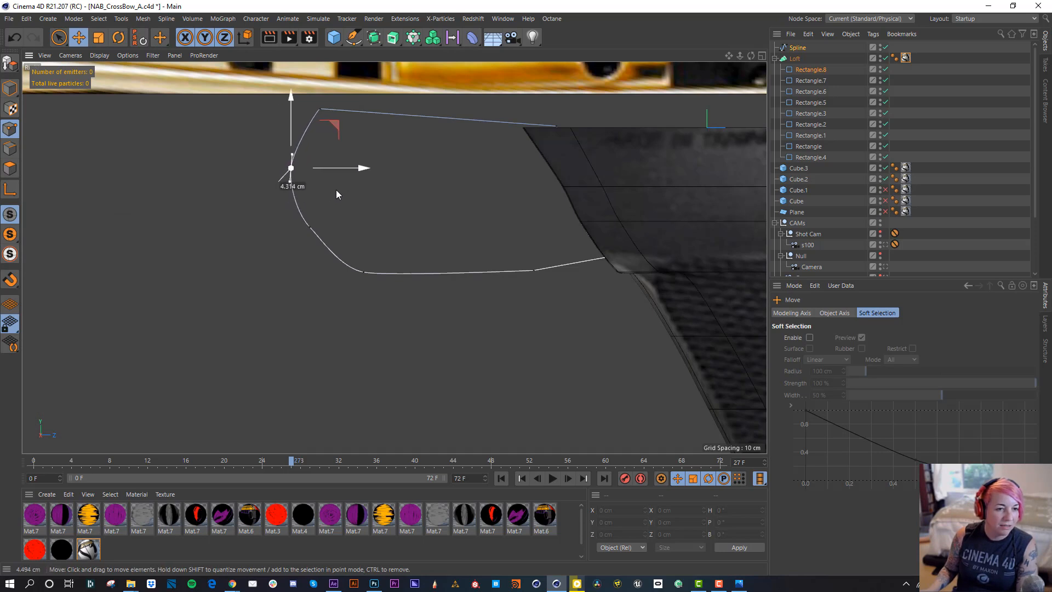
{"action": "left_click", "coordinate": [309, 227]}
{"action": "left_click_drag", "start_coordinate": [321, 236], "coordinate": [318, 241]}
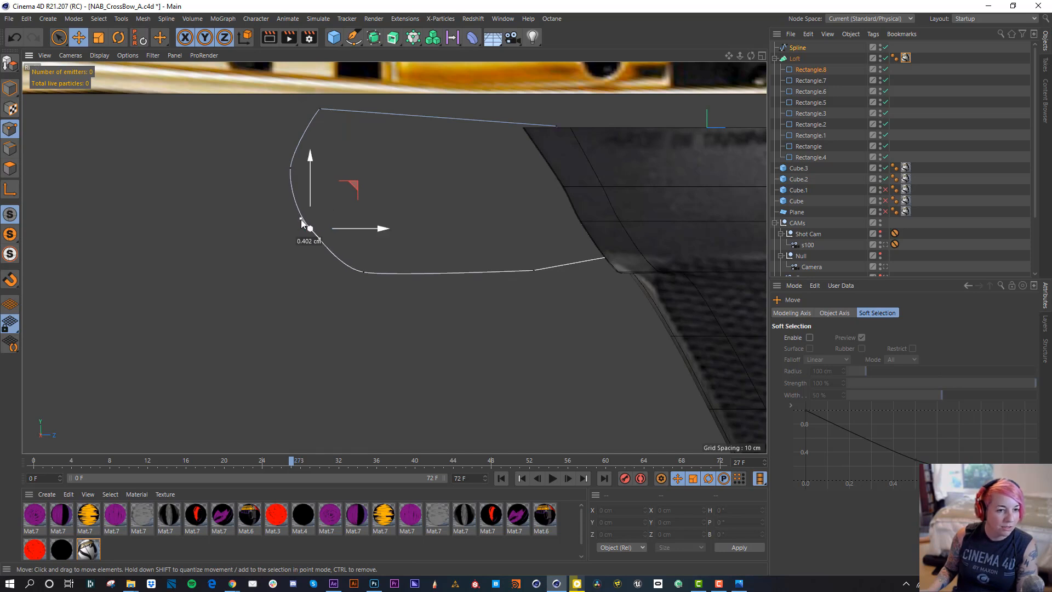
{"action": "right_click", "coordinate": [296, 230]}
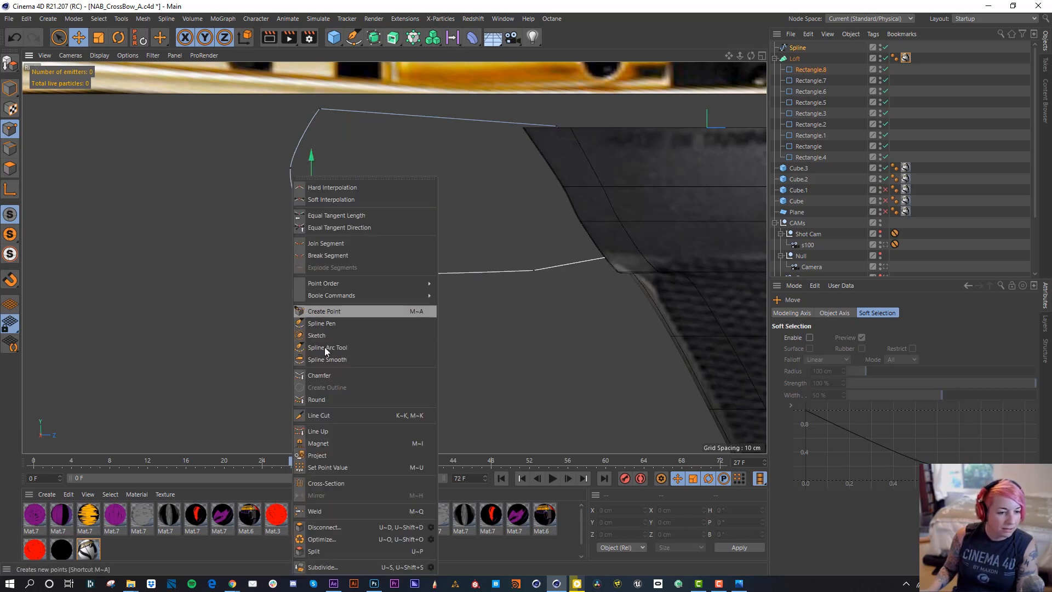
{"action": "left_click", "coordinate": [291, 169]}
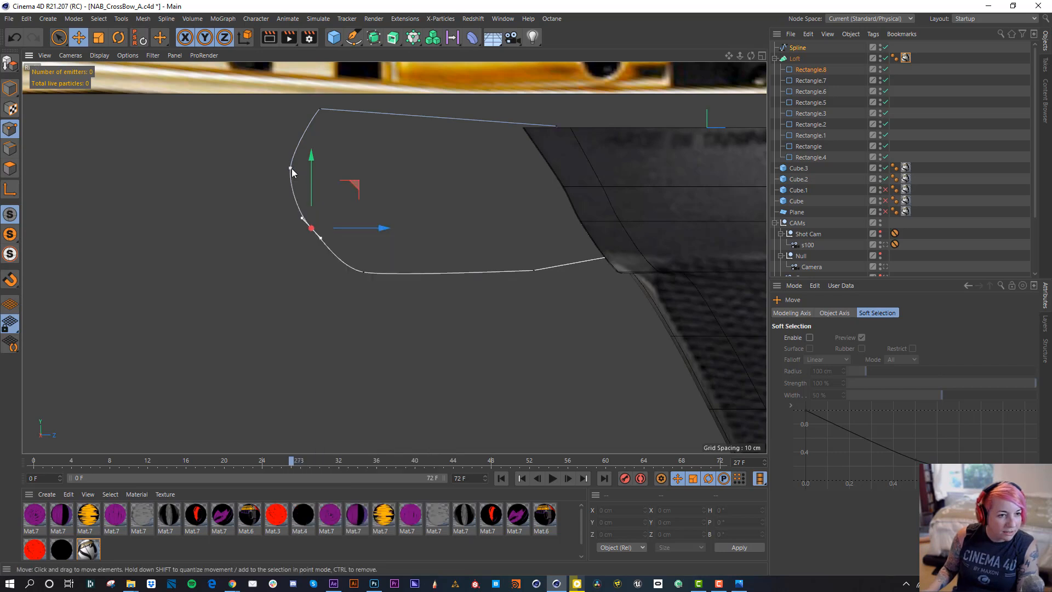
{"action": "right_click", "coordinate": [311, 228]}
{"action": "left_click", "coordinate": [324, 215]}
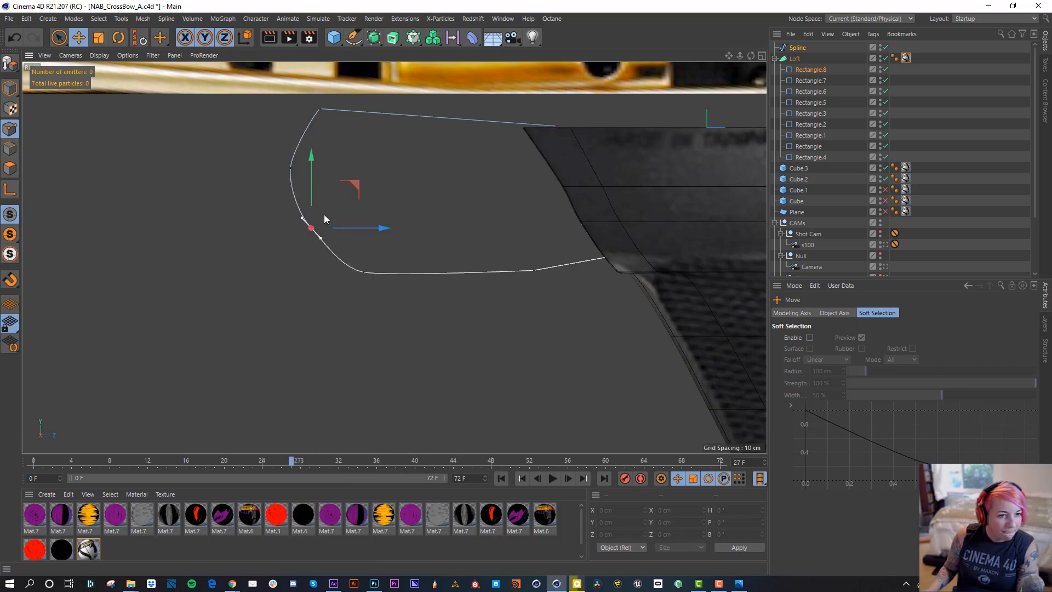
{"action": "right_click", "coordinate": [324, 215]}
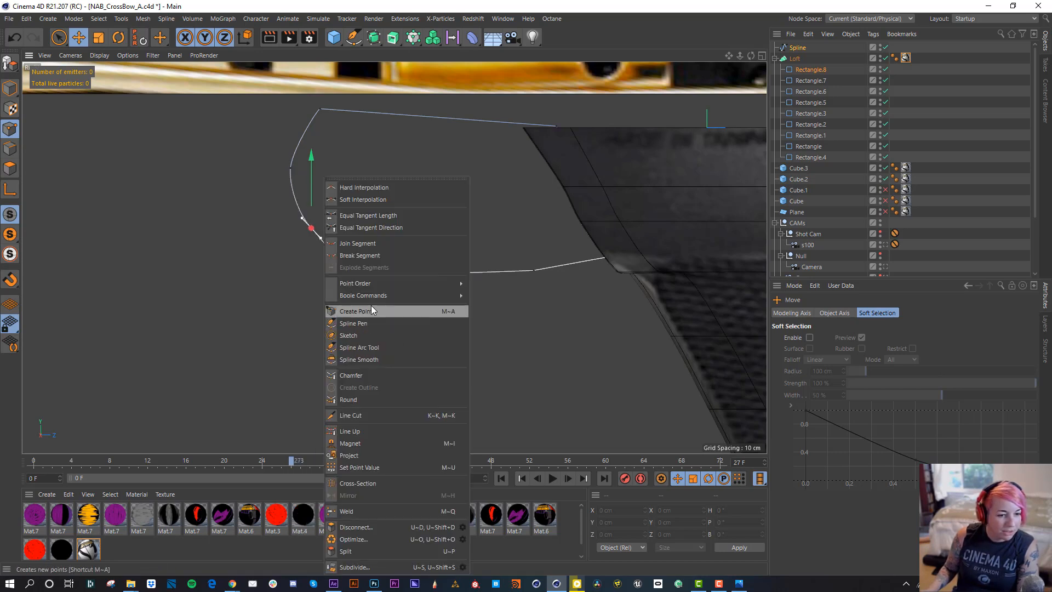
{"action": "mouse_move", "coordinate": [371, 295]}
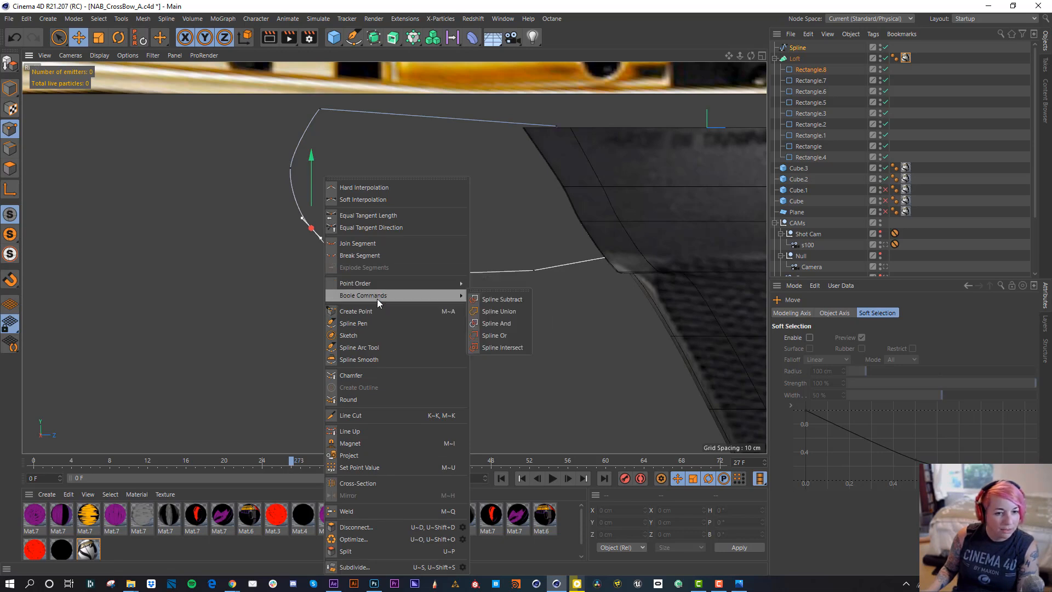
{"action": "left_click", "coordinate": [806, 64]}
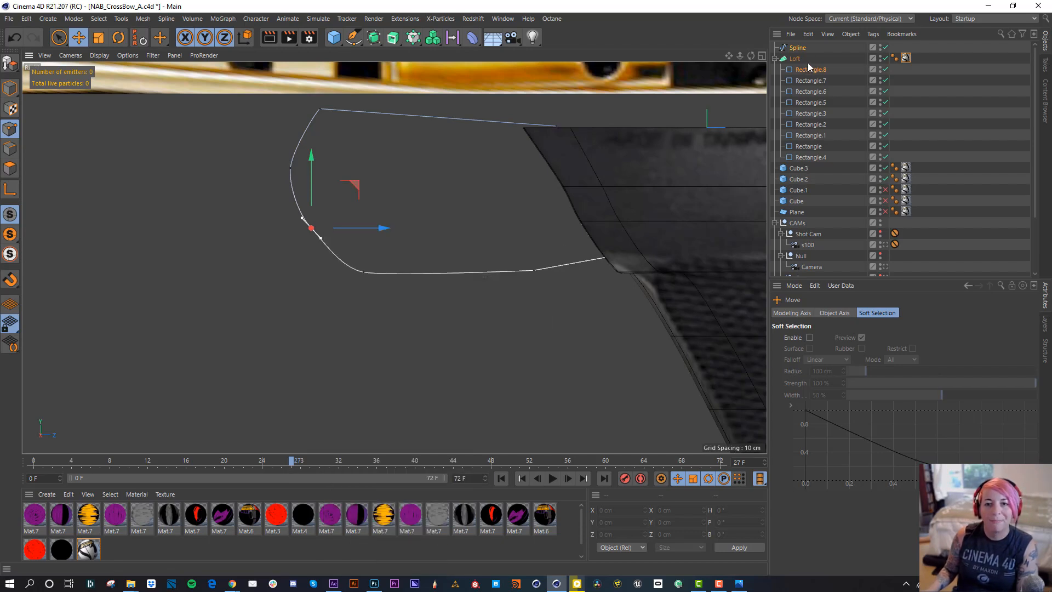
Move the spline point at the trigger guard's lower front corner about 3.8 cm toward the grip, then show the reference plane again.
{"action": "left_click", "coordinate": [798, 47]}
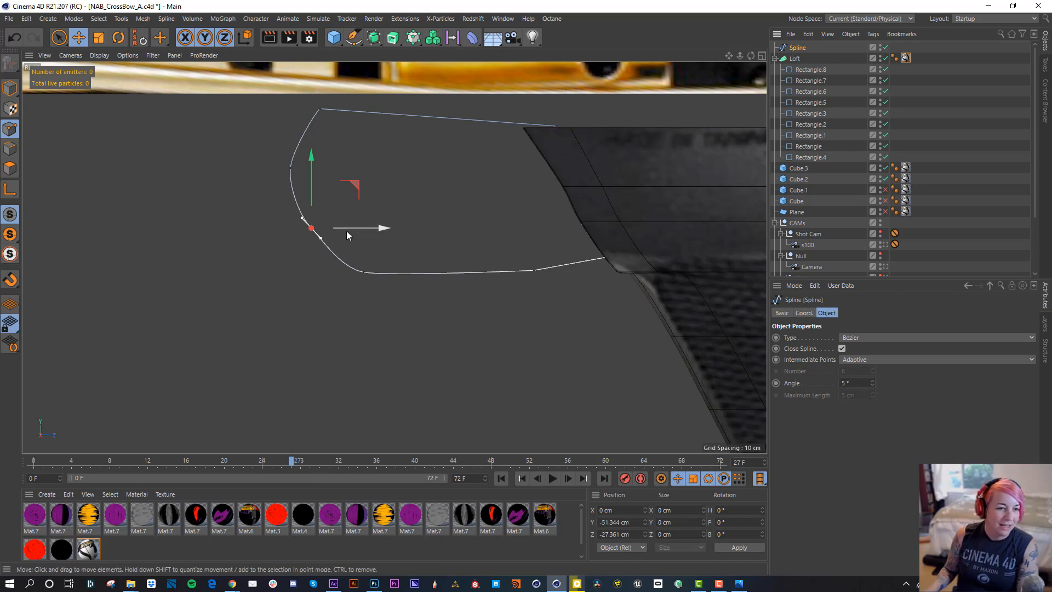
{"action": "left_click", "coordinate": [363, 272]}
{"action": "left_click_drag", "start_coordinate": [400, 272], "coordinate": [416, 272]}
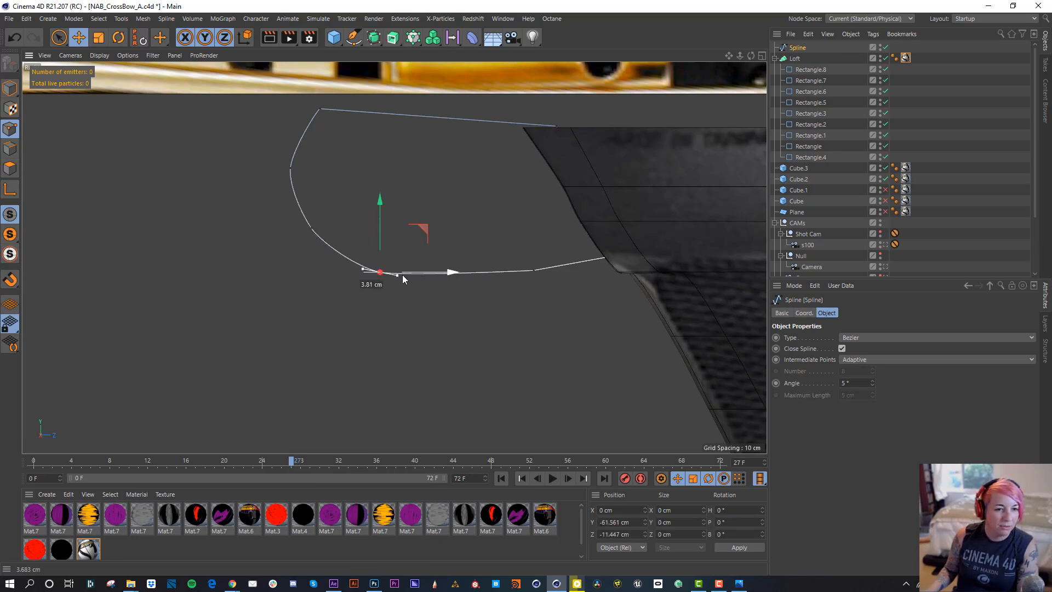
{"action": "left_click", "coordinate": [882, 210]}
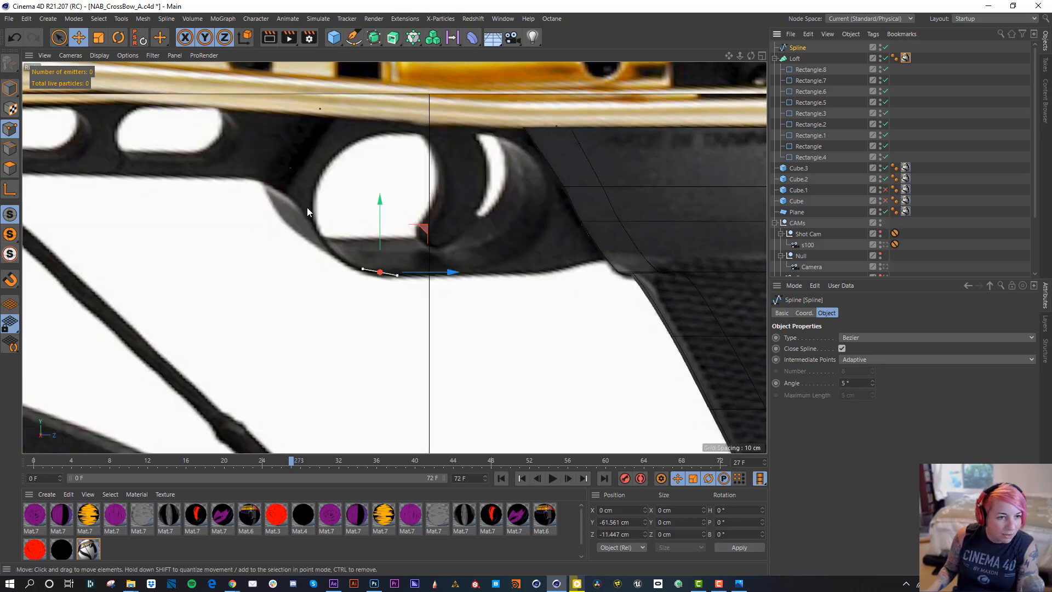
Add an Extrude object, place the trigger guard spline inside it, and set its Z movement to 0 cm.
{"action": "left_click", "coordinate": [761, 56]}
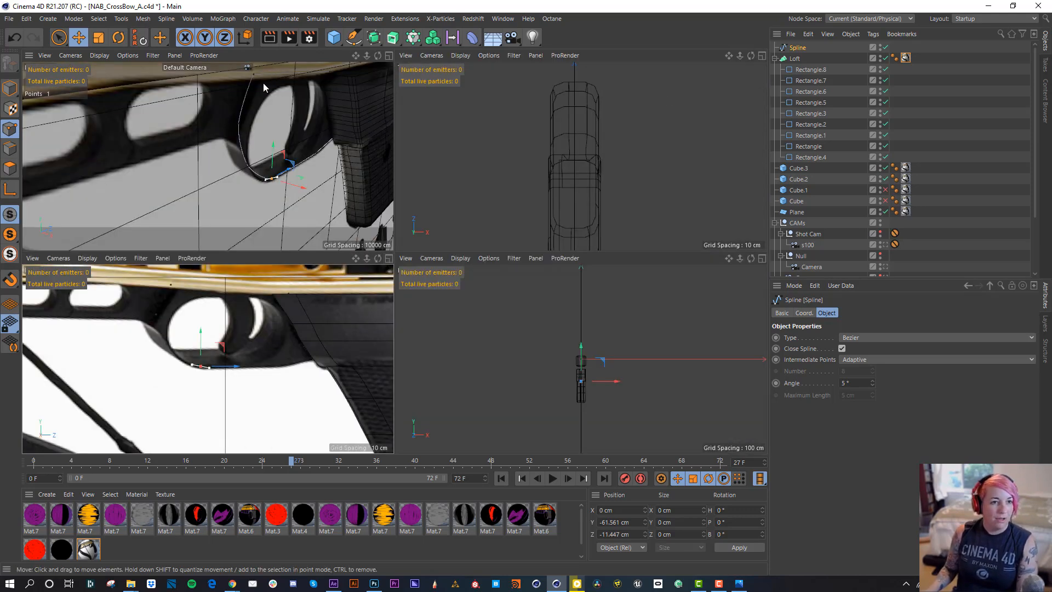
{"action": "left_click", "coordinate": [398, 42]}
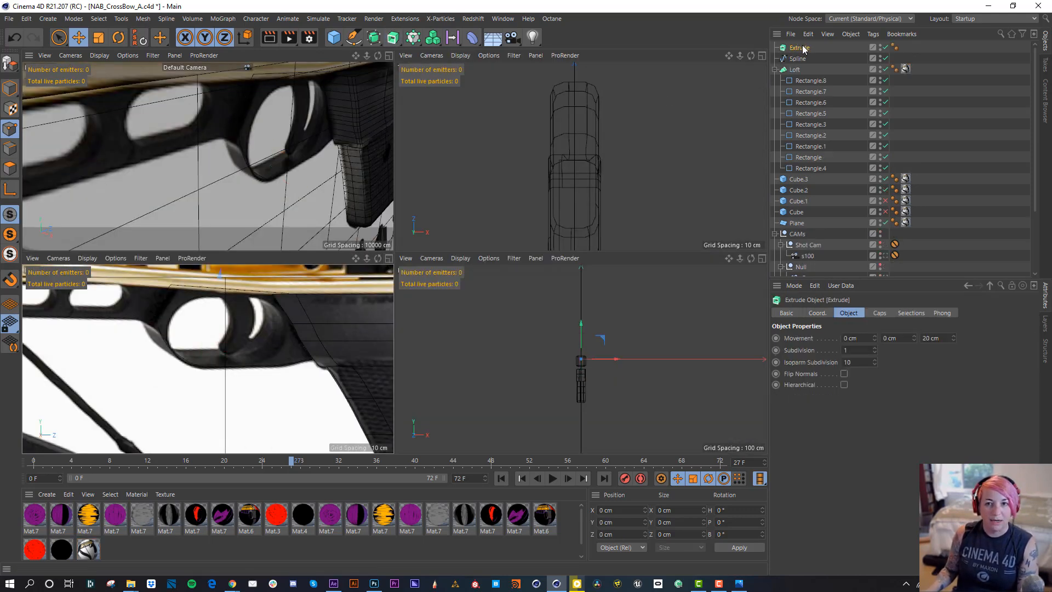
{"action": "left_click_drag", "start_coordinate": [802, 51], "coordinate": [799, 48]}
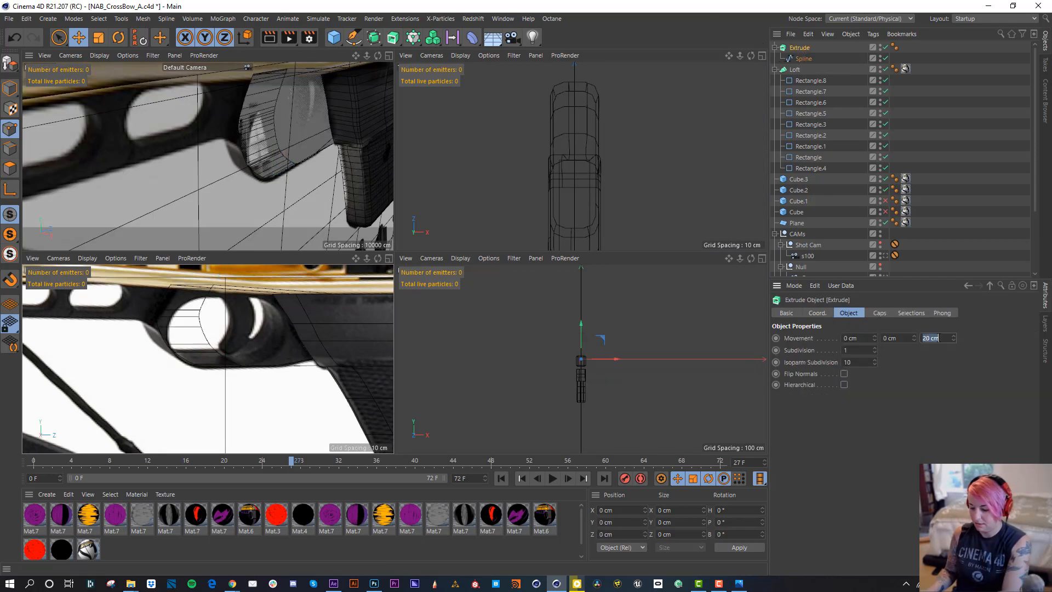
{"action": "type", "text": "0"}
{"action": "key", "text": "Return"}
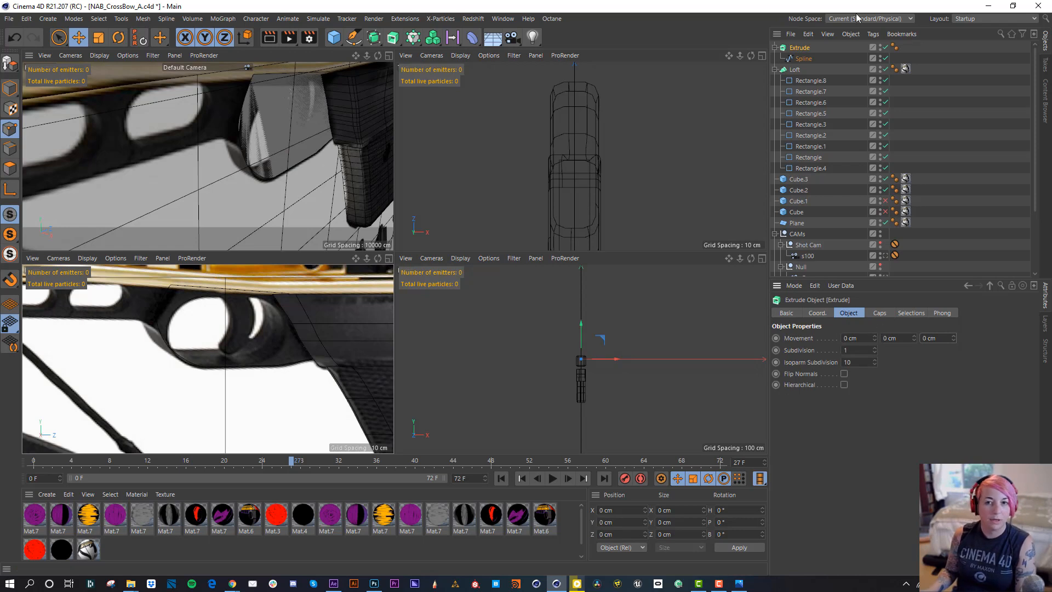
Offset the whole guard spline about 7.6 cm along X and set the Extrude's X movement to -10 cm.
{"action": "left_click", "coordinate": [286, 172]}
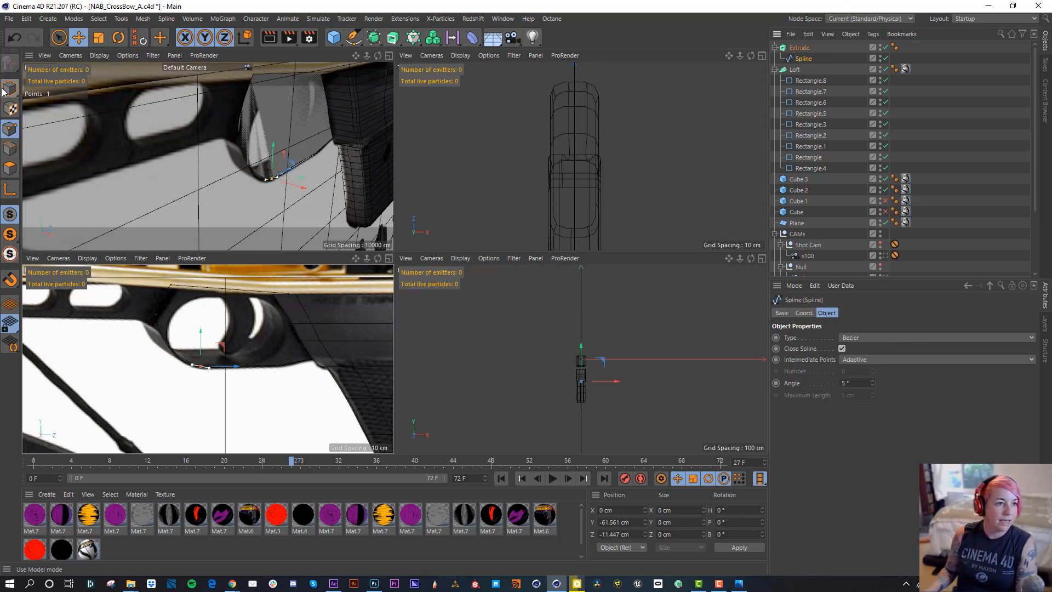
{"action": "left_click", "coordinate": [14, 98]}
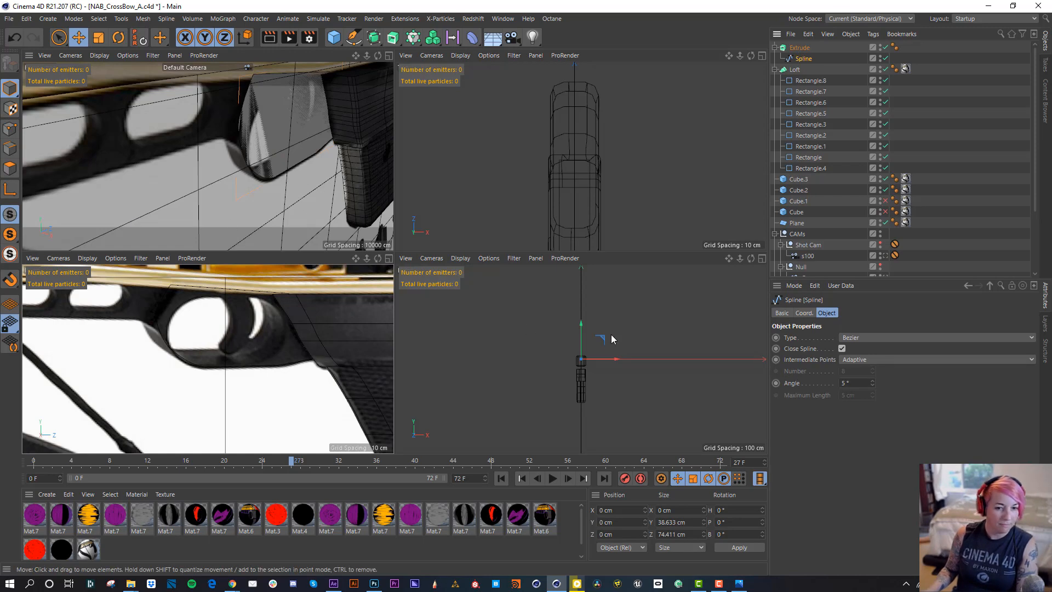
{"action": "left_click_drag", "start_coordinate": [611, 358], "coordinate": [612, 362]}
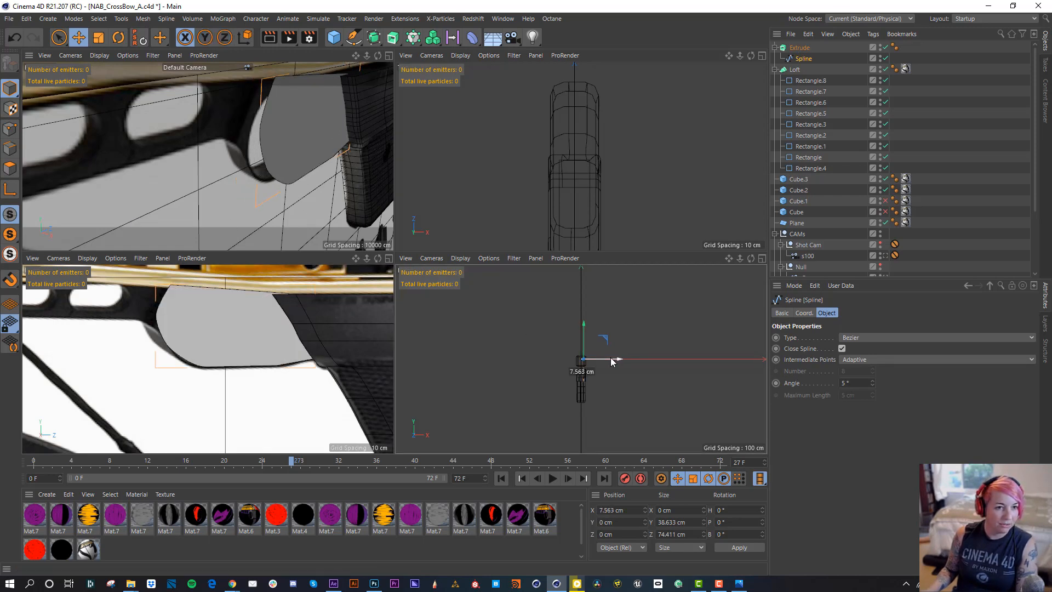
{"action": "left_click", "coordinate": [799, 49]}
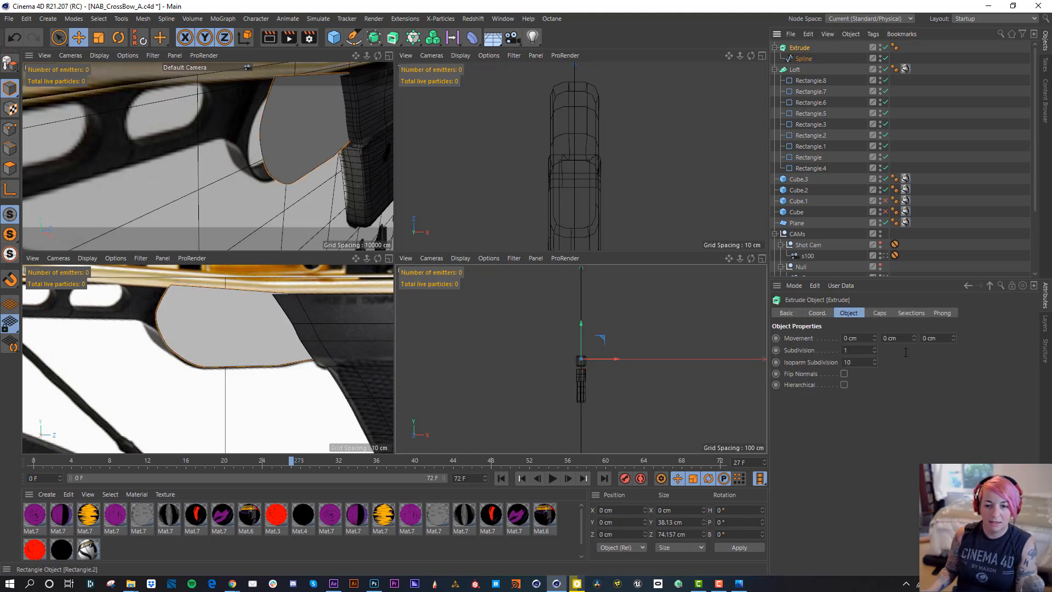
{"action": "left_click_drag", "start_coordinate": [874, 341], "coordinate": [875, 359]}
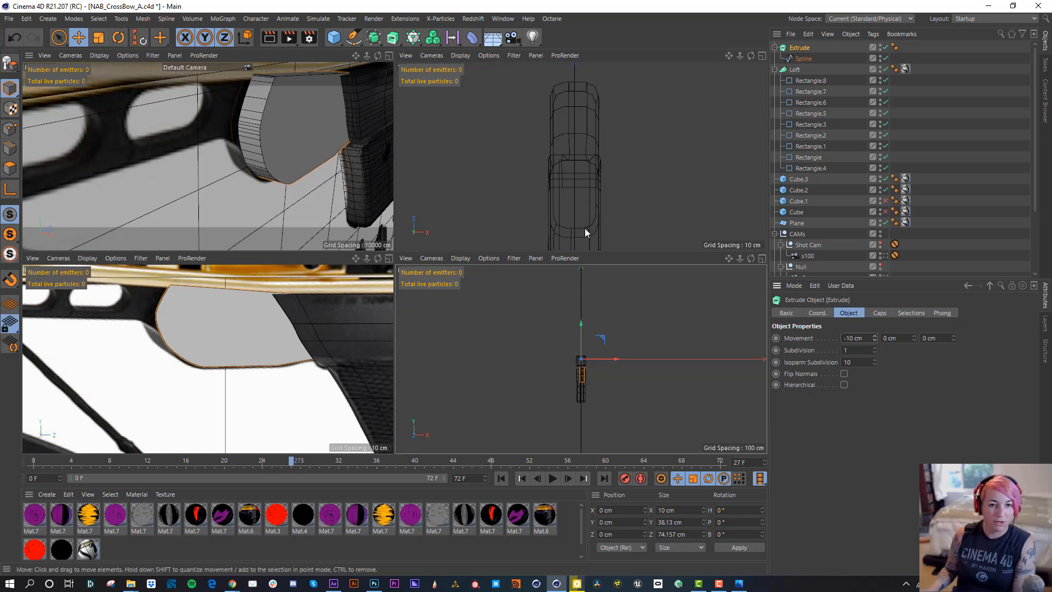
Nudge the guard spline slightly back along X and set the Extrude's X movement to -13 cm.
{"action": "scroll", "coordinate": [585, 227], "scroll_direction": "up", "scroll_amount": 5}
{"action": "middle_click_drag", "start_coordinate": [597, 207], "coordinate": [601, 127], "text": "alt"}
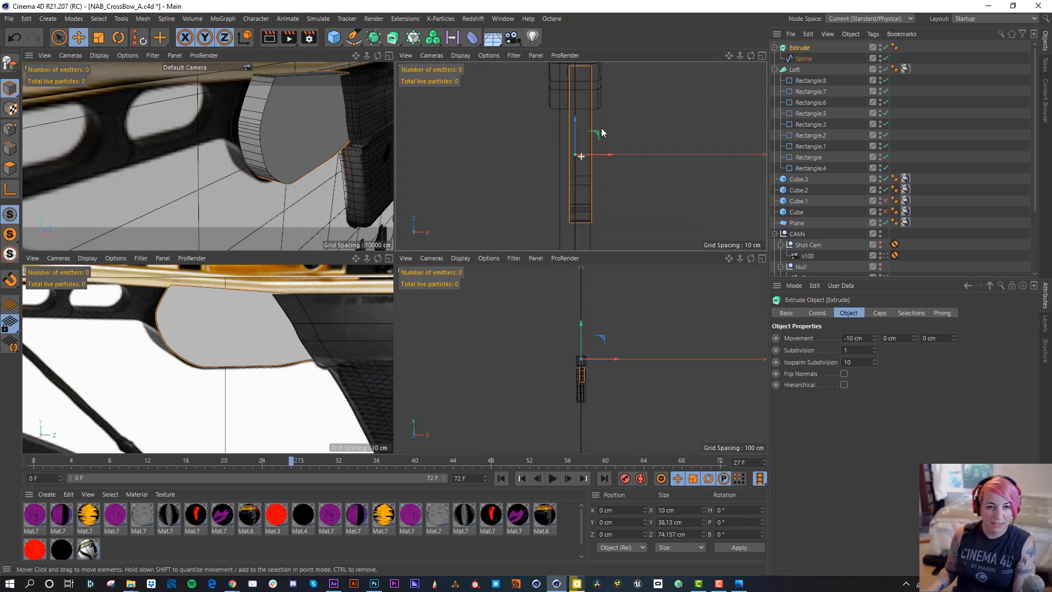
{"action": "left_click", "coordinate": [804, 58]}
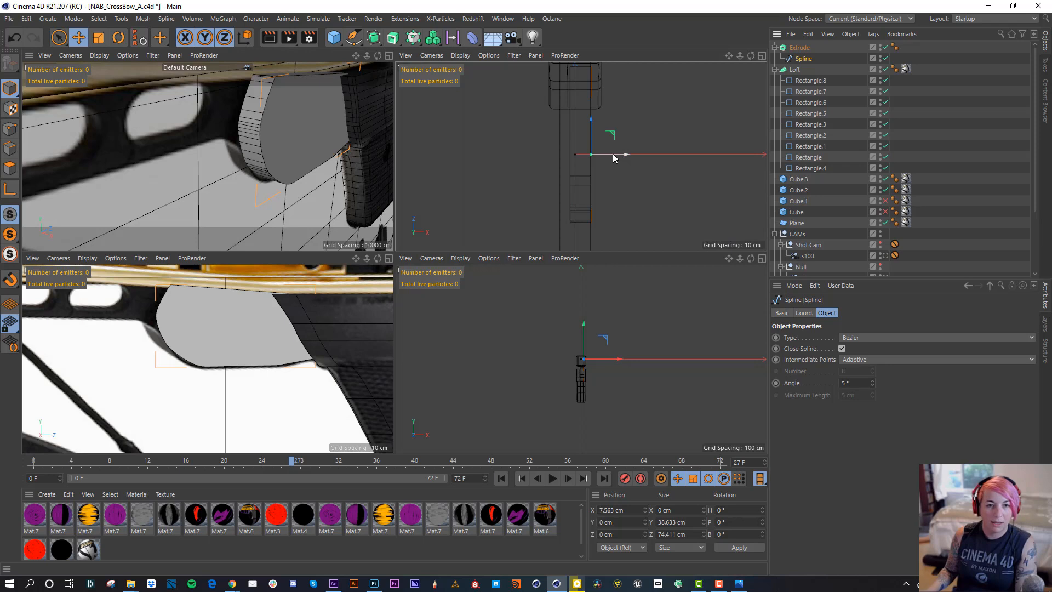
{"action": "left_click_drag", "start_coordinate": [616, 156], "coordinate": [612, 158]}
{"action": "left_click", "coordinate": [800, 48]}
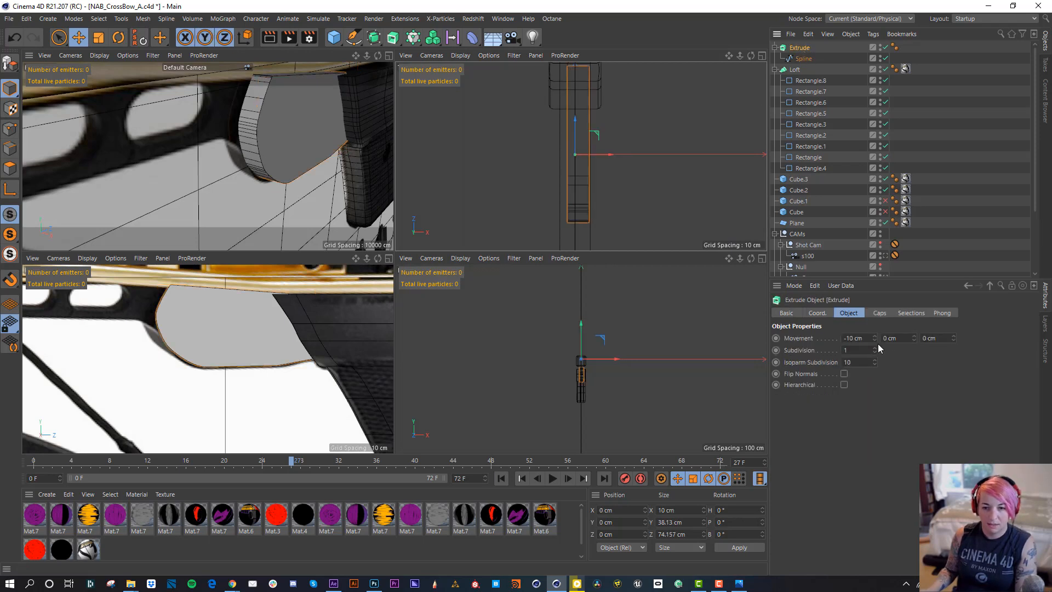
{"action": "left_click_drag", "start_coordinate": [876, 343], "coordinate": [875, 342]}
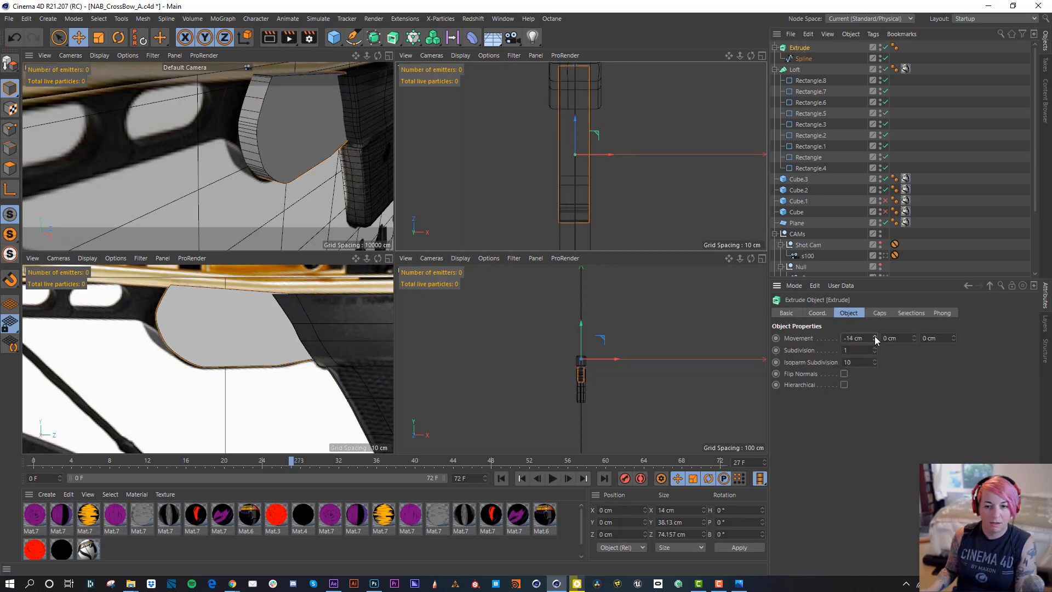
{"action": "left_click", "coordinate": [874, 336]}
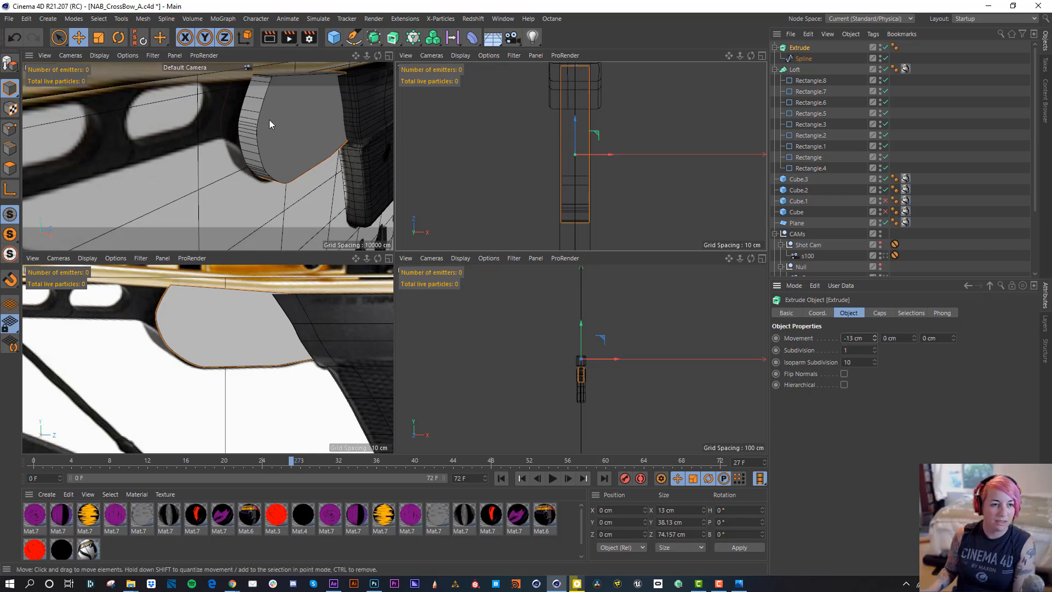
Disable the Extrude and add a cube resized to about 53 cm in X, 6 cm in Y and 49 cm in Z.
{"action": "mouse_move", "coordinate": [269, 120]}
{"action": "middle_mouse_down", "text": "alt"}
{"action": "mouse_move", "coordinate": [272, 189]}
{"action": "mouse_move", "coordinate": [279, 110]}
{"action": "middle_mouse_up", "text": "alt"}
{"action": "scroll", "coordinate": [287, 192], "scroll_direction": "down", "scroll_amount": 6}
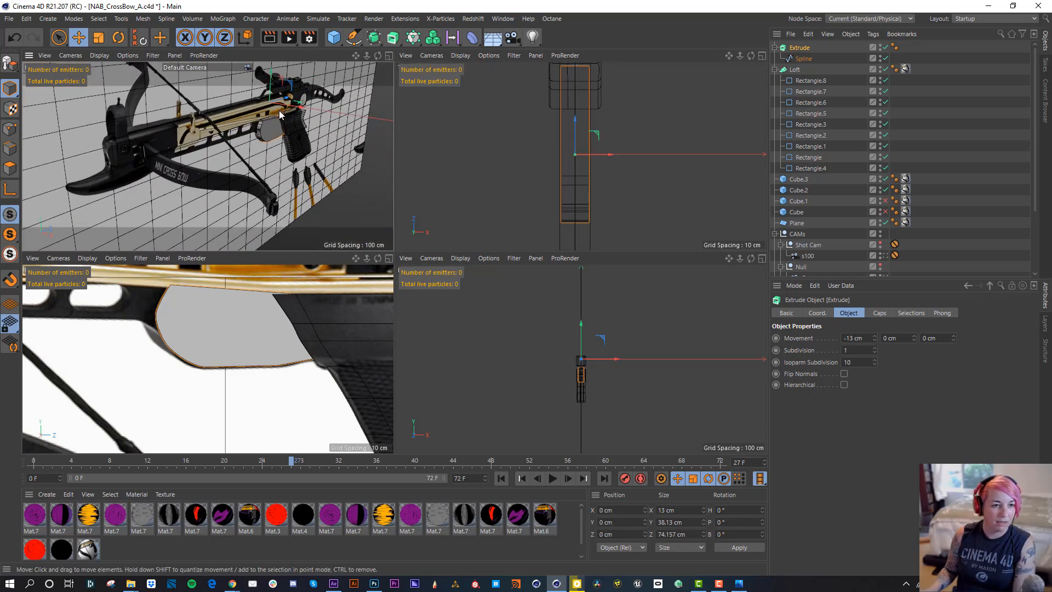
{"action": "left_click_drag", "start_coordinate": [278, 110], "coordinate": [264, 159], "text": "alt"}
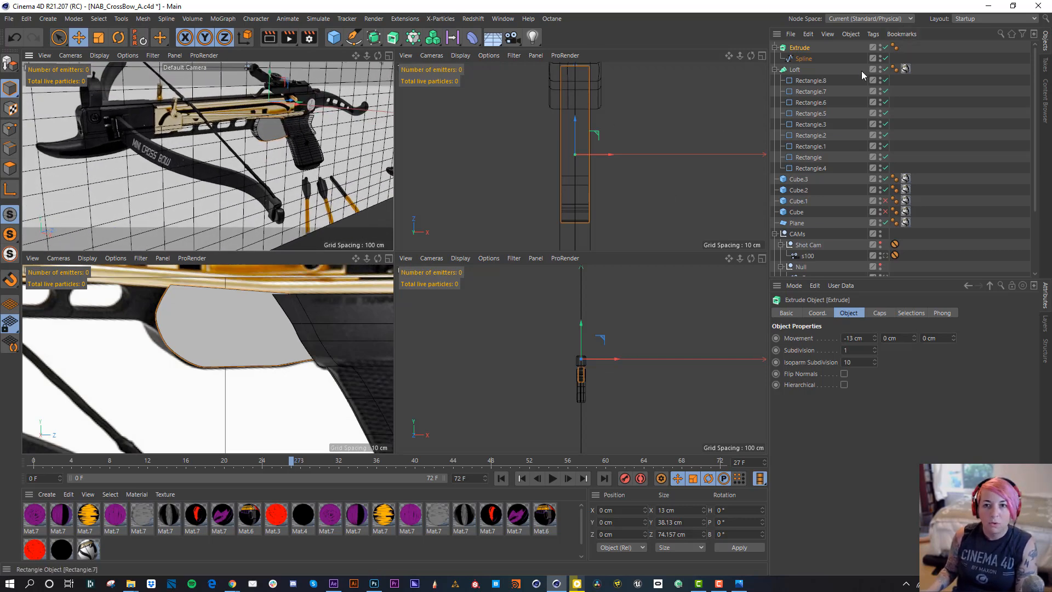
{"action": "left_click", "coordinate": [885, 47]}
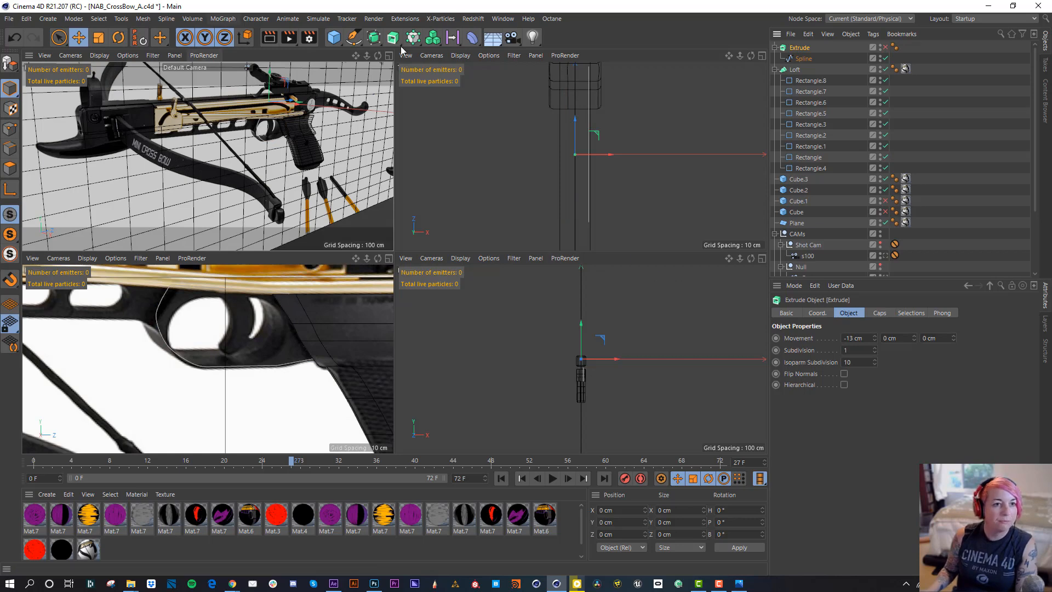
{"action": "left_click", "coordinate": [338, 41]}
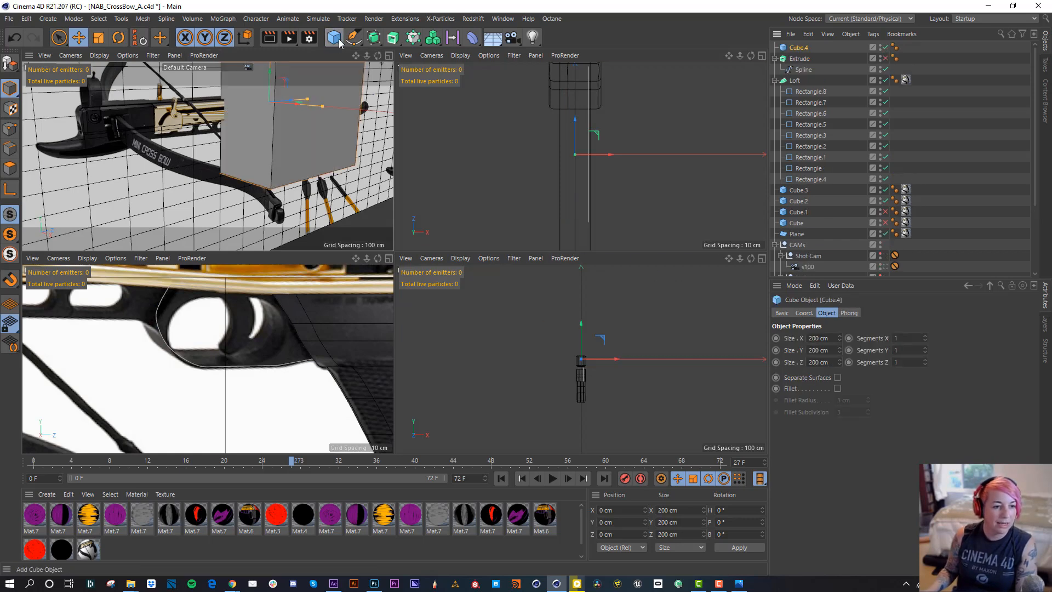
{"action": "left_click_drag", "start_coordinate": [580, 323], "coordinate": [590, 361]}
{"action": "scroll", "coordinate": [637, 129], "scroll_direction": "down", "scroll_amount": 5}
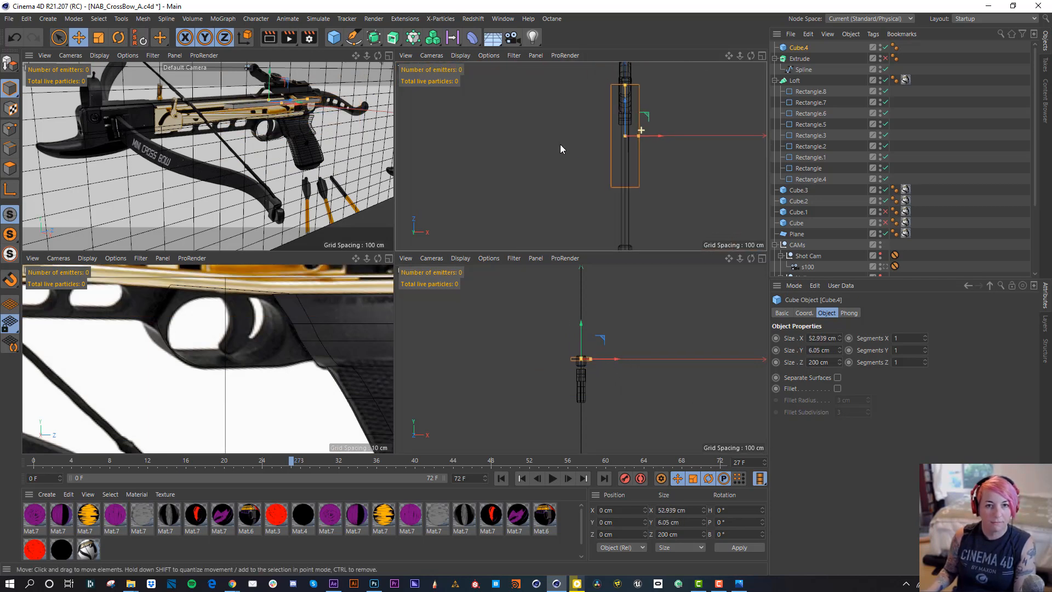
{"action": "left_click_drag", "start_coordinate": [613, 113], "coordinate": [611, 145]}
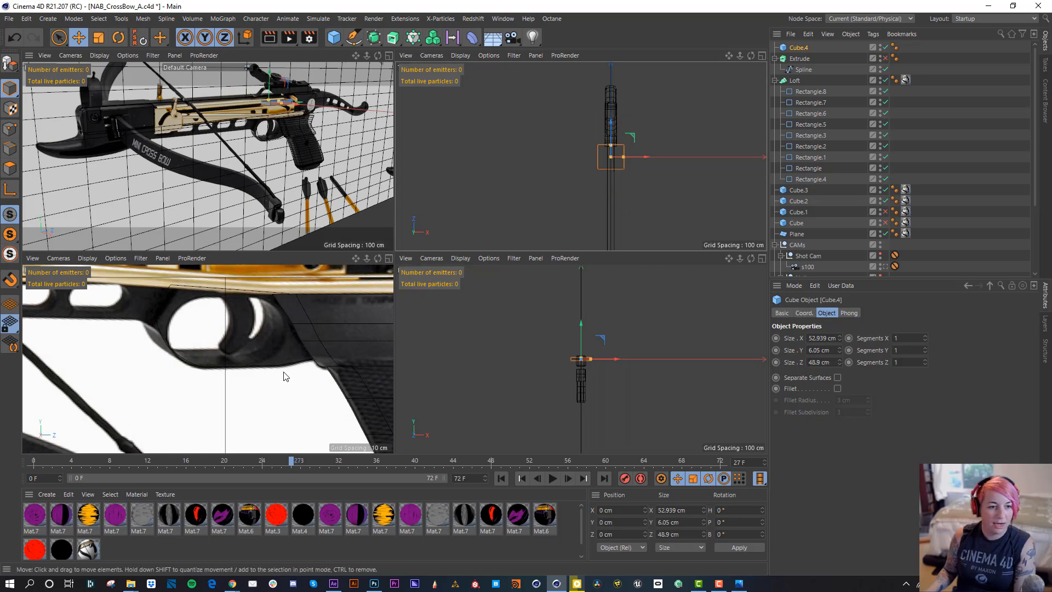
Lower the cube to about -45 cm in Y over the trigger opening and resize it to about 158 × 31 × 53 cm.
{"action": "left_click_drag", "start_coordinate": [270, 89], "coordinate": [275, 115]}
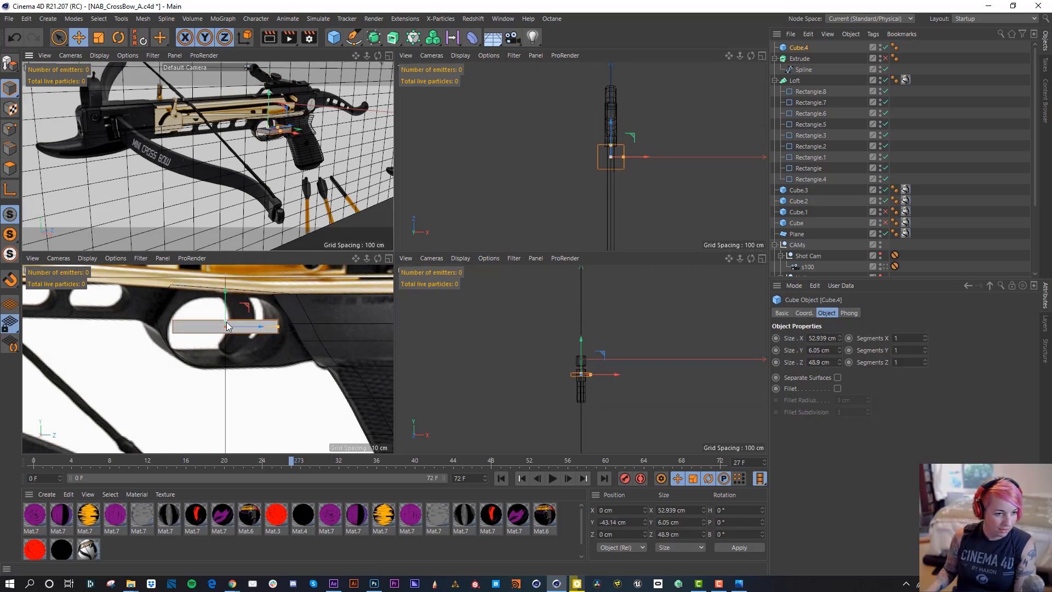
{"action": "mouse_move", "coordinate": [226, 321]}
{"action": "left_mouse_down"}
{"action": "mouse_move", "coordinate": [232, 294]}
{"action": "mouse_move", "coordinate": [227, 305]}
{"action": "left_mouse_up"}
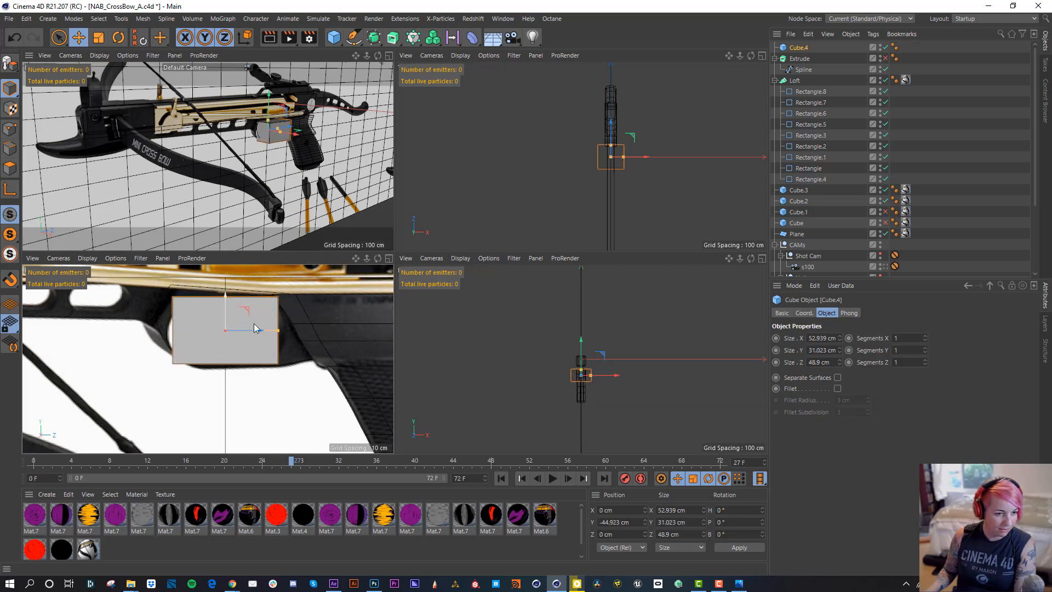
{"action": "left_click_drag", "start_coordinate": [278, 330], "coordinate": [283, 330]}
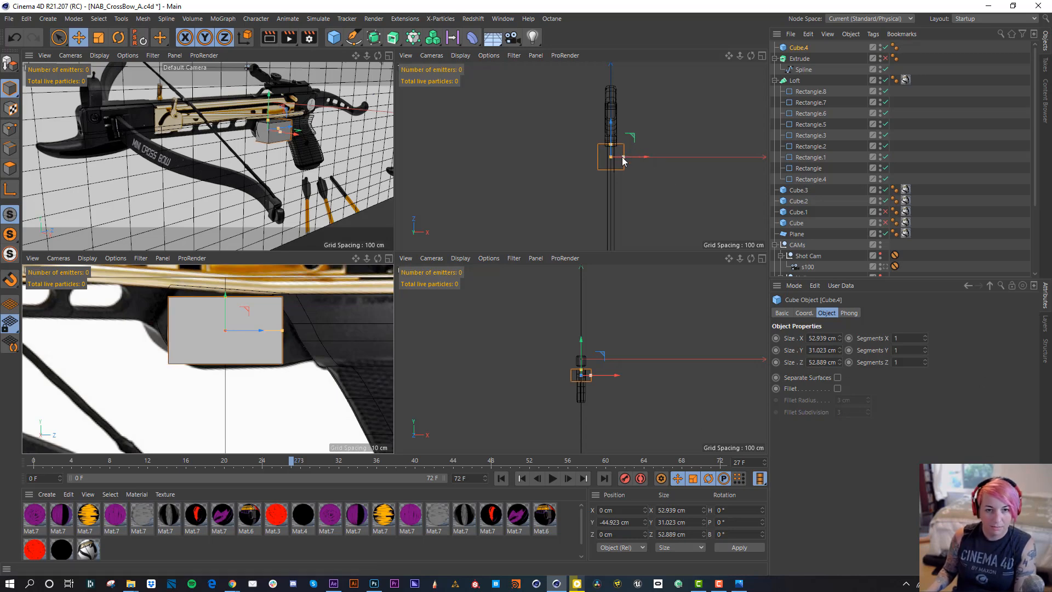
{"action": "left_click_drag", "start_coordinate": [623, 157], "coordinate": [649, 157]}
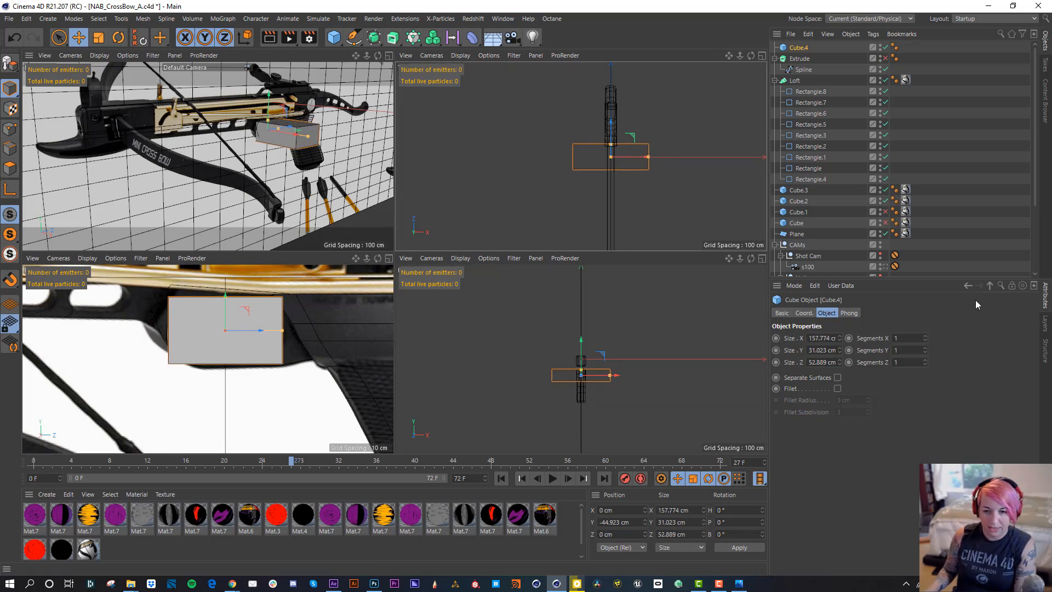
Enable the cube's fillet with a radius of about 15.5 cm and a subdivision of 6.
{"action": "left_click", "coordinate": [837, 389]}
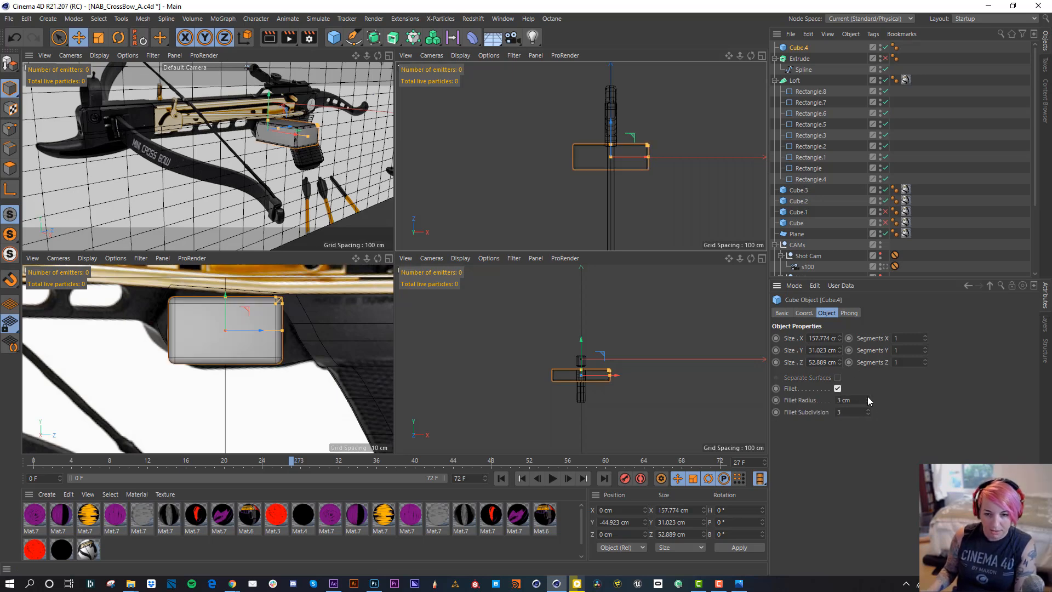
{"action": "mouse_move", "coordinate": [868, 400]}
{"action": "left_mouse_down"}
{"action": "mouse_move", "coordinate": [853, 420]}
{"action": "mouse_move", "coordinate": [867, 407]}
{"action": "left_mouse_up"}
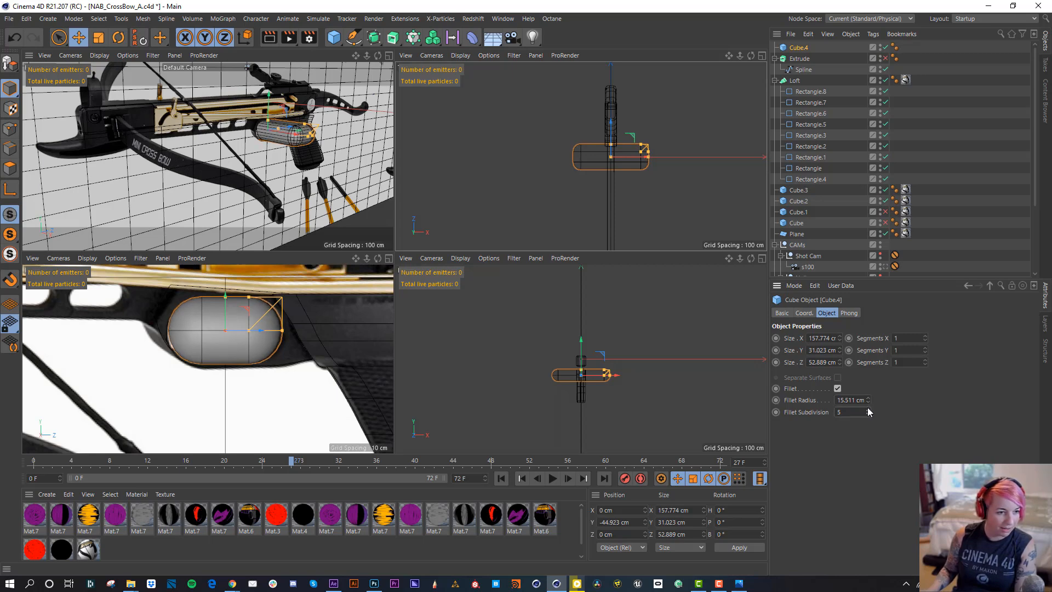
Hide the reference plane and re-enable the trigger guard Extrude alongside the rounded cube.
{"action": "middle_click", "coordinate": [269, 130]}
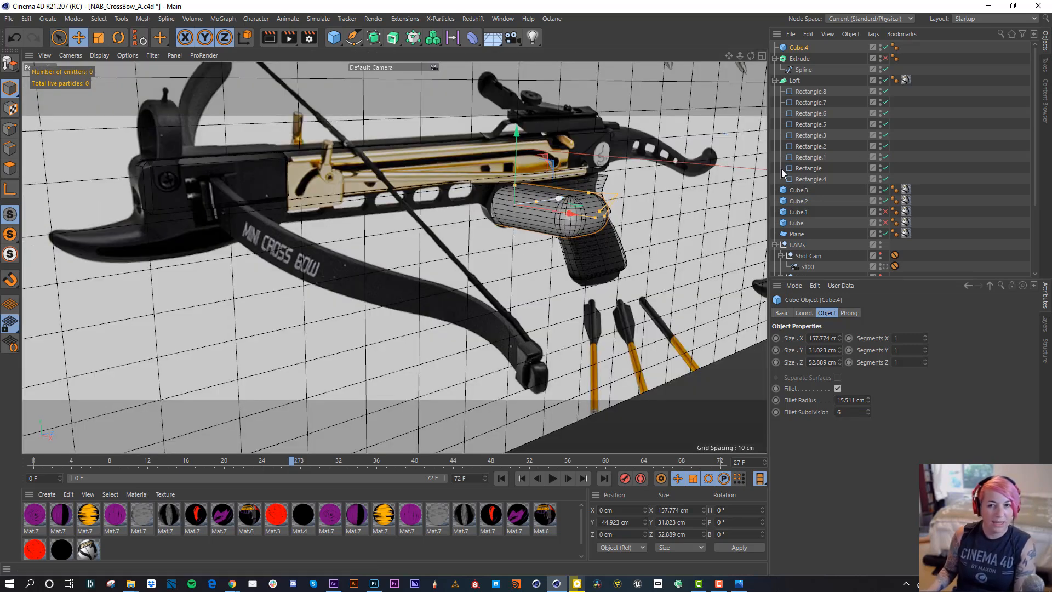
{"action": "left_click", "coordinate": [885, 234]}
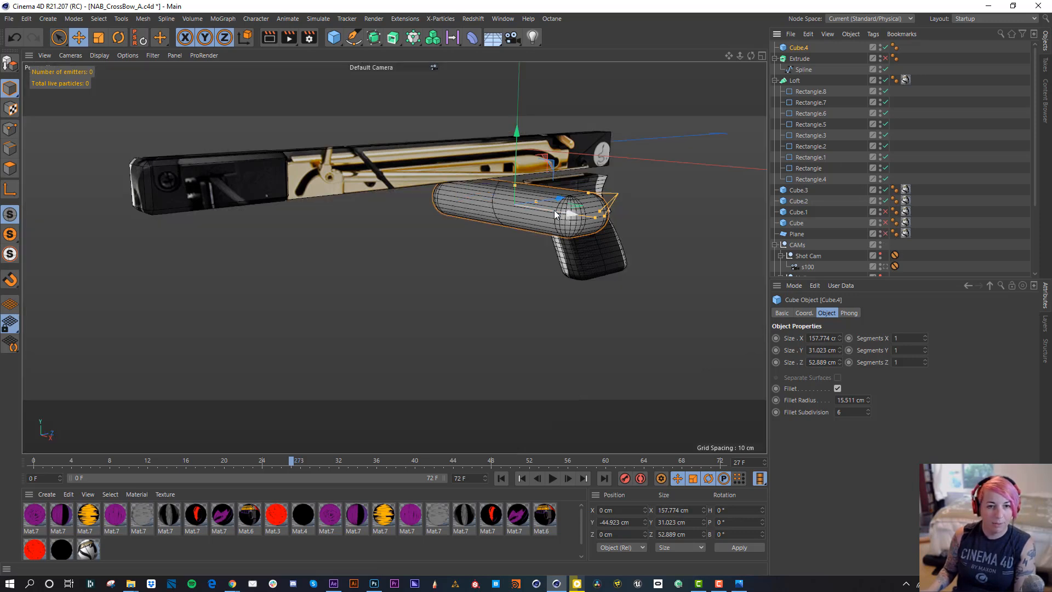
{"action": "left_click_drag", "start_coordinate": [548, 236], "coordinate": [671, 188], "text": "alt"}
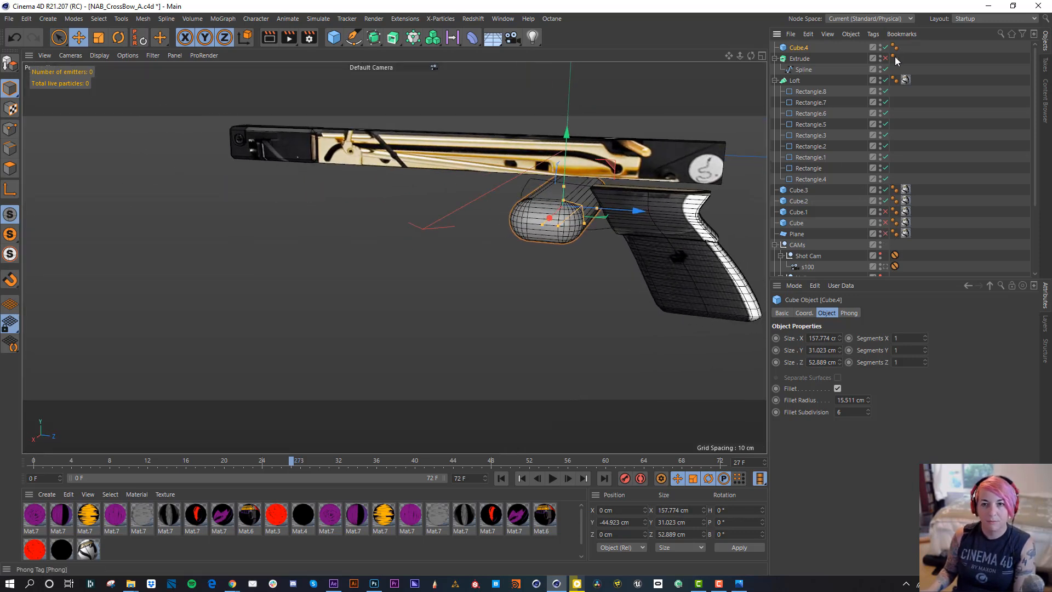
{"action": "left_click", "coordinate": [885, 58]}
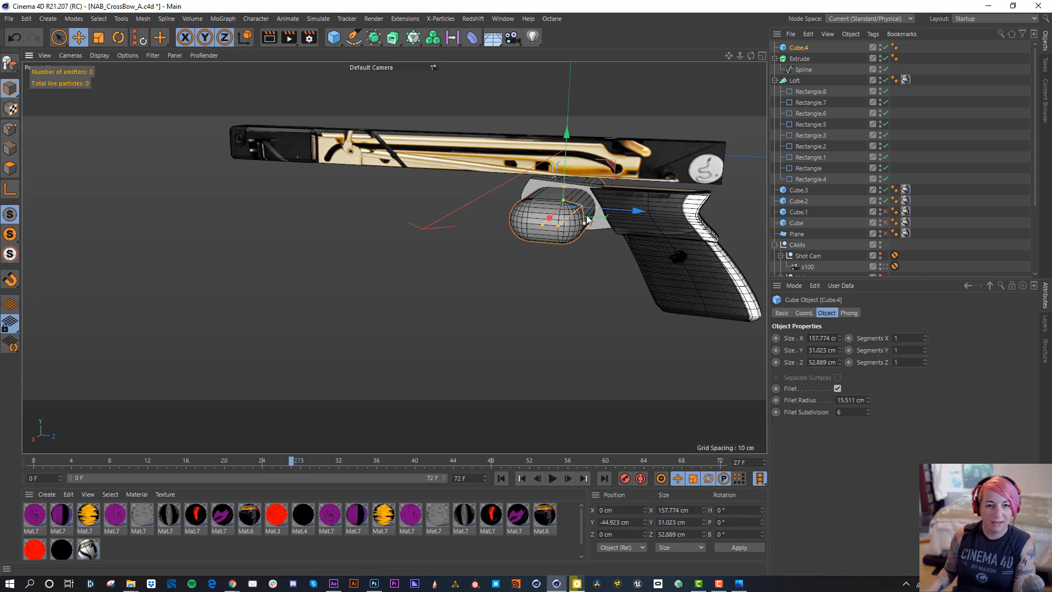
{"action": "left_click_drag", "start_coordinate": [581, 213], "coordinate": [504, 212], "text": "alt"}
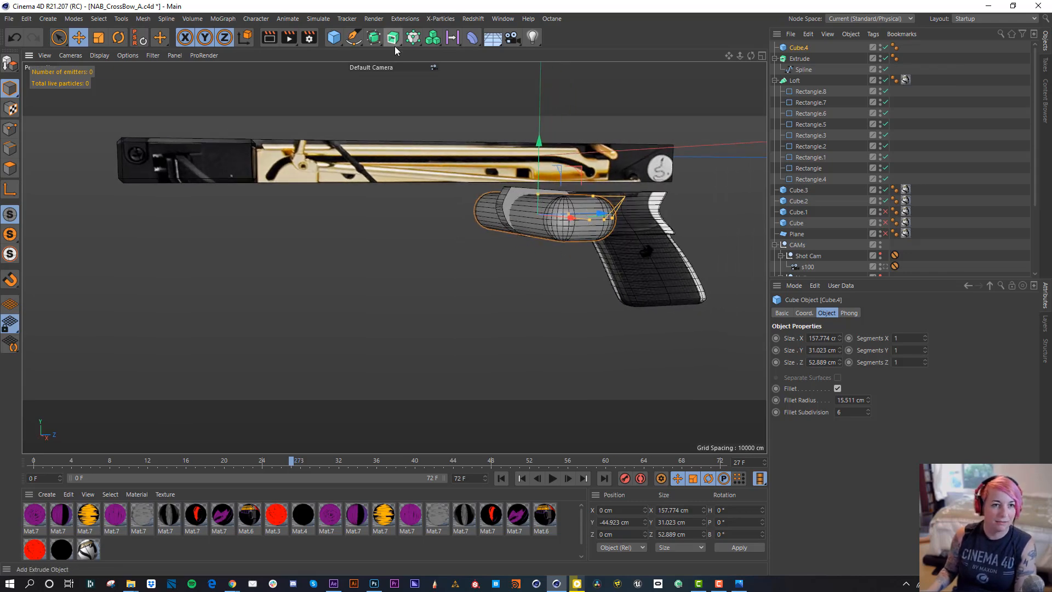
Subtract the rounded cube from the trigger guard Extrude with a Boole and raise the cube to about -43.7 cm in Y.
{"action": "left_click", "coordinate": [377, 39]}
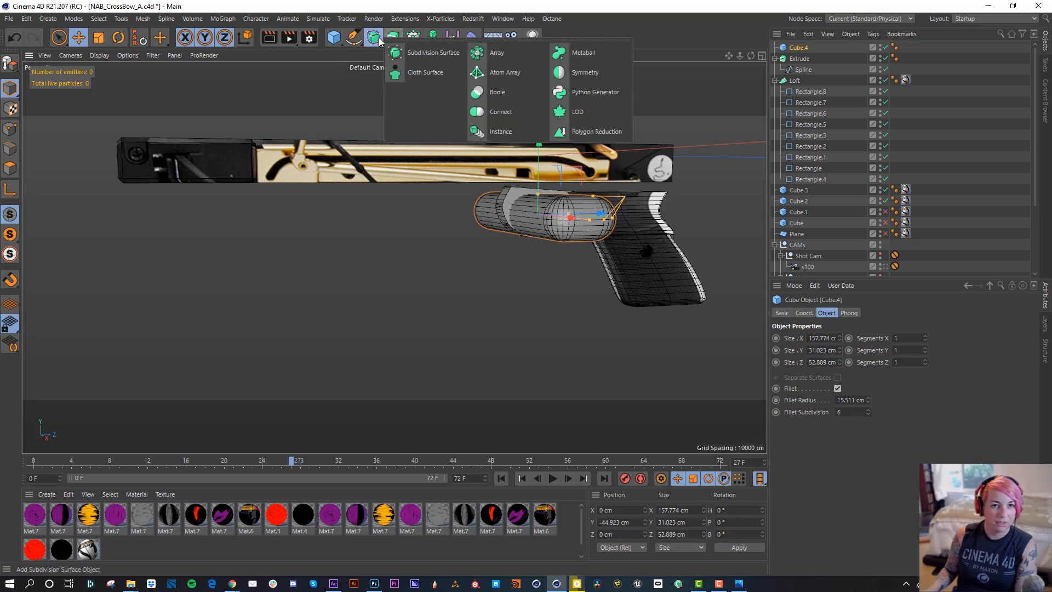
{"action": "left_click", "coordinate": [495, 92]}
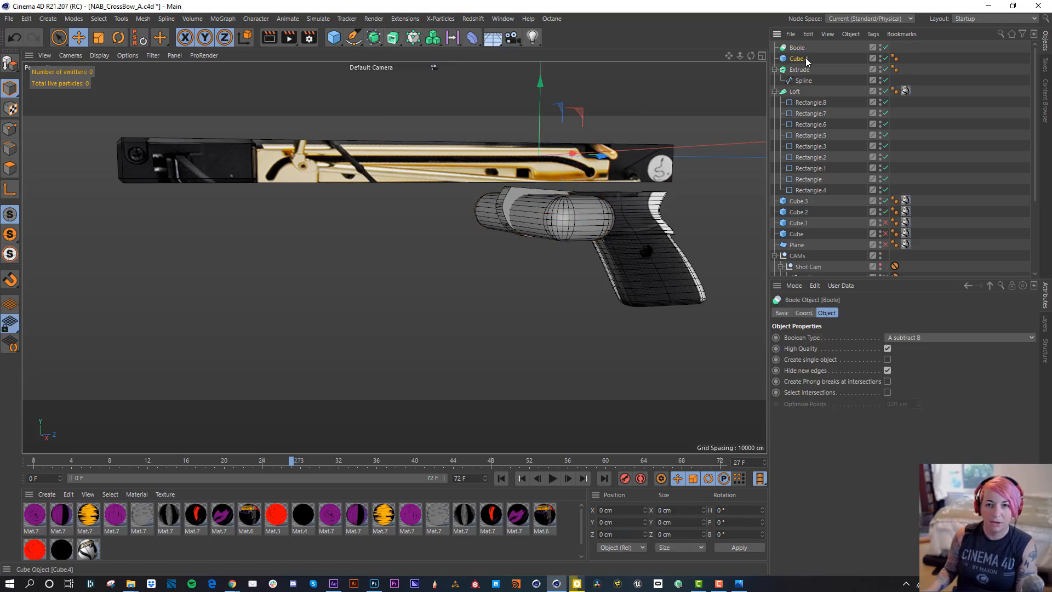
{"action": "left_click", "coordinate": [805, 59]}
{"action": "left_click", "coordinate": [804, 70], "text": "ctrl"}
{"action": "left_click_drag", "start_coordinate": [806, 59], "coordinate": [804, 54]}
{"action": "left_click", "coordinate": [807, 70]}
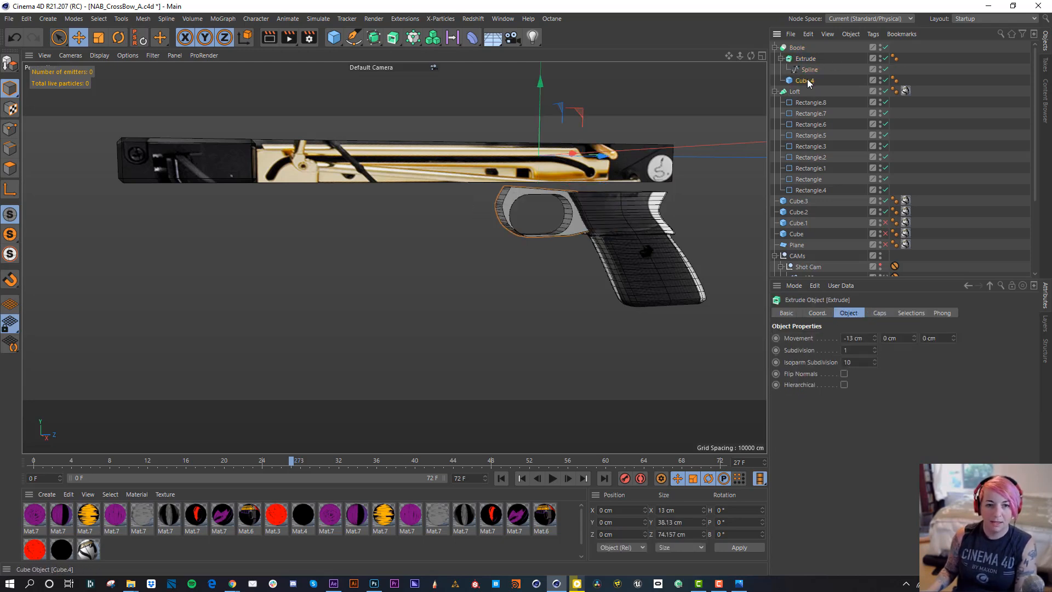
{"action": "left_click", "coordinate": [804, 80]}
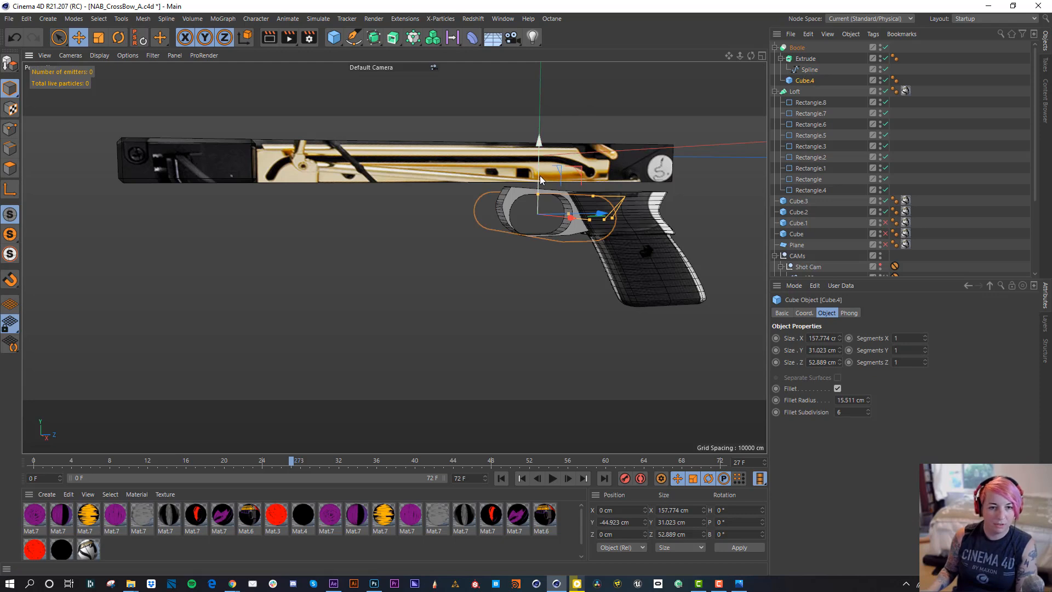
{"action": "left_click_drag", "start_coordinate": [540, 175], "coordinate": [540, 173]}
Refine the trigger guard spline's outline, moving its bottom point to about -15.3 cm in Z and adjusting the front points and their tangents.
{"action": "left_click", "coordinate": [809, 69]}
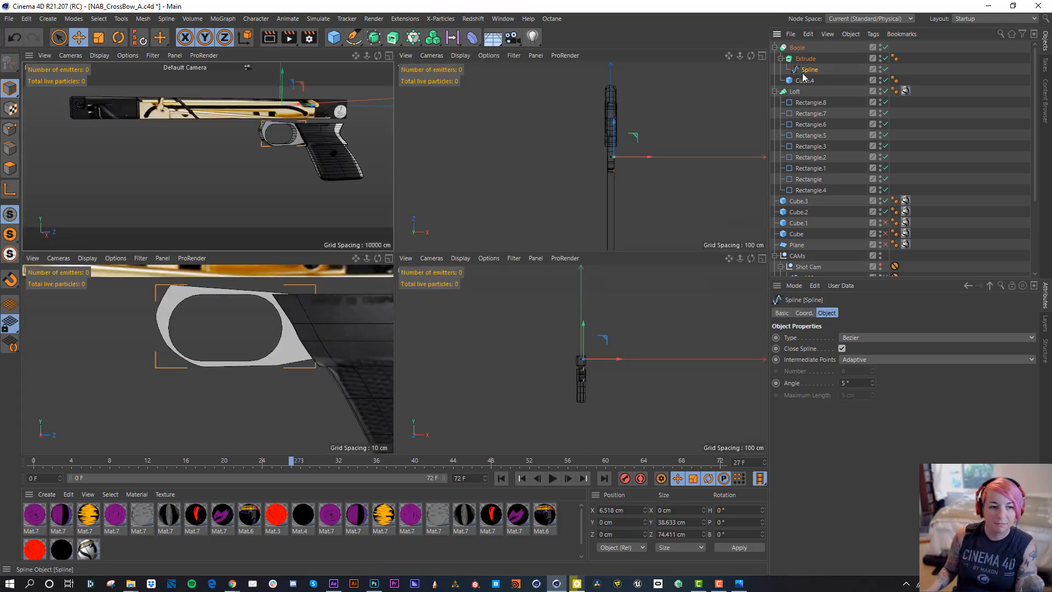
{"action": "left_click", "coordinate": [9, 129]}
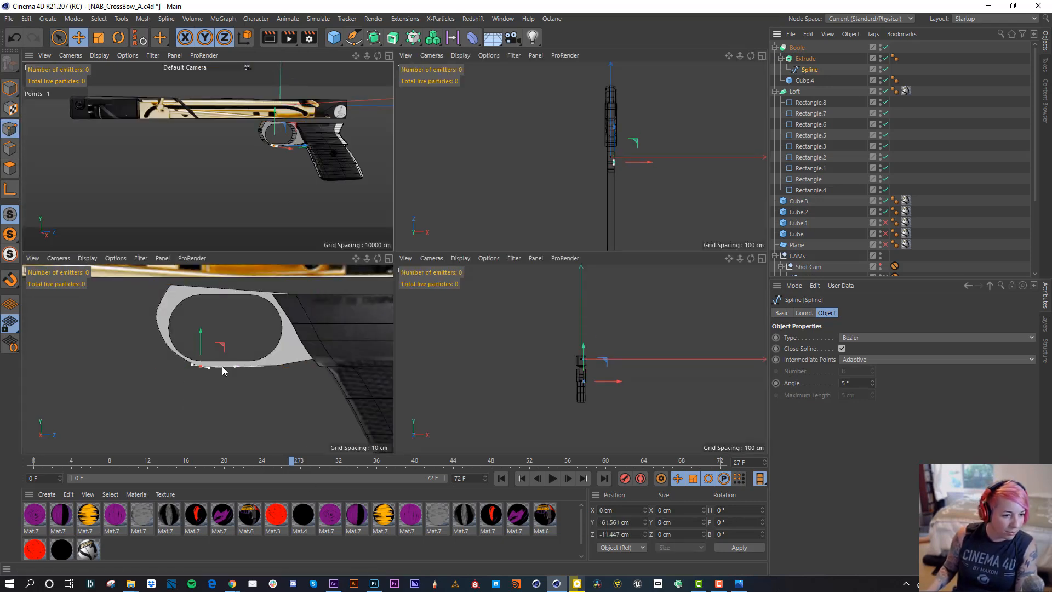
{"action": "left_click_drag", "start_coordinate": [222, 366], "coordinate": [215, 366]}
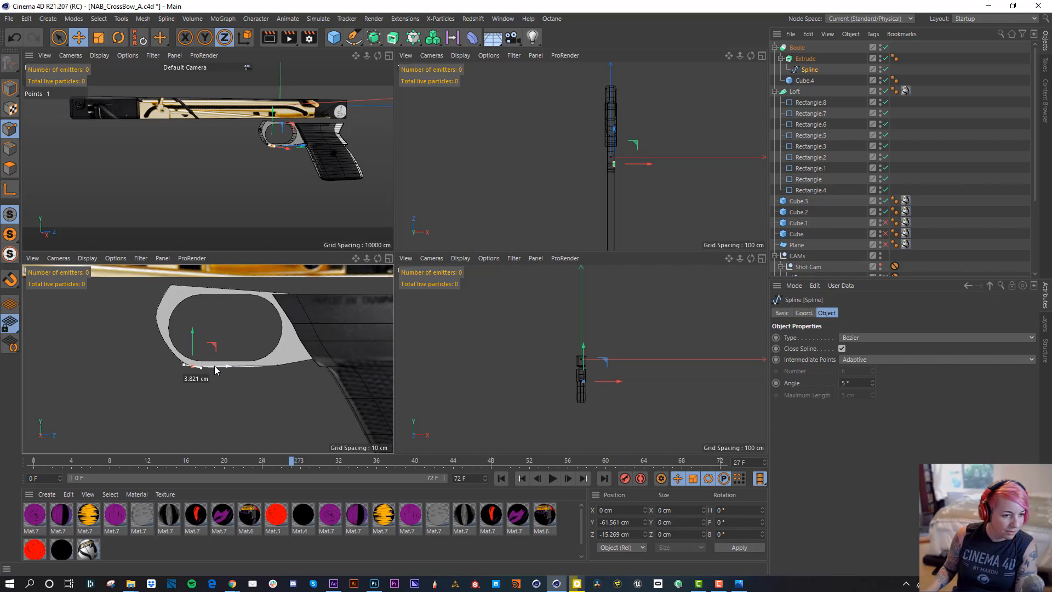
{"action": "left_click", "coordinate": [167, 344]}
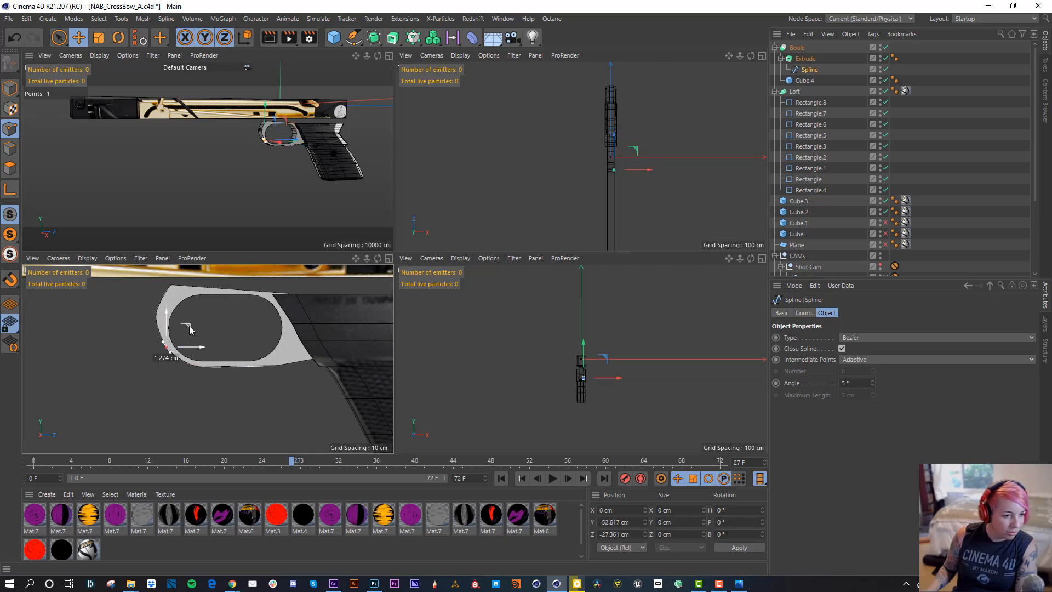
{"action": "left_click", "coordinate": [156, 317]}
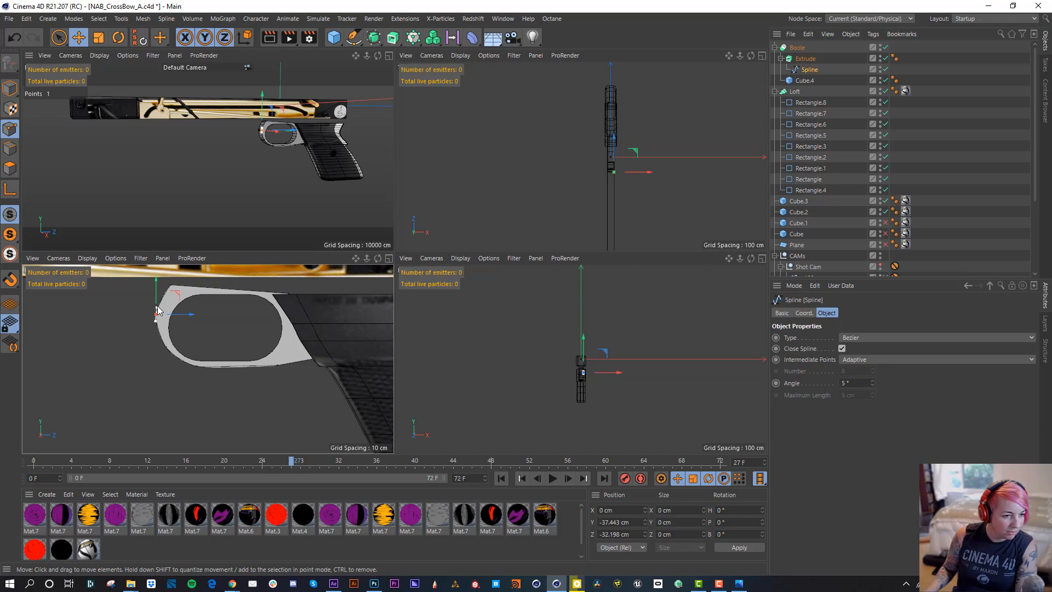
{"action": "left_click_drag", "start_coordinate": [158, 310], "coordinate": [158, 304]}
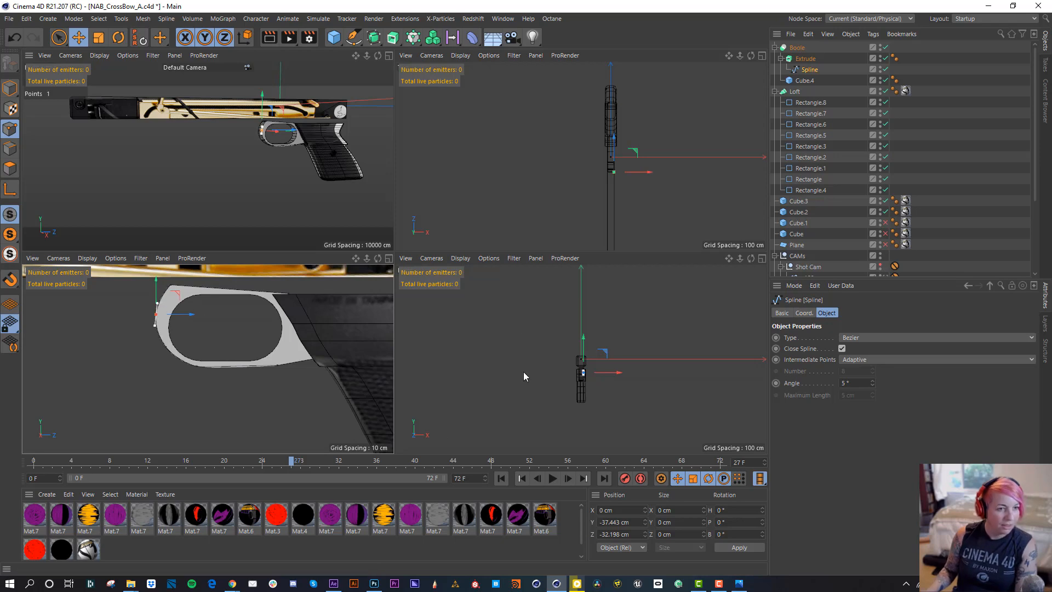
Examine the crossbow in the enlarged perspective view from several angles, checking the front block and the long body cube.
{"action": "left_click", "coordinate": [389, 56]}
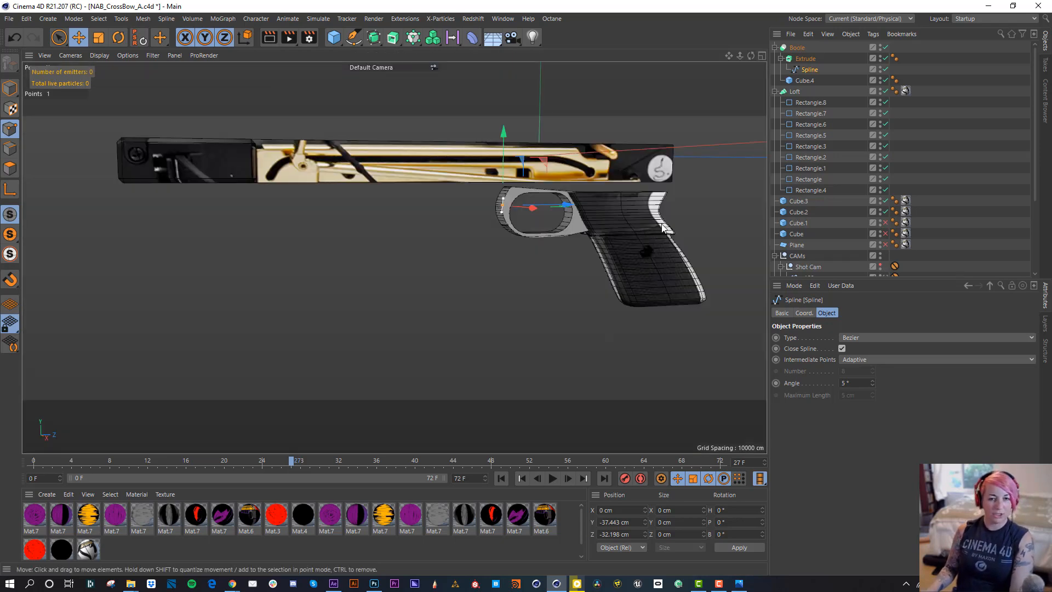
{"action": "left_click_drag", "start_coordinate": [640, 308], "coordinate": [594, 216], "text": "alt"}
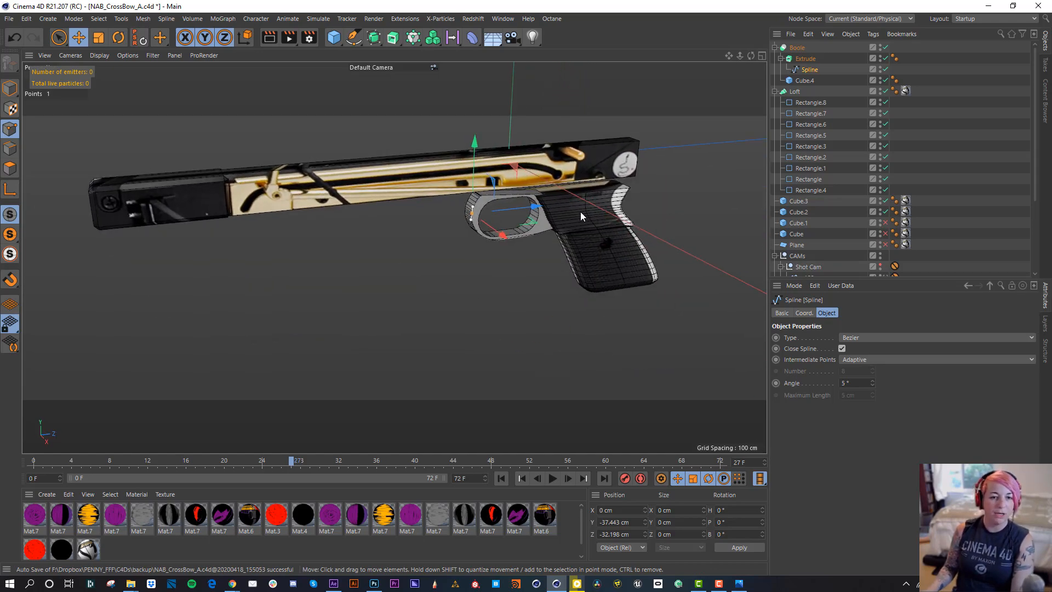
{"action": "middle_click_drag", "start_coordinate": [580, 212], "coordinate": [613, 239], "text": "alt"}
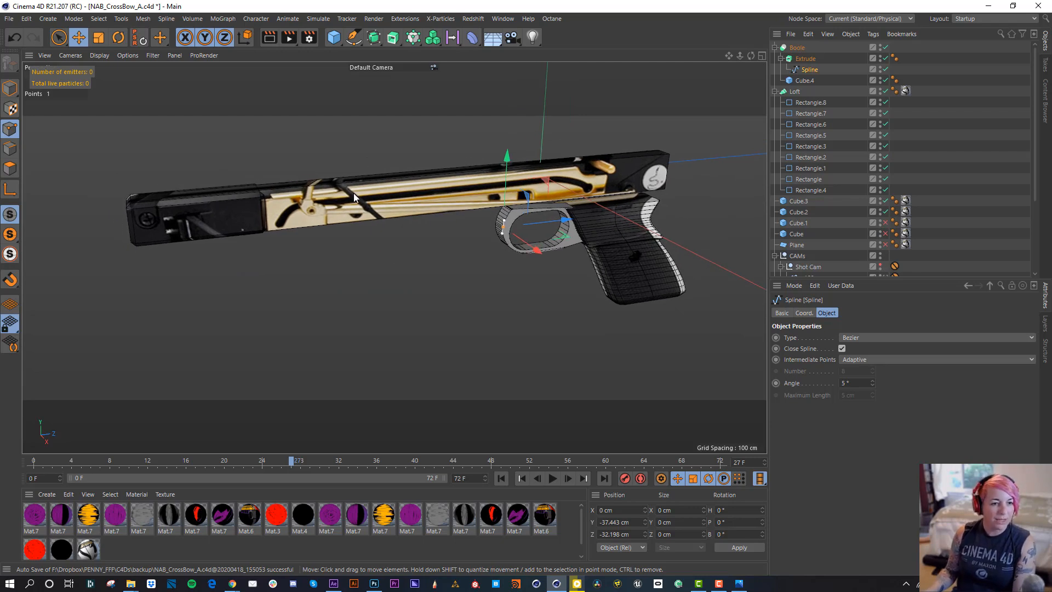
{"action": "left_click_drag", "start_coordinate": [354, 193], "coordinate": [205, 233], "text": "alt"}
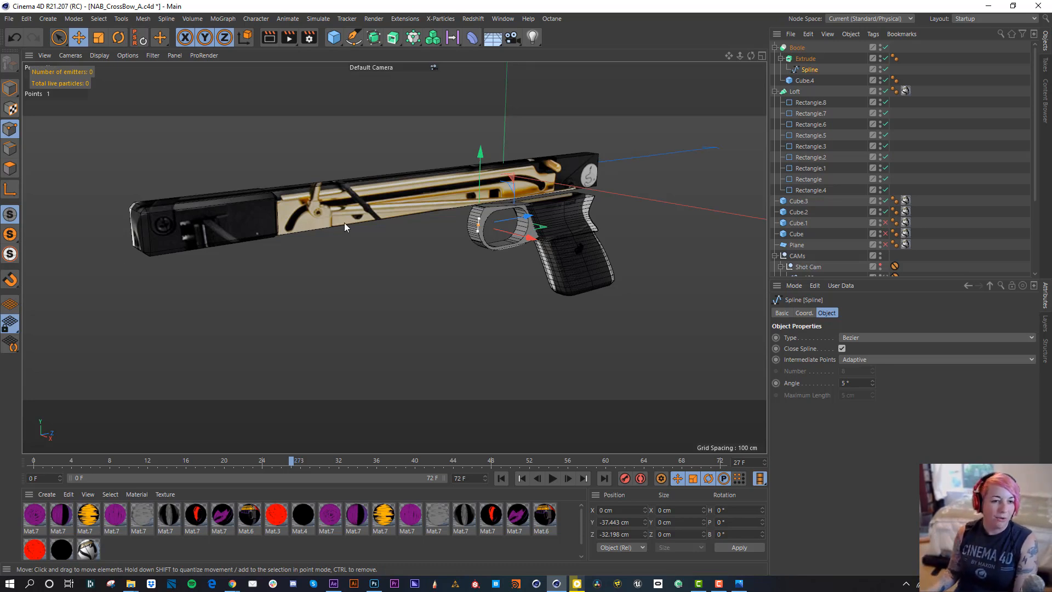
{"action": "left_click_drag", "start_coordinate": [120, 248], "coordinate": [163, 248], "text": "alt"}
{"action": "left_click", "coordinate": [180, 251]}
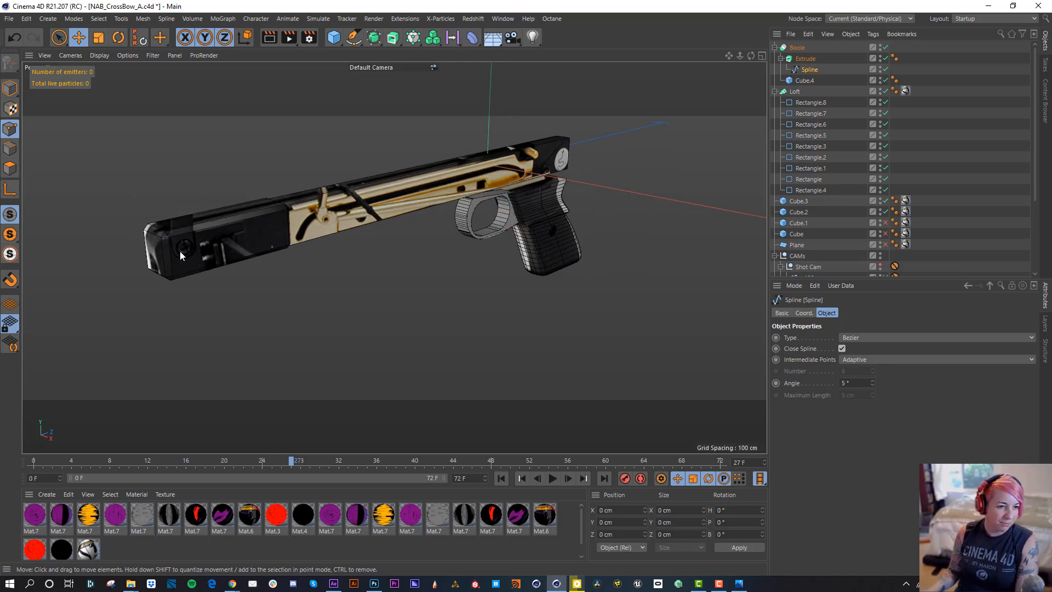
{"action": "left_click", "coordinate": [10, 88]}
{"action": "left_click", "coordinate": [212, 231]}
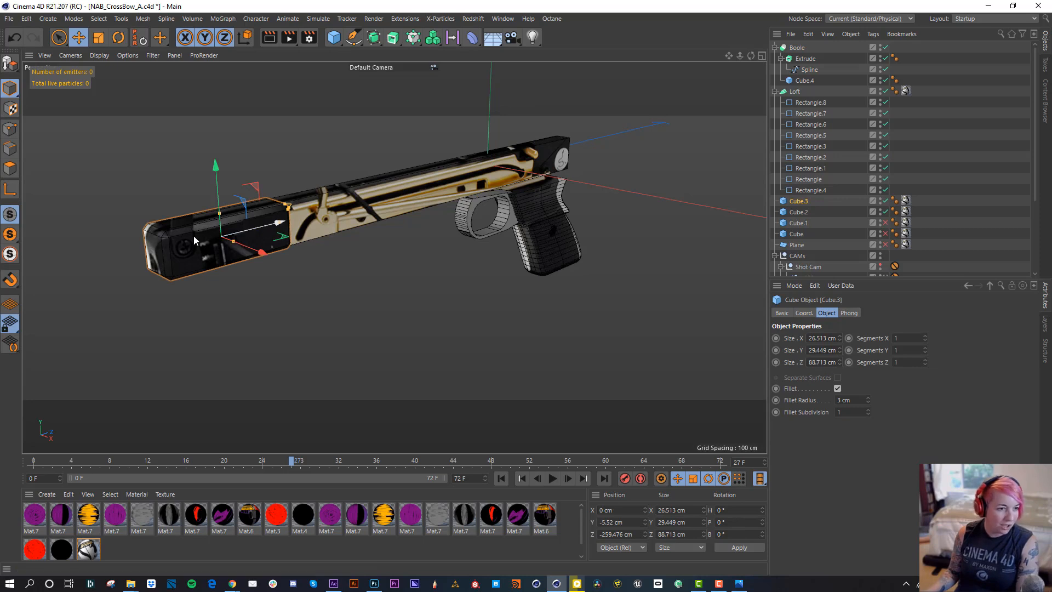
{"action": "left_click", "coordinate": [345, 217]}
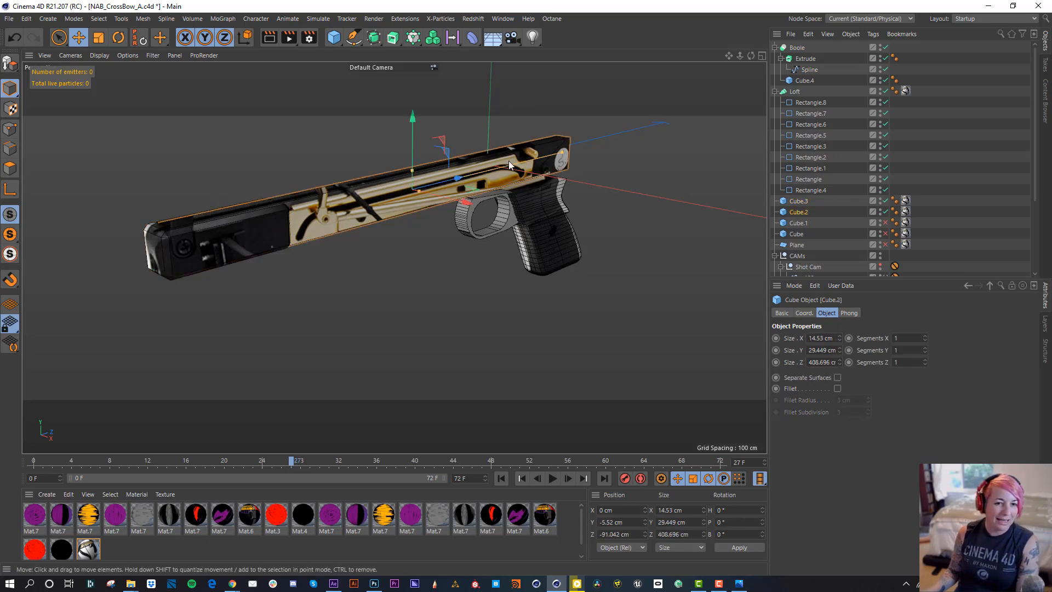
Inspect the grip Loft with its rectangle splines and the trigger guard Boole with its spline and cube.
{"action": "left_click", "coordinate": [553, 270]}
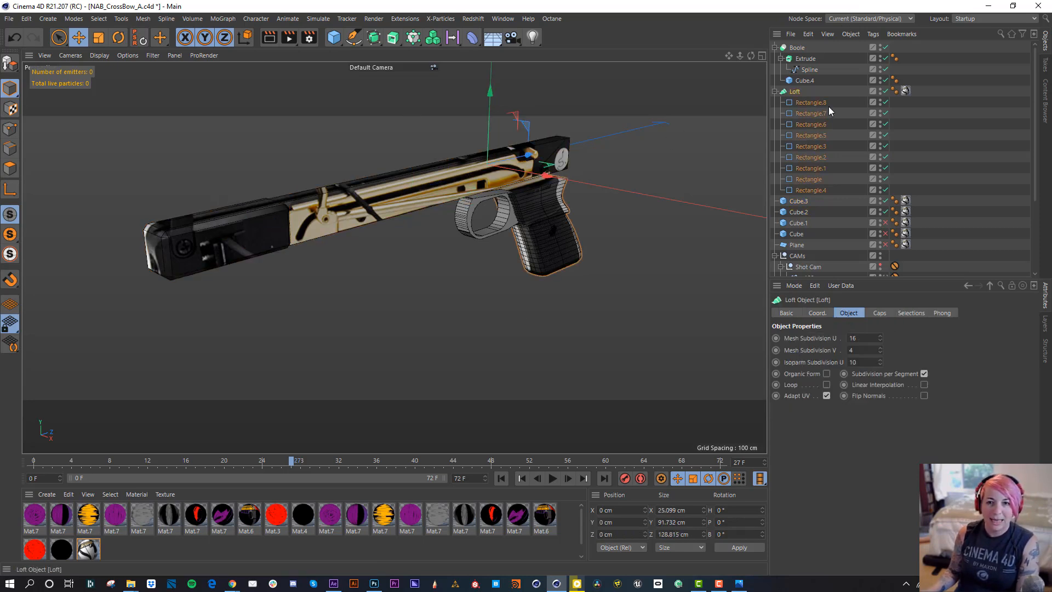
{"action": "left_click", "coordinate": [814, 179]}
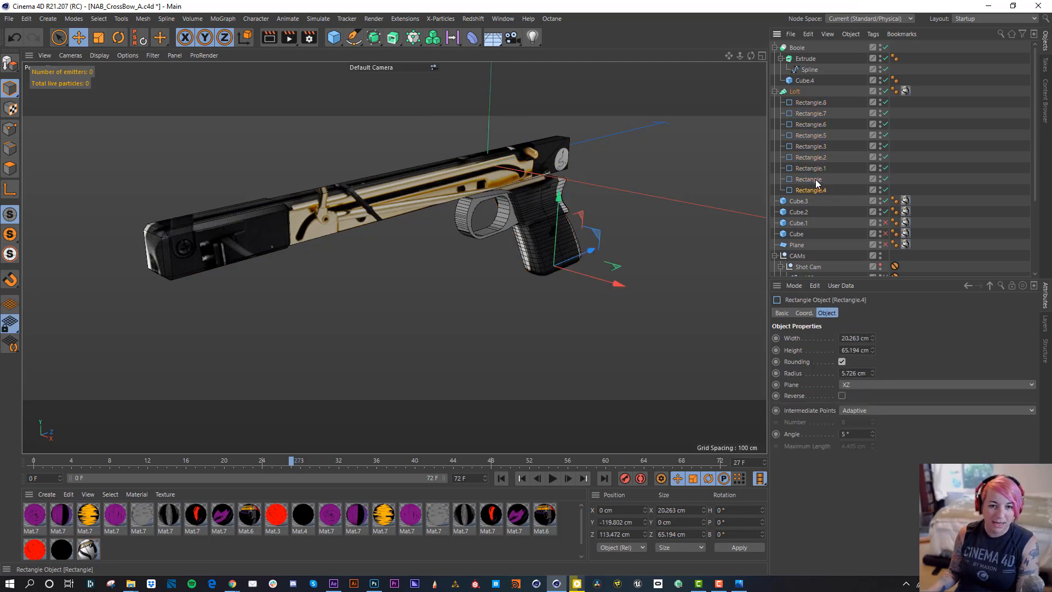
{"action": "left_click", "coordinate": [814, 168]}
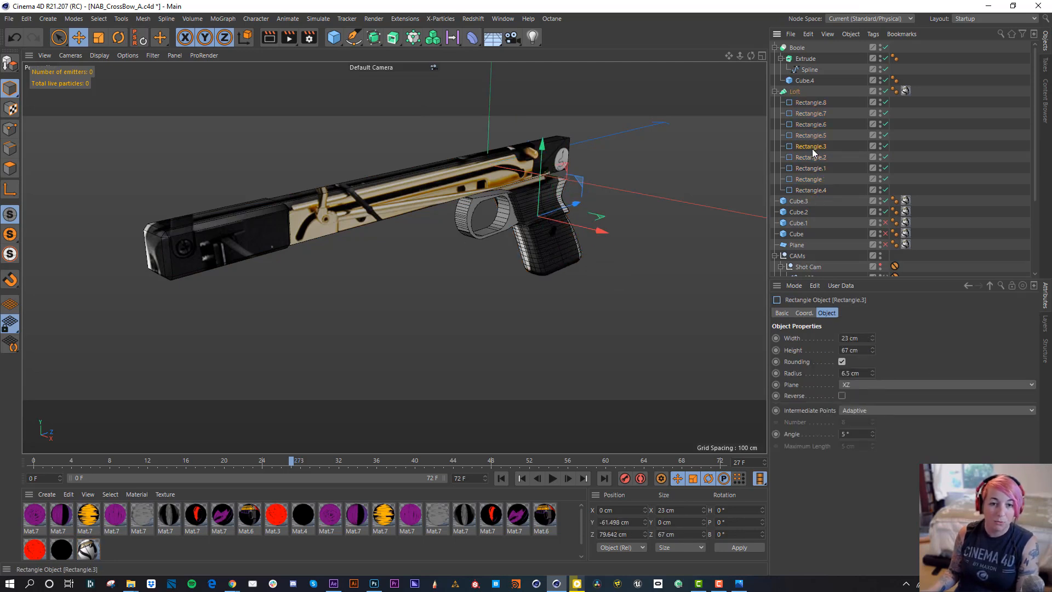
{"action": "left_click", "coordinate": [810, 138]}
{"action": "left_click", "coordinate": [811, 113]}
{"action": "left_click", "coordinate": [810, 103]}
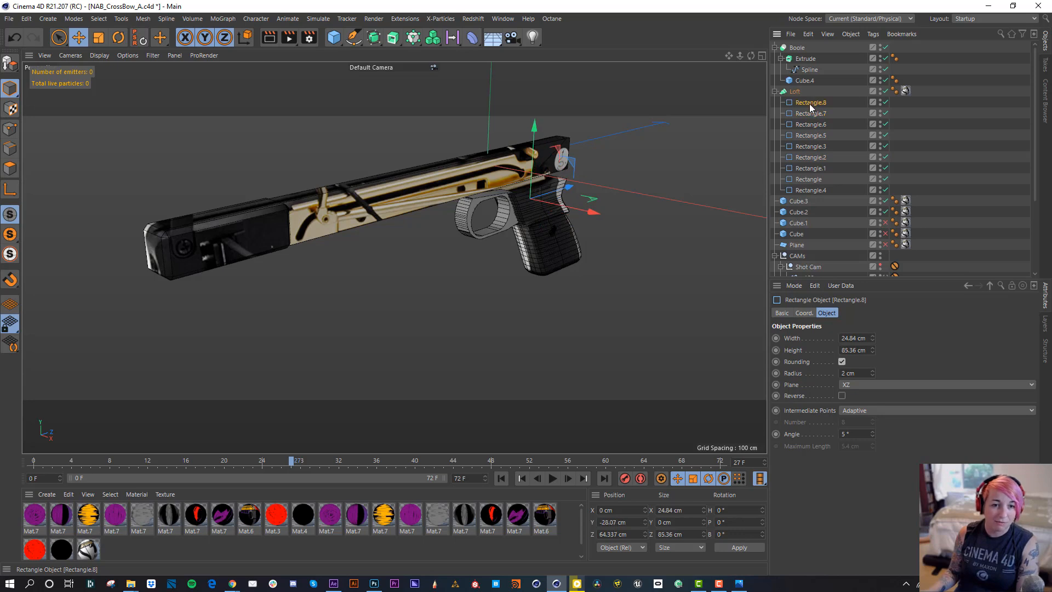
{"action": "left_click", "coordinate": [810, 46]}
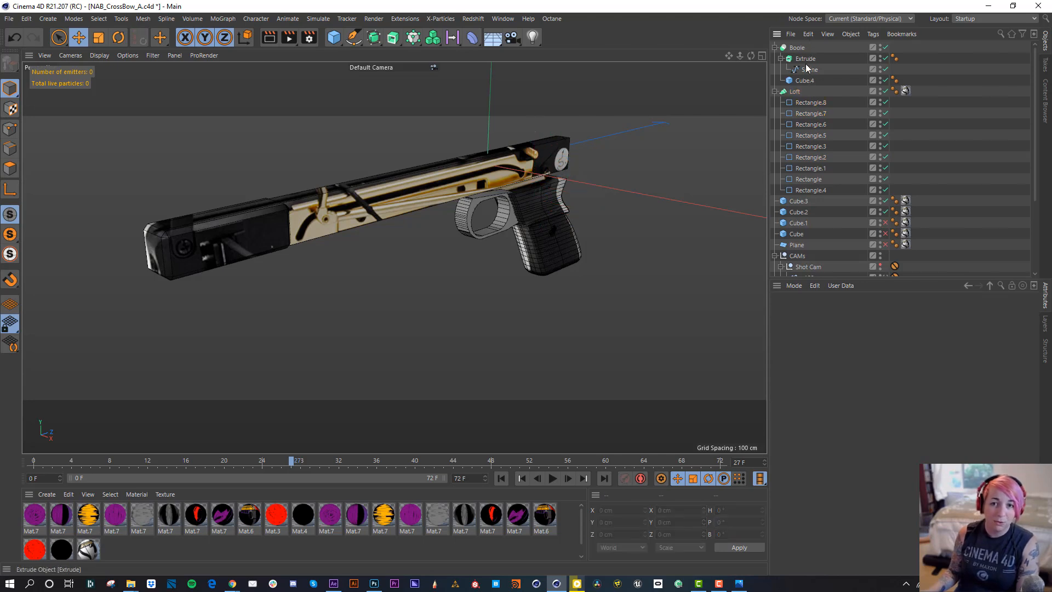
{"action": "left_click", "coordinate": [806, 69]}
{"action": "left_click", "coordinate": [800, 80]}
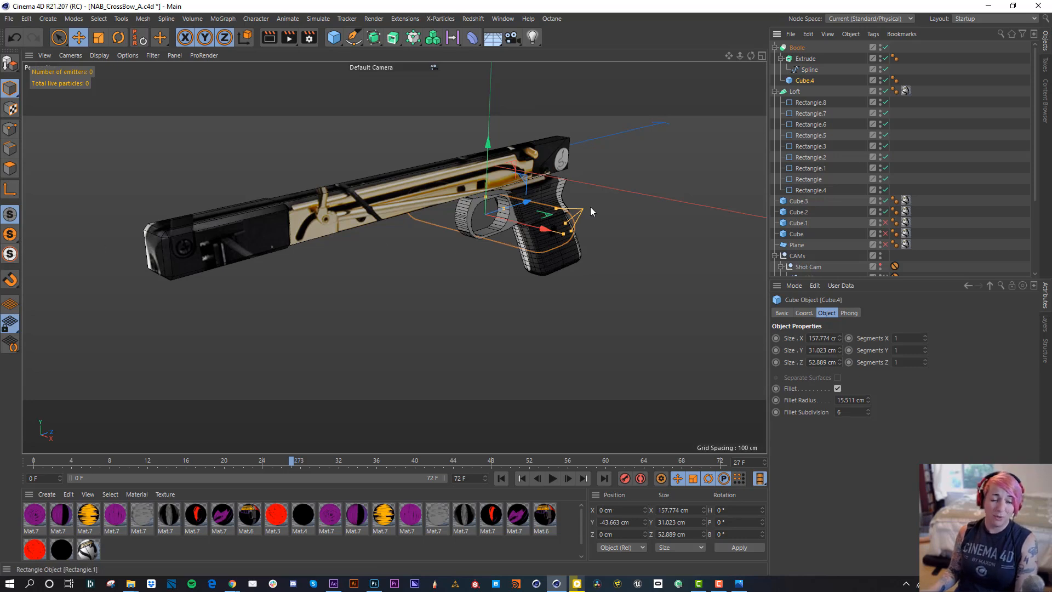
Collapse the Boole and Loft hierarchies in the object list.
{"action": "middle_click_drag", "start_coordinate": [429, 197], "coordinate": [457, 241], "text": "alt"}
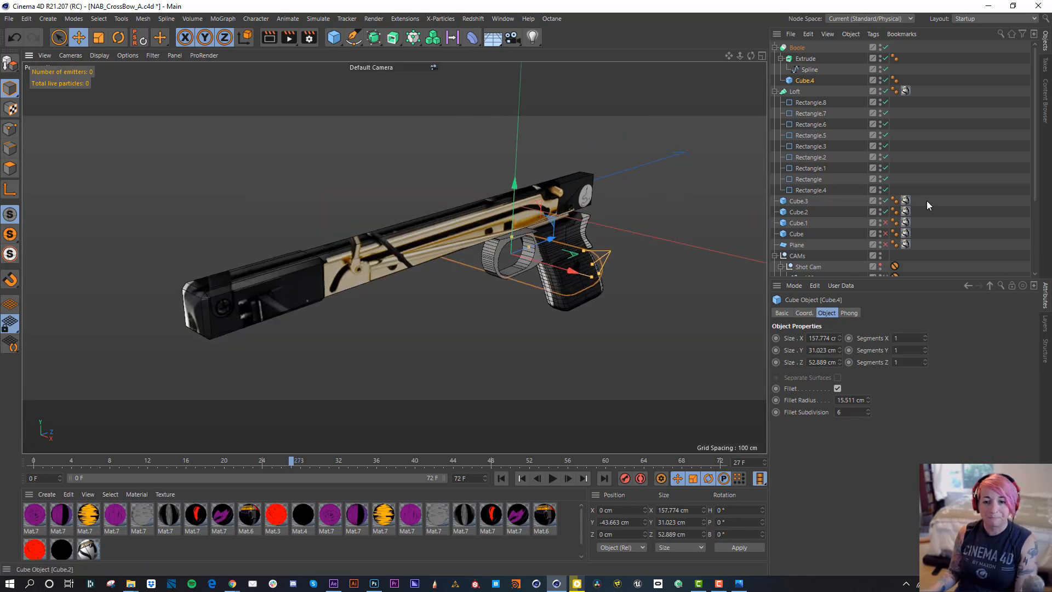
{"action": "left_click", "coordinate": [775, 47]}
{"action": "left_click", "coordinate": [774, 58]}
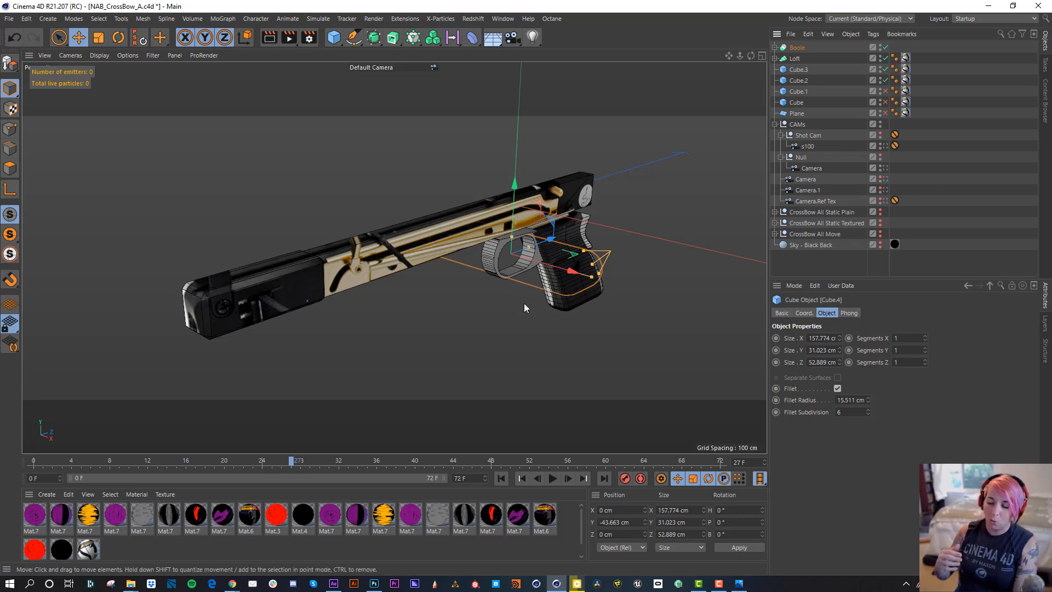
Switch to Cards_A_v01.pdf in Google Chrome to review the workflow outline, and return to Cinema 4D.
{"action": "key", "text": "alt+Tab"}
{"action": "key", "text": "alt+Tab"}
{"action": "key", "text": "alt+Tab"}
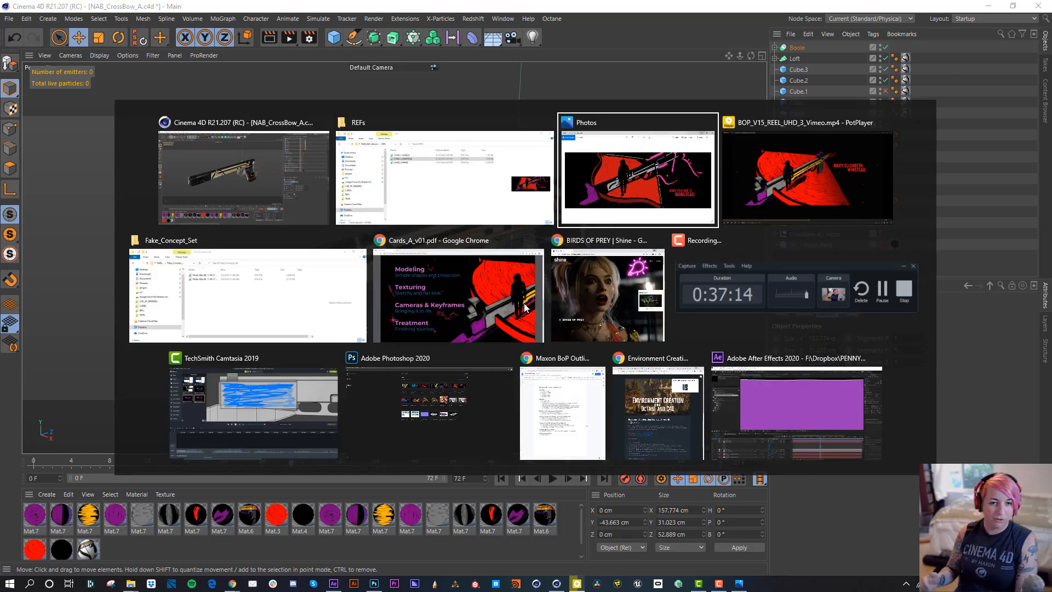
{"action": "left_click", "coordinate": [524, 307]}
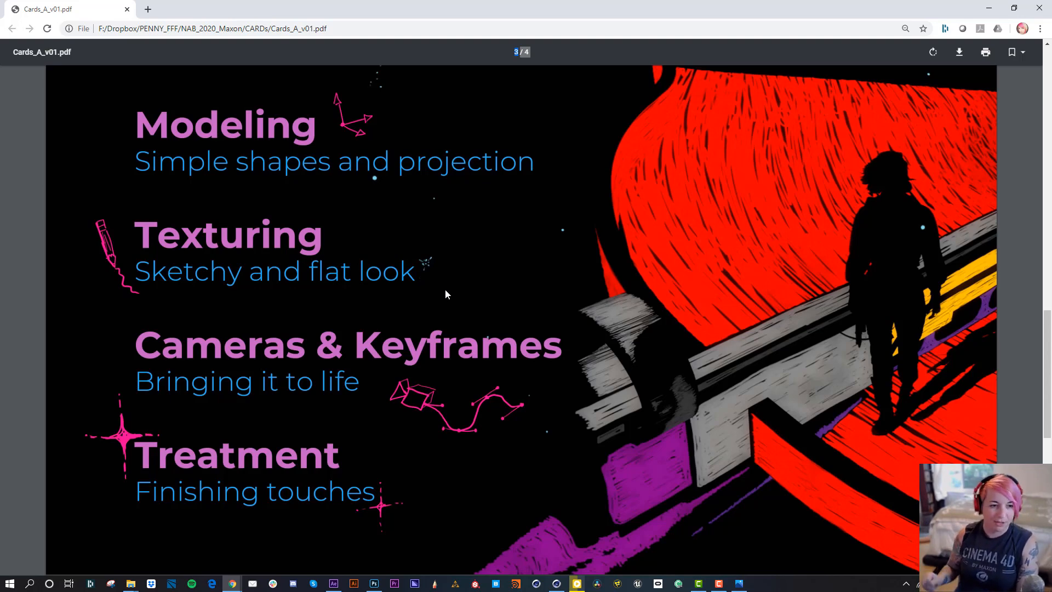
{"action": "key", "text": "alt+Tab"}
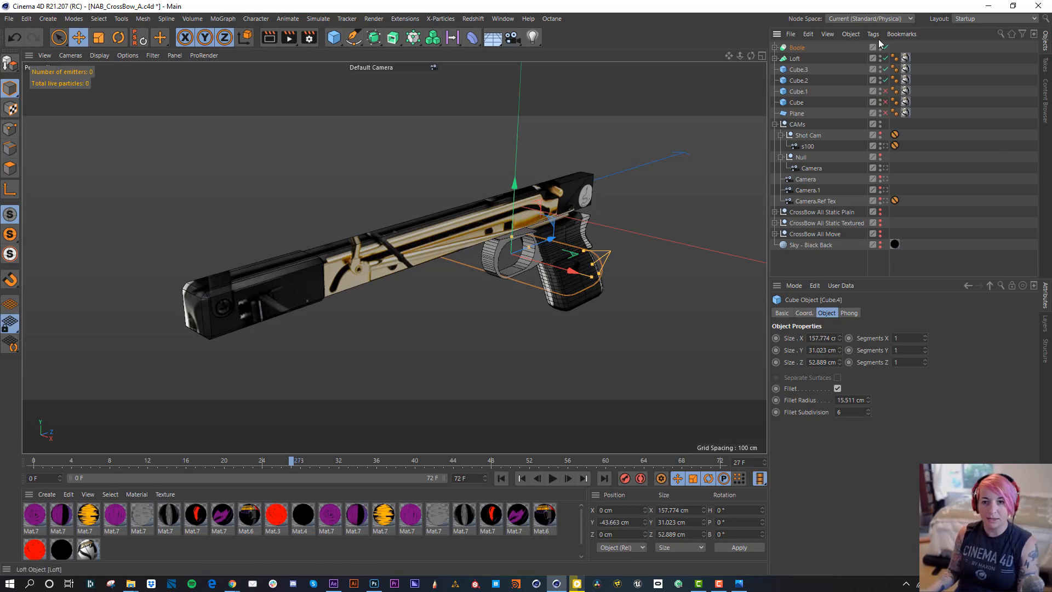
Hide the blocked-out gun parts from Boole through Plane and show the CrossBow All Static Plain group in the viewport.
{"action": "left_click", "coordinate": [775, 48]}
{"action": "left_click", "coordinate": [775, 48]}
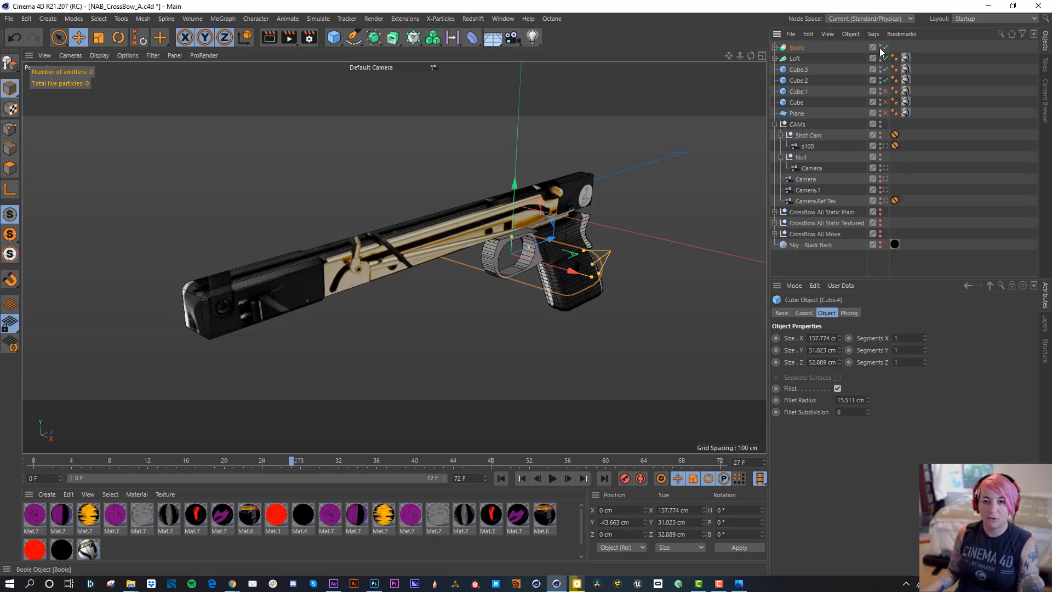
{"action": "left_click_drag", "start_coordinate": [880, 46], "coordinate": [882, 81], "text": "alt"}
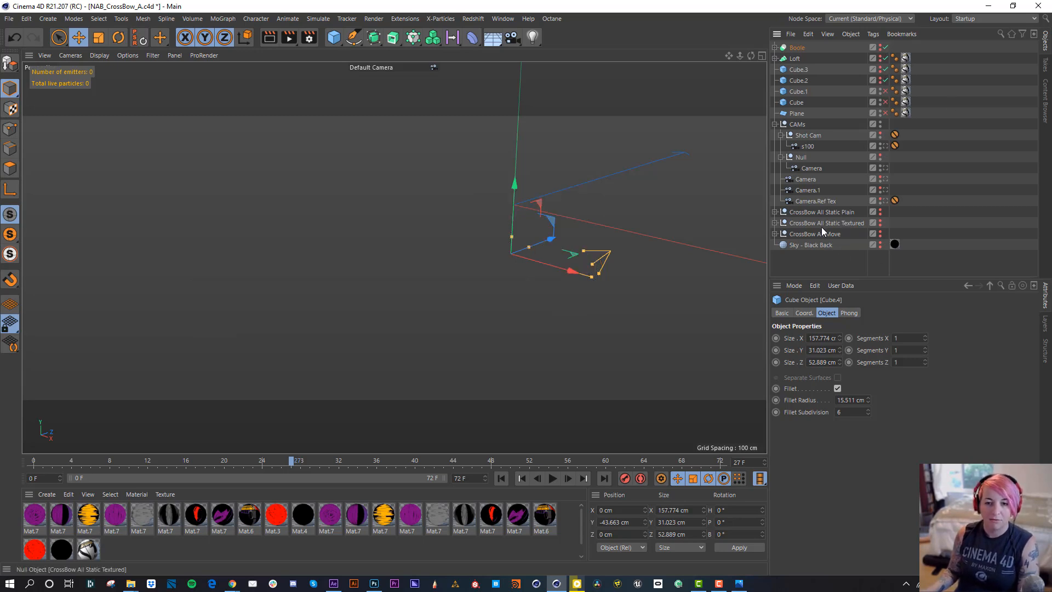
{"action": "left_click", "coordinate": [838, 212]}
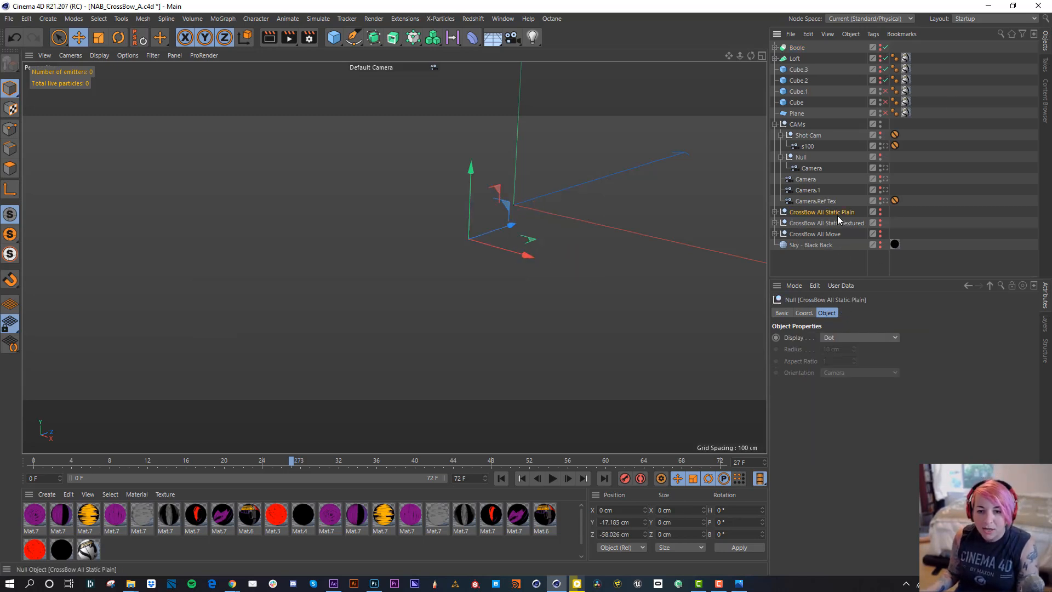
{"action": "left_click", "coordinate": [881, 214]}
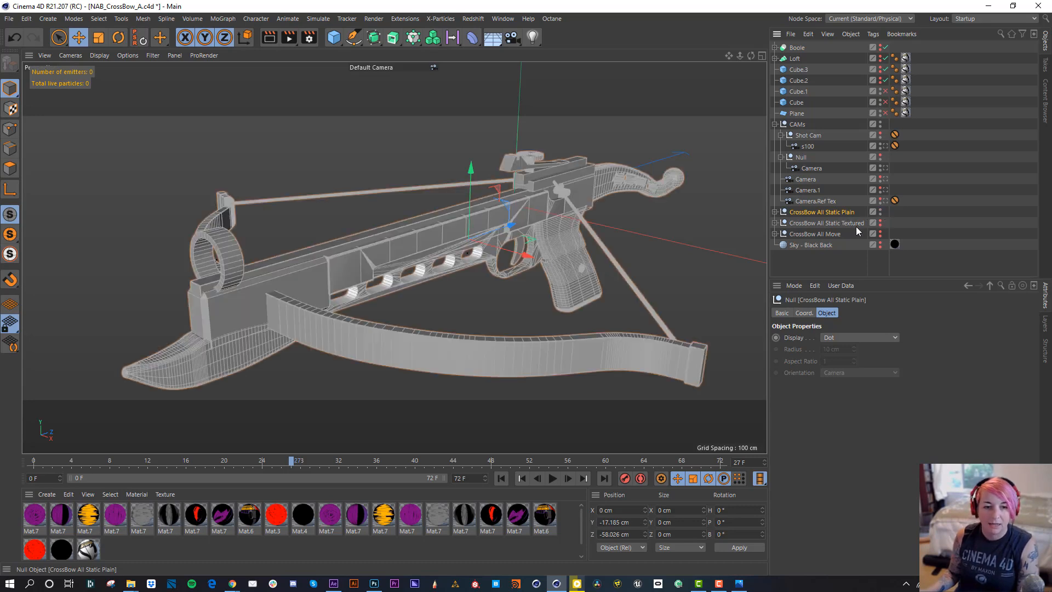
{"action": "left_click", "coordinate": [684, 224]}
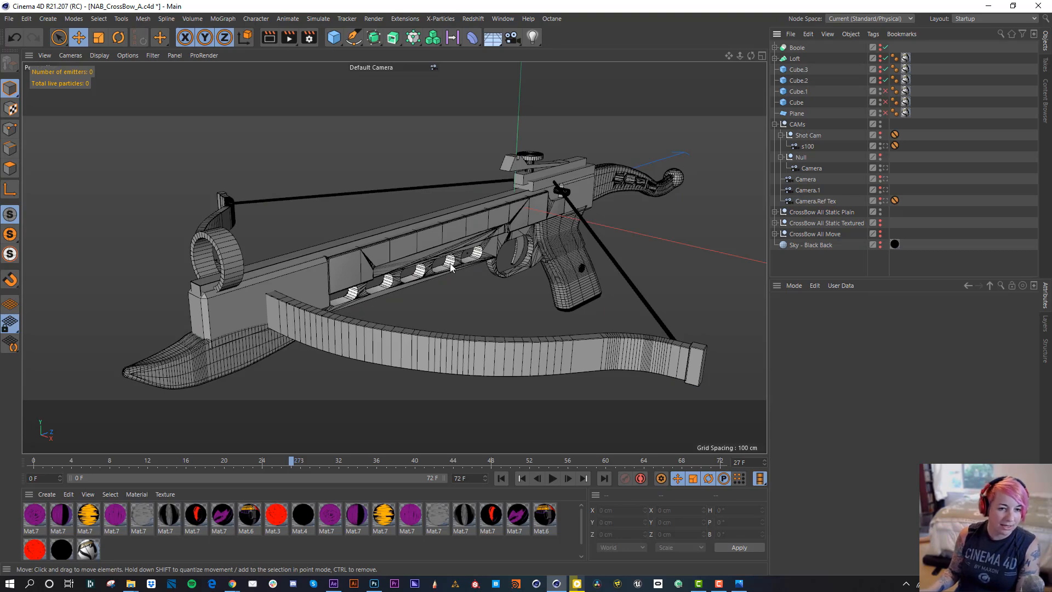
Inspect the crossbow's rear block and sight parts up close, checking the individual rail cube and notched sight piece.
{"action": "middle_click_drag", "start_coordinate": [450, 264], "coordinate": [429, 249], "text": "alt"}
{"action": "left_click_drag", "start_coordinate": [431, 207], "coordinate": [334, 274], "text": "alt"}
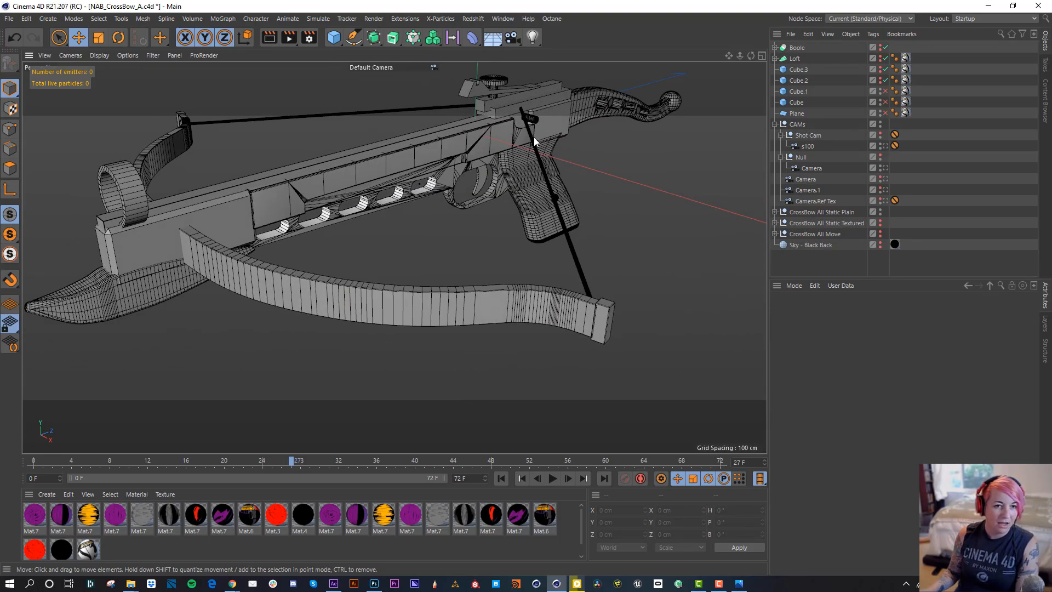
{"action": "middle_click_drag", "start_coordinate": [533, 136], "coordinate": [414, 228], "text": "alt"}
{"action": "right_click_drag", "start_coordinate": [458, 218], "coordinate": [434, 241], "text": "alt"}
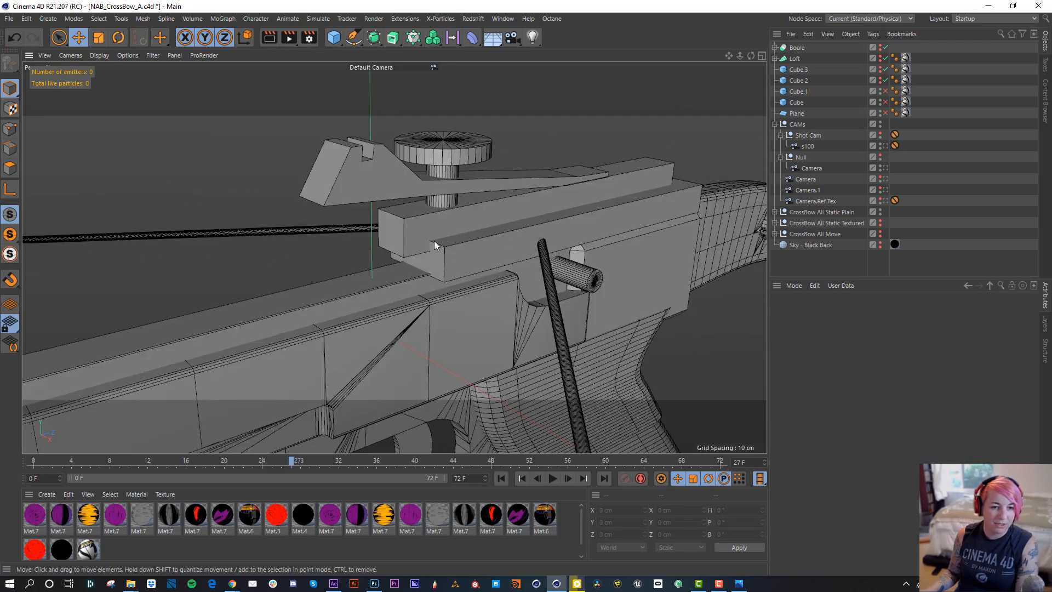
{"action": "left_click", "coordinate": [434, 241]}
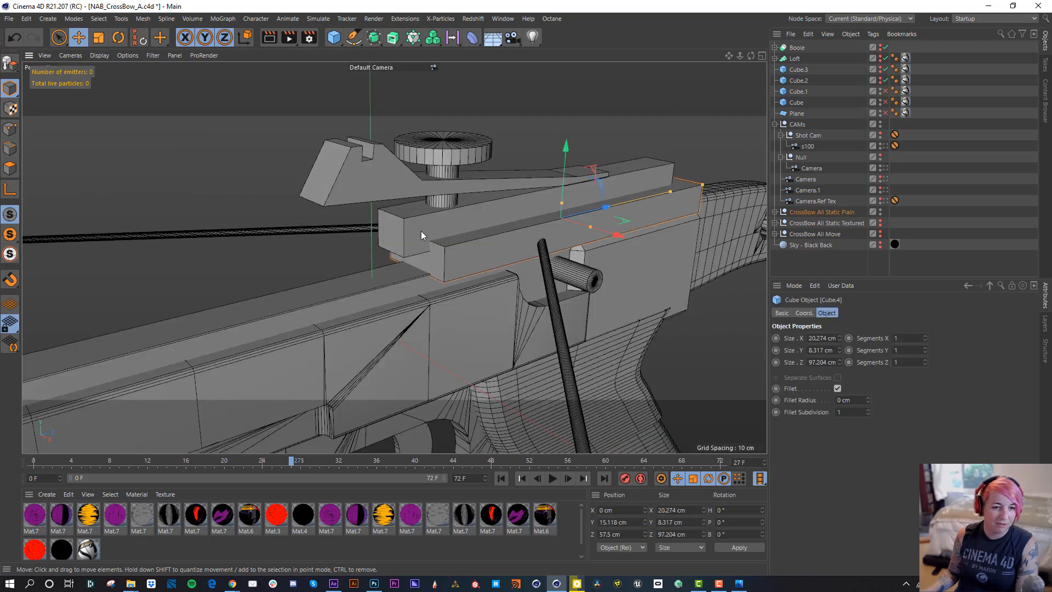
{"action": "left_click", "coordinate": [387, 194]}
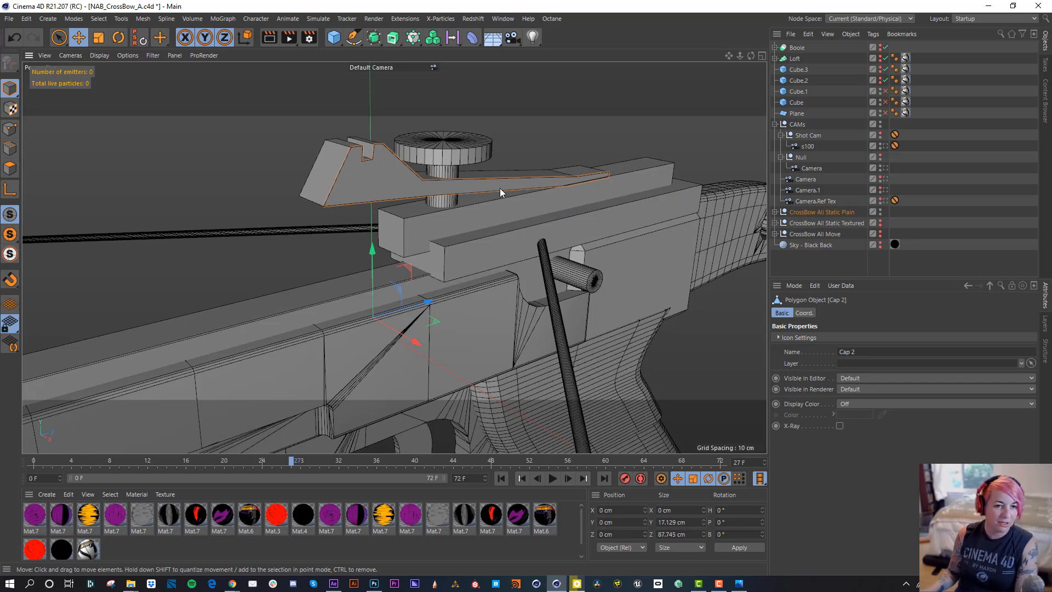
{"action": "middle_click_drag", "start_coordinate": [500, 189], "coordinate": [487, 230], "text": "alt"}
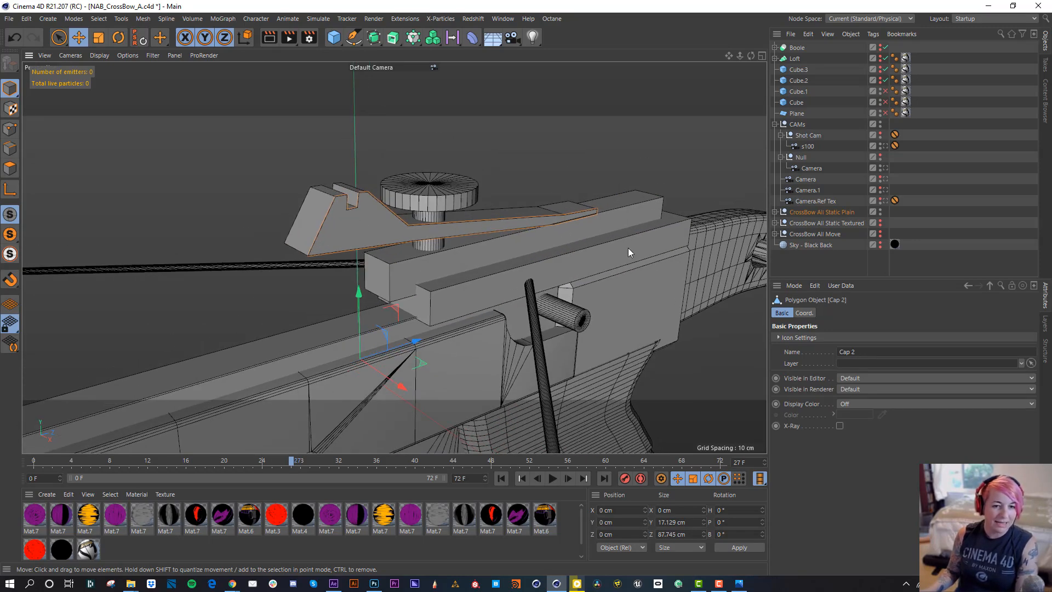
Examine the grip, curved stock and end sphere, and view the whole crossbow from the front at several angles.
{"action": "right_click_drag", "start_coordinate": [628, 247], "coordinate": [423, 281], "text": "alt"}
{"action": "left_click_drag", "start_coordinate": [422, 281], "coordinate": [615, 254], "text": "alt"}
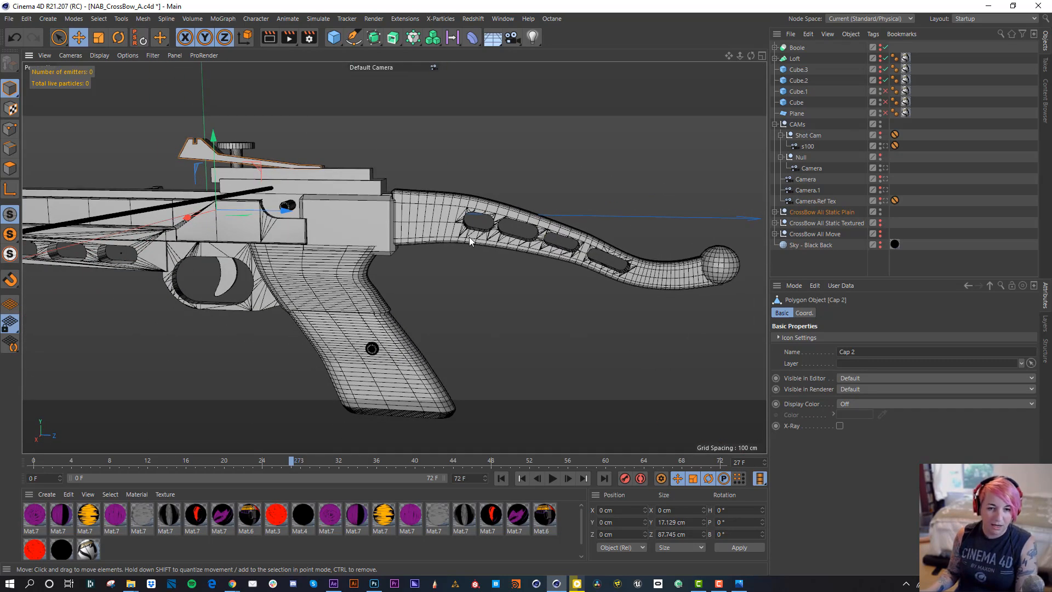
{"action": "left_click", "coordinate": [727, 263]}
{"action": "left_click_drag", "start_coordinate": [238, 261], "coordinate": [510, 226], "text": "alt"}
{"action": "right_click_drag", "start_coordinate": [503, 229], "coordinate": [455, 246], "text": "alt"}
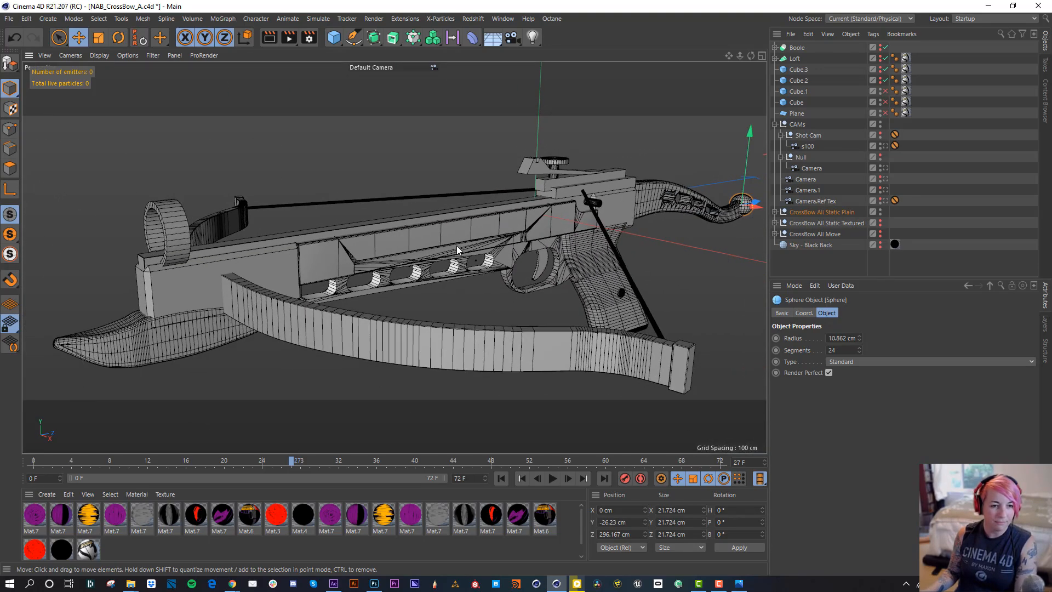
{"action": "middle_click_drag", "start_coordinate": [488, 253], "coordinate": [468, 235], "text": "alt"}
{"action": "right_click_drag", "start_coordinate": [570, 192], "coordinate": [514, 212], "text": "alt"}
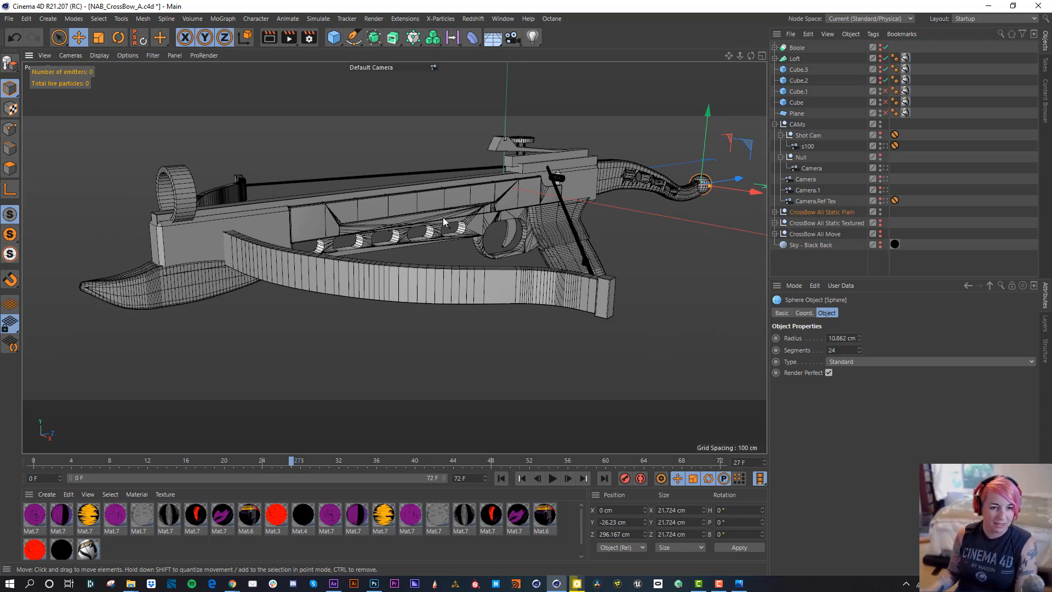
{"action": "left_click_drag", "start_coordinate": [436, 210], "coordinate": [535, 228], "text": "alt"}
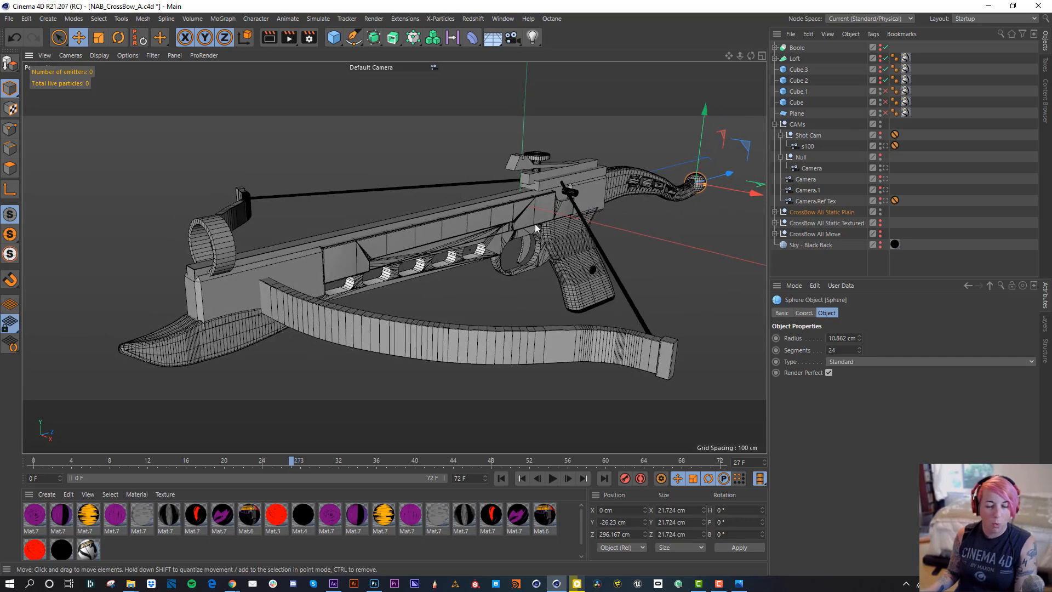
Expand the CrossBow All Static Plain hierarchy down to the Black group and hide its Bow symmetry object.
{"action": "left_click", "coordinate": [774, 212]}
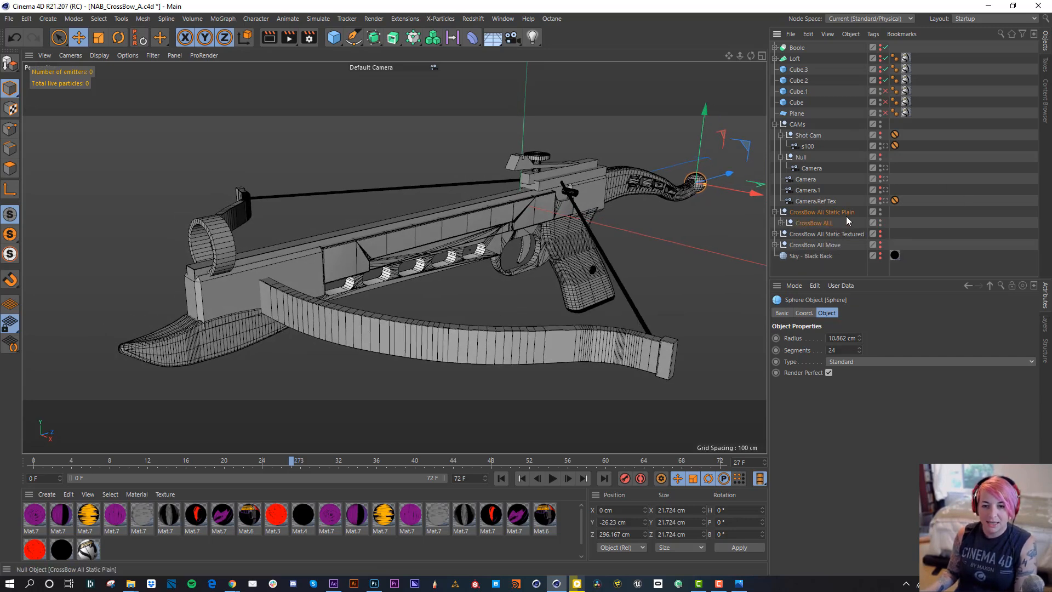
{"action": "left_click", "coordinate": [779, 222]}
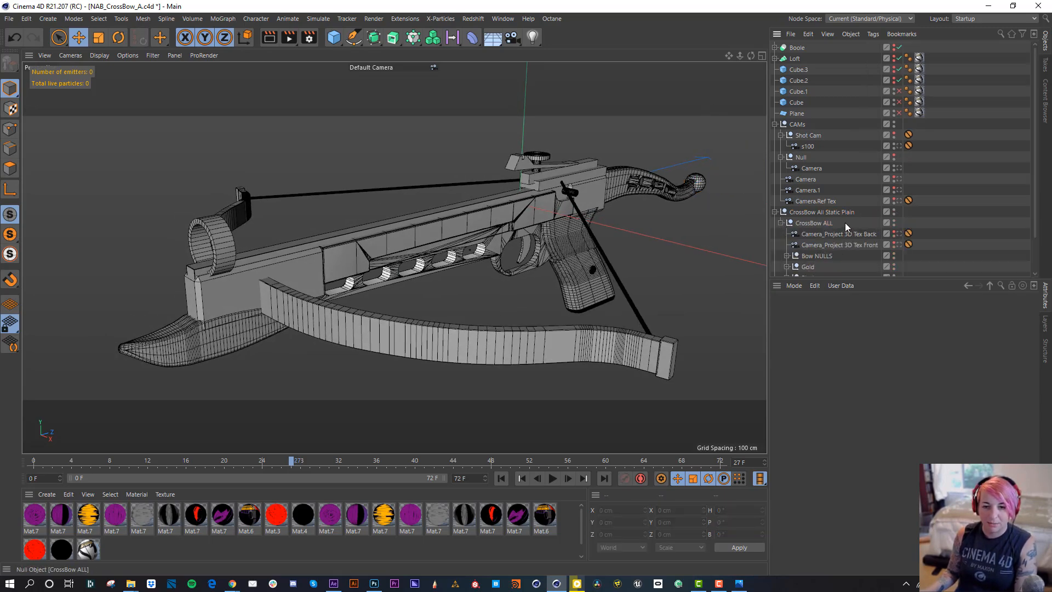
{"action": "scroll", "coordinate": [845, 223], "scroll_direction": "down", "scroll_amount": 3}
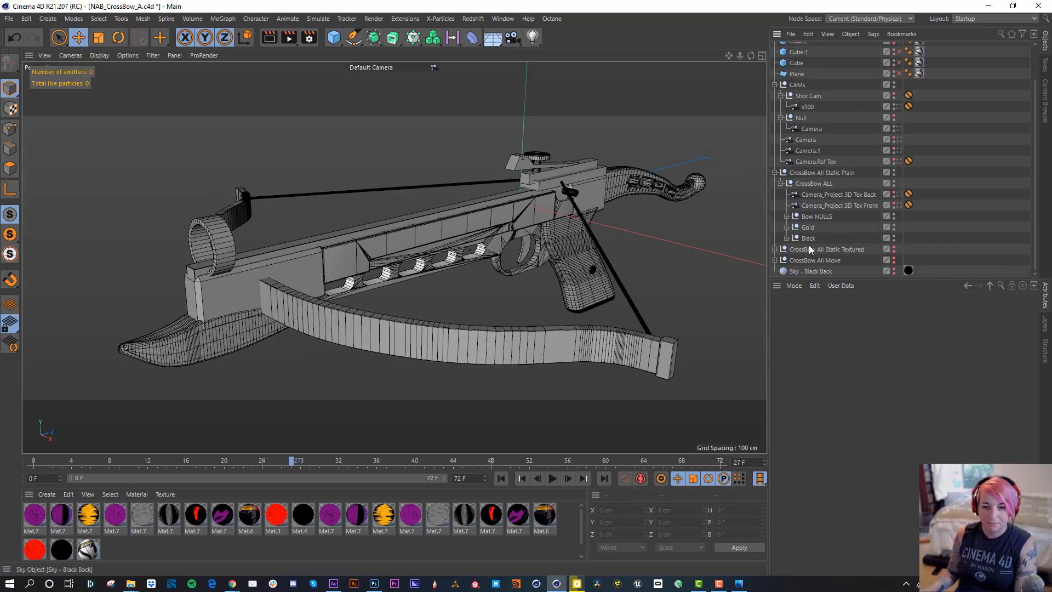
{"action": "left_click", "coordinate": [511, 364]}
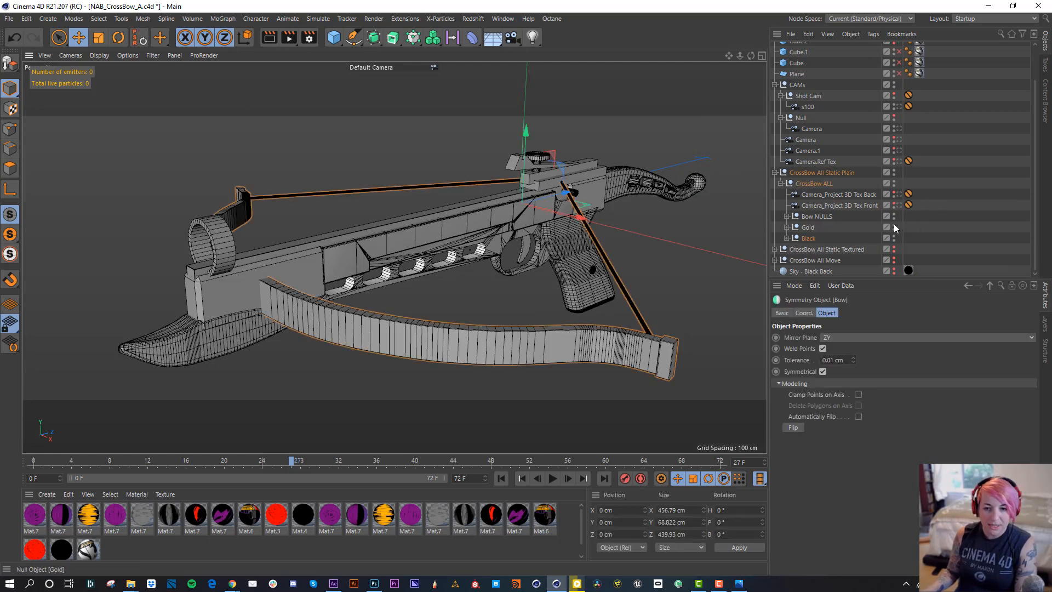
{"action": "left_click", "coordinate": [787, 238]}
{"action": "scroll", "coordinate": [827, 213], "scroll_direction": "down", "scroll_amount": 5}
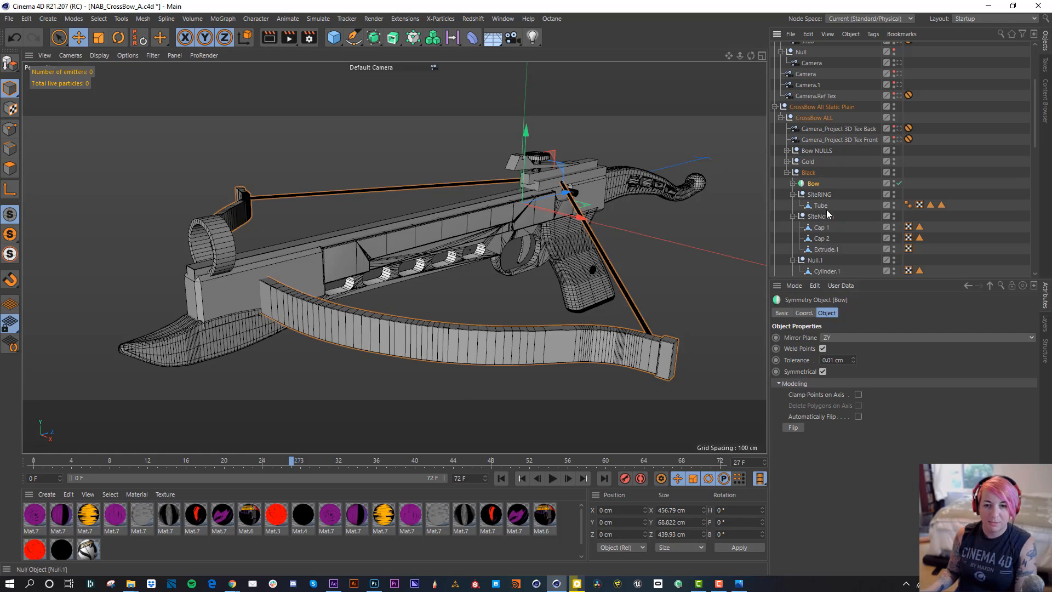
{"action": "left_click", "coordinate": [894, 182]}
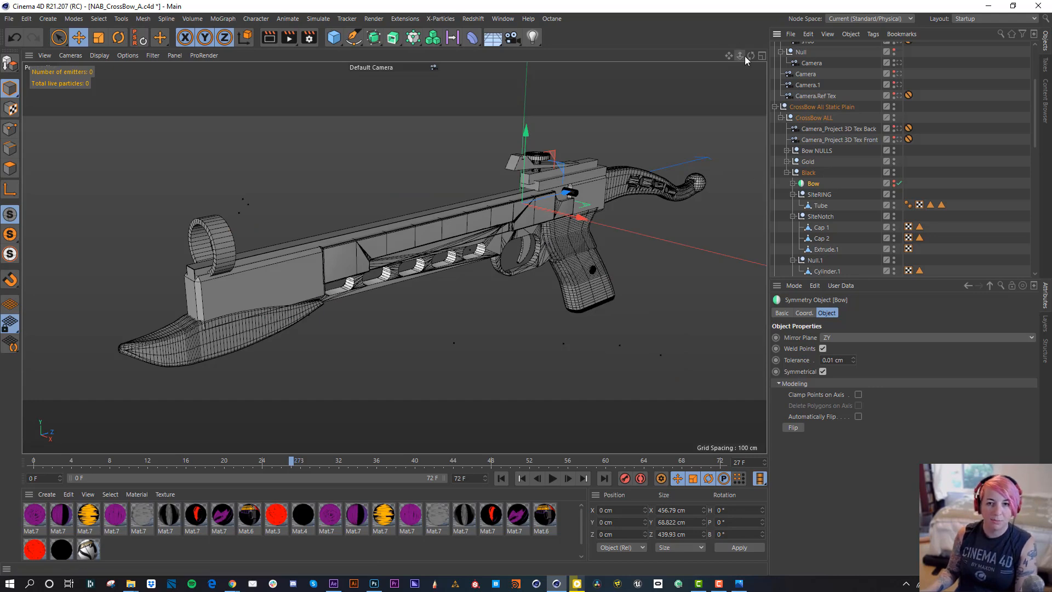
Capture a Snipping Tool screenshot of the whole crossbow side-on in the maximized Right view with nothing selected, and copy it.
{"action": "left_click", "coordinate": [761, 56]}
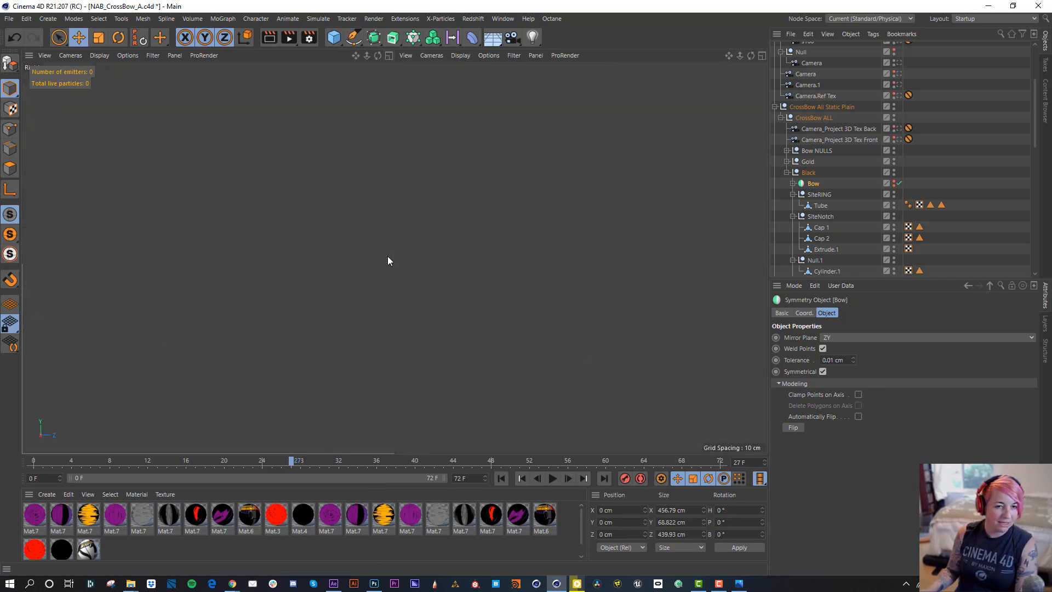
{"action": "right_click_drag", "start_coordinate": [706, 208], "coordinate": [620, 224], "text": "alt"}
{"action": "middle_click_drag", "start_coordinate": [678, 197], "coordinate": [472, 246], "text": "alt"}
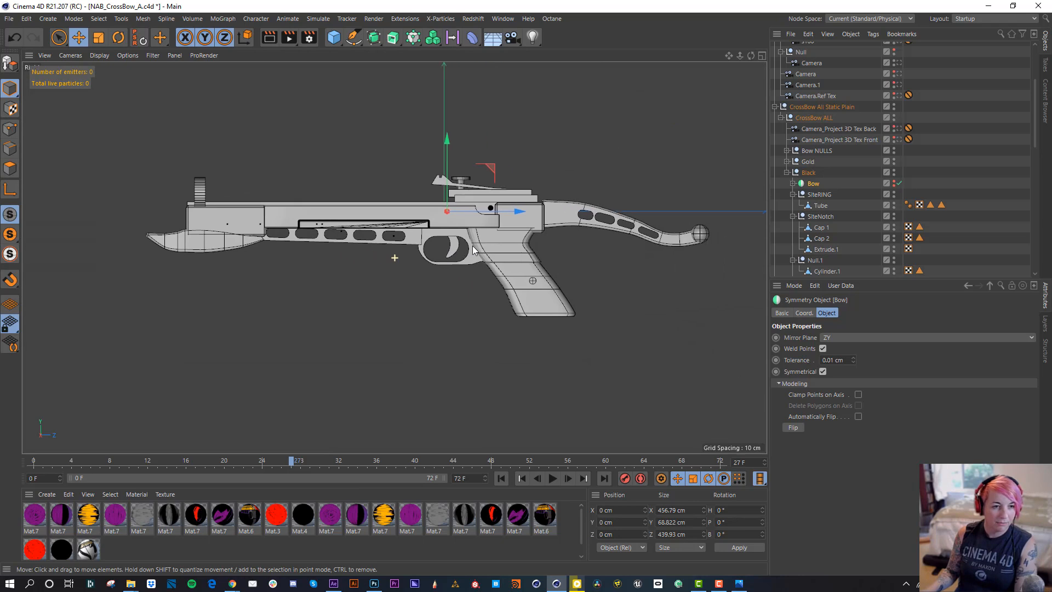
{"action": "scroll", "coordinate": [464, 218], "scroll_direction": "up", "scroll_amount": 3}
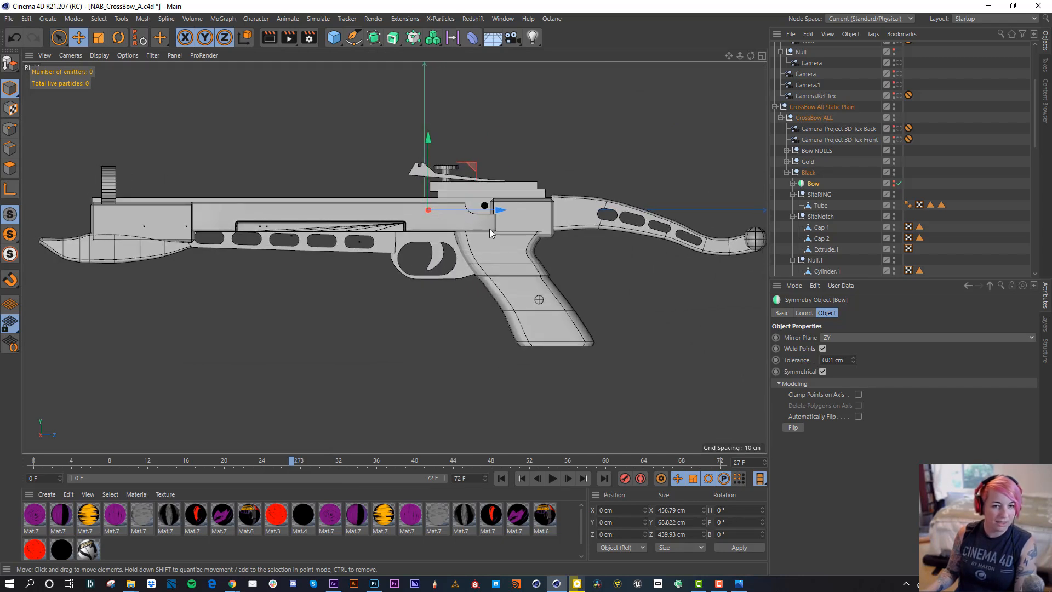
{"action": "scroll", "coordinate": [488, 230], "scroll_direction": "down", "scroll_amount": 2}
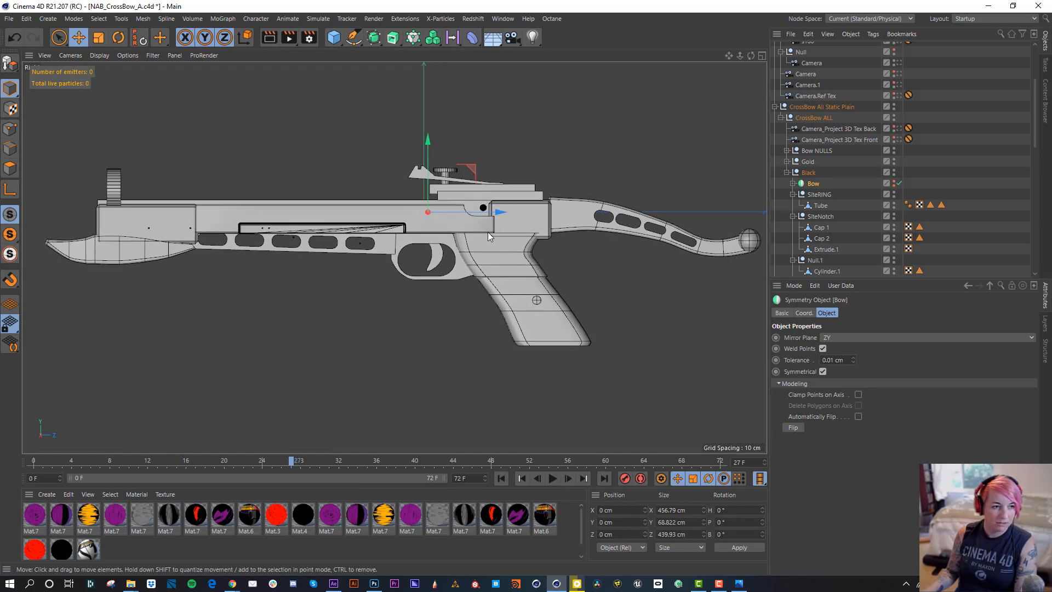
{"action": "left_click", "coordinate": [957, 65]}
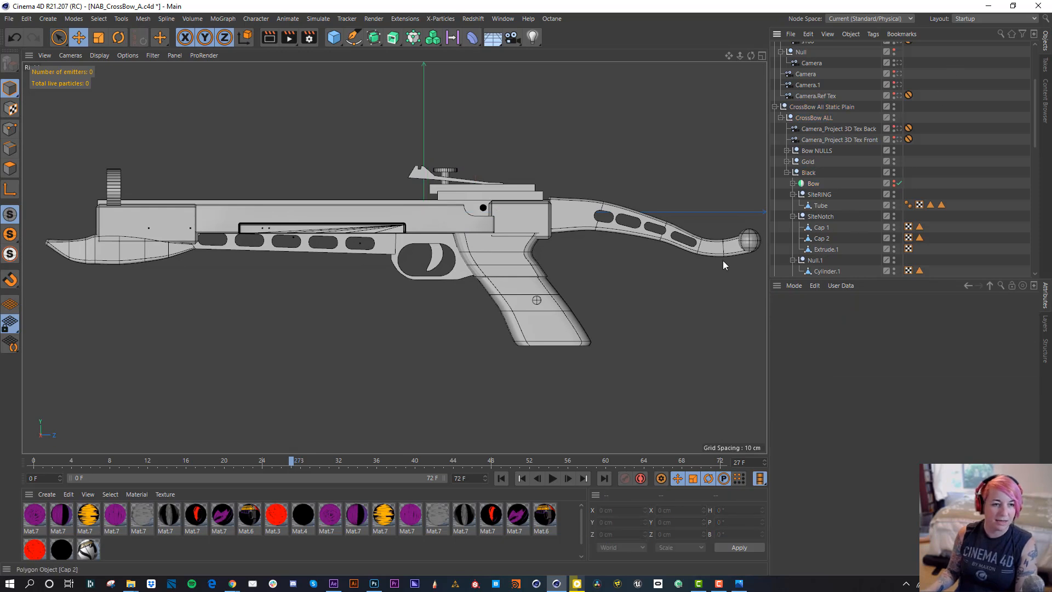
{"action": "middle_click_drag", "start_coordinate": [356, 261], "coordinate": [353, 266], "text": "alt"}
{"action": "left_click", "coordinate": [111, 584]}
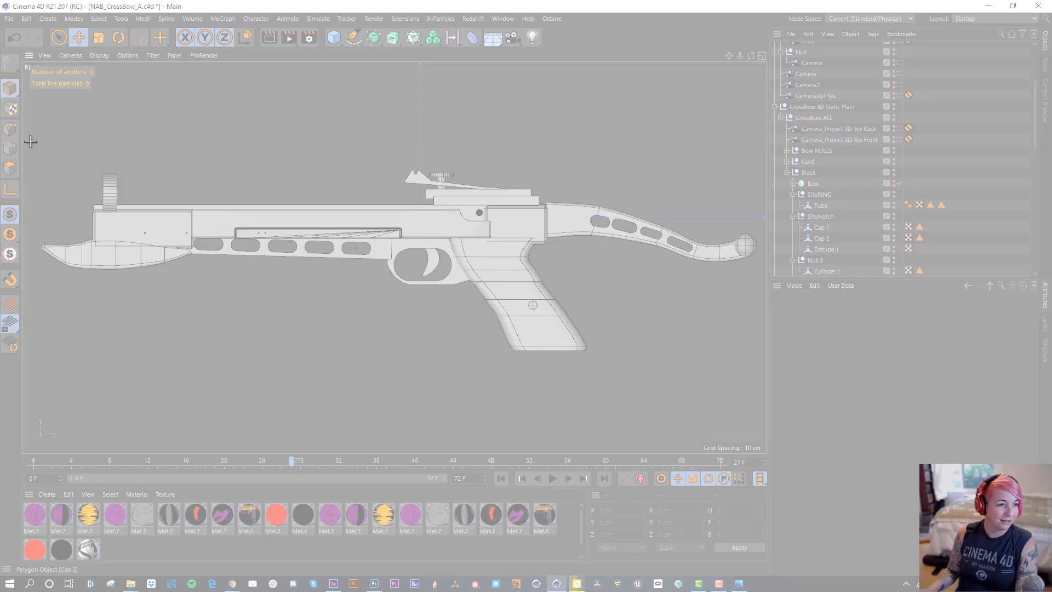
{"action": "left_click_drag", "start_coordinate": [27, 142], "coordinate": [761, 378]}
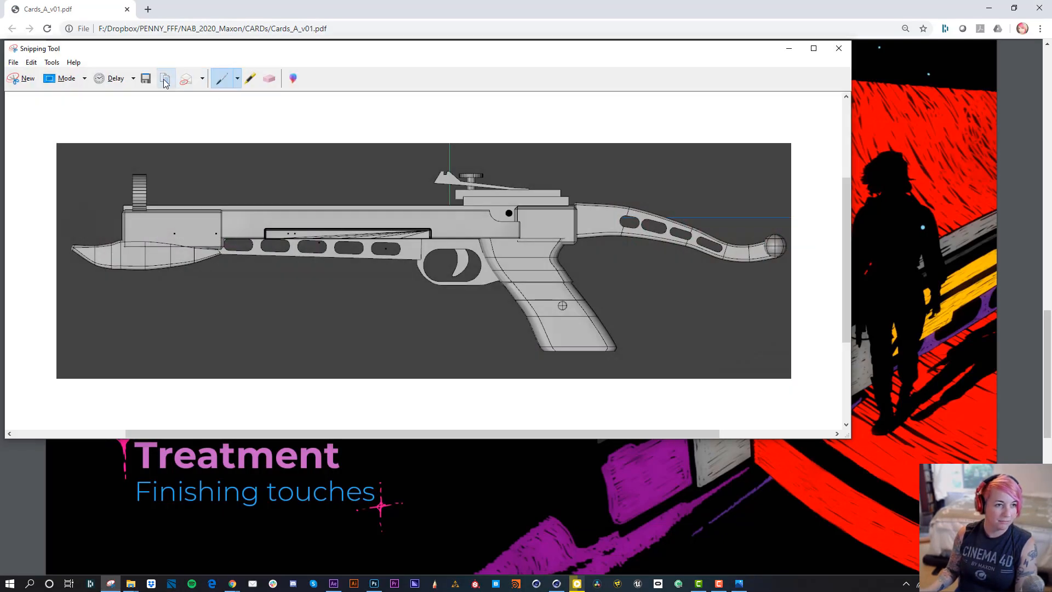
Switch to Photoshop, create a 1341 x 430 px document from the Clipboard preset, and paste in the crossbow screenshot.
{"action": "key", "text": "alt+Tab"}
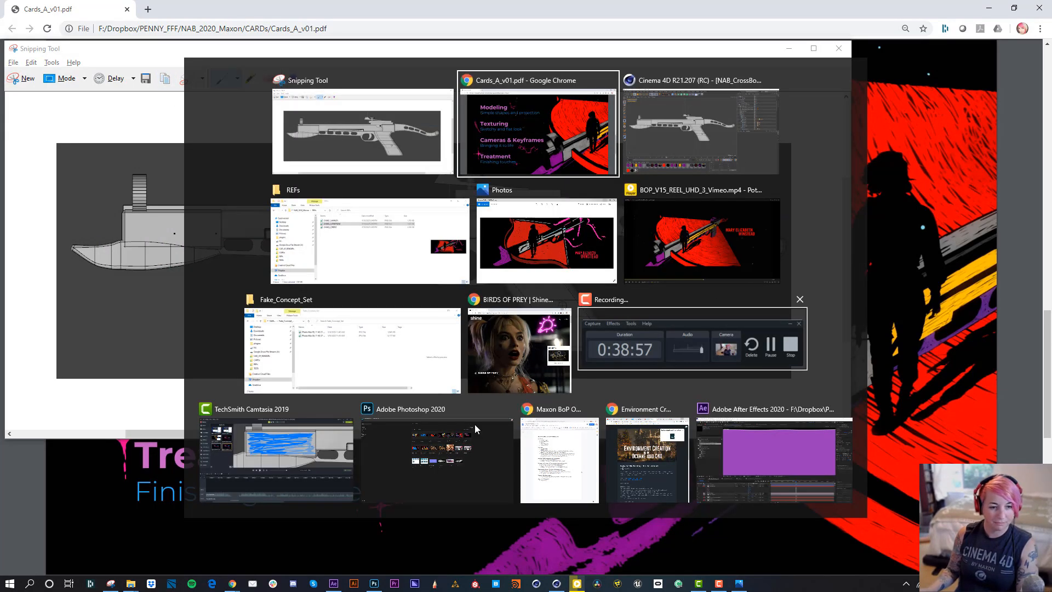
{"action": "left_click", "coordinate": [436, 454]}
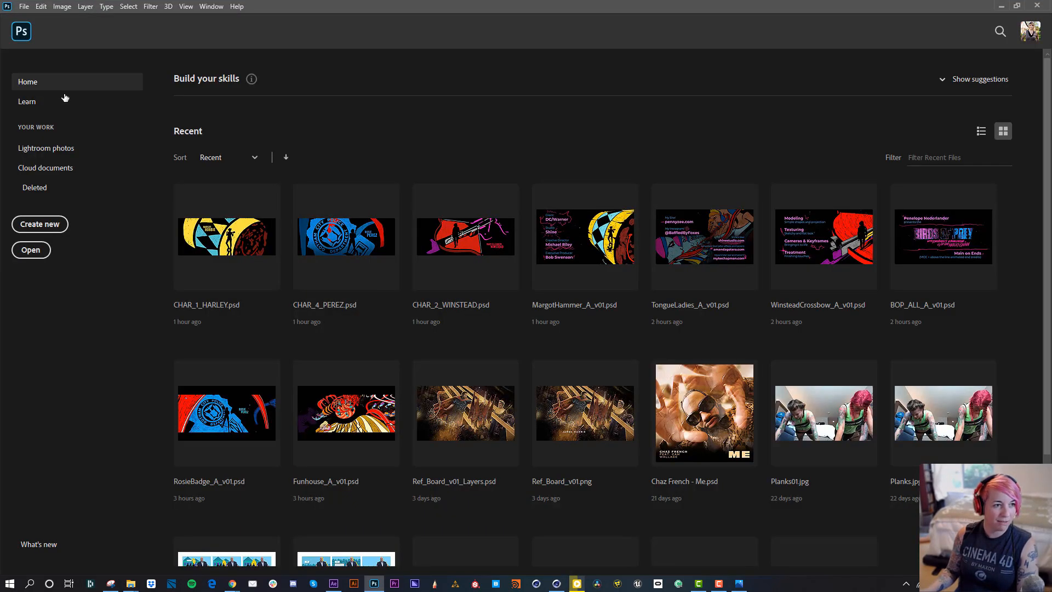
{"action": "left_click", "coordinate": [39, 224]}
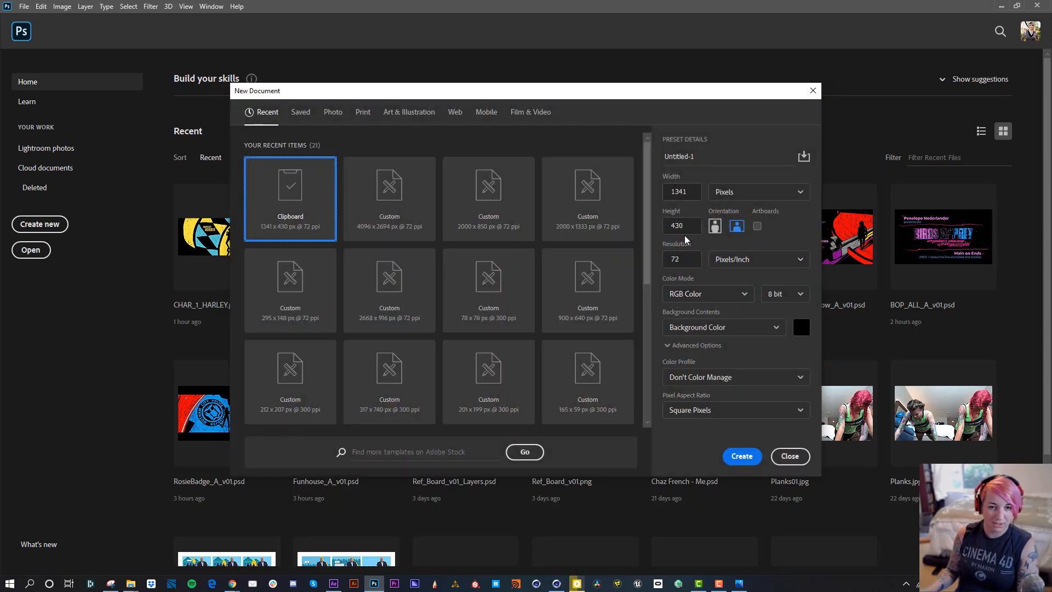
{"action": "left_click", "coordinate": [742, 456]}
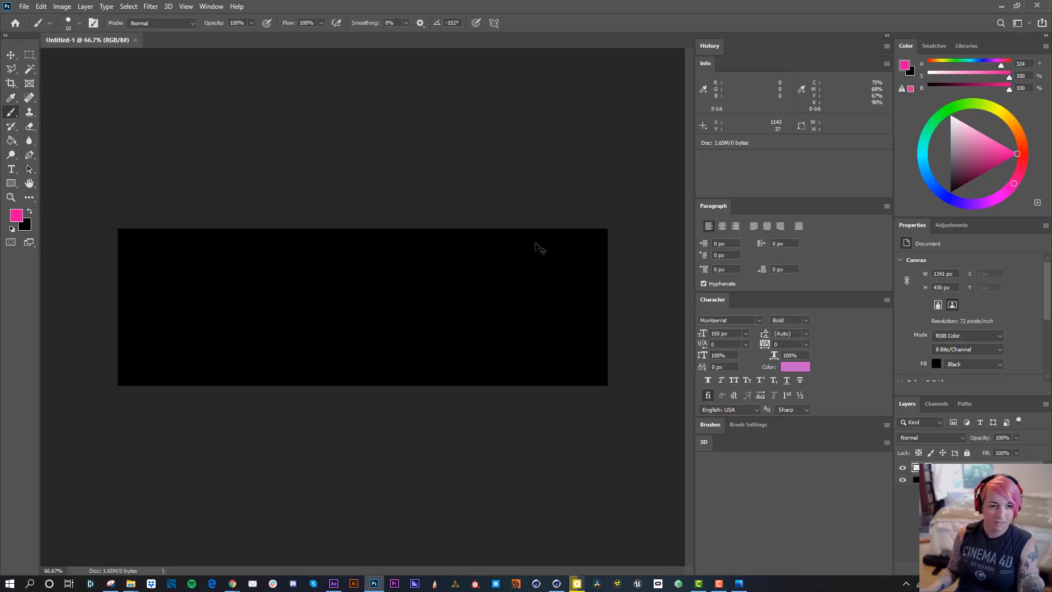
{"action": "left_click_drag", "start_coordinate": [539, 248], "coordinate": [534, 246]}
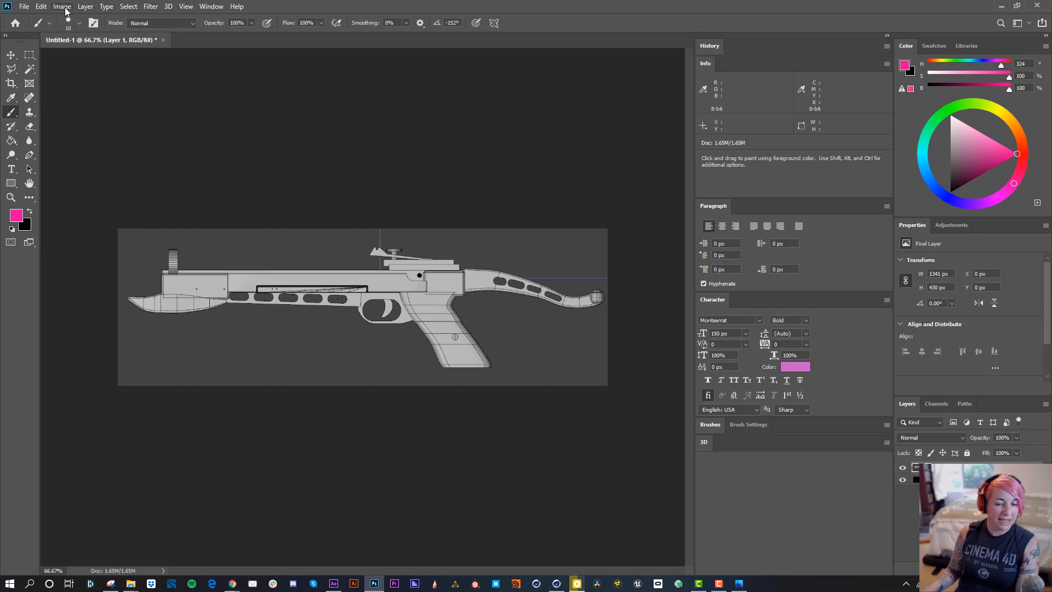
Add a new empty layer above the pasted crossbow image and collapse the middle panels to widen the canvas area.
{"action": "key", "text": "q"}
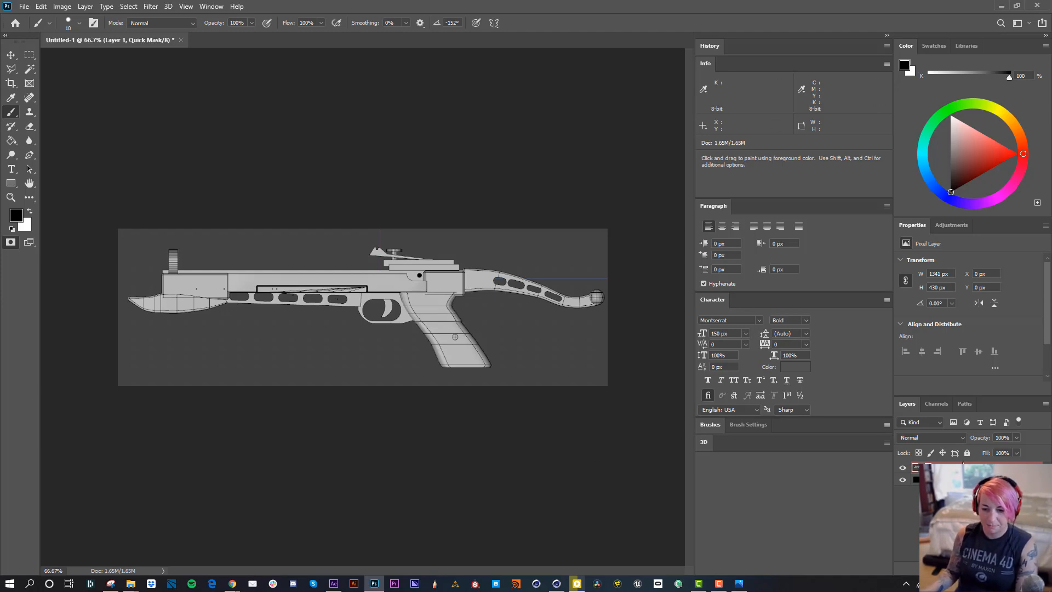
{"action": "key", "text": "q"}
{"action": "key", "text": "ctrl+shift+alt+n"}
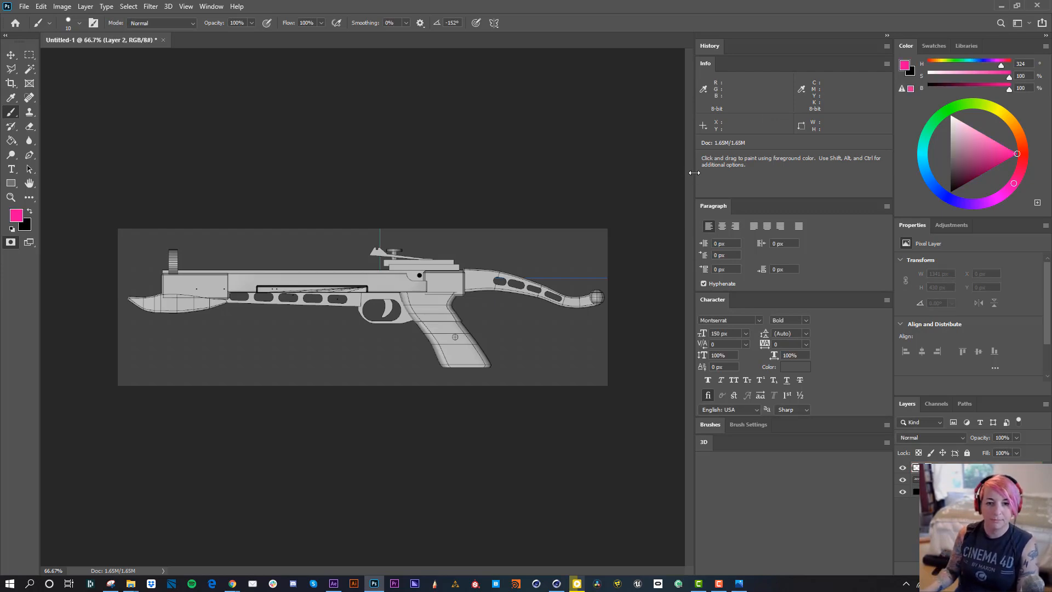
{"action": "left_click_drag", "start_coordinate": [692, 172], "coordinate": [871, 172]}
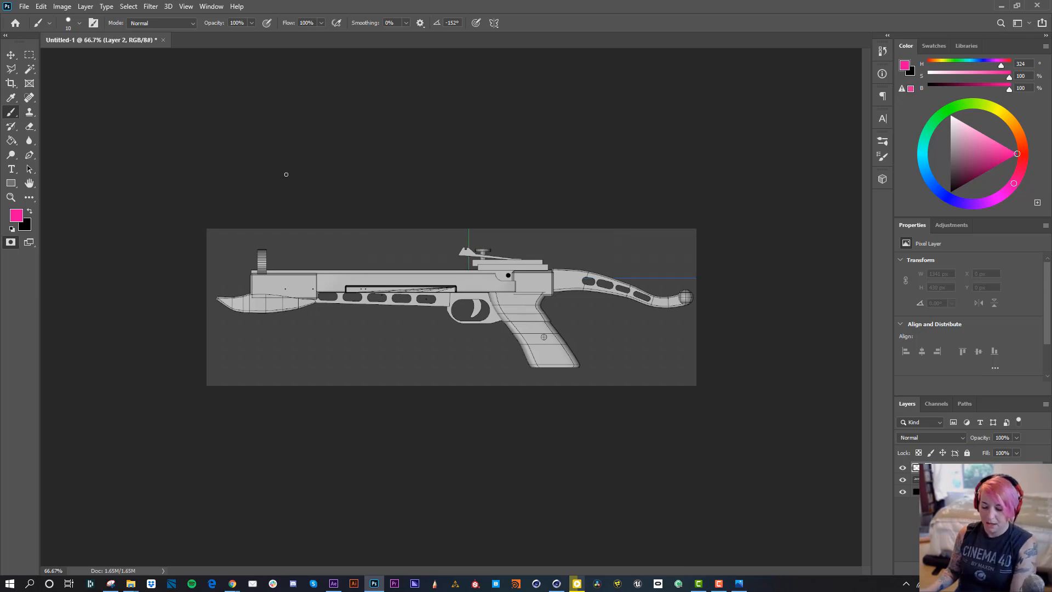
Set the foreground color to fully saturated blue with hue 228 for painting on the front of the crossbow.
{"action": "key", "text": "ctrl+plus"}
{"action": "key", "text": "ctrl+plus"}
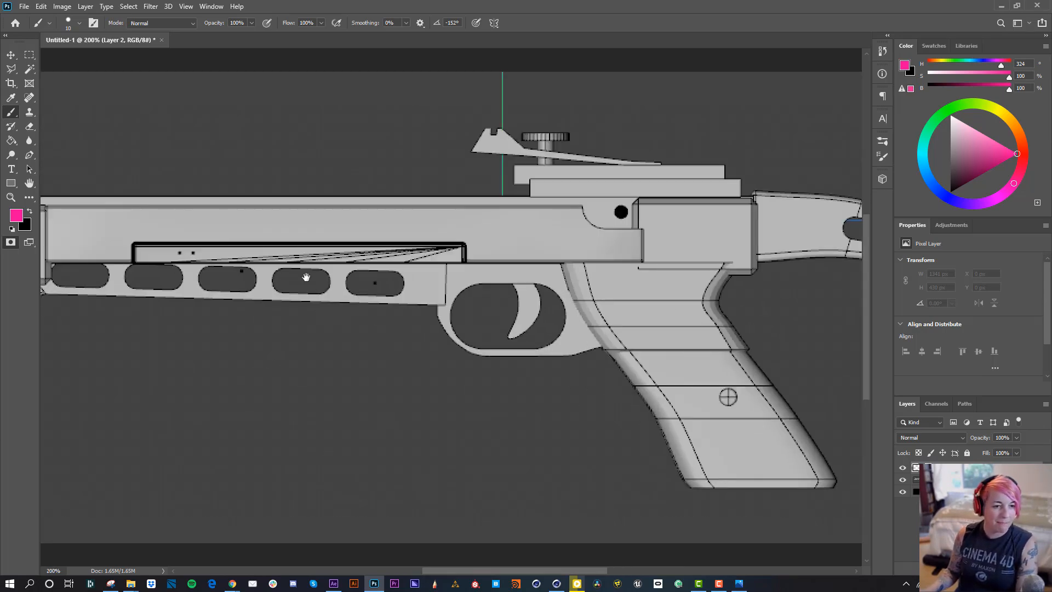
{"action": "mouse_move", "coordinate": [393, 289]}
{"action": "left_mouse_down"}
{"action": "mouse_move", "coordinate": [875, 329]}
{"action": "mouse_move", "coordinate": [839, 269]}
{"action": "mouse_move", "coordinate": [814, 169]}
{"action": "mouse_move", "coordinate": [800, 159]}
{"action": "left_mouse_up"}
{"action": "key", "text": "ctrl+plus"}
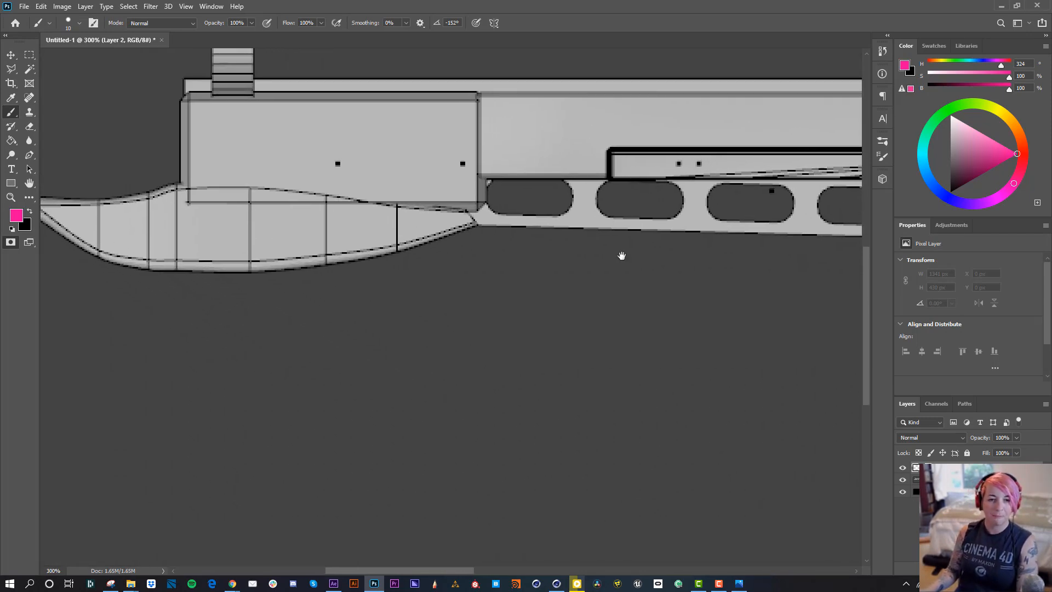
{"action": "left_click_drag", "start_coordinate": [511, 155], "coordinate": [550, 270]}
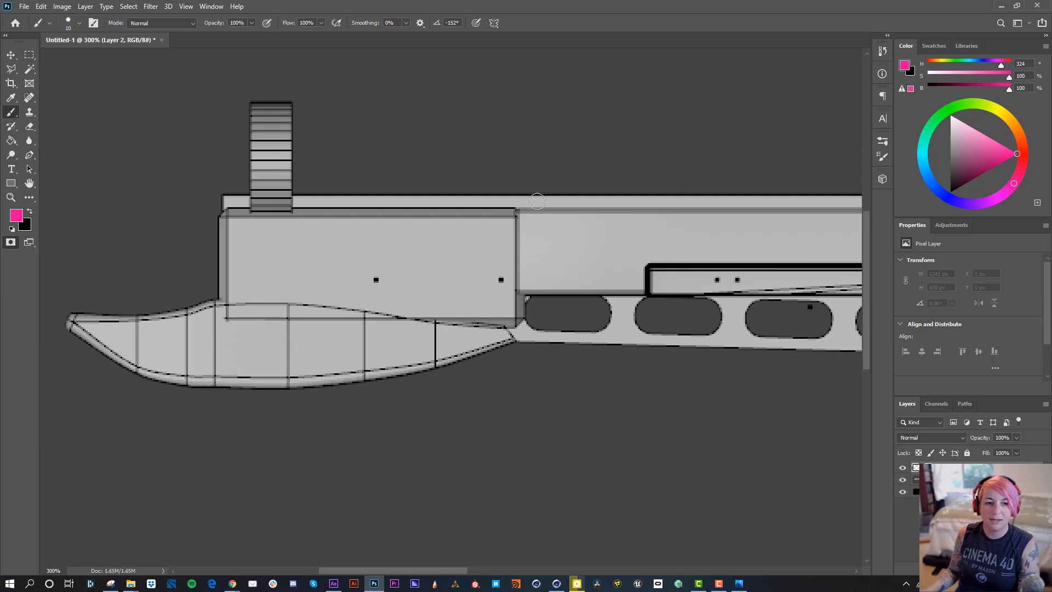
{"action": "left_click", "coordinate": [986, 61]}
{"action": "left_click", "coordinate": [937, 192]}
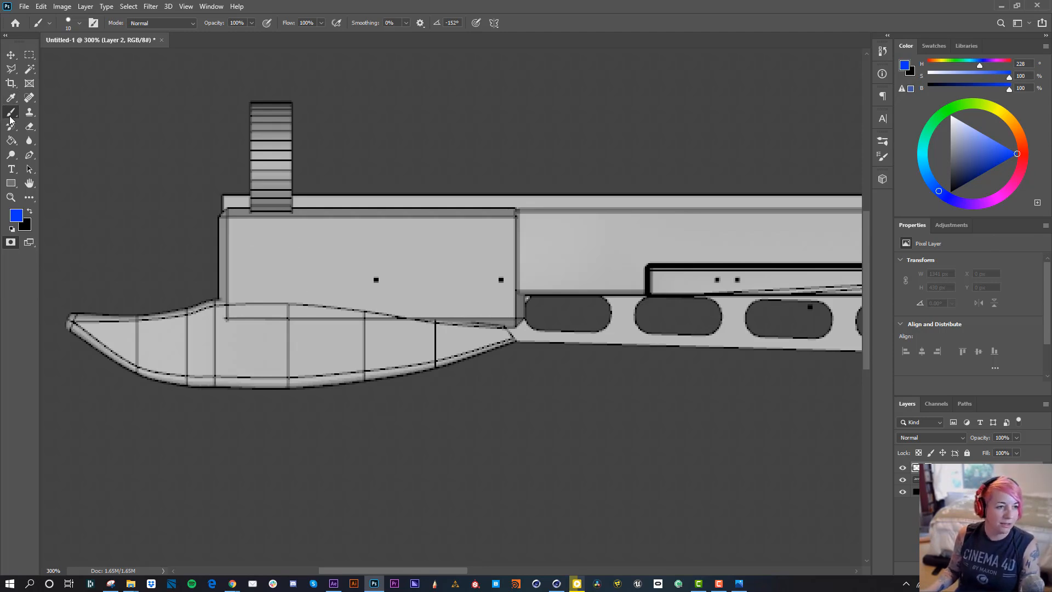
Reduce the brush size, then outline the rectangular block at the crossbow's front in blue and fill it with loose horizontal scribbles.
{"action": "key", "text": "bracketleft"}
{"action": "key", "text": "bracketleft"}
{"action": "key", "text": "bracketleft"}
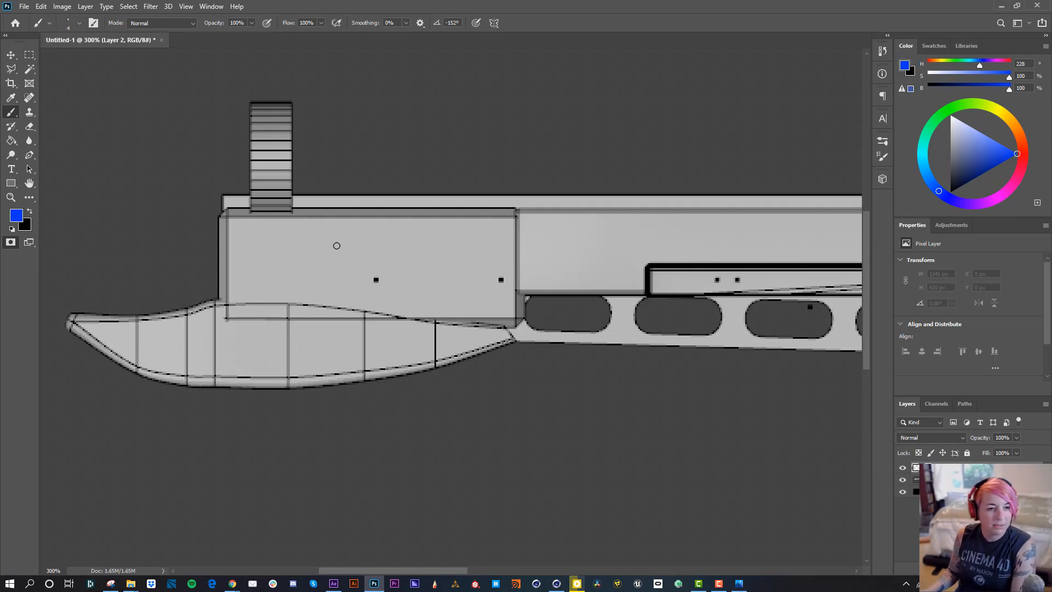
{"action": "left_click_drag", "start_coordinate": [338, 205], "coordinate": [588, 205]}
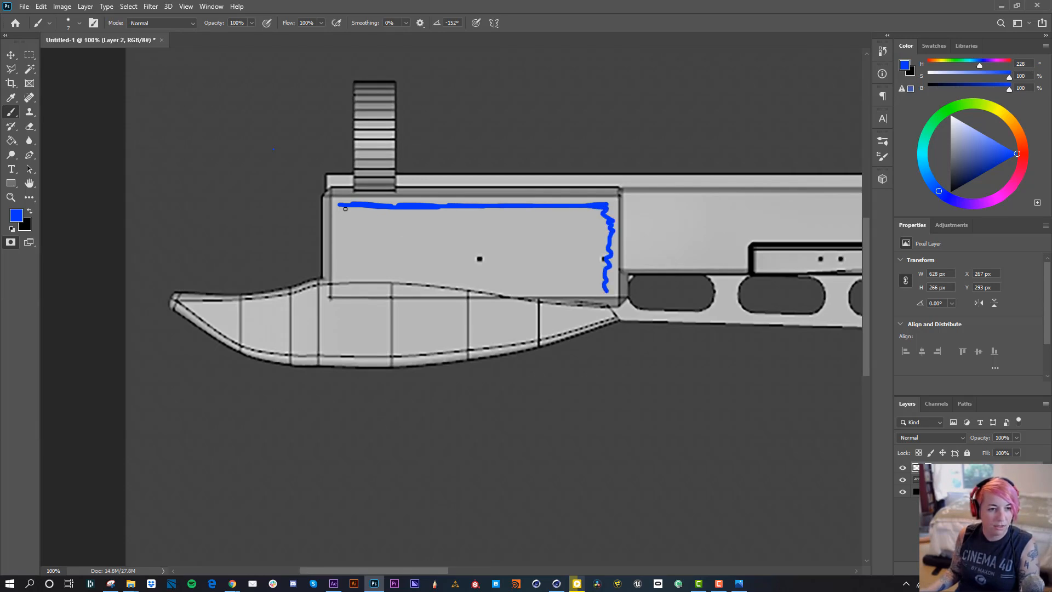
{"action": "mouse_move", "coordinate": [345, 234]}
{"action": "left_mouse_down"}
{"action": "mouse_move", "coordinate": [354, 271]}
{"action": "mouse_move", "coordinate": [585, 288]}
{"action": "mouse_move", "coordinate": [548, 273]}
{"action": "mouse_move", "coordinate": [534, 254]}
{"action": "mouse_move", "coordinate": [553, 244]}
{"action": "mouse_move", "coordinate": [523, 224]}
{"action": "mouse_move", "coordinate": [581, 212]}
{"action": "mouse_move", "coordinate": [394, 211]}
{"action": "mouse_move", "coordinate": [358, 226]}
{"action": "mouse_move", "coordinate": [354, 249]}
{"action": "mouse_move", "coordinate": [553, 282]}
{"action": "mouse_move", "coordinate": [497, 227]}
{"action": "mouse_move", "coordinate": [401, 219]}
{"action": "left_mouse_up"}
Erase the stray blue strokes around the front block and trim the scribble's lower edge.
{"action": "key", "text": "e"}
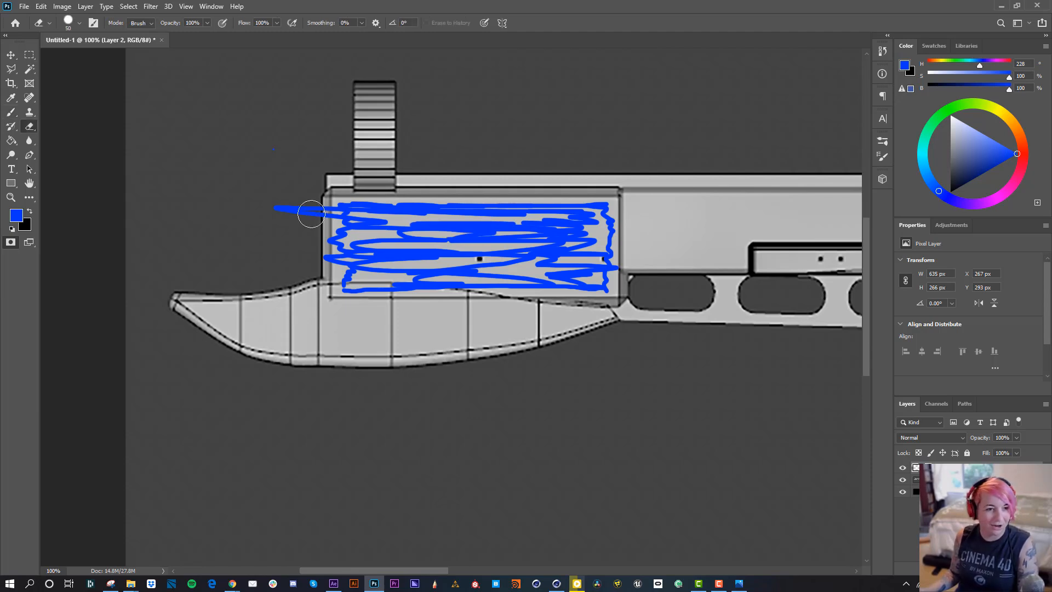
{"action": "mouse_move", "coordinate": [251, 204]}
{"action": "left_mouse_down"}
{"action": "mouse_move", "coordinate": [321, 211]}
{"action": "mouse_move", "coordinate": [288, 206]}
{"action": "left_mouse_up"}
{"action": "left_click", "coordinate": [273, 144]}
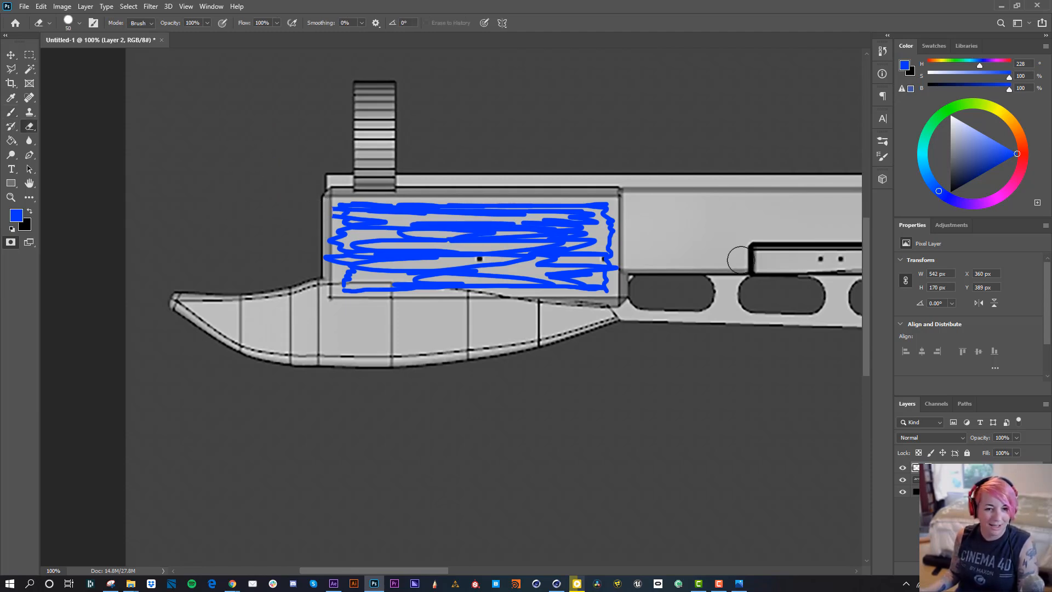
{"action": "left_click", "coordinate": [628, 275]}
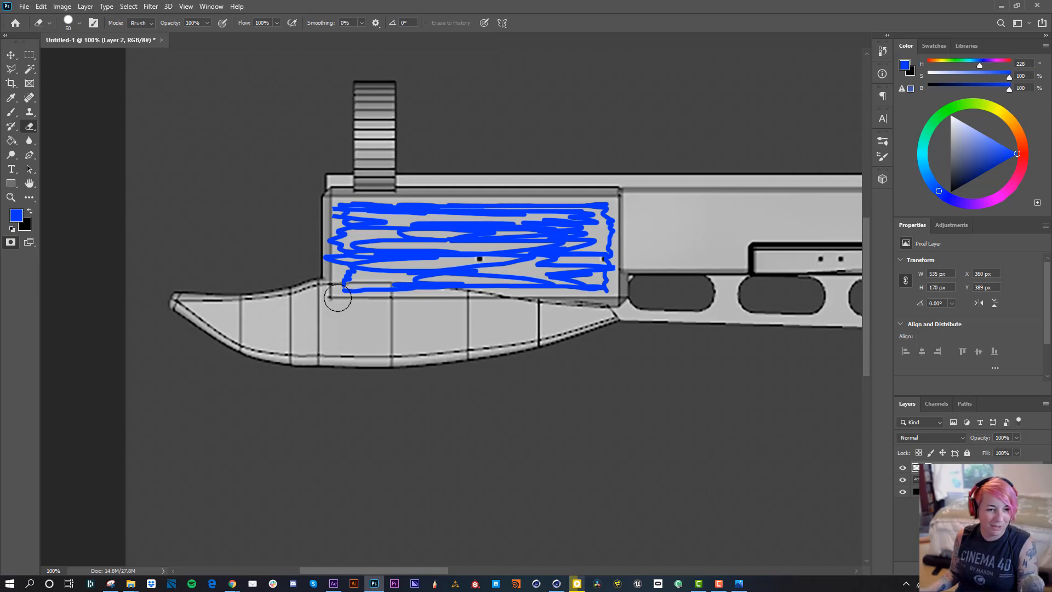
{"action": "left_click_drag", "start_coordinate": [335, 296], "coordinate": [453, 298]}
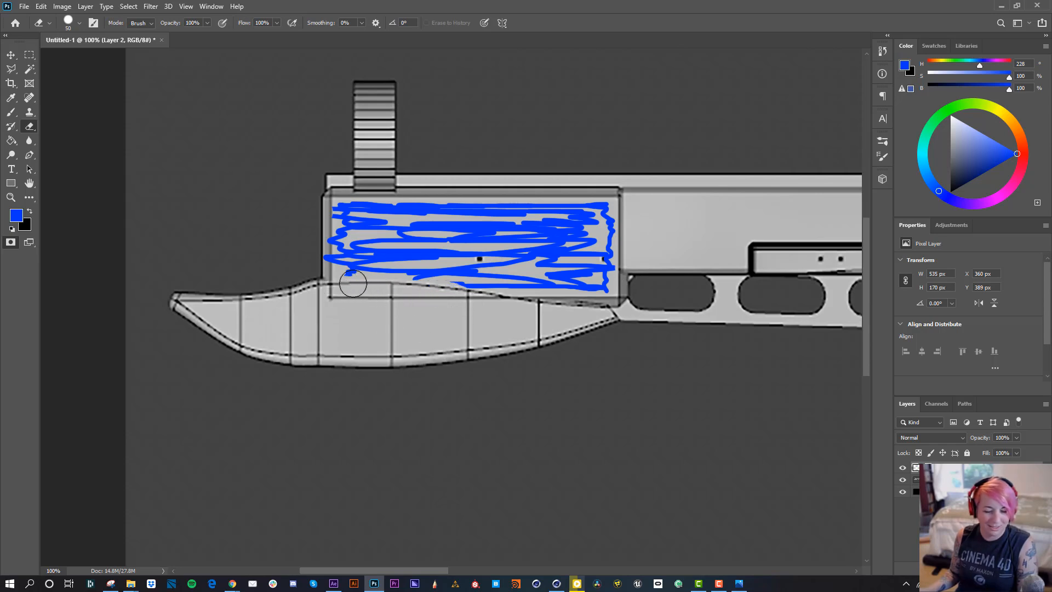
Repaint the scribble's lower edge in blue and erase the overshoot along its front edge.
{"action": "key", "text": "b"}
{"action": "left_click_drag", "start_coordinate": [373, 274], "coordinate": [442, 281]}
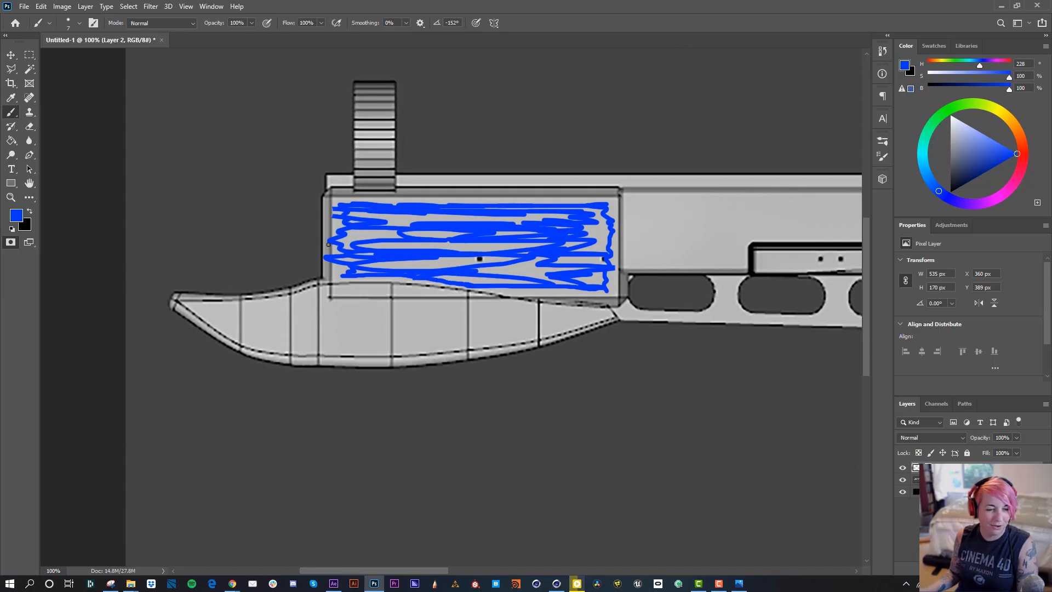
{"action": "key", "text": "e"}
{"action": "mouse_move", "coordinate": [314, 254]}
{"action": "left_mouse_down"}
{"action": "mouse_move", "coordinate": [317, 214]}
{"action": "mouse_move", "coordinate": [329, 226]}
{"action": "left_mouse_up"}
{"action": "key", "text": "b"}
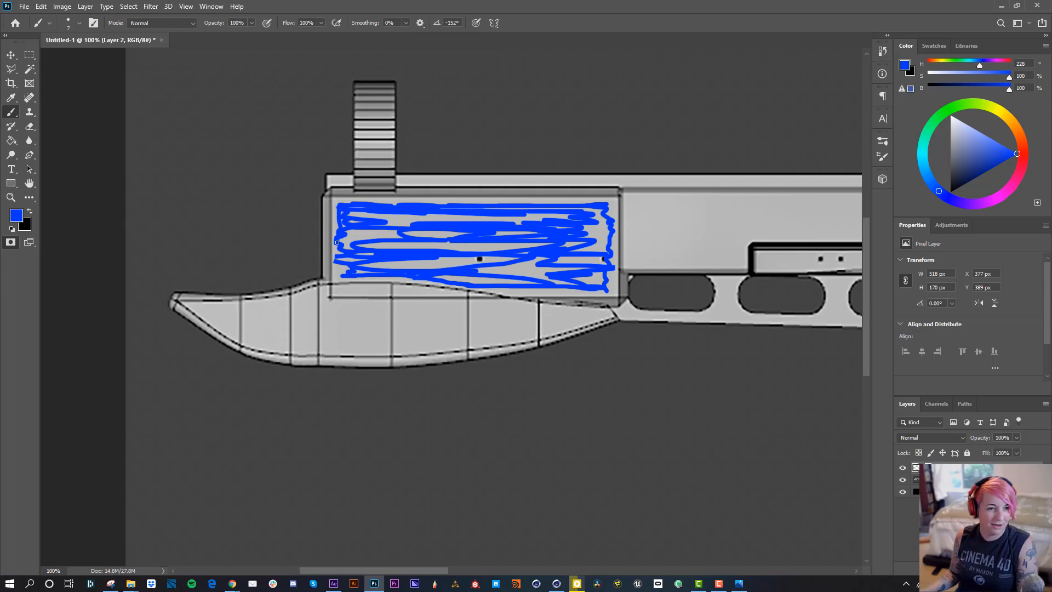
Rename the scribble layer A and add two new empty layers above it.
{"action": "key", "text": "q"}
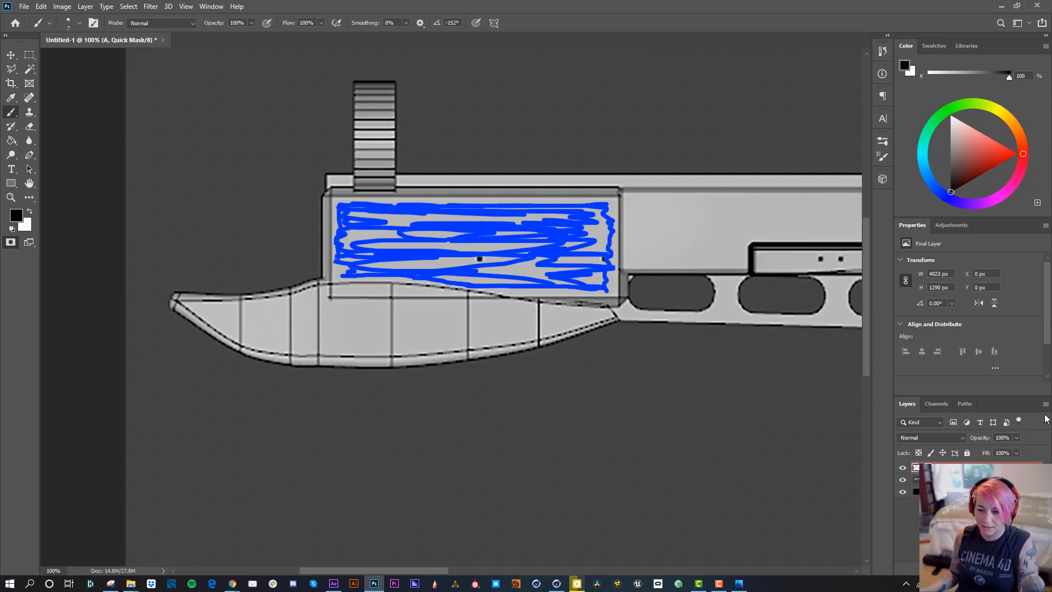
{"action": "left_click", "coordinate": [1045, 406]}
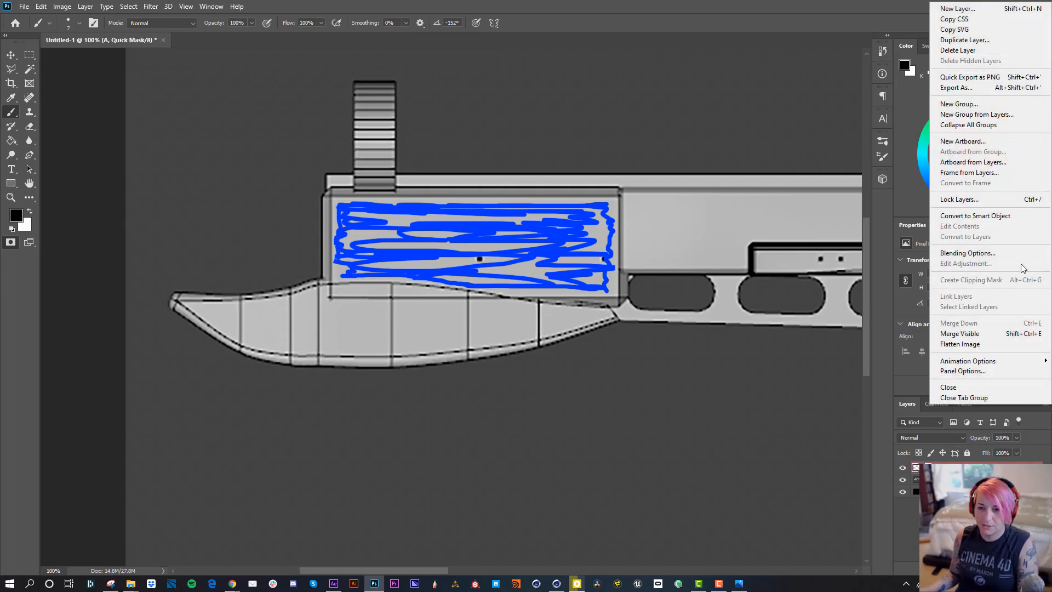
{"action": "left_click", "coordinate": [963, 9]}
{"action": "key", "text": "q"}
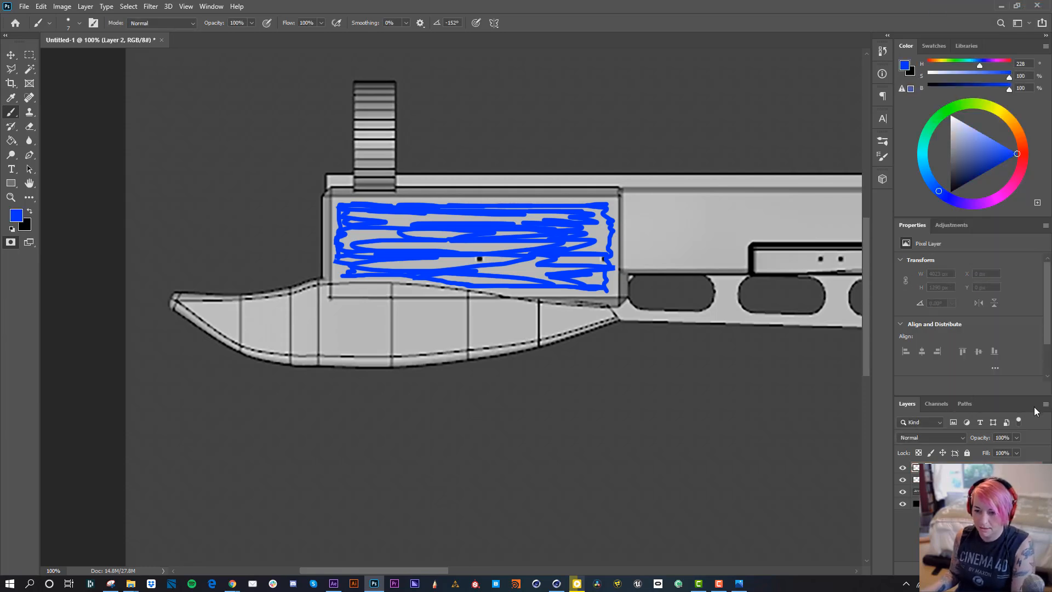
{"action": "left_click", "coordinate": [1044, 406]}
{"action": "left_click", "coordinate": [960, 9]}
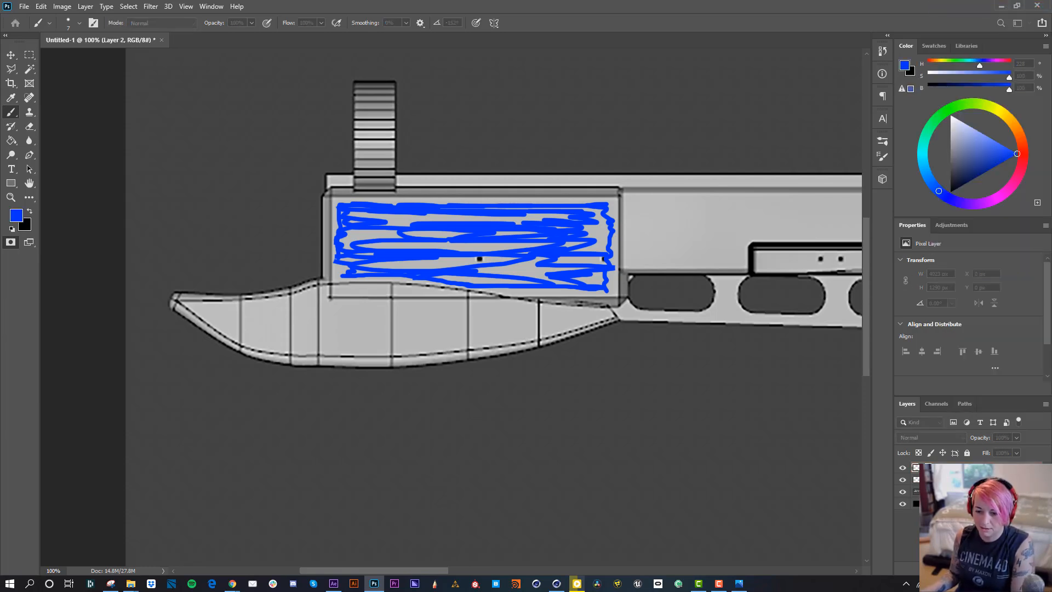
Lower the opacity of layer A to 41% and select the empty layer directly above it.
{"action": "key", "text": "q"}
{"action": "left_click", "coordinate": [931, 437]}
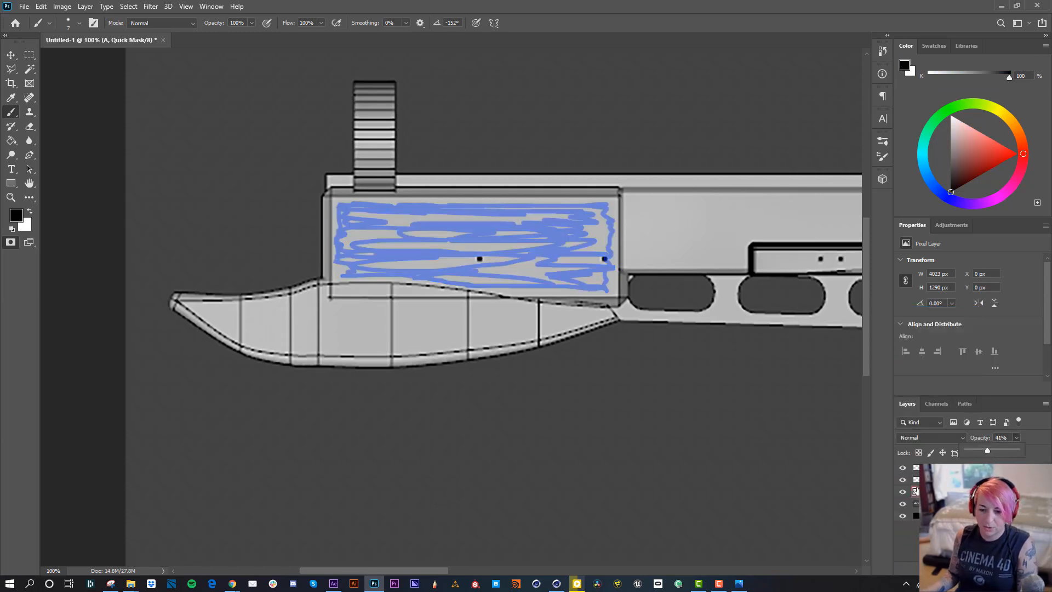
{"action": "left_click", "coordinate": [915, 480]}
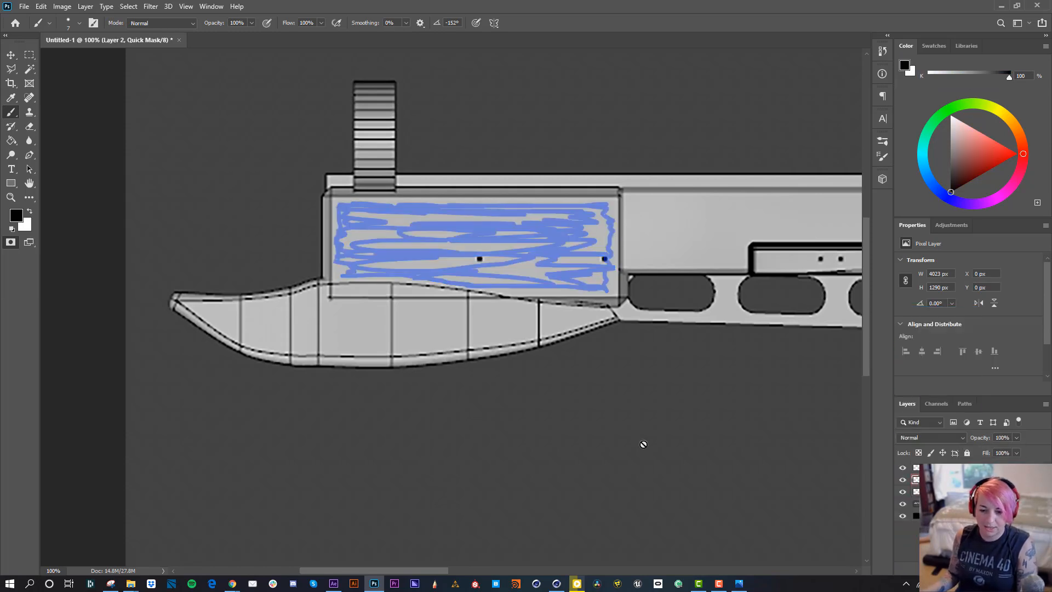
{"action": "key", "text": "q"}
Paint a second blue outline and scribble fill on Layer 2, tracing the faded scribble on the front block.
{"action": "left_click_drag", "start_coordinate": [362, 207], "coordinate": [340, 208]}
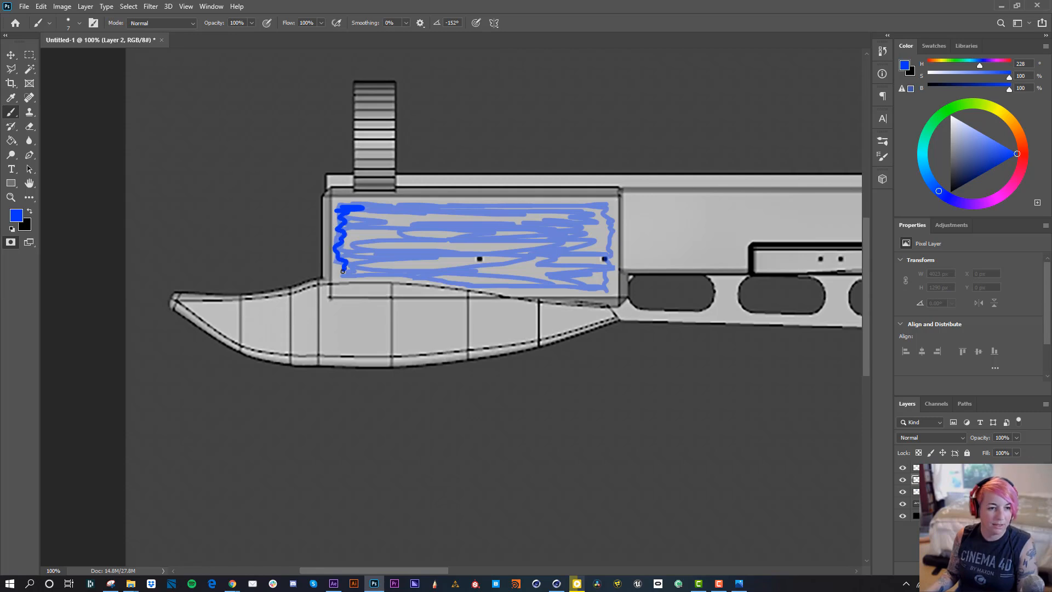
{"action": "left_click_drag", "start_coordinate": [359, 275], "coordinate": [584, 293]}
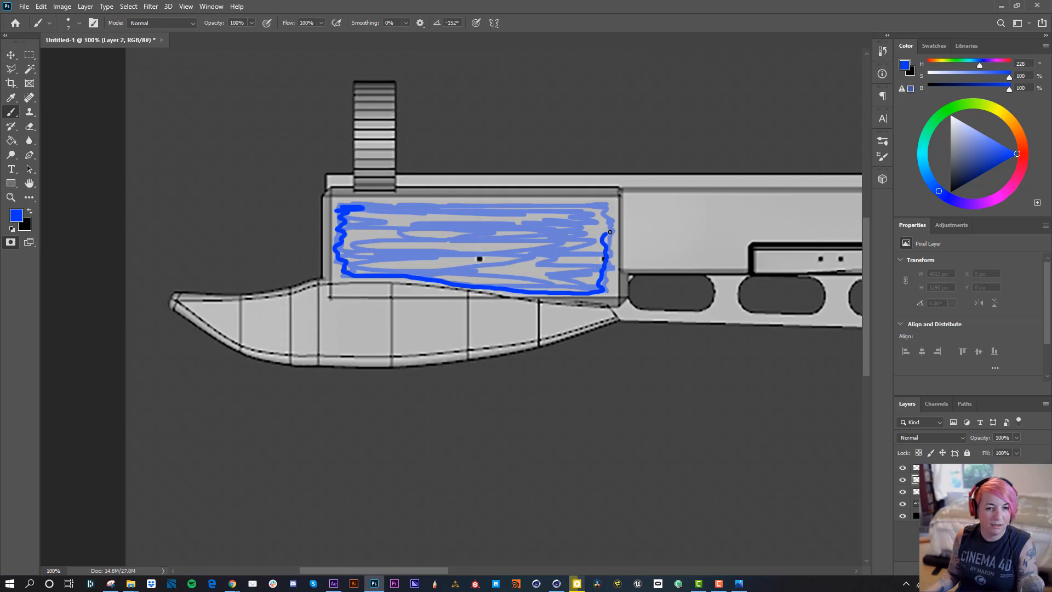
{"action": "mouse_move", "coordinate": [606, 213]}
{"action": "left_mouse_down"}
{"action": "mouse_move", "coordinate": [498, 200]}
{"action": "mouse_move", "coordinate": [356, 208]}
{"action": "mouse_move", "coordinate": [425, 211]}
{"action": "mouse_move", "coordinate": [353, 218]}
{"action": "mouse_move", "coordinate": [386, 226]}
{"action": "mouse_move", "coordinate": [365, 266]}
{"action": "mouse_move", "coordinate": [406, 249]}
{"action": "mouse_move", "coordinate": [383, 219]}
{"action": "mouse_move", "coordinate": [439, 239]}
{"action": "mouse_move", "coordinate": [569, 254]}
{"action": "mouse_move", "coordinate": [597, 215]}
{"action": "mouse_move", "coordinate": [555, 281]}
{"action": "left_mouse_up"}
Hide Layer 2 and paint a third blue outline and scribble fill over the faded one on Layer 3.
{"action": "left_click", "coordinate": [916, 468]}
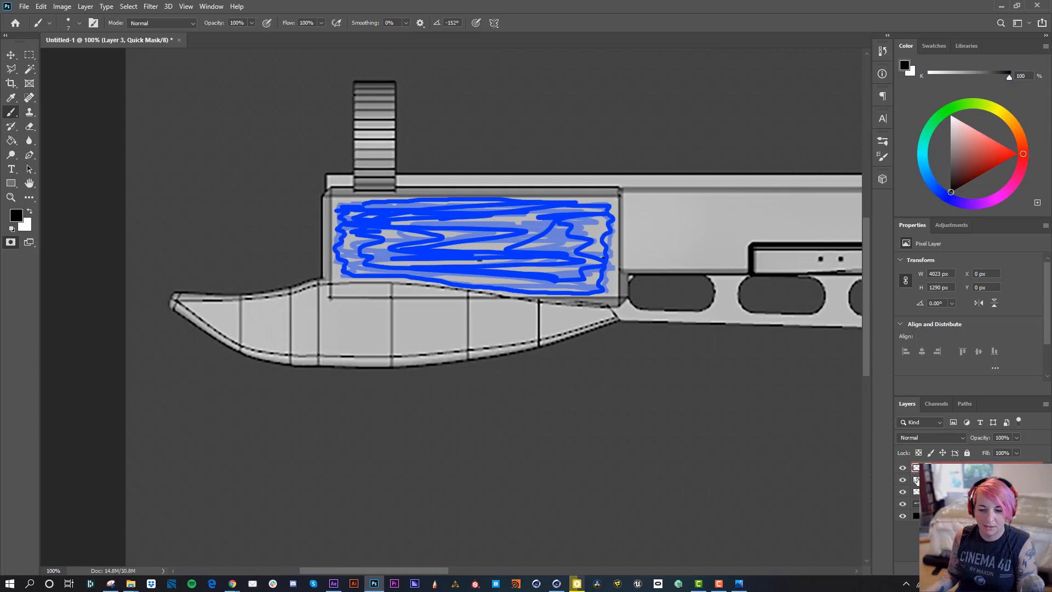
{"action": "left_click", "coordinate": [903, 480]}
{"action": "key", "text": "q"}
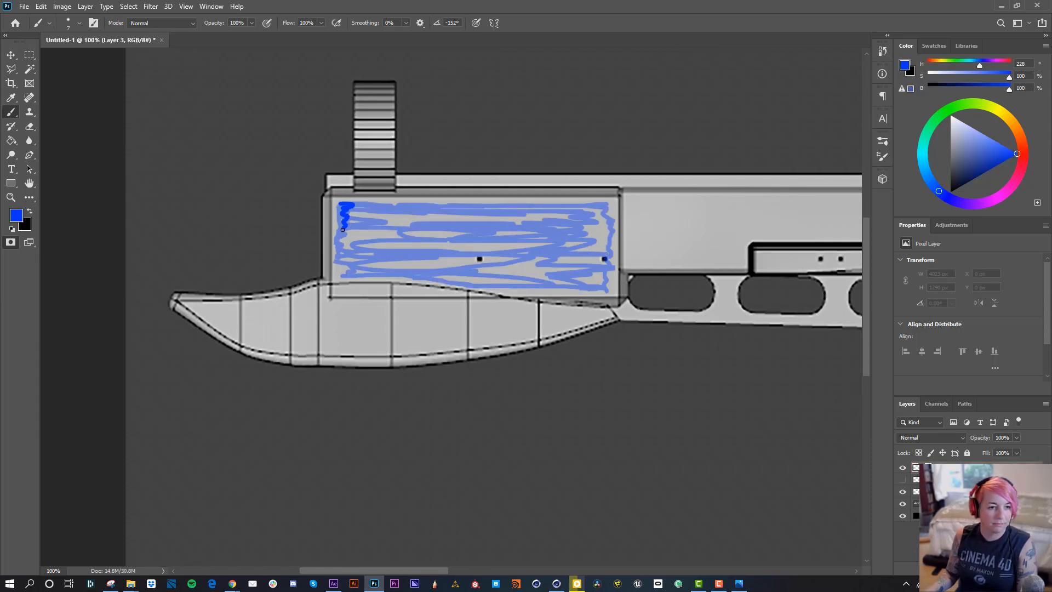
{"action": "left_click_drag", "start_coordinate": [342, 274], "coordinate": [592, 286]}
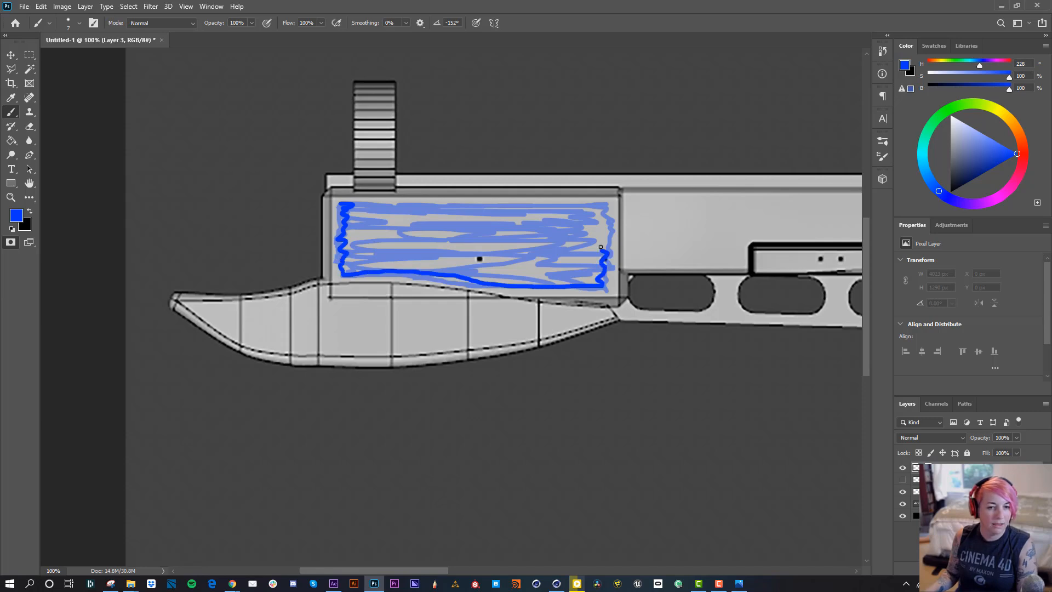
{"action": "mouse_move", "coordinate": [603, 204]}
{"action": "left_mouse_down"}
{"action": "mouse_move", "coordinate": [378, 206]}
{"action": "mouse_move", "coordinate": [405, 220]}
{"action": "mouse_move", "coordinate": [520, 219]}
{"action": "mouse_move", "coordinate": [469, 231]}
{"action": "mouse_move", "coordinate": [575, 281]}
{"action": "mouse_move", "coordinate": [530, 266]}
{"action": "mouse_move", "coordinate": [412, 263]}
{"action": "mouse_move", "coordinate": [510, 233]}
{"action": "mouse_move", "coordinate": [402, 226]}
{"action": "mouse_move", "coordinate": [390, 253]}
{"action": "mouse_move", "coordinate": [459, 244]}
{"action": "mouse_move", "coordinate": [438, 212]}
{"action": "left_mouse_up"}
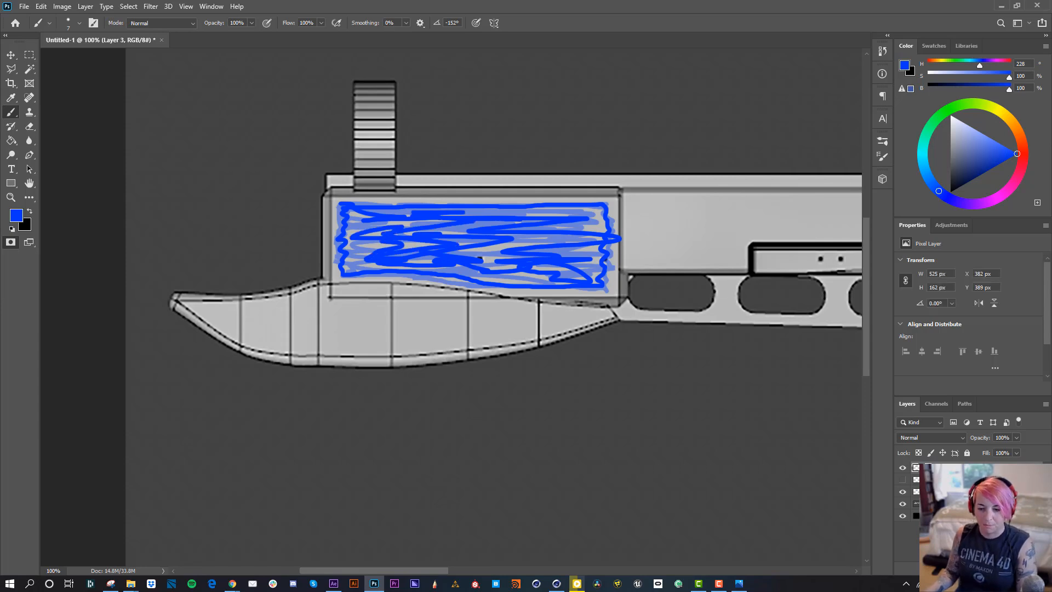
Select Layer 2, then rename the top scribble layer C and hide it.
{"action": "left_click", "coordinate": [948, 479]}
{"action": "key", "text": "q"}
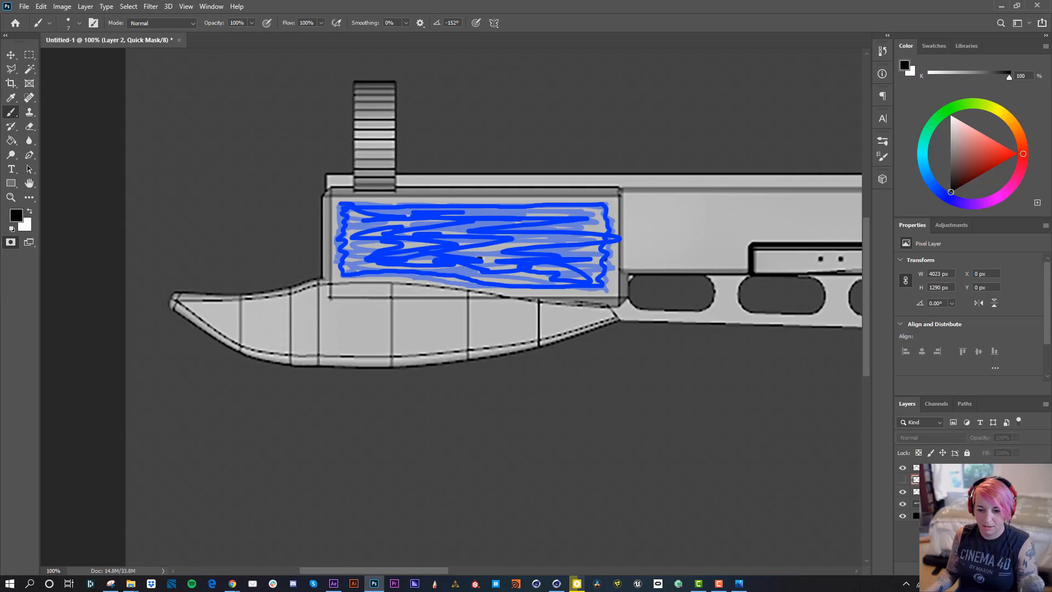
{"action": "left_click", "coordinate": [964, 466]}
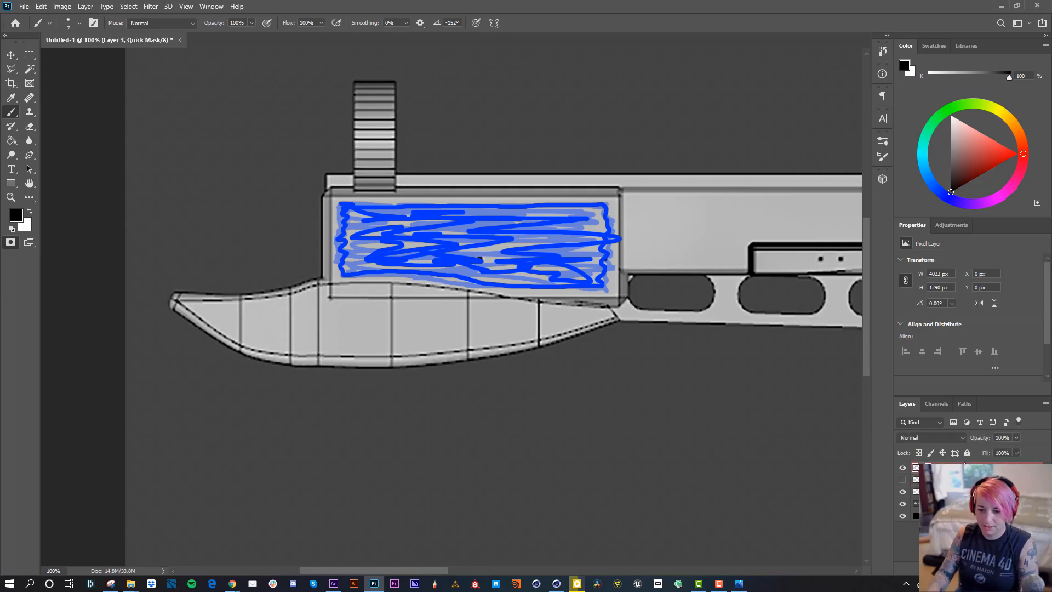
{"action": "left_click", "coordinate": [902, 468]}
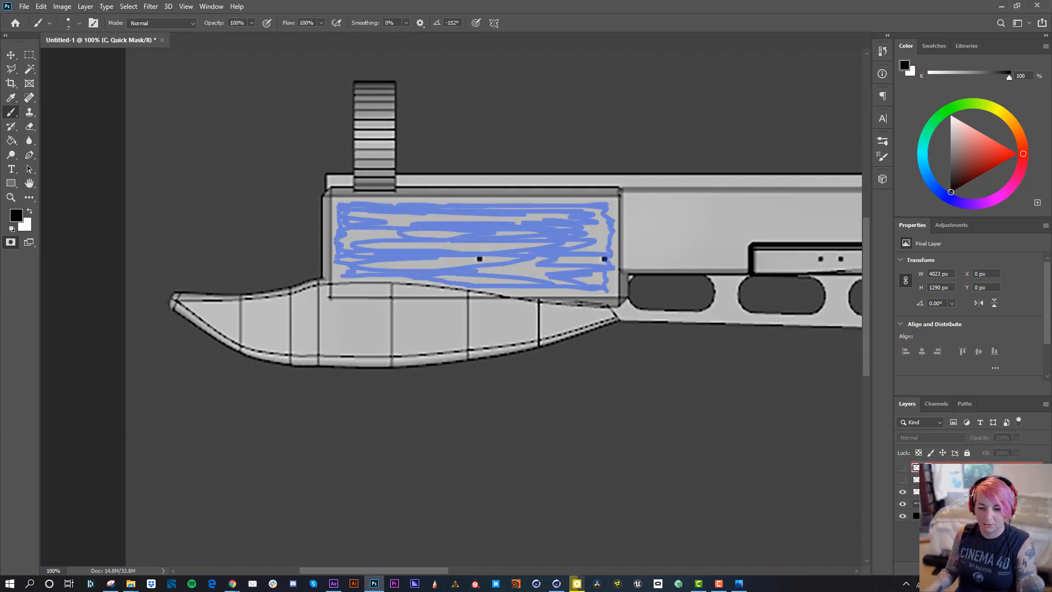
Set layer A to 100% opacity and hide the crossbow screenshot so only the black background stays behind the scribble.
{"action": "left_click", "coordinate": [943, 491]}
{"action": "left_click", "coordinate": [1016, 437]}
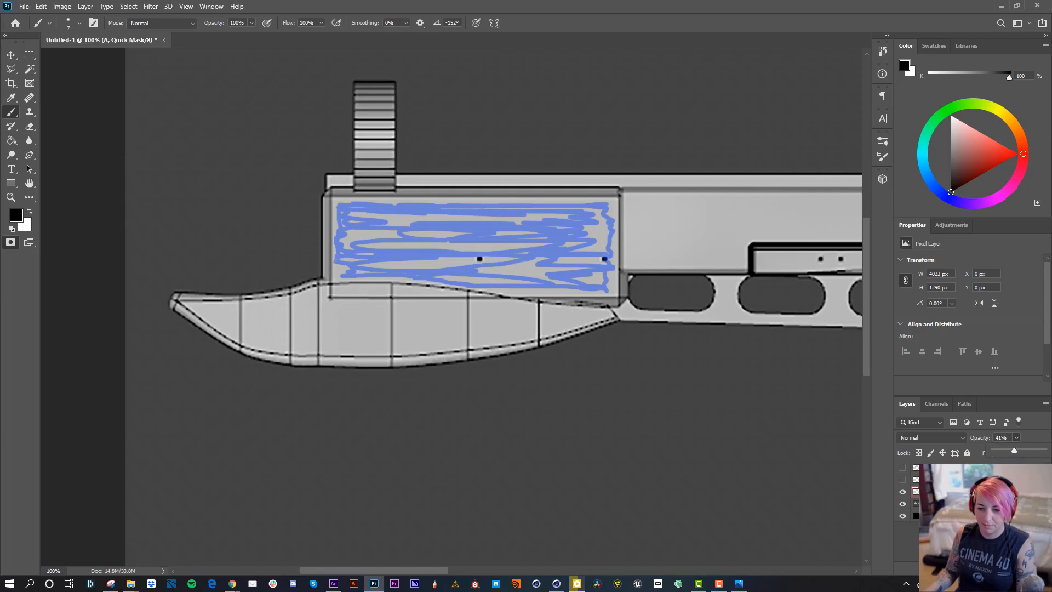
{"action": "left_click", "coordinate": [902, 503]}
{"action": "left_click", "coordinate": [902, 516]}
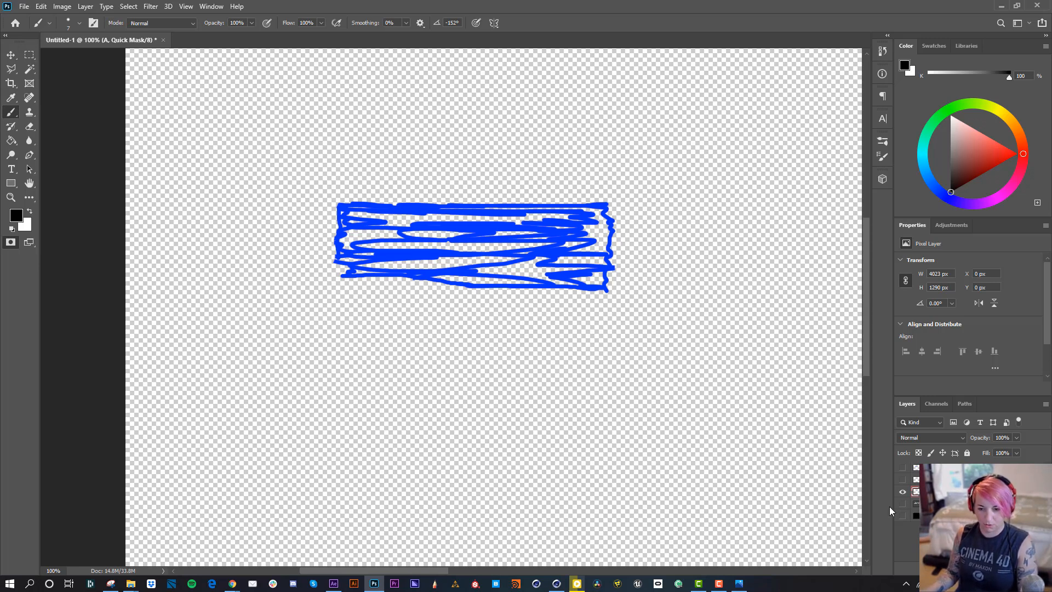
{"action": "left_click", "coordinate": [902, 516]}
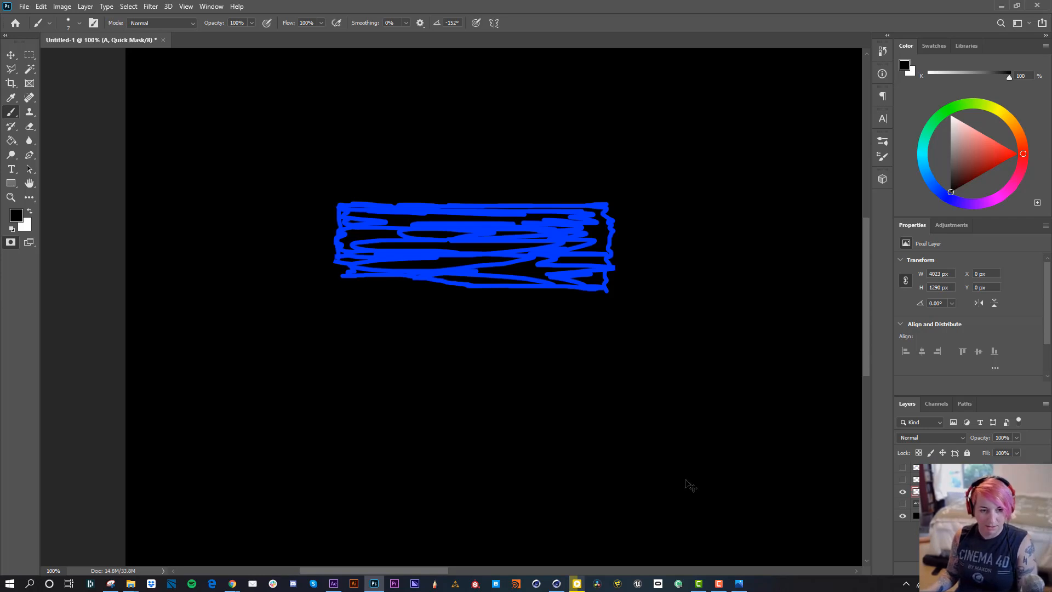
{"action": "key", "text": "ctrl+s"}
{"action": "left_click", "coordinate": [112, 401]}
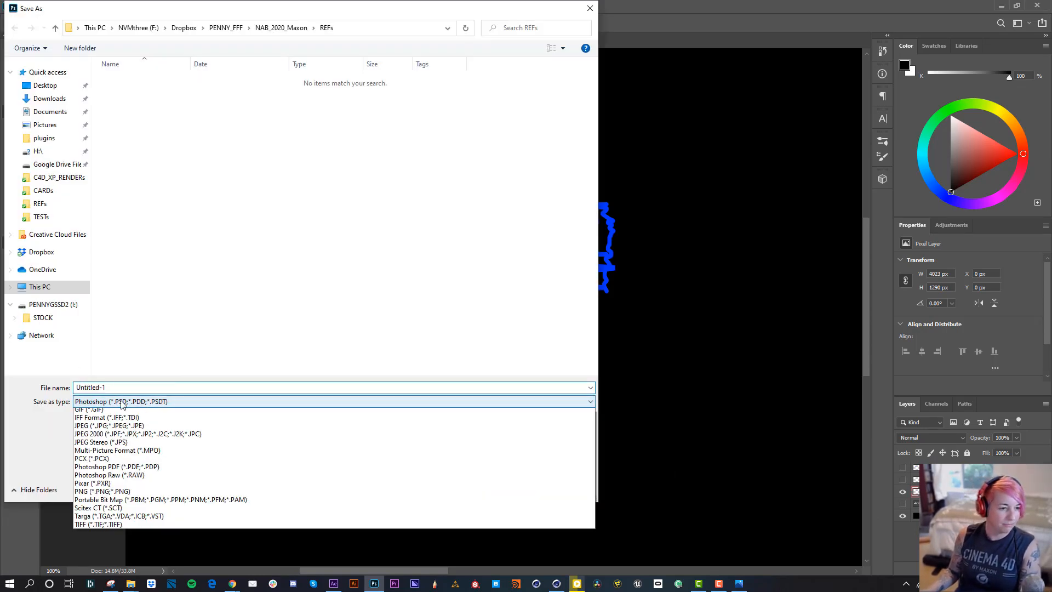
{"action": "left_click", "coordinate": [101, 552]}
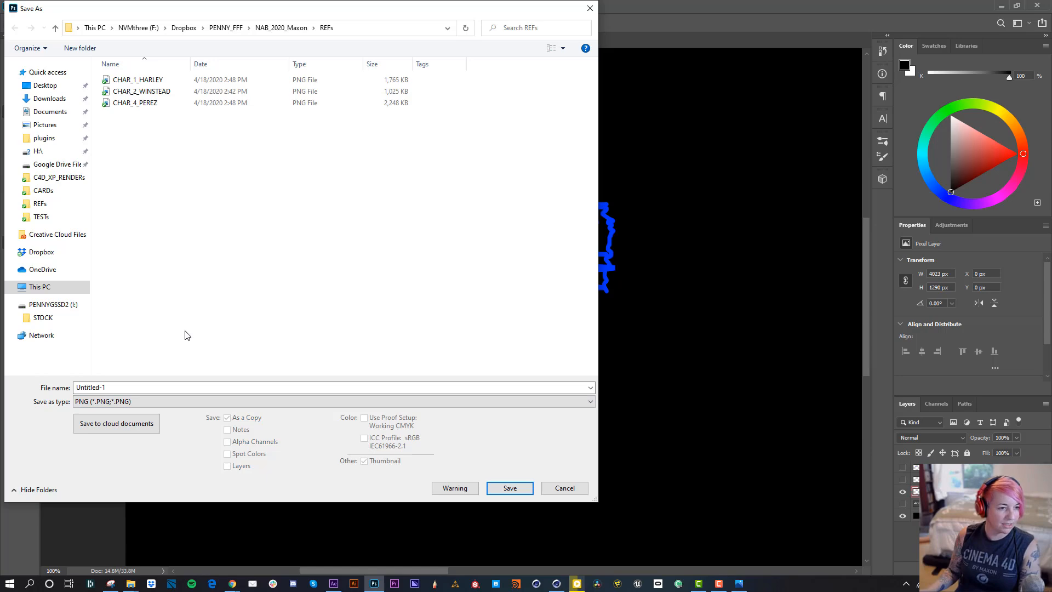
{"action": "key", "text": "Escape"}
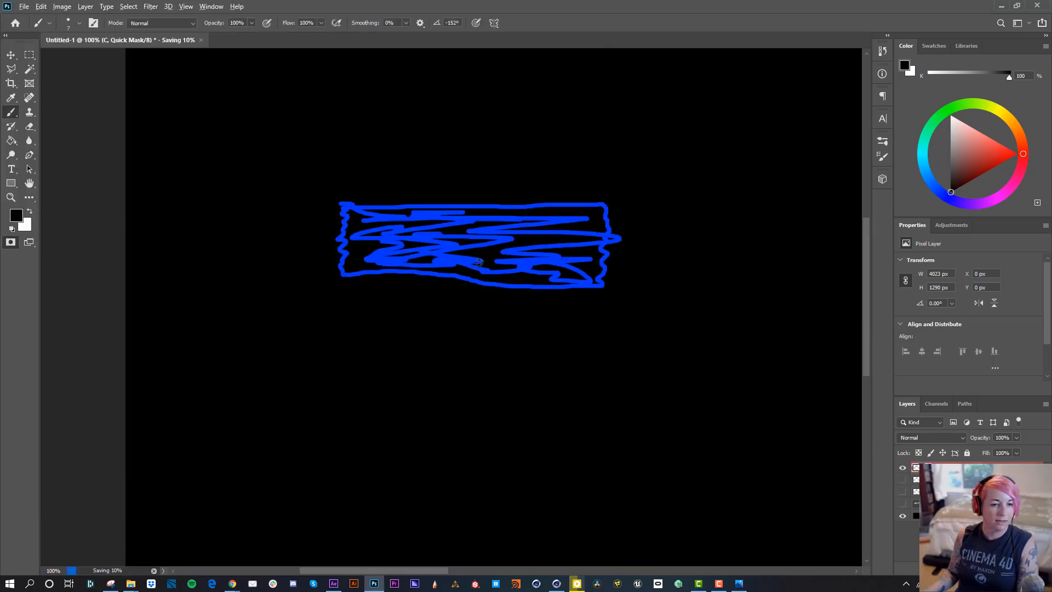
Switch to the NAB_CrossBow_A.c4d project in Cinema 4D.
{"action": "key", "text": "alt+Tab"}
{"action": "key", "text": "alt+Tab"}
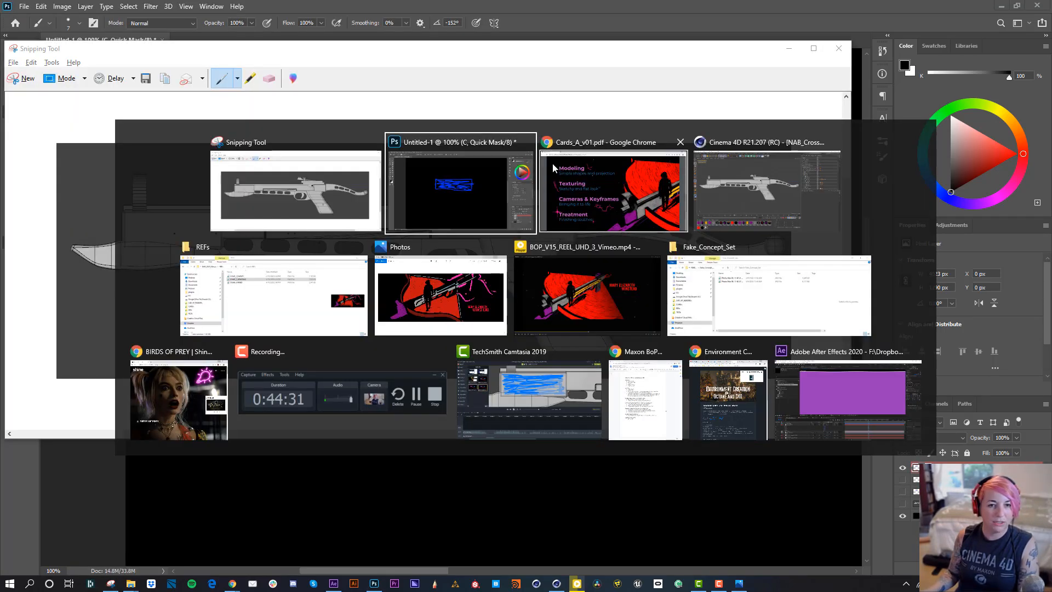
{"action": "left_click", "coordinate": [725, 195]}
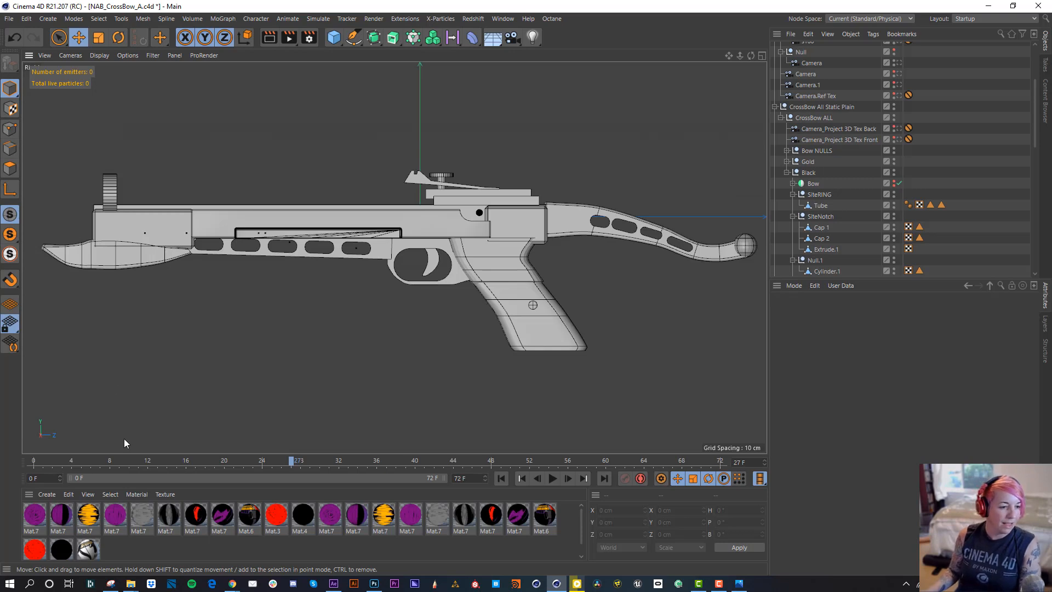
Create a new standard material and apply it to the rectangular block at the crossbow's front end.
{"action": "left_click", "coordinate": [48, 494]}
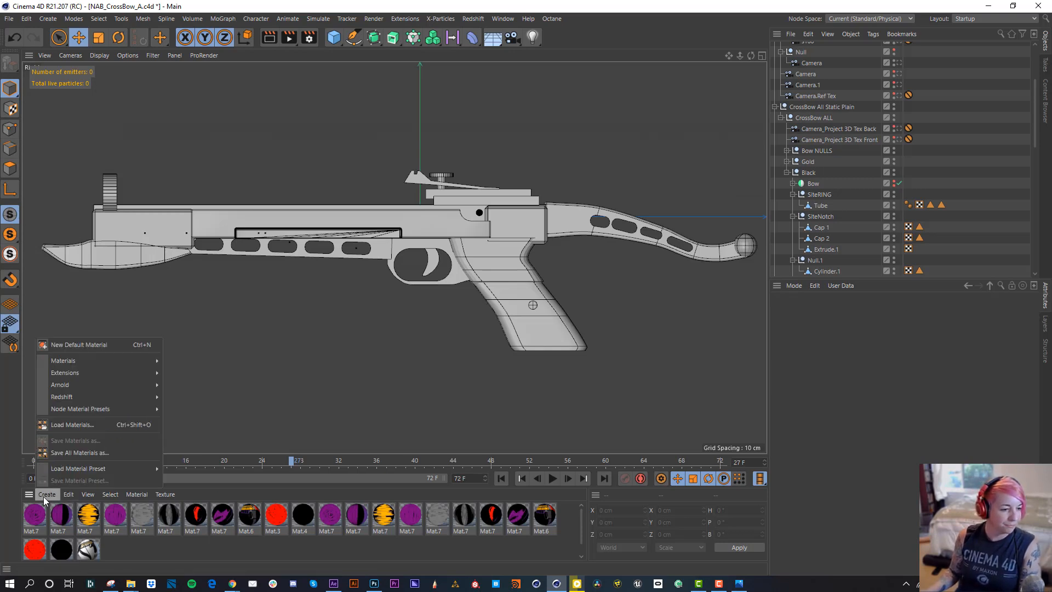
{"action": "mouse_move", "coordinate": [55, 408]}
{"action": "mouse_move", "coordinate": [64, 364]}
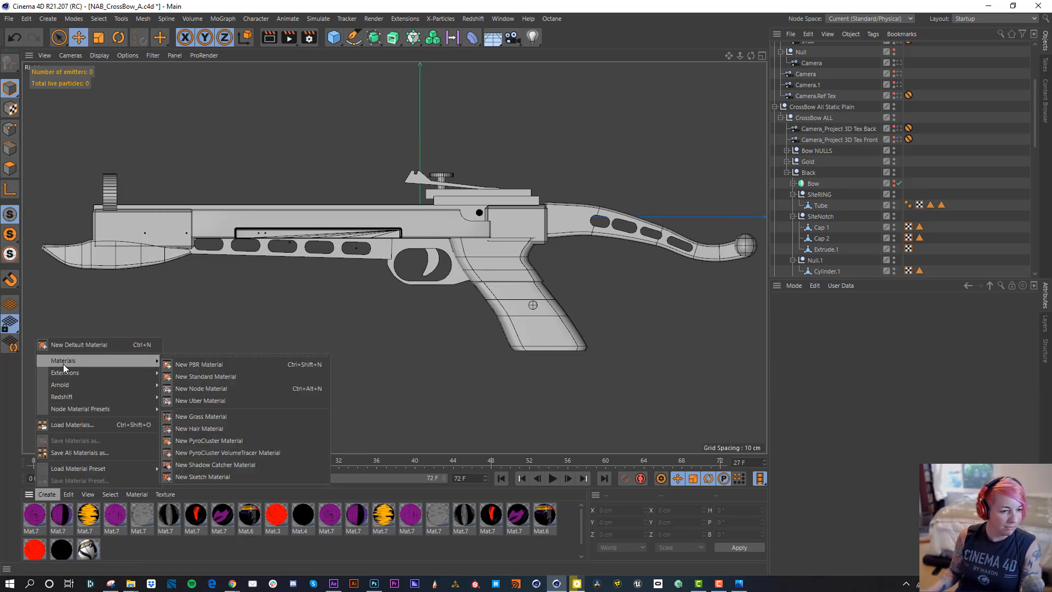
{"action": "left_click", "coordinate": [195, 371]}
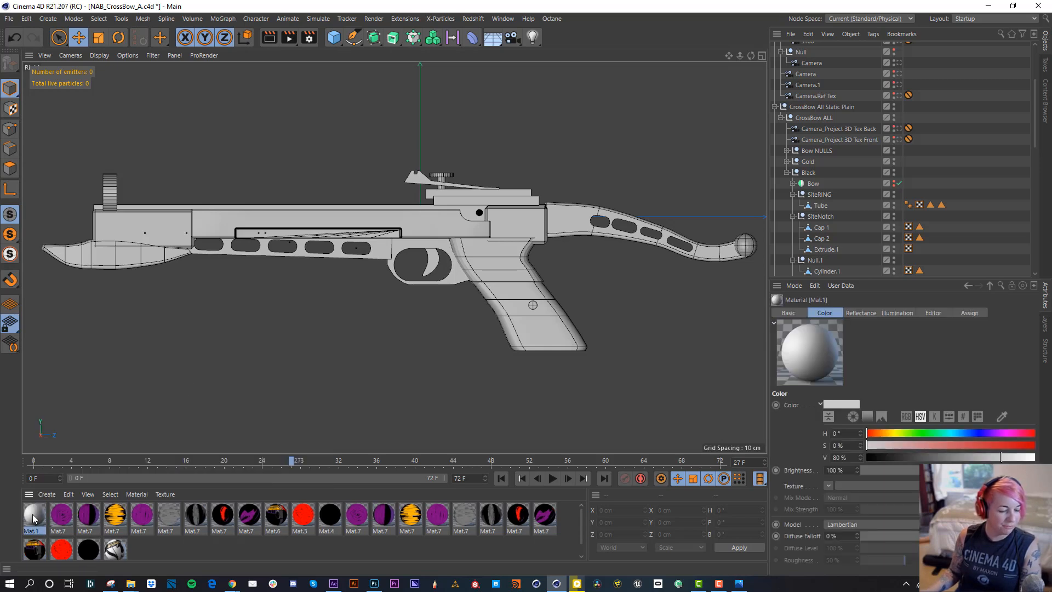
{"action": "left_click", "coordinate": [132, 222]}
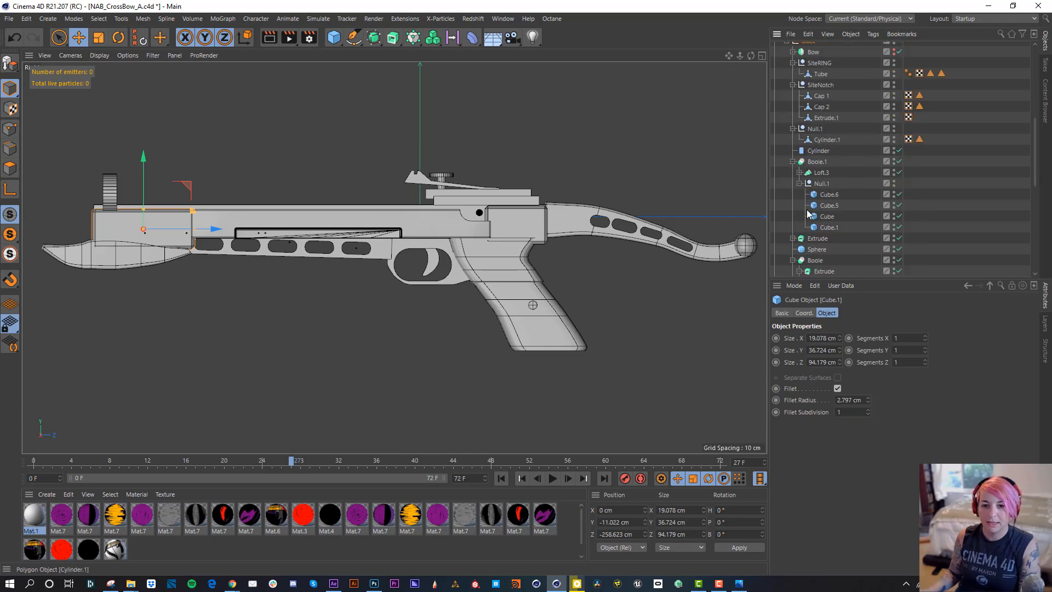
{"action": "scroll", "coordinate": [876, 220], "scroll_direction": "down", "scroll_amount": 8}
{"action": "left_click_drag", "start_coordinate": [27, 518], "coordinate": [116, 229]}
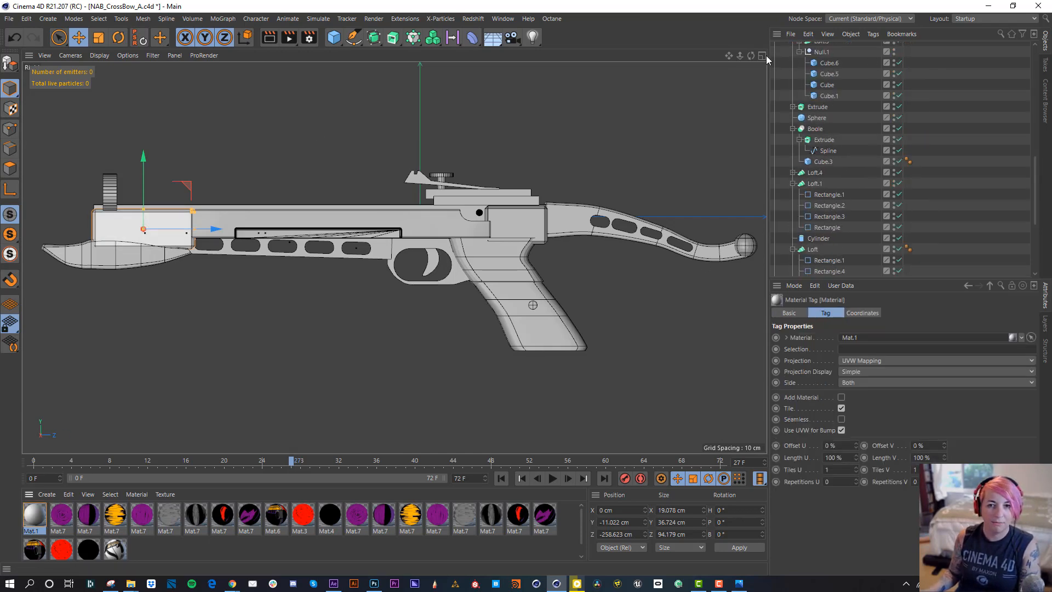
Turn off the new material's Reflectance and Color channels and enable Luminance instead.
{"action": "key", "text": "F5"}
{"action": "double_click", "coordinate": [34, 515]}
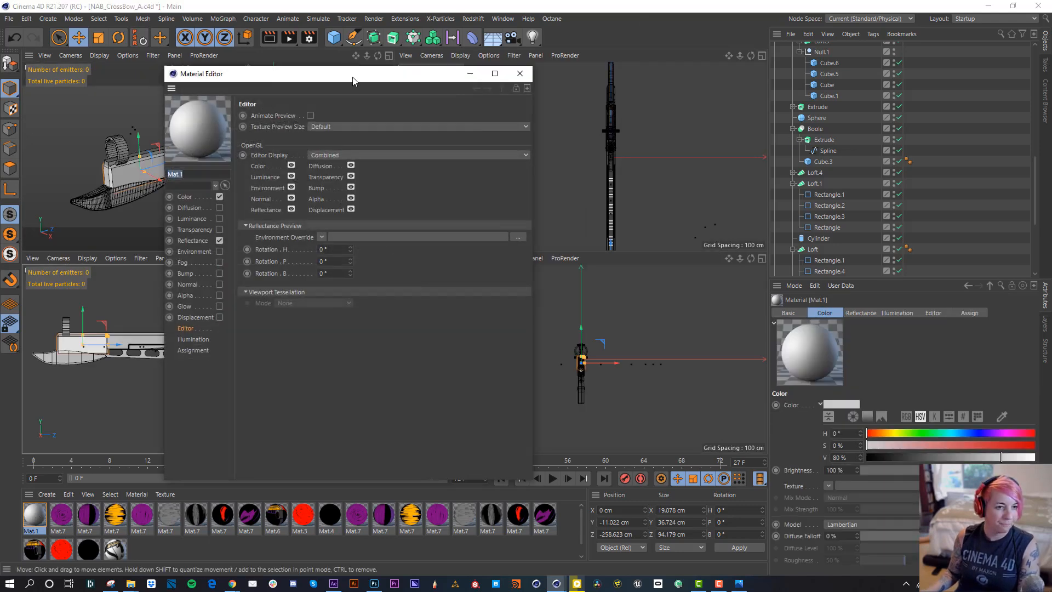
{"action": "left_click_drag", "start_coordinate": [353, 78], "coordinate": [596, 105]}
{"action": "left_click", "coordinate": [461, 267]}
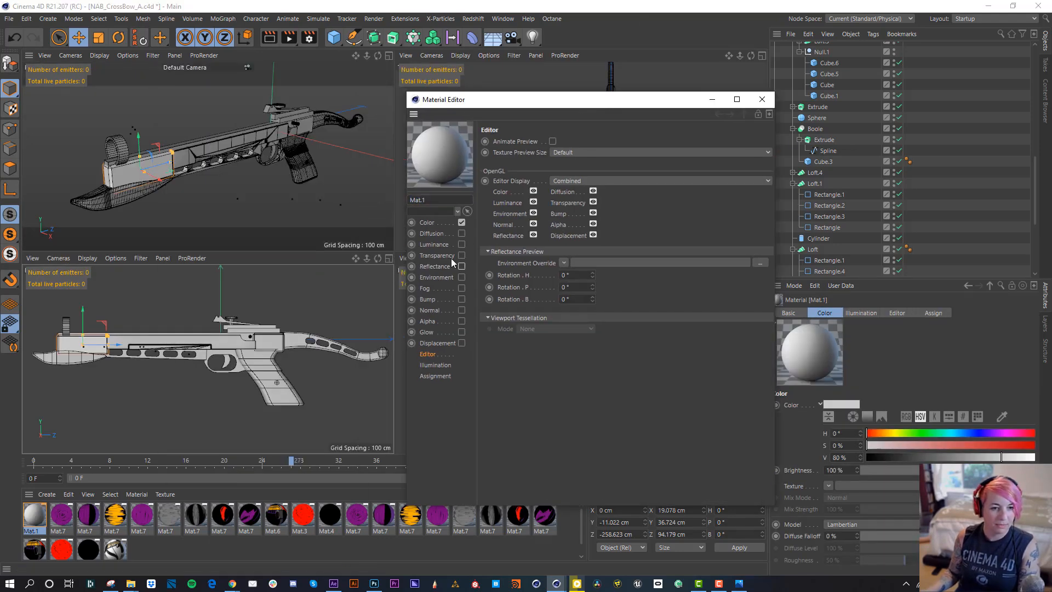
{"action": "left_click", "coordinate": [461, 223]}
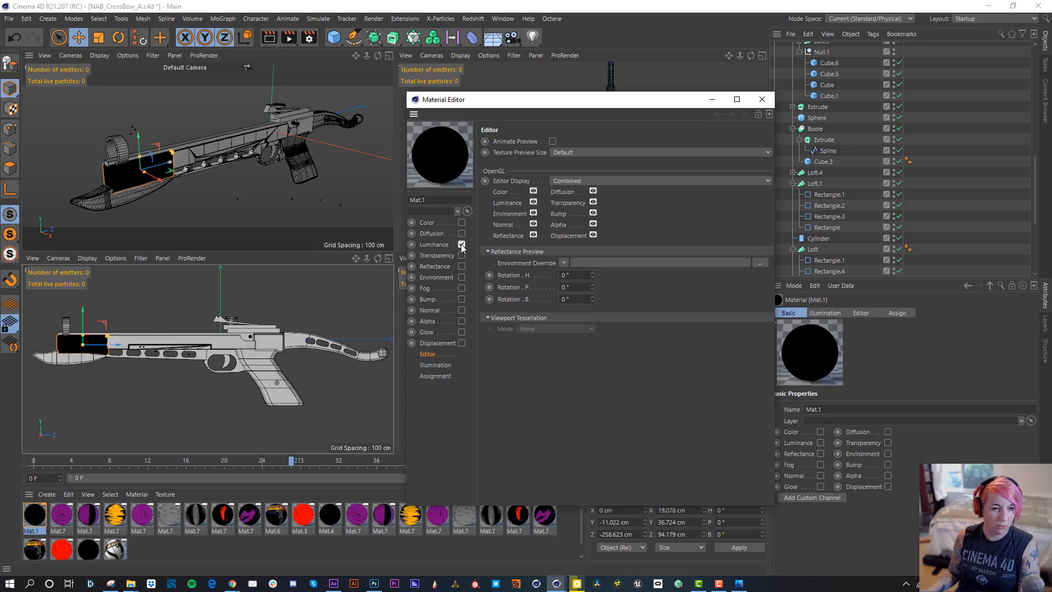
{"action": "left_click", "coordinate": [462, 245]}
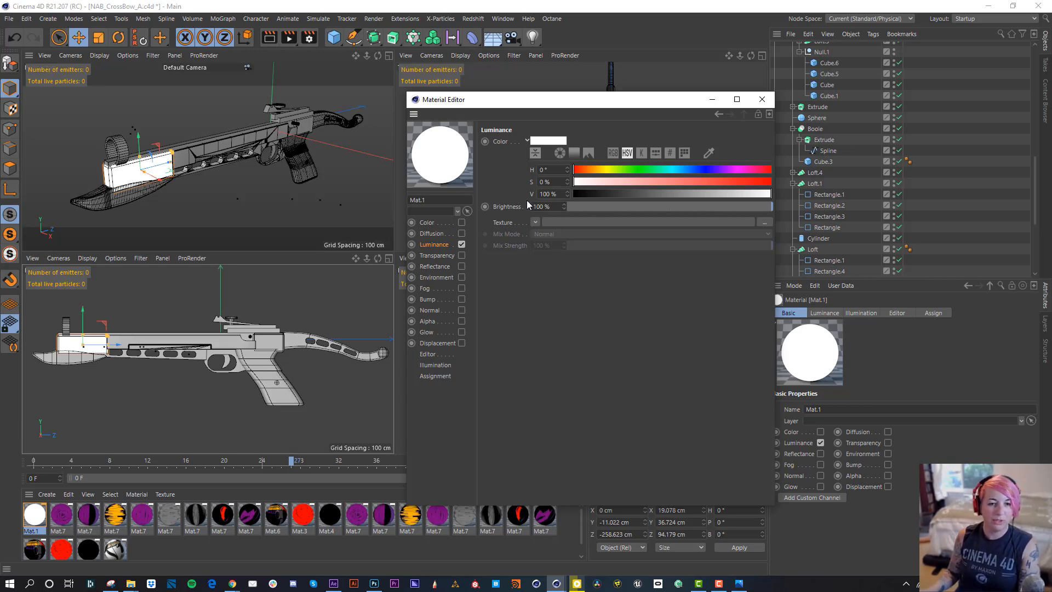
Load CB_01 from the C4Ds/tex/NAB_TEMP folder as the material's Luminance texture.
{"action": "left_click", "coordinate": [554, 224]}
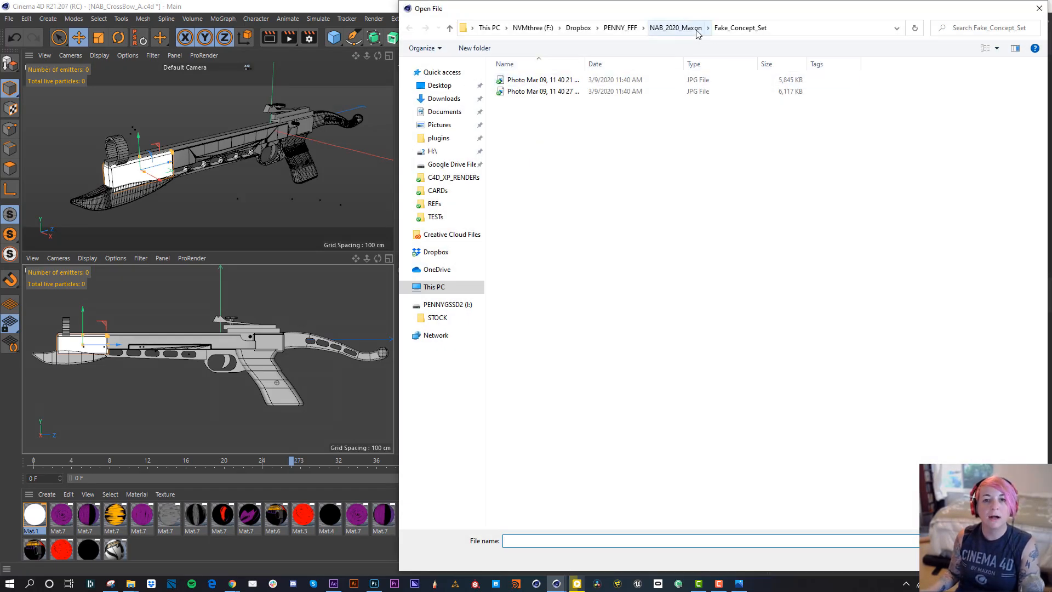
{"action": "left_click", "coordinate": [620, 27]}
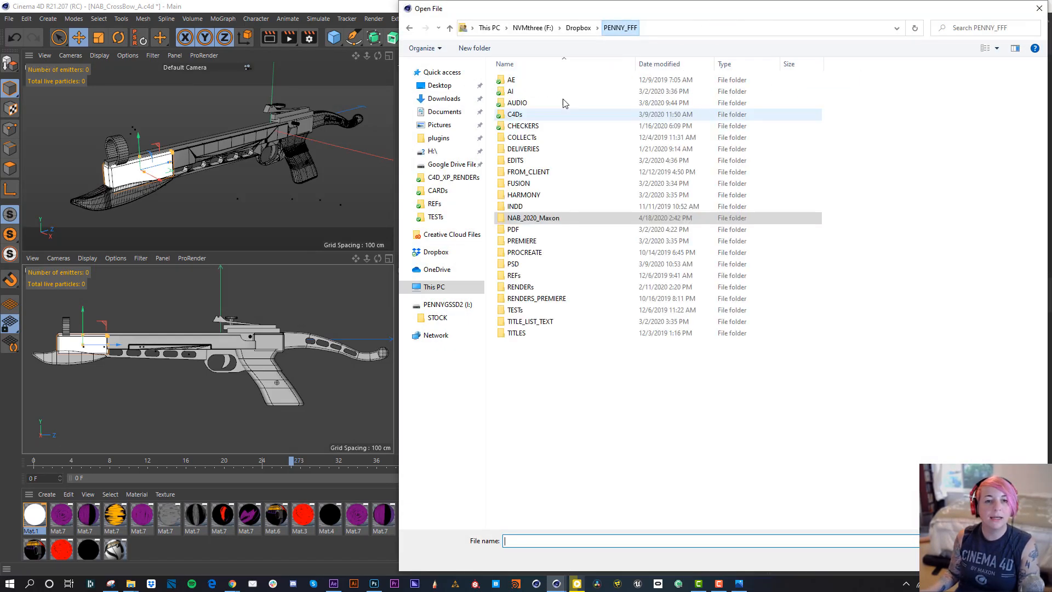
{"action": "double_click", "coordinate": [520, 115]}
{"action": "double_click", "coordinate": [518, 138]}
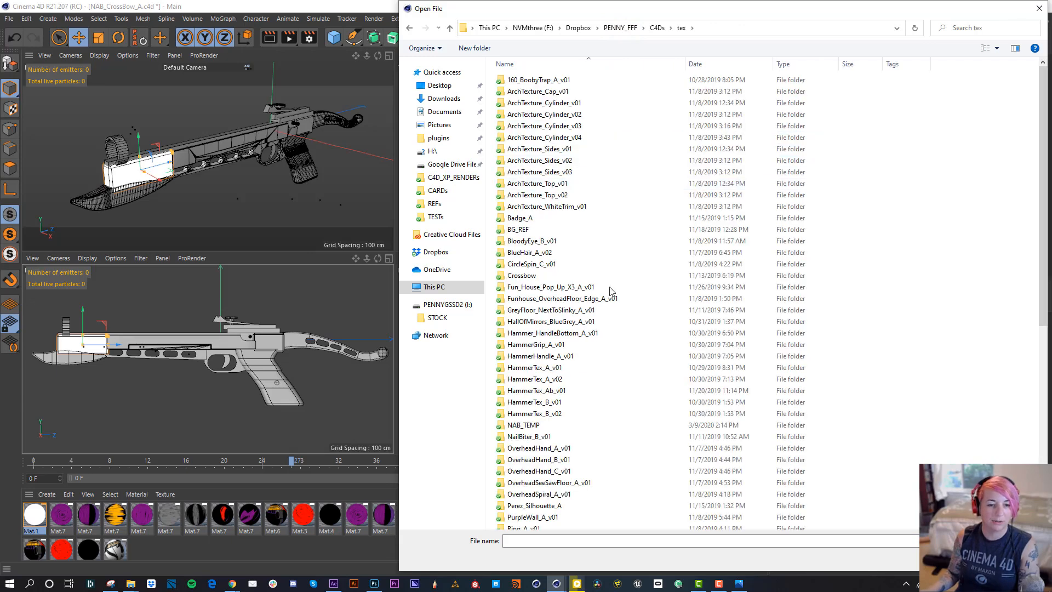
{"action": "scroll", "coordinate": [534, 412], "scroll_direction": "down", "scroll_amount": 4}
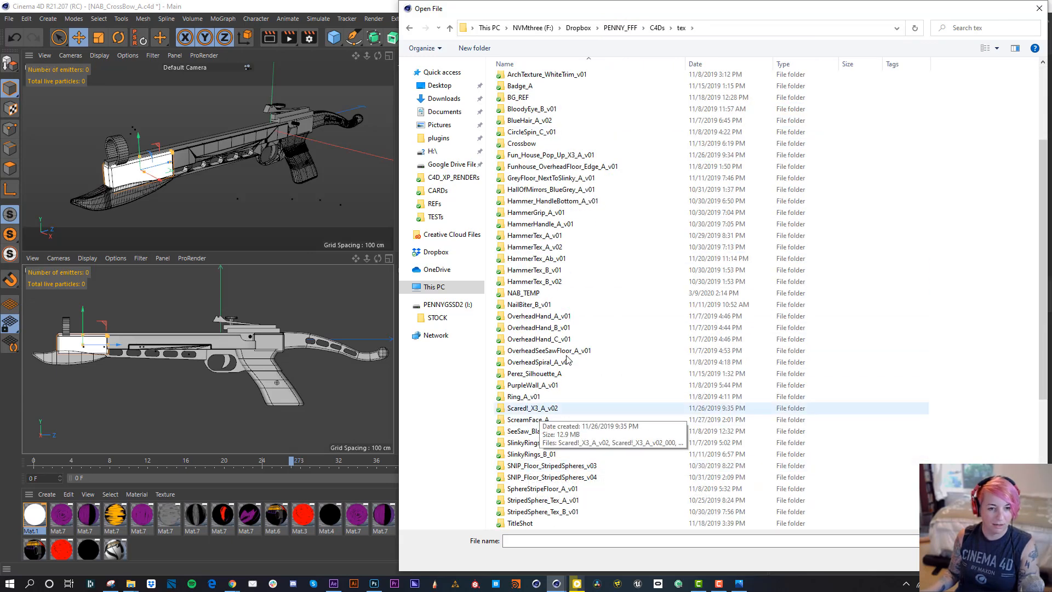
{"action": "left_click", "coordinate": [539, 293]}
{"action": "double_click", "coordinate": [538, 294]}
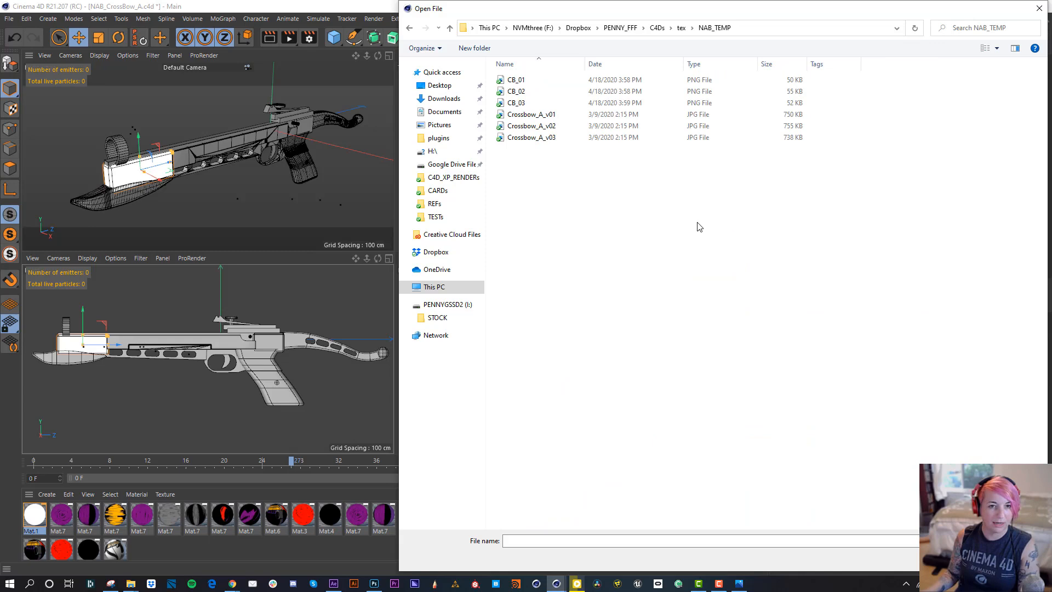
{"action": "left_click", "coordinate": [522, 81]}
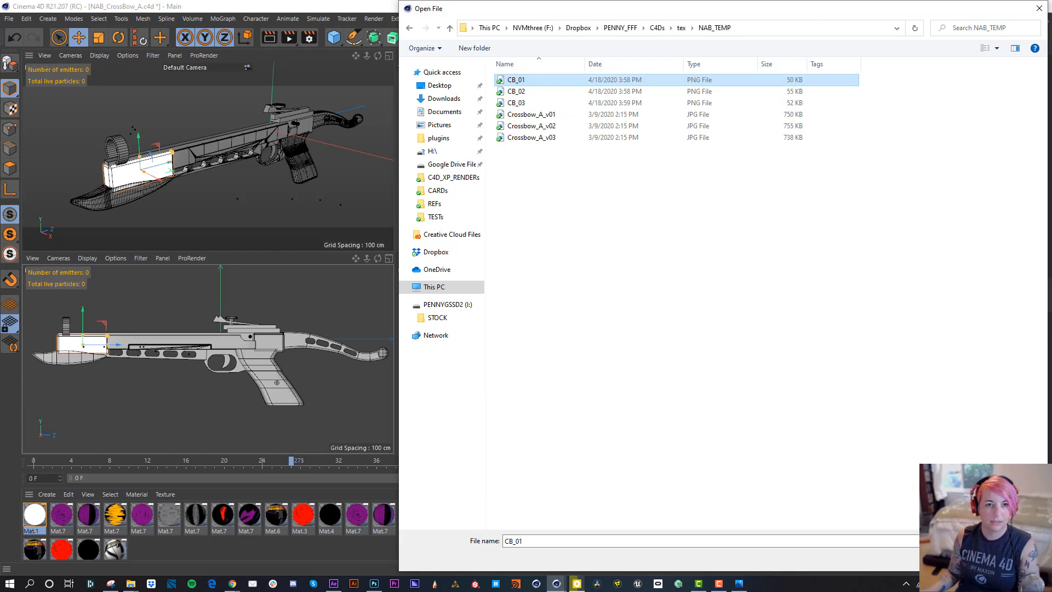
{"action": "key", "text": "Return"}
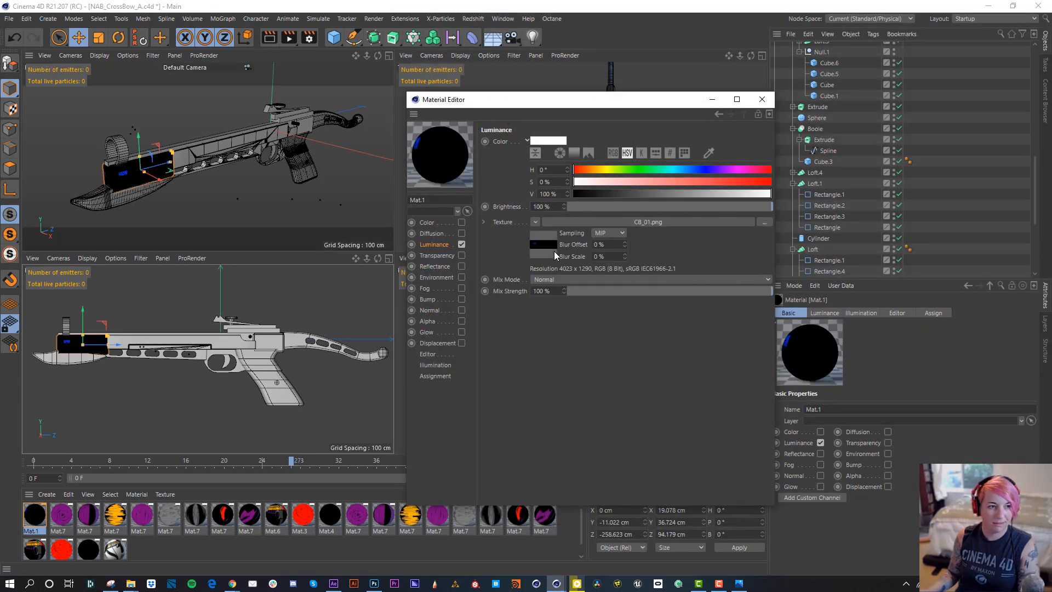
Calculate the CB_01 image sequence's movie range and set its movie frame rate to 12.
{"action": "left_click", "coordinate": [544, 243]}
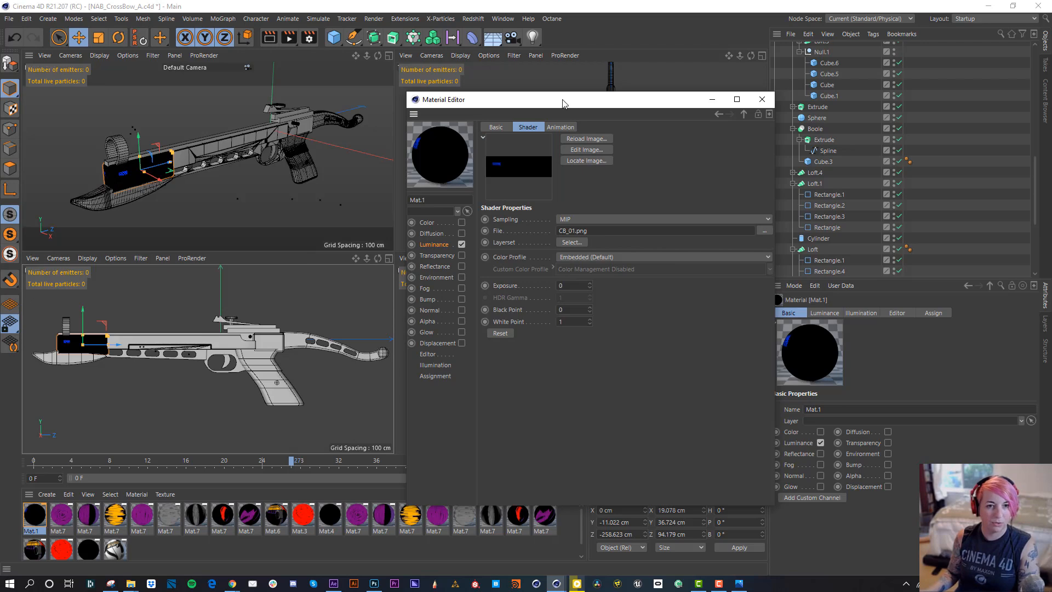
{"action": "left_click", "coordinate": [560, 127]}
{"action": "left_click", "coordinate": [507, 318]}
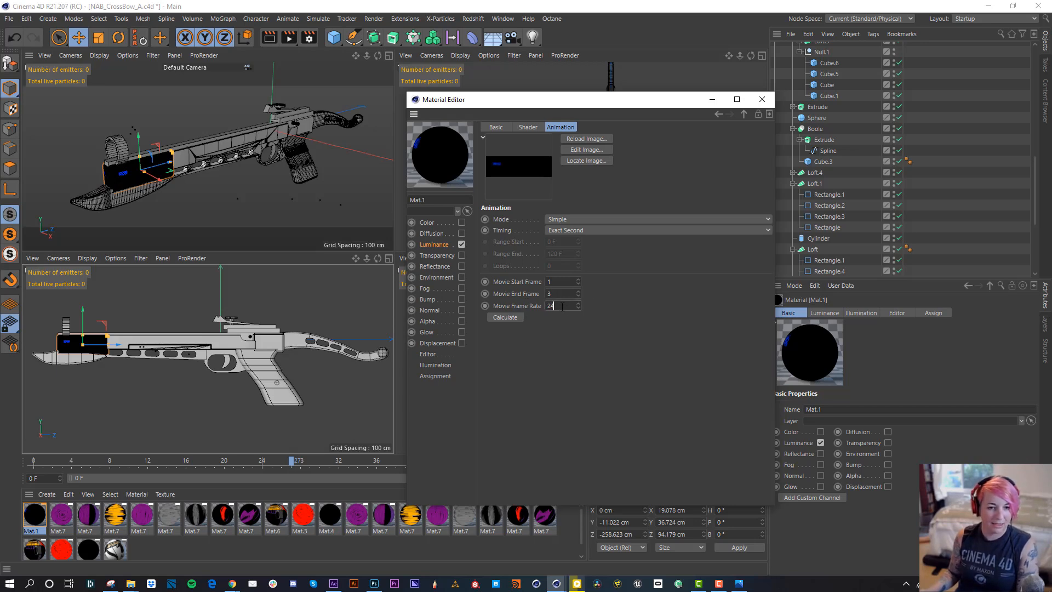
{"action": "key", "text": "Return"}
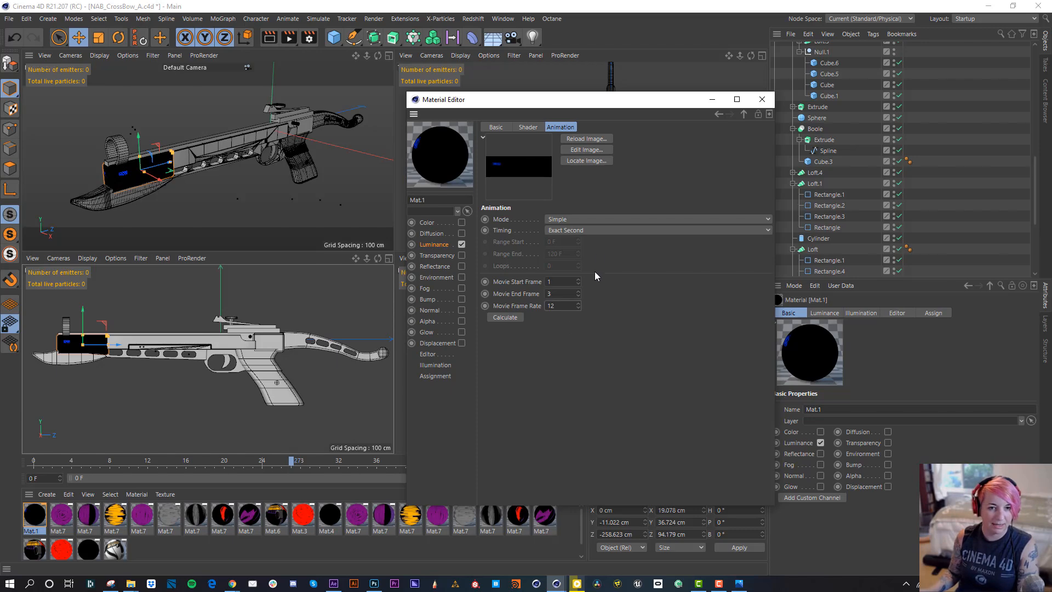
{"action": "left_click", "coordinate": [535, 130]}
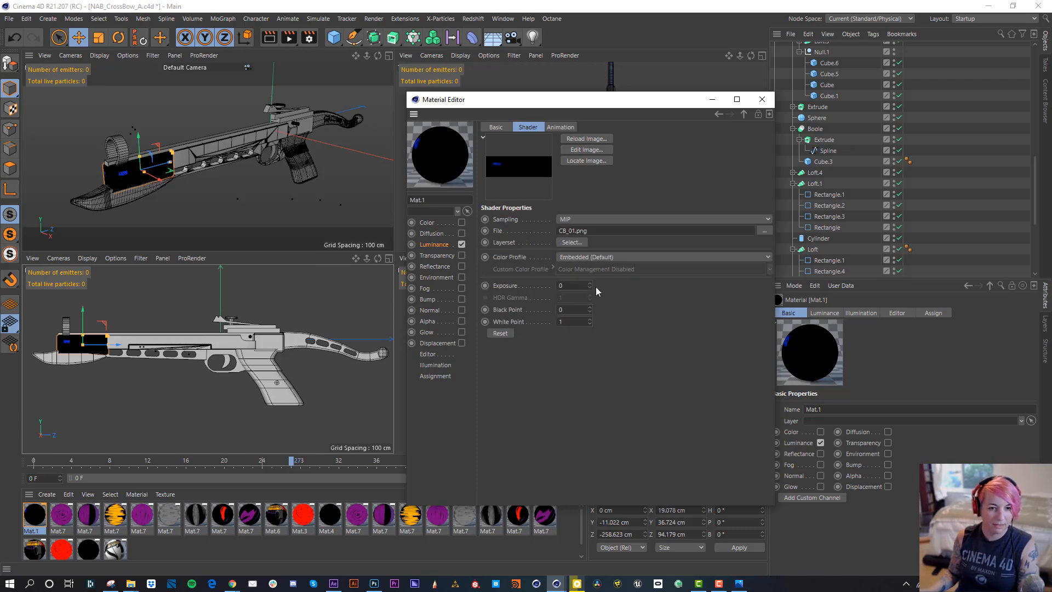
{"action": "left_click", "coordinate": [762, 99]}
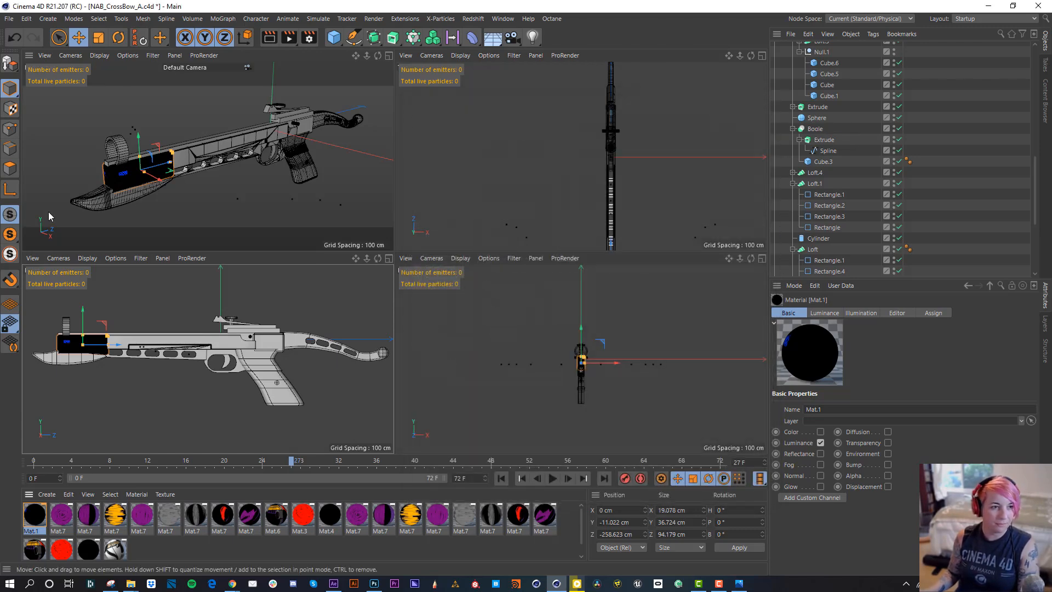
In the full-size side view, enable Texture mode and set the front block's material tag projection to Flat.
{"action": "left_click", "coordinate": [389, 56]}
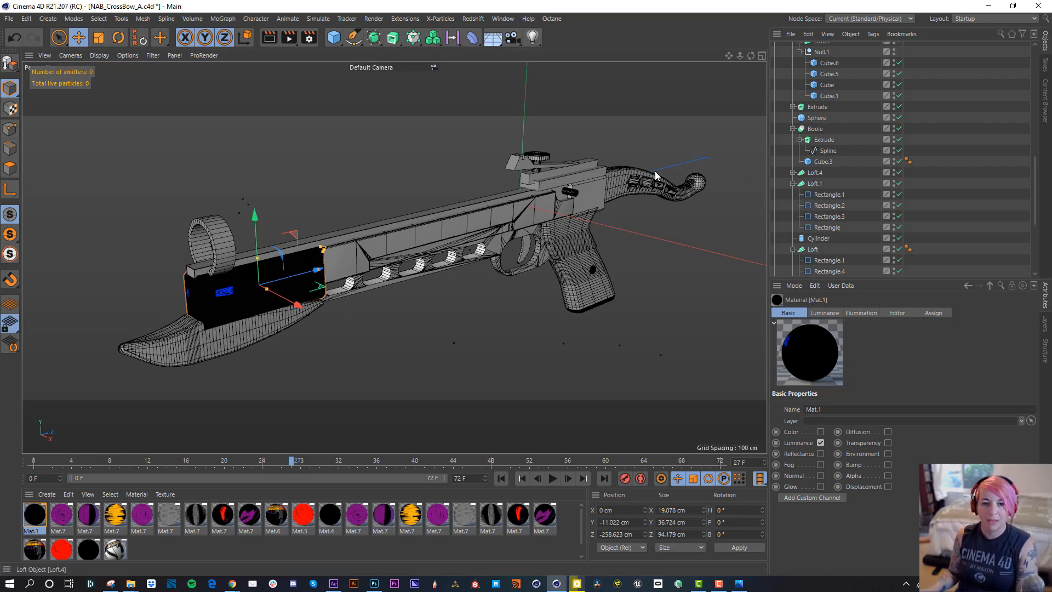
{"action": "left_click", "coordinate": [762, 56]}
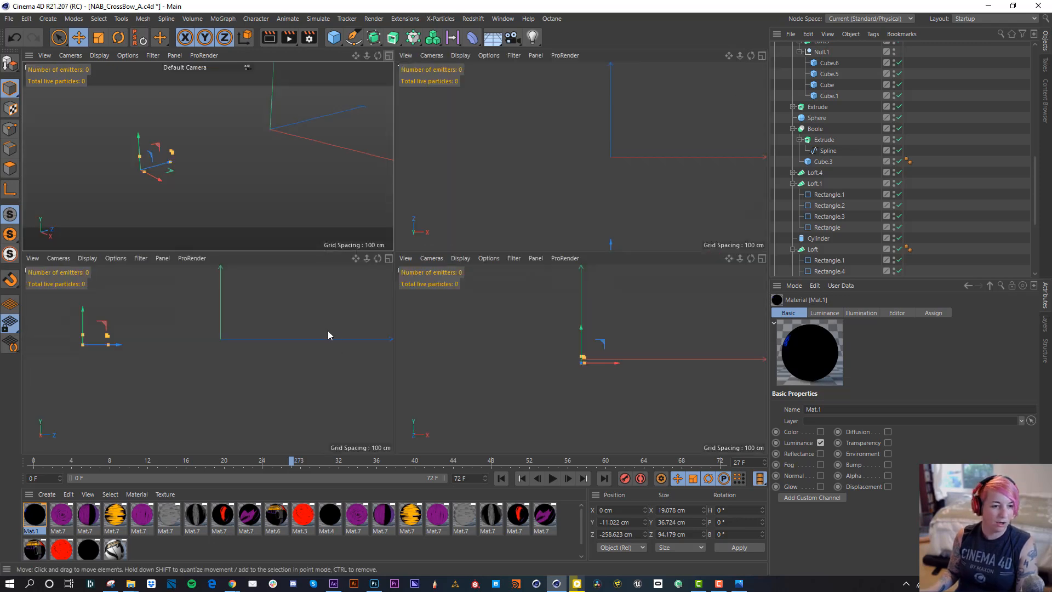
{"action": "left_click", "coordinate": [388, 258]}
{"action": "scroll", "coordinate": [882, 110], "scroll_direction": "up", "scroll_amount": 5}
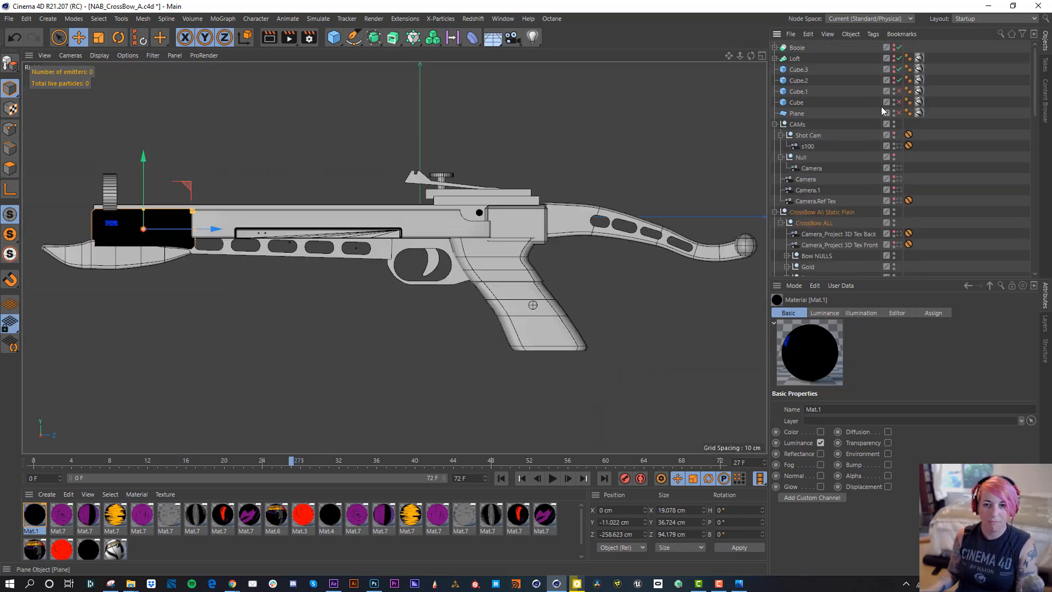
{"action": "scroll", "coordinate": [921, 213], "scroll_direction": "down", "scroll_amount": 10}
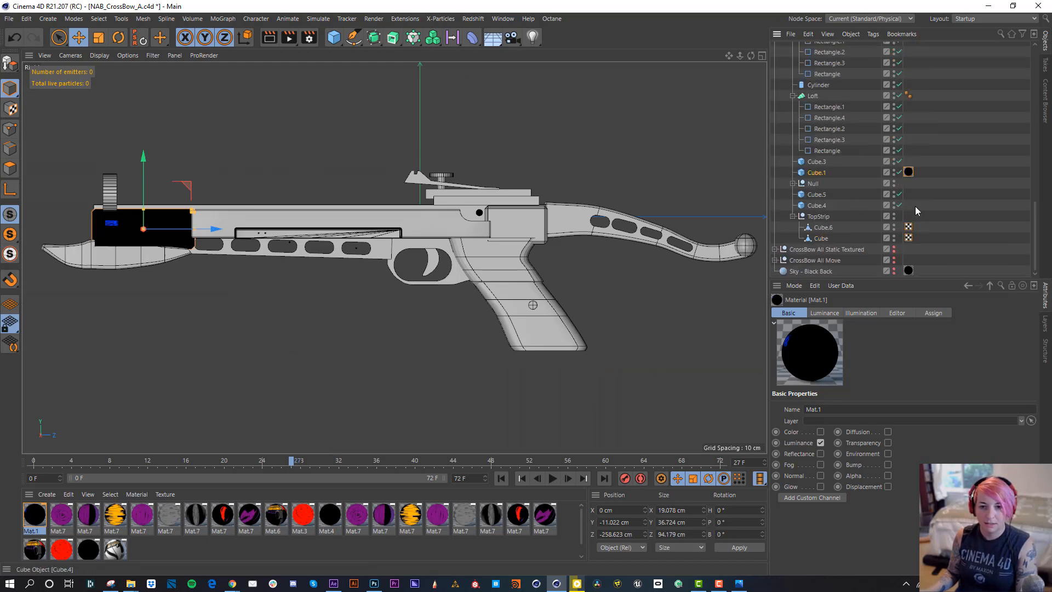
{"action": "left_click", "coordinate": [907, 172]}
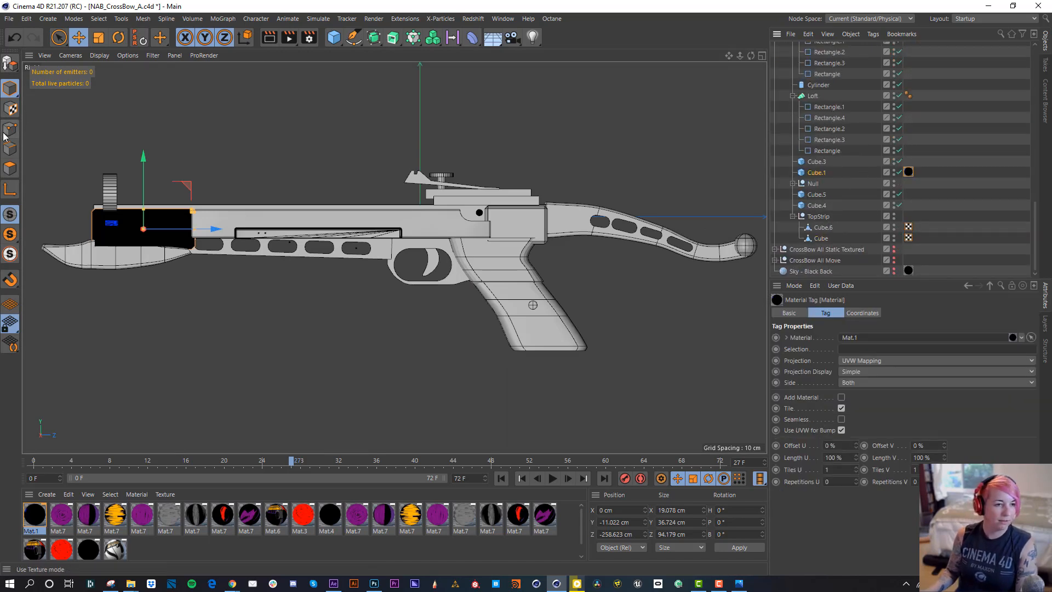
{"action": "left_click", "coordinate": [11, 108]}
{"action": "key", "text": "o"}
{"action": "left_click", "coordinate": [942, 360]}
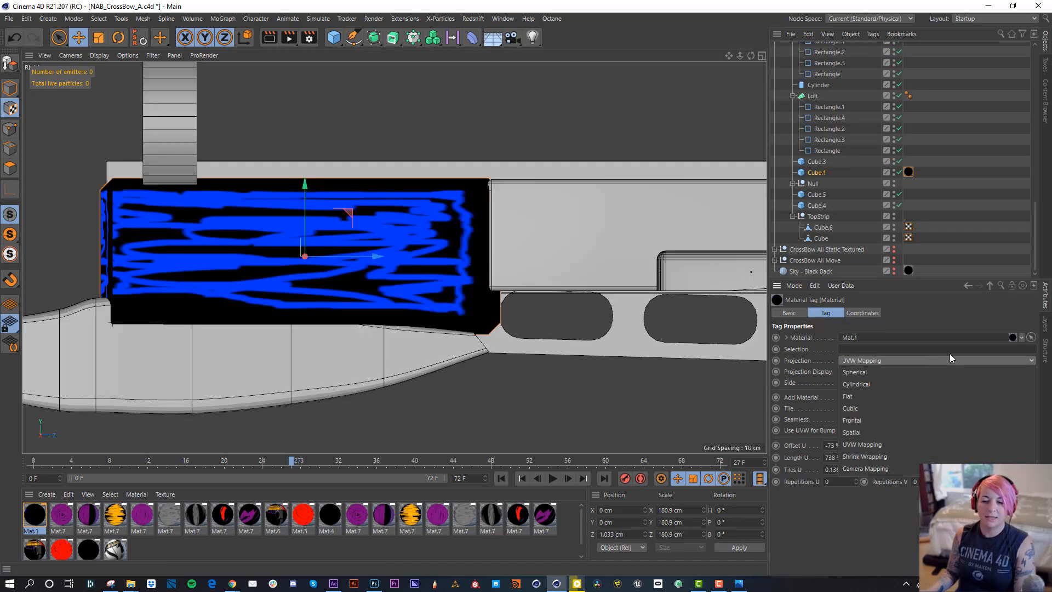
{"action": "left_click", "coordinate": [858, 397]}
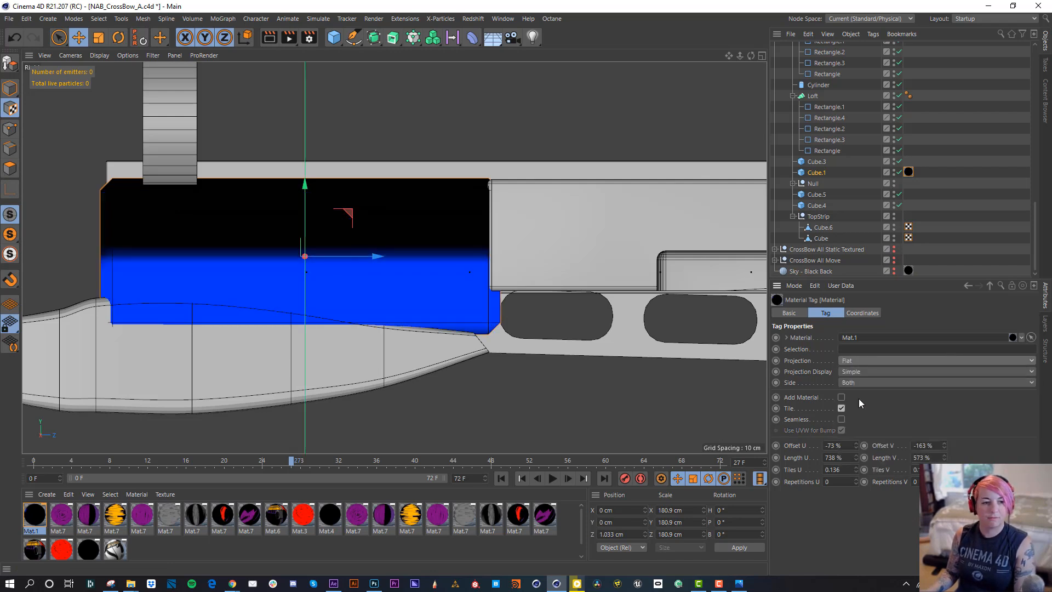
Rotate the flat texture projection to a 90° heading so it faces the side view.
{"action": "right_click_drag", "start_coordinate": [603, 180], "coordinate": [448, 206], "text": "alt"}
{"action": "middle_click_drag", "start_coordinate": [673, 203], "coordinate": [495, 266], "text": "alt"}
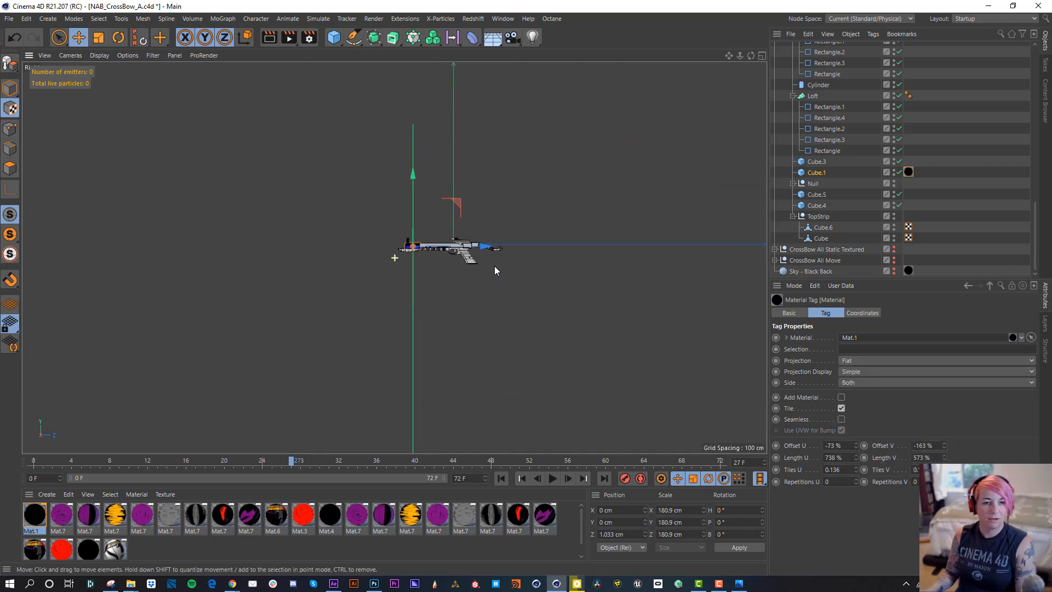
{"action": "key", "text": "r"}
{"action": "left_click_drag", "start_coordinate": [387, 242], "coordinate": [509, 261]}
{"action": "scroll", "coordinate": [434, 246], "scroll_direction": "up", "scroll_amount": 6}
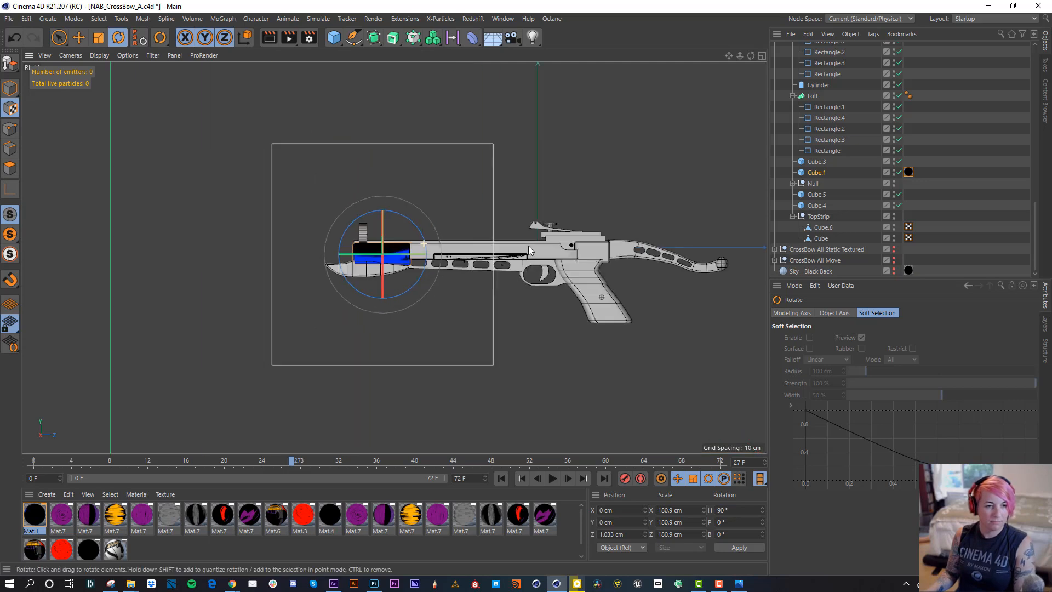
Shrink the texture projection uniformly to a scale of about 39.8 cm and move the scribble over the front block.
{"action": "key", "text": "e"}
{"action": "left_click_drag", "start_coordinate": [447, 307], "coordinate": [114, 357]}
{"action": "key", "text": "t"}
{"action": "key", "text": "e"}
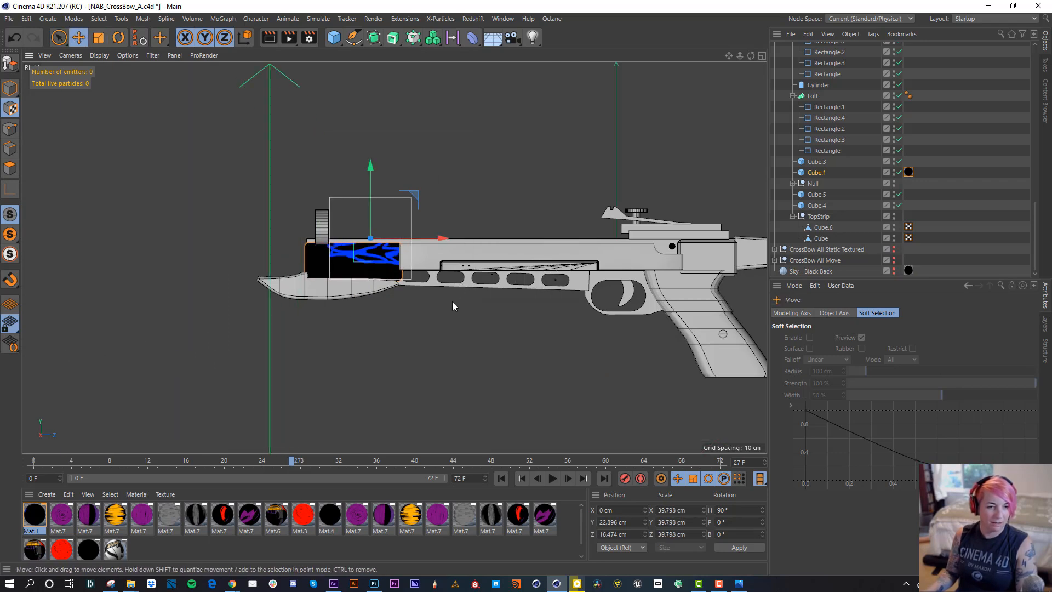
{"action": "mouse_move", "coordinate": [452, 301]}
{"action": "left_mouse_down"}
{"action": "mouse_move", "coordinate": [430, 317]}
{"action": "mouse_move", "coordinate": [447, 310]}
{"action": "left_mouse_up"}
Fit the scribble projection to the block at about 46.8 cm wide and 20.2 cm high, and play the timeline to check it.
{"action": "key", "text": "t"}
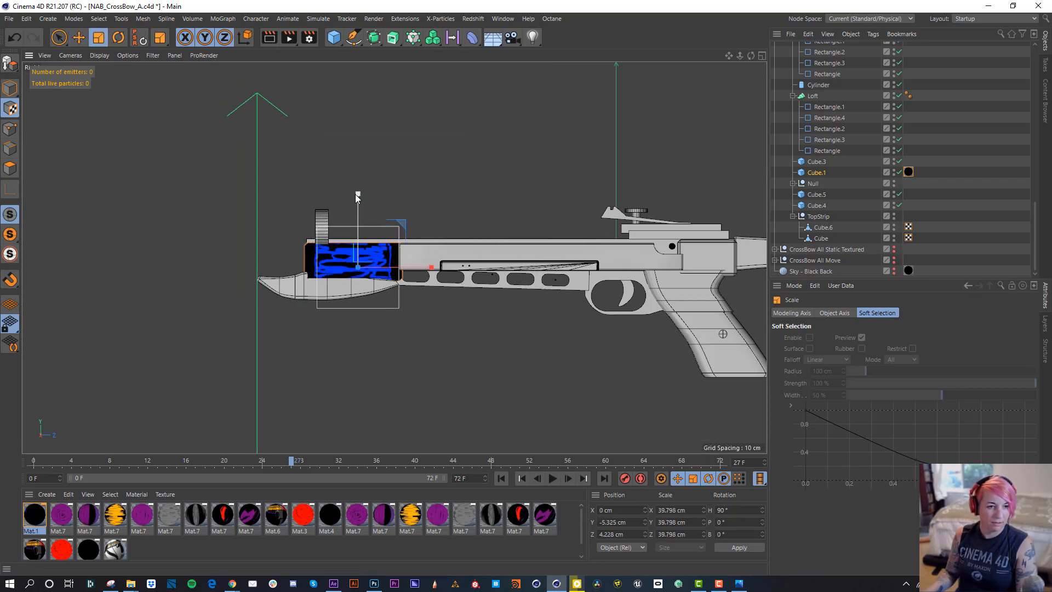
{"action": "left_click_drag", "start_coordinate": [357, 194], "coordinate": [359, 237]}
{"action": "key", "text": "e"}
{"action": "left_click_drag", "start_coordinate": [411, 318], "coordinate": [504, 288]}
{"action": "key", "text": "t"}
{"action": "key", "text": "F8"}
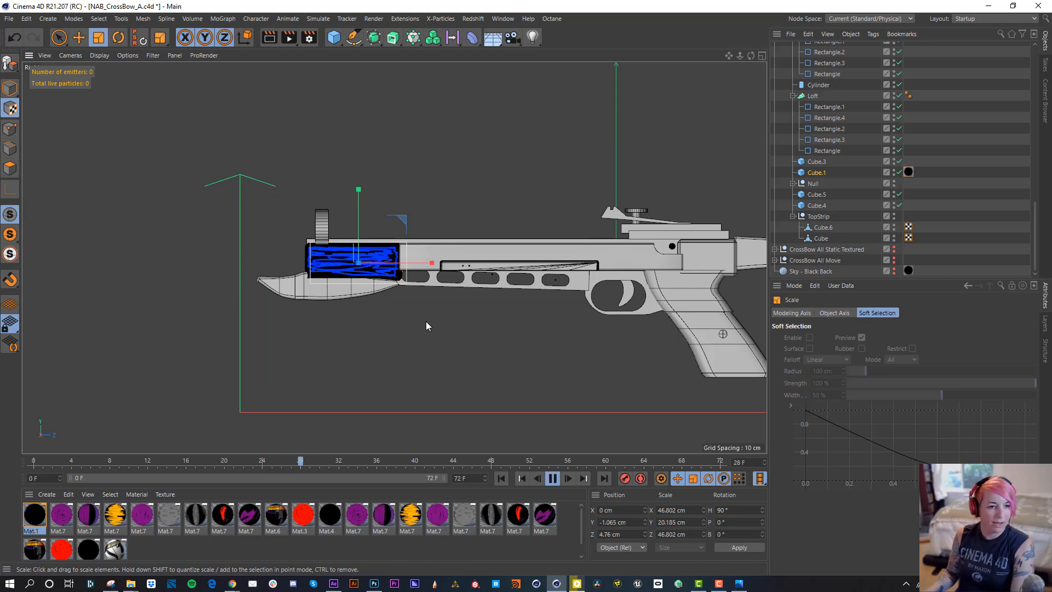
{"action": "key", "text": "F8"}
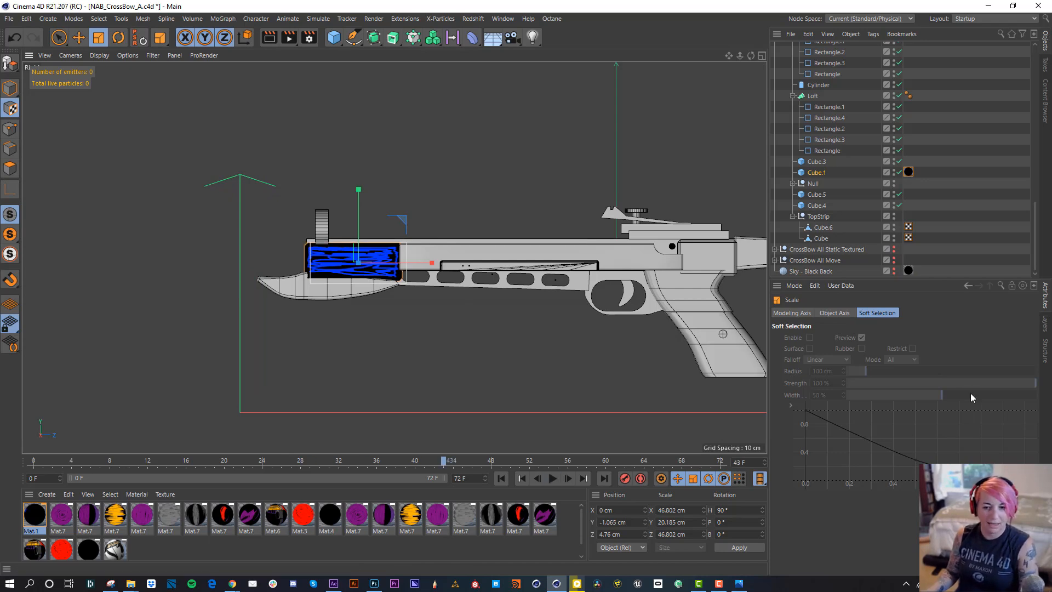
Review the luminance texture's animation settings in Mat.1 and enable Animate Preview for the material.
{"action": "double_click", "coordinate": [30, 525]}
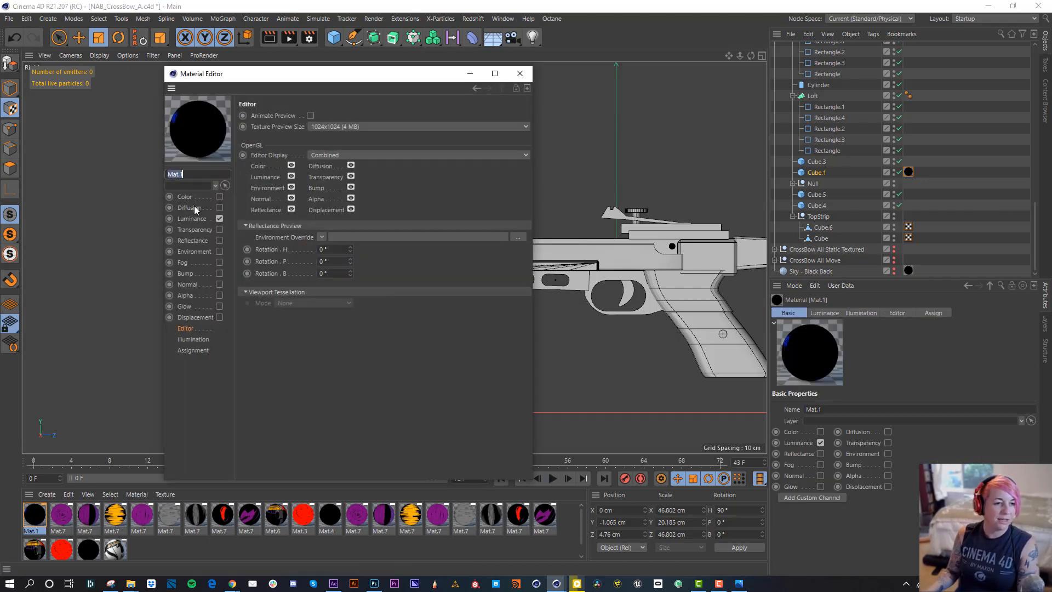
{"action": "left_click", "coordinate": [192, 219]}
{"action": "left_click", "coordinate": [288, 226]}
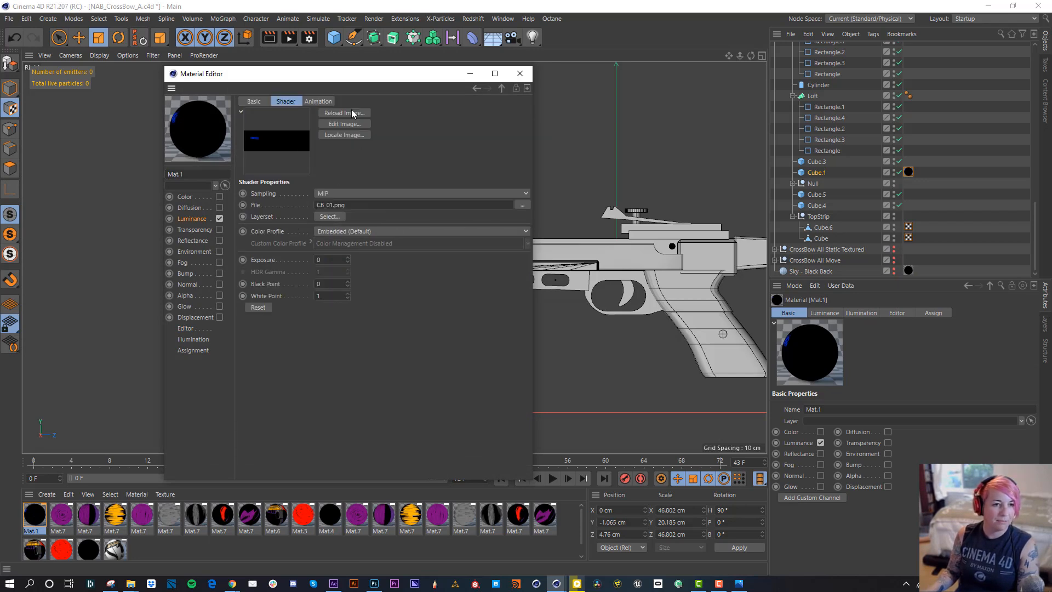
{"action": "left_click", "coordinate": [321, 102]}
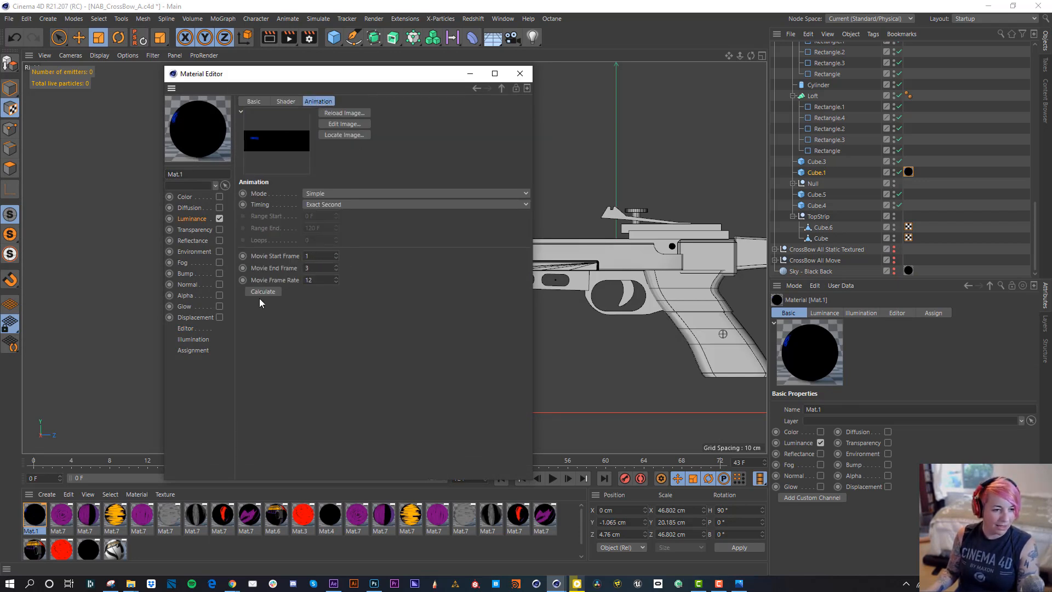
{"action": "left_click", "coordinate": [193, 329]}
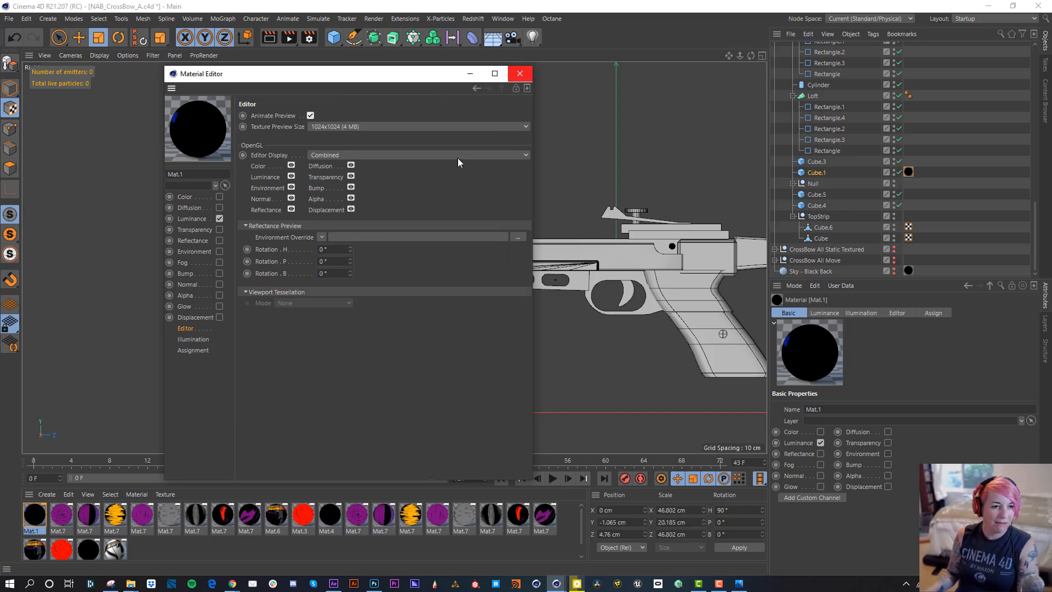
Set the animation mode of Mat.1's CB_01.png luminance texture to Loop and close the material editor.
{"action": "left_click", "coordinate": [193, 219]}
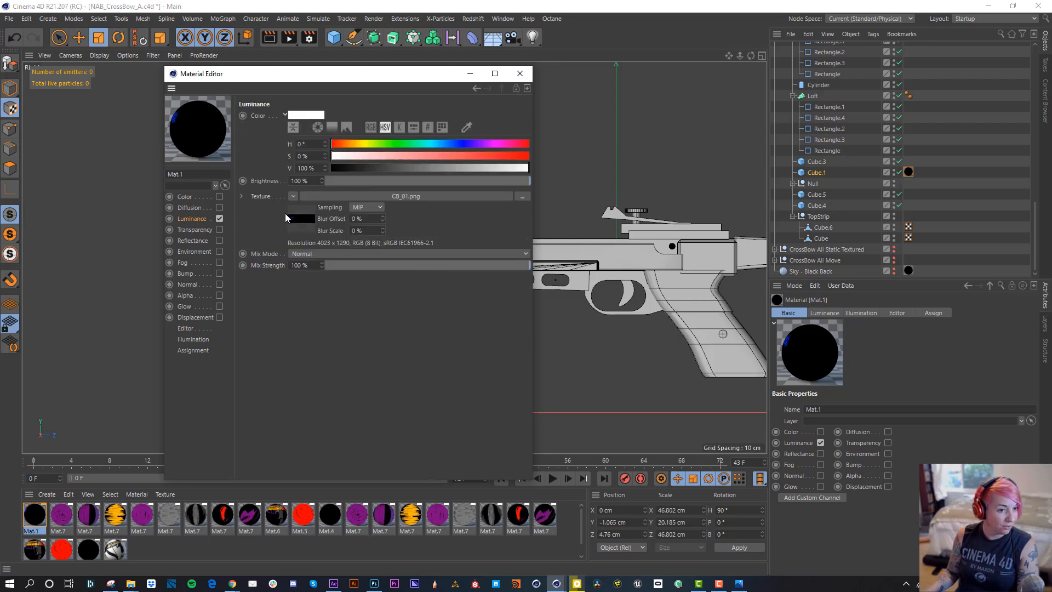
{"action": "left_click", "coordinate": [286, 218]}
{"action": "left_click", "coordinate": [316, 193]}
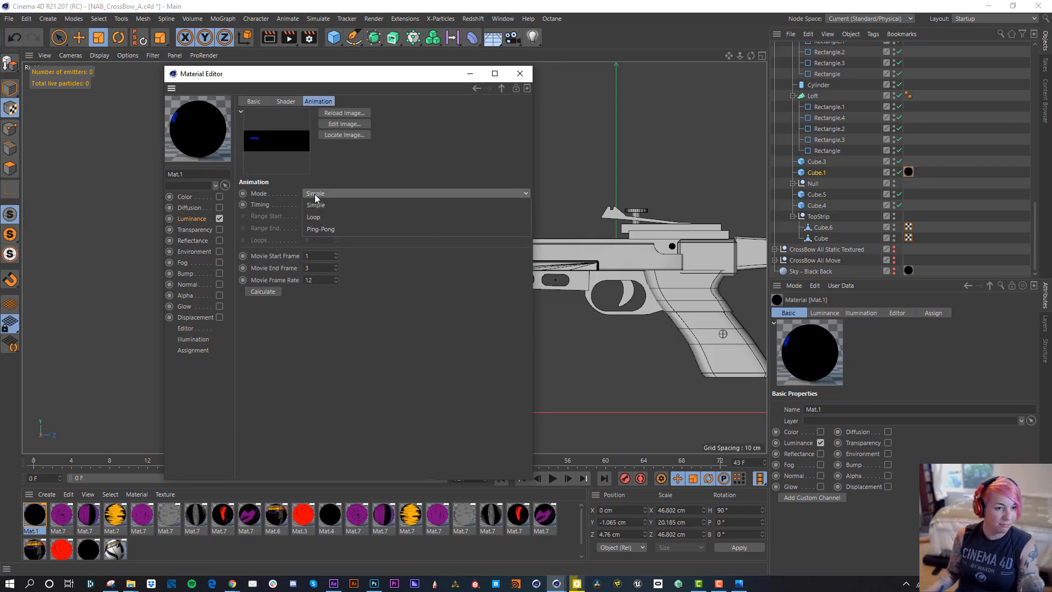
{"action": "left_click", "coordinate": [321, 219]}
{"action": "left_click", "coordinate": [365, 258]}
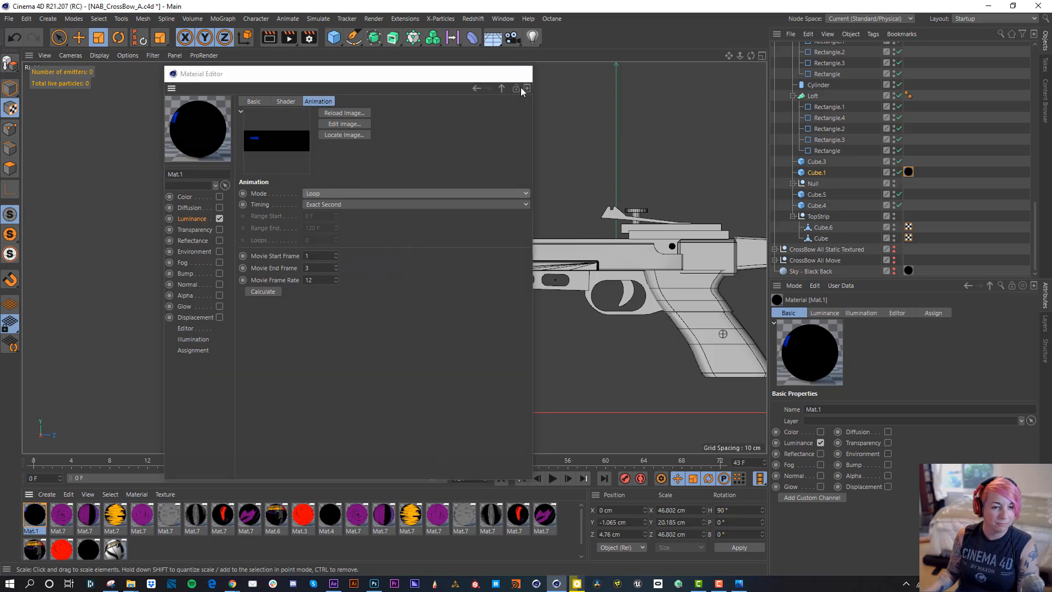
Play the timeline and check the looping scribble on the crossbow's front block in the perspective view.
{"action": "key", "text": "F8"}
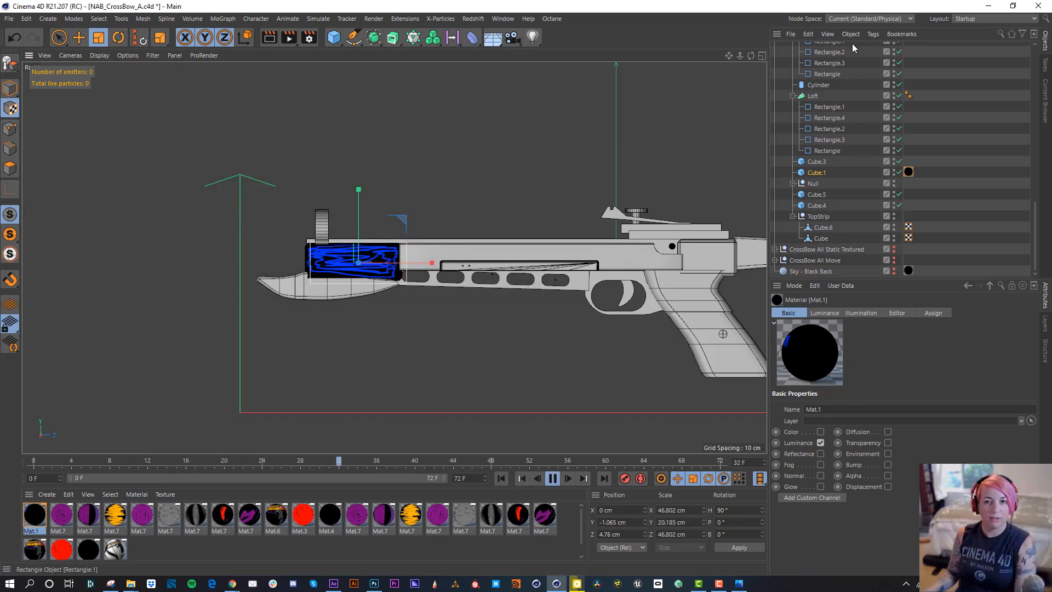
{"action": "left_click", "coordinate": [762, 56]}
{"action": "left_click", "coordinate": [304, 58]}
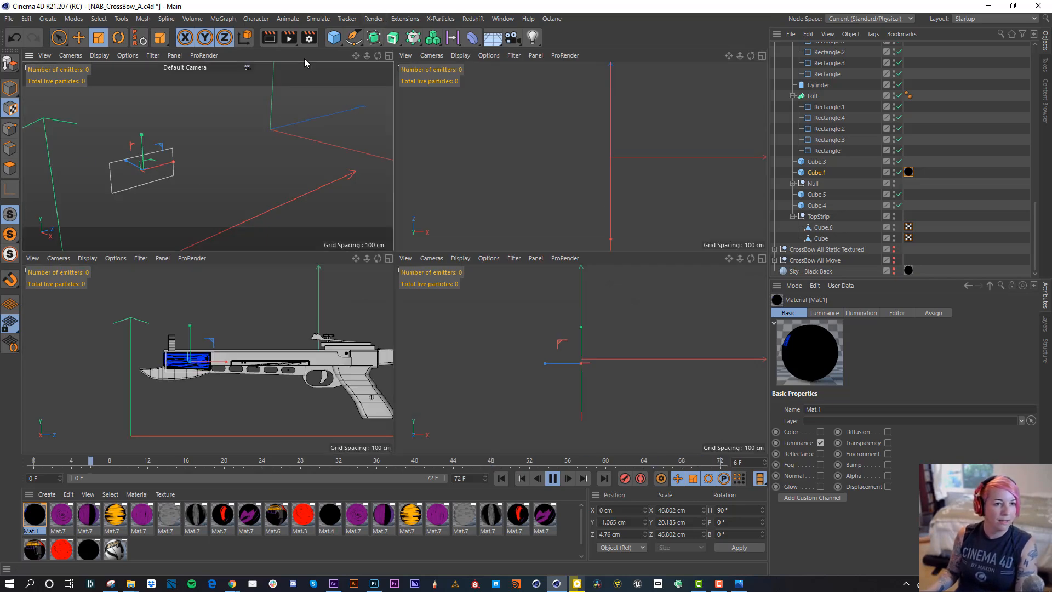
{"action": "right_click_drag", "start_coordinate": [130, 179], "coordinate": [160, 179], "text": "alt"}
{"action": "middle_click_drag", "start_coordinate": [159, 179], "coordinate": [190, 173], "text": "alt"}
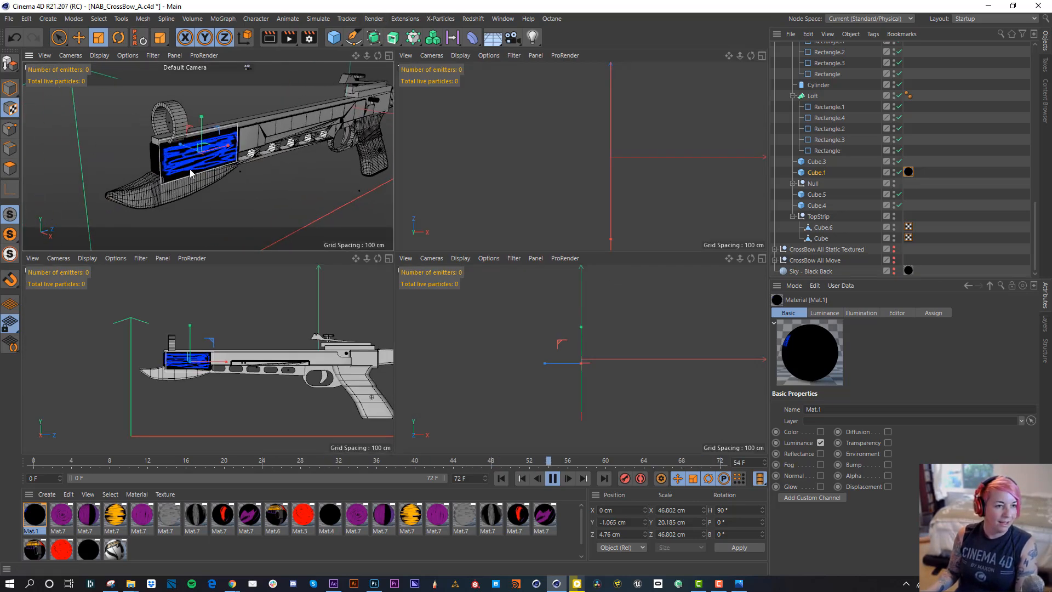
{"action": "right_click_drag", "start_coordinate": [190, 173], "coordinate": [202, 138], "text": "alt"}
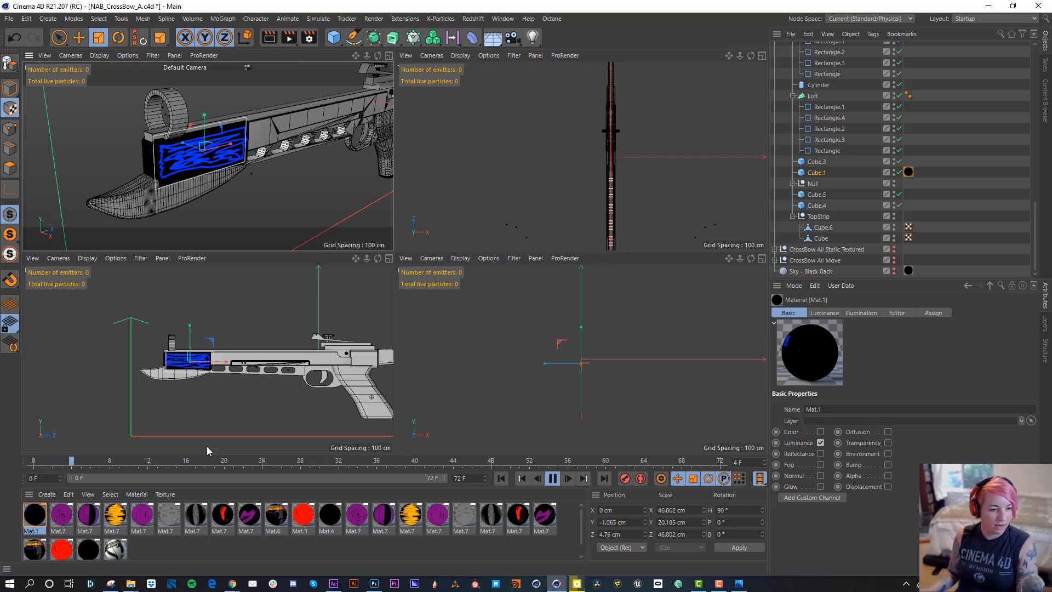
{"action": "left_click_drag", "start_coordinate": [190, 466], "coordinate": [40, 465]}
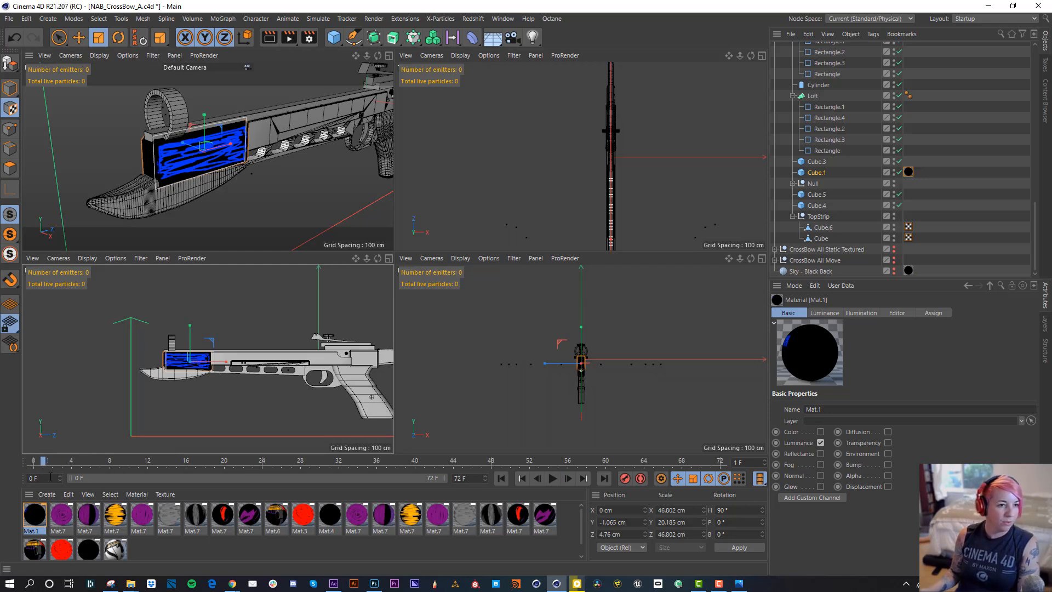
Step through the first frames one at a time, then briefly play the timeline to check the scribble's frame changes.
{"action": "key", "text": "g"}
{"action": "key", "text": "g"}
{"action": "key", "text": "g"}
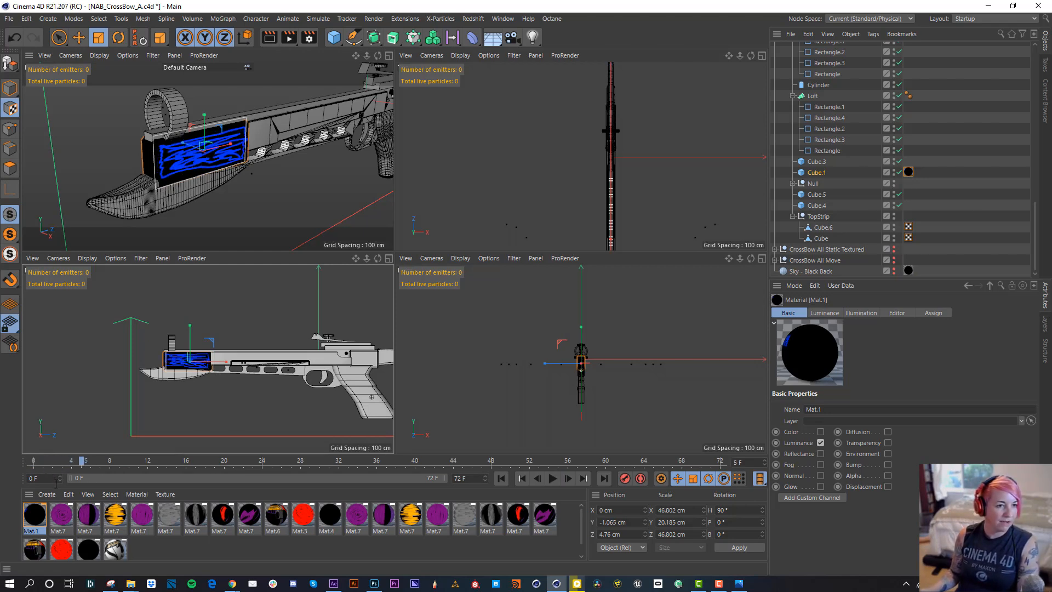
{"action": "key", "text": "g"}
{"action": "key", "text": "g"}
{"action": "key", "text": "g"}
{"action": "key", "text": "g"}
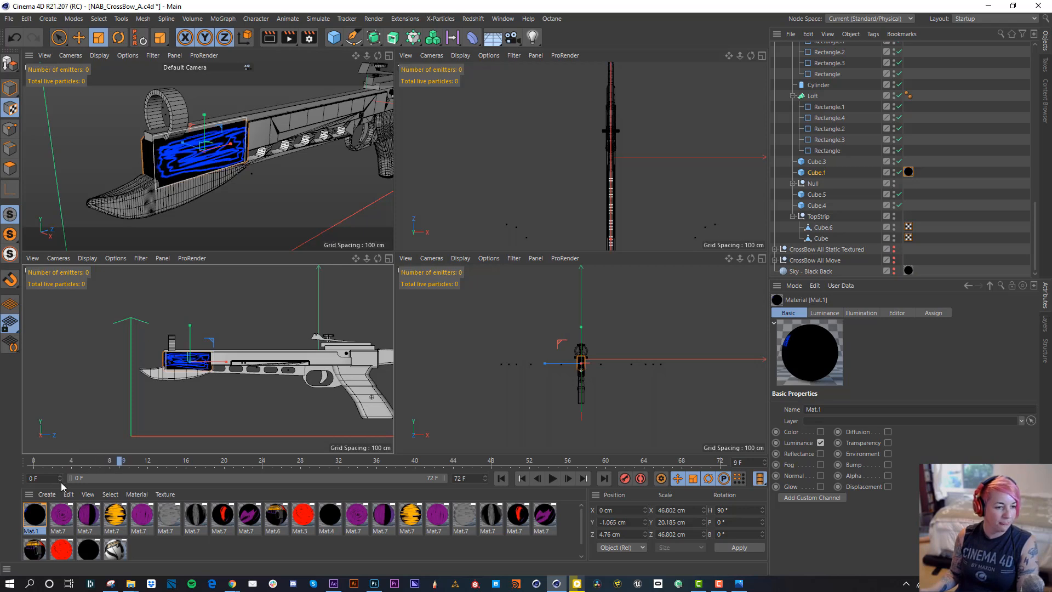
{"action": "key", "text": "F8"}
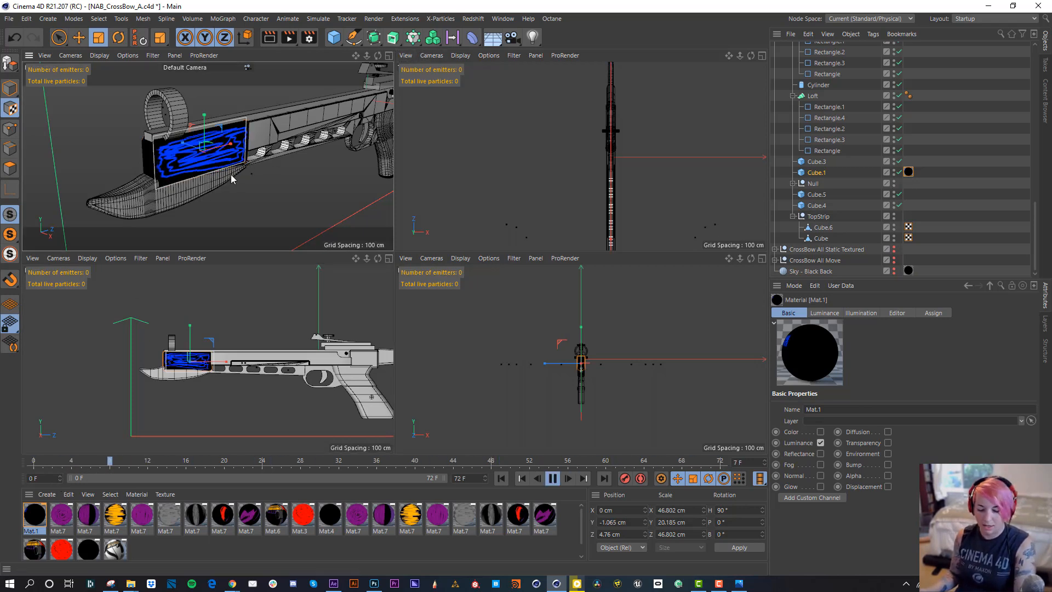
{"action": "key", "text": "F8"}
Show CrossBow All Static Textured, hide CrossBow All Static Plain, and frame the textured crossbow in a full-size perspective view.
{"action": "scroll", "coordinate": [871, 161], "scroll_direction": "up", "scroll_amount": 10}
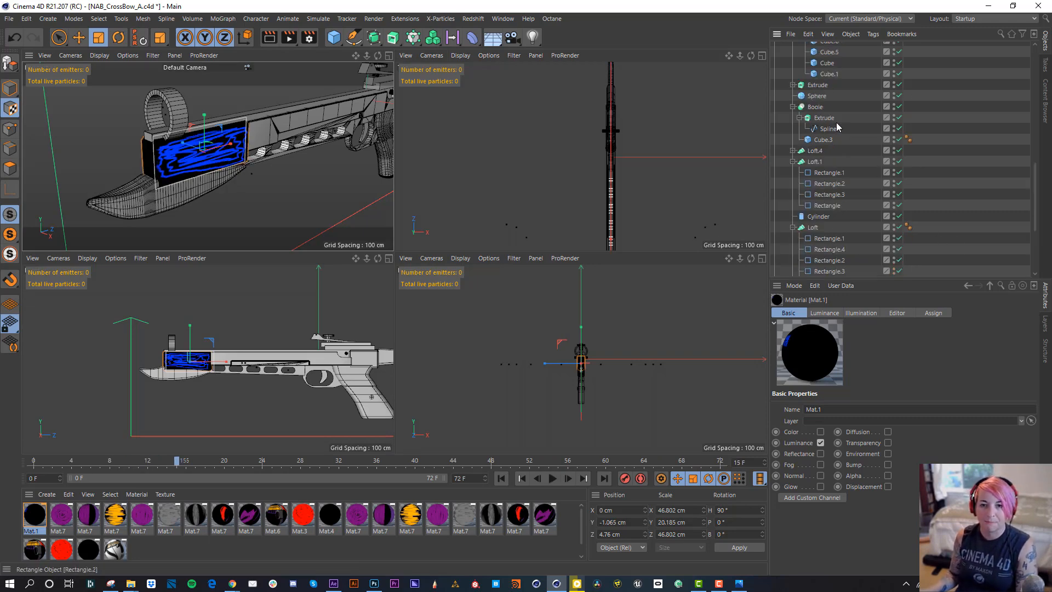
{"action": "left_click", "coordinate": [775, 150]}
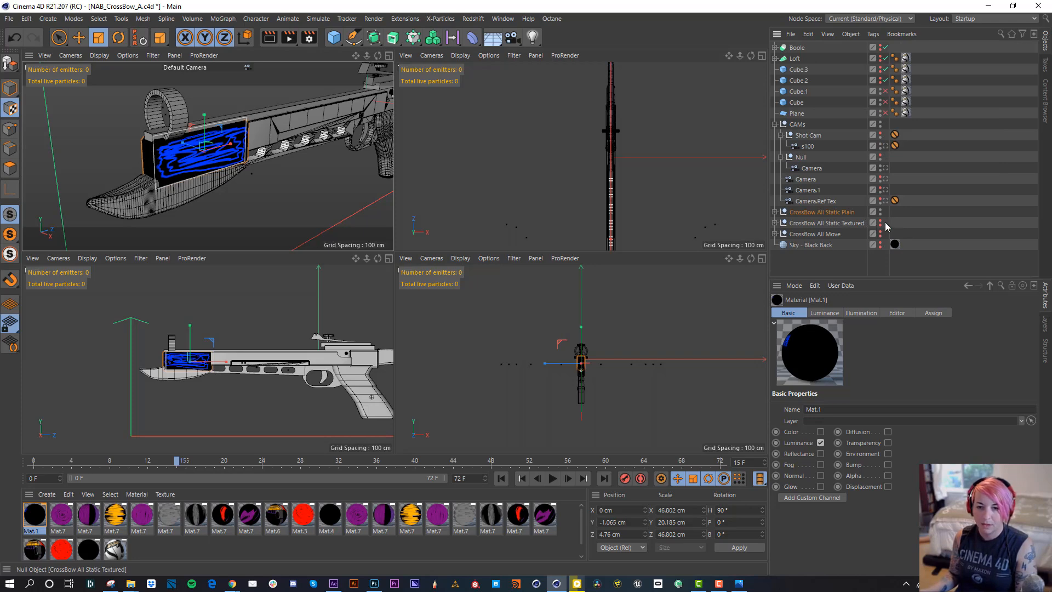
{"action": "left_click", "coordinate": [881, 222]}
{"action": "left_click", "coordinate": [880, 211]}
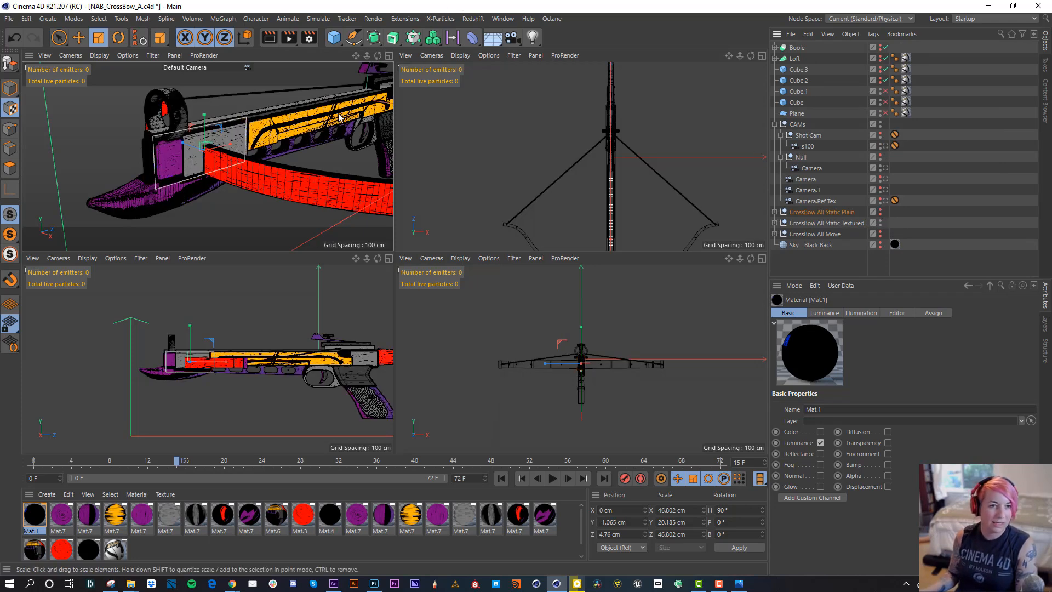
{"action": "left_click", "coordinate": [388, 55]}
{"action": "scroll", "coordinate": [685, 234], "scroll_direction": "down", "scroll_amount": 5}
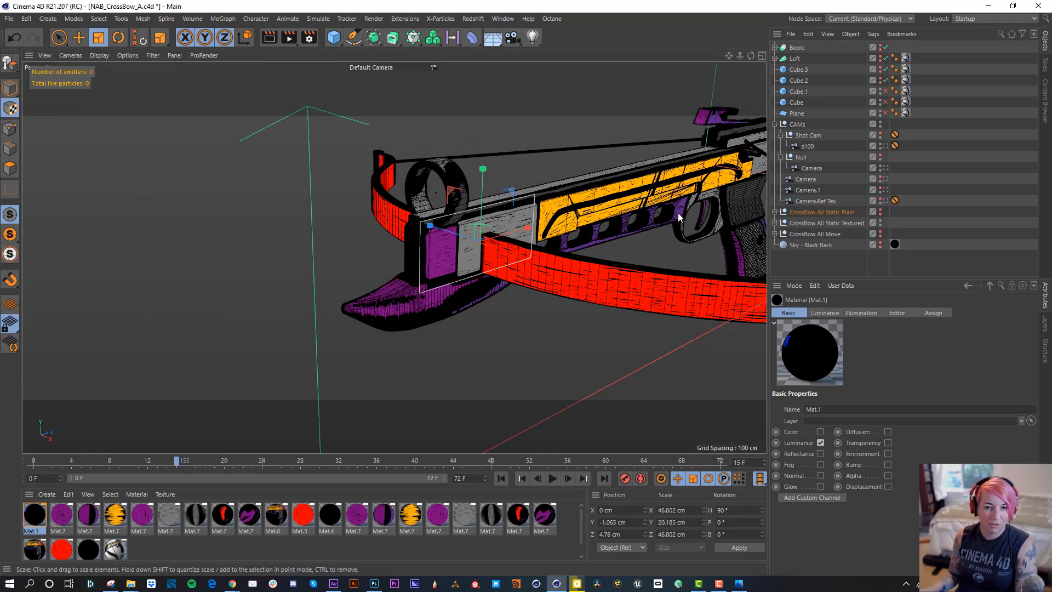
{"action": "scroll", "coordinate": [510, 225], "scroll_direction": "down", "scroll_amount": 4}
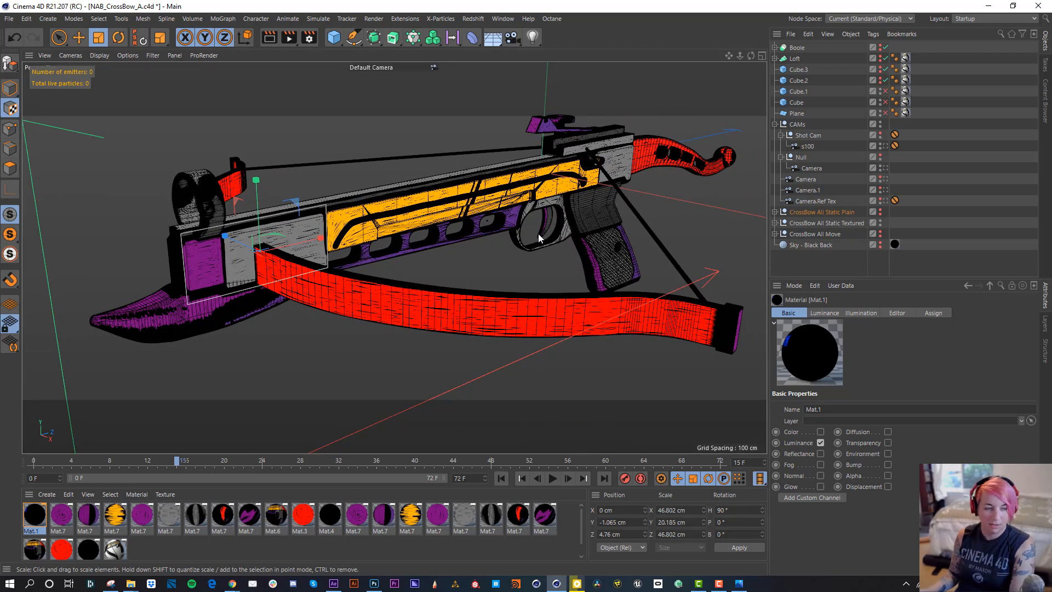
Play the animated textures and make the Sky - Black Back object visible behind the crossbow.
{"action": "key", "text": "F8"}
{"action": "left_click_drag", "start_coordinate": [560, 228], "coordinate": [587, 219], "text": "alt"}
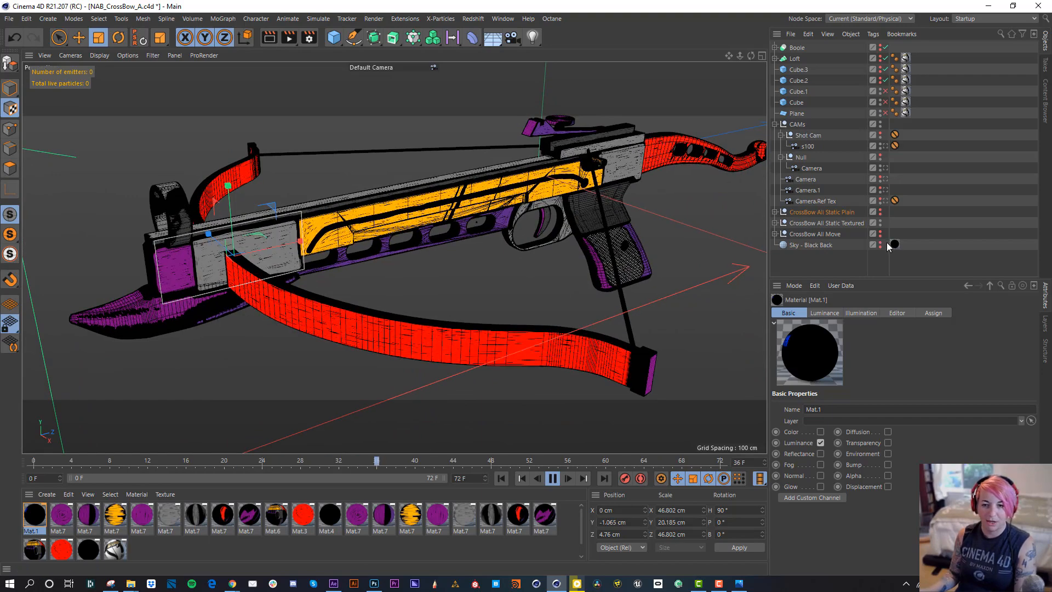
{"action": "left_click", "coordinate": [881, 244]}
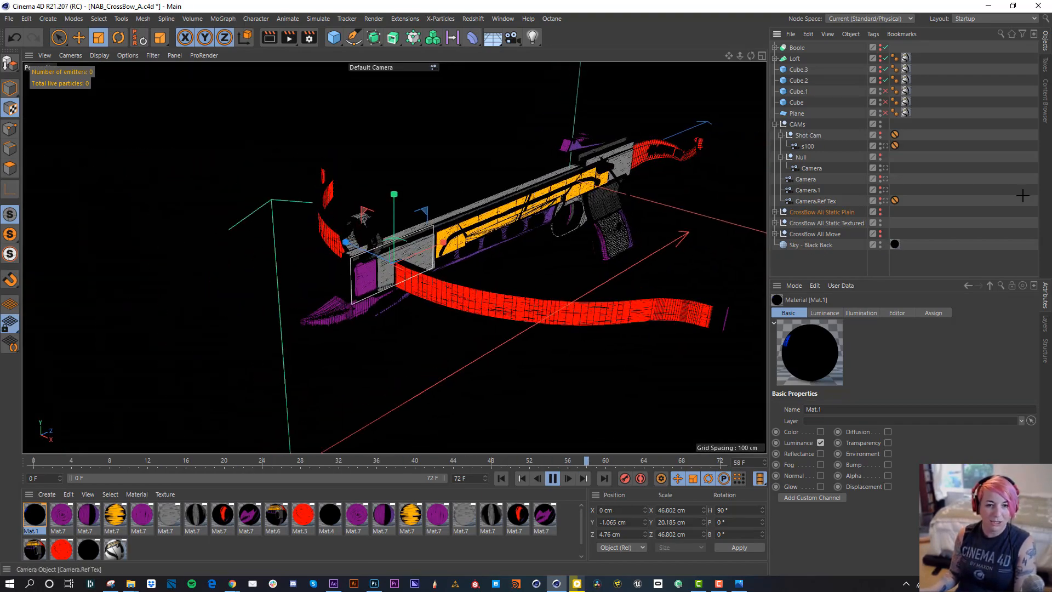
{"action": "left_click_drag", "start_coordinate": [394, 257], "coordinate": [465, 218], "text": "alt"}
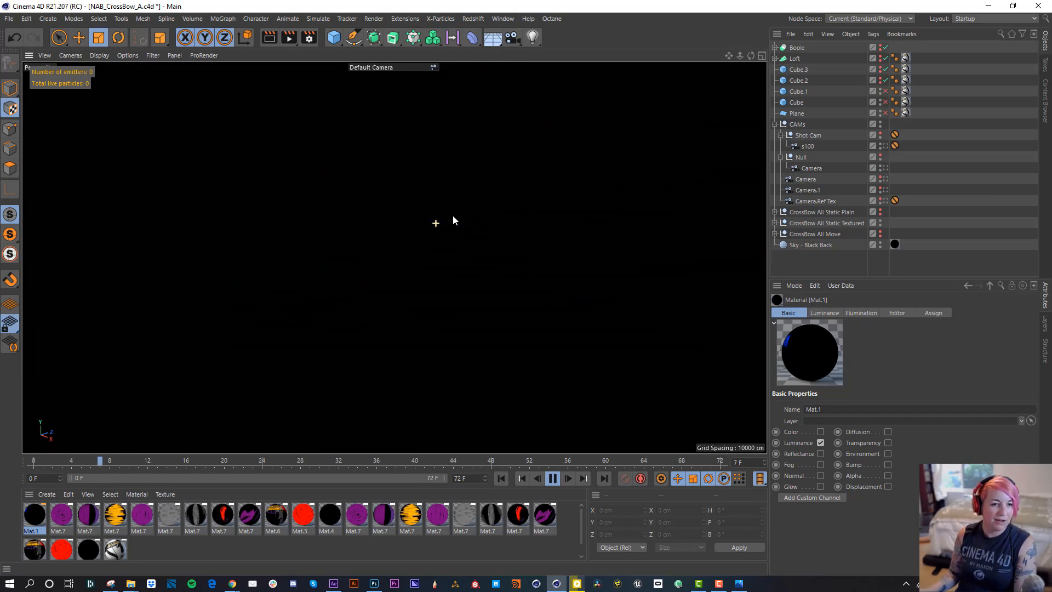
Reframe the whole crossbow, stop playback, and render the perspective view.
{"action": "scroll", "coordinate": [430, 224], "scroll_direction": "up", "scroll_amount": 3}
{"action": "scroll", "coordinate": [438, 226], "scroll_direction": "down", "scroll_amount": 2}
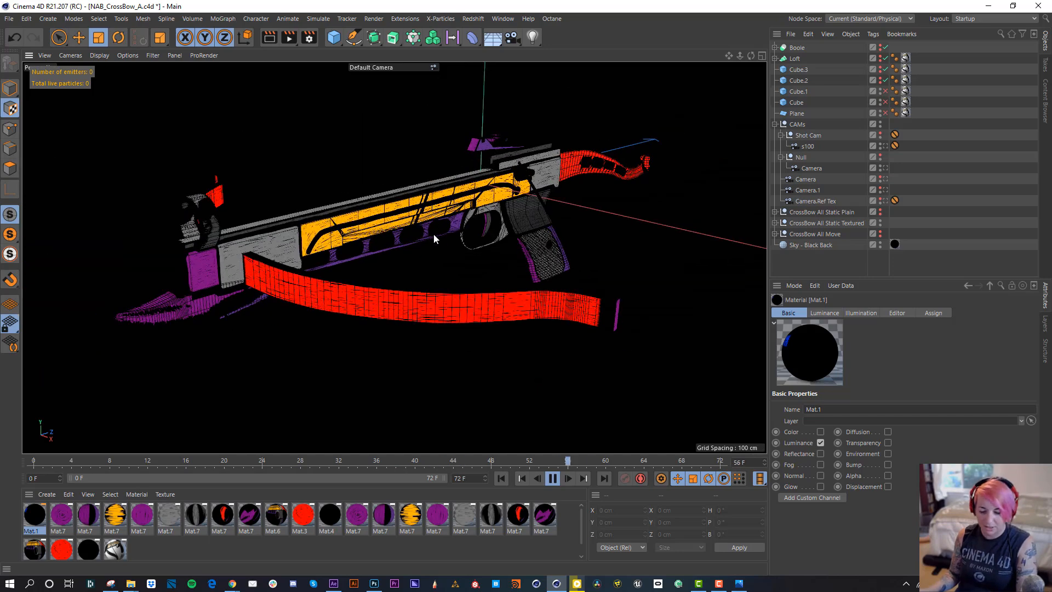
{"action": "key", "text": "F8"}
{"action": "key", "text": "ctrl+r"}
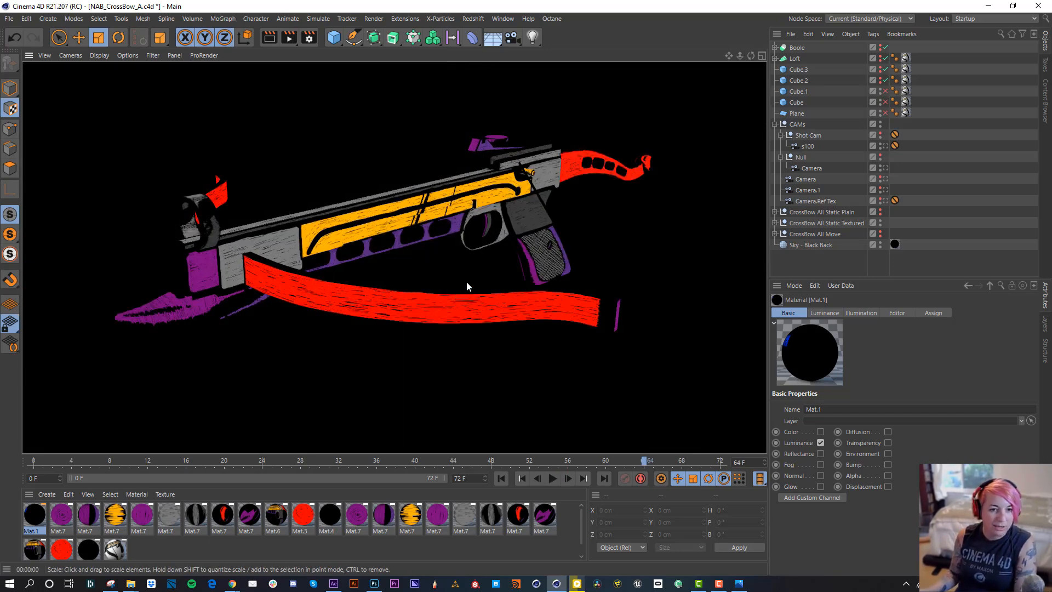
Hide CrossBow All Static Textured, show CrossBow All Move, and play the crossbow animation through the s100 camera.
{"action": "left_click", "coordinate": [880, 221]}
{"action": "left_click", "coordinate": [879, 230]}
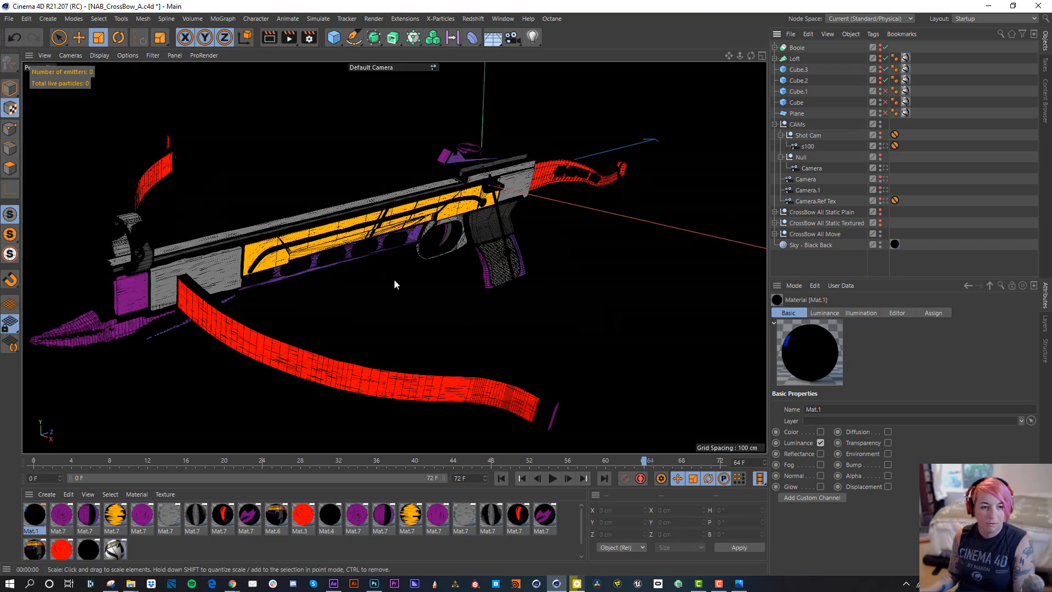
{"action": "key", "text": "F8"}
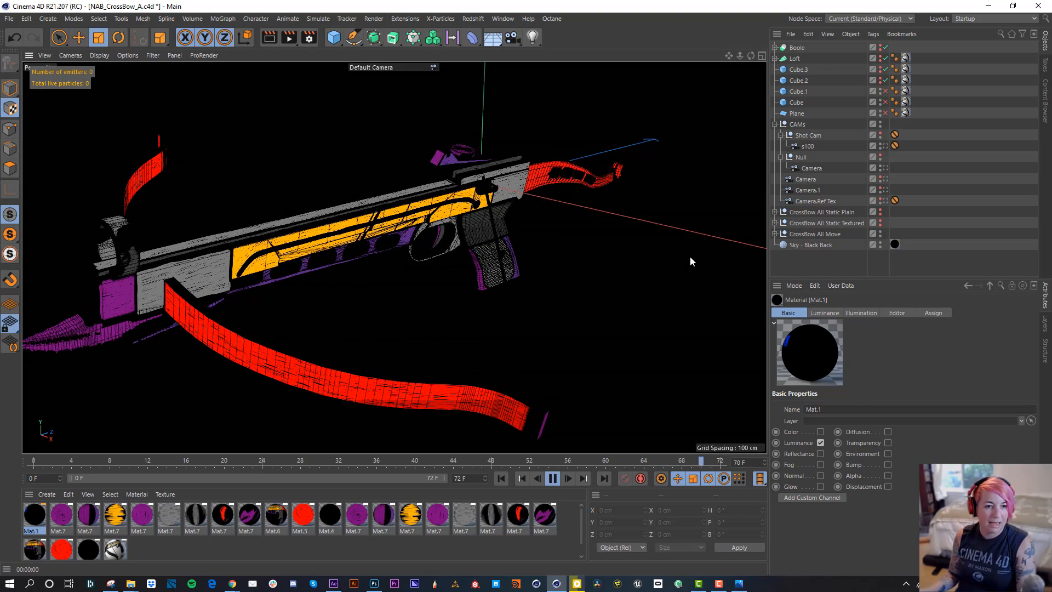
{"action": "left_click", "coordinate": [885, 146]}
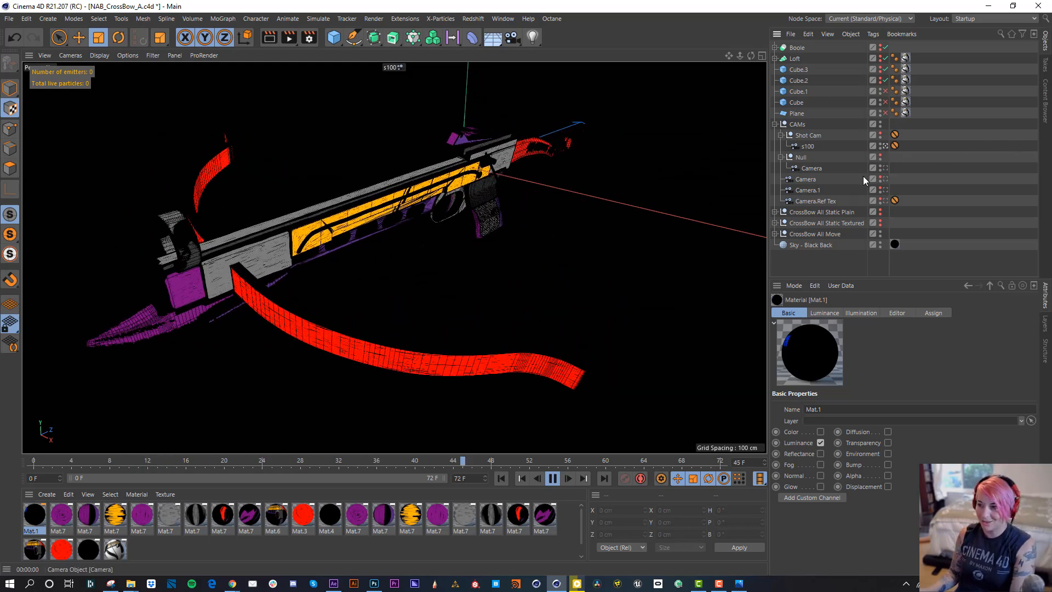
{"action": "key", "text": "F8"}
Switch to the Cards_A_v01.pdf presentation in Chrome to view the workflow outline card.
{"action": "key", "text": "alt+Tab"}
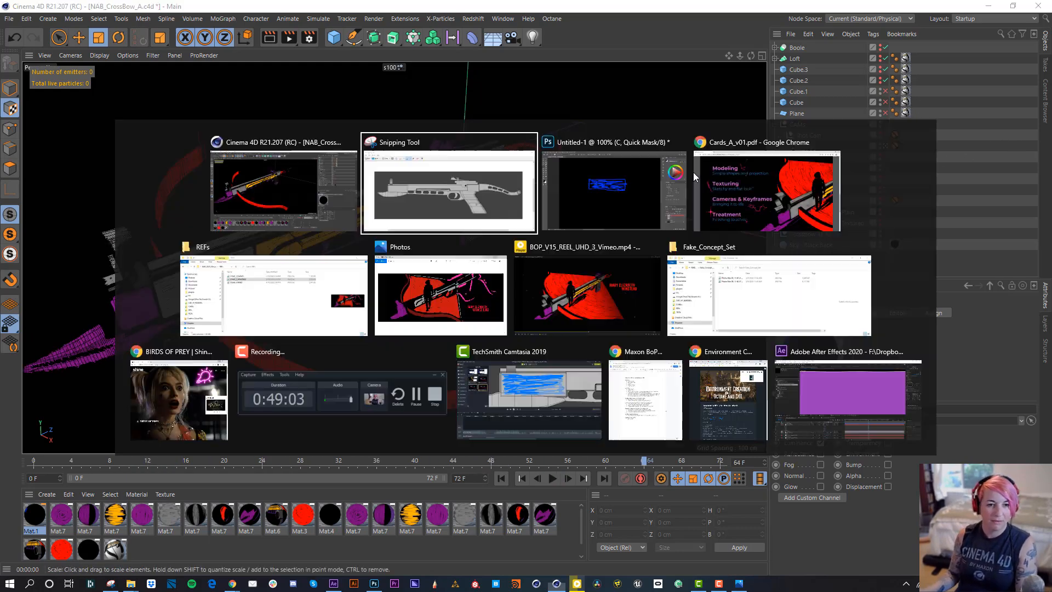
{"action": "key", "text": "alt+Tab"}
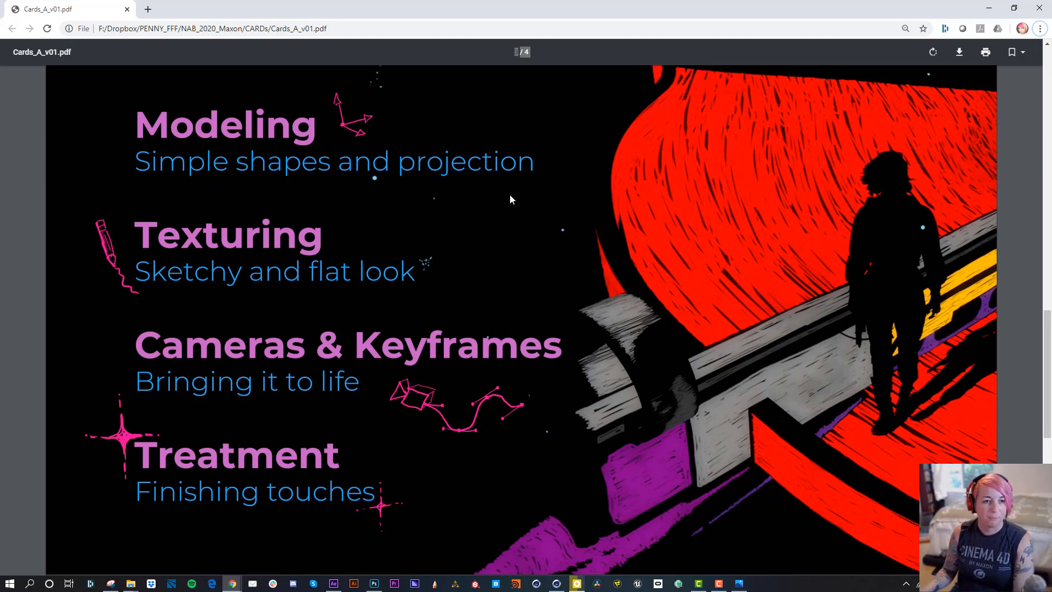
Switch back to Cinema 4D, bring up the open 120_RosiePerez_A_v02.c4d scene, and preview its timeline.
{"action": "key", "text": "alt+Tab"}
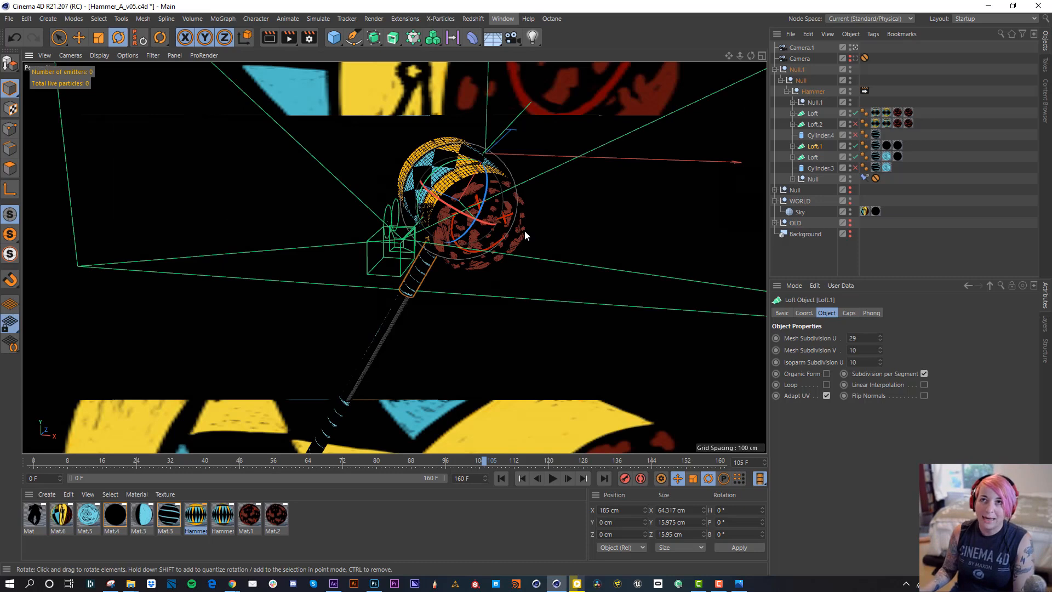
{"action": "left_click", "coordinate": [502, 20]}
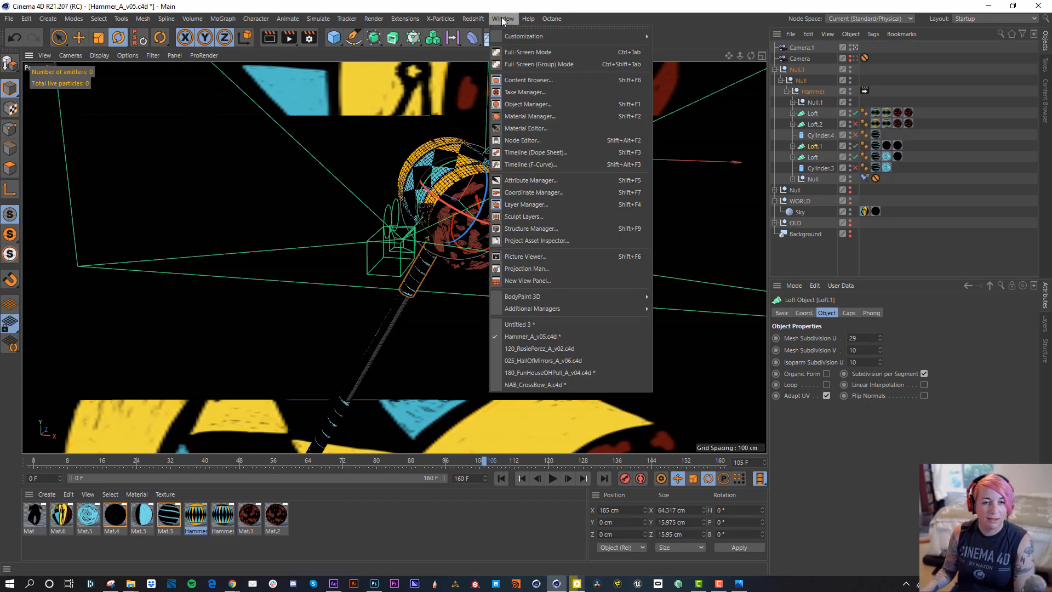
{"action": "left_click", "coordinate": [550, 349]}
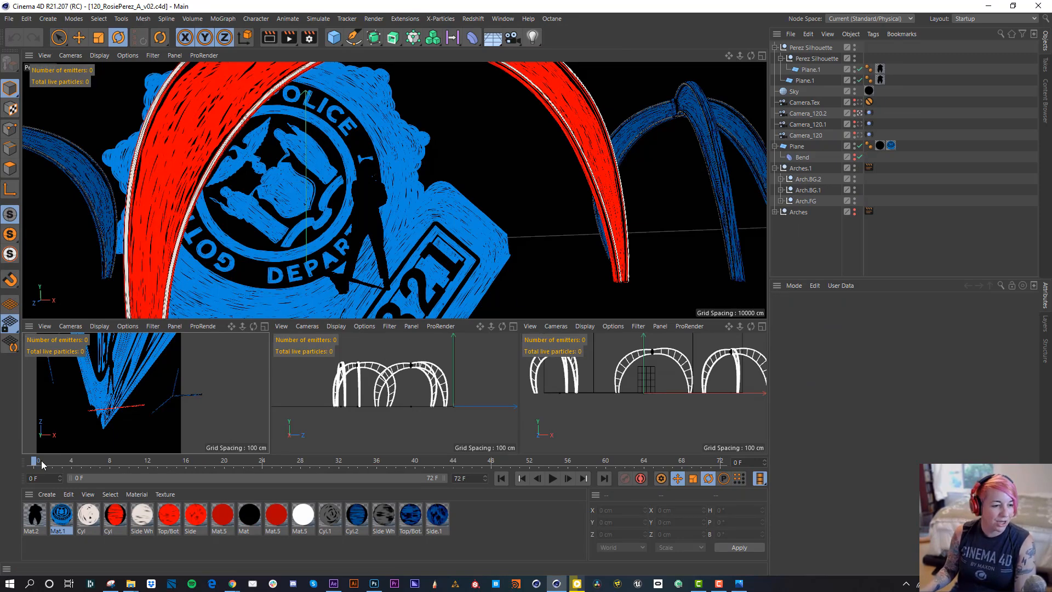
{"action": "left_click_drag", "start_coordinate": [36, 465], "coordinate": [711, 465]}
{"action": "key", "text": "F8"}
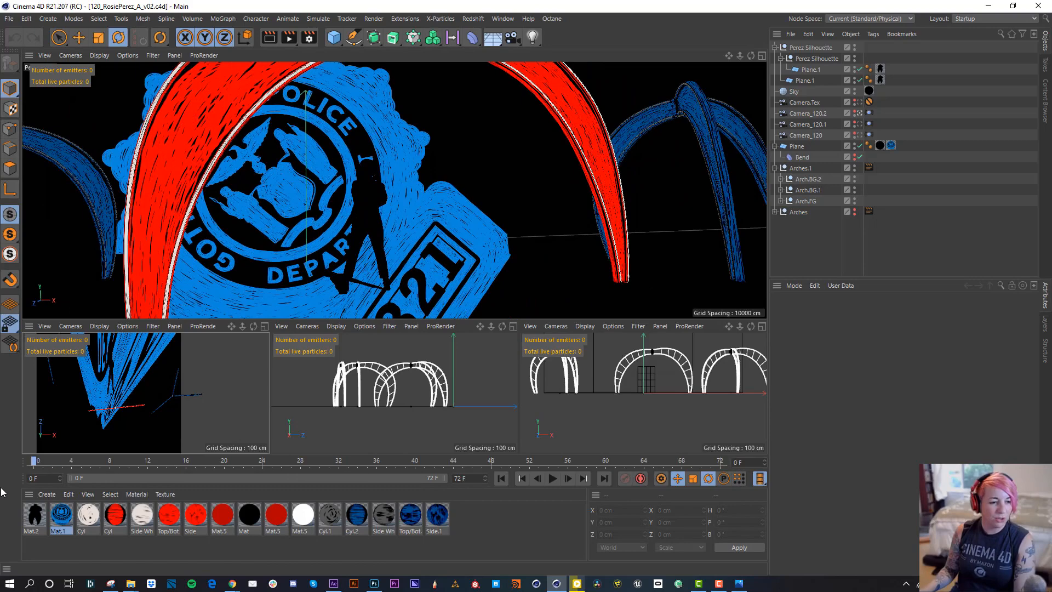
Switch to PotPlayer to view the crossbow shot in the BOP_V15_REEL_UHD_3_Vimeo.mp4 reel.
{"action": "key", "text": "alt+Tab"}
{"action": "left_click", "coordinate": [596, 301]}
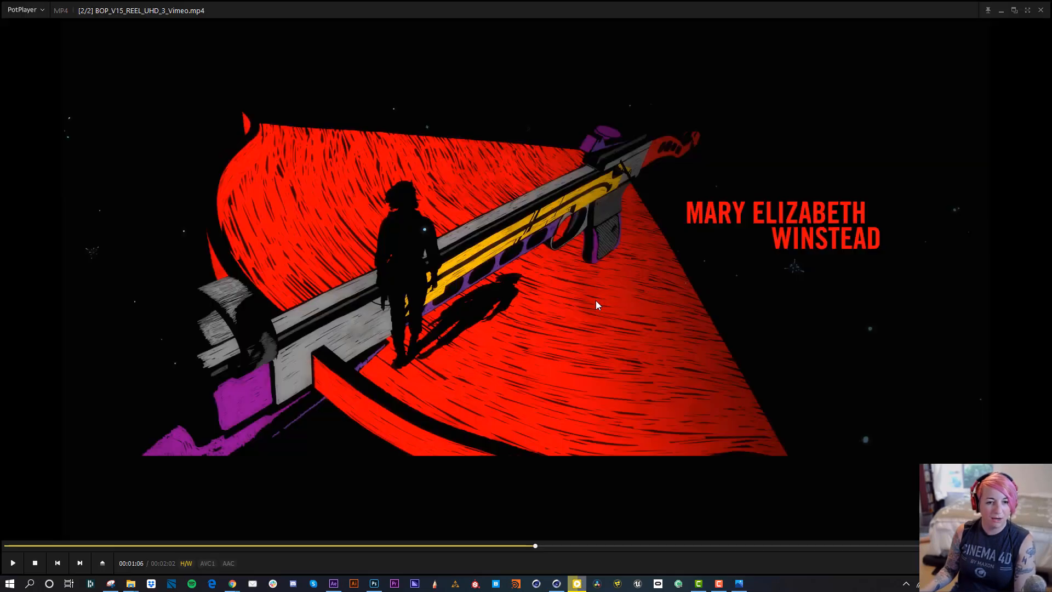
Advance the reel to the Rosie Perez title shot at about 00:01:09 and pause there.
{"action": "left_click_drag", "start_coordinate": [507, 540], "coordinate": [562, 560]}
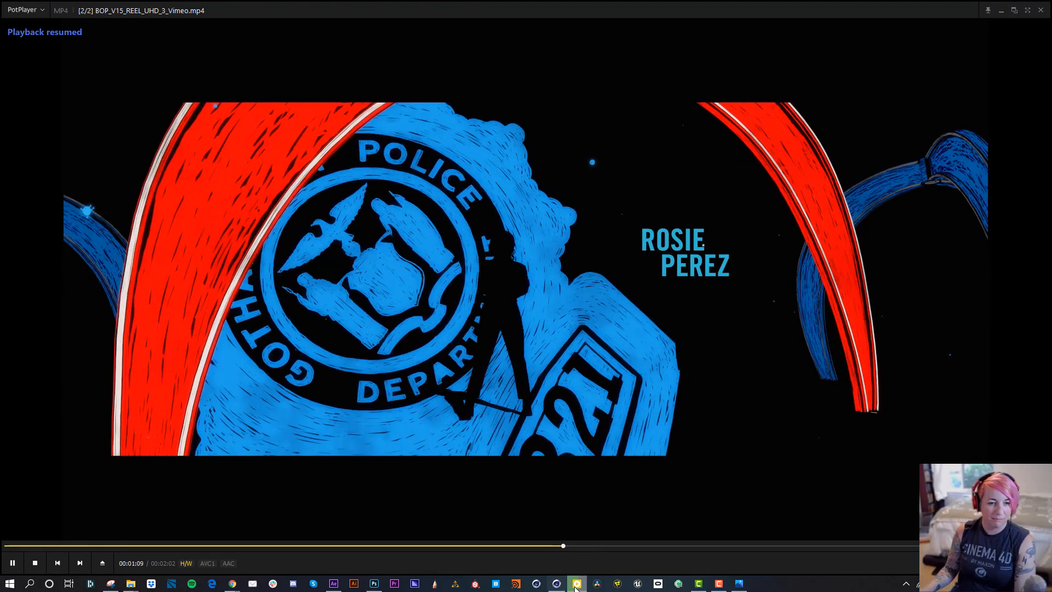
{"action": "key", "text": "space"}
{"action": "left_click", "coordinate": [559, 544]}
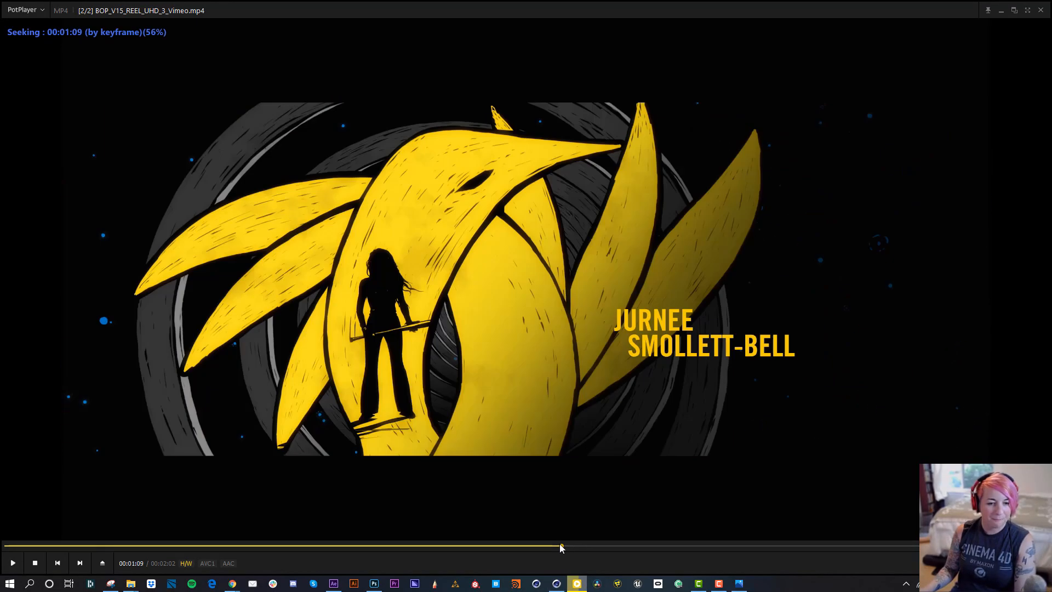
Switch to the REFs folder in File Explorer and view the CHAR_4_PEREZ reference image.
{"action": "key", "text": "alt+Tab"}
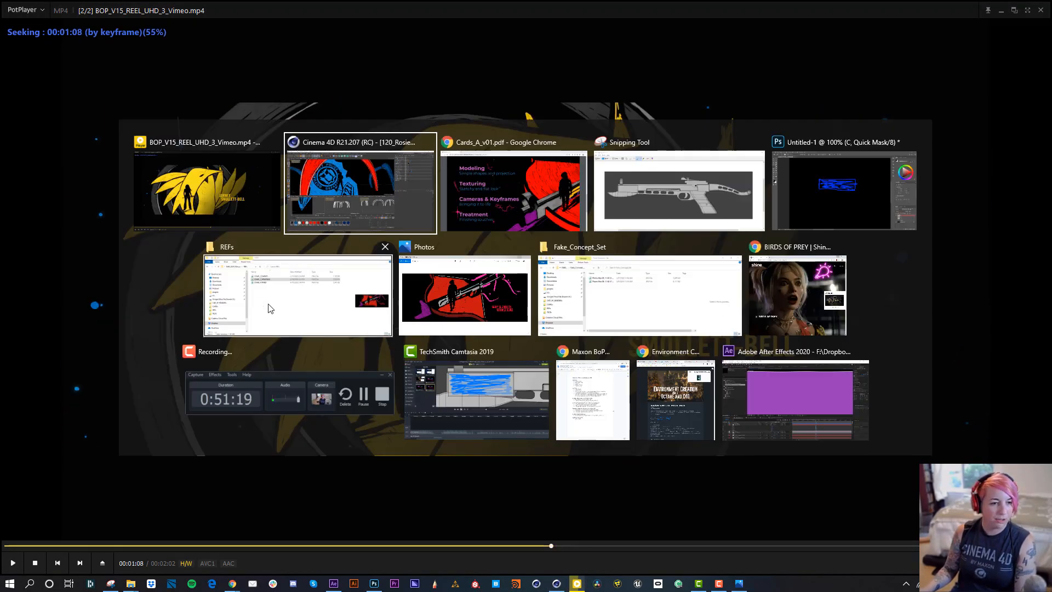
{"action": "left_click", "coordinate": [247, 296]}
{"action": "left_click", "coordinate": [327, 236]}
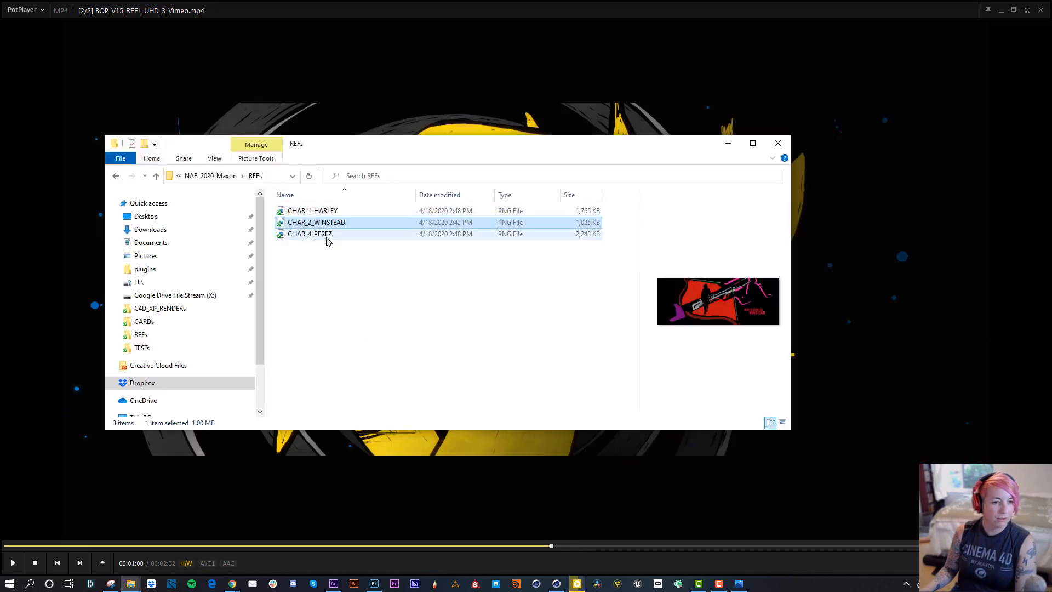
{"action": "double_click", "coordinate": [323, 236]}
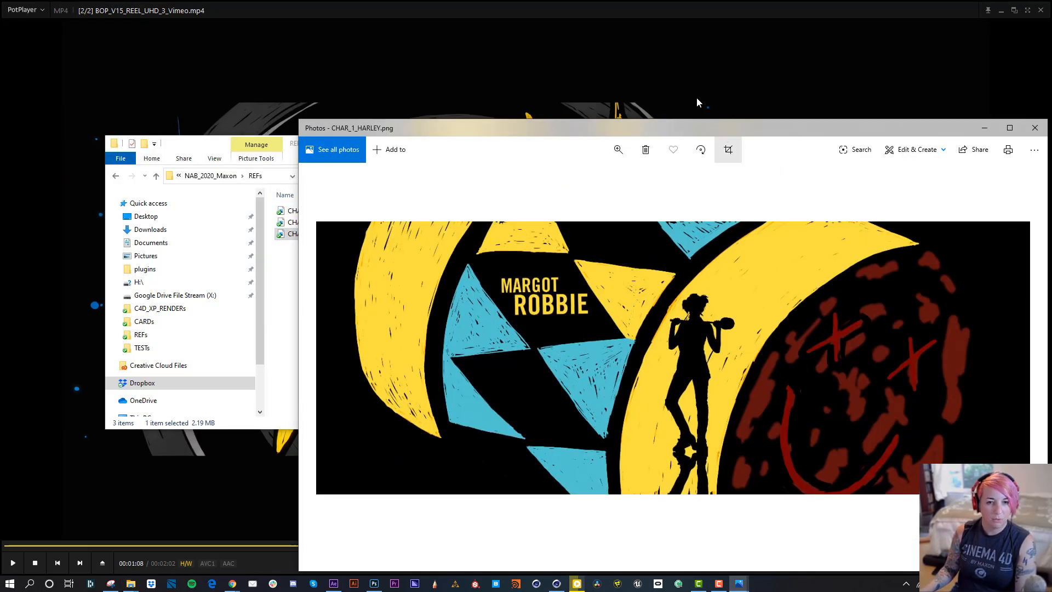
{"action": "left_click_drag", "start_coordinate": [711, 127], "coordinate": [528, 83]}
{"action": "left_click", "coordinate": [860, 89]}
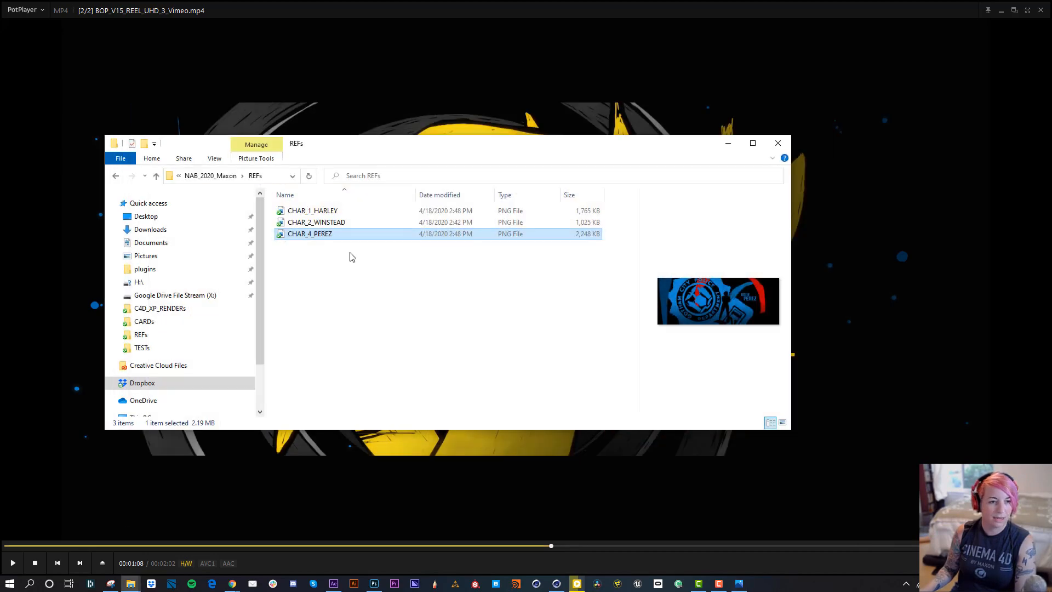
{"action": "double_click", "coordinate": [329, 237]}
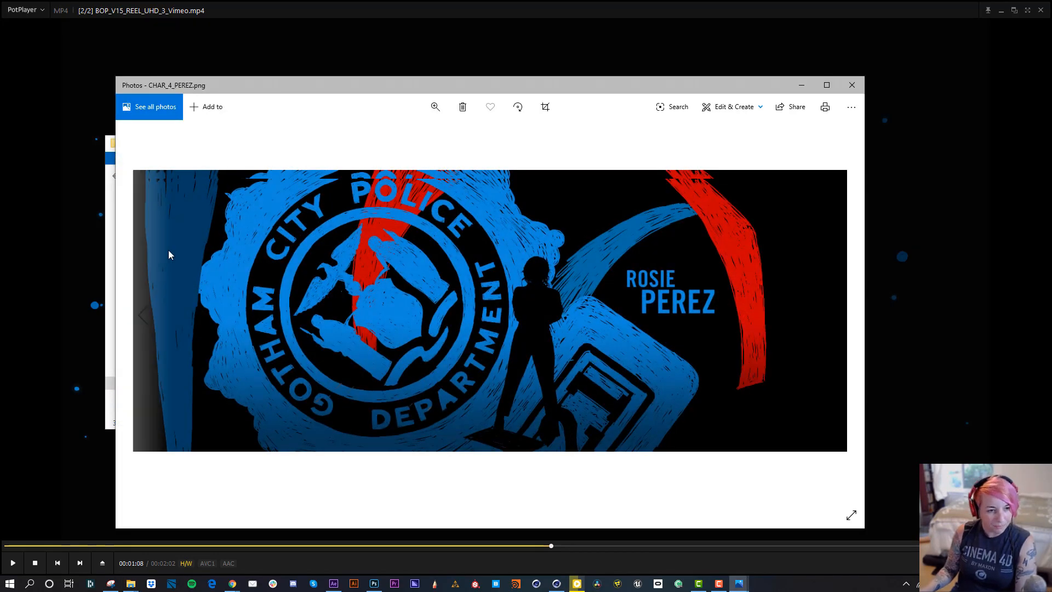
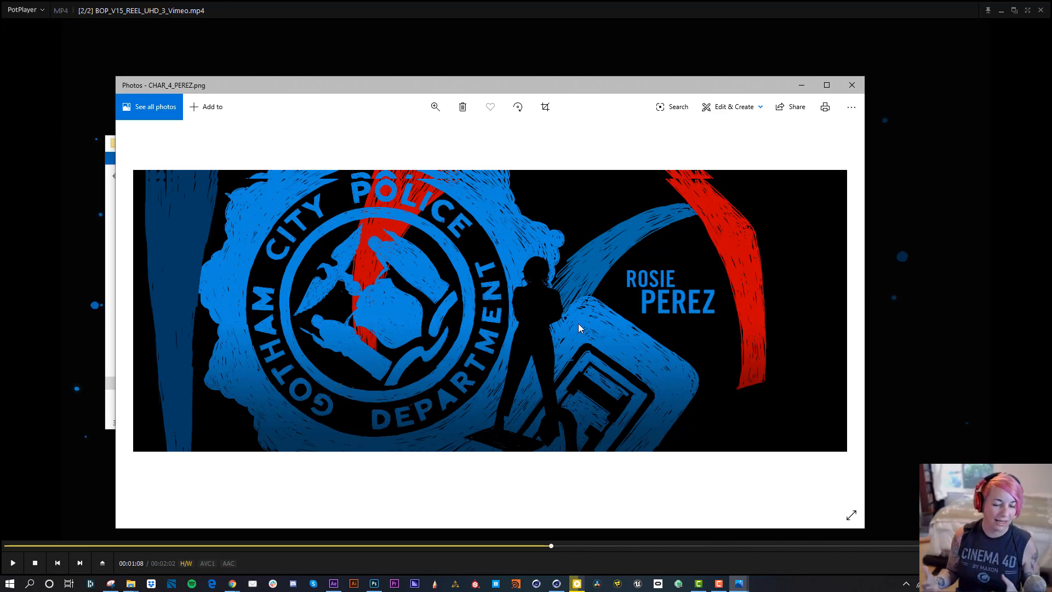
Switch back to the Rosie Perez scene in Cinema 4D and scrub its animation, ending at frame 0.
{"action": "key", "text": "alt+Tab"}
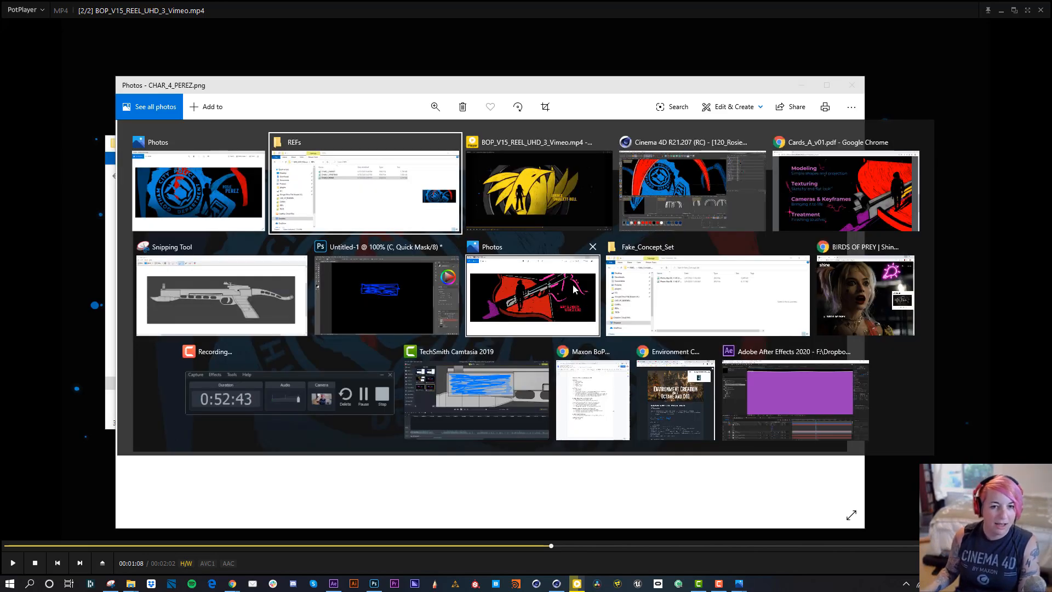
{"action": "left_click", "coordinate": [675, 171]}
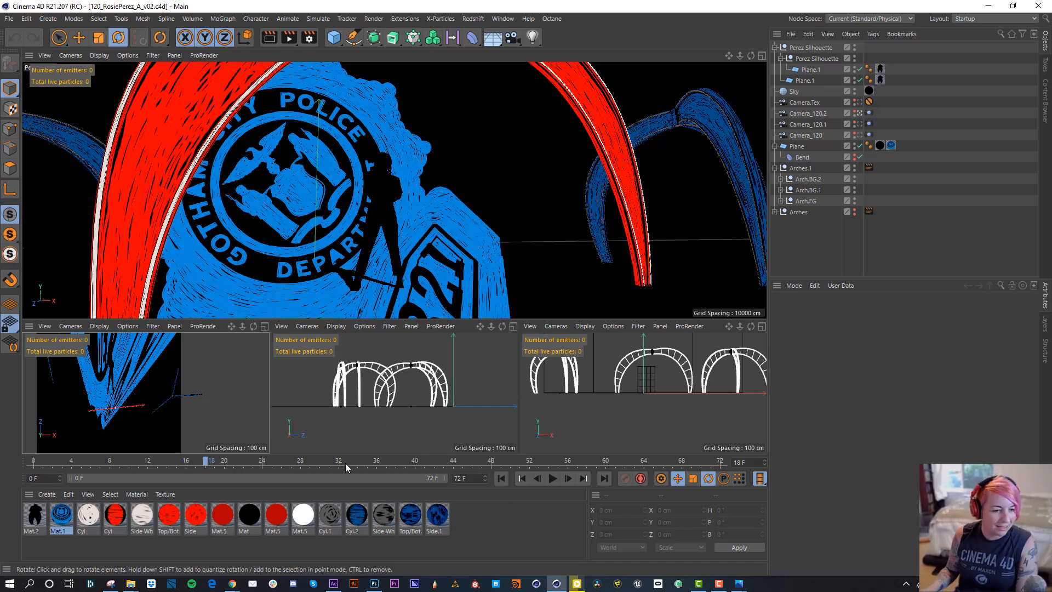
{"action": "left_click_drag", "start_coordinate": [198, 462], "coordinate": [1, 486]}
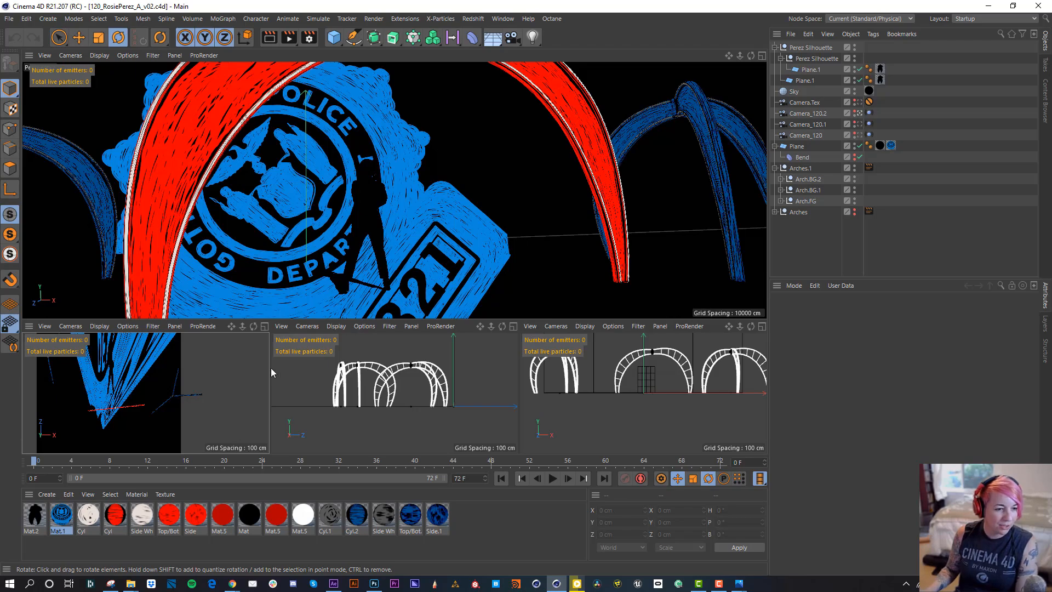
{"action": "left_click_drag", "start_coordinate": [206, 459], "coordinate": [33, 475]}
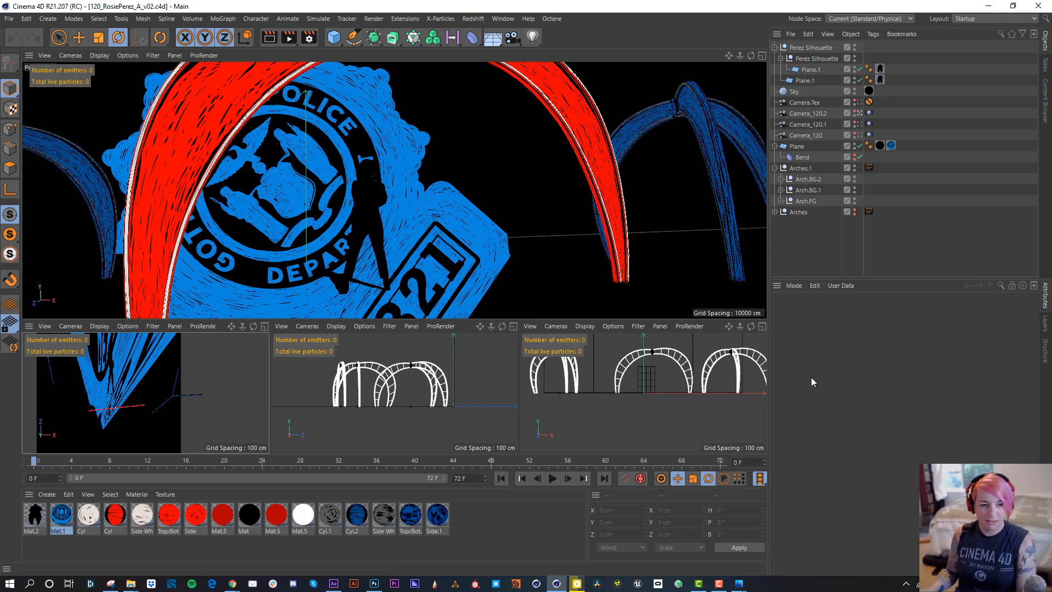
Create a new empty project and add a Plane primitive to it.
{"action": "key", "text": "ctrl+n"}
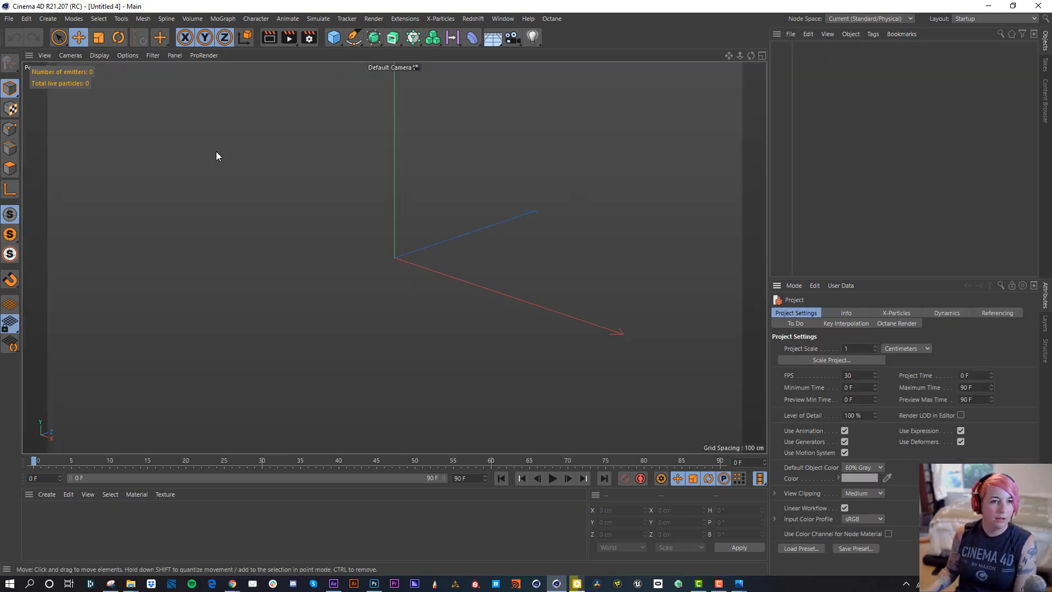
{"action": "left_click", "coordinate": [335, 38]}
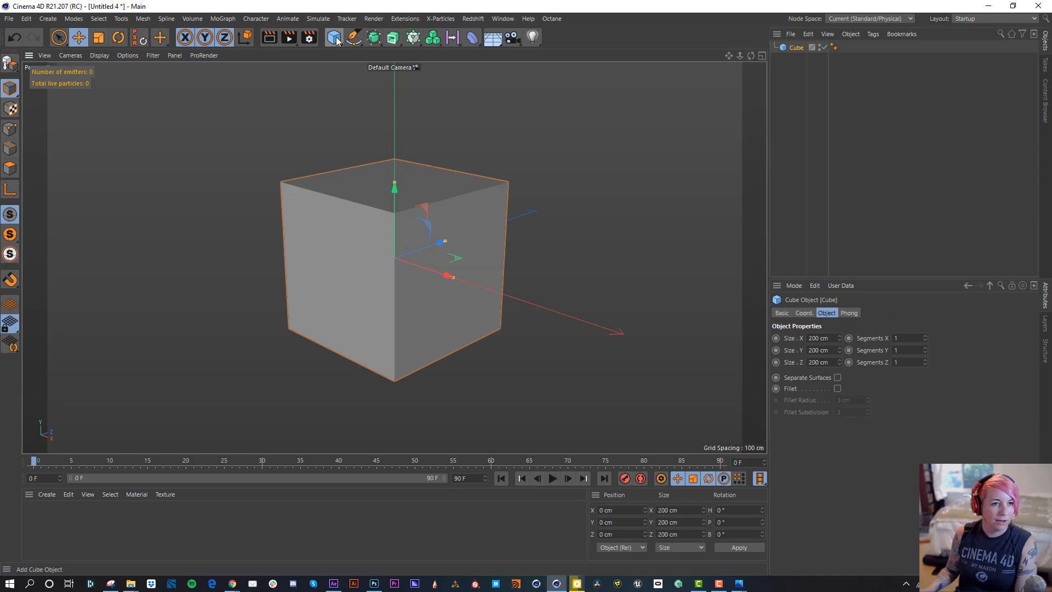
{"action": "key", "text": "ctrl+z"}
{"action": "left_click", "coordinate": [335, 40]}
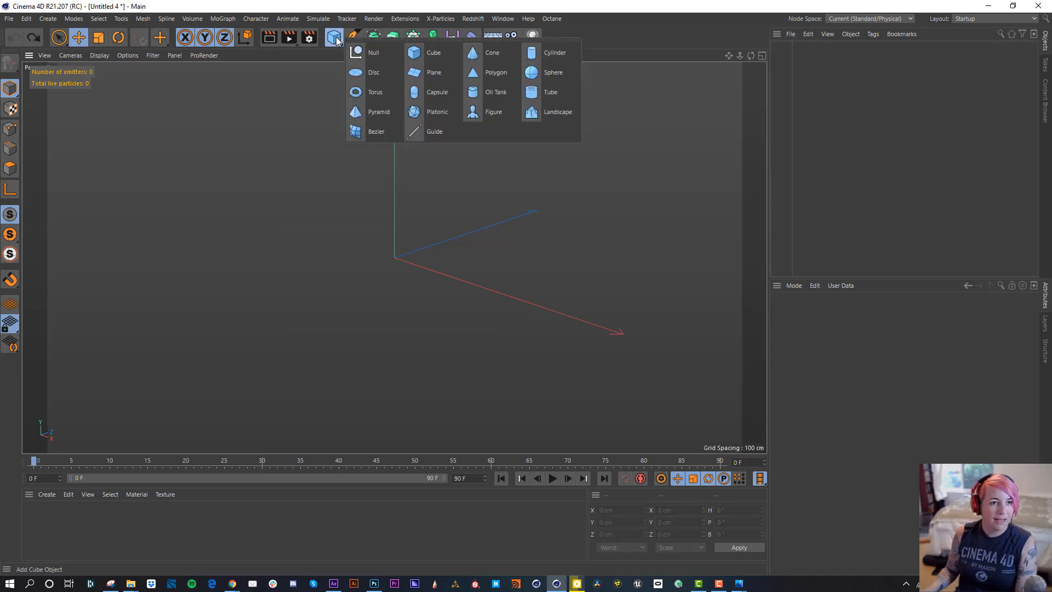
{"action": "left_click", "coordinate": [432, 72]}
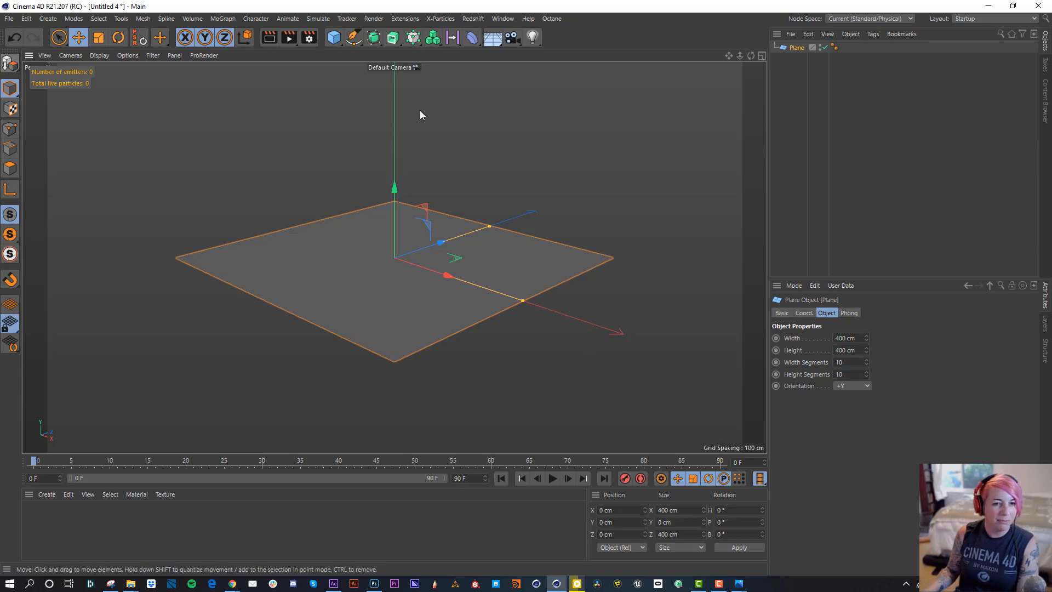
Display the viewport in Gouraud Shading (Lines) and set the plane to 44 width segments and 1 height segment.
{"action": "left_click", "coordinate": [77, 55]}
{"action": "mouse_move", "coordinate": [97, 54]}
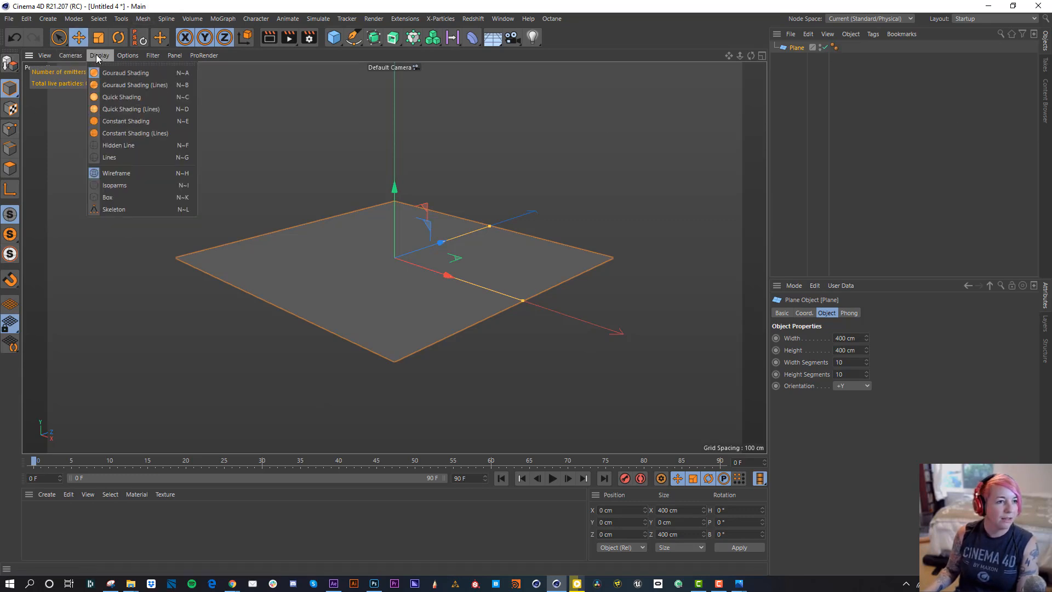
{"action": "left_click", "coordinate": [107, 85]}
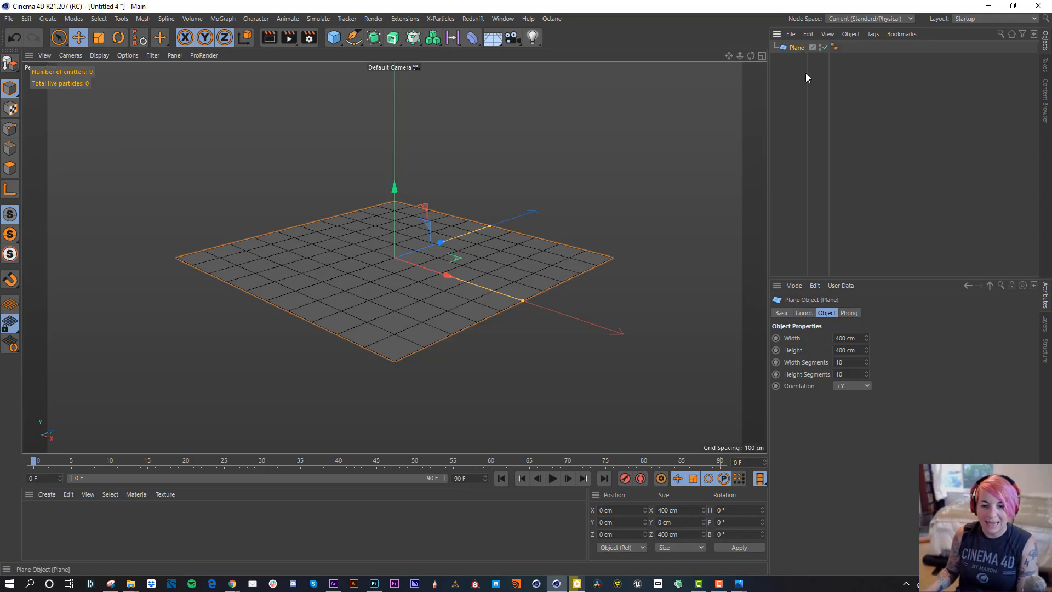
{"action": "left_click_drag", "start_coordinate": [867, 363], "coordinate": [866, 384]}
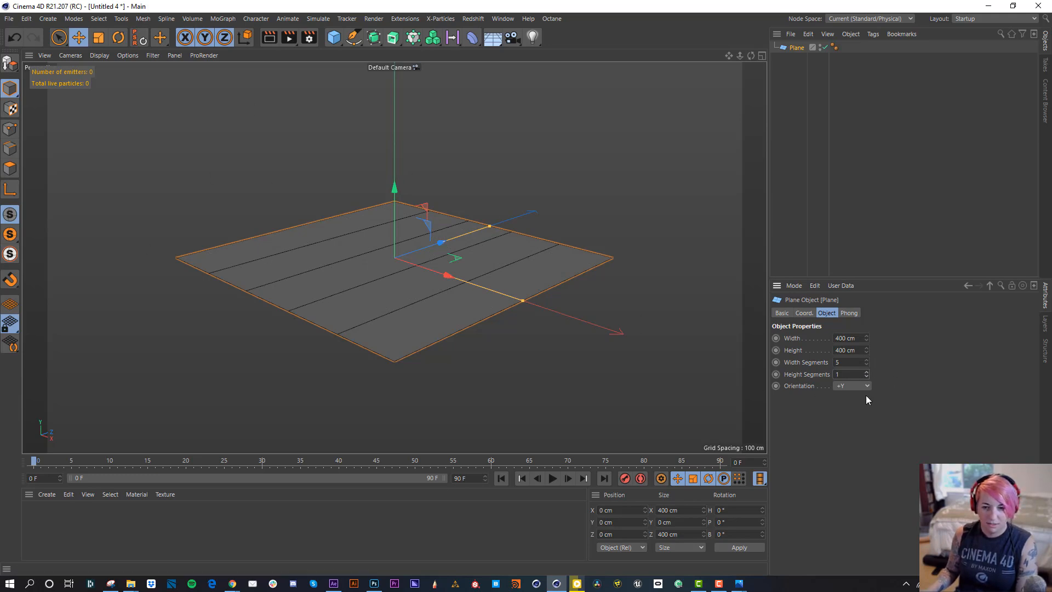
{"action": "left_click_drag", "start_coordinate": [866, 362], "coordinate": [866, 339]}
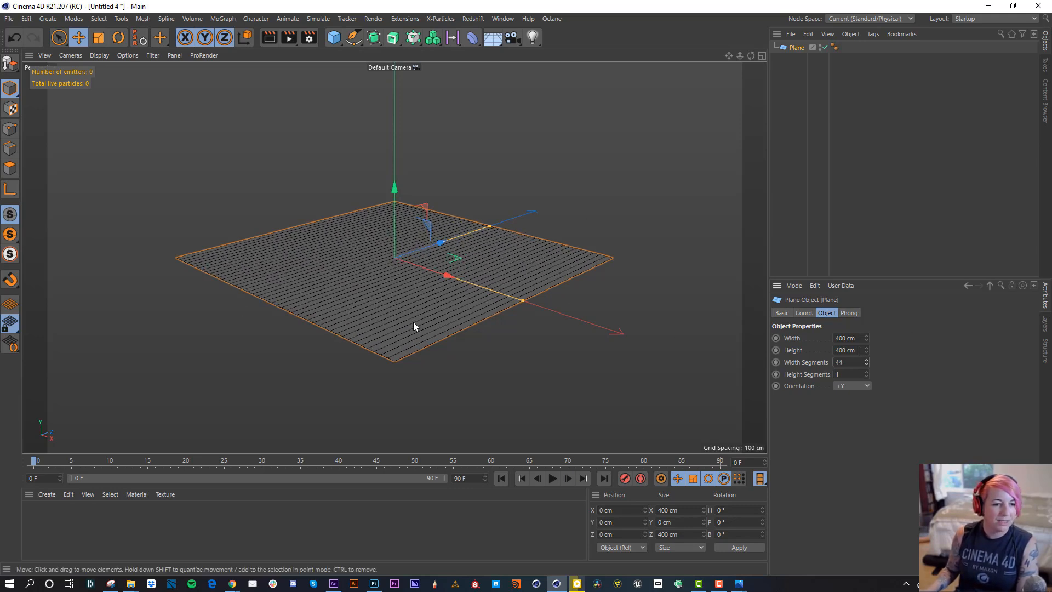
Add a Bend deformer as a child of the plane and rotate it to -90° in bank.
{"action": "left_click_drag", "start_coordinate": [448, 298], "coordinate": [281, 227], "text": "alt"}
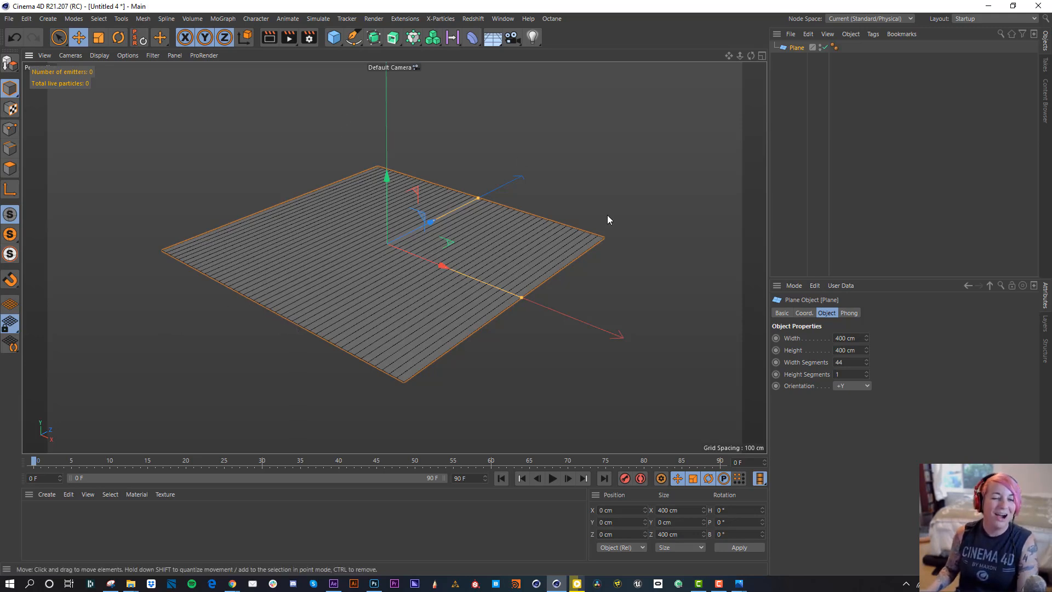
{"action": "left_click_drag", "start_coordinate": [501, 228], "coordinate": [508, 221], "text": "alt"}
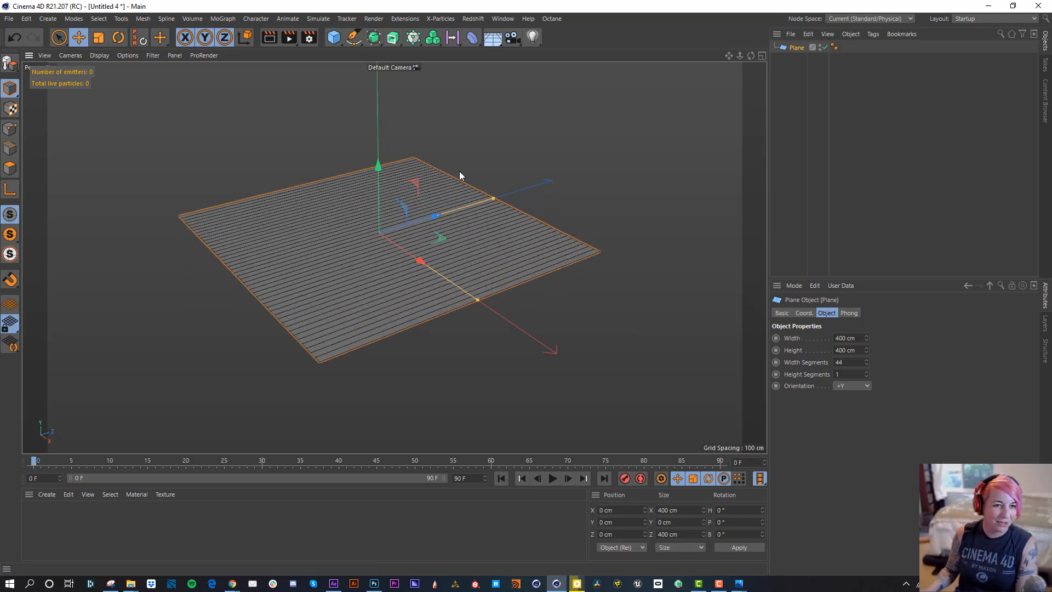
{"action": "left_click", "coordinate": [472, 37]}
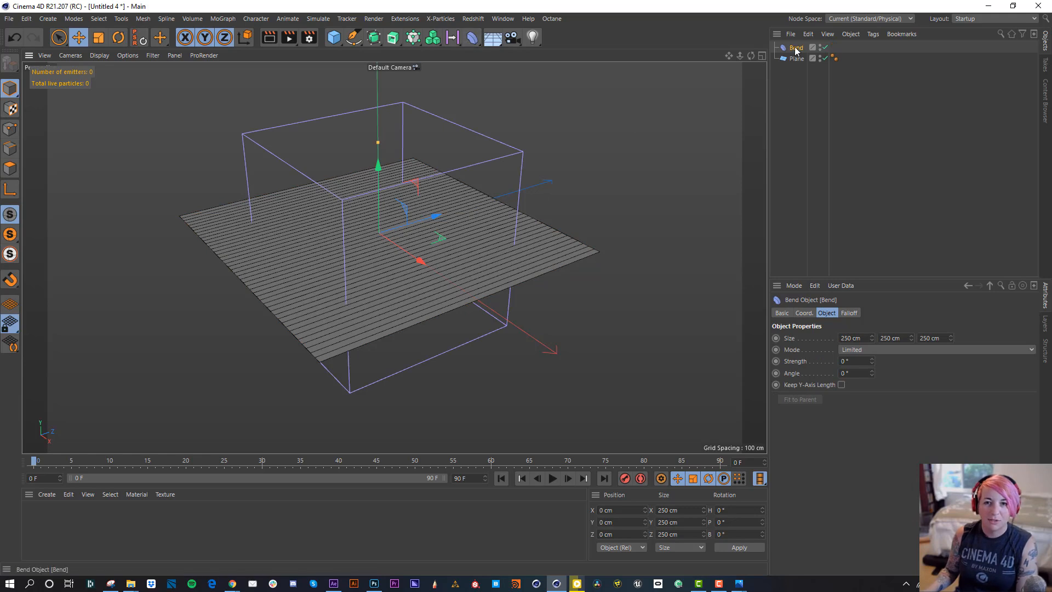
{"action": "left_click_drag", "start_coordinate": [796, 48], "coordinate": [797, 59]}
{"action": "key", "text": "r"}
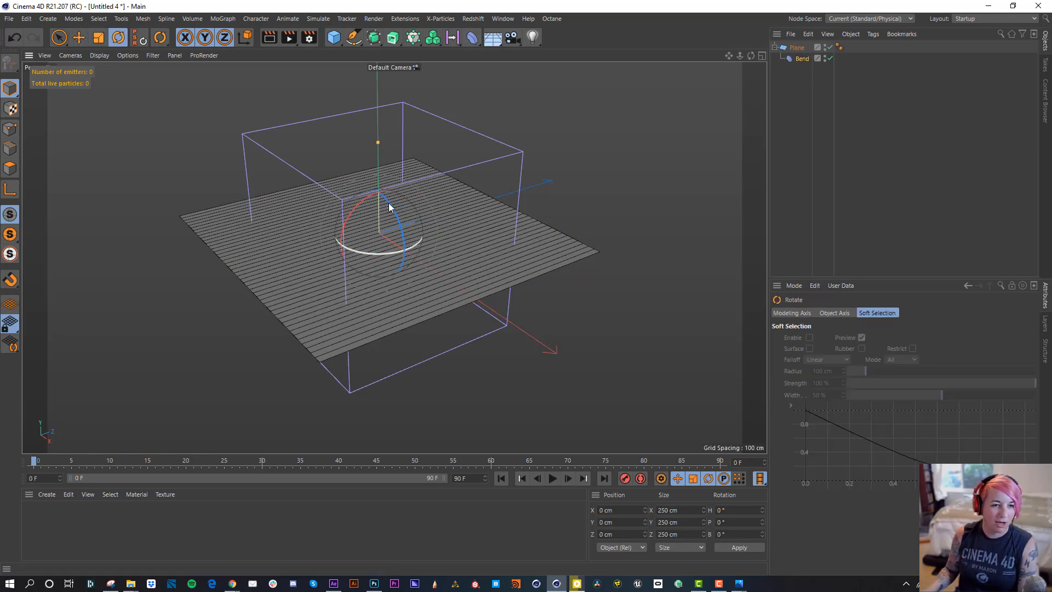
{"action": "left_click_drag", "start_coordinate": [399, 225], "coordinate": [340, 137]}
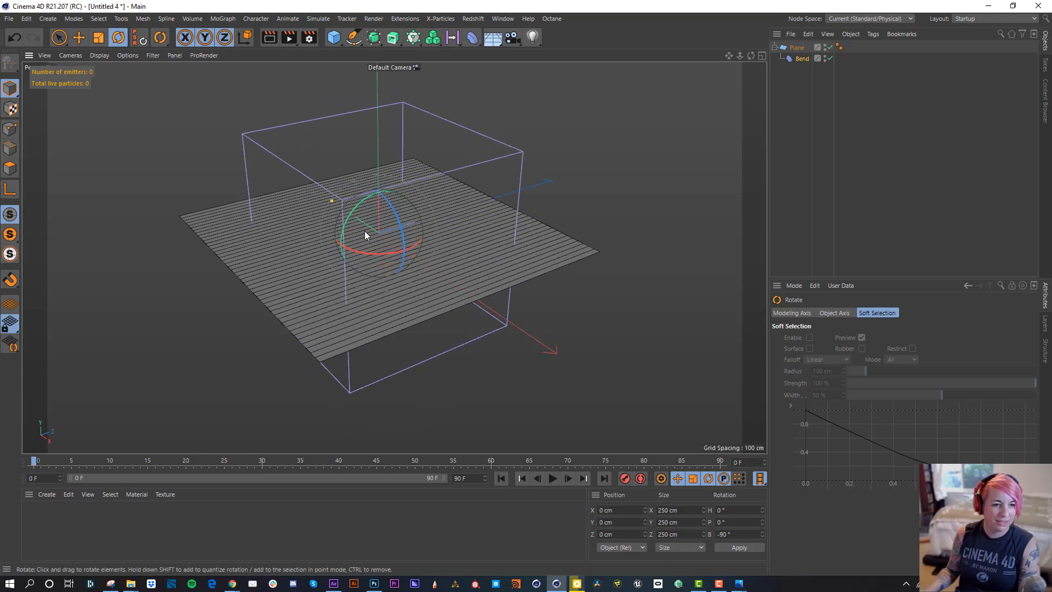
Shrink the Bend deformer's size to 35 cm in X and 32 cm in Y.
{"action": "left_click", "coordinate": [802, 59]}
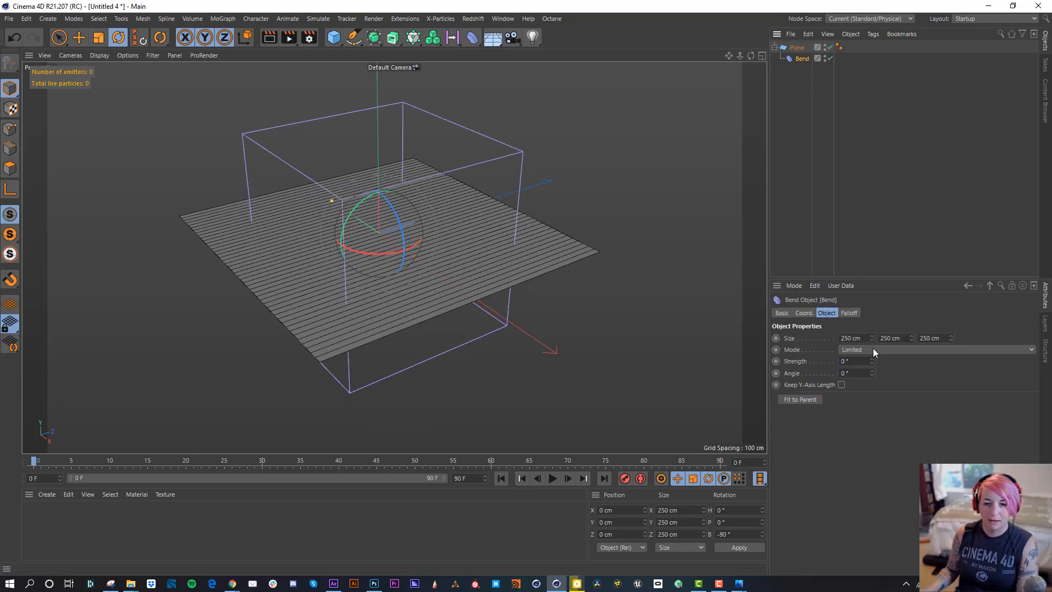
{"action": "left_click_drag", "start_coordinate": [910, 338], "coordinate": [860, 399]}
{"action": "left_click", "coordinate": [869, 338]}
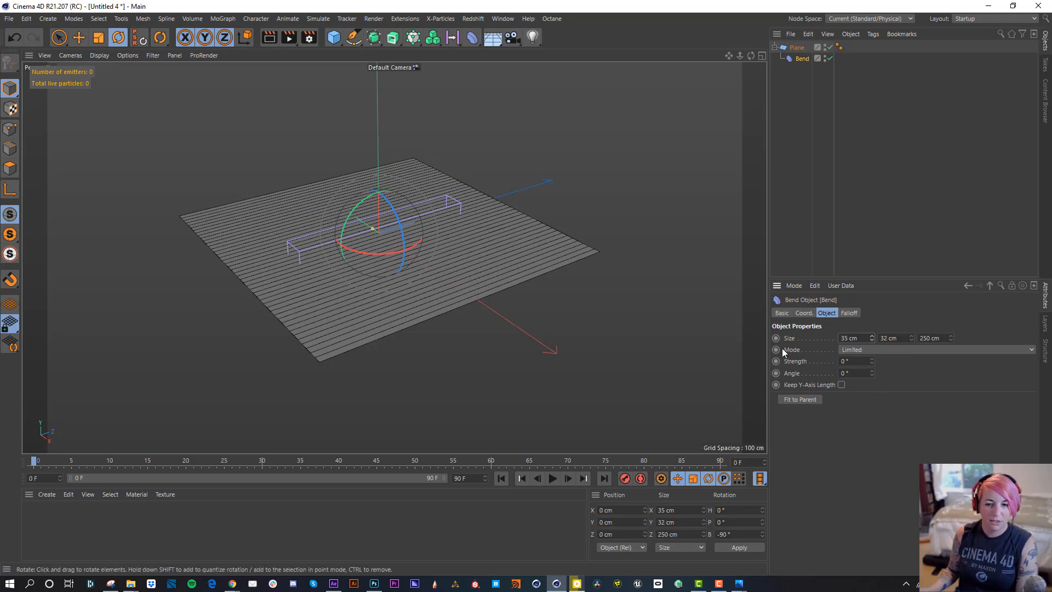
Enable Keep Y-Axis Length on the Bend deformer and set its strength to 90°.
{"action": "left_click", "coordinate": [872, 375]}
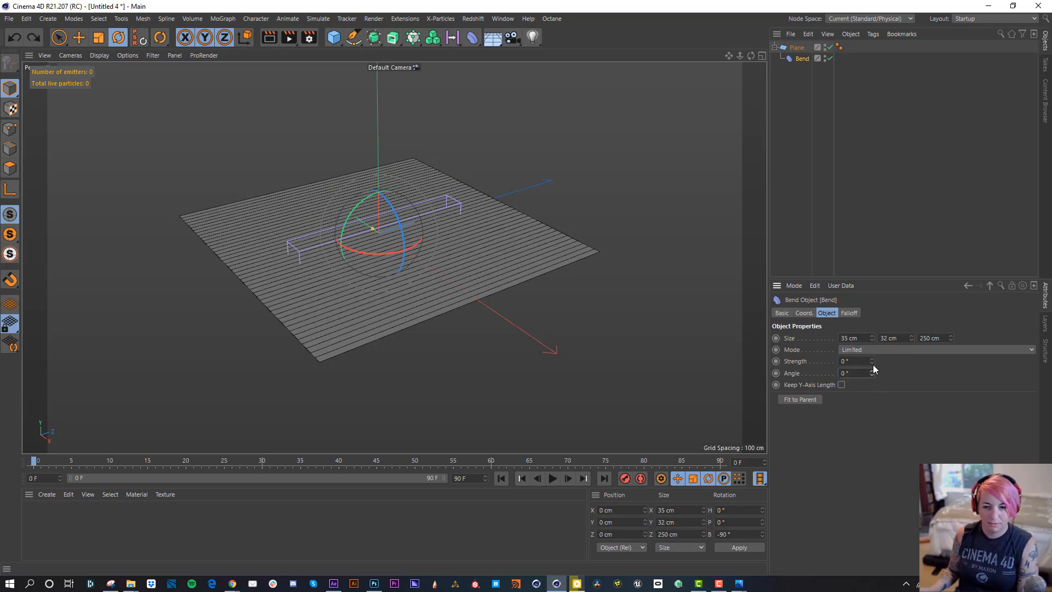
{"action": "left_click_drag", "start_coordinate": [872, 361], "coordinate": [871, 321]}
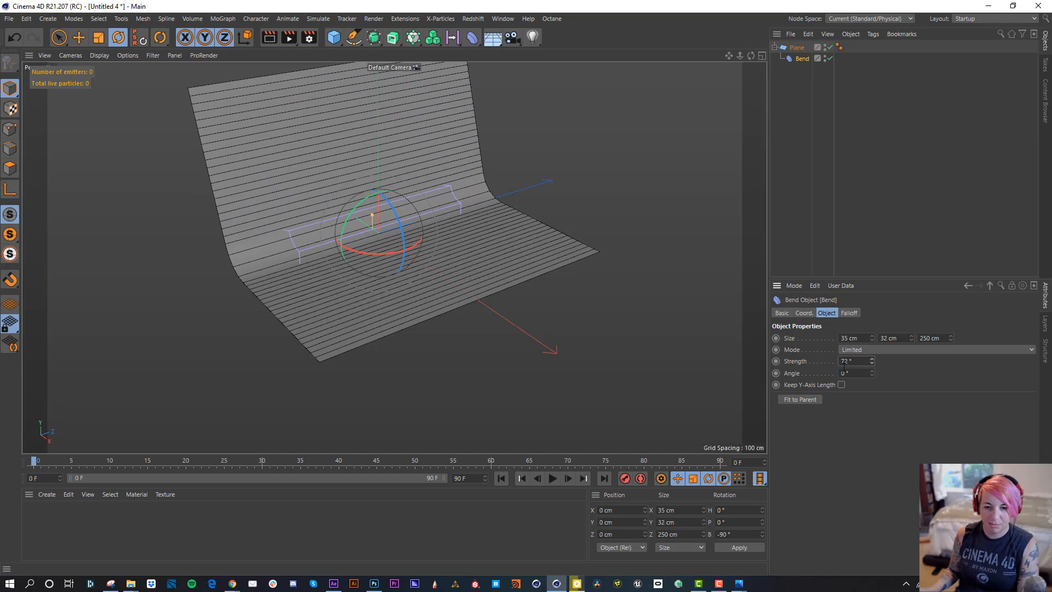
{"action": "left_click", "coordinate": [841, 385]}
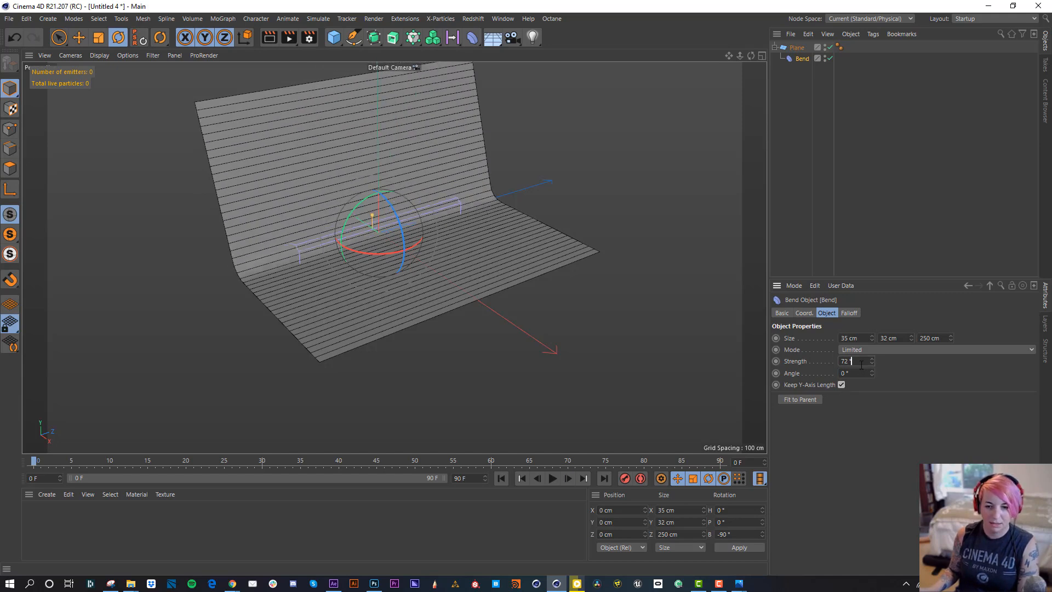
{"action": "double_click", "coordinate": [848, 361]}
{"action": "type", "text": "90"}
{"action": "key", "text": "Return"}
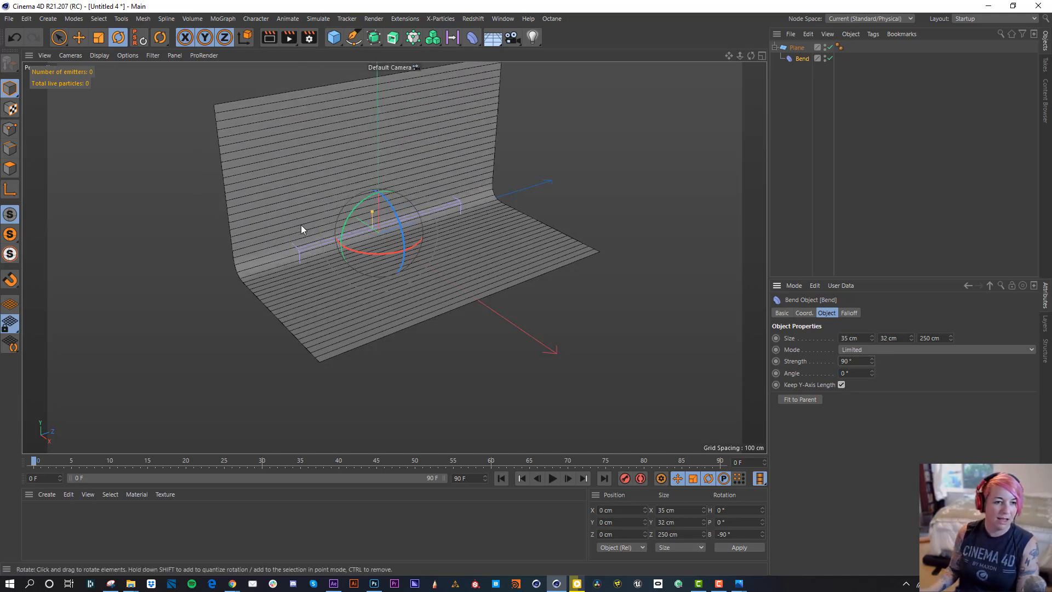
Increase the plane's width segments to 98 to smooth the bend.
{"action": "left_click_drag", "start_coordinate": [301, 224], "coordinate": [394, 260], "text": "alt"}
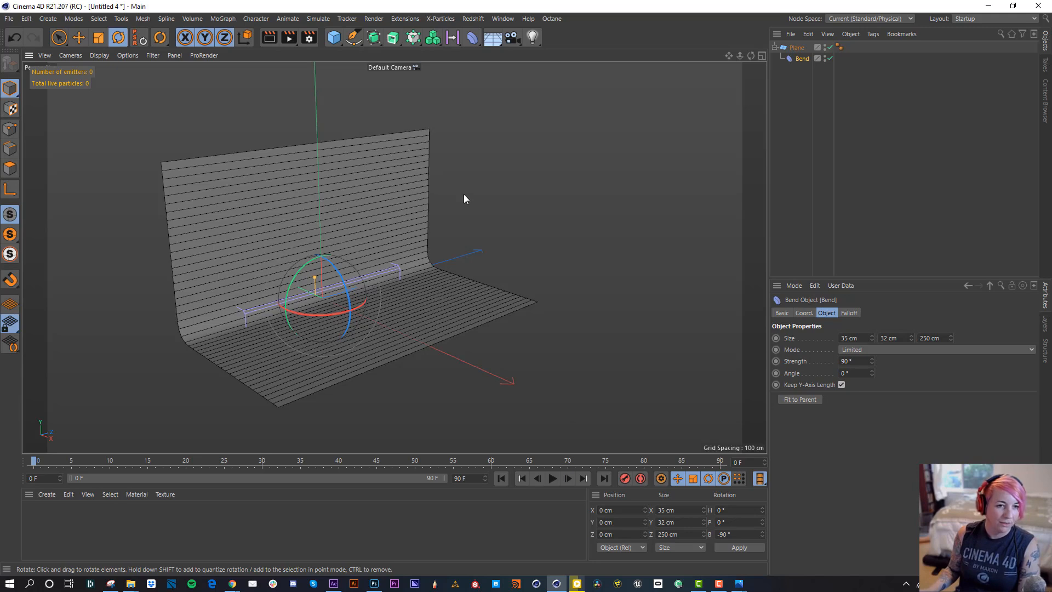
{"action": "left_click", "coordinate": [797, 47]}
{"action": "left_click_drag", "start_coordinate": [867, 363], "coordinate": [867, 333]}
{"action": "middle_click_drag", "start_coordinate": [362, 336], "coordinate": [397, 324], "text": "alt"}
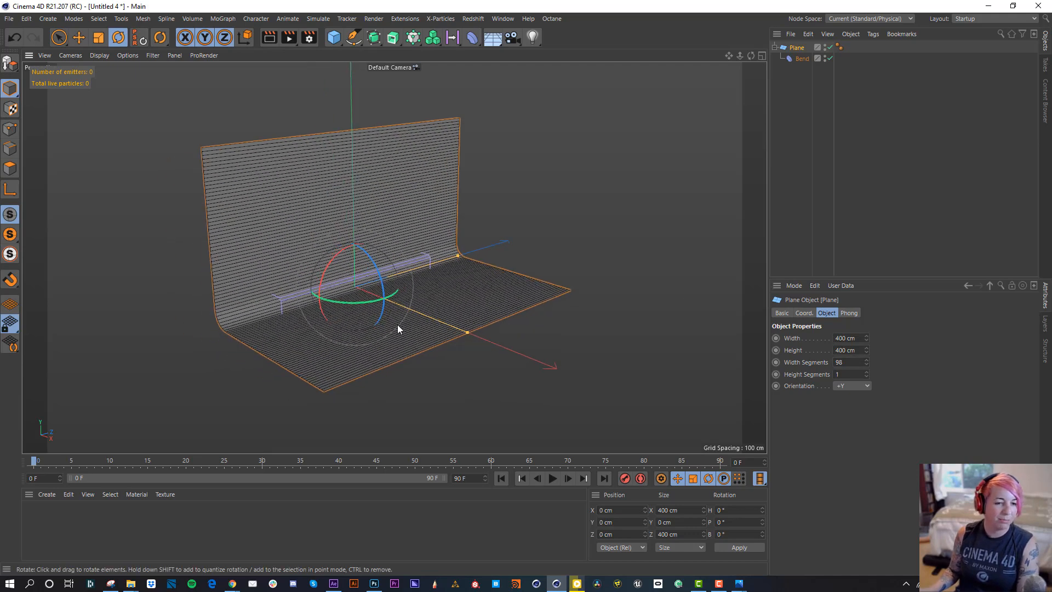
Move the Bend deformer along the plane to an X position of about -32 cm.
{"action": "left_click", "coordinate": [801, 59]}
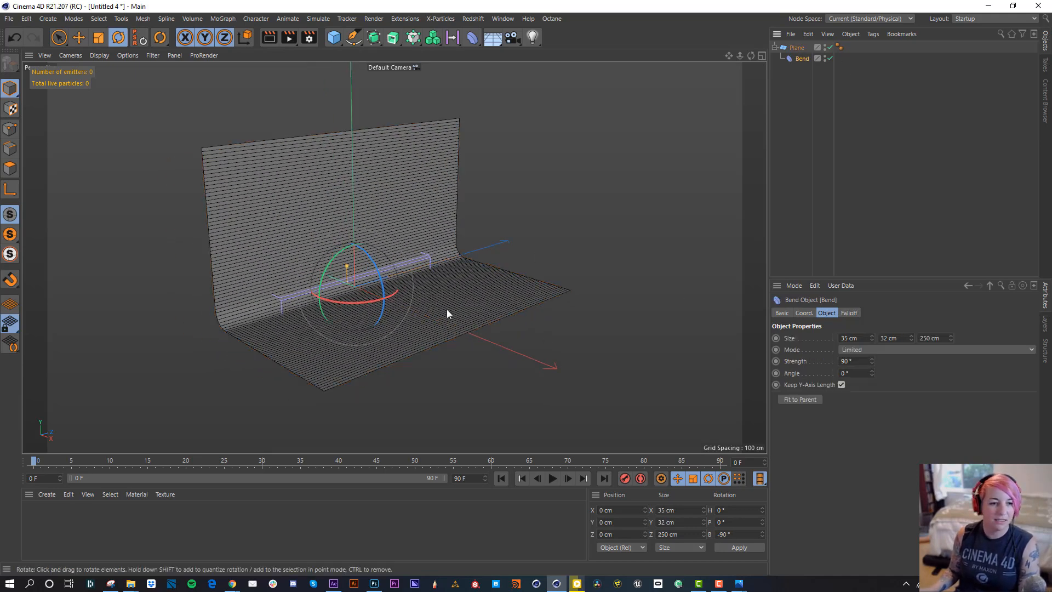
{"action": "key", "text": "e"}
{"action": "left_click_drag", "start_coordinate": [337, 280], "coordinate": [311, 269]}
Create a new standard material and apply it to the bent plane.
{"action": "left_click", "coordinate": [47, 494]}
{"action": "mouse_move", "coordinate": [67, 363]}
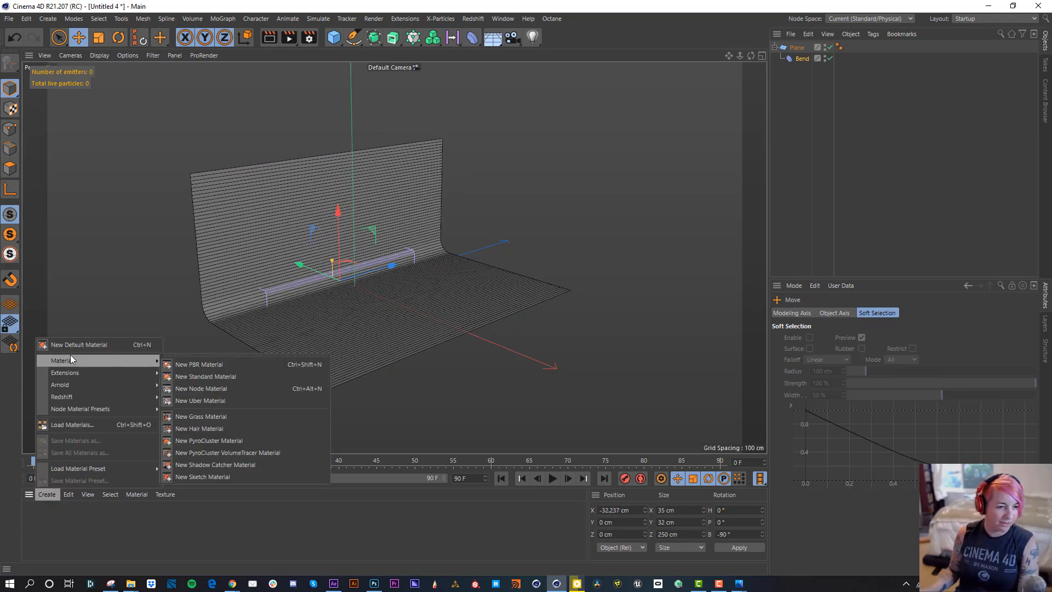
{"action": "left_click", "coordinate": [248, 376]}
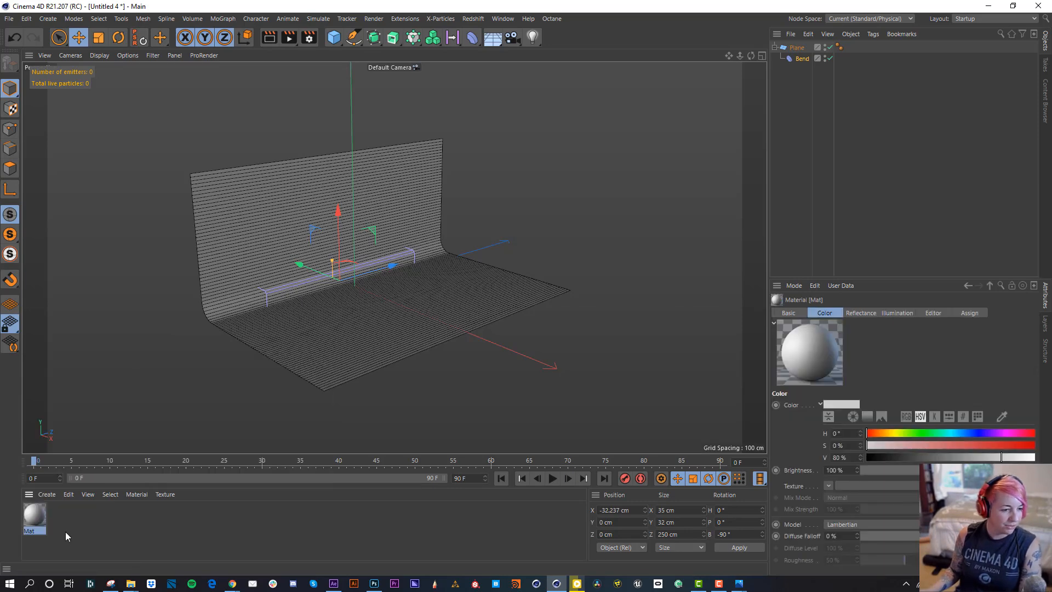
{"action": "left_click_drag", "start_coordinate": [33, 526], "coordinate": [319, 291]}
Turn off the material's Reflectance channel and load a Checkerboard surface shader as its Color texture.
{"action": "double_click", "coordinate": [35, 510]}
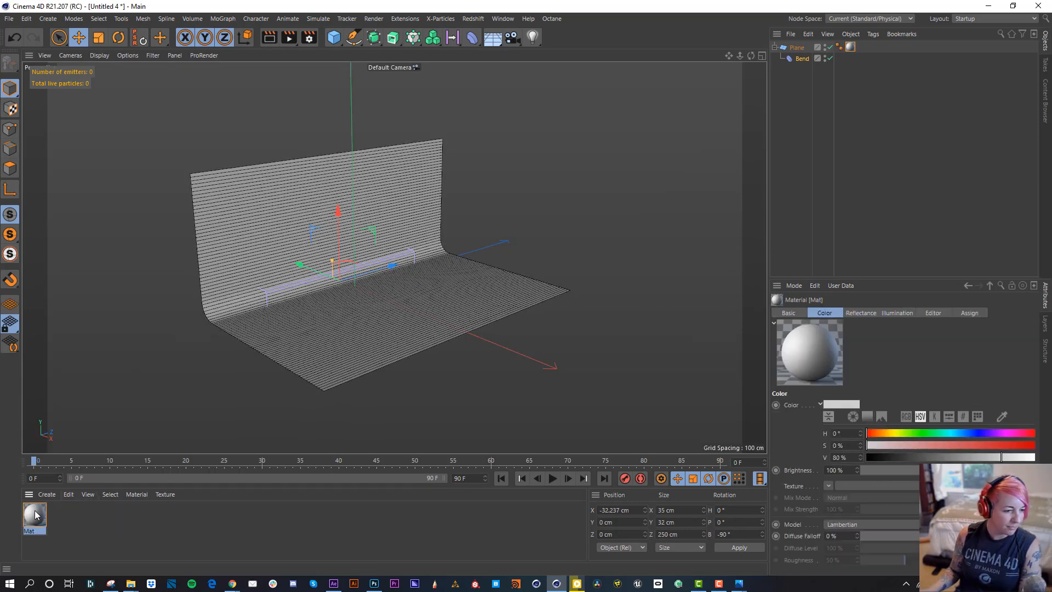
{"action": "left_click_drag", "start_coordinate": [414, 71], "coordinate": [712, 102]}
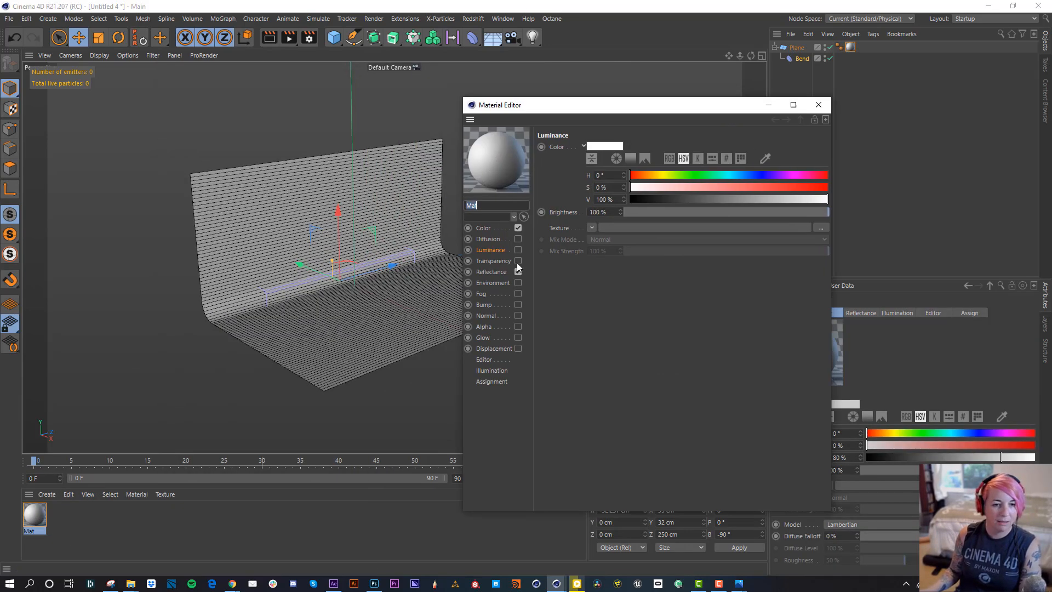
{"action": "left_click", "coordinate": [517, 228]}
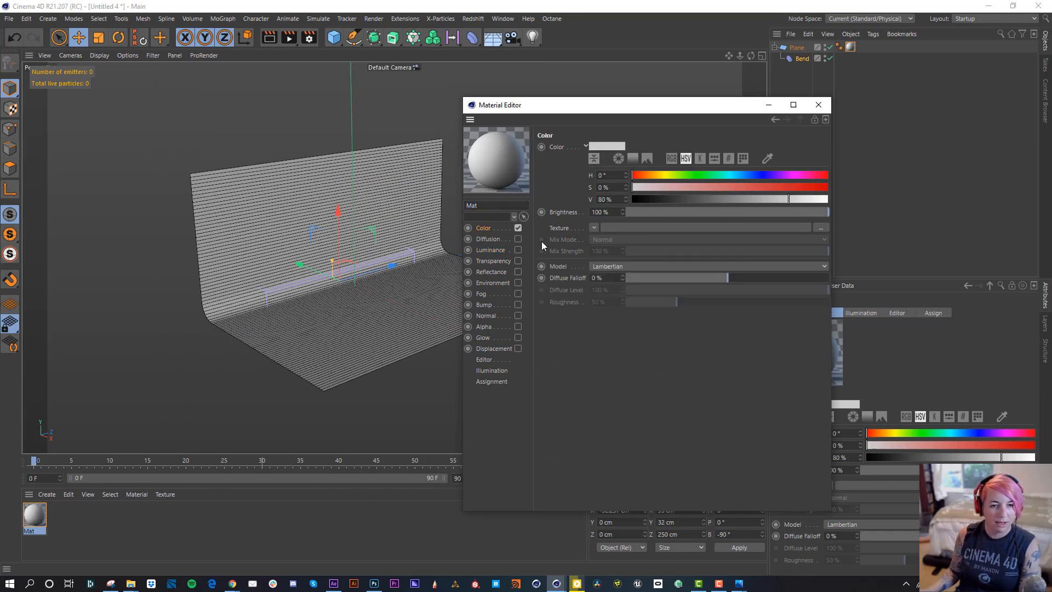
{"action": "left_click", "coordinate": [593, 228]}
{"action": "mouse_move", "coordinate": [619, 496]}
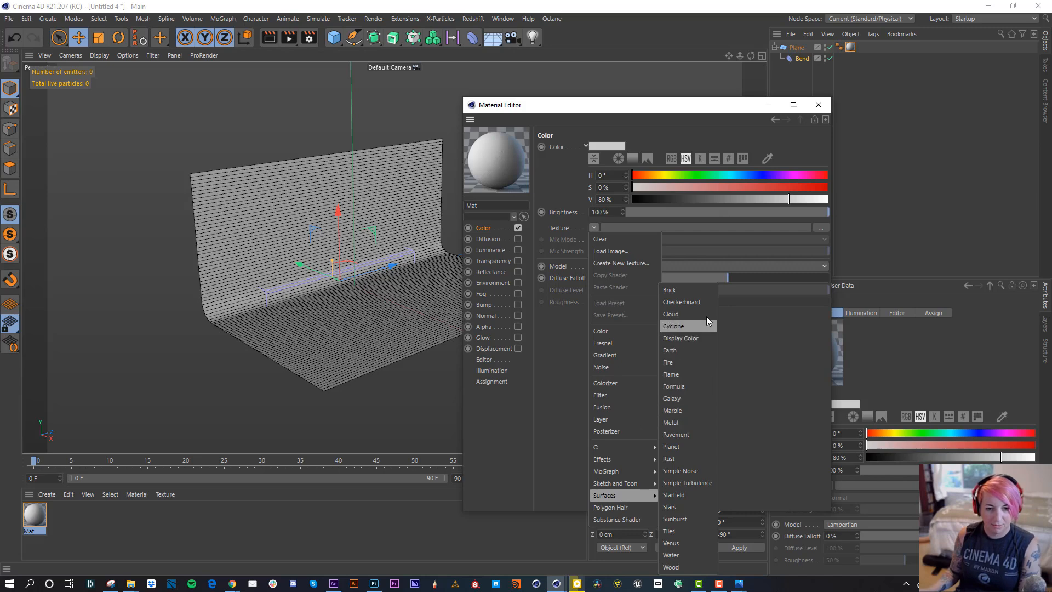
{"action": "left_click", "coordinate": [701, 302]}
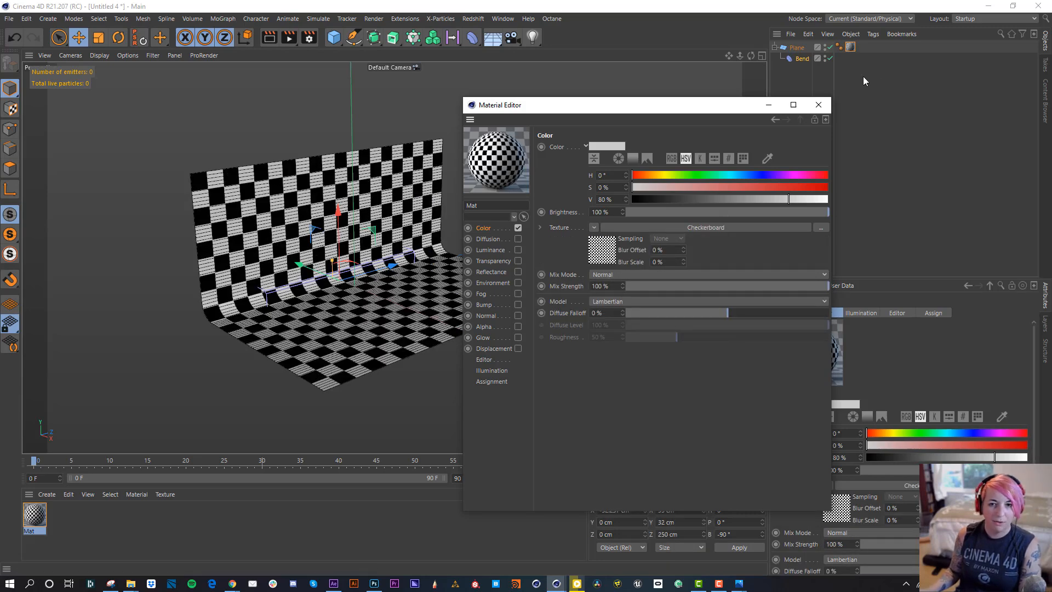
{"action": "left_click", "coordinate": [818, 104]}
Add a camera, look through it and frame the backdrop from a lower, more frontal angle.
{"action": "left_click", "coordinate": [513, 38]}
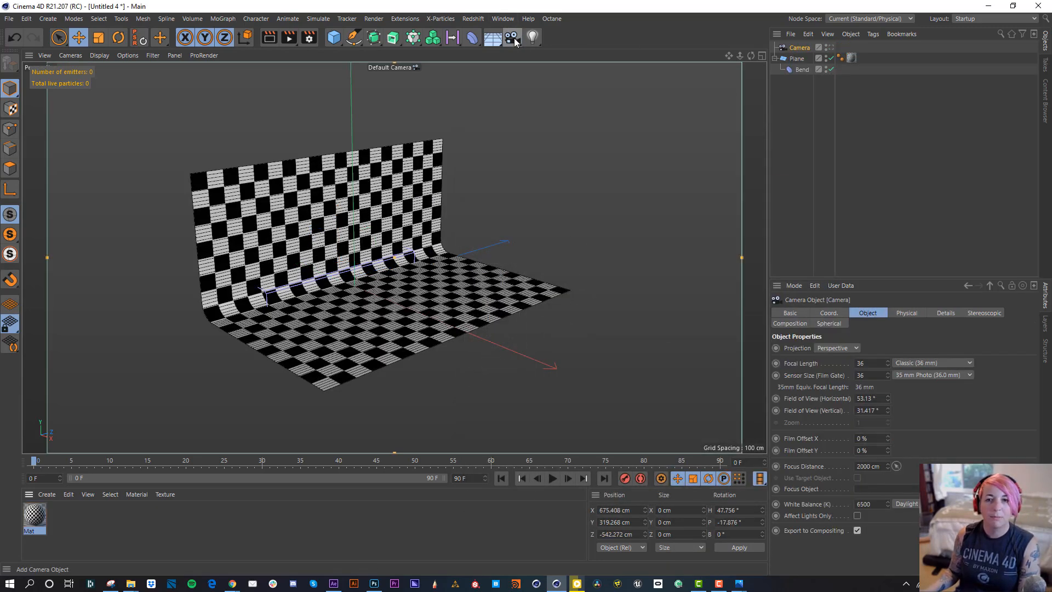
{"action": "left_click", "coordinate": [831, 48]}
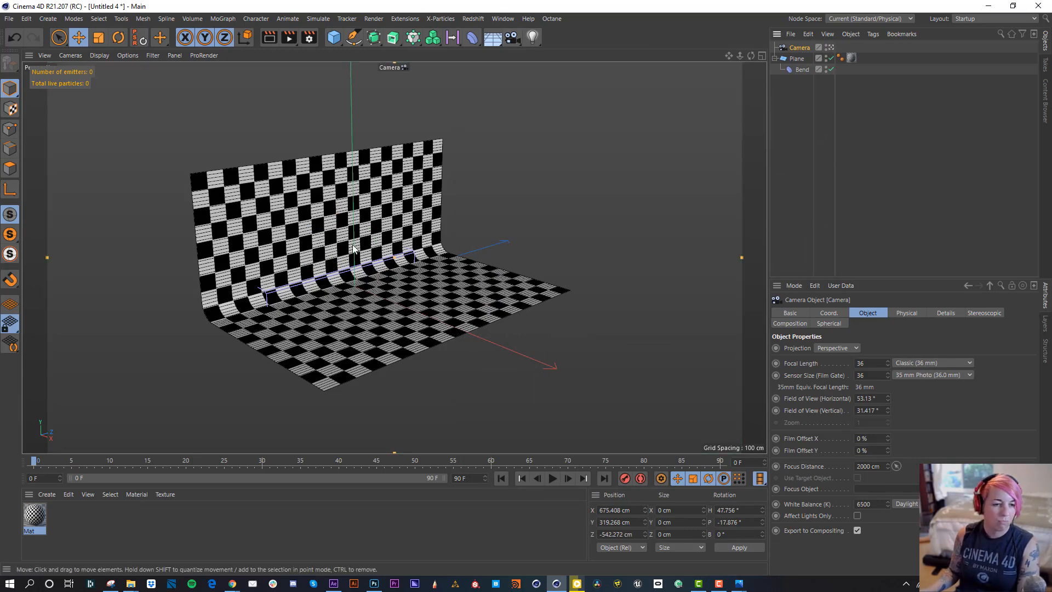
{"action": "left_click_drag", "start_coordinate": [335, 309], "coordinate": [322, 326], "text": "alt"}
{"action": "scroll", "coordinate": [334, 282], "scroll_direction": "up", "scroll_amount": 5}
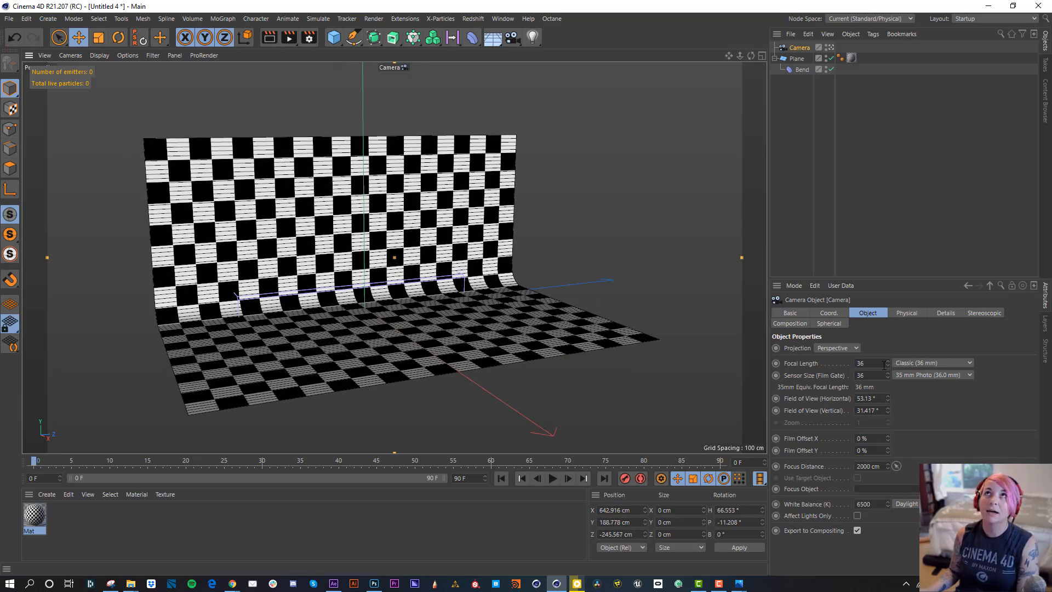
Set the camera's focal length to 50 mm and reframe the backdrop.
{"action": "type", "text": "50"}
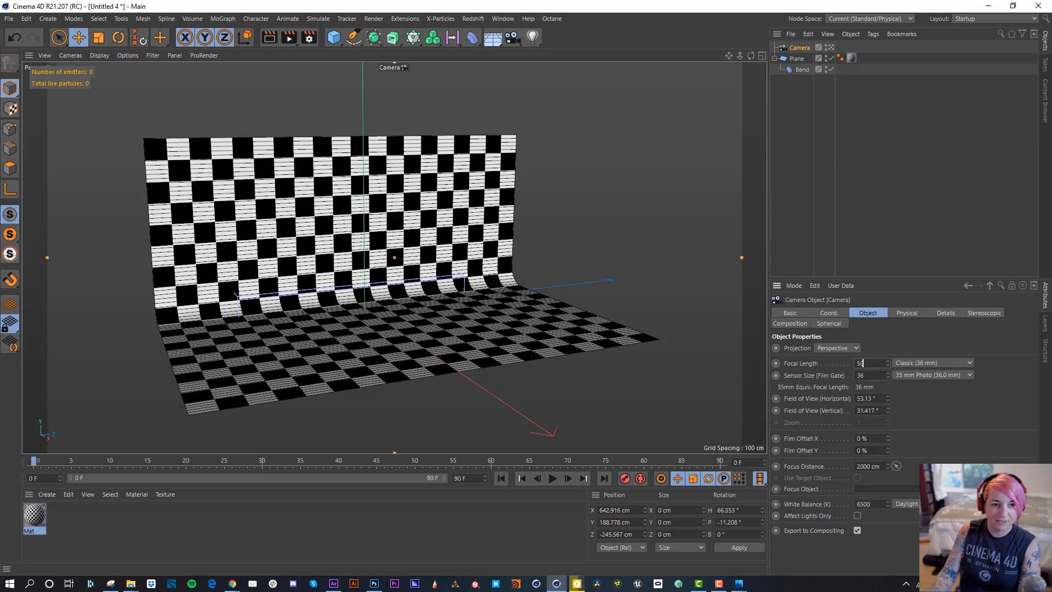
{"action": "key", "text": "Return"}
{"action": "middle_click_drag", "start_coordinate": [366, 324], "coordinate": [399, 331], "text": "alt"}
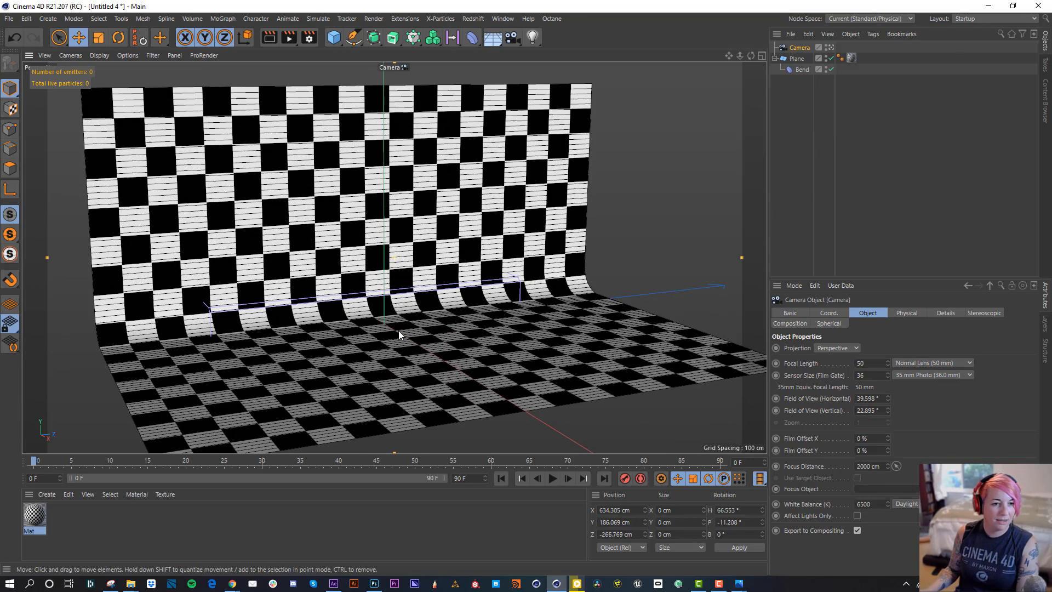
{"action": "scroll", "coordinate": [420, 321], "scroll_direction": "down", "scroll_amount": 3}
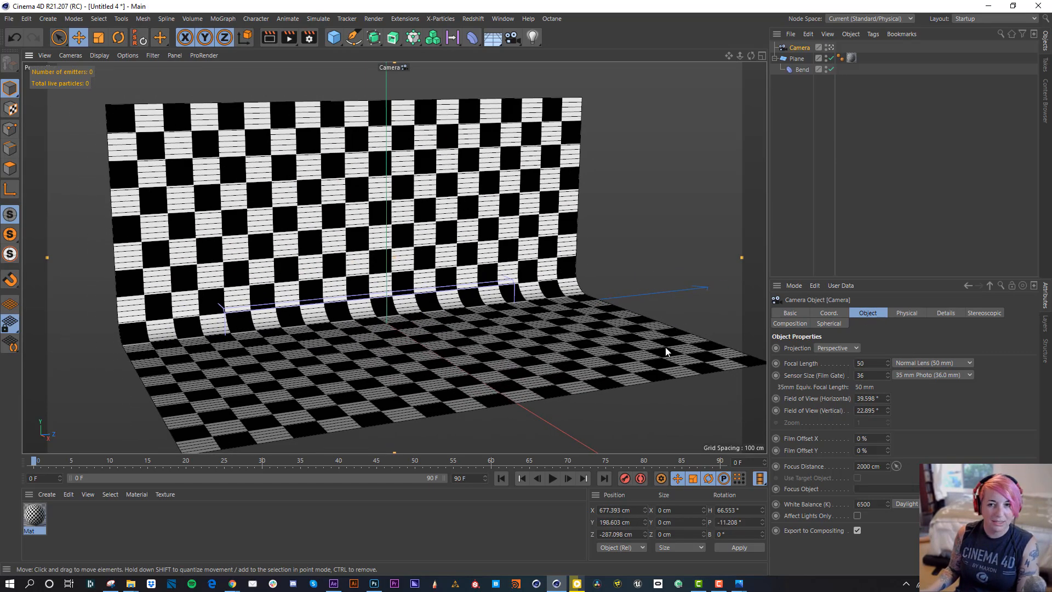
Set the plane's material tag to Camera Mapping projection with an HDTV (16:9) film aspect and the new camera as its projection camera.
{"action": "left_click", "coordinate": [851, 58]}
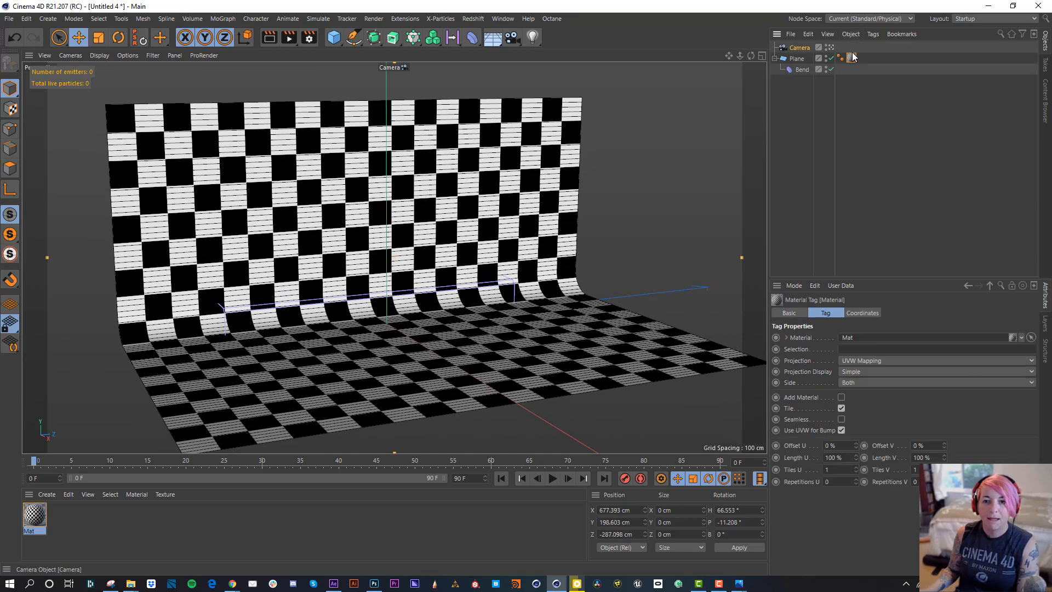
{"action": "left_click", "coordinate": [862, 360]}
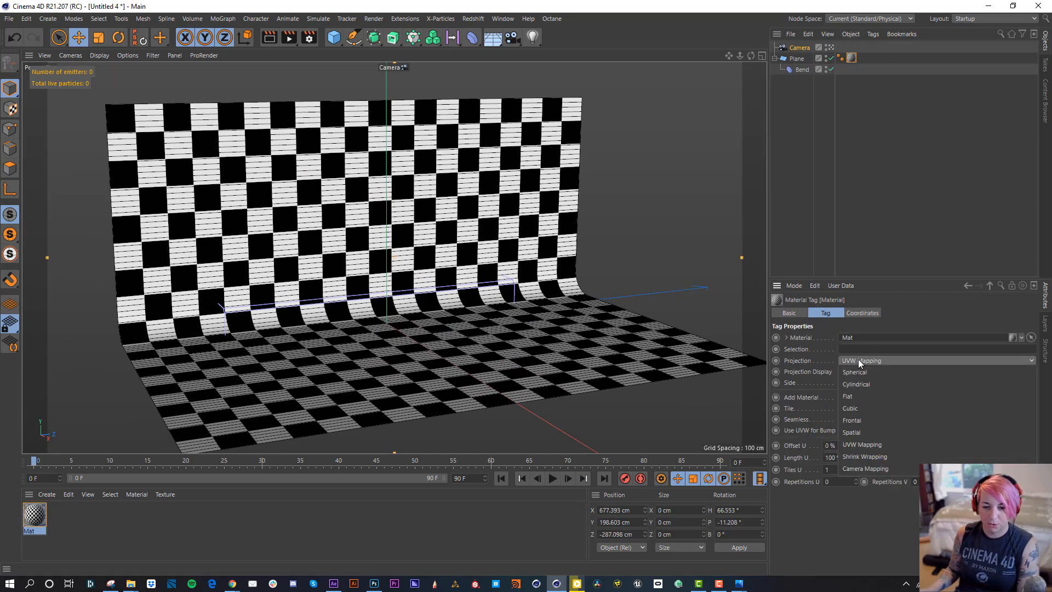
{"action": "left_click", "coordinate": [866, 469]}
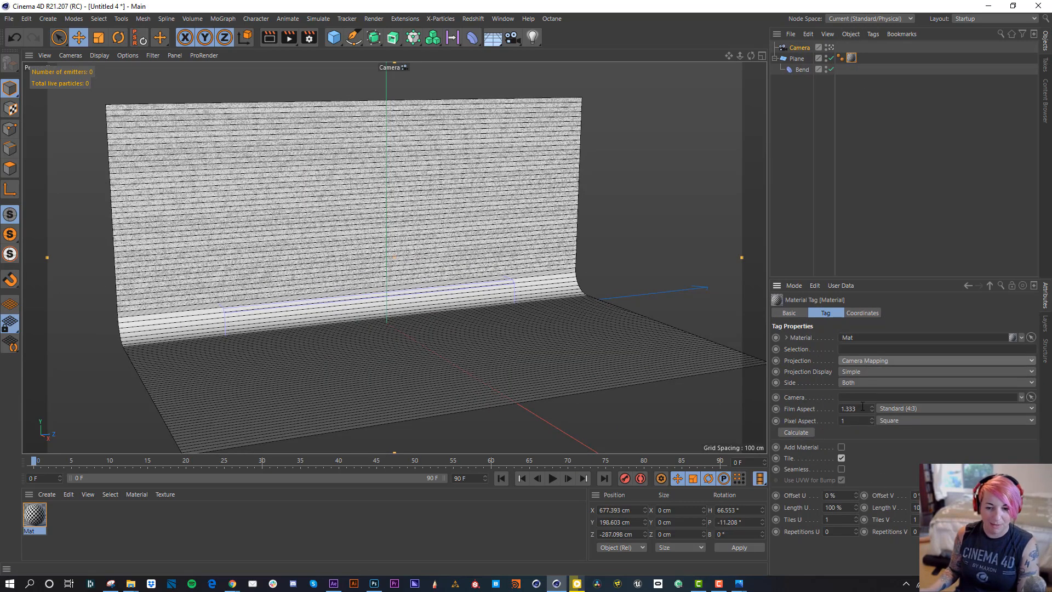
{"action": "left_click", "coordinate": [889, 409]}
{"action": "left_click", "coordinate": [902, 449]}
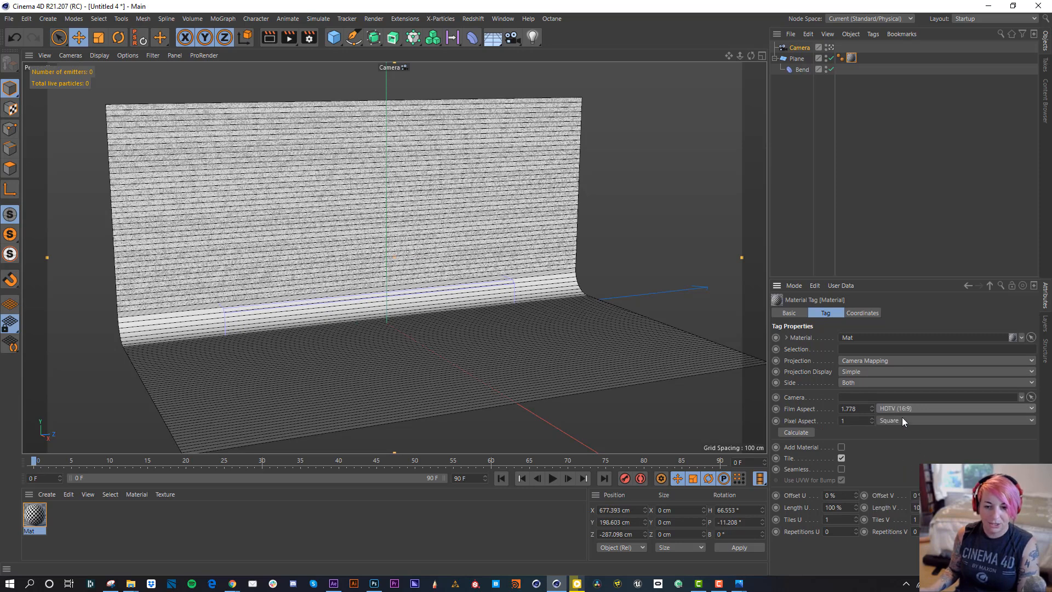
{"action": "left_click_drag", "start_coordinate": [803, 47], "coordinate": [871, 398]}
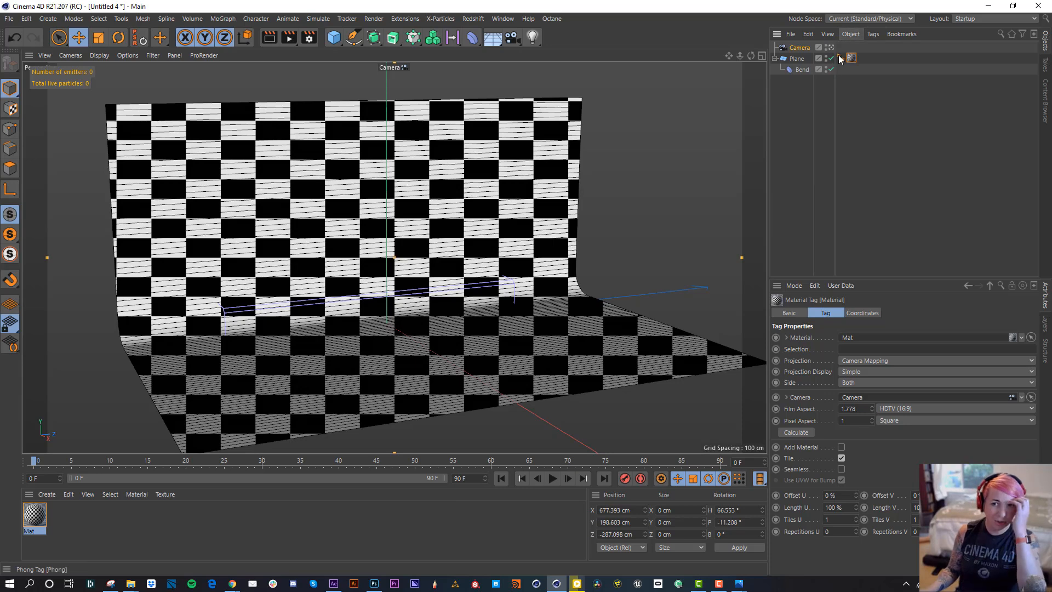
Reduce the material tag's Length U to 55% to make the projected checks square.
{"action": "left_click_drag", "start_coordinate": [856, 507], "coordinate": [850, 530]}
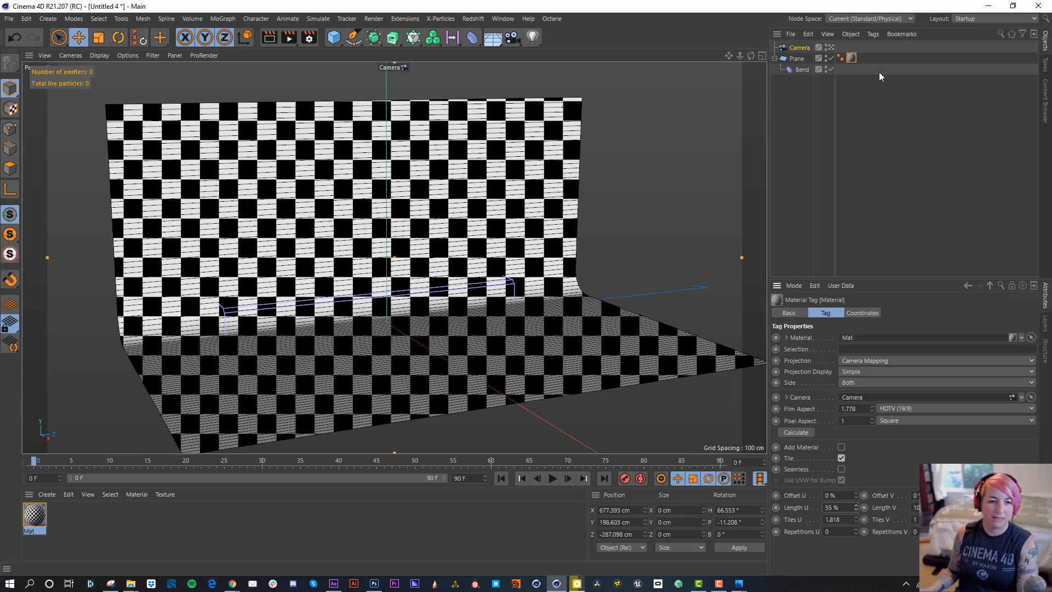
{"action": "left_click", "coordinate": [801, 48]}
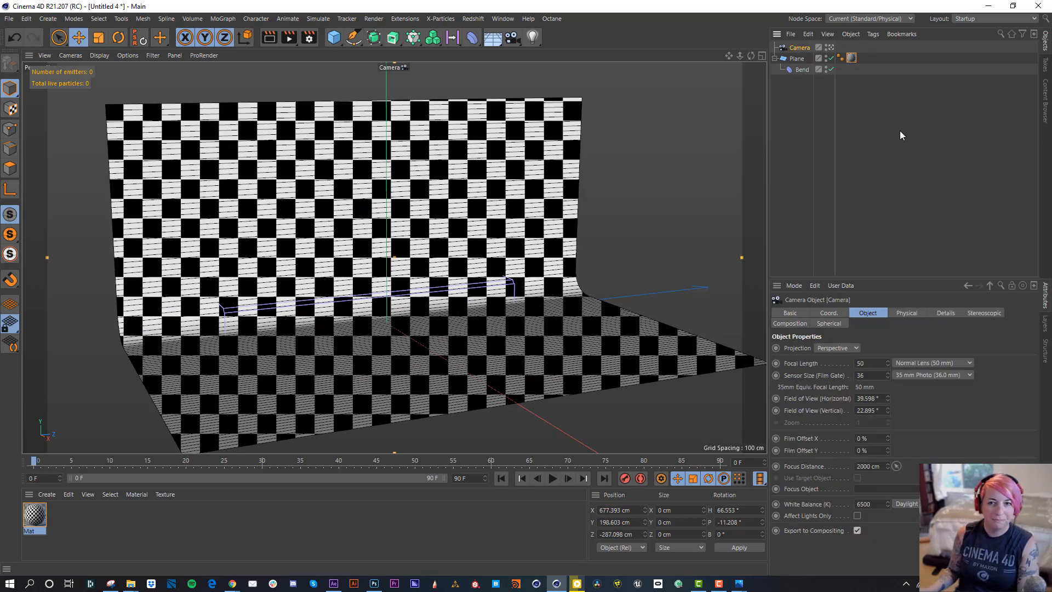
{"action": "left_click", "coordinate": [851, 58]}
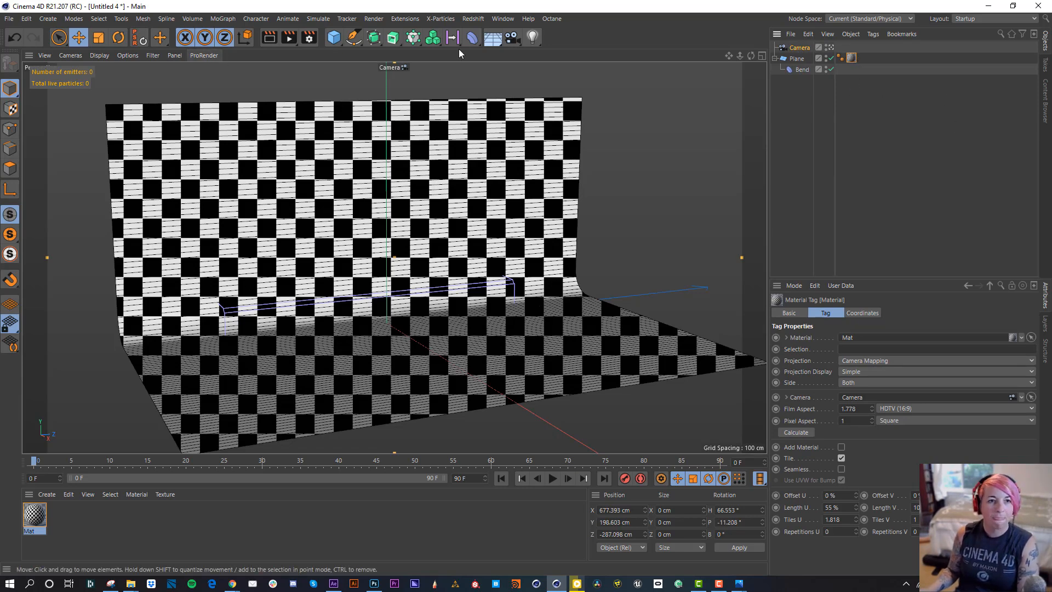
Add a cylinder standing on the backdrop floor, about 101 cm high, and move it forward to an X position of about 102 cm.
{"action": "left_click", "coordinate": [335, 38]}
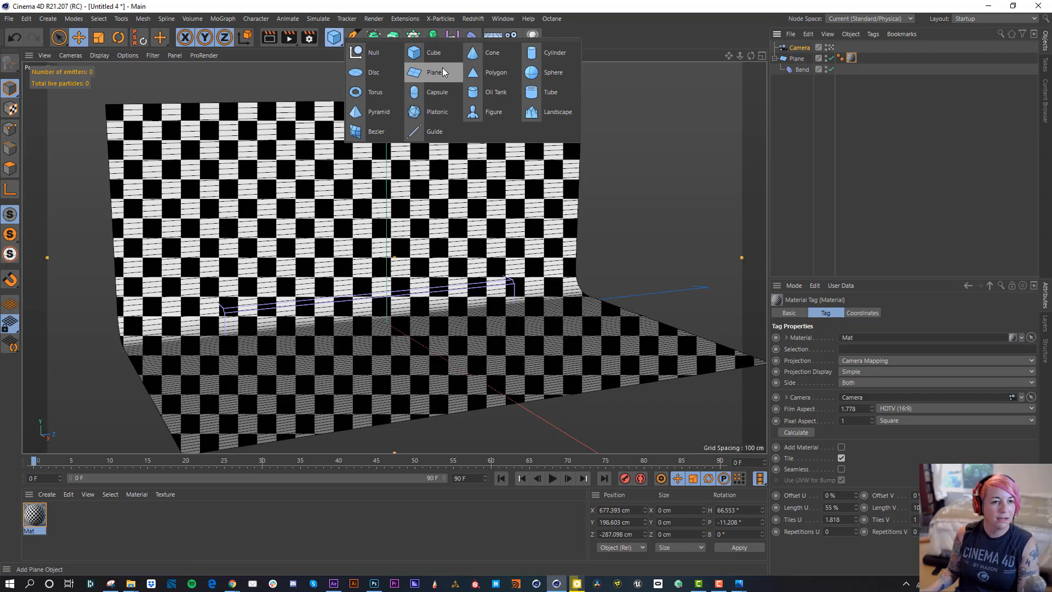
{"action": "left_click", "coordinate": [551, 53]}
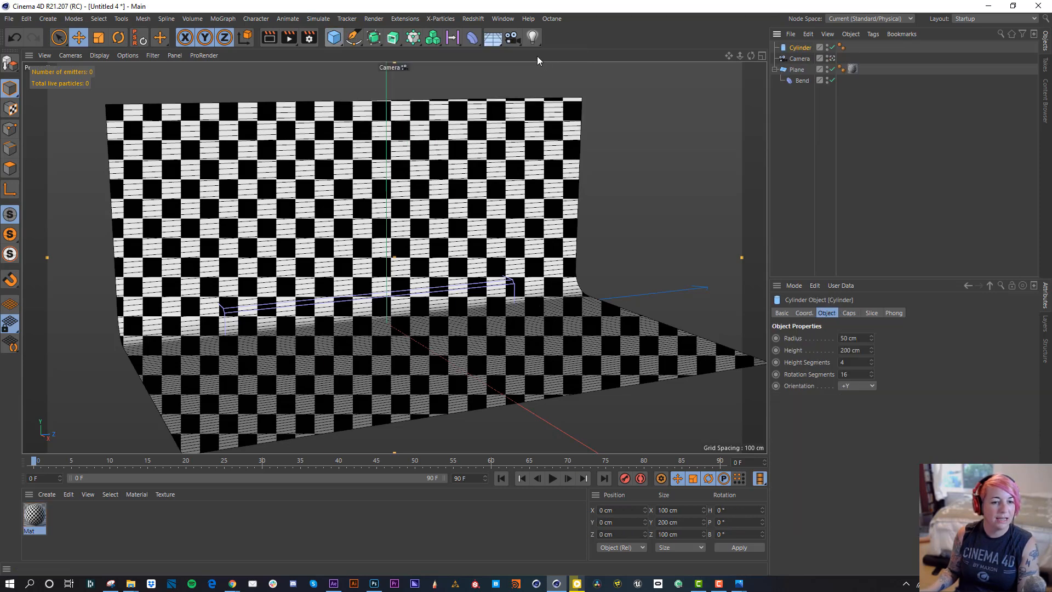
{"action": "left_click_drag", "start_coordinate": [383, 198], "coordinate": [397, 177]}
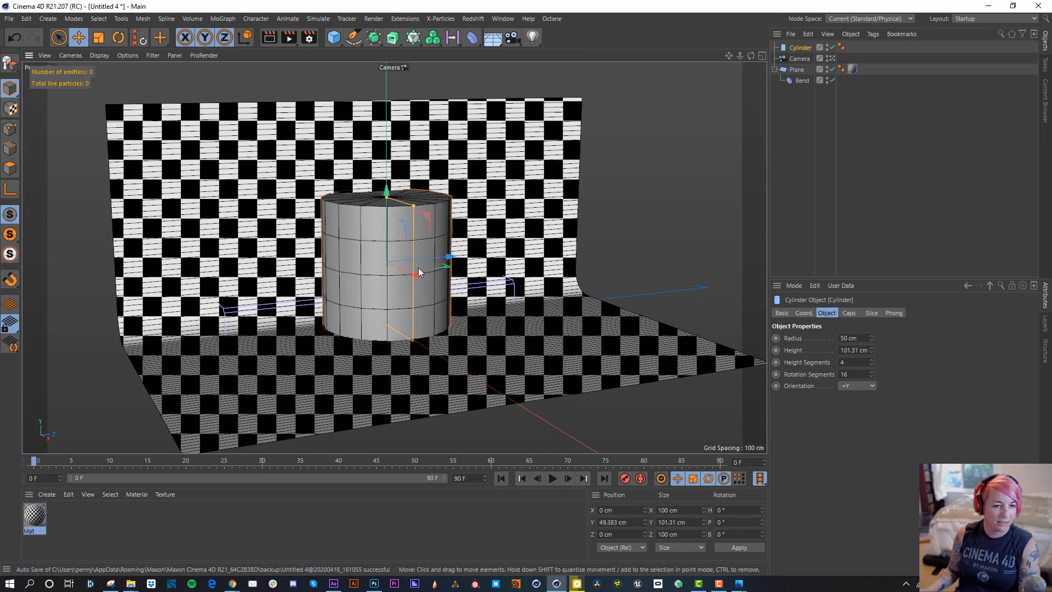
{"action": "left_click_drag", "start_coordinate": [439, 259], "coordinate": [497, 300]}
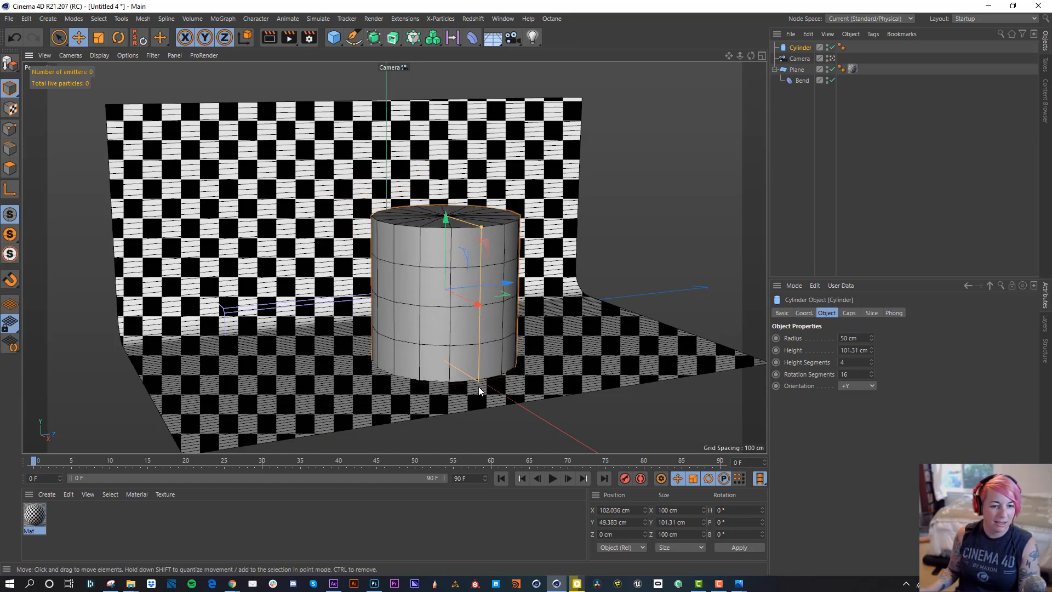
Slim the cylinder to a radius of about 10.5 cm, keeping the original camera framing.
{"action": "left_click_drag", "start_coordinate": [481, 228], "coordinate": [457, 316]}
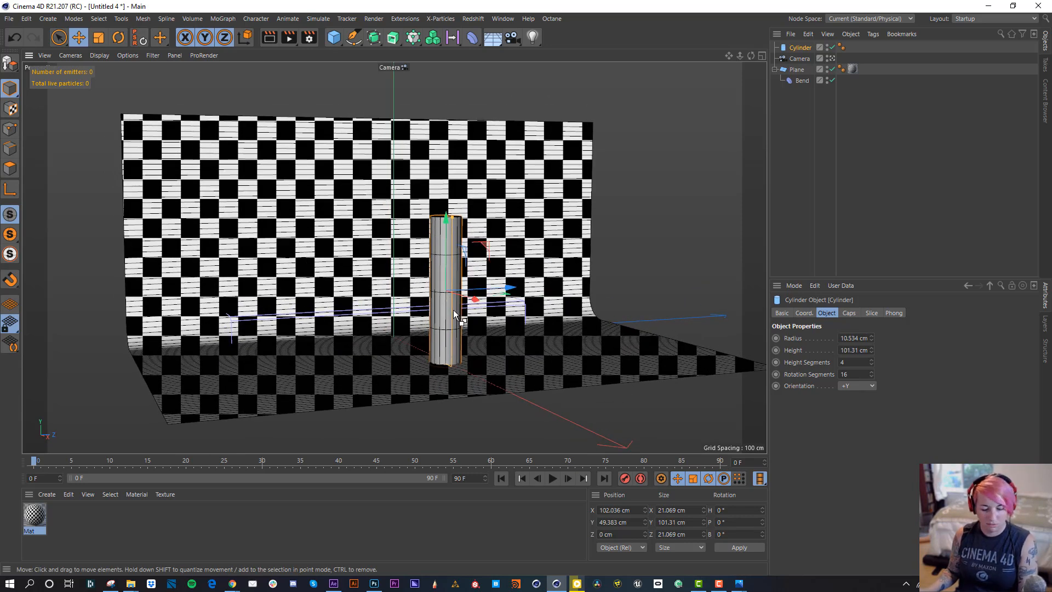
{"action": "key", "text": "ctrl+z"}
{"action": "key", "text": "ctrl+y"}
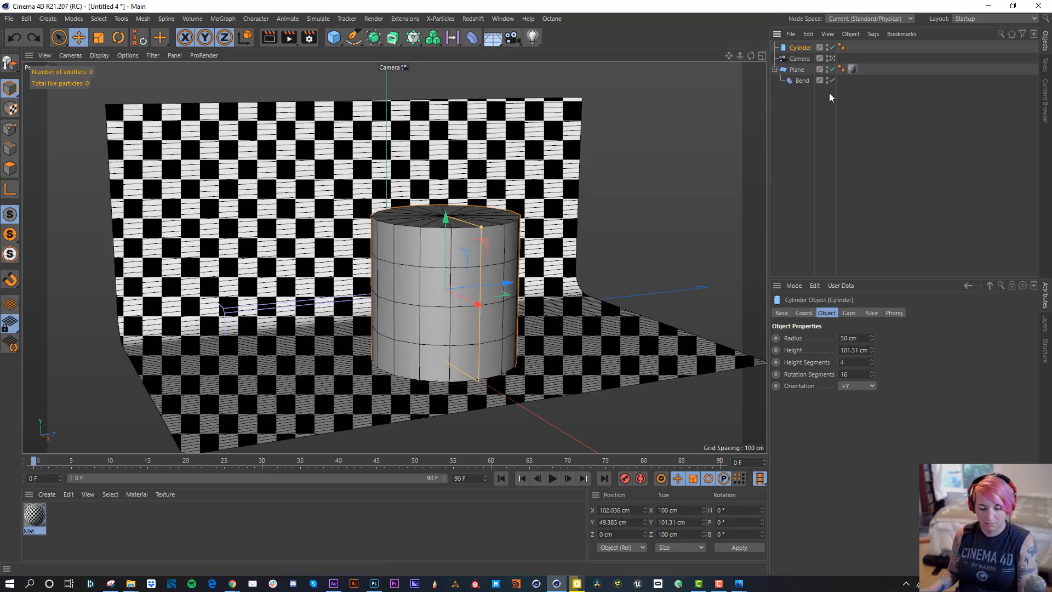
{"action": "key", "text": "ctrl+y"}
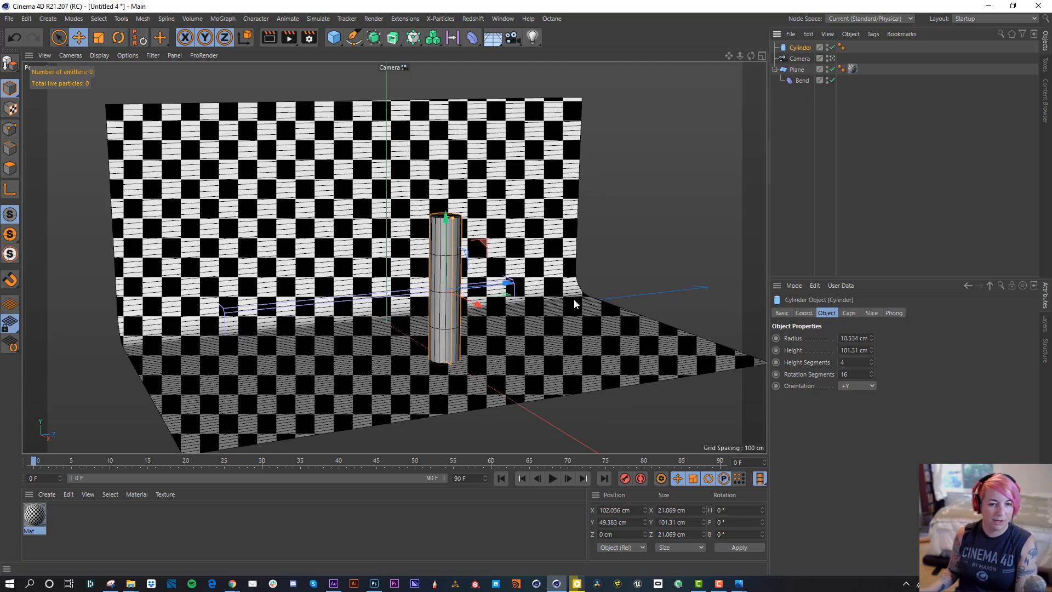
Lower the projection camera's angle and bring it closer, to about X 646, Y 120 and Z -261 cm.
{"action": "left_click", "coordinate": [795, 62]}
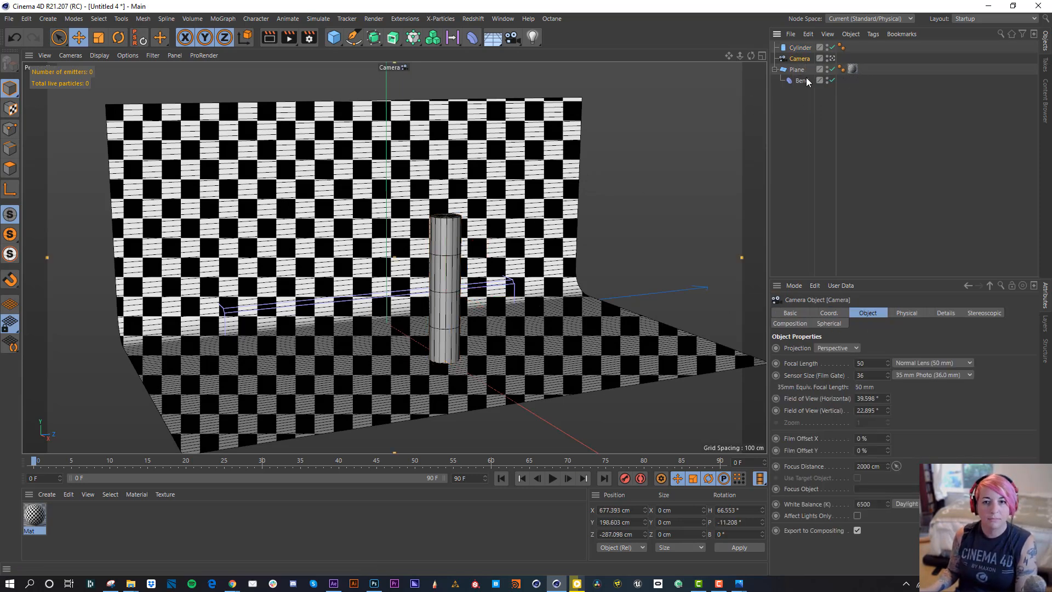
{"action": "mouse_move", "coordinate": [481, 245]}
{"action": "left_mouse_down", "text": "alt"}
{"action": "mouse_move", "coordinate": [481, 256]}
{"action": "mouse_move", "coordinate": [465, 252]}
{"action": "left_mouse_up", "text": "alt"}
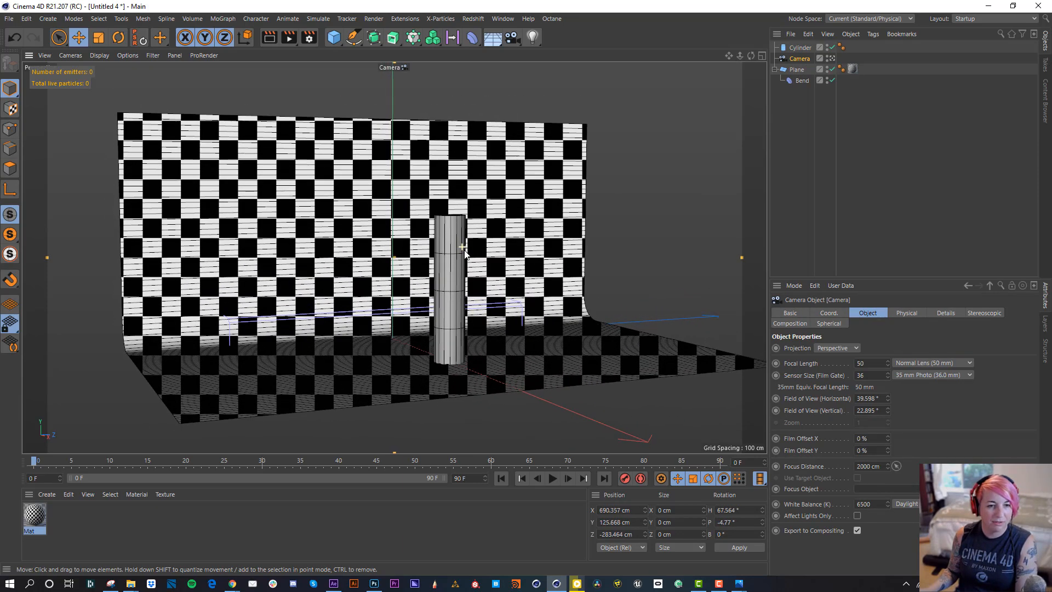
{"action": "right_click_drag", "start_coordinate": [480, 291], "coordinate": [491, 291], "text": "alt"}
{"action": "middle_click_drag", "start_coordinate": [487, 304], "coordinate": [489, 304], "text": "alt"}
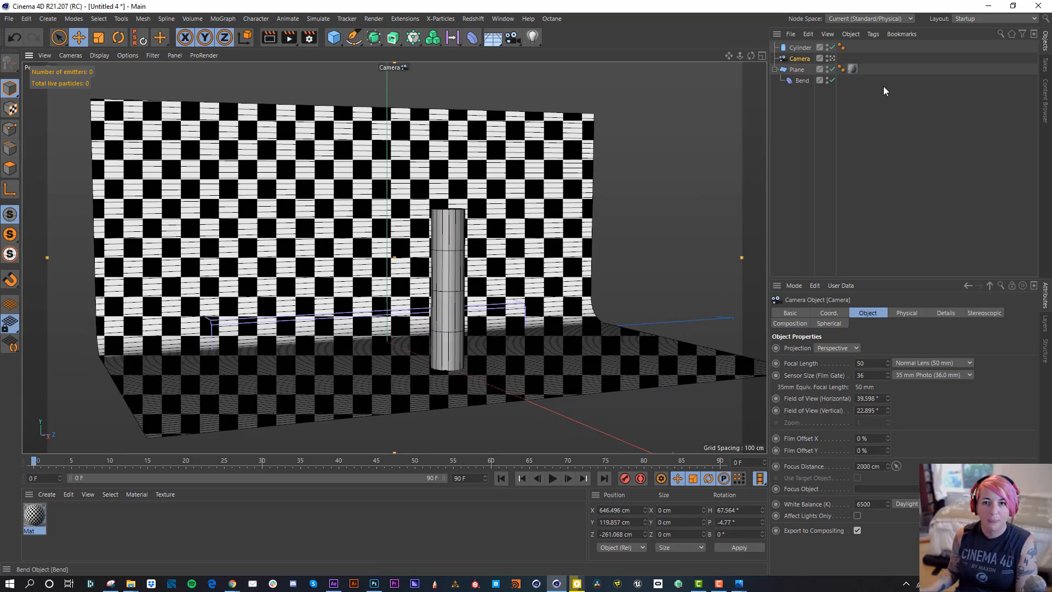
Rename the camera as Camera.projection.
{"action": "double_click", "coordinate": [815, 60]}
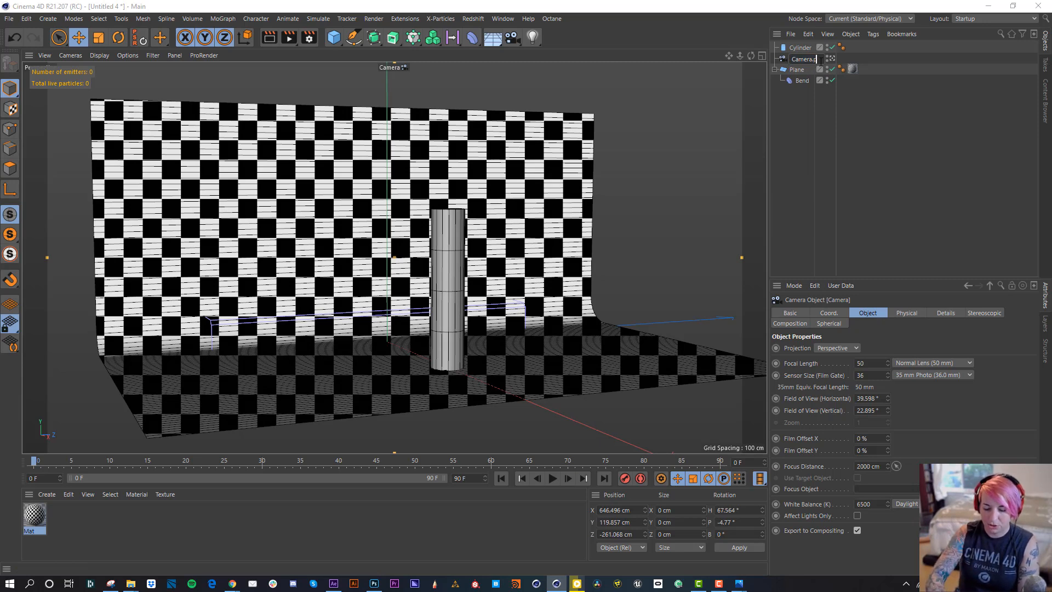
{"action": "type", "text": ".projection"}
{"action": "key", "text": "Return"}
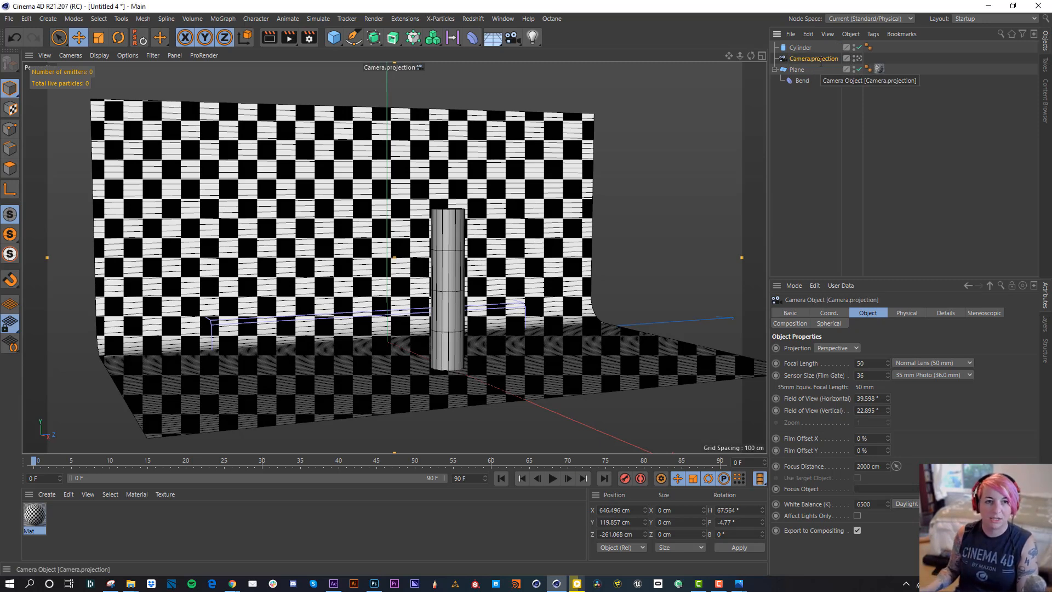
Add a second camera, keyframe it at frames 0 and 90, ending closer at about X 416, Y 76, Z -153 cm, and preview-render frame 0.
{"action": "left_click", "coordinate": [506, 43]}
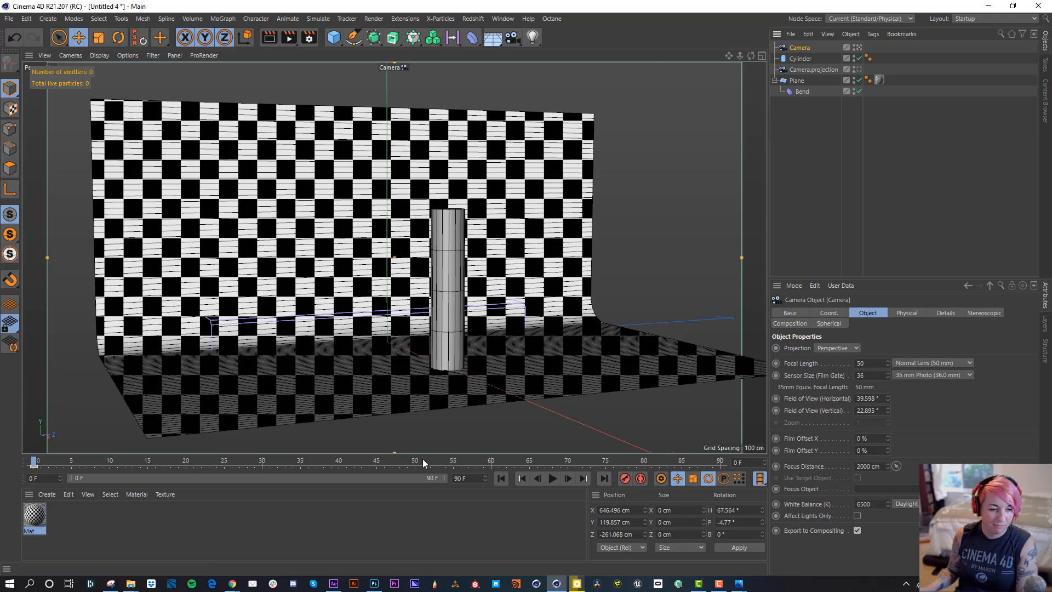
{"action": "left_click", "coordinate": [438, 465]}
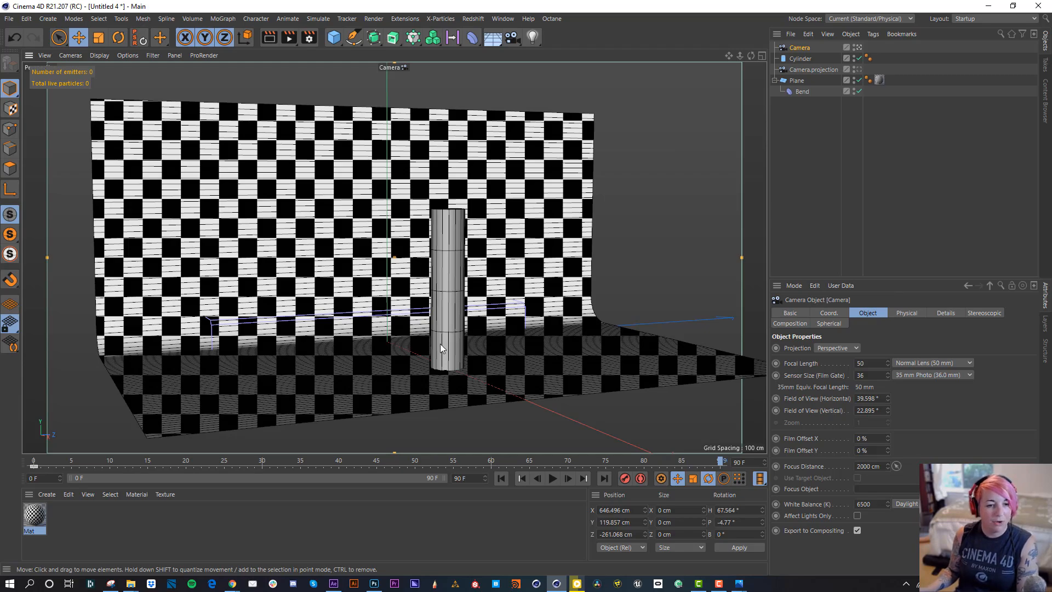
{"action": "right_click_drag", "start_coordinate": [441, 346], "coordinate": [542, 353], "text": "alt"}
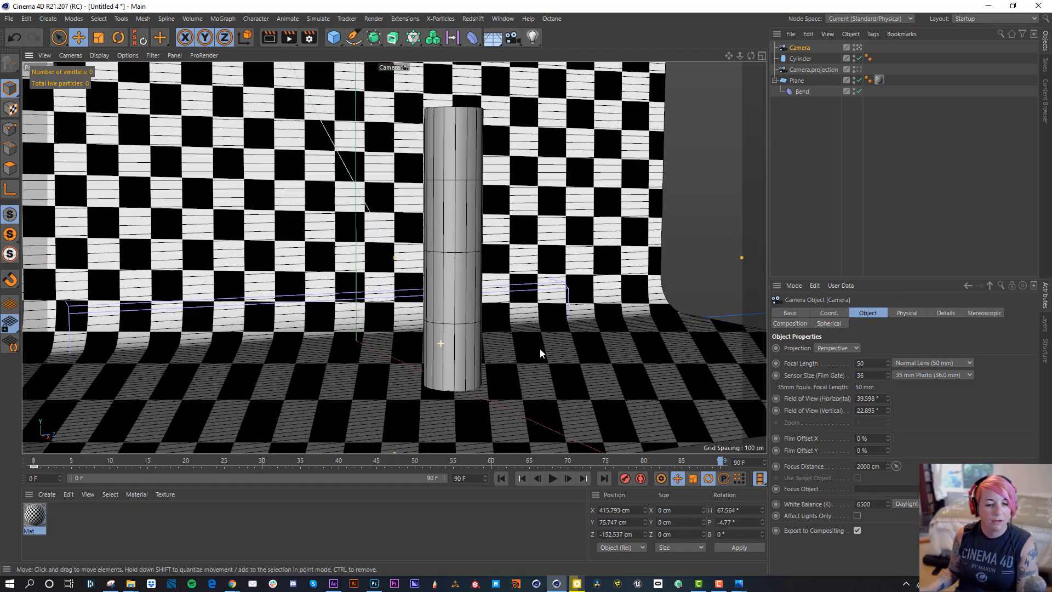
{"action": "left_click", "coordinate": [627, 480]}
{"action": "left_click_drag", "start_coordinate": [660, 462], "coordinate": [25, 468]}
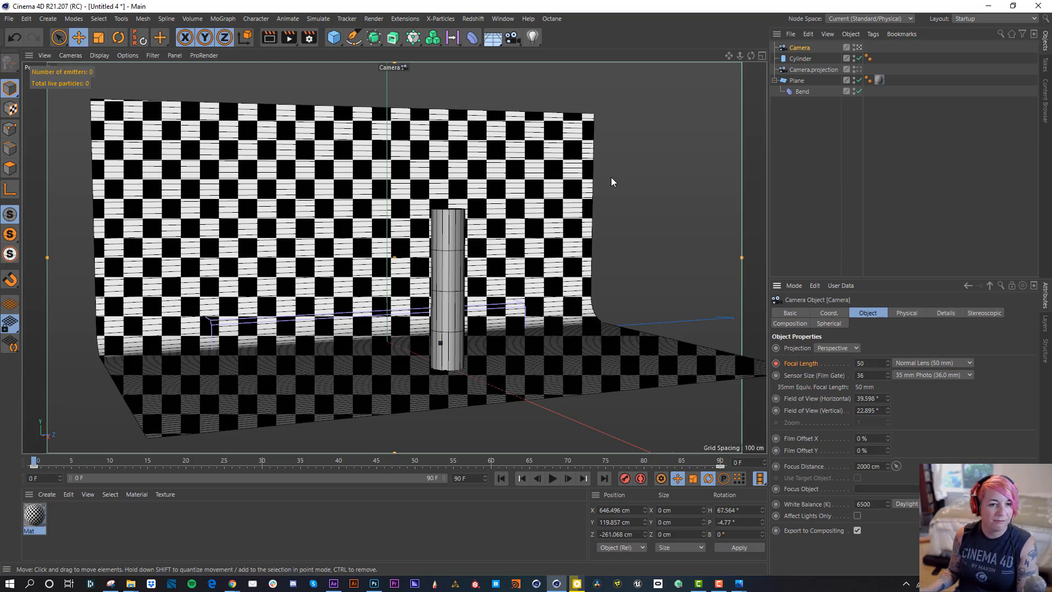
{"action": "key", "text": "ctrl+r"}
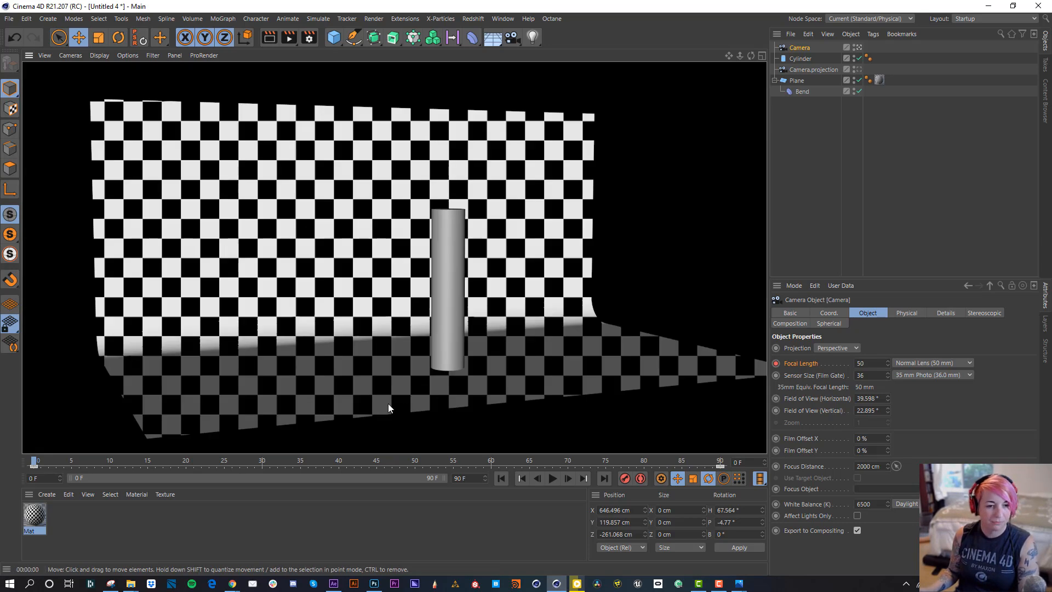
{"action": "left_click", "coordinate": [809, 44]}
At frame 90, keyframe a 24 mm focal length and a closer camera position of about X 301, Y 63, Z -104 cm.
{"action": "left_click_drag", "start_coordinate": [715, 462], "coordinate": [722, 463]}
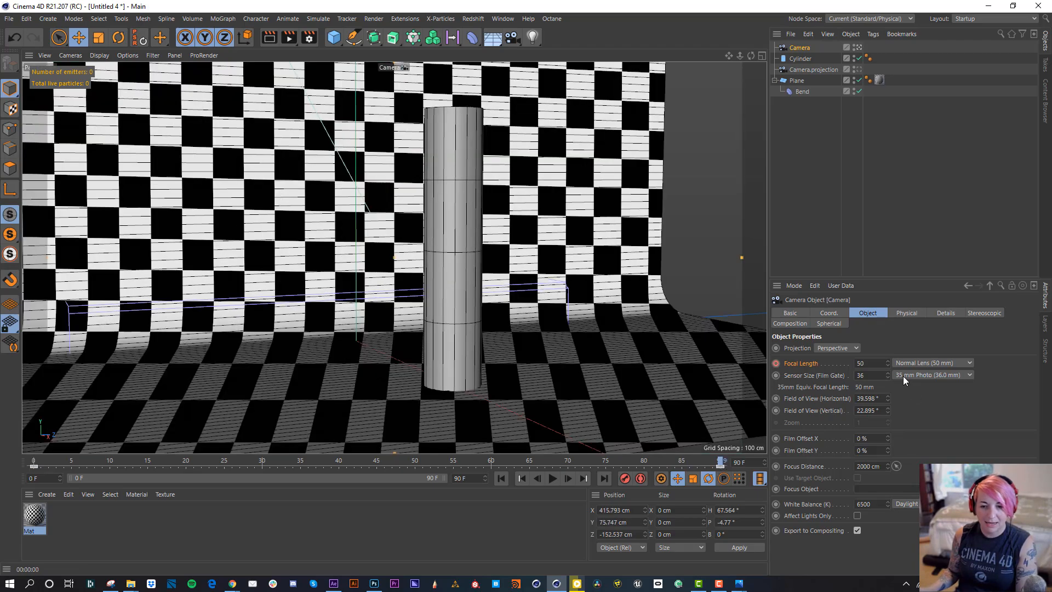
{"action": "mouse_move", "coordinate": [888, 363]}
{"action": "left_mouse_down"}
{"action": "mouse_move", "coordinate": [877, 361]}
{"action": "mouse_move", "coordinate": [884, 375]}
{"action": "left_mouse_up"}
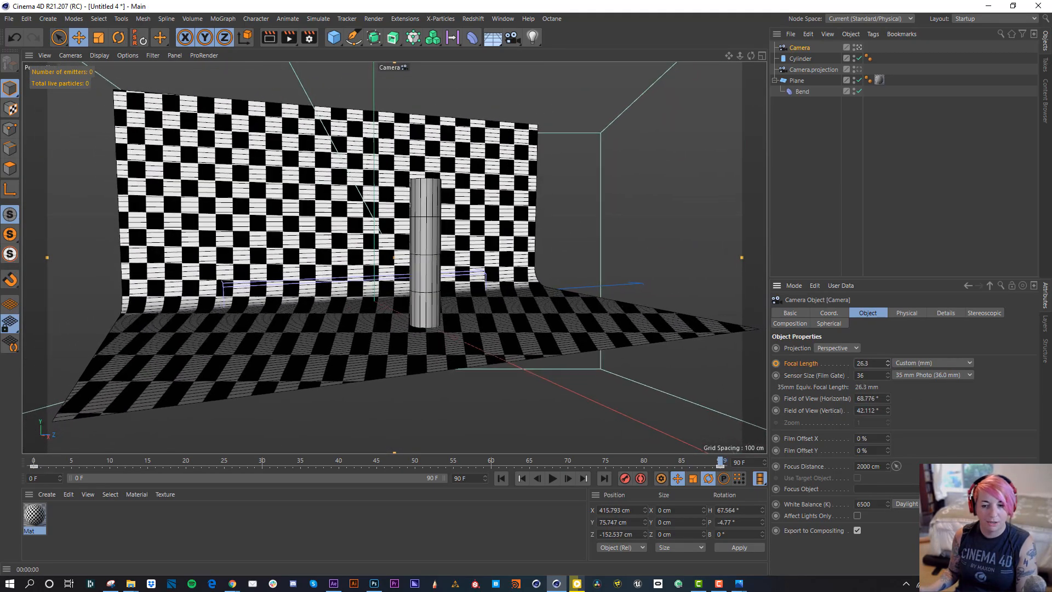
{"action": "type", "text": "24"}
{"action": "key", "text": "Return"}
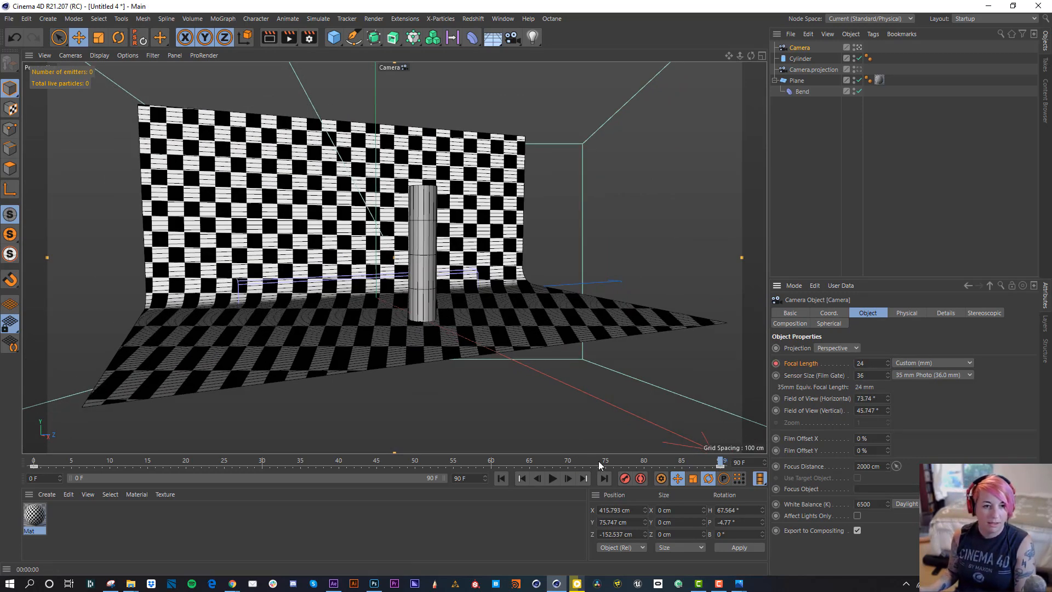
{"action": "scroll", "coordinate": [413, 268], "scroll_direction": "up", "scroll_amount": 5}
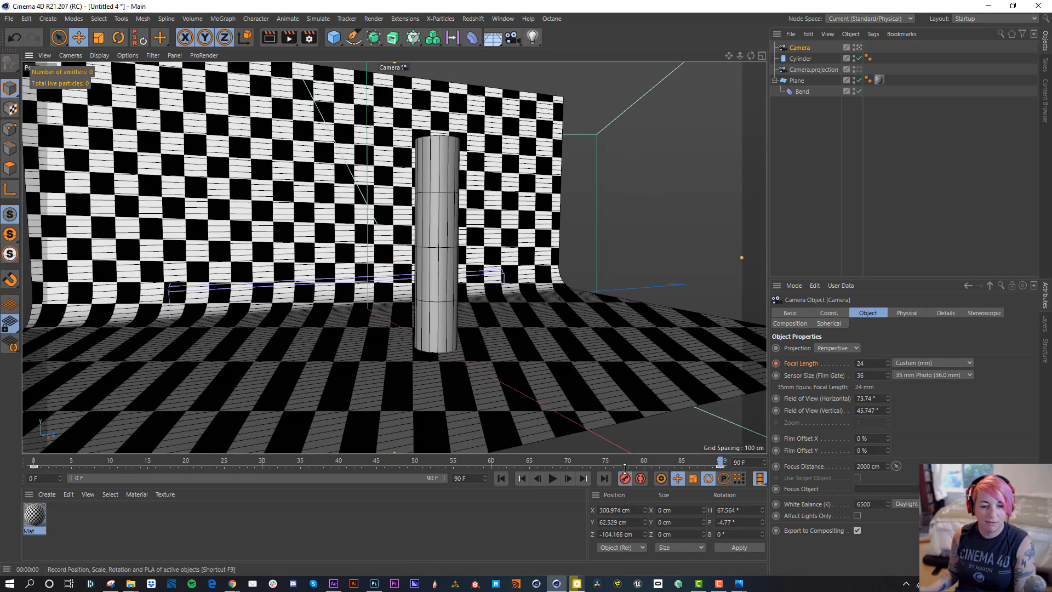
{"action": "left_click_drag", "start_coordinate": [624, 466], "coordinate": [1, 411]}
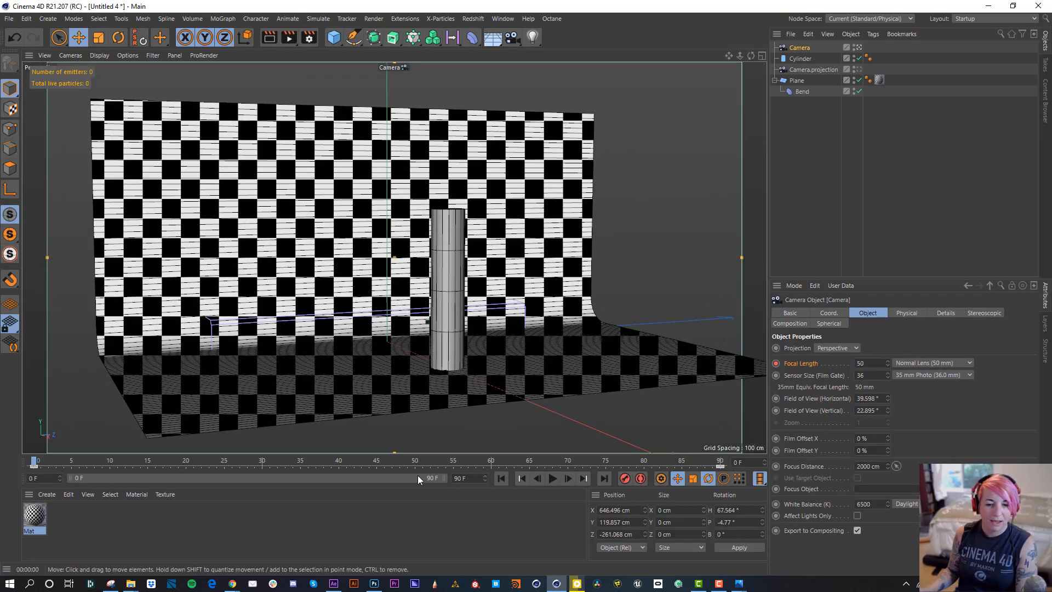
Set the camera's bank rotation to 4° at frame 90.
{"action": "left_click", "coordinate": [722, 465]}
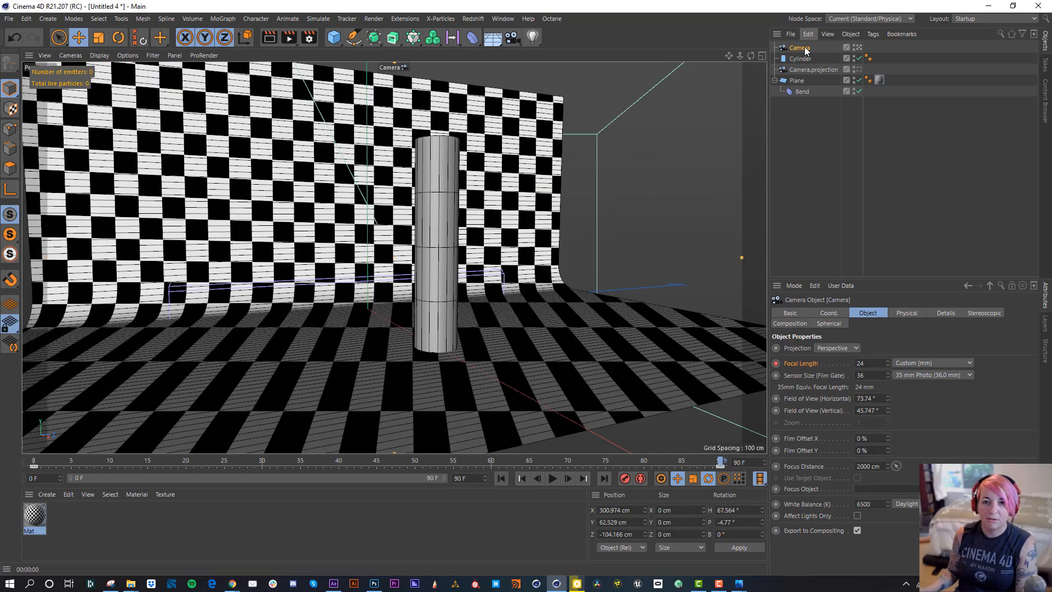
{"action": "left_click", "coordinate": [828, 312]}
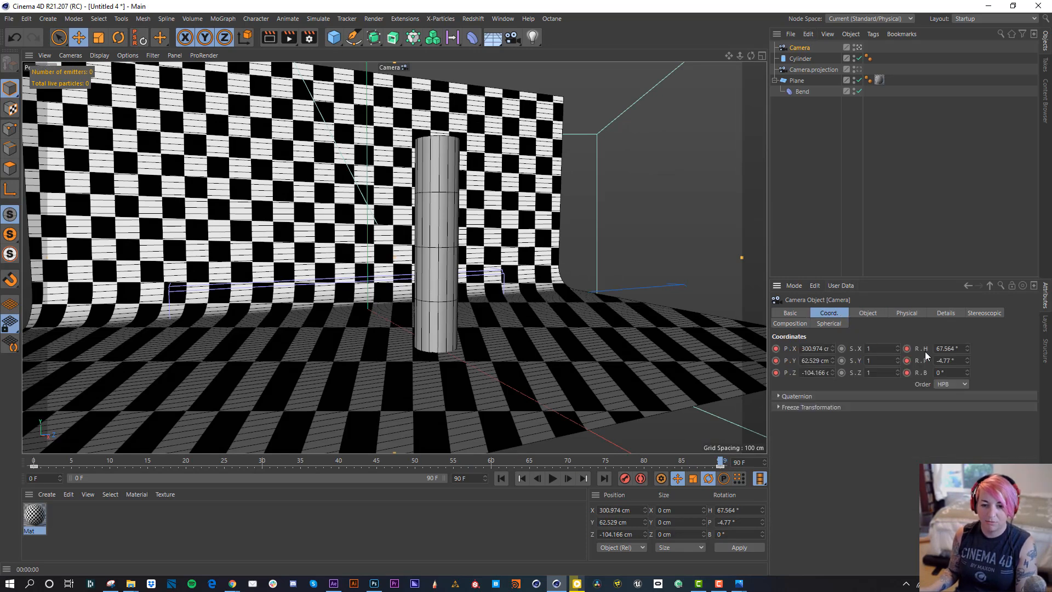
{"action": "left_click", "coordinate": [967, 371]}
{"action": "left_click", "coordinate": [967, 371]}
{"action": "left_click", "coordinate": [967, 371]}
{"action": "left_click", "coordinate": [967, 371]}
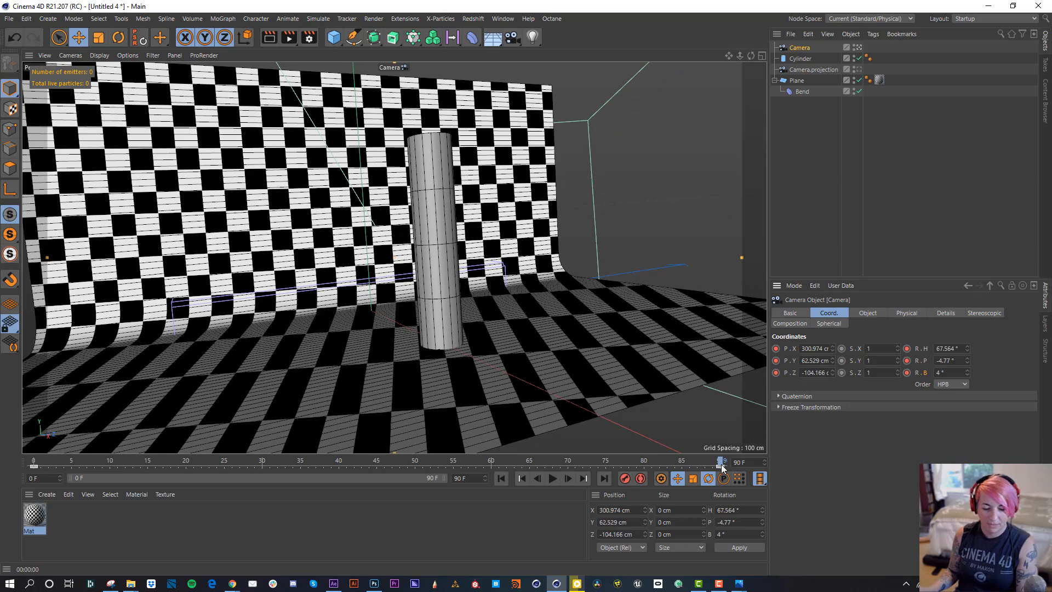
Show the camera's keyframes as F-curves in the timeline and play back the camera move.
{"action": "key", "text": "shift+F3"}
{"action": "left_click_drag", "start_coordinate": [653, 268], "coordinate": [521, 194]}
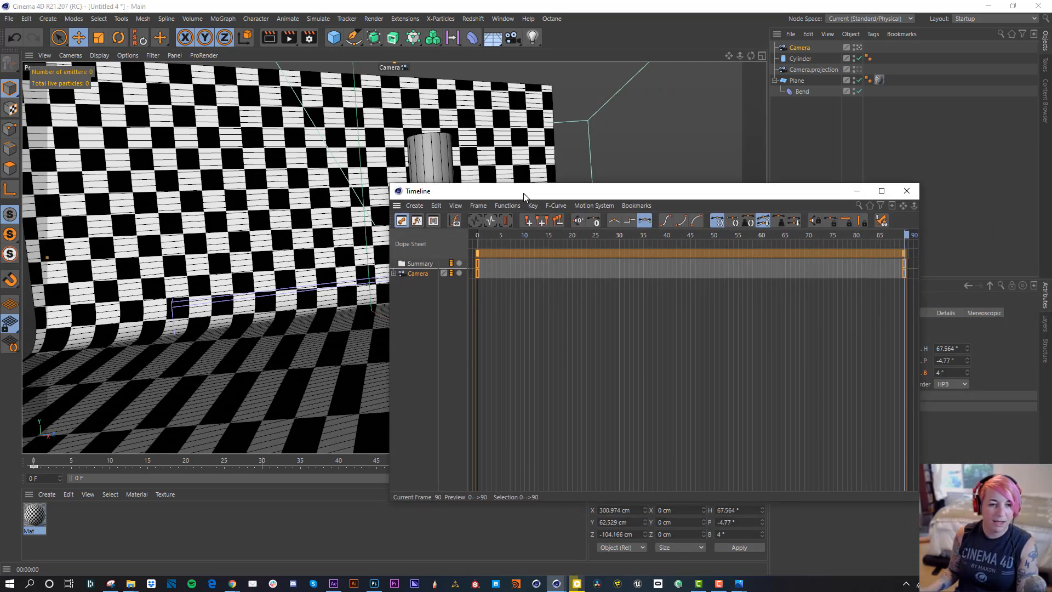
{"action": "left_click", "coordinate": [417, 221]}
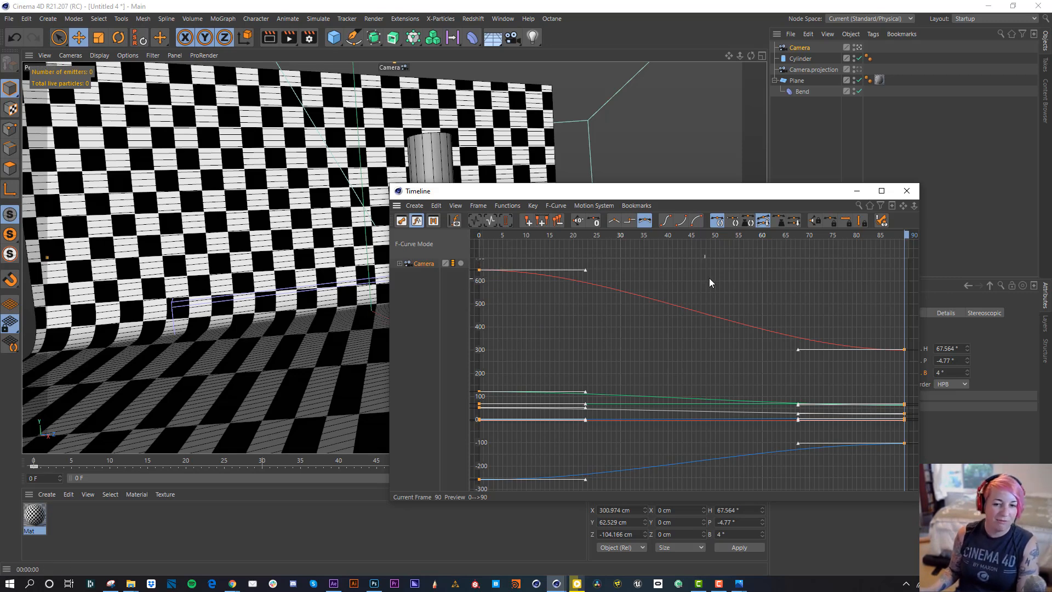
{"action": "left_click_drag", "start_coordinate": [548, 190], "coordinate": [883, 249]}
{"action": "key", "text": "F8"}
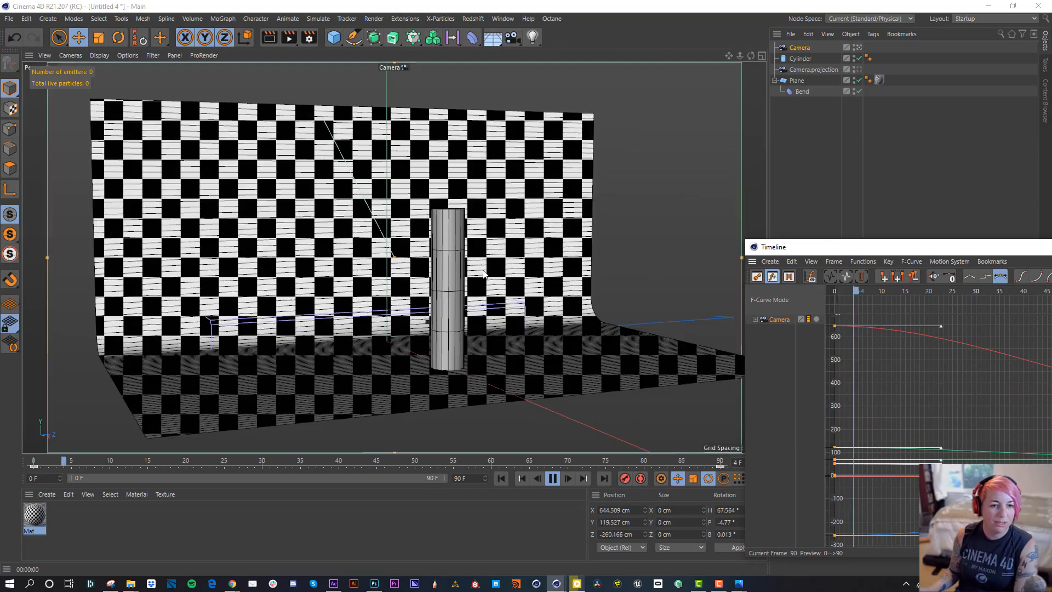
{"action": "left_click_drag", "start_coordinate": [880, 254], "coordinate": [489, 165]}
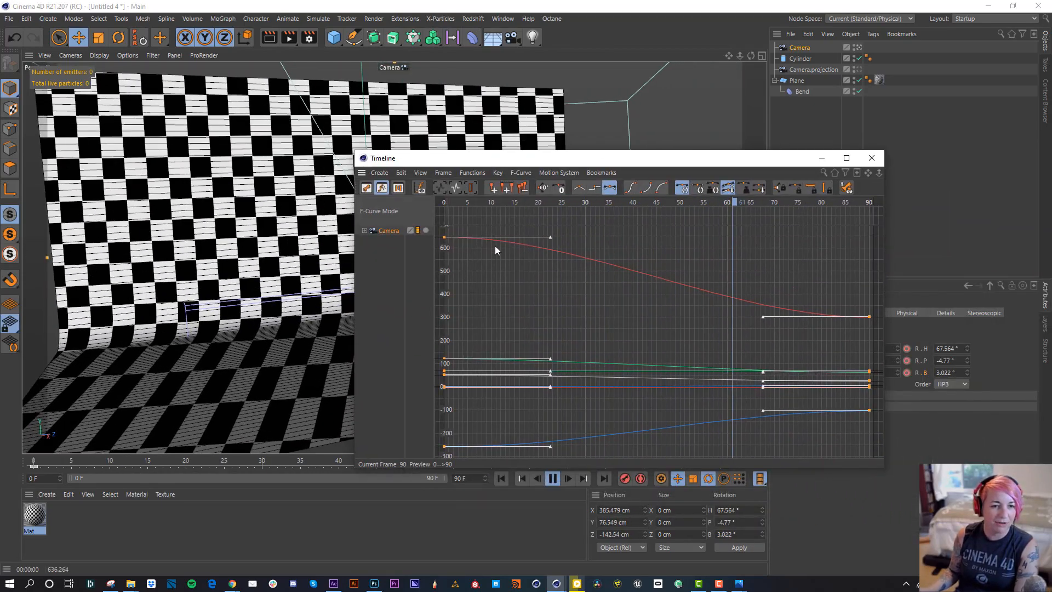
Change the interpolation of all the camera's animation keys to Linear and move the timeline window clear of the viewport.
{"action": "right_click", "coordinate": [500, 263]}
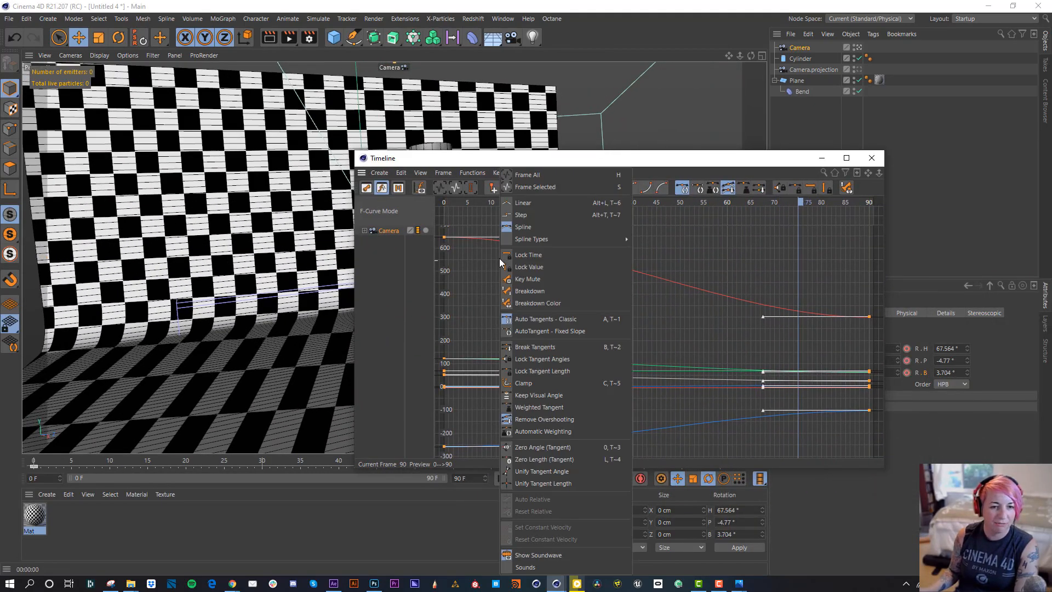
{"action": "left_click", "coordinate": [523, 203]}
{"action": "left_click_drag", "start_coordinate": [507, 166], "coordinate": [955, 183]}
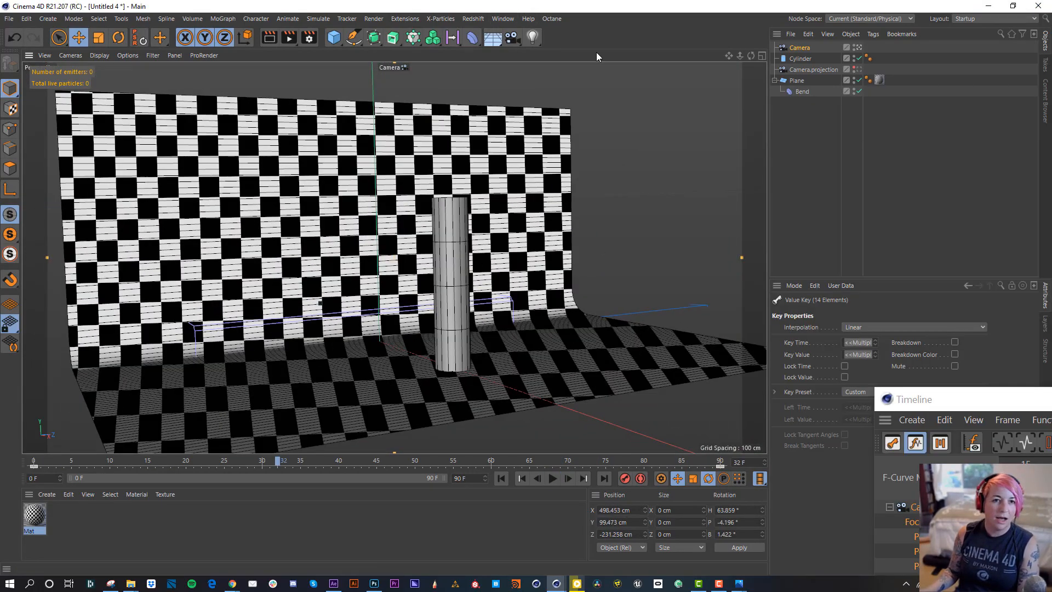
Switch to the open scene 025_HallOfMirrors_A_v06.c4d, scrub through its camera animation and preview-render frame 58.
{"action": "left_click", "coordinate": [503, 19]}
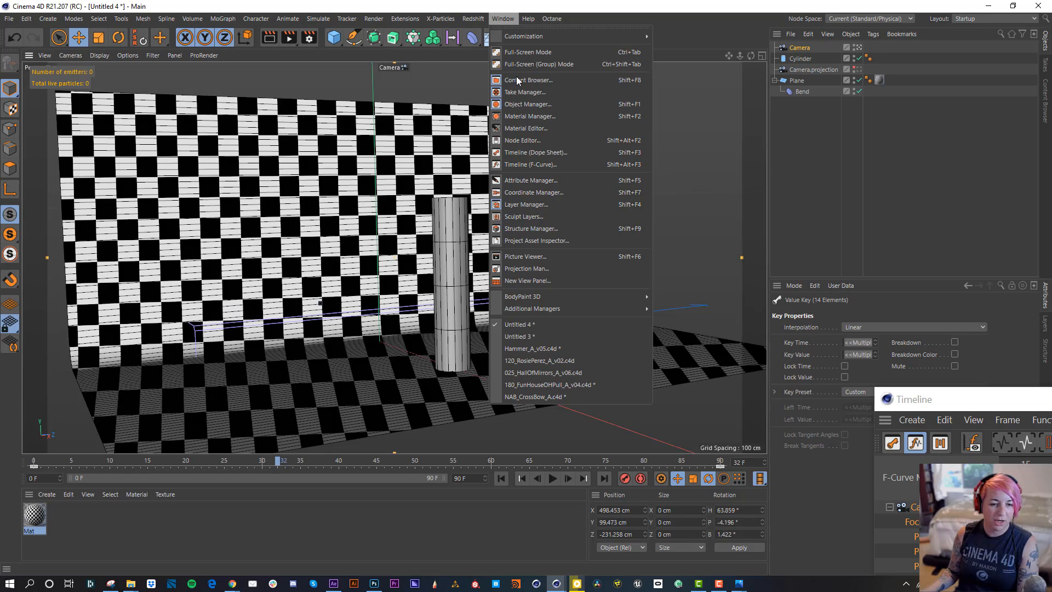
{"action": "left_click", "coordinate": [542, 372]}
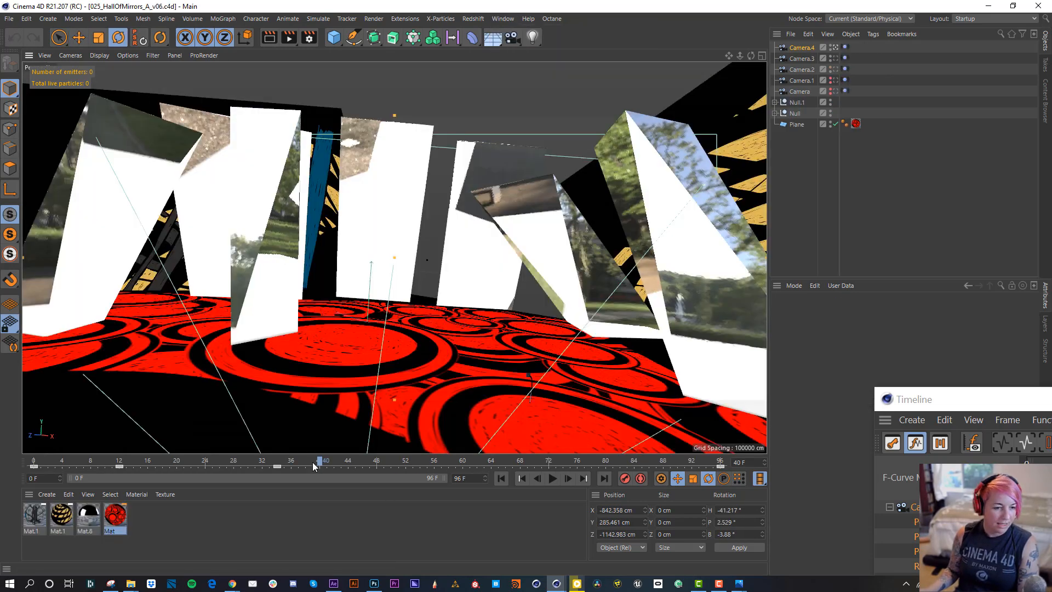
{"action": "left_click_drag", "start_coordinate": [255, 468], "coordinate": [449, 465]}
{"action": "key", "text": "ctrl+r"}
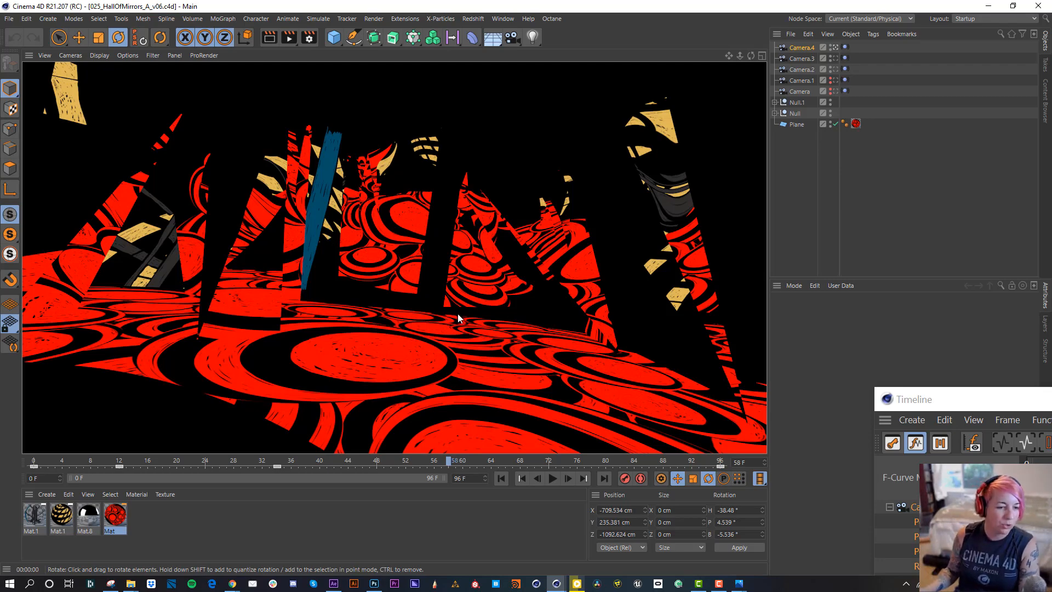
{"action": "left_click_drag", "start_coordinate": [427, 459], "coordinate": [709, 495]}
{"action": "left_click_drag", "start_coordinate": [623, 502], "coordinate": [14, 461]}
Switch to PotPlayer and review the hall-of-mirrors shot in BOP_V15_REEL_UHD_3_Vimeo.mp4, around 00:00:16 to 00:00:18.
{"action": "key", "text": "alt+Tab"}
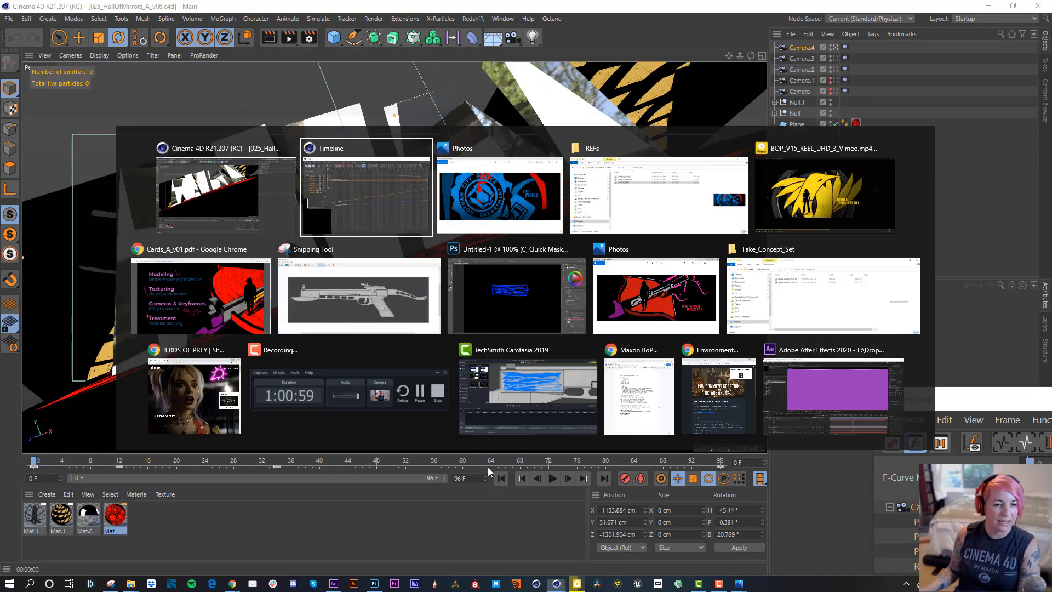
{"action": "left_click", "coordinate": [818, 203]}
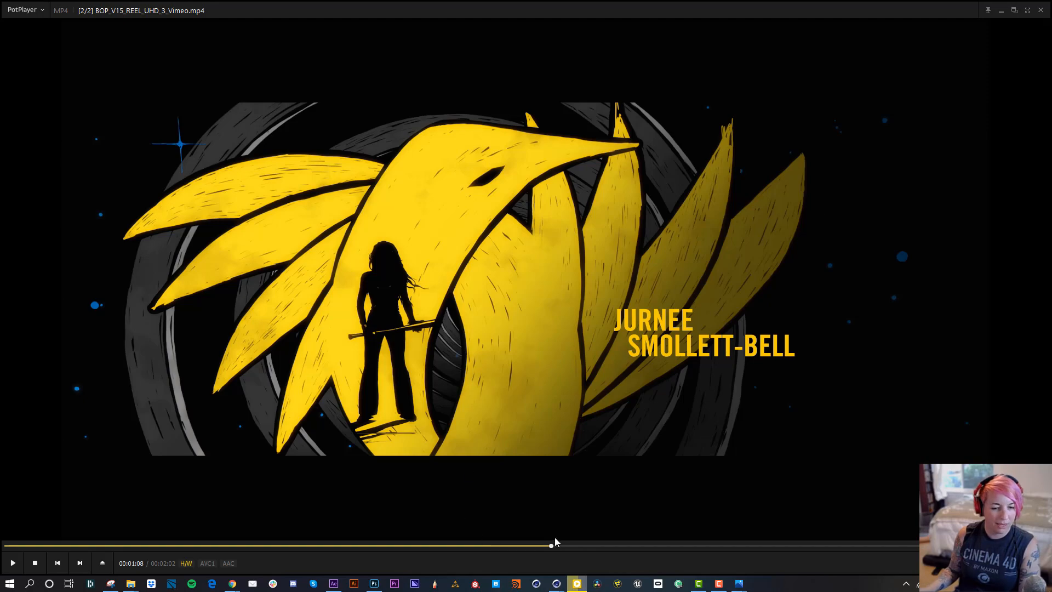
{"action": "left_click_drag", "start_coordinate": [555, 542], "coordinate": [136, 544]}
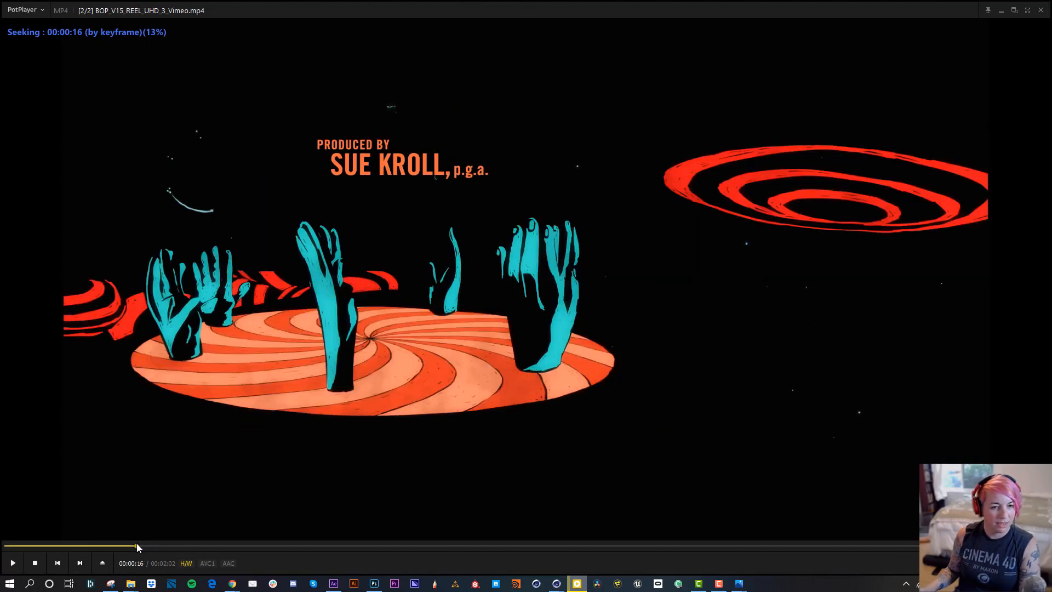
{"action": "key", "text": "space"}
{"action": "key", "text": "space"}
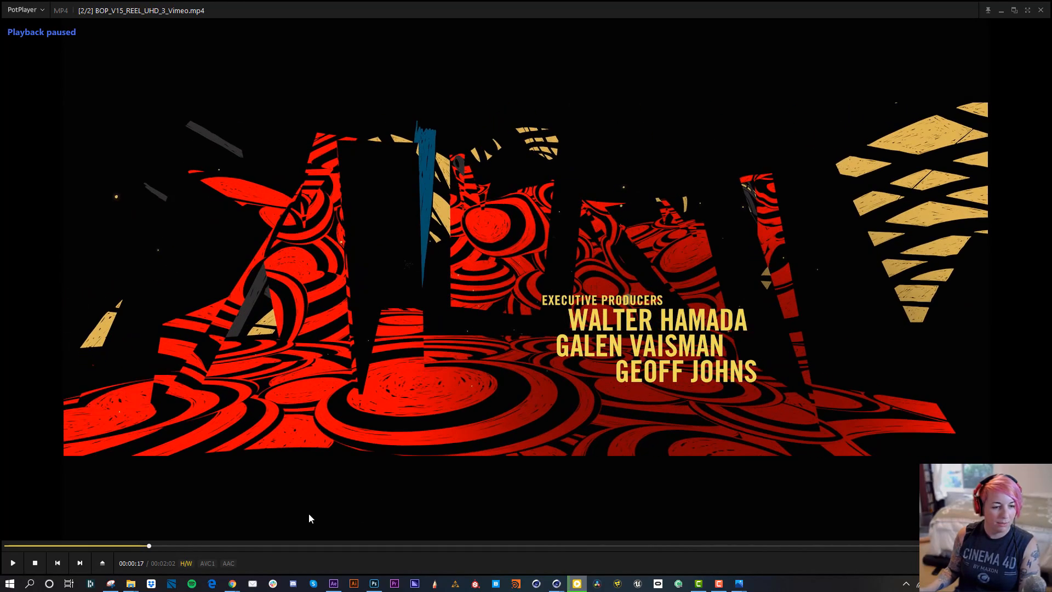
{"action": "left_click", "coordinate": [123, 546]}
{"action": "key", "text": "space"}
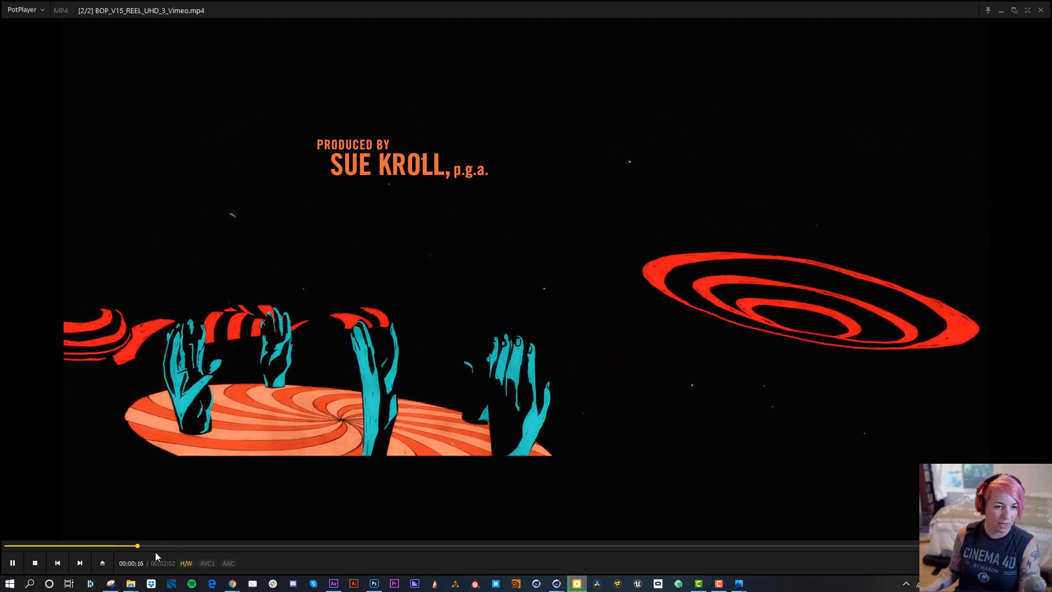
{"action": "key", "text": "space"}
{"action": "left_click_drag", "start_coordinate": [149, 547], "coordinate": [142, 549]}
{"action": "key", "text": "space"}
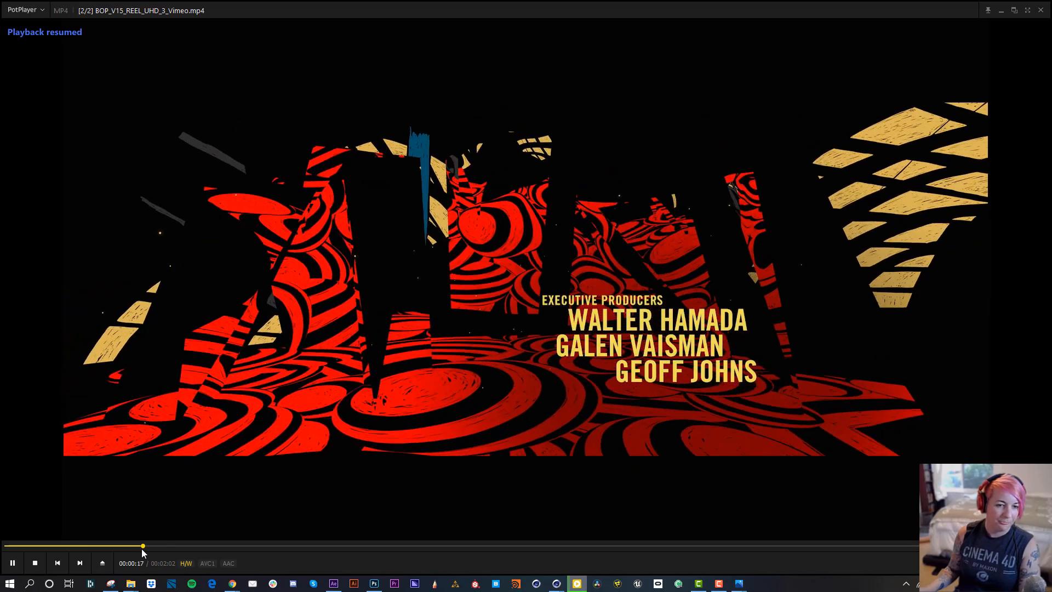
{"action": "key", "text": "space"}
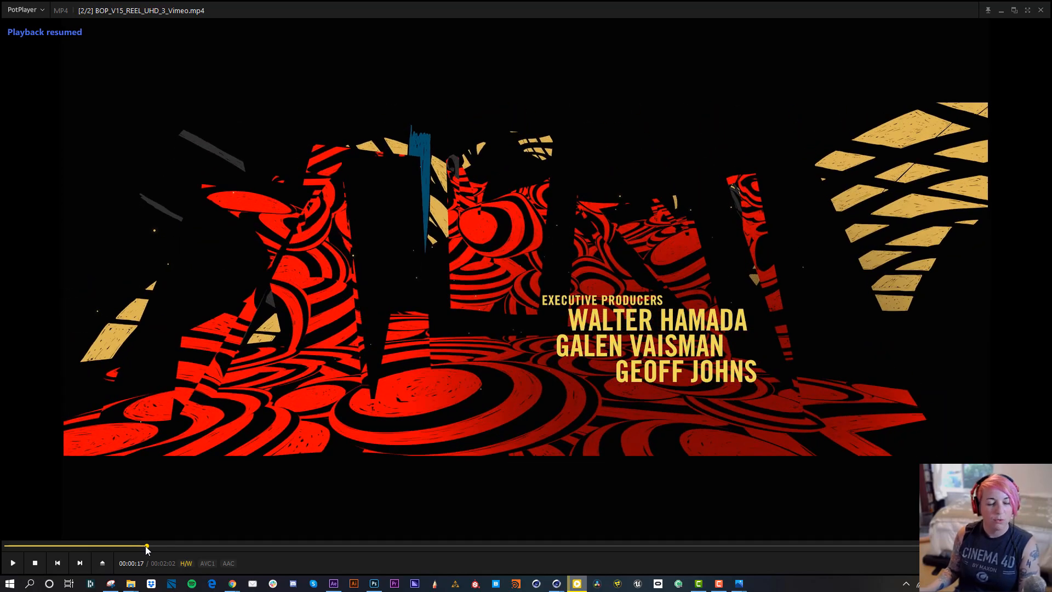
{"action": "key", "text": "space"}
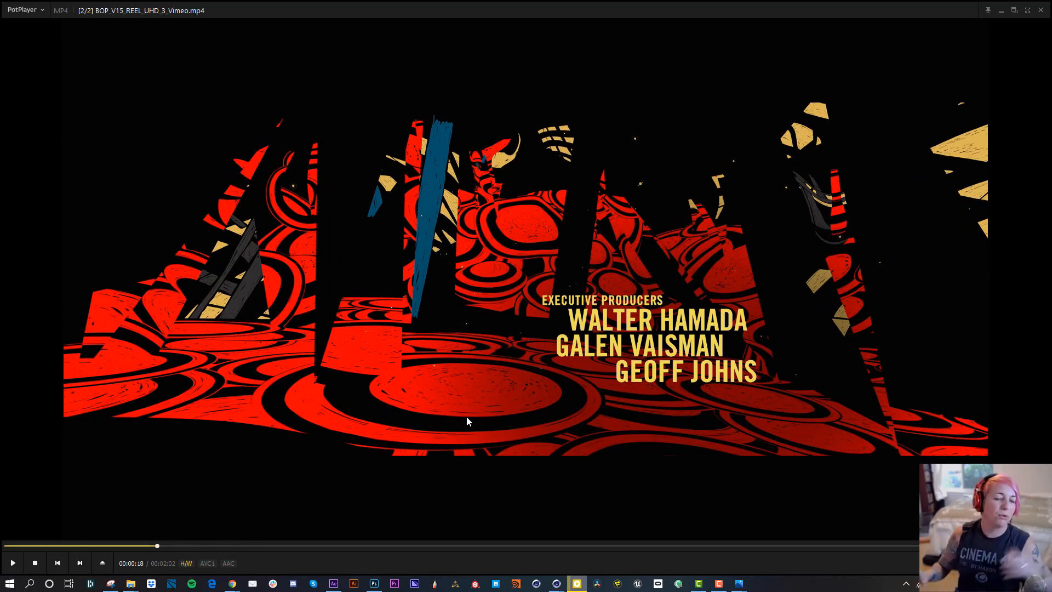
Switch to Chrome and review the topic list in Cards_A_v01.pdf.
{"action": "key", "text": "alt+Tab"}
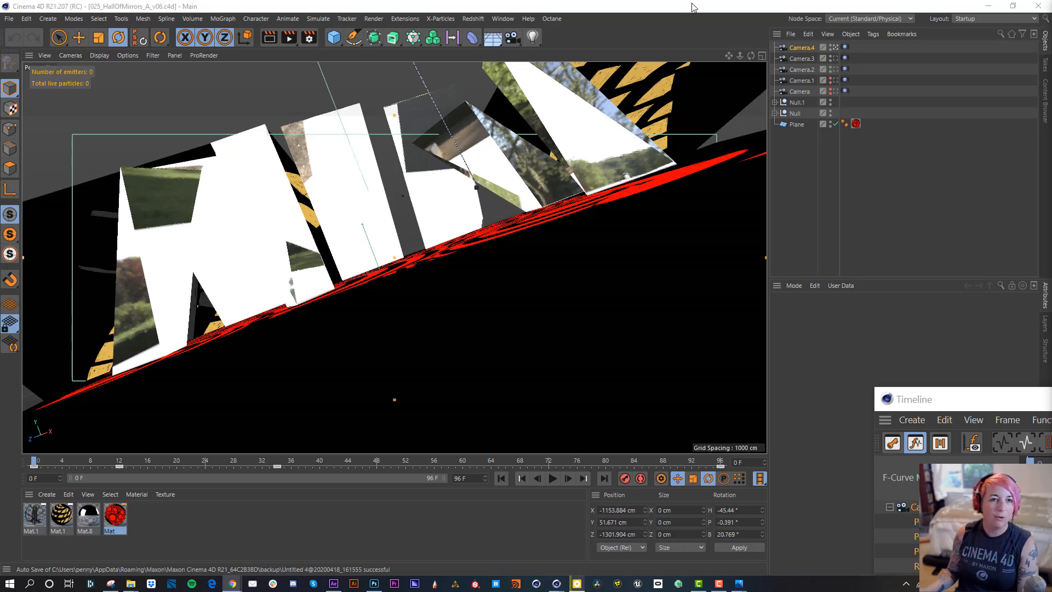
{"action": "key", "text": "alt+Tab"}
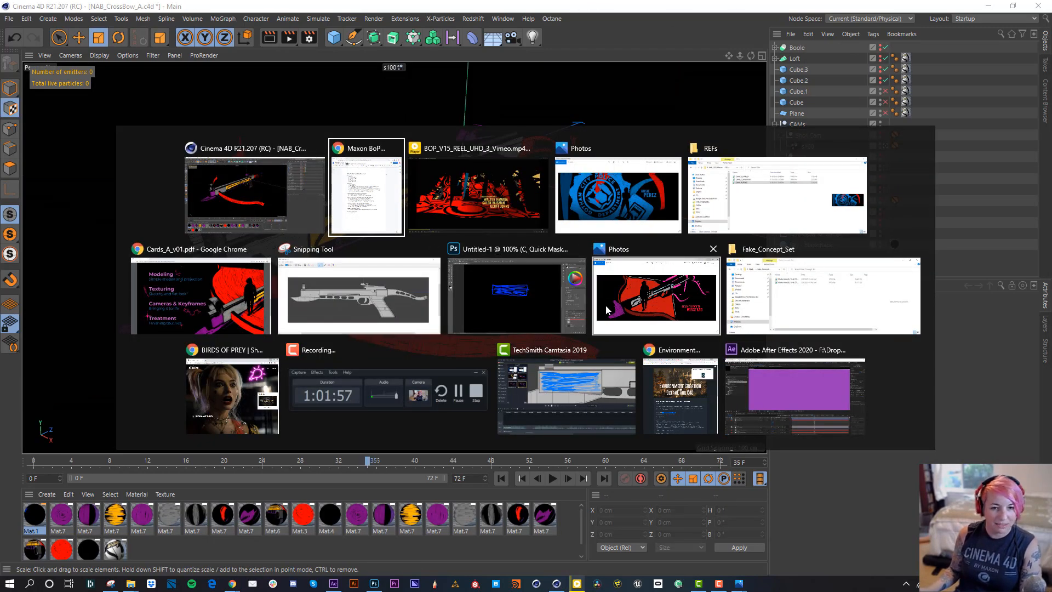
{"action": "left_click", "coordinate": [221, 297]}
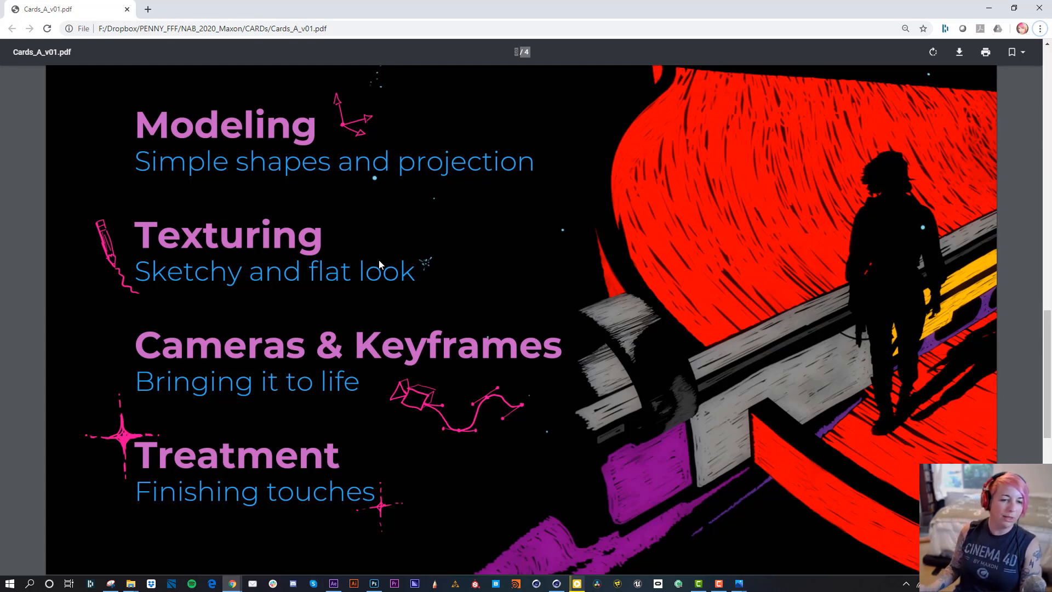
Switch to After Effects, where the project 060_BlueHair_B_v03.aep is open.
{"action": "key", "text": "alt+Tab"}
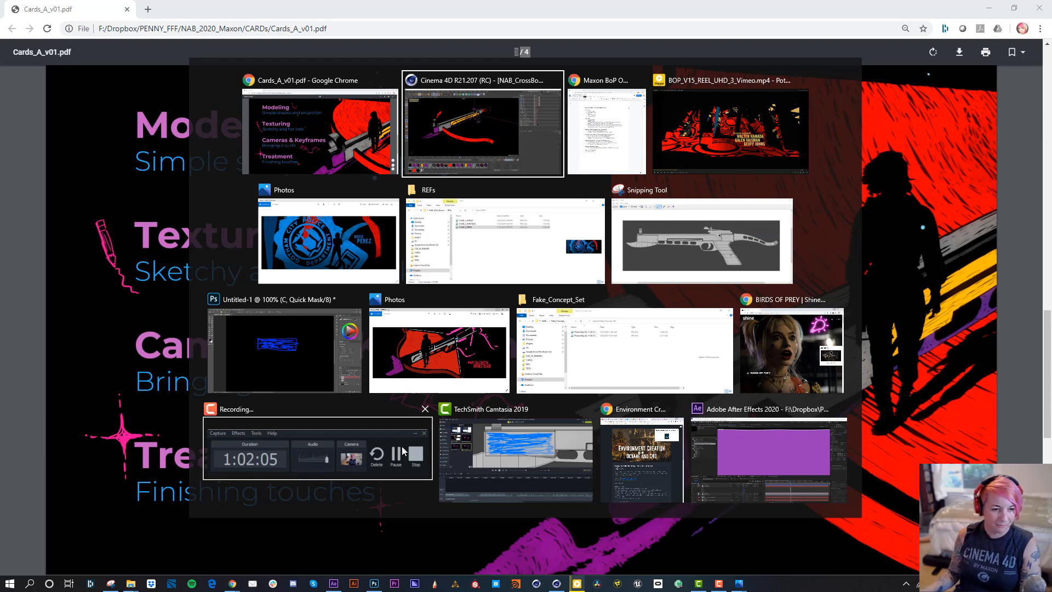
{"action": "left_click", "coordinate": [768, 459]}
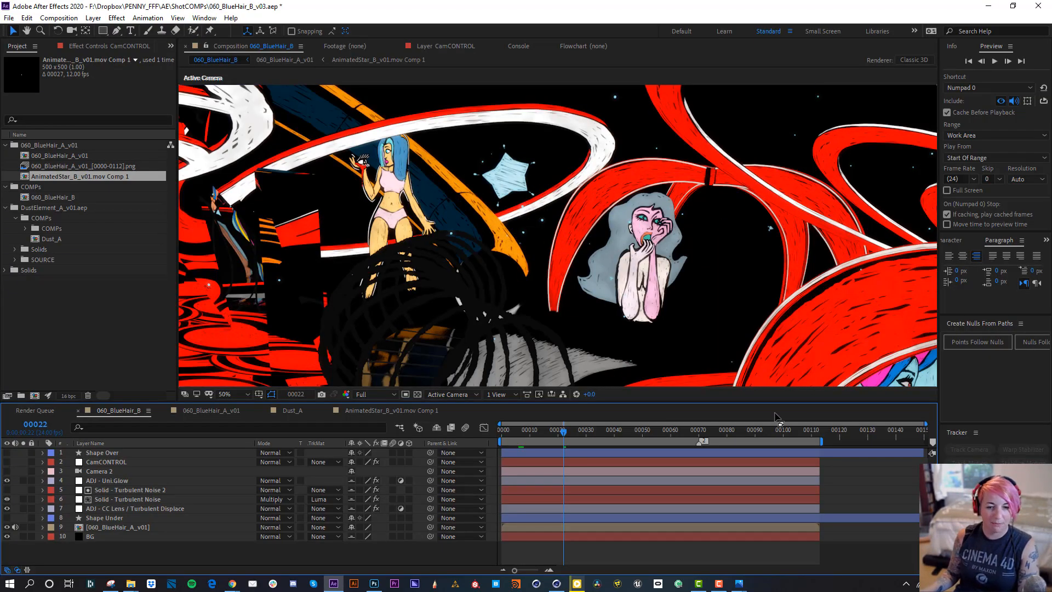
Enlarge the composition view, switch to PotPlayer and review the blue-haired woman shot in BOP_V15_REEL_UHD_3_Vimeo.mp4, around 00:00:42 to 00:00:47.
{"action": "left_click_drag", "start_coordinate": [751, 403], "coordinate": [751, 422]}
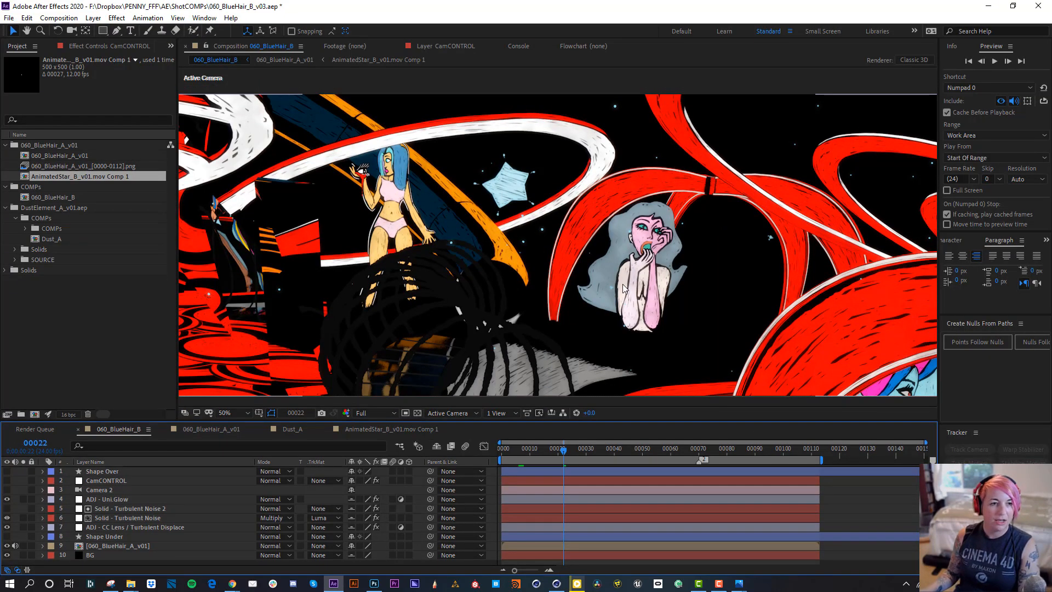
{"action": "key", "text": "alt+Tab"}
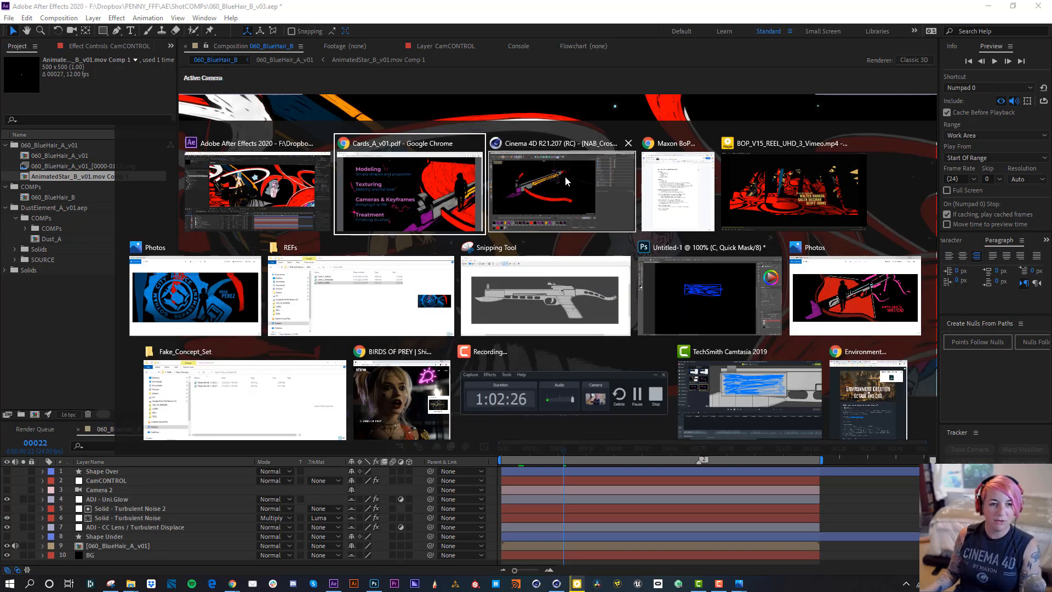
{"action": "left_click_drag", "start_coordinate": [382, 546], "coordinate": [370, 556]}
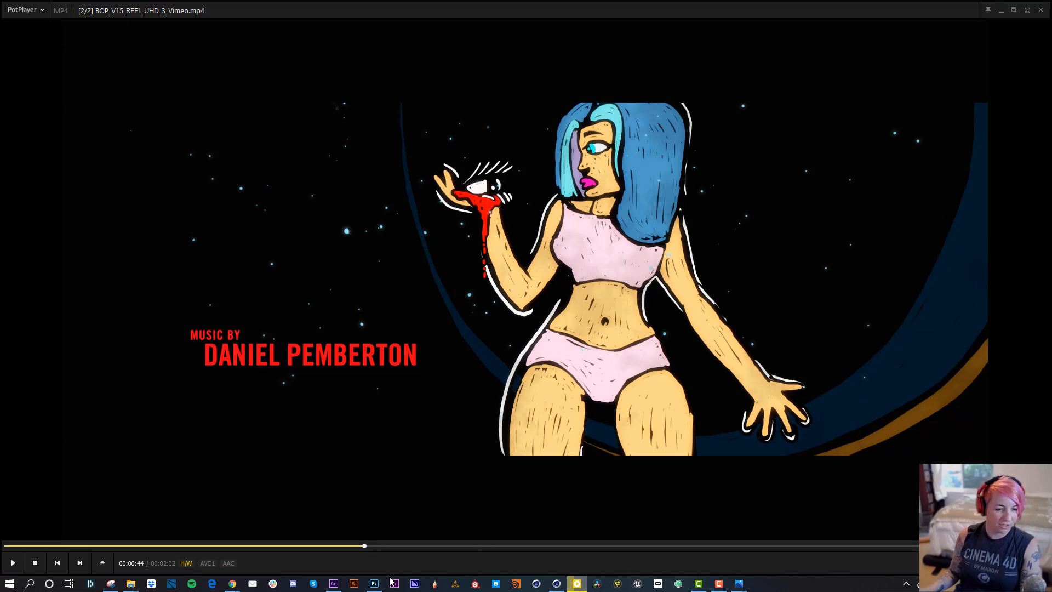
{"action": "key", "text": "space"}
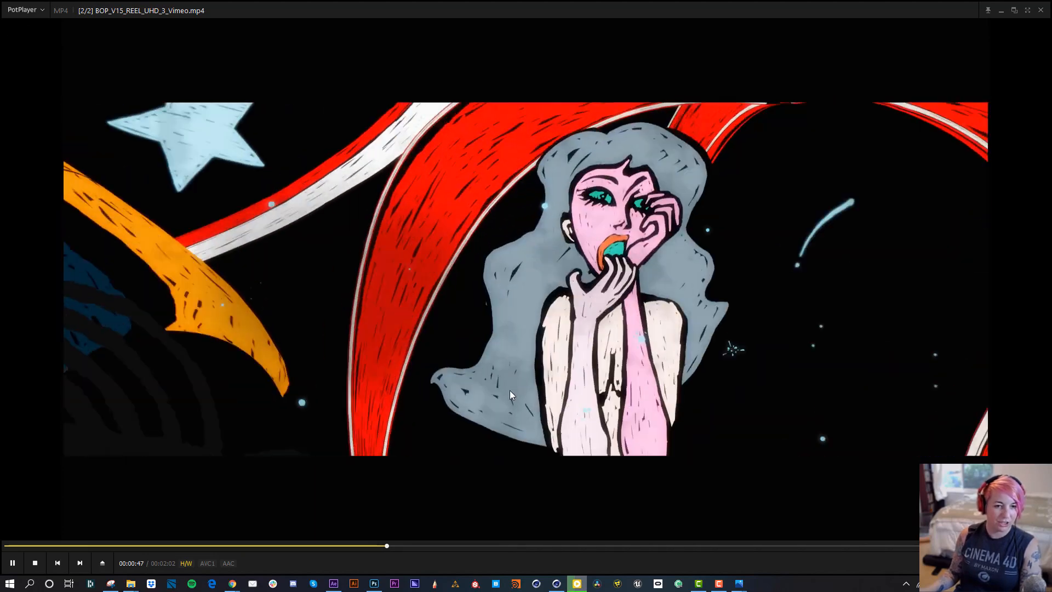
{"action": "key", "text": "space"}
{"action": "left_click_drag", "start_coordinate": [365, 546], "coordinate": [364, 545]}
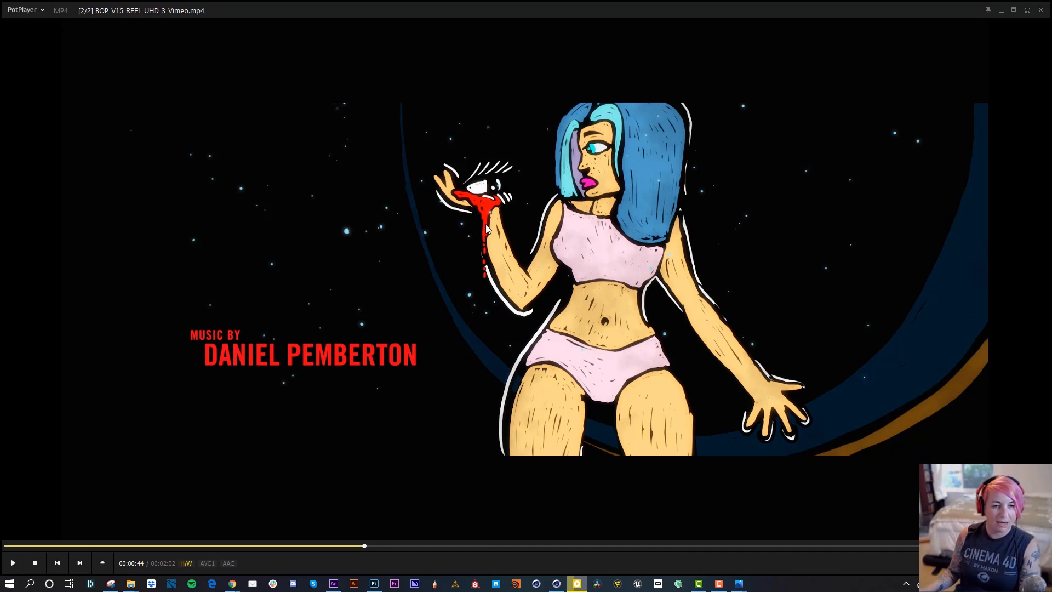
{"action": "left_click", "coordinate": [353, 546]}
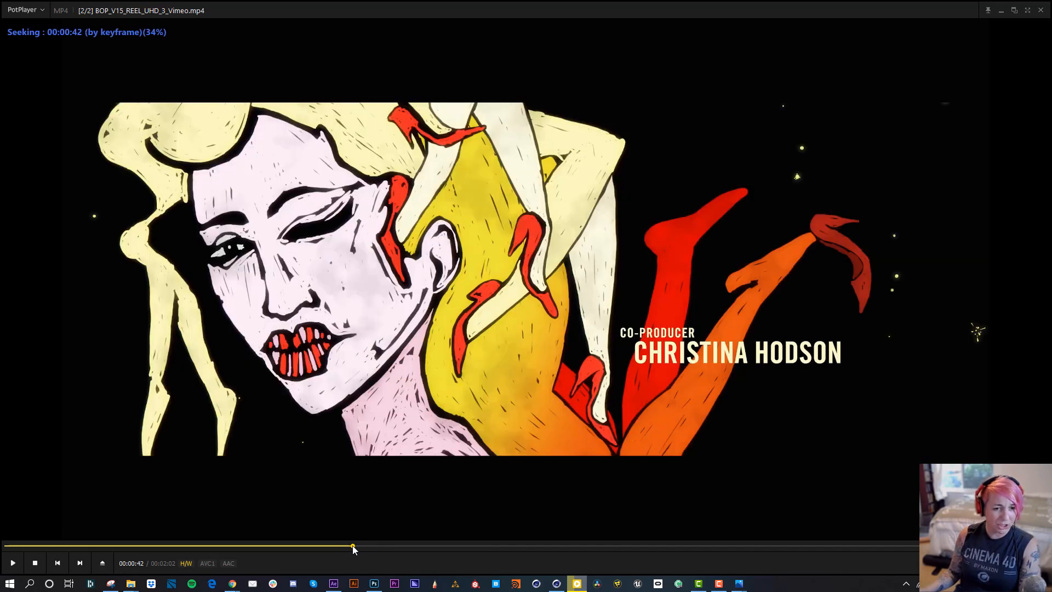
{"action": "key", "text": "space"}
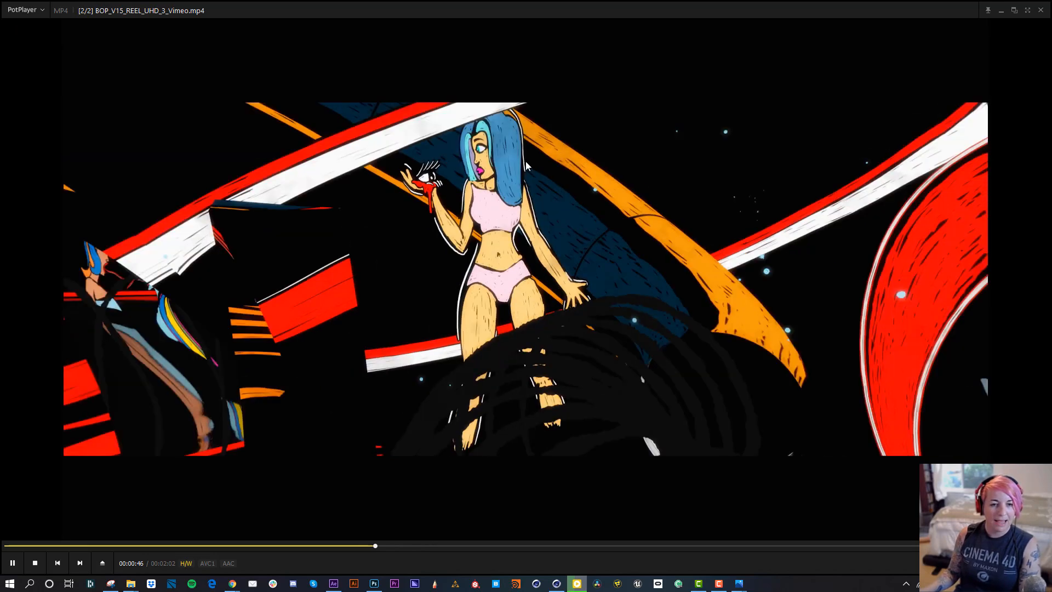
{"action": "key", "text": "space"}
{"action": "left_click", "coordinate": [366, 546]}
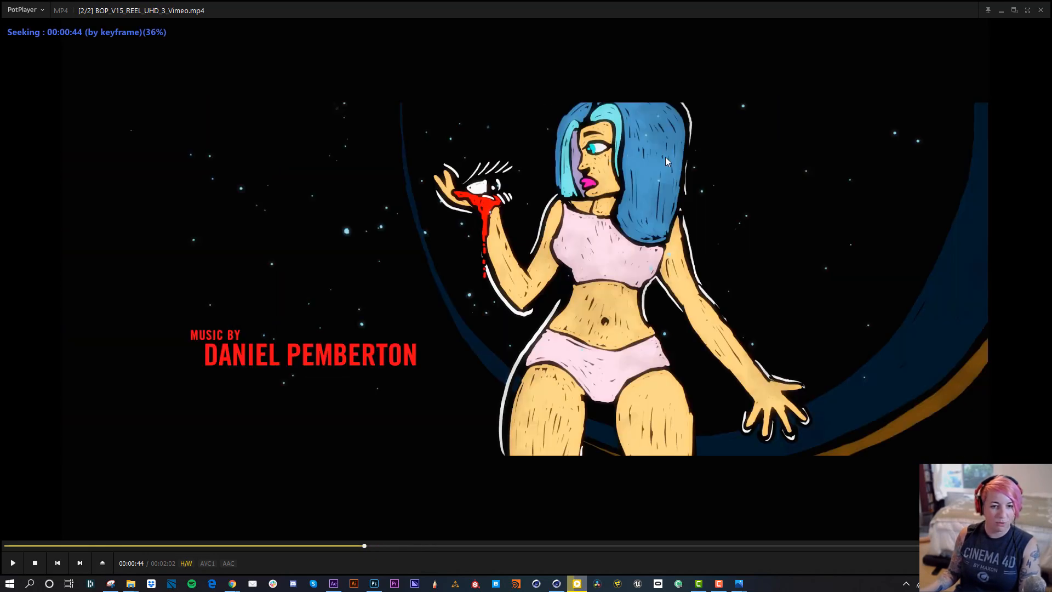
Replay the fast camera move from the blue-haired woman toward the grey-haired woman, between 00:00:45 and 00:00:47.
{"action": "left_click_drag", "start_coordinate": [357, 547], "coordinate": [392, 555]}
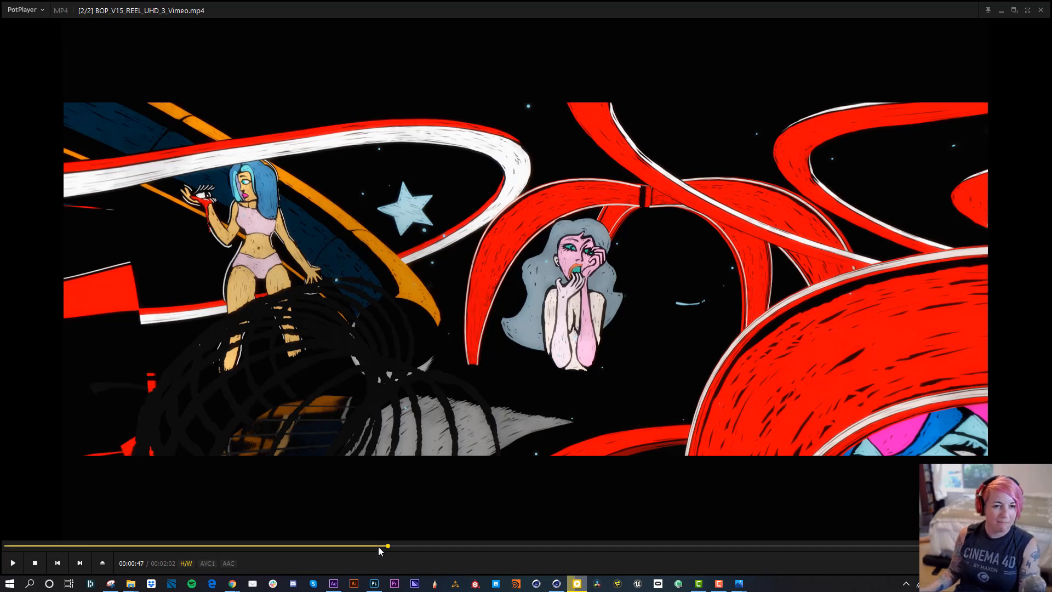
{"action": "left_click", "coordinate": [377, 546]}
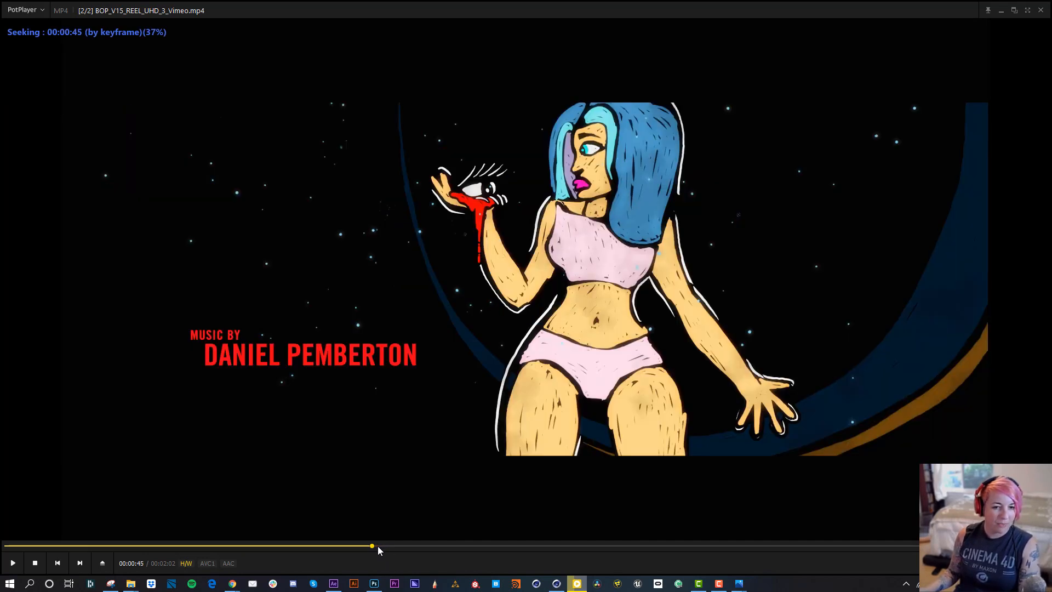
{"action": "key", "text": "space"}
{"action": "key", "text": "space"}
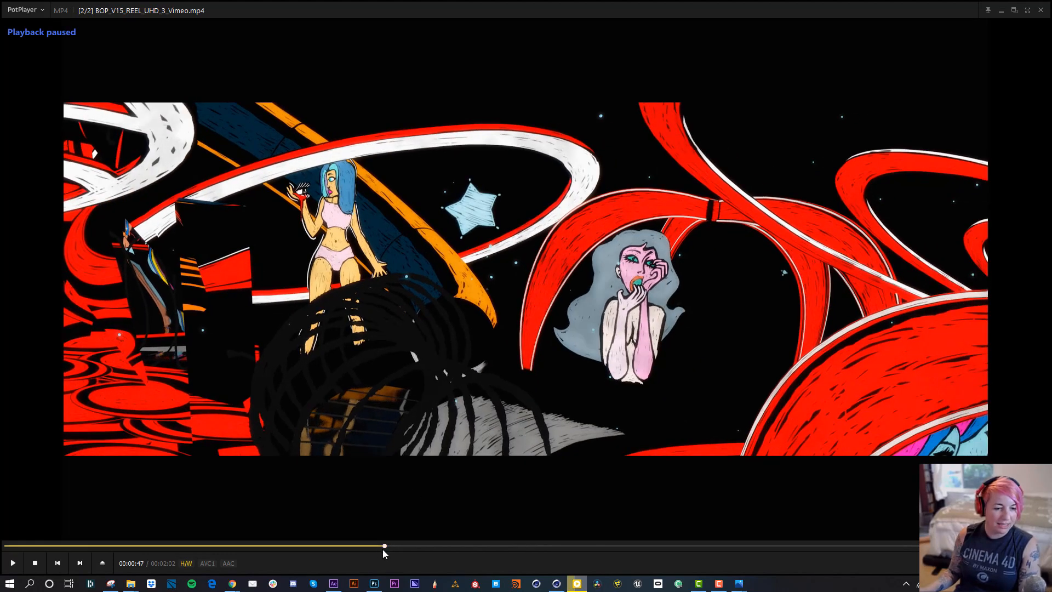
{"action": "left_click", "coordinate": [374, 548]}
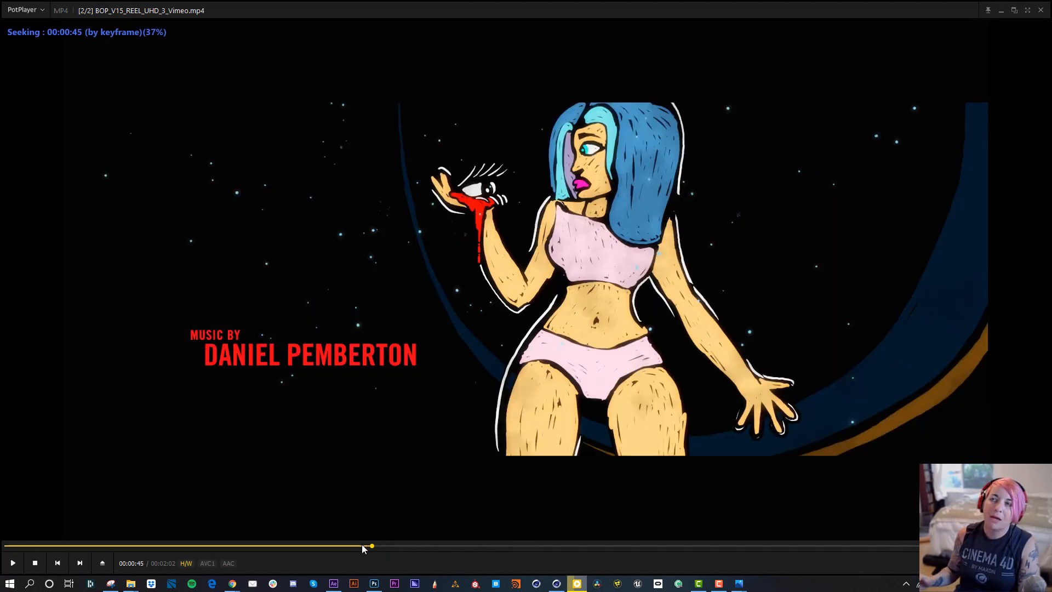
{"action": "left_click", "coordinate": [362, 546]}
{"action": "key", "text": "space"}
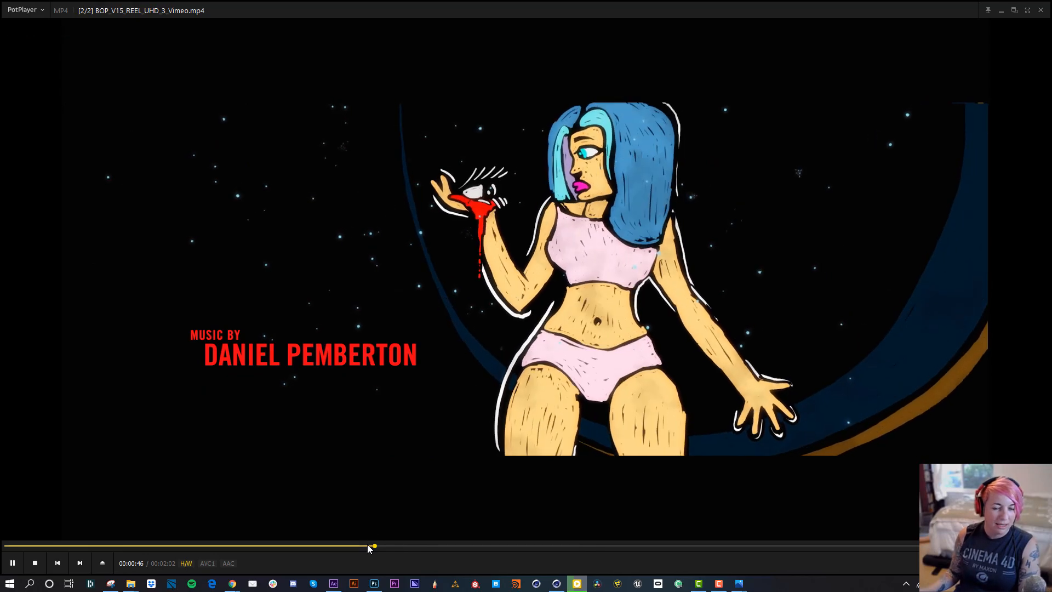
{"action": "key", "text": "space"}
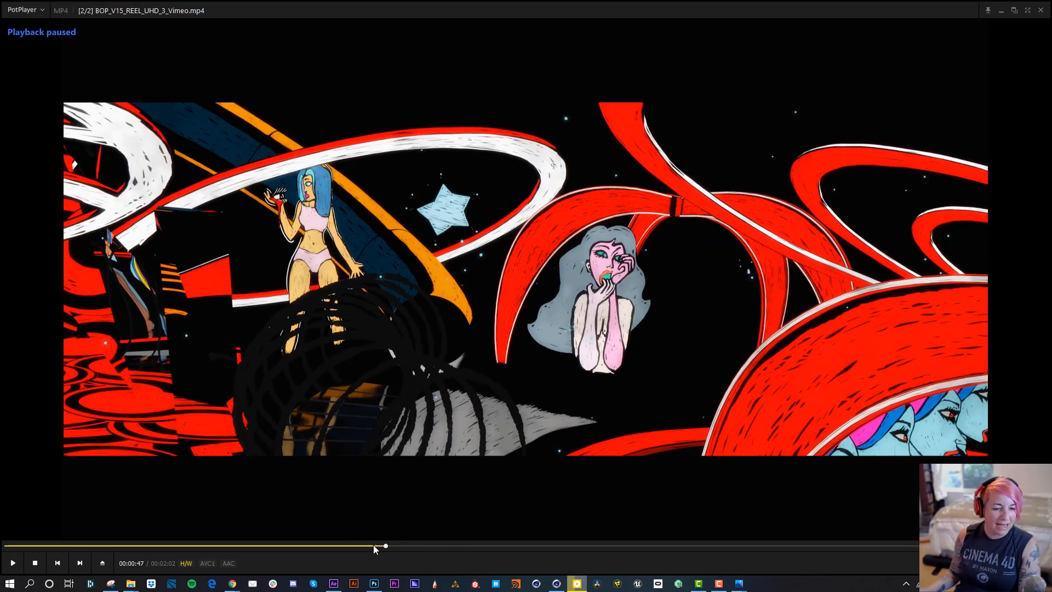
{"action": "left_click", "coordinate": [376, 546]}
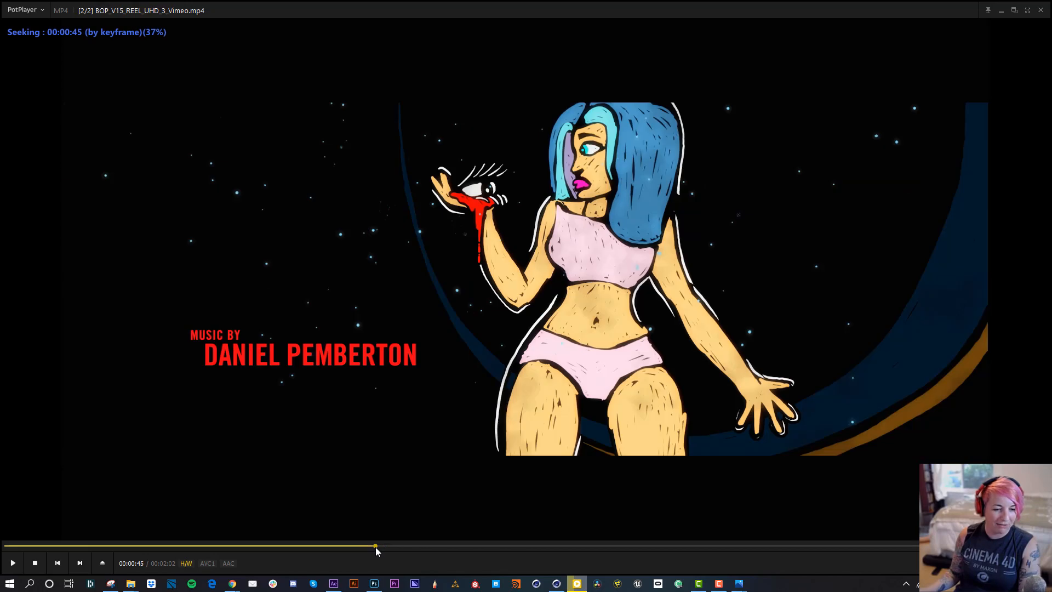
{"action": "key", "text": "space"}
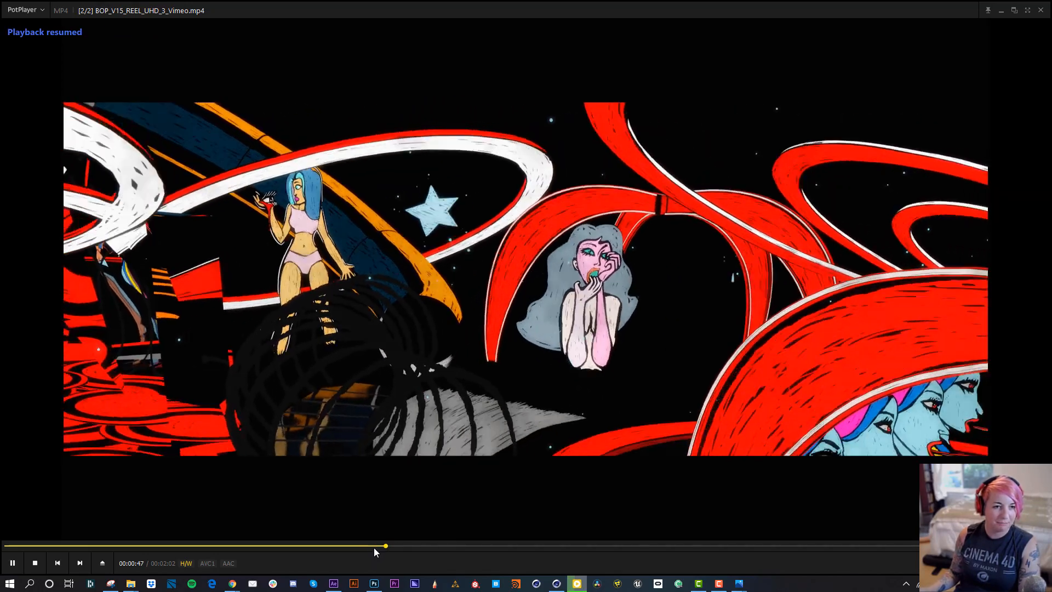
{"action": "key", "text": "space"}
{"action": "left_click_drag", "start_coordinate": [383, 546], "coordinate": [378, 546]}
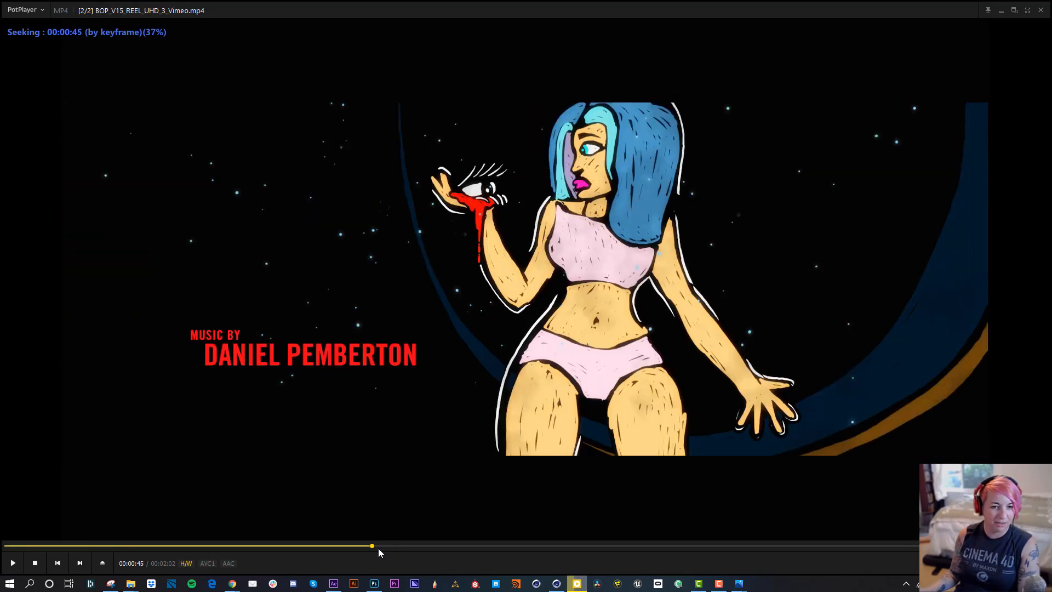
Play the shot through to the grey-haired woman's music supervisors card around 00:00:49, and return to the start of the camera move.
{"action": "key", "text": "space"}
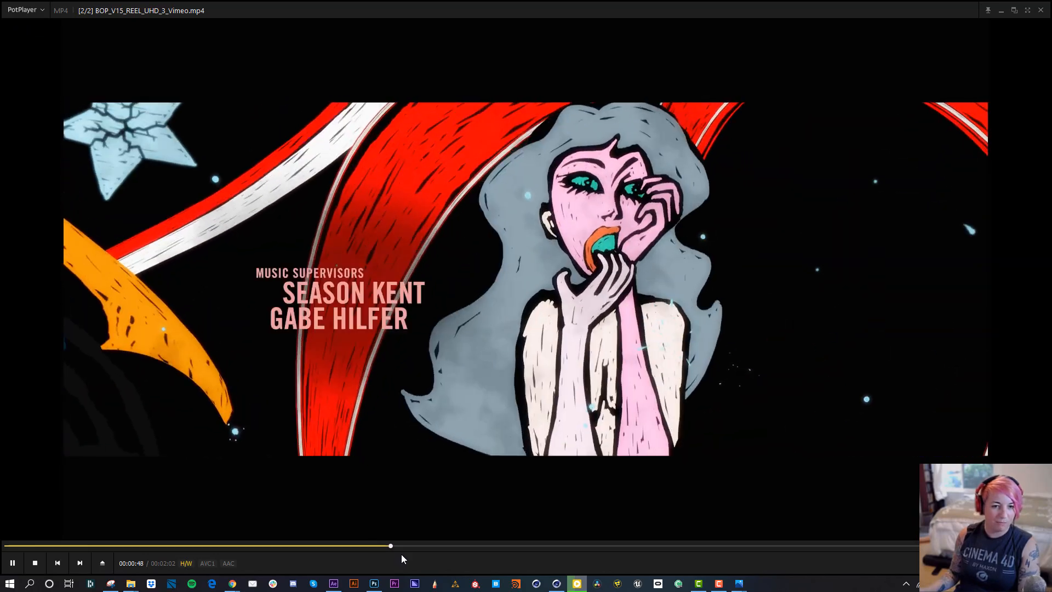
{"action": "key", "text": "space"}
{"action": "left_click_drag", "start_coordinate": [390, 545], "coordinate": [377, 545]}
{"action": "key", "text": "space"}
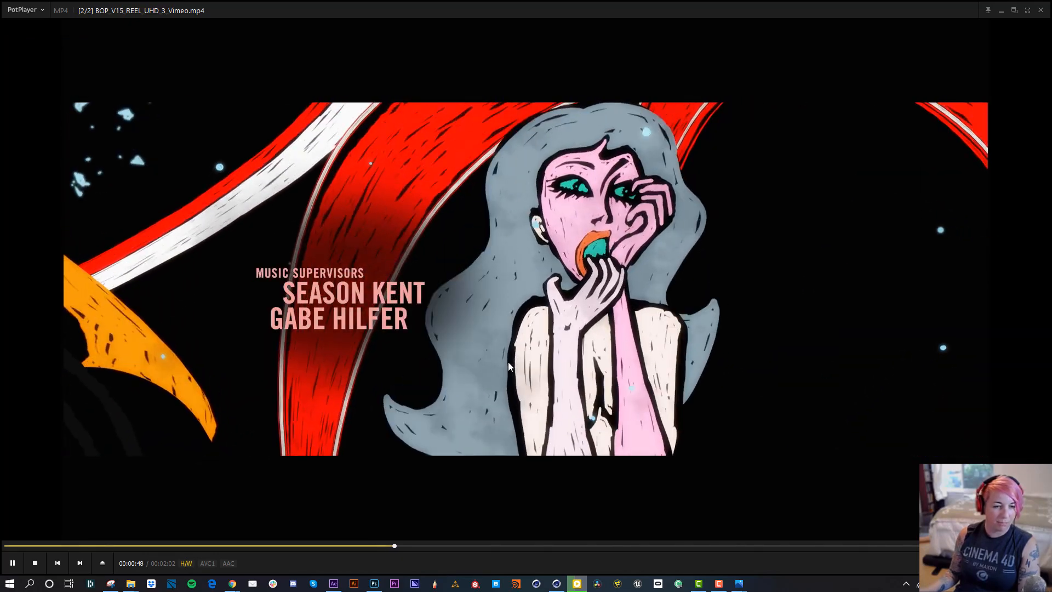
{"action": "key", "text": "space"}
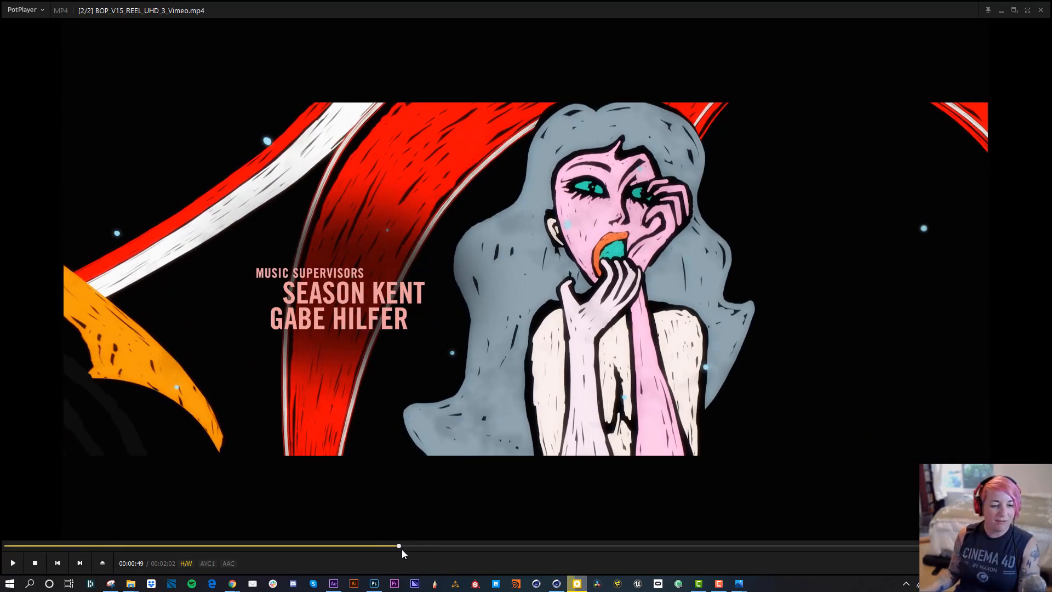
{"action": "left_click", "coordinate": [397, 545]}
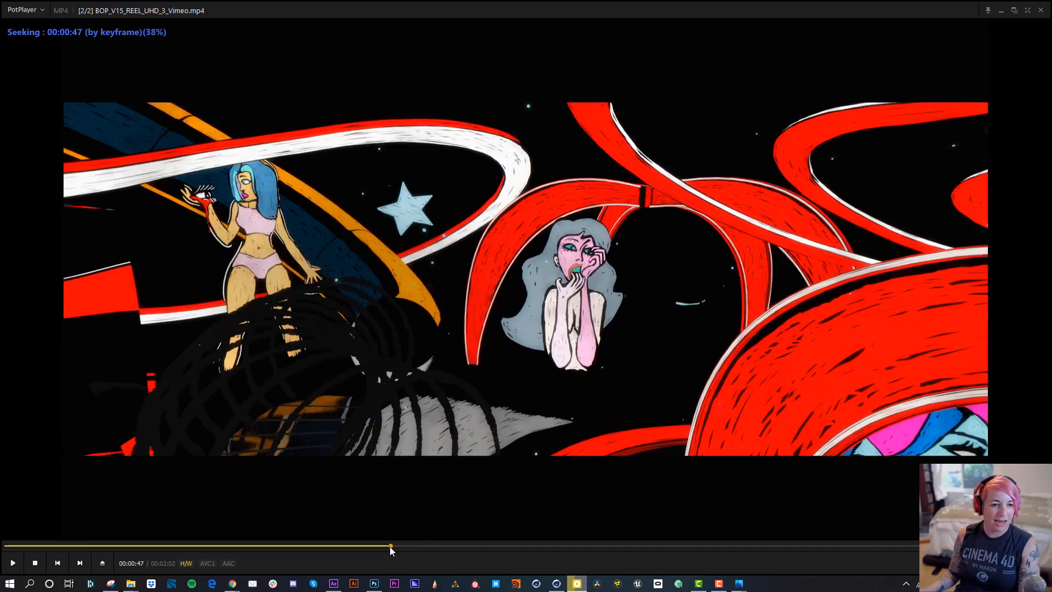
{"action": "left_click_drag", "start_coordinate": [389, 547], "coordinate": [380, 547]}
Switch to After Effects, solo the [060_BlueHair_A_v01] layer, zoom the composition out to 25% and preview the untreated shot from frame 0.
{"action": "key", "text": "alt+Tab"}
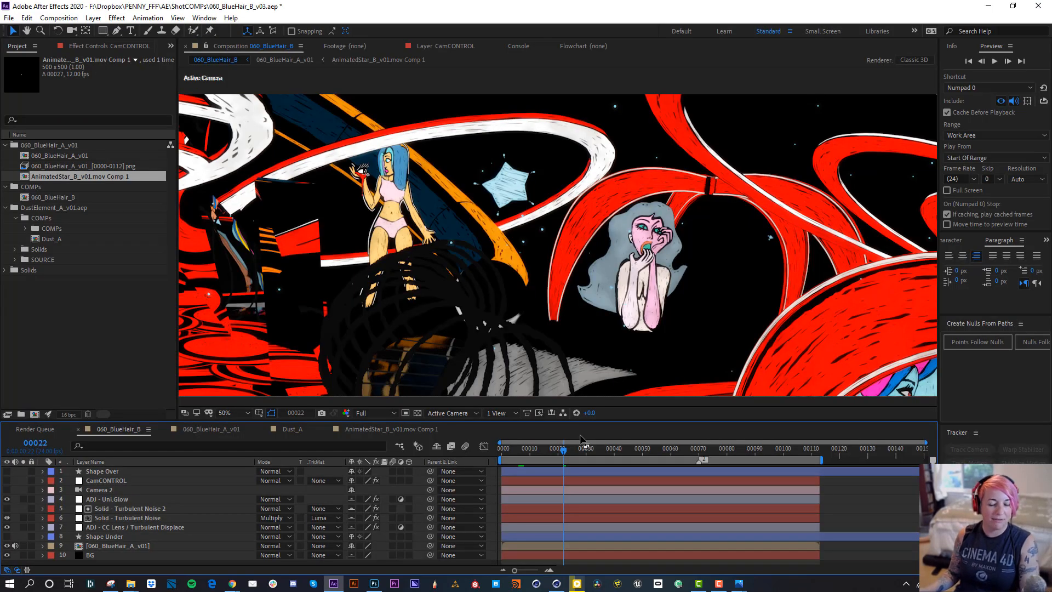
{"action": "left_click_drag", "start_coordinate": [535, 454], "coordinate": [495, 451]}
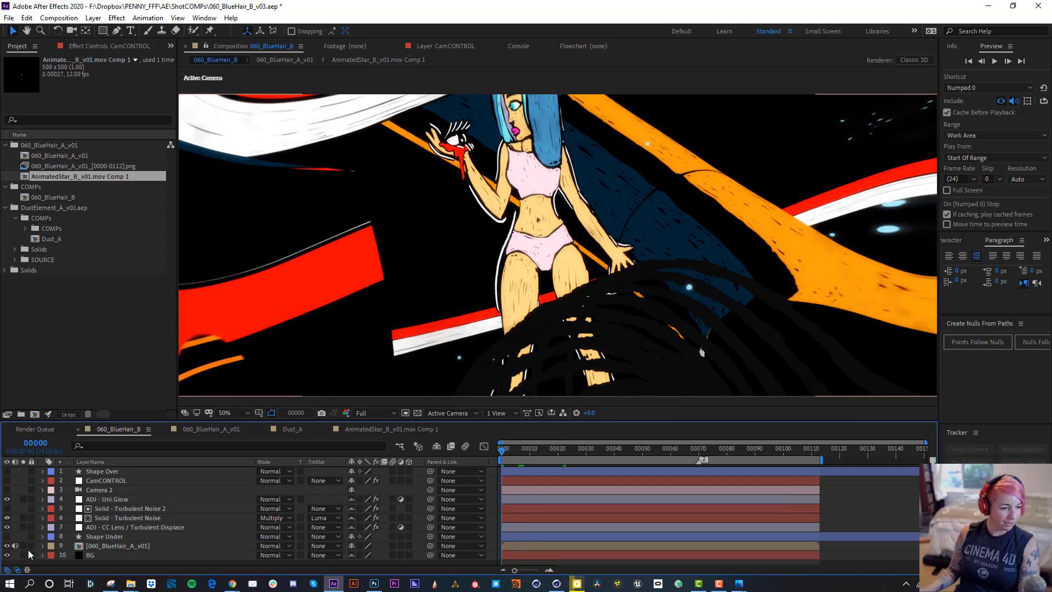
{"action": "left_click", "coordinate": [23, 546]}
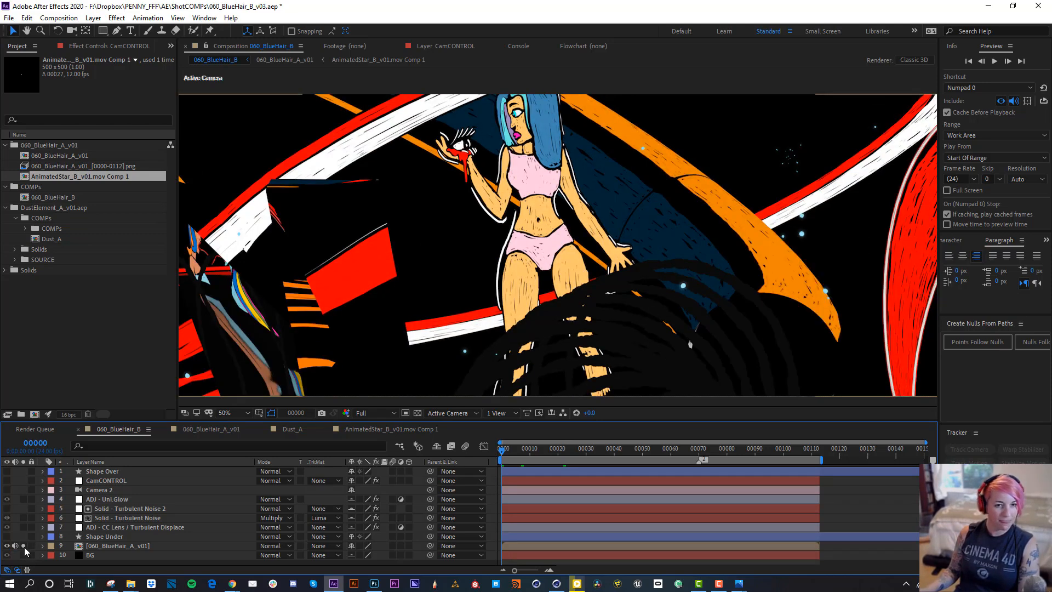
{"action": "key", "text": "comma"}
{"action": "key", "text": "comma"}
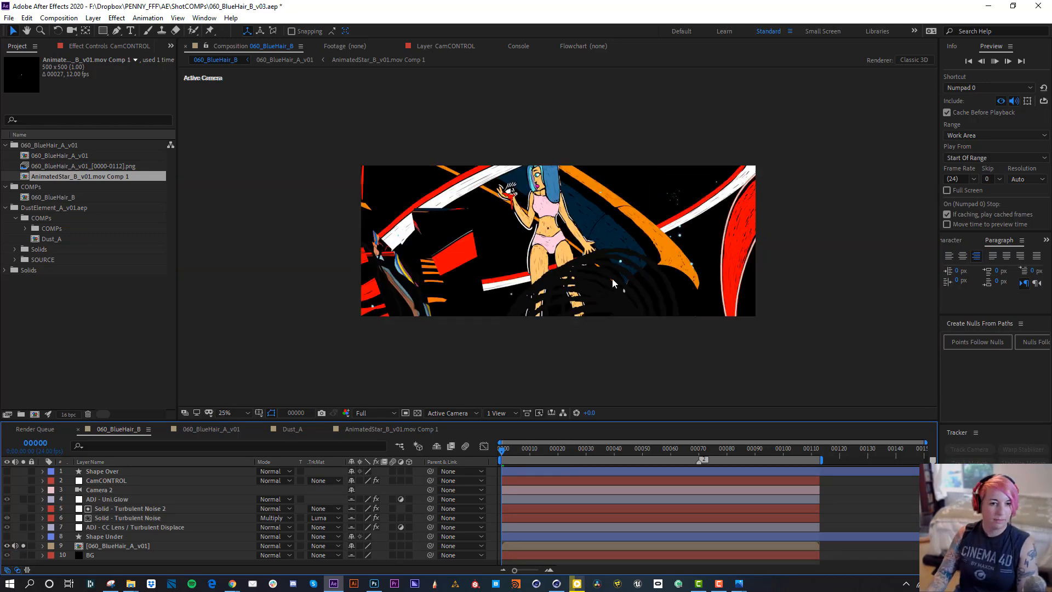
{"action": "key", "text": "space"}
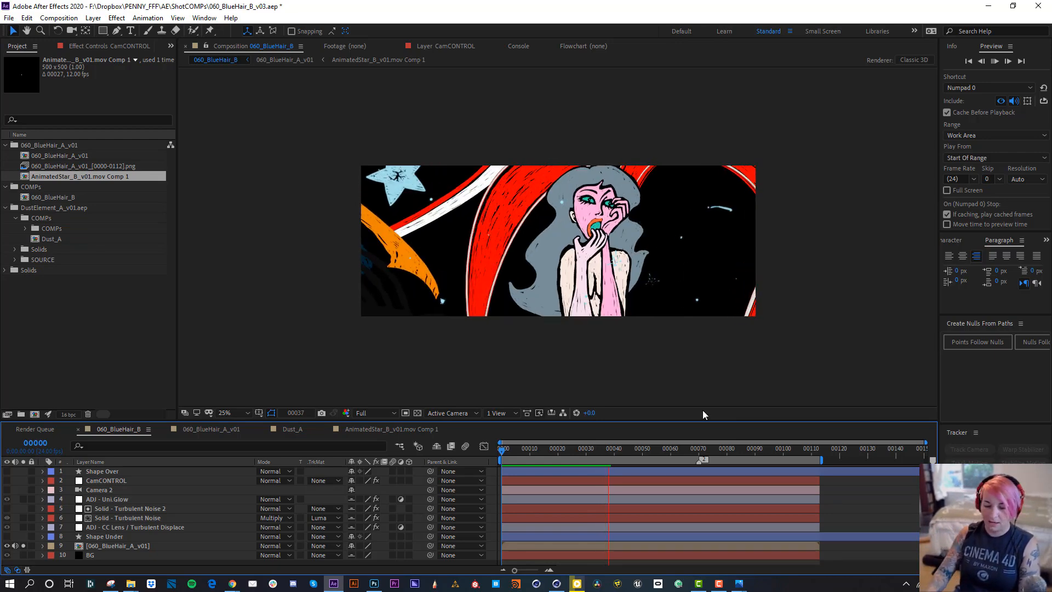
{"action": "key", "text": "KP_0"}
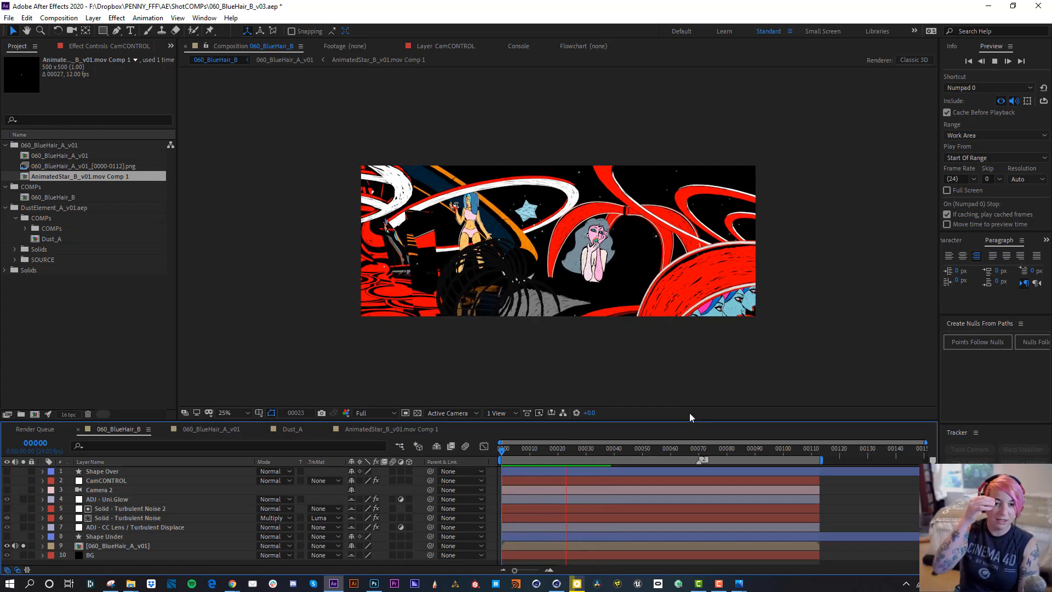
{"action": "key", "text": "space"}
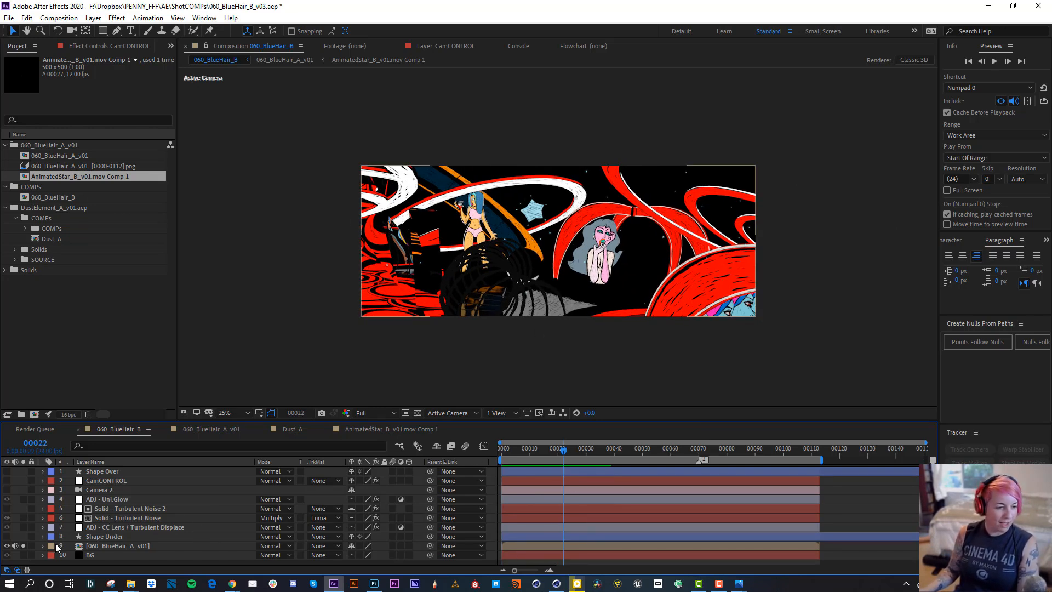
Reveal the effects of the ADJ - CC Lens / Turbulent Displace layer near frame 34 and turn off Turbulent Displace.
{"action": "left_click", "coordinate": [23, 555]}
{"action": "left_click_drag", "start_coordinate": [563, 449], "coordinate": [598, 455]}
{"action": "left_click", "coordinate": [124, 529]}
{"action": "key", "text": "e"}
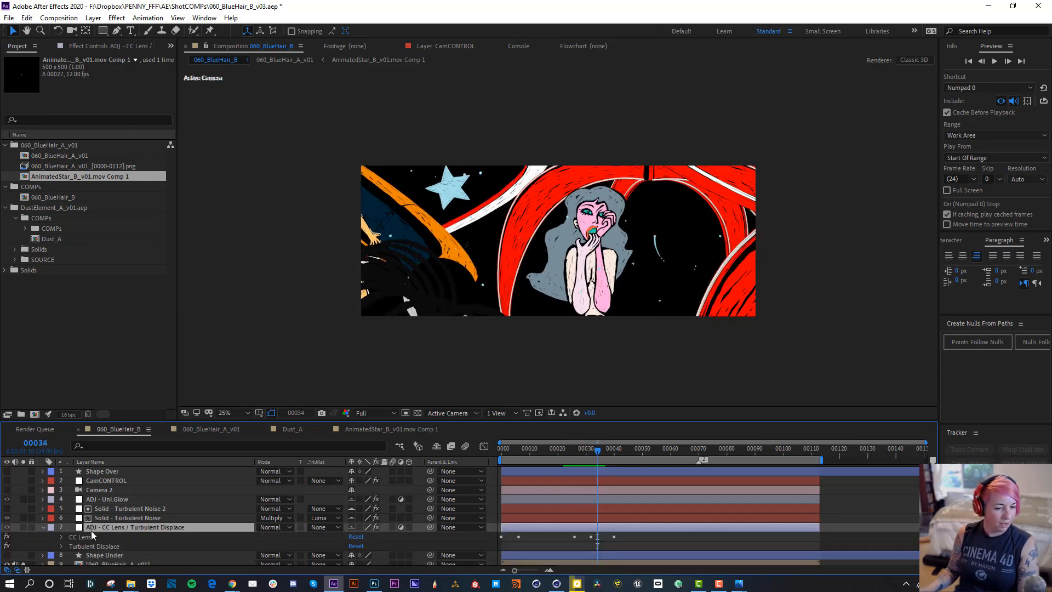
{"action": "left_click", "coordinate": [6, 546]}
Toggle CC Lens on and off at frame 32 to compare its distortion, and scrub back to frame 10 with it disabled.
{"action": "left_click_drag", "start_coordinate": [602, 447], "coordinate": [581, 461]}
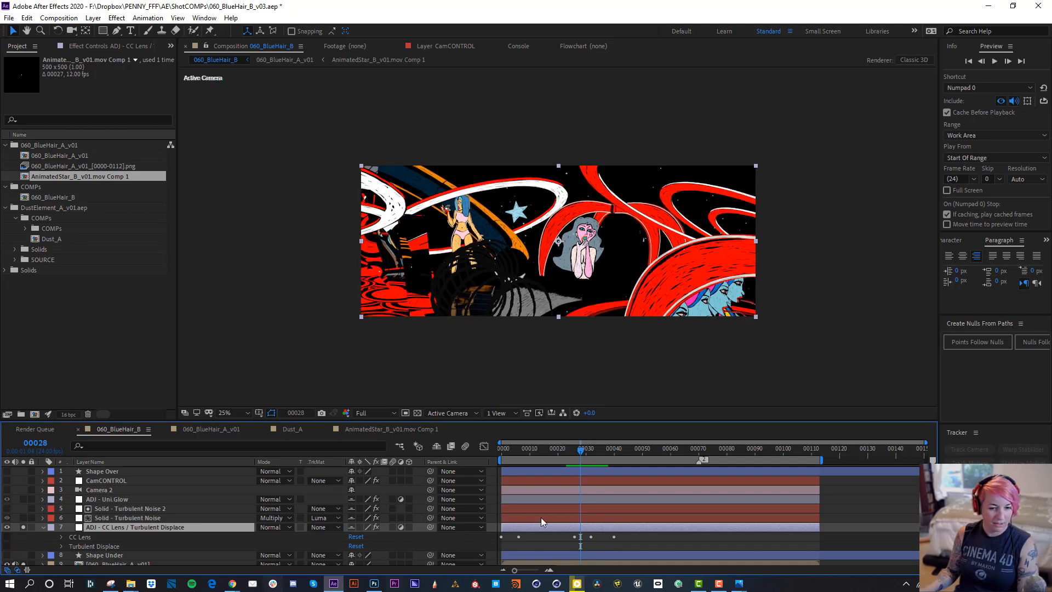
{"action": "left_click", "coordinate": [590, 455]}
{"action": "left_click", "coordinate": [591, 455]}
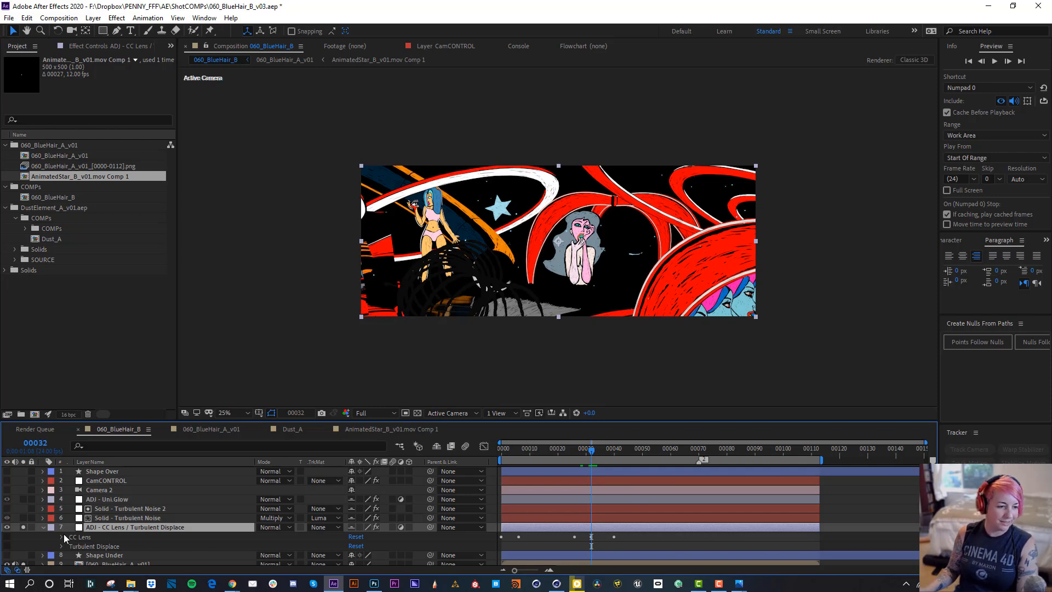
{"action": "left_click", "coordinate": [85, 538]}
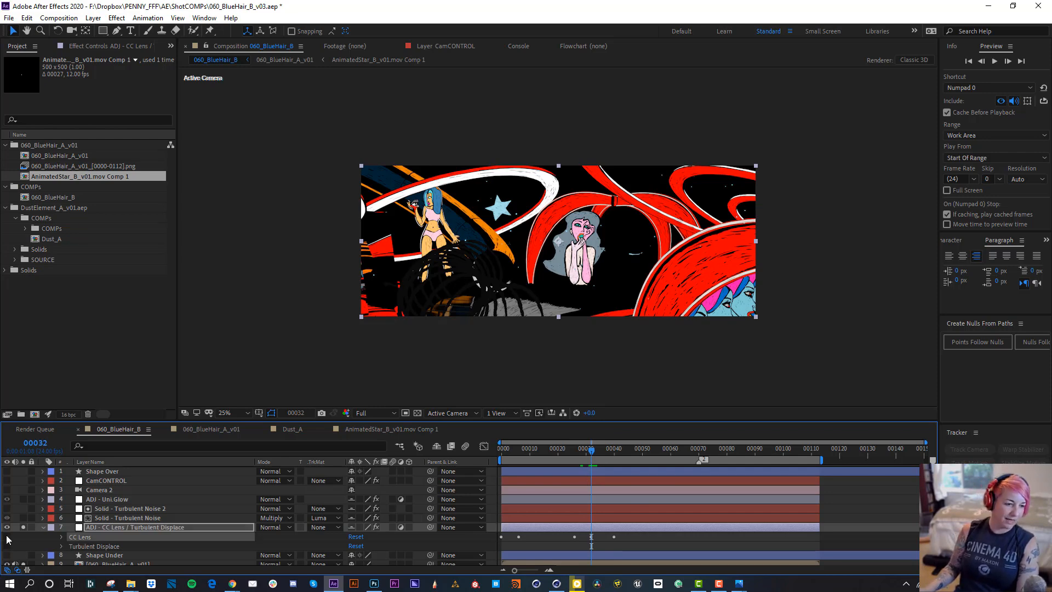
{"action": "left_click", "coordinate": [6, 538]}
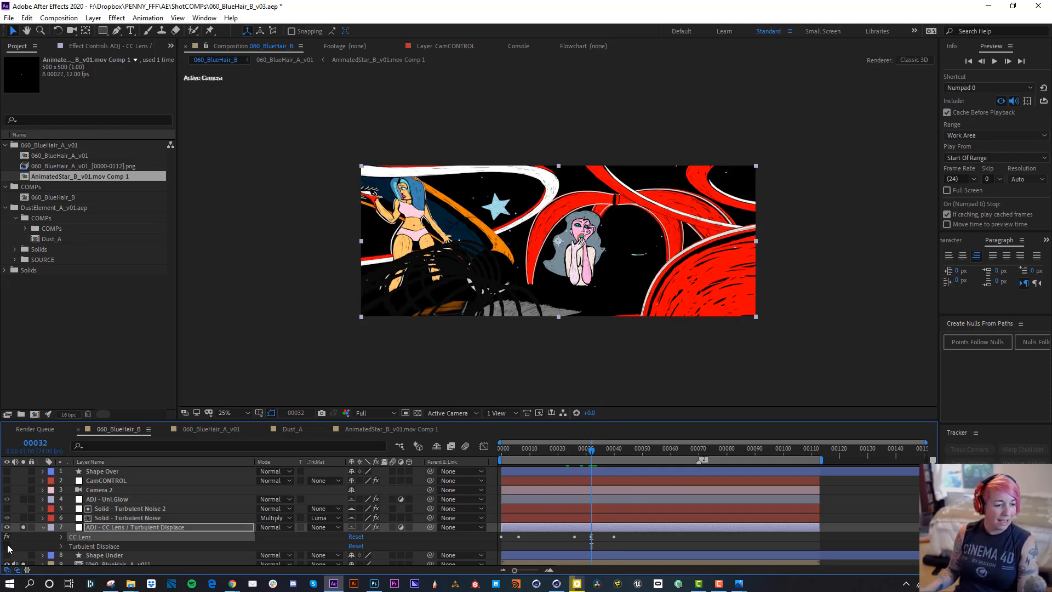
{"action": "left_click", "coordinate": [7, 538]}
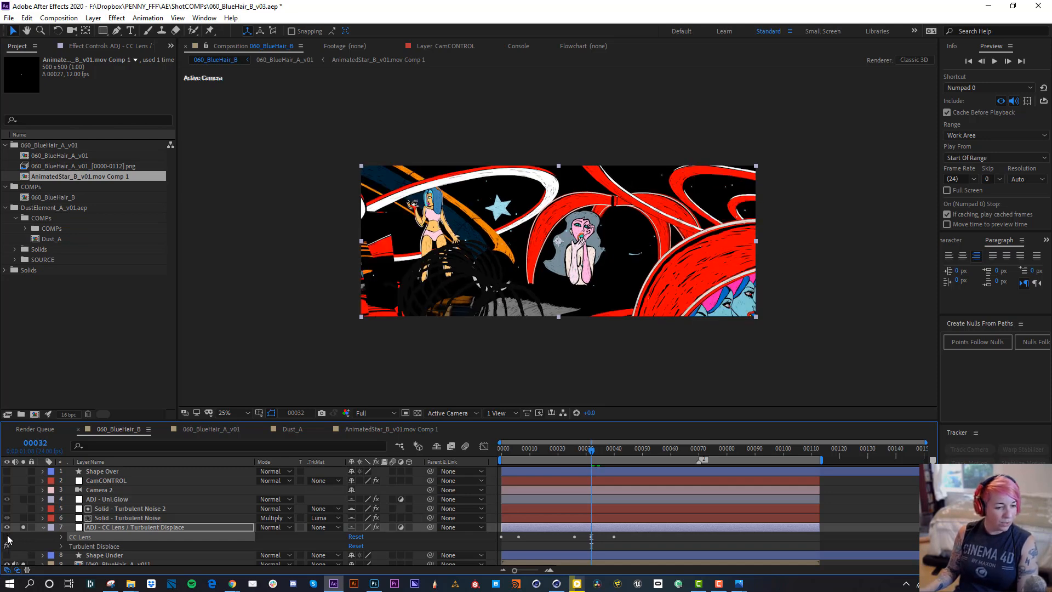
{"action": "left_click_drag", "start_coordinate": [582, 450], "coordinate": [529, 450]}
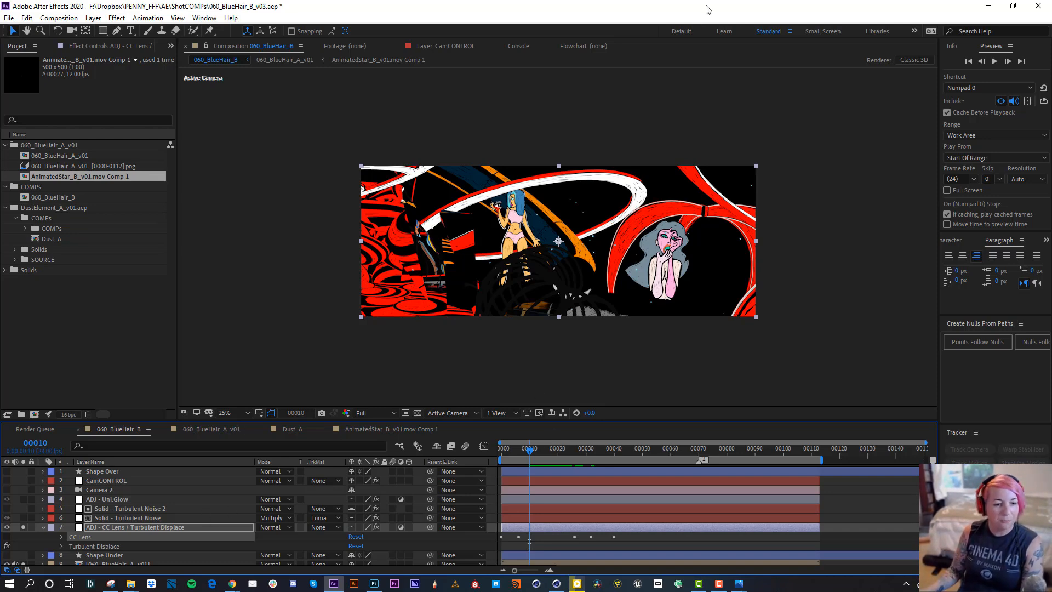
Reveal the Evolution expression of Turbulent Displace on the ADJ - CC Lens / Turbulent Displace layer in 060_BlueHair_B.
{"action": "left_click", "coordinate": [230, 431]}
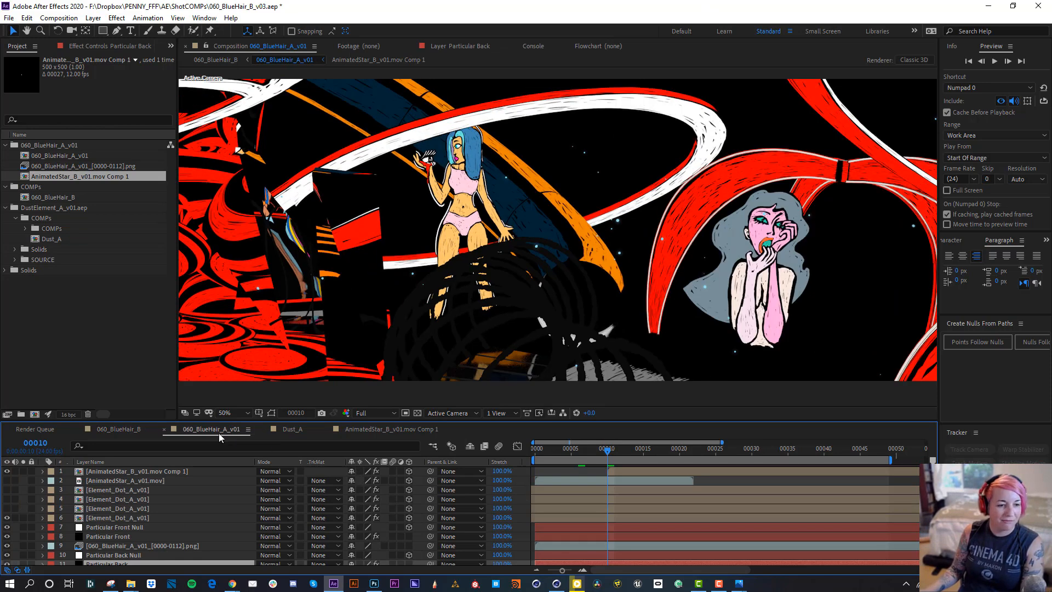
{"action": "left_click", "coordinate": [137, 433]}
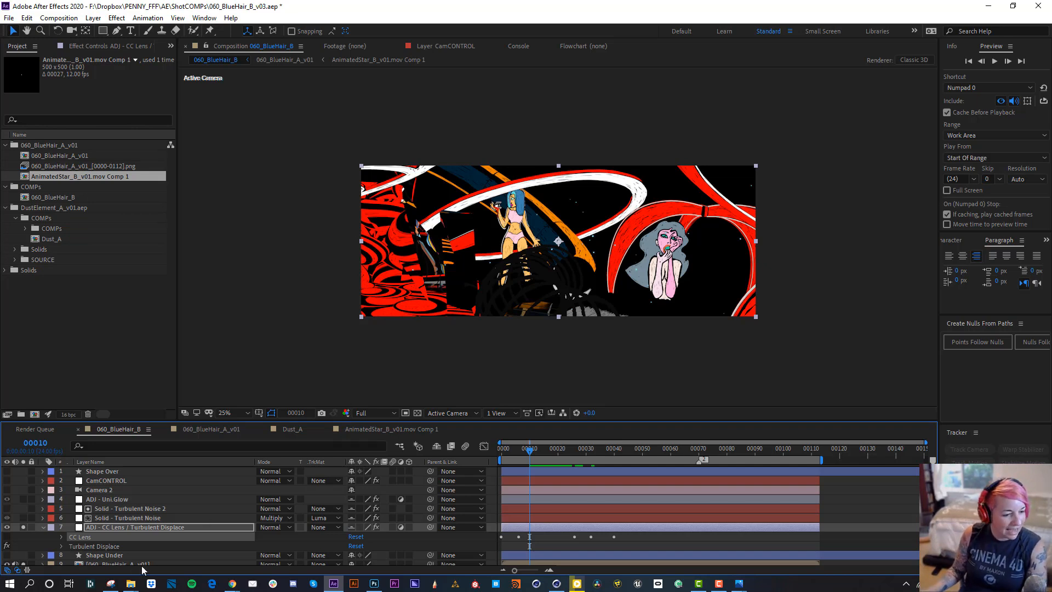
{"action": "left_click", "coordinate": [93, 546]}
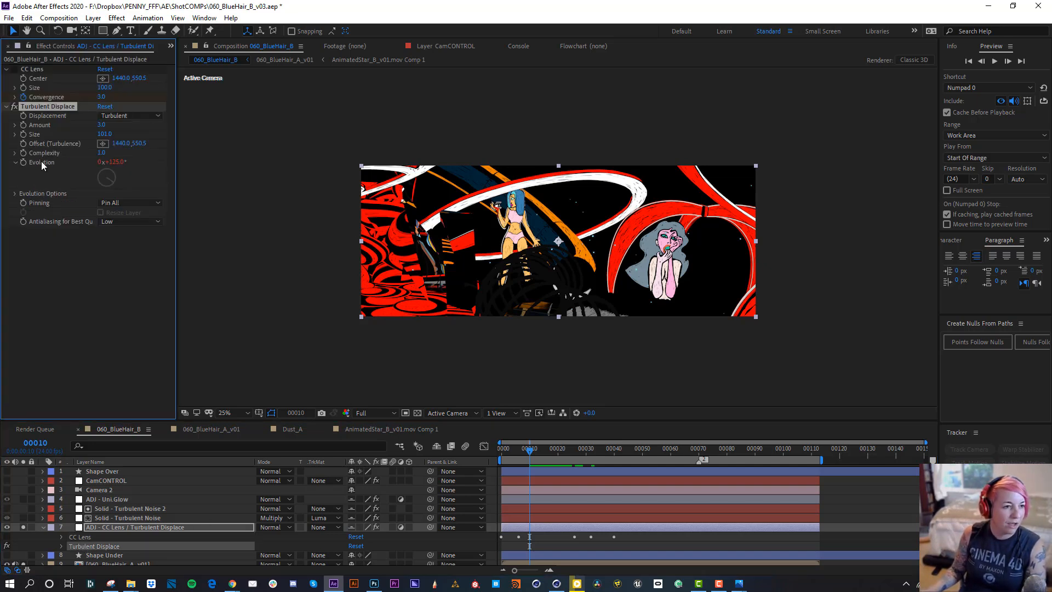
{"action": "key", "text": "e"}
{"action": "key", "text": "e"}
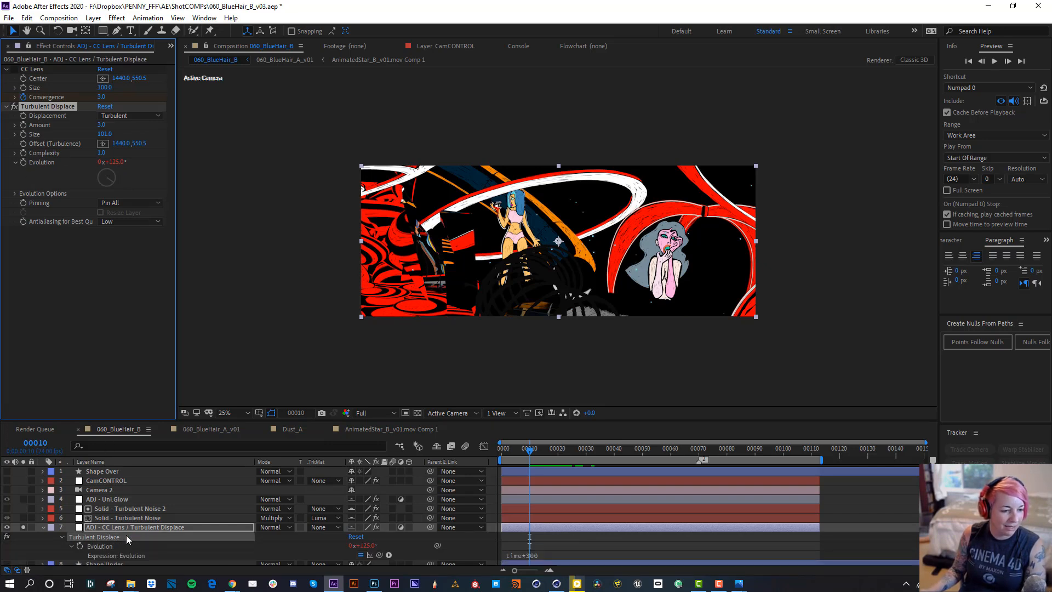
Show and solo the Shape Under and Shape Over layers, unsolo [060_BlueHair_A_v01] and BG, and zoom the composition to 50%.
{"action": "scroll", "coordinate": [121, 539], "scroll_direction": "down", "scroll_amount": 1}
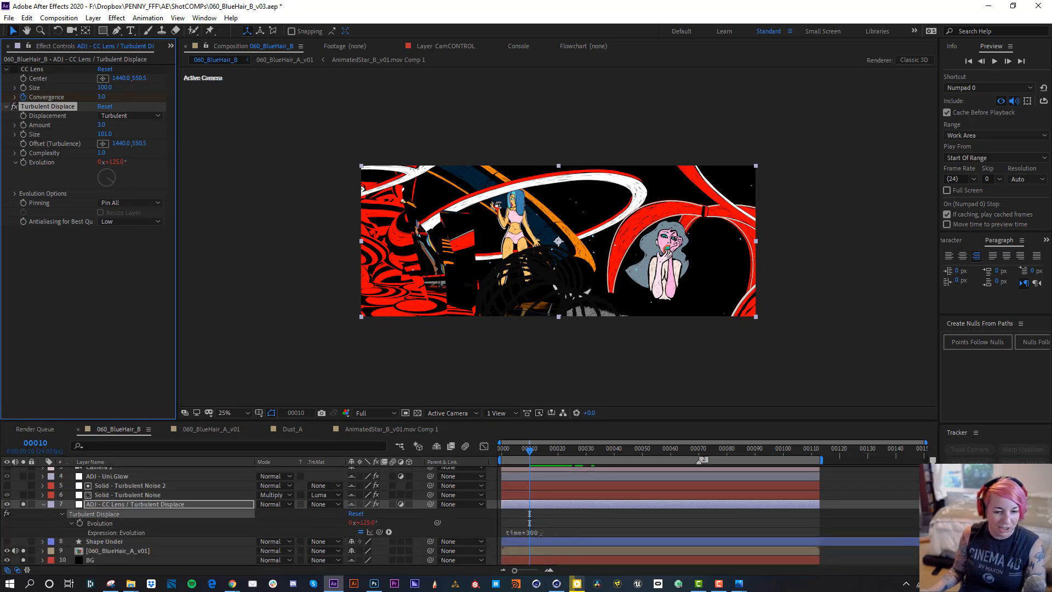
{"action": "left_click", "coordinate": [7, 541]}
{"action": "left_click", "coordinate": [23, 541]}
{"action": "left_click", "coordinate": [24, 551]}
{"action": "left_click", "coordinate": [23, 560]}
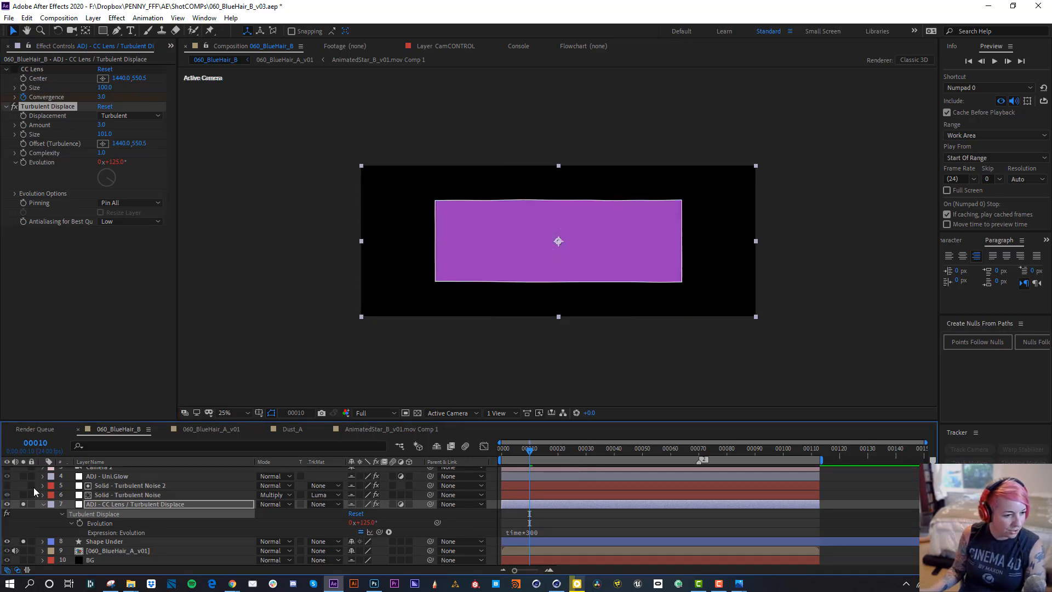
{"action": "scroll", "coordinate": [30, 487], "scroll_direction": "up", "scroll_amount": 2}
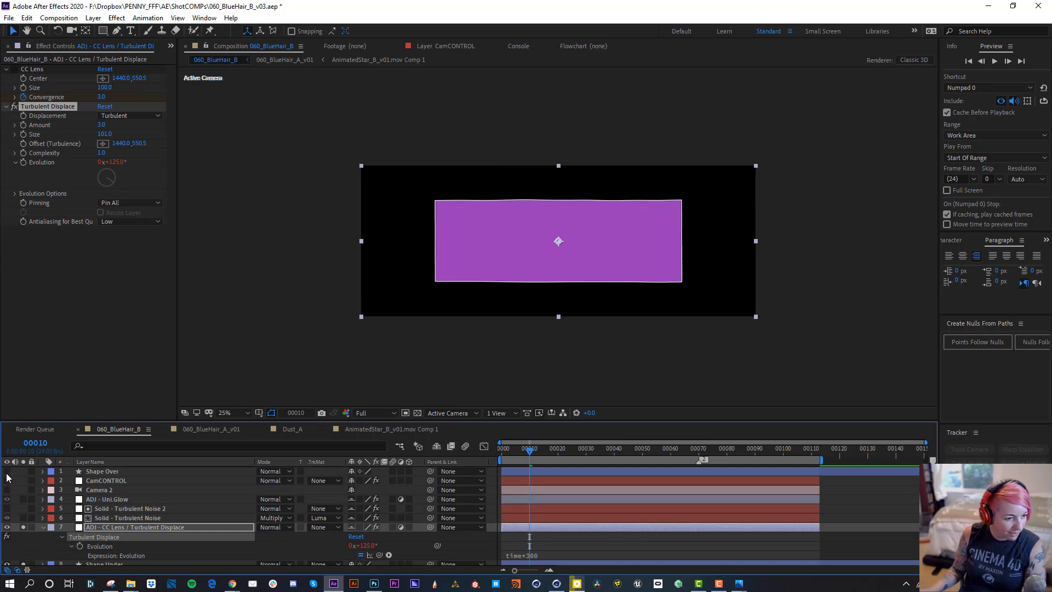
{"action": "left_click", "coordinate": [7, 471]}
{"action": "left_click", "coordinate": [23, 472]}
{"action": "key", "text": "period"}
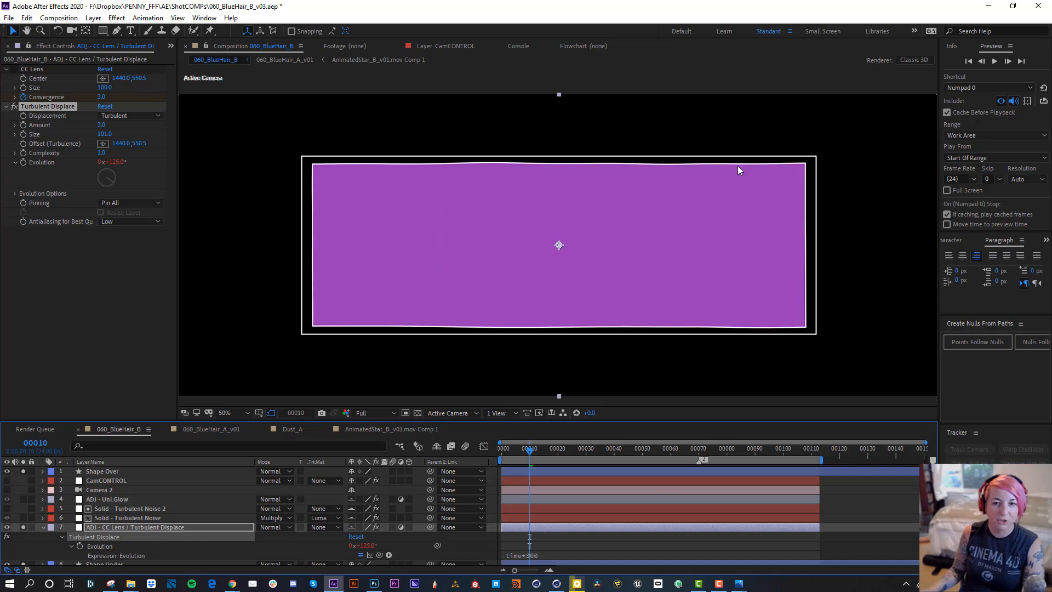
Preview the Turbulent Displace wobble on the purple rectangle from frame 0, with the adjustment layer's effects listed.
{"action": "key", "text": "e"}
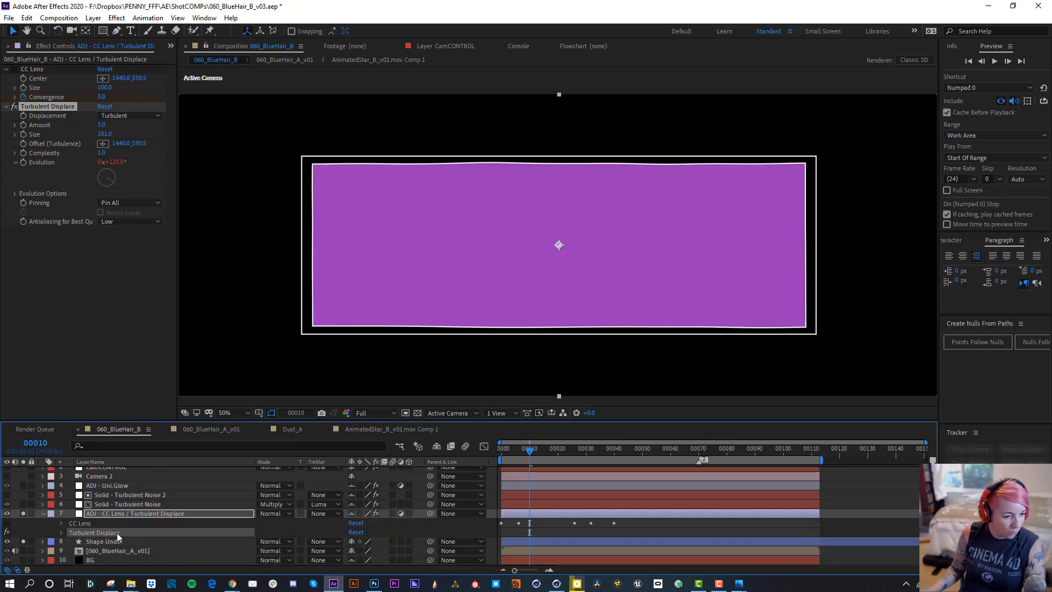
{"action": "left_click", "coordinate": [504, 448]}
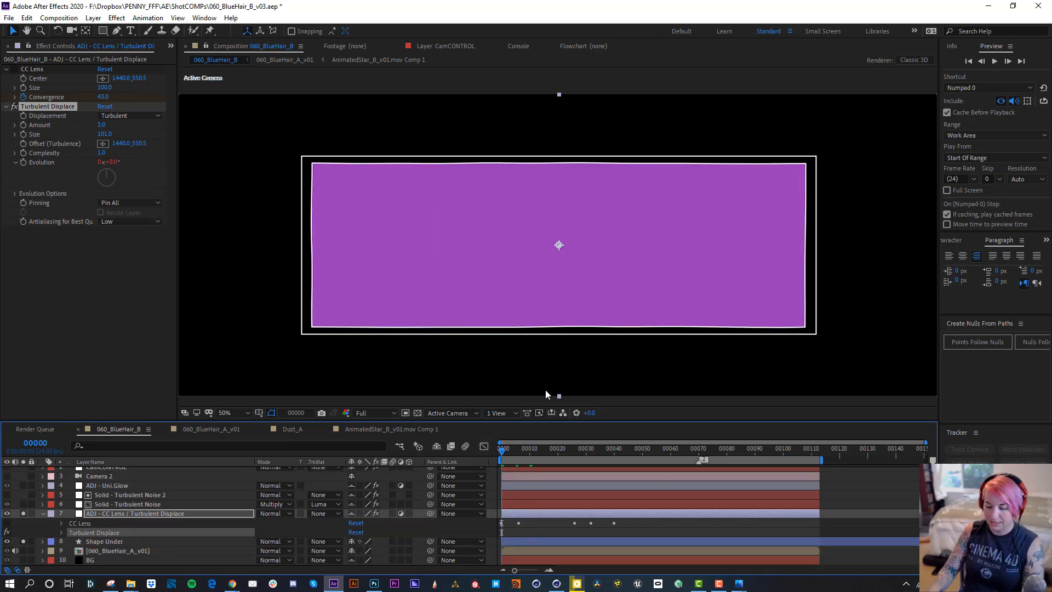
{"action": "key", "text": "space"}
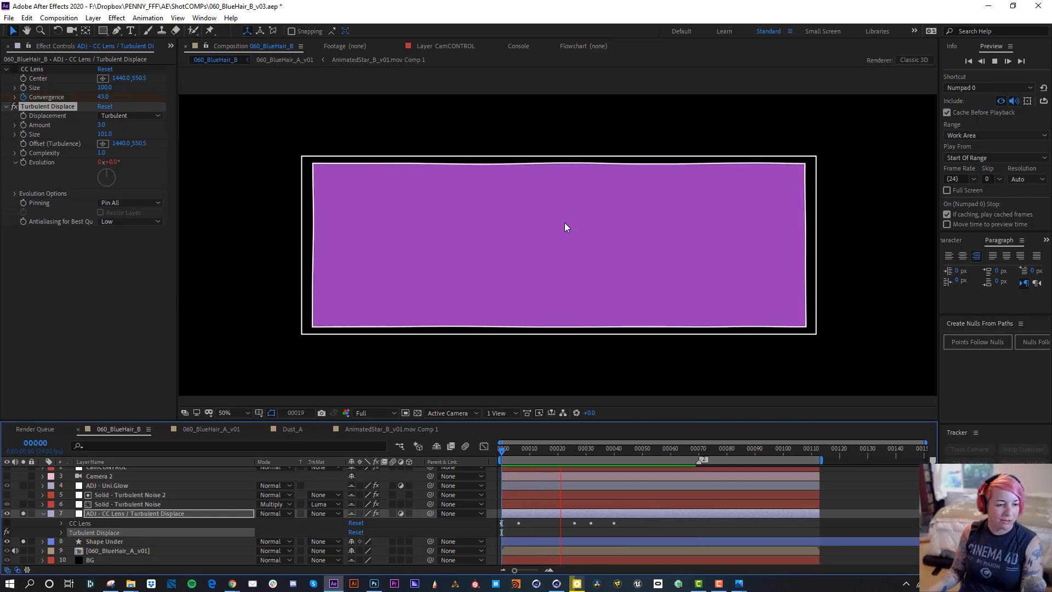
{"action": "key", "text": "space"}
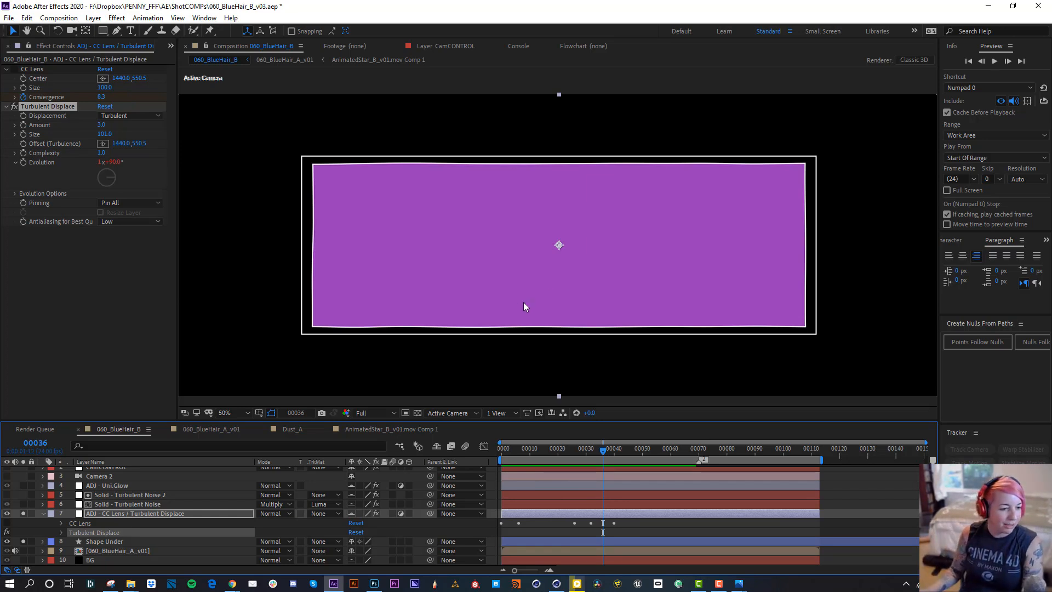
Turn on CC Lens and toggle it at frame 55 to compare its distortion on the purple rectangle.
{"action": "left_click", "coordinate": [6, 523]}
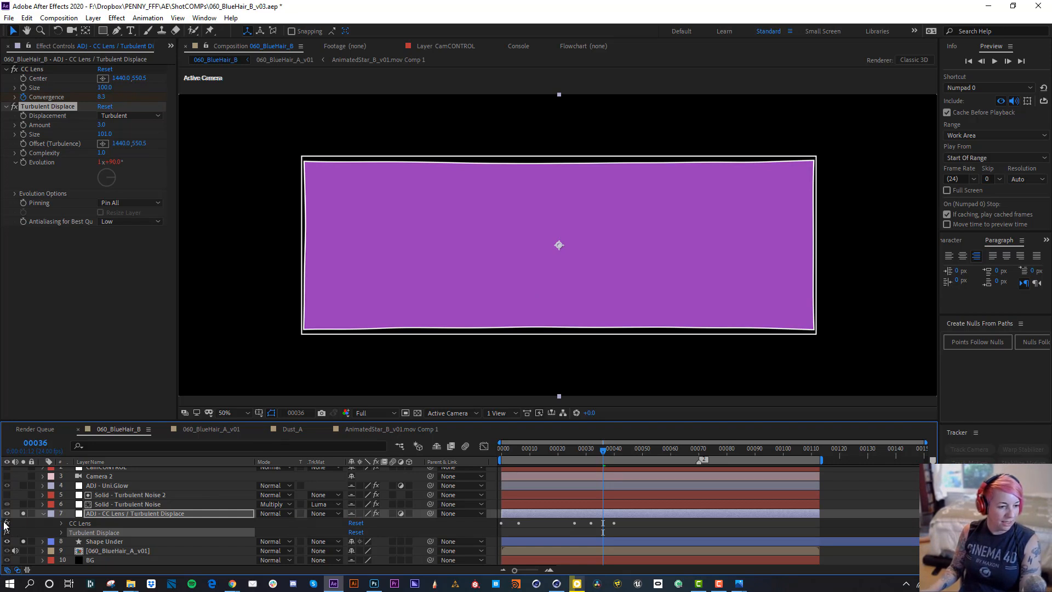
{"action": "left_click", "coordinate": [656, 453]}
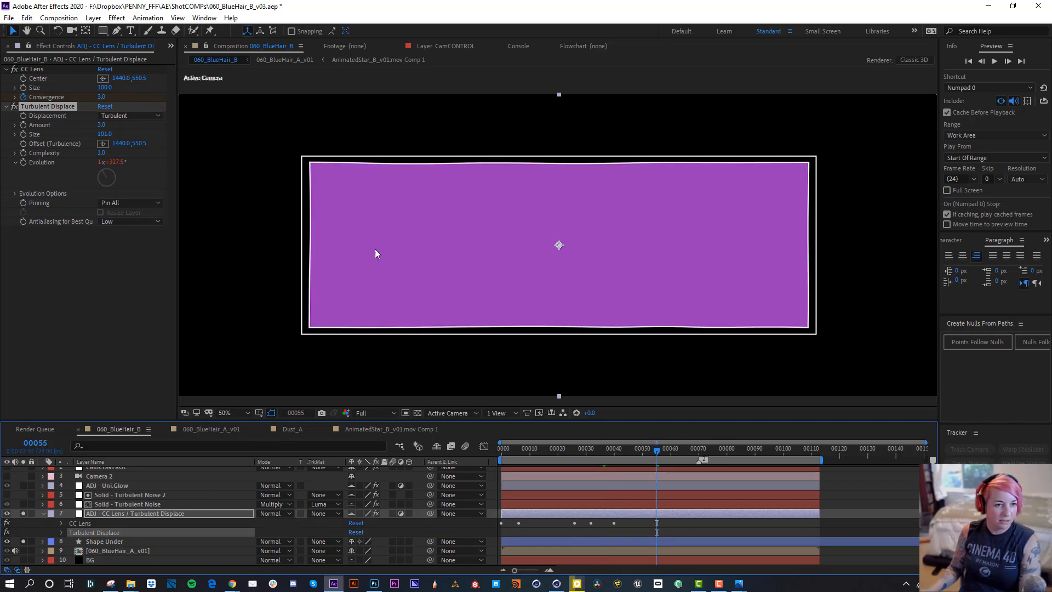
{"action": "left_click", "coordinate": [6, 523]}
{"action": "left_click", "coordinate": [6, 523]}
Solo the Solid - Turbulent Noise layer and the BG layer along with the purple rectangle.
{"action": "left_click", "coordinate": [25, 504]}
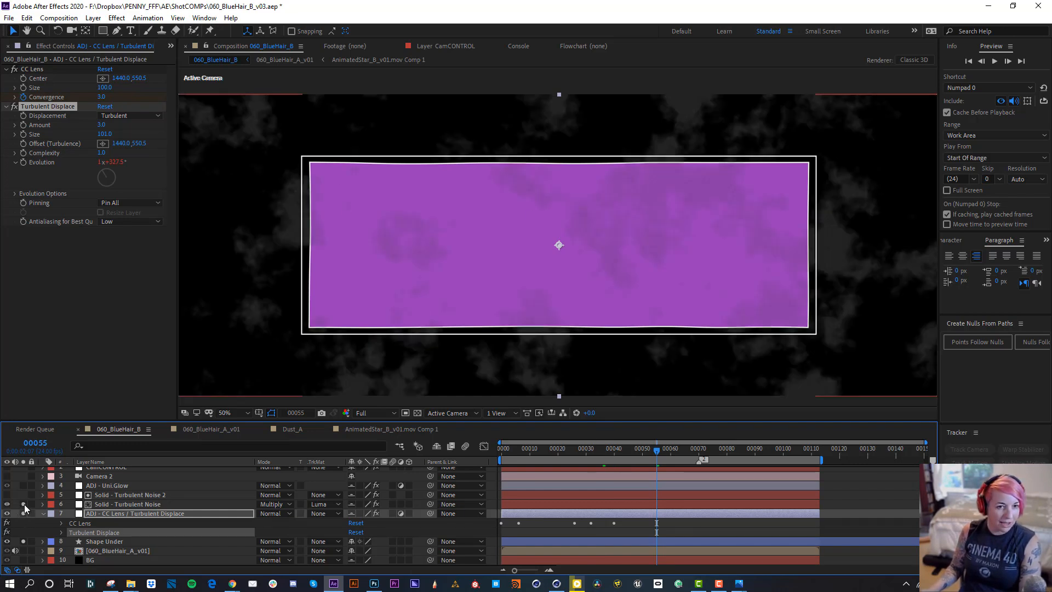
{"action": "left_click", "coordinate": [113, 506]}
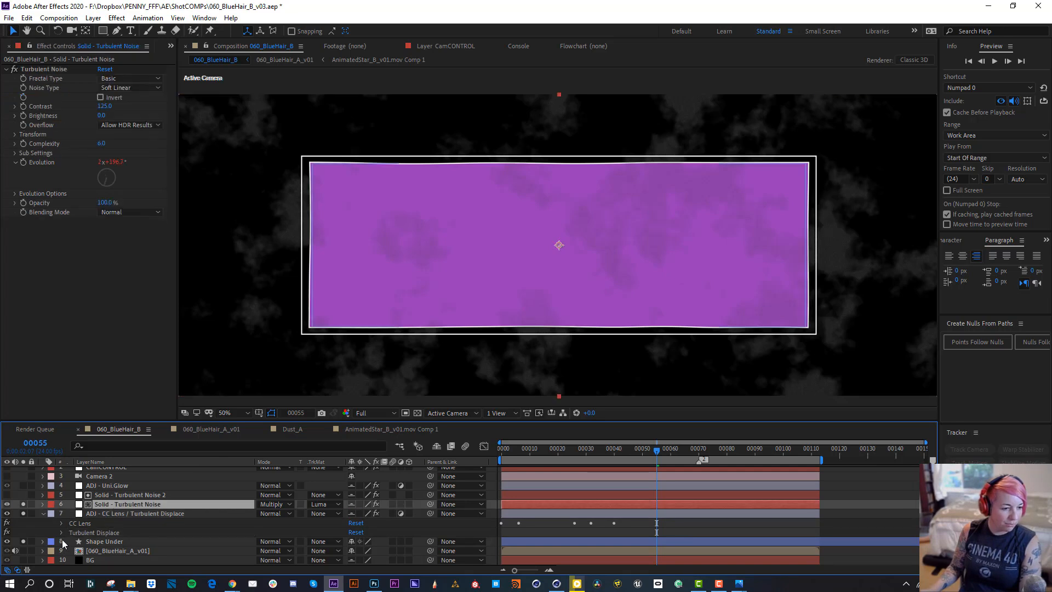
{"action": "left_click", "coordinate": [24, 560]}
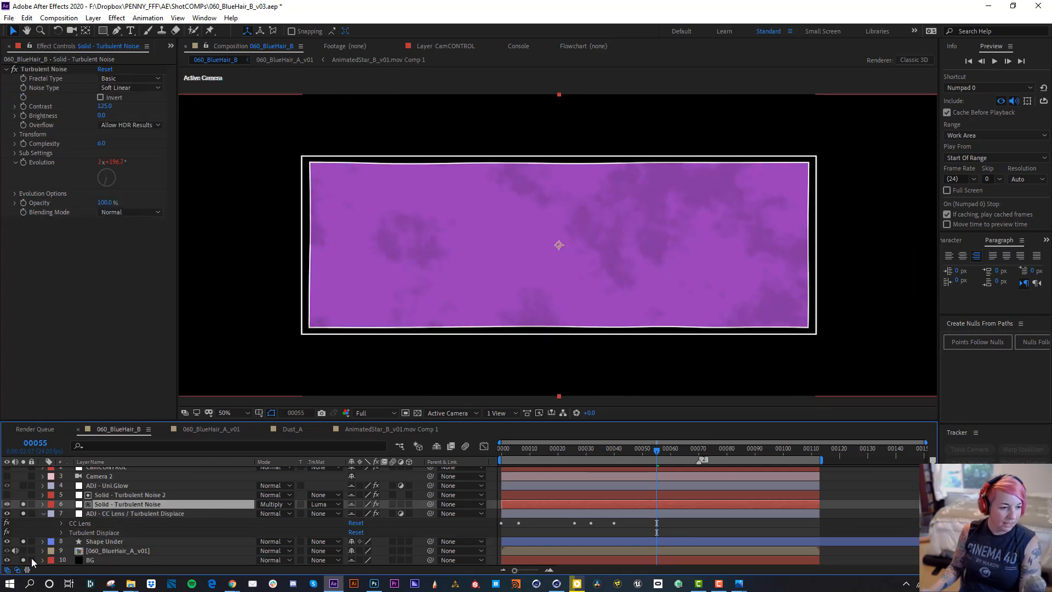
{"action": "left_click", "coordinate": [129, 559]}
{"action": "left_click", "coordinate": [23, 558]}
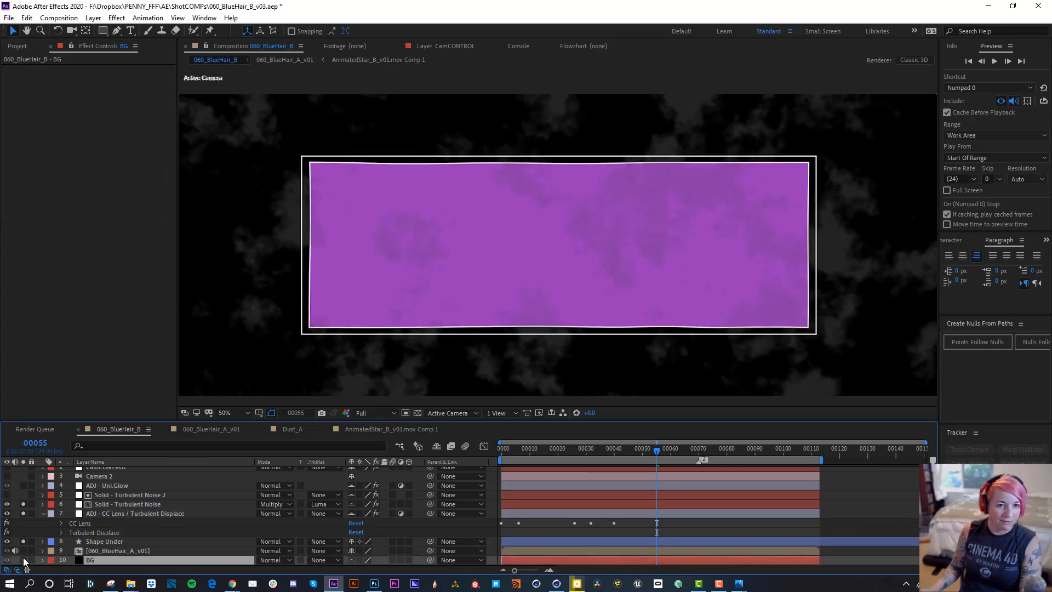
{"action": "left_click", "coordinate": [23, 559]}
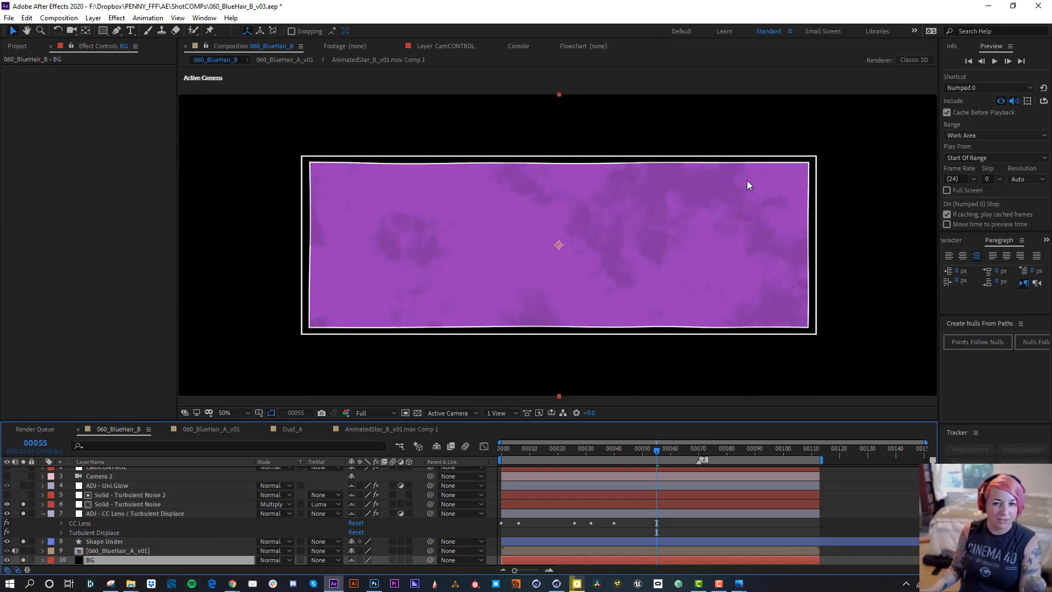
Select the Solid - Turbulent Noise layer and preview its animated texture over the rectangle, stopping at frame 25.
{"action": "left_click", "coordinate": [103, 504]}
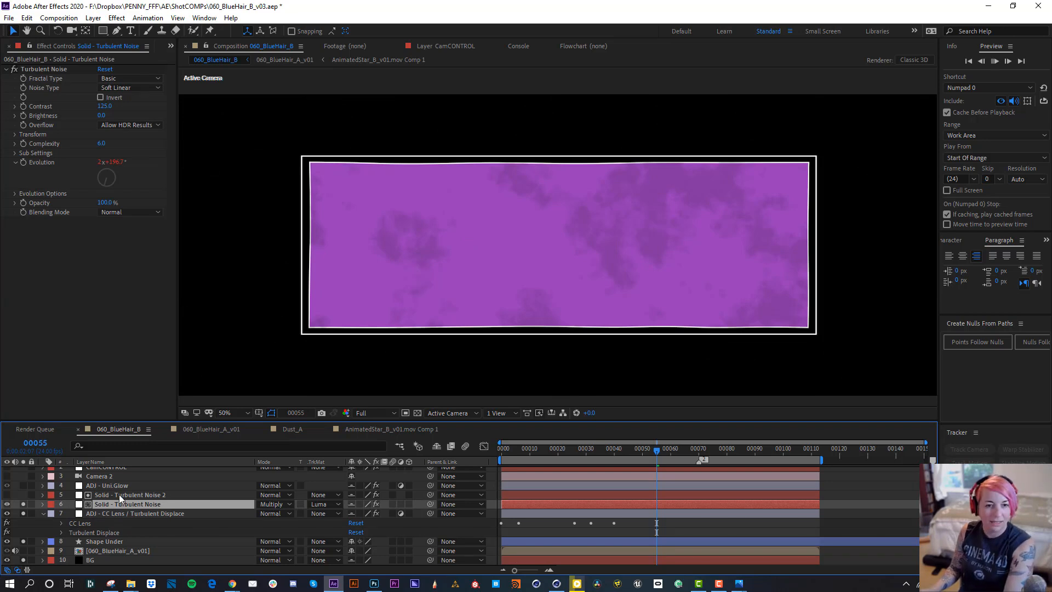
{"action": "key", "text": "space"}
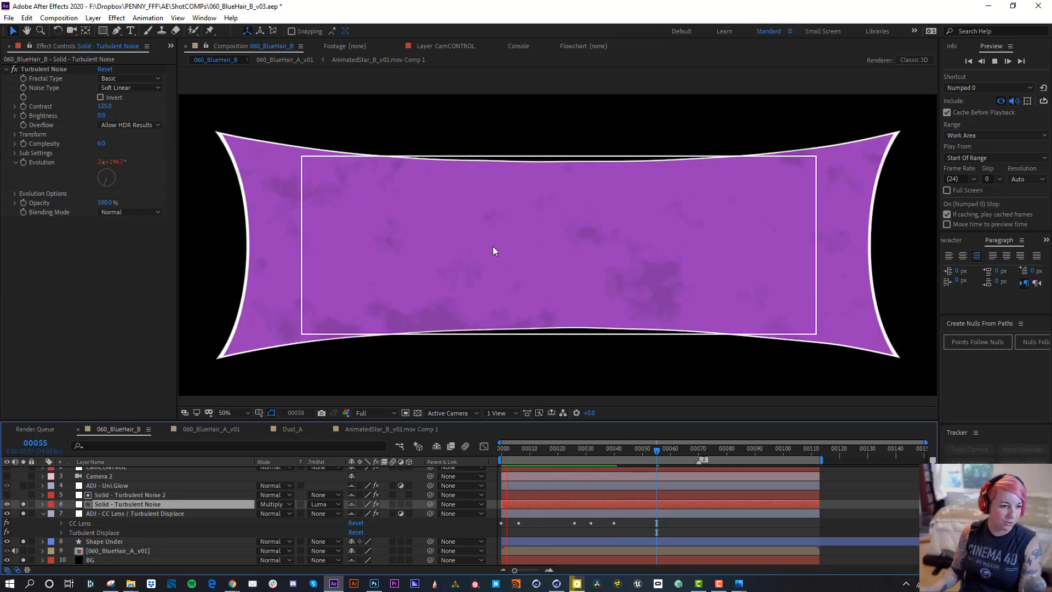
{"action": "key", "text": "space"}
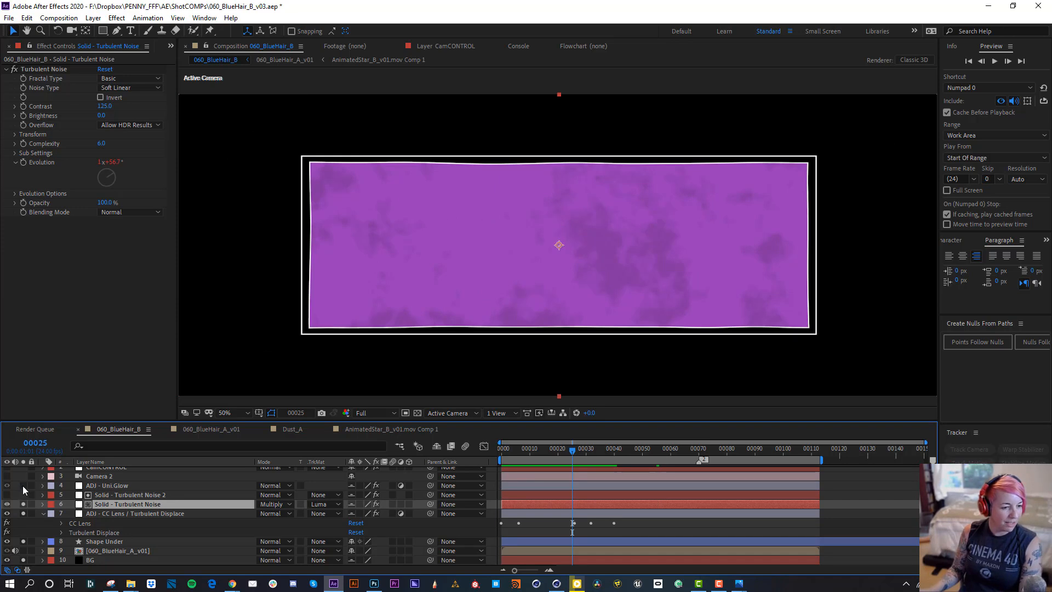
Toggle the solo of the ADJ - Uni.Glow layer to compare the purple rectangle with and without the glow.
{"action": "left_click", "coordinate": [23, 485]}
{"action": "left_click", "coordinate": [102, 485]}
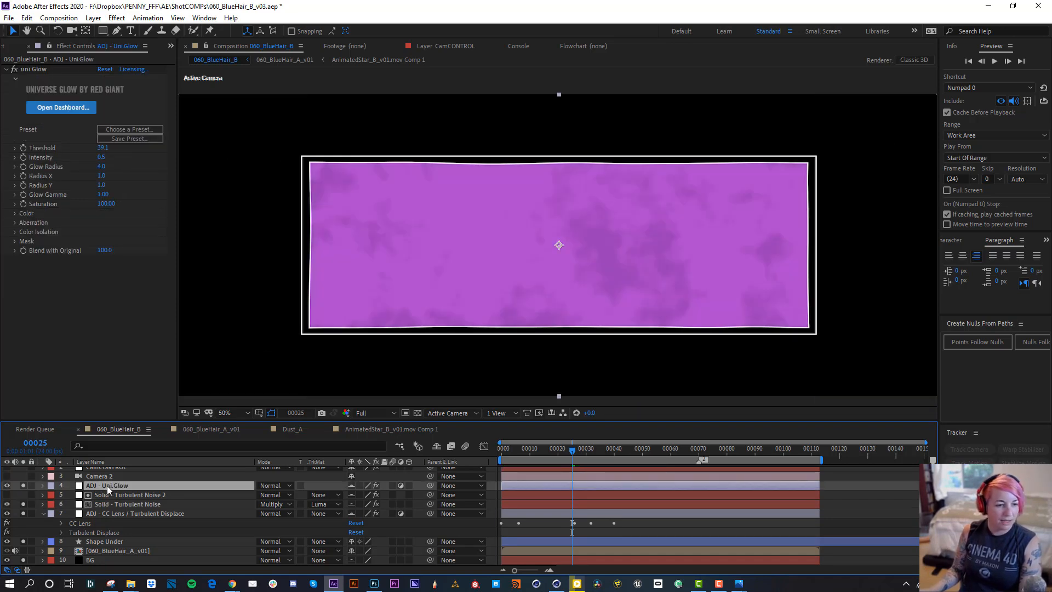
{"action": "left_click", "coordinate": [24, 485]}
{"action": "left_click", "coordinate": [24, 485]}
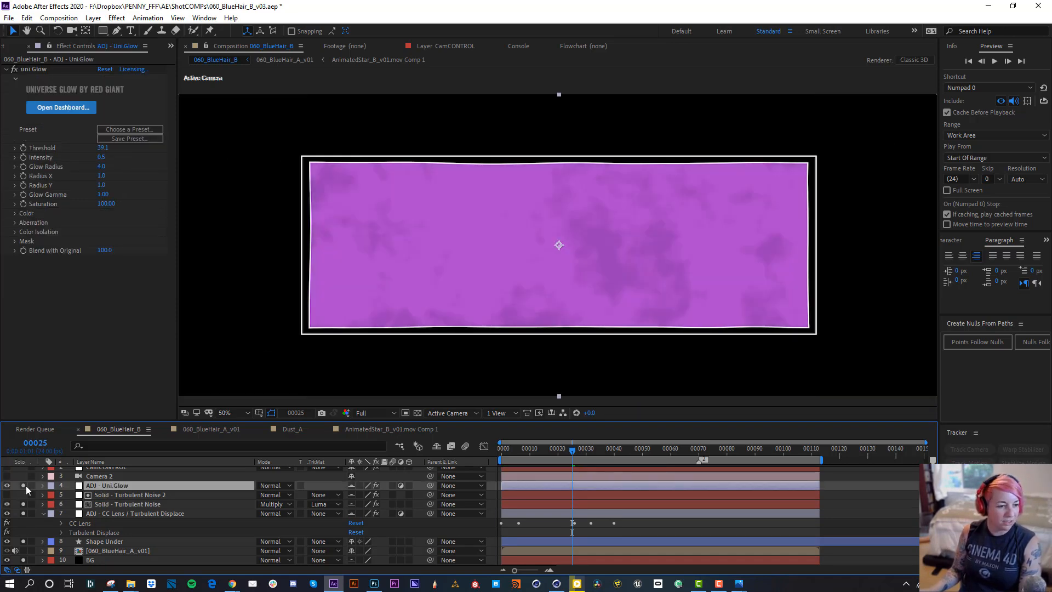
{"action": "left_click", "coordinate": [25, 485]}
Hide the Shape Over and Shape Under layers and solo the [060_BlueHair_A_v01] artwork layer.
{"action": "scroll", "coordinate": [26, 487], "scroll_direction": "up", "scroll_amount": 1}
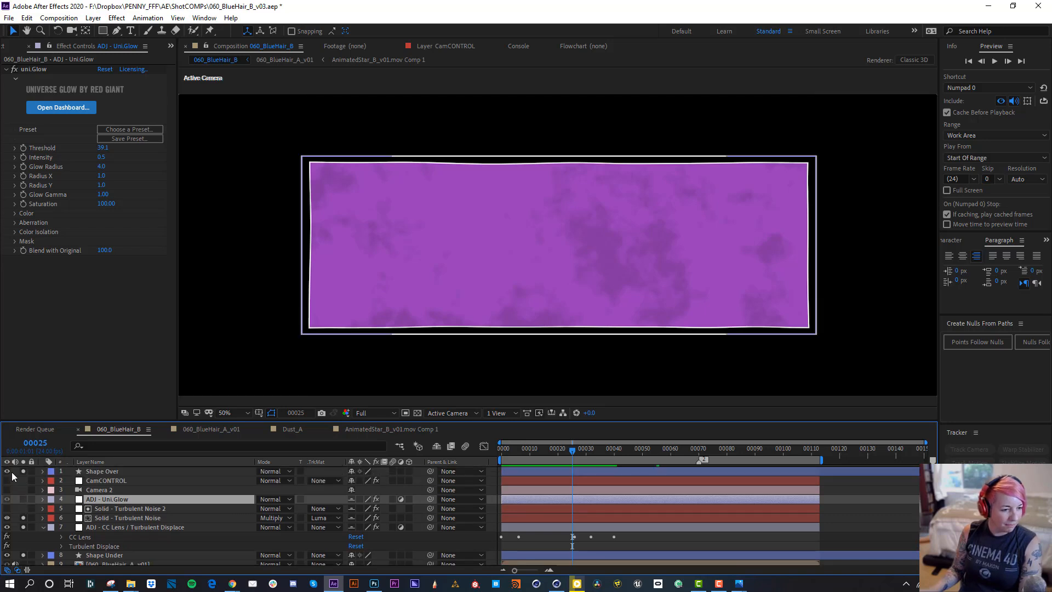
{"action": "left_click", "coordinate": [8, 471]}
{"action": "left_click", "coordinate": [8, 555]}
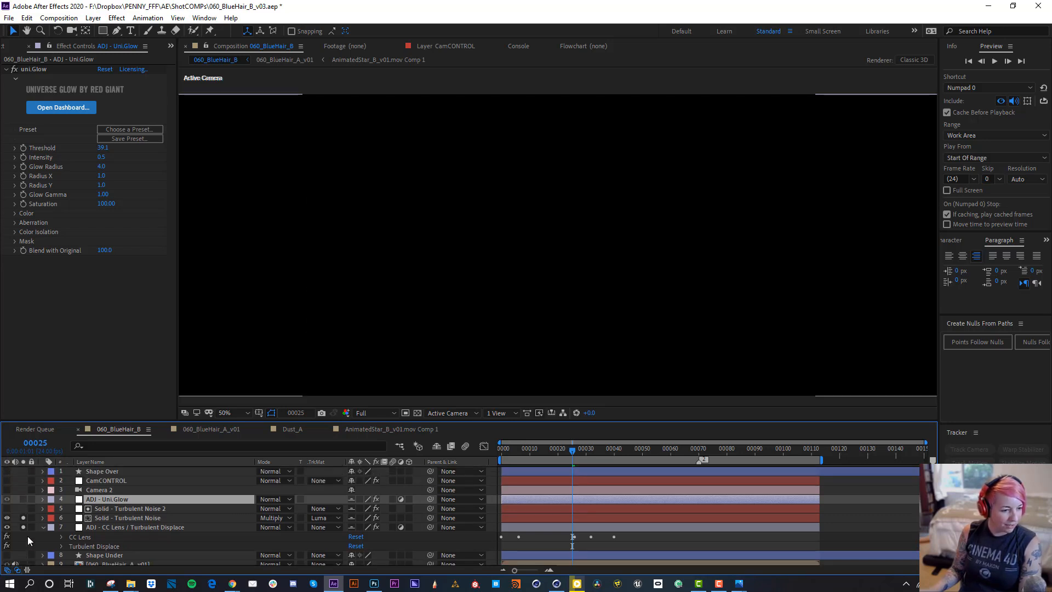
{"action": "scroll", "coordinate": [9, 556], "scroll_direction": "down", "scroll_amount": 1}
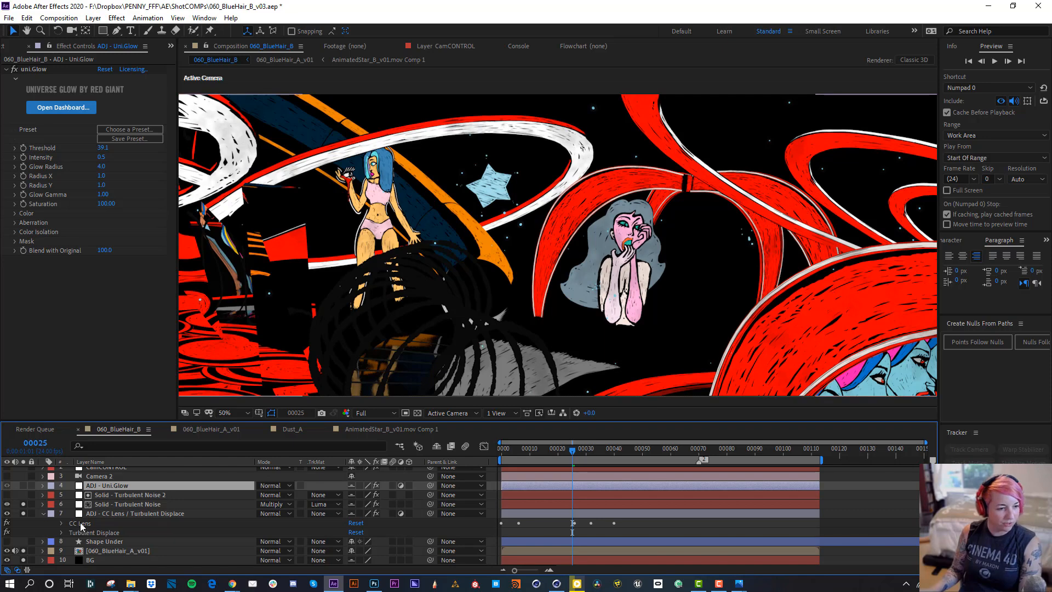
Compare the artwork with and without ADJ - Uni.Glow, then clear all layer solos and collapse the CC Lens / Turbulent Displace layer.
{"action": "left_click", "coordinate": [23, 486]}
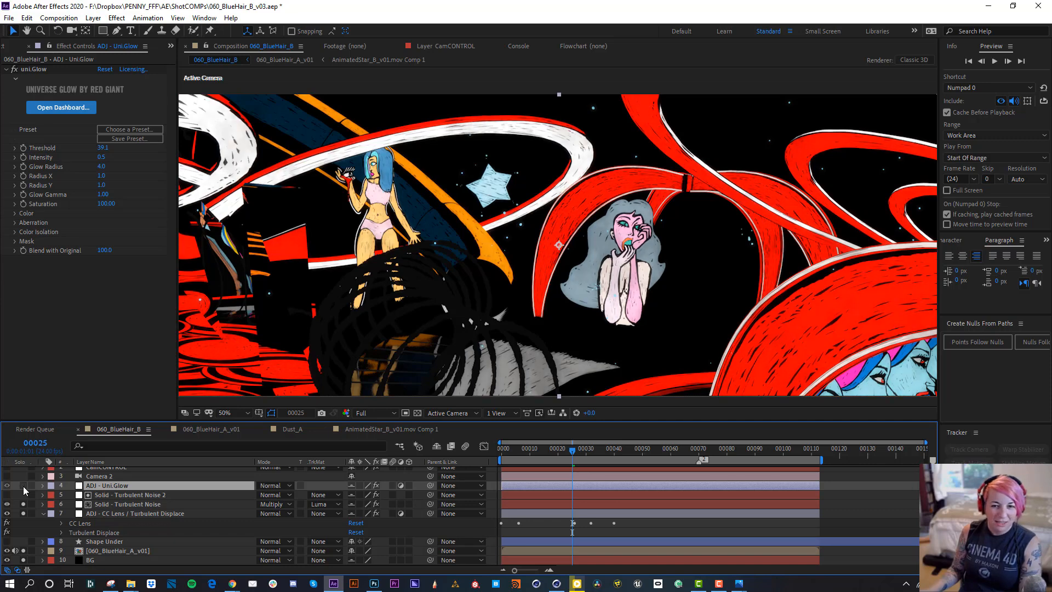
{"action": "left_click", "coordinate": [23, 486]}
{"action": "left_click", "coordinate": [23, 485]}
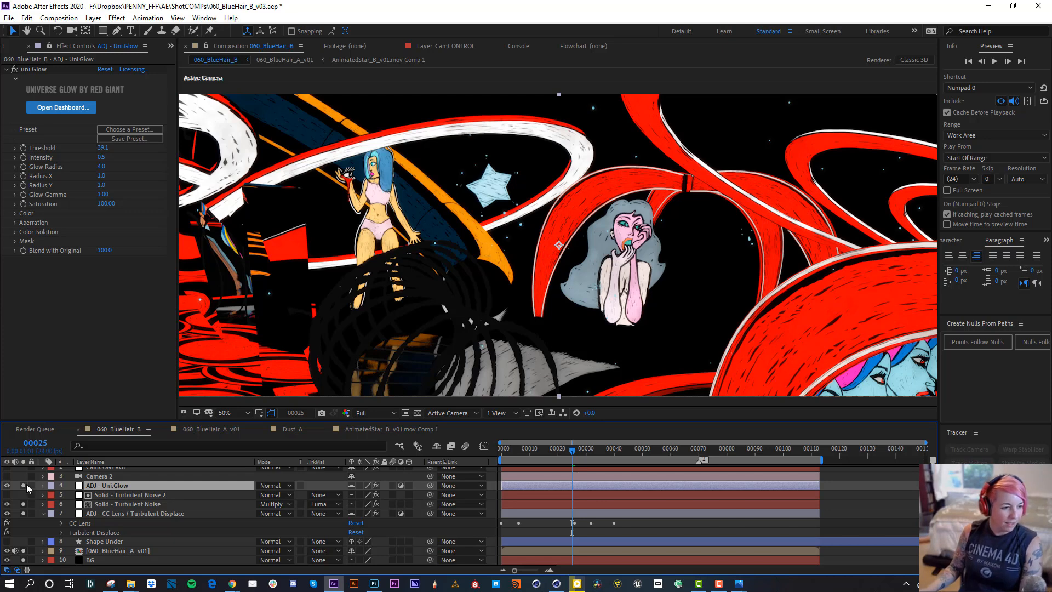
{"action": "left_click_drag", "start_coordinate": [24, 485], "coordinate": [27, 565]}
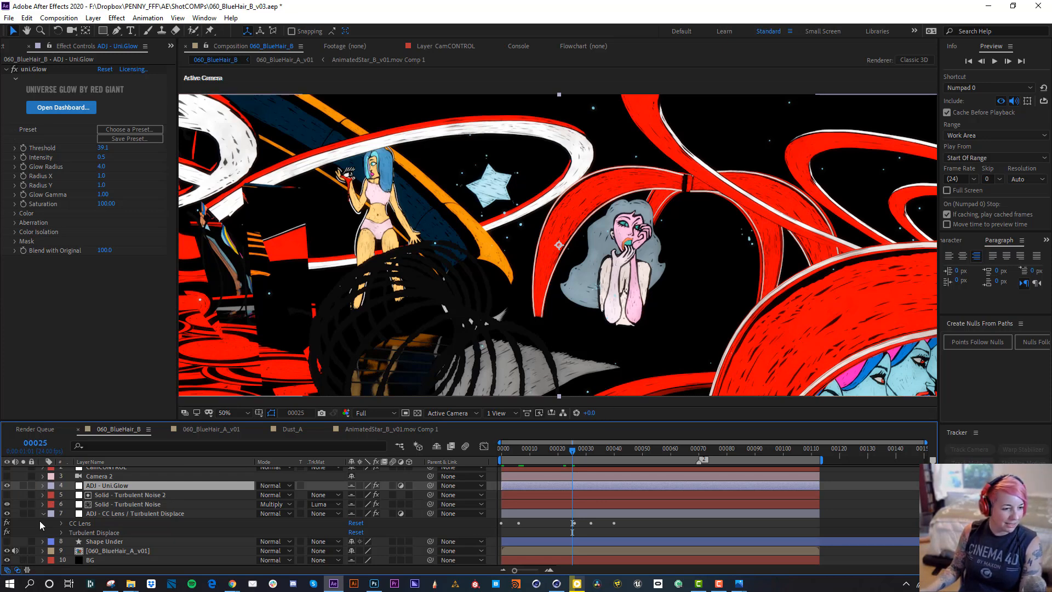
{"action": "left_click", "coordinate": [43, 514]}
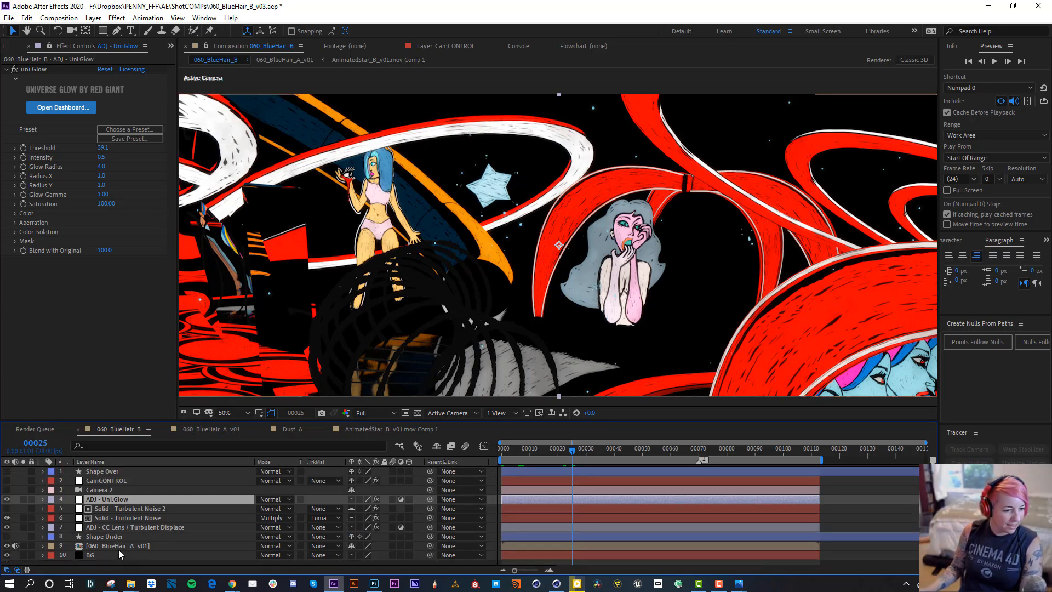
Open the 060_BlueHair_A_v01 composition and solo the Particular Back layer at frame 25.
{"action": "left_click", "coordinate": [203, 430]}
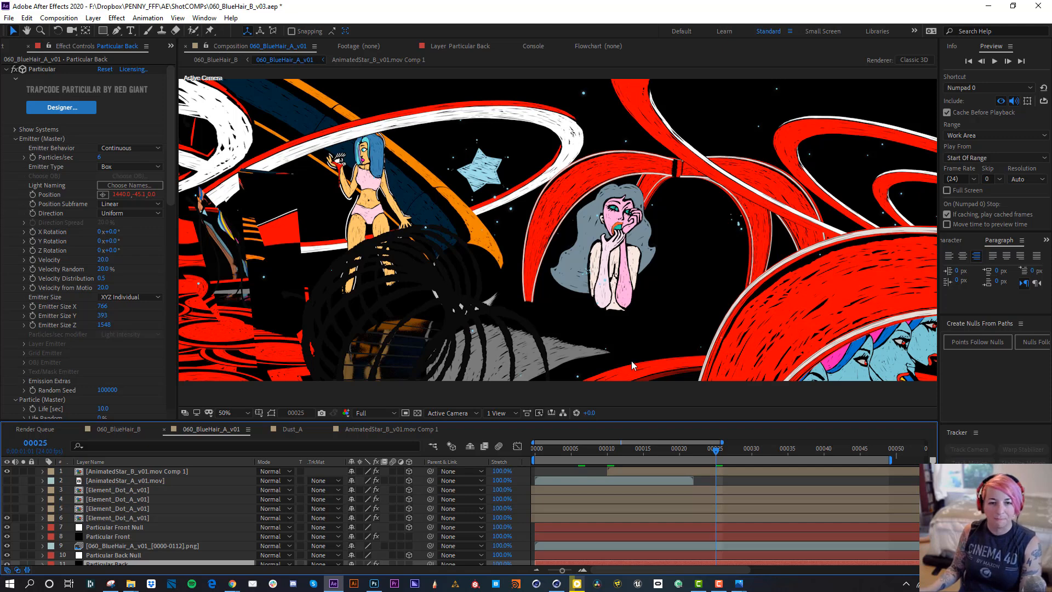
{"action": "key", "text": "comma"}
{"action": "key", "text": "period"}
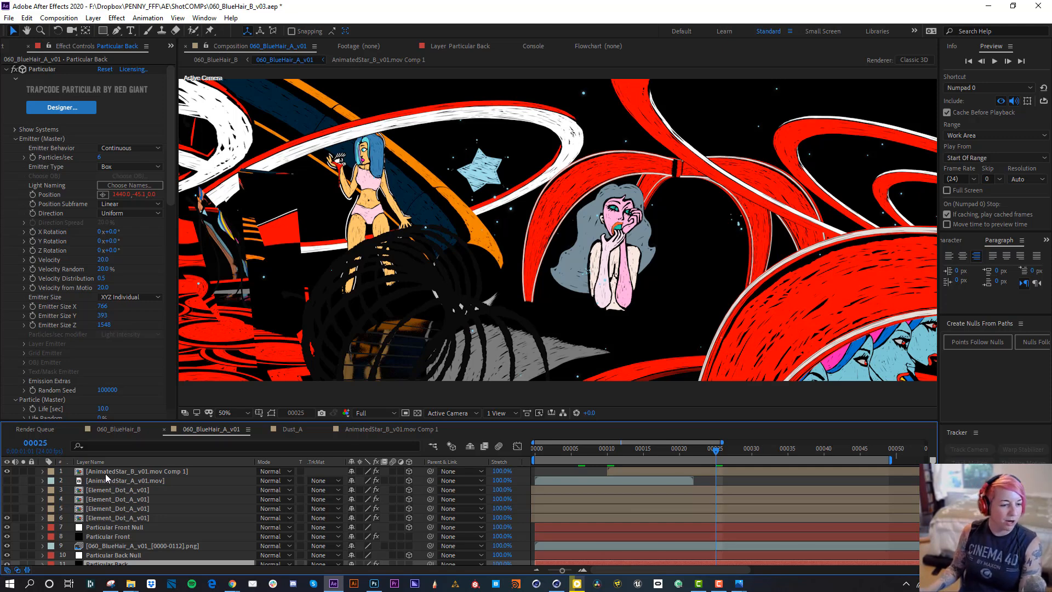
{"action": "scroll", "coordinate": [78, 530], "scroll_direction": "down", "scroll_amount": 2}
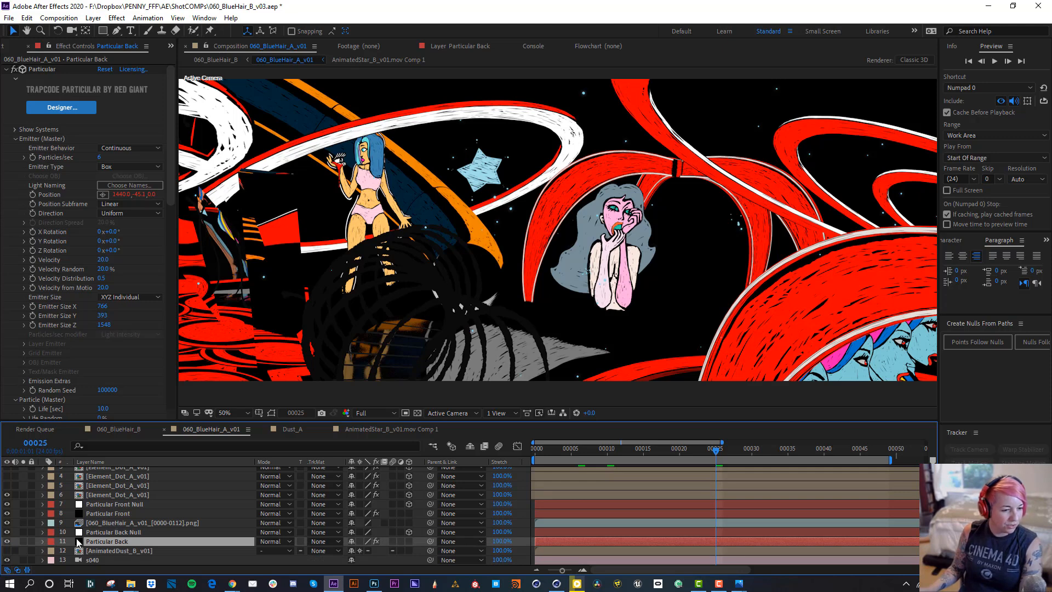
{"action": "left_click", "coordinate": [23, 541]}
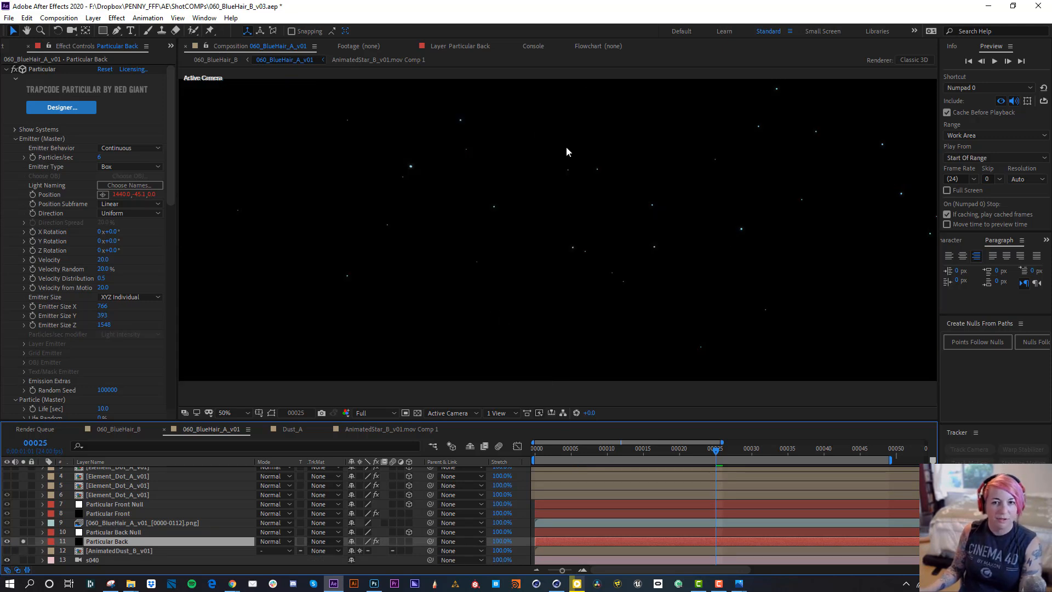
Preview the soloed Particular Back particles, then solo Particular Front instead and preview its particles.
{"action": "key", "text": "space"}
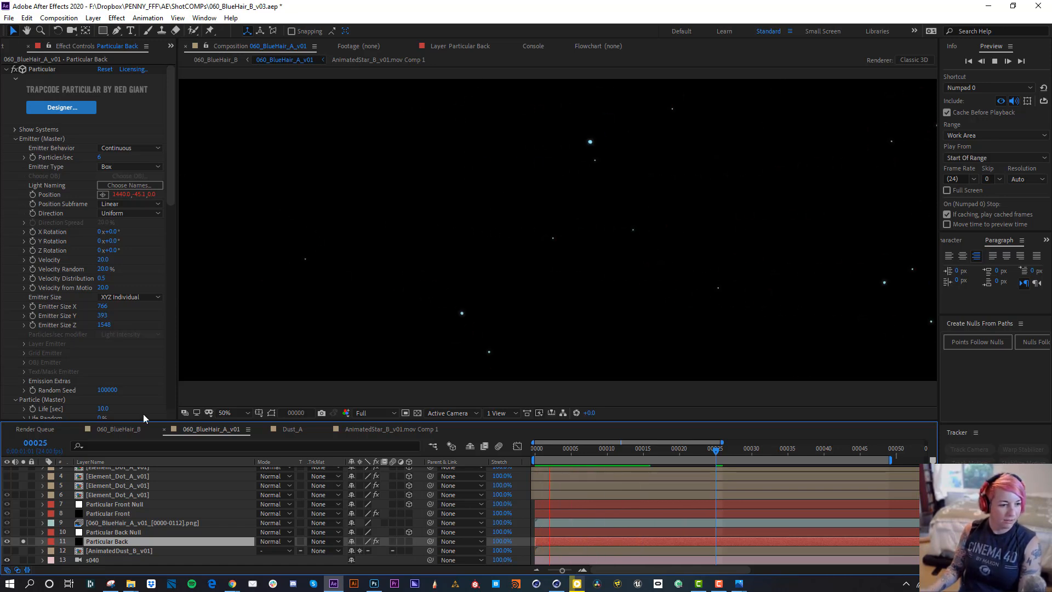
{"action": "key", "text": "space"}
{"action": "left_click", "coordinate": [22, 541]}
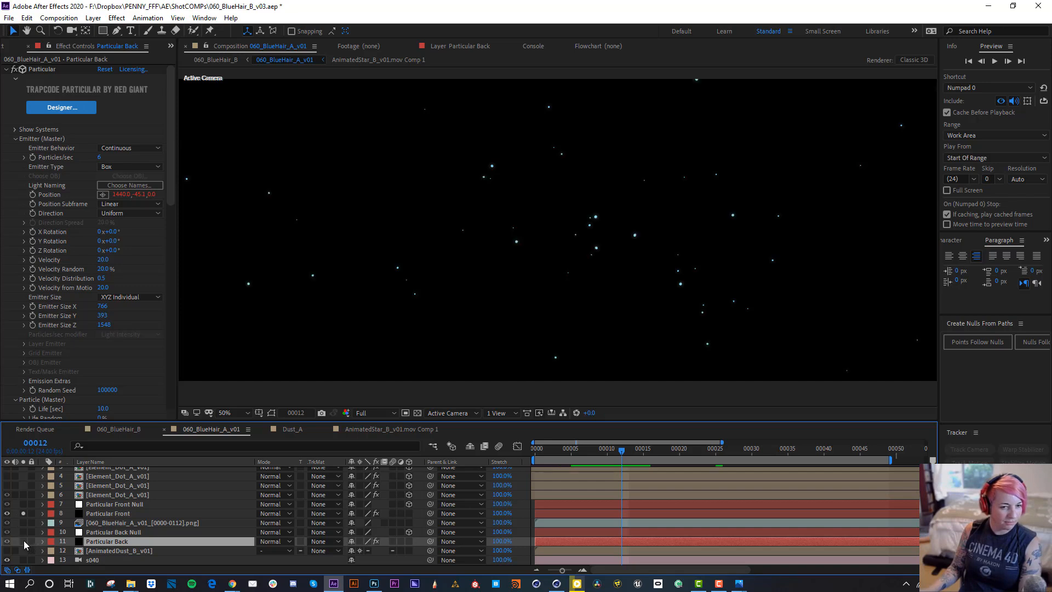
{"action": "key", "text": "space"}
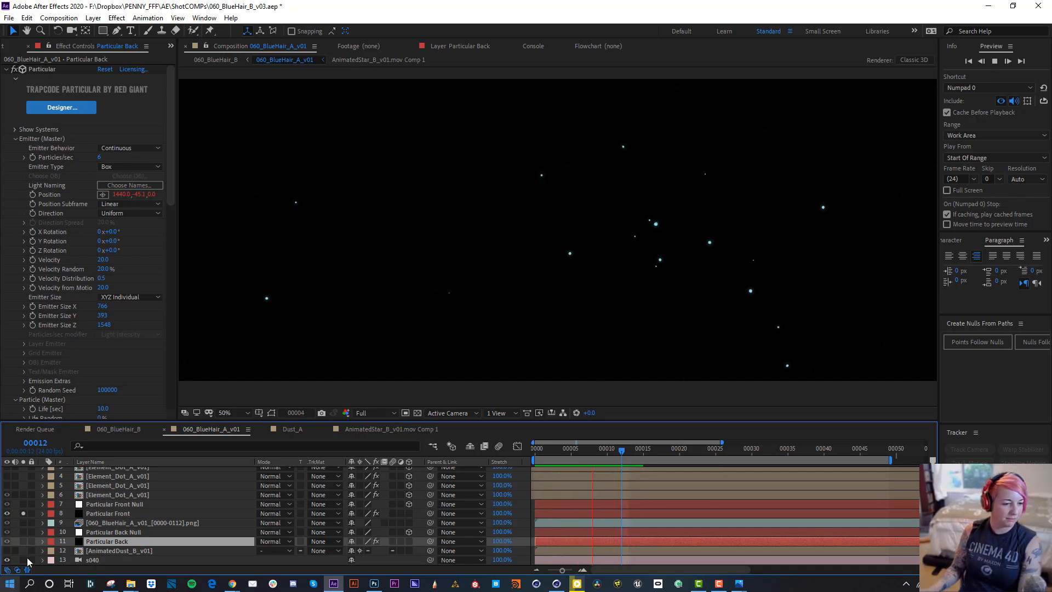
{"action": "key", "text": "space"}
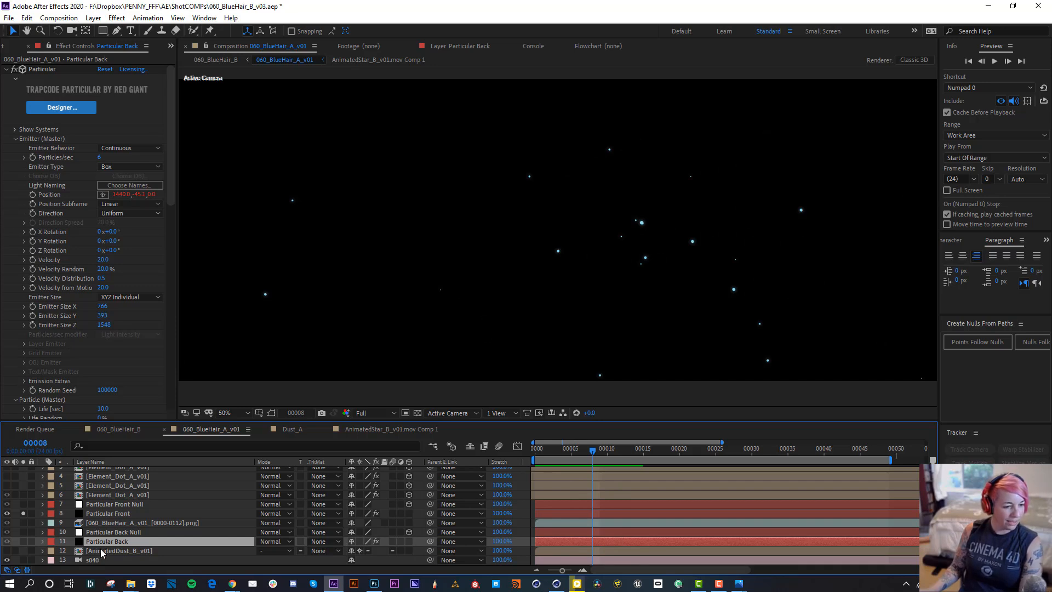
Open the AnimatedDust_B_v01 composition and preview the opening frames of the dust animation.
{"action": "double_click", "coordinate": [100, 549]}
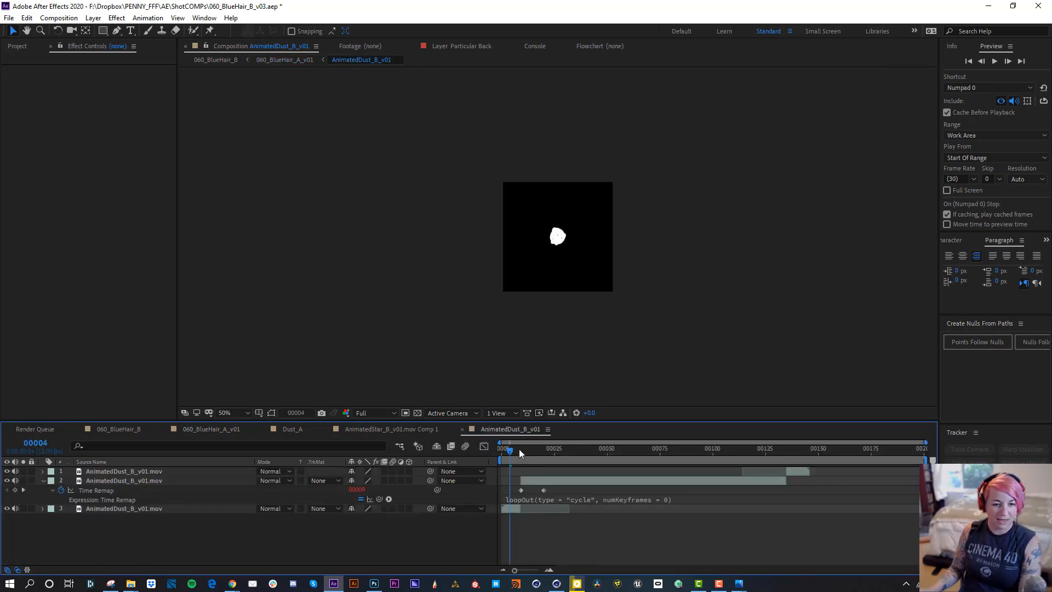
{"action": "mouse_move", "coordinate": [520, 449]}
{"action": "left_mouse_down"}
{"action": "mouse_move", "coordinate": [741, 462]}
{"action": "mouse_move", "coordinate": [503, 454]}
{"action": "left_mouse_up"}
{"action": "key", "text": "space"}
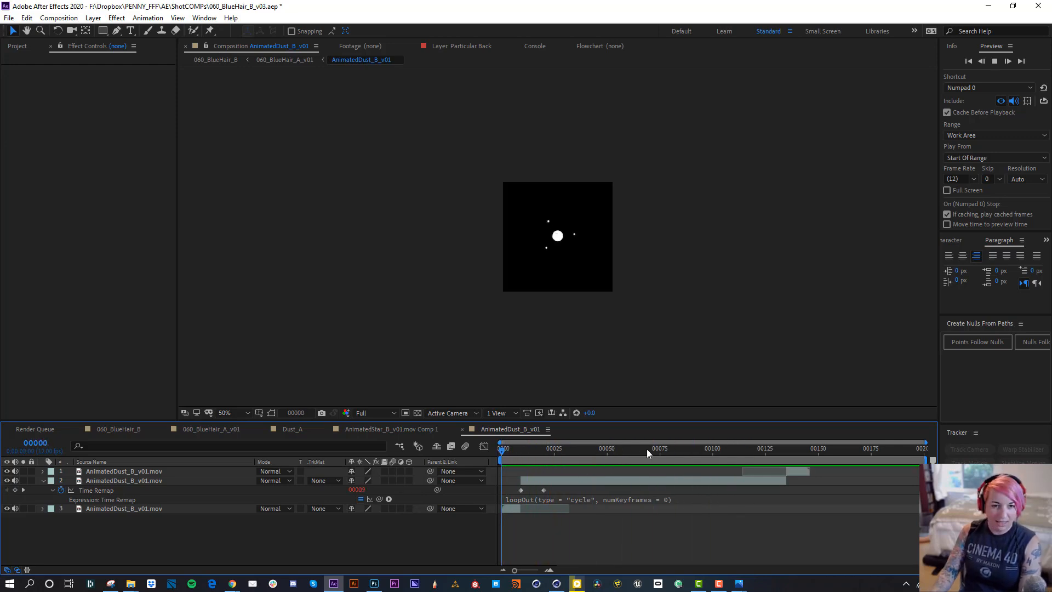
{"action": "left_click", "coordinate": [528, 457]}
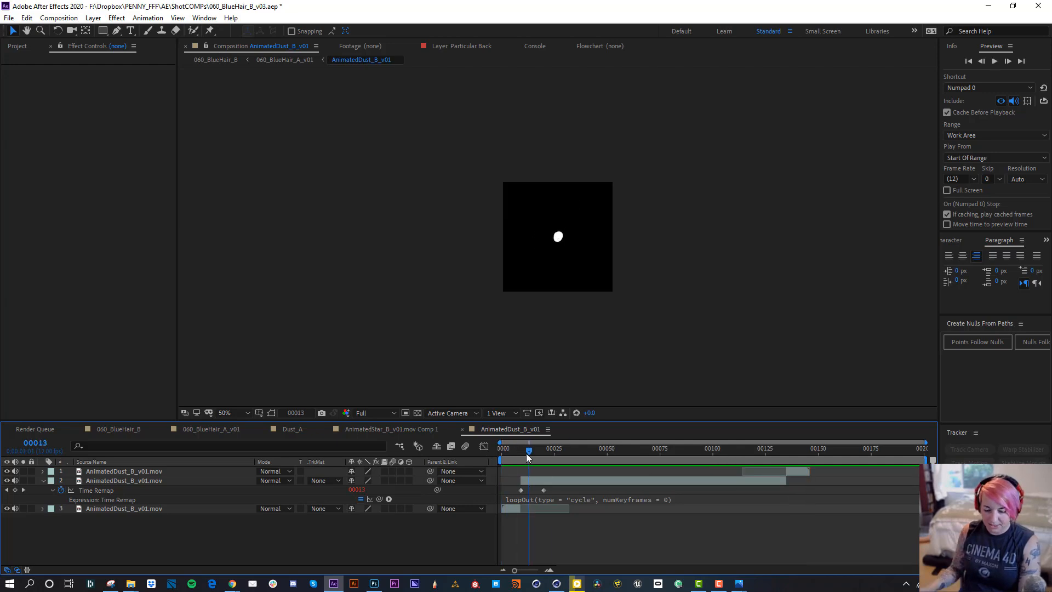
{"action": "key", "text": "space"}
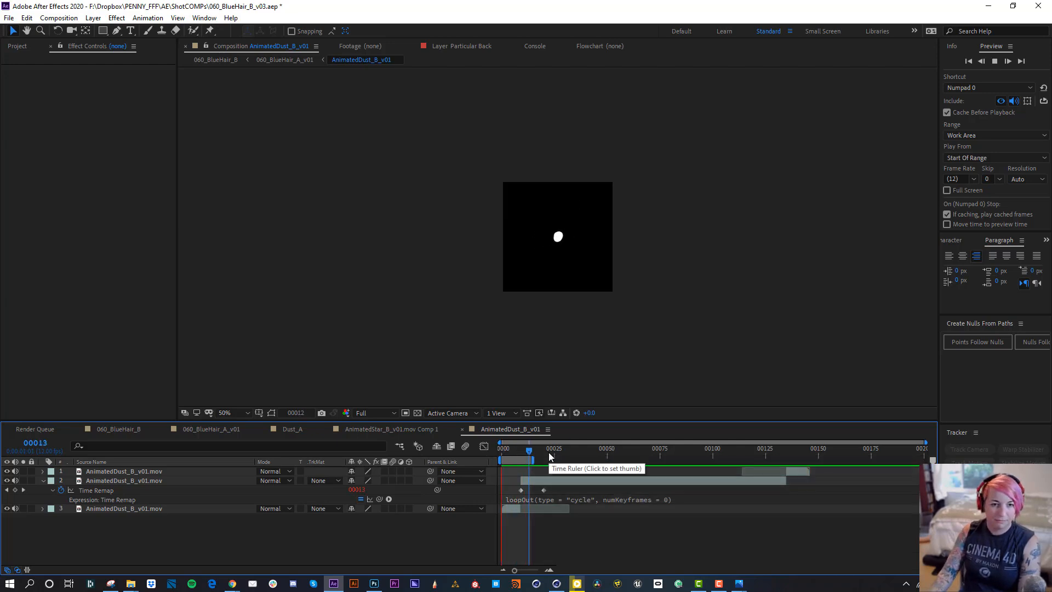
Start the work area at frame 131 and preview the closing part of the dust animation.
{"action": "left_click_drag", "start_coordinate": [549, 456], "coordinate": [780, 471]}
{"action": "key", "text": "b"}
{"action": "key", "text": "space"}
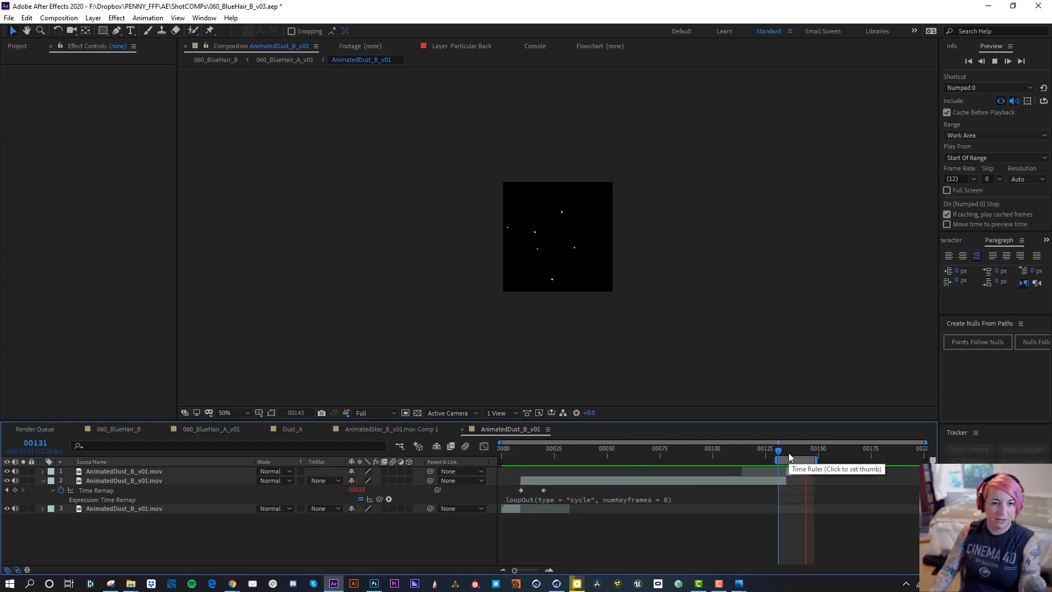
{"action": "left_click", "coordinate": [905, 455]}
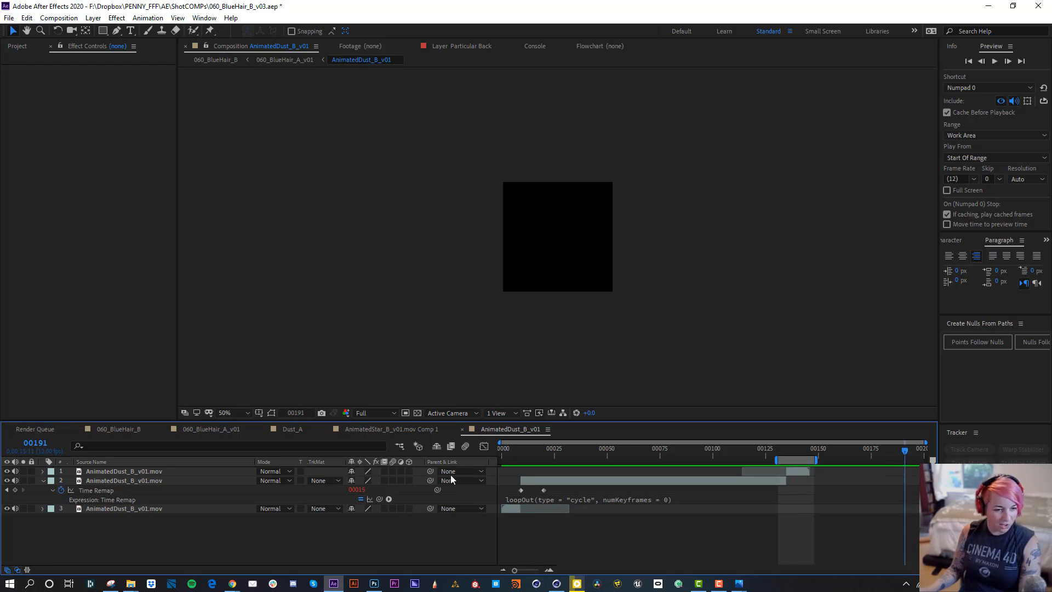
Return to the 060_BlueHair_A_v01 composition and scrub the soloed Particular Front layer from frame 12 to 23.
{"action": "left_click", "coordinate": [188, 430]}
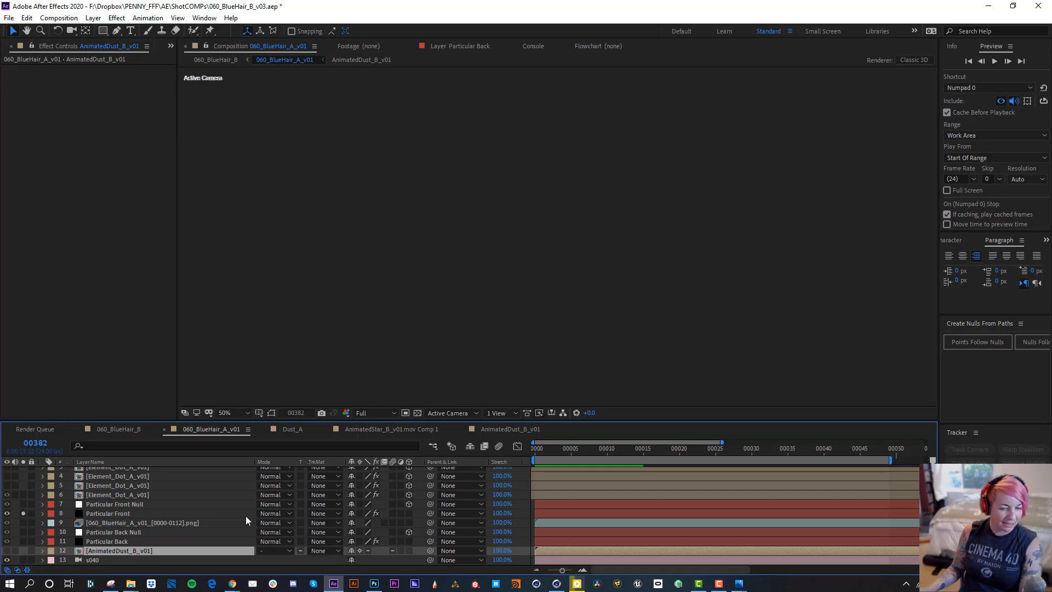
{"action": "left_click", "coordinate": [621, 451]}
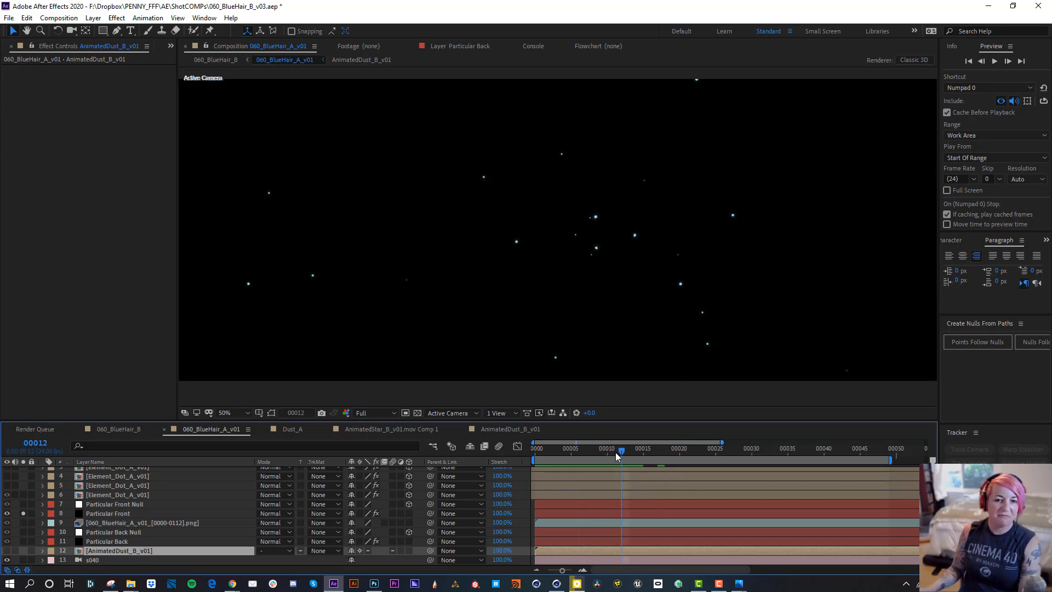
{"action": "left_click_drag", "start_coordinate": [616, 452], "coordinate": [699, 449]}
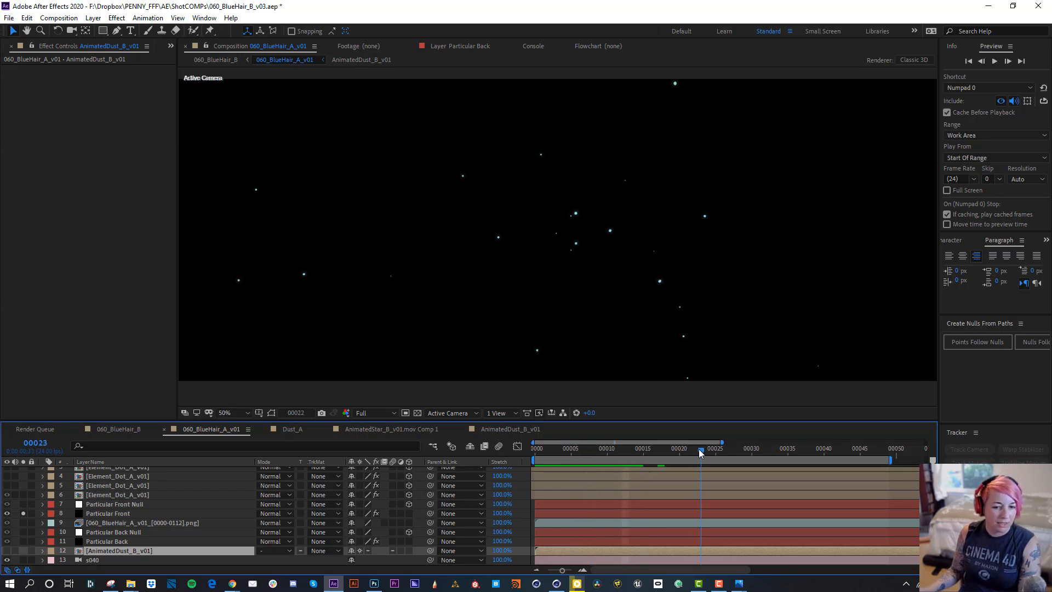
Look into AnimatedStar_B_v01.mov Comp 1 and come back to the 060_BlueHair_A_v01 composition.
{"action": "left_click", "coordinate": [392, 429]}
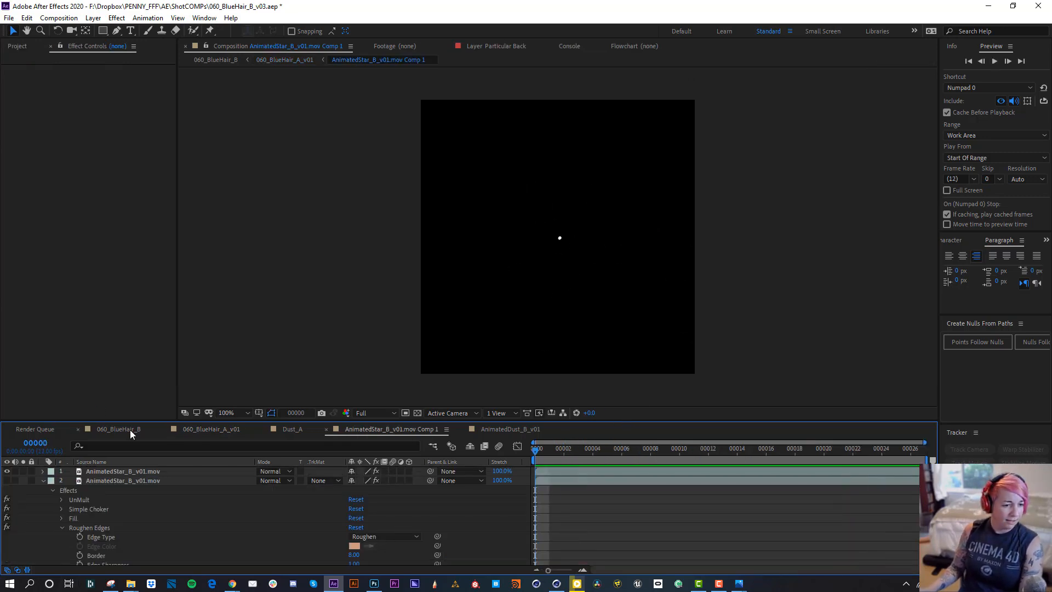
{"action": "left_click", "coordinate": [205, 432]}
{"action": "scroll", "coordinate": [107, 535], "scroll_direction": "down", "scroll_amount": 1}
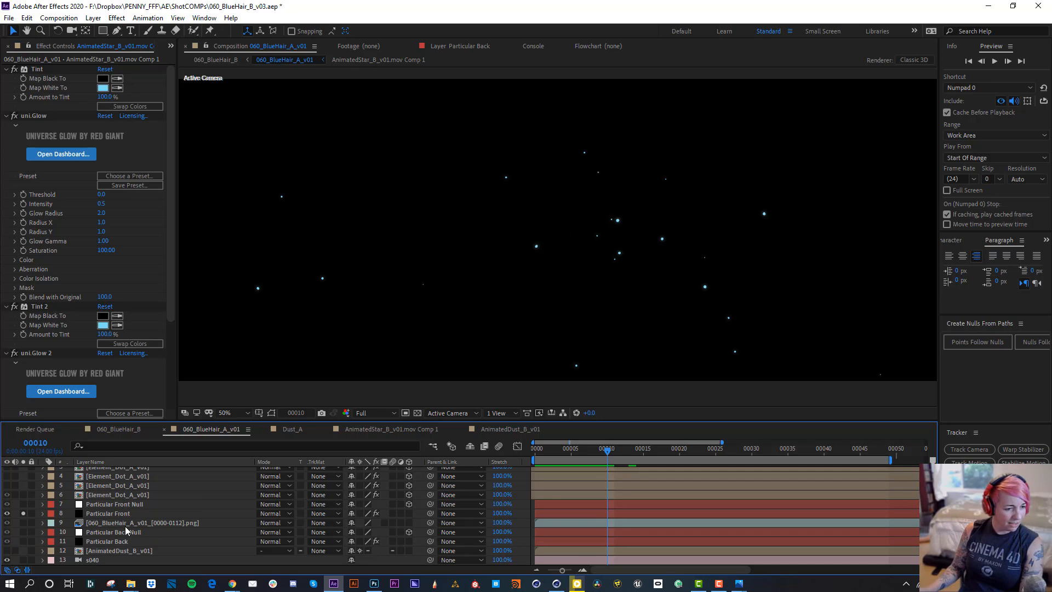
Solo the visible Element_Dot_A_v01 layer in place of Particular Front and preview its animation.
{"action": "left_click", "coordinate": [22, 494]}
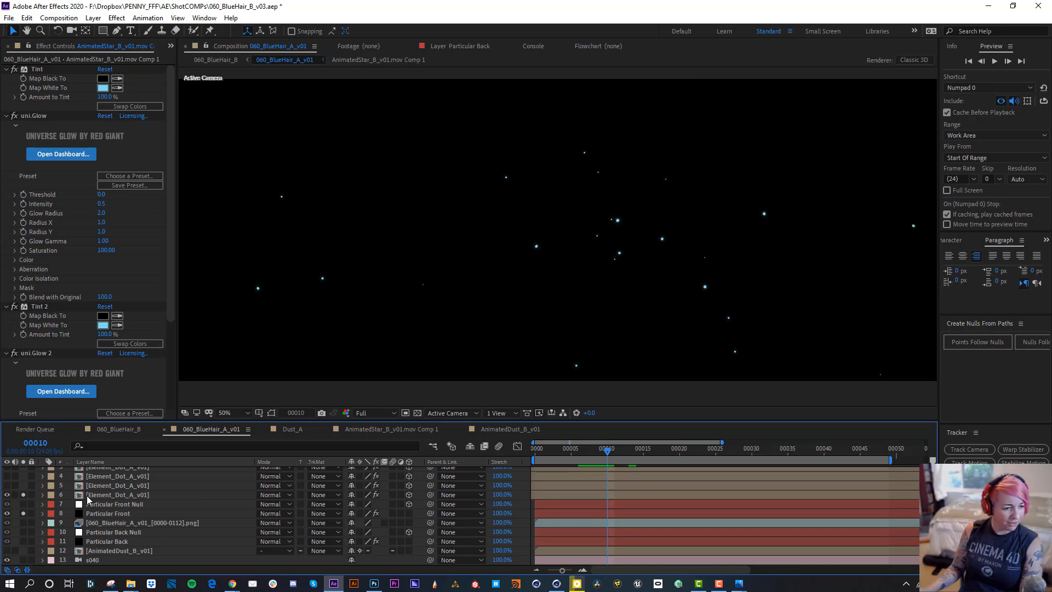
{"action": "left_click", "coordinate": [90, 496]}
{"action": "key", "text": "comma"}
{"action": "key", "text": "space"}
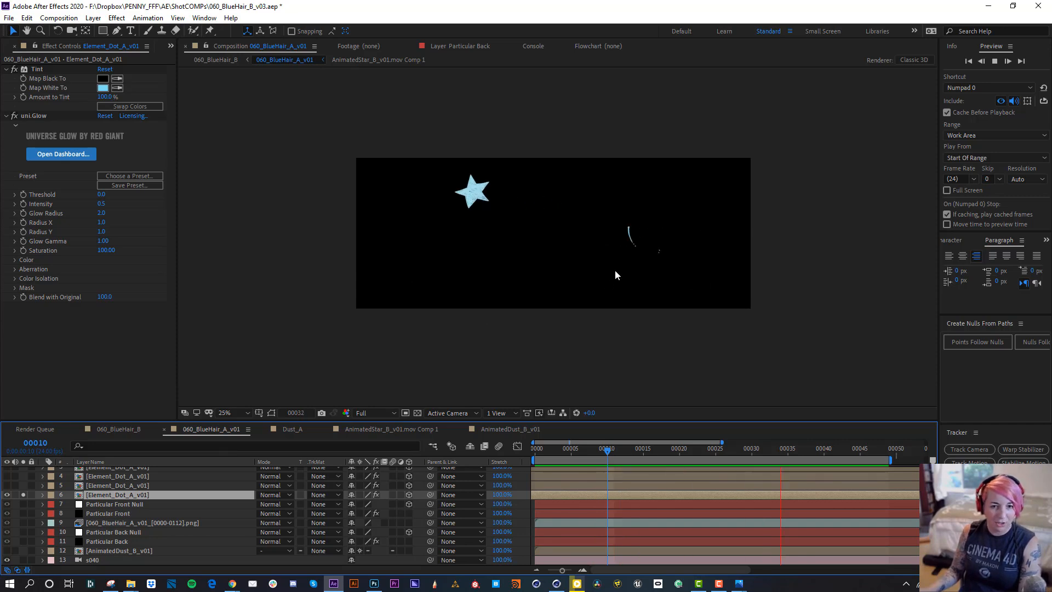
Look into the Element_Dot_A_v01 composition, then return to 060_BlueHair_A_v01 with all layer solos cleared.
{"action": "double_click", "coordinate": [117, 495]}
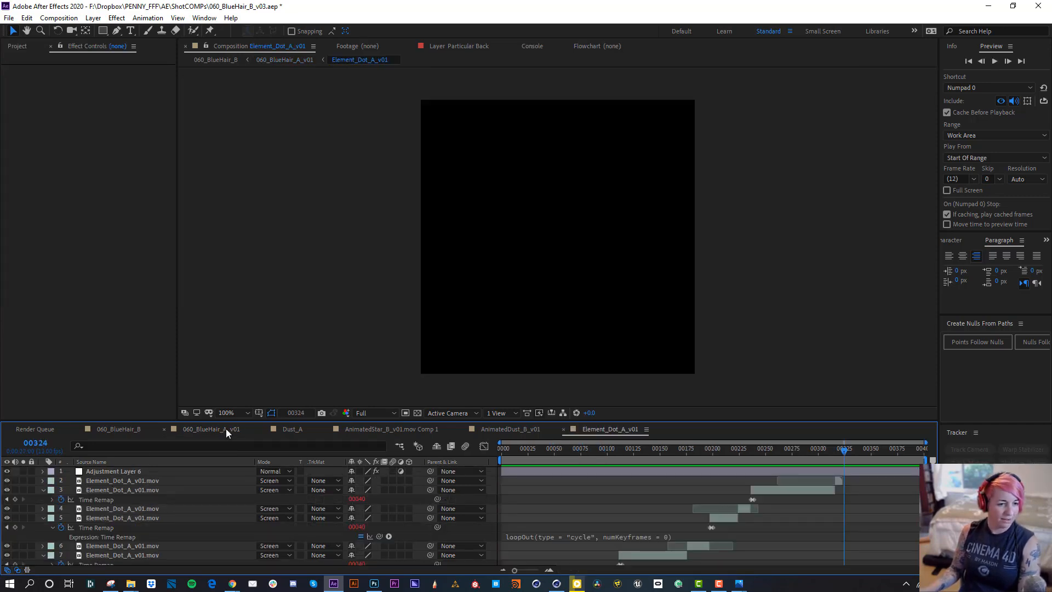
{"action": "left_click", "coordinate": [226, 429]}
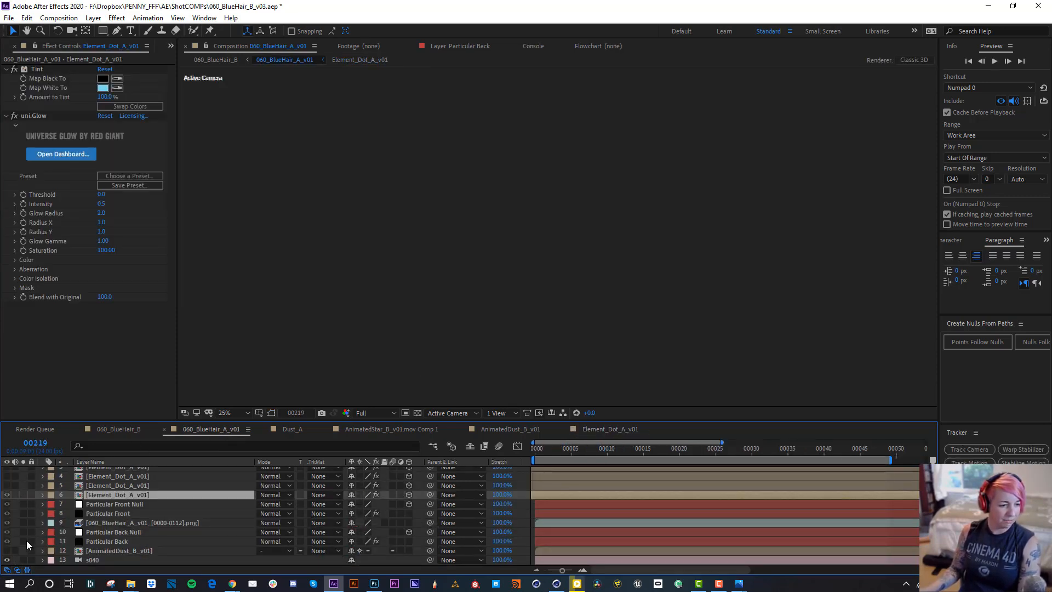
{"action": "scroll", "coordinate": [24, 535], "scroll_direction": "up", "scroll_amount": 2}
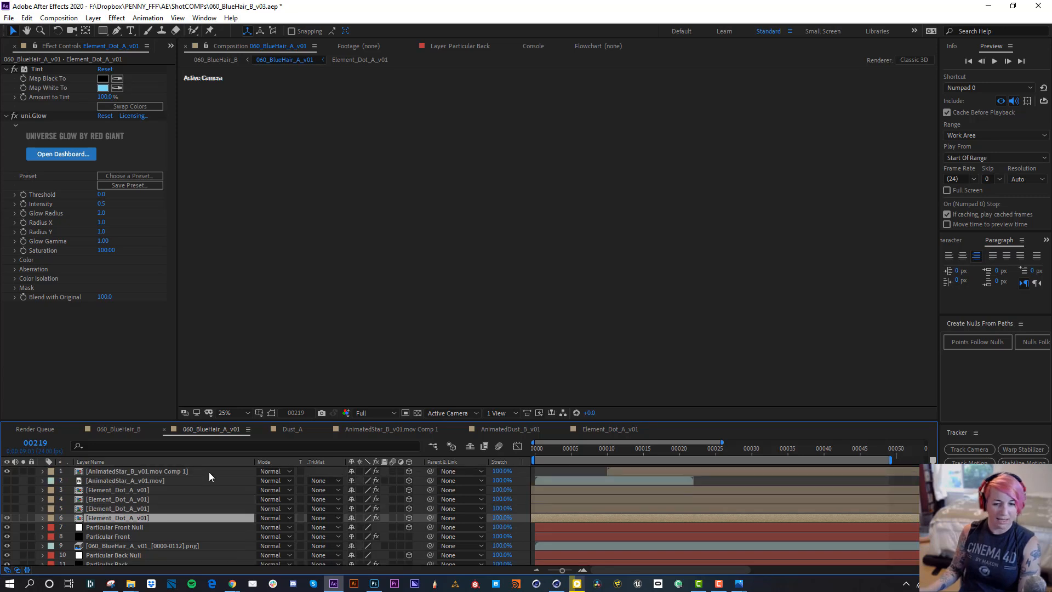
Preview the full 060_BlueHair_A_v01 composite with all its elements and park the playhead at frame 28.
{"action": "key", "text": "space"}
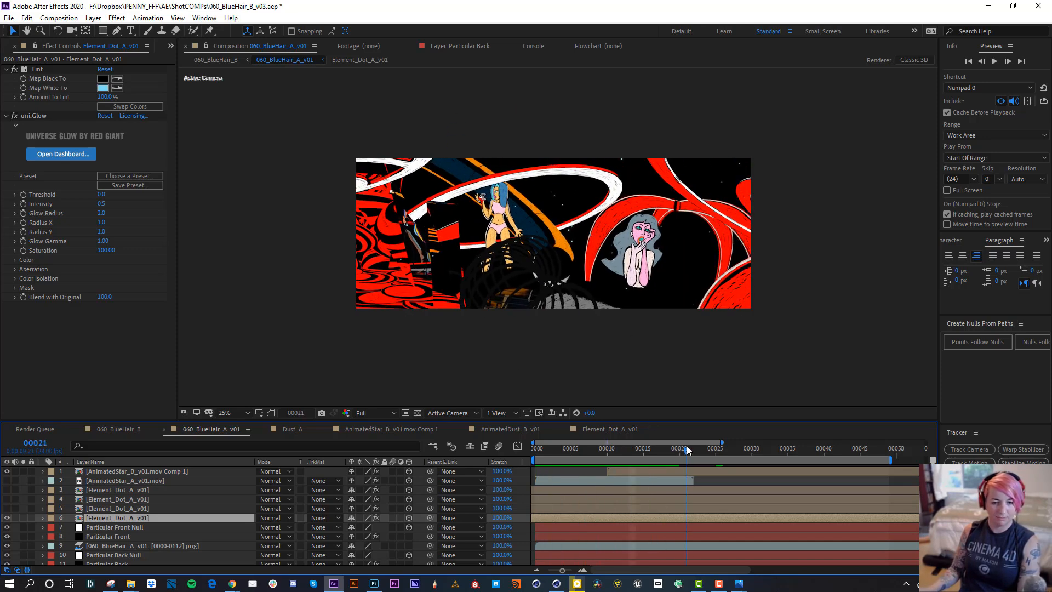
{"action": "left_click", "coordinate": [752, 448]}
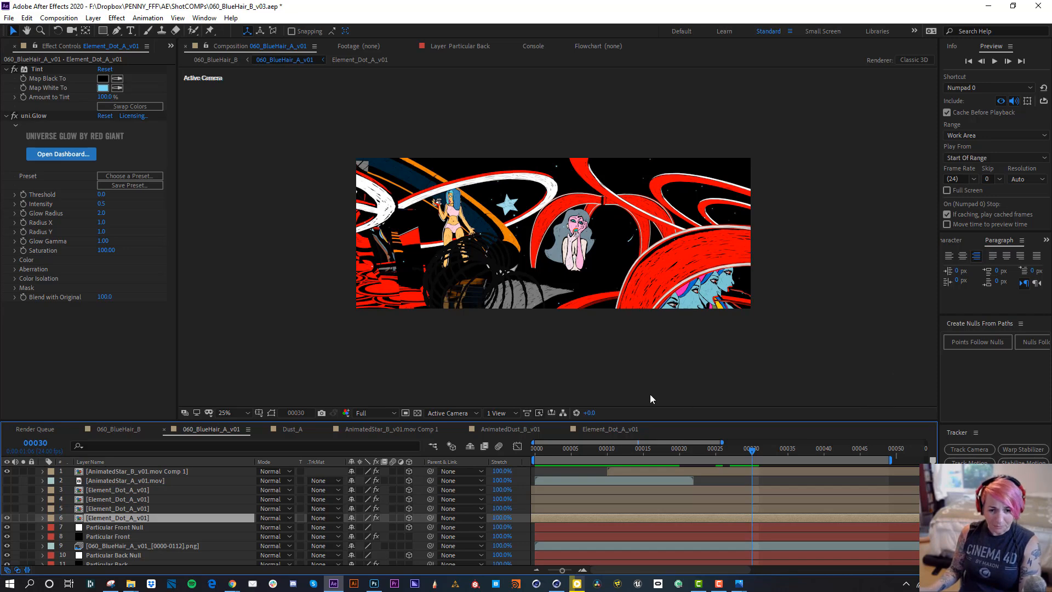
{"action": "key", "text": "Page_Up"}
{"action": "key", "text": "Page_Up"}
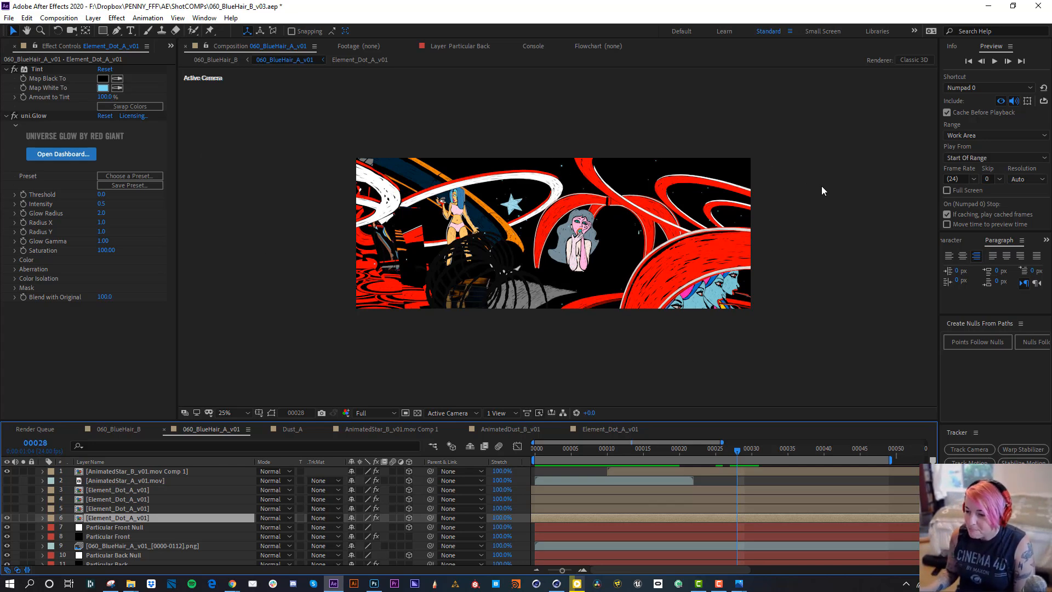
Switch to Cards_A_v01.pdf in Chrome and go to the page listing the artists' websites and Instagram.
{"action": "key", "text": "alt+Tab"}
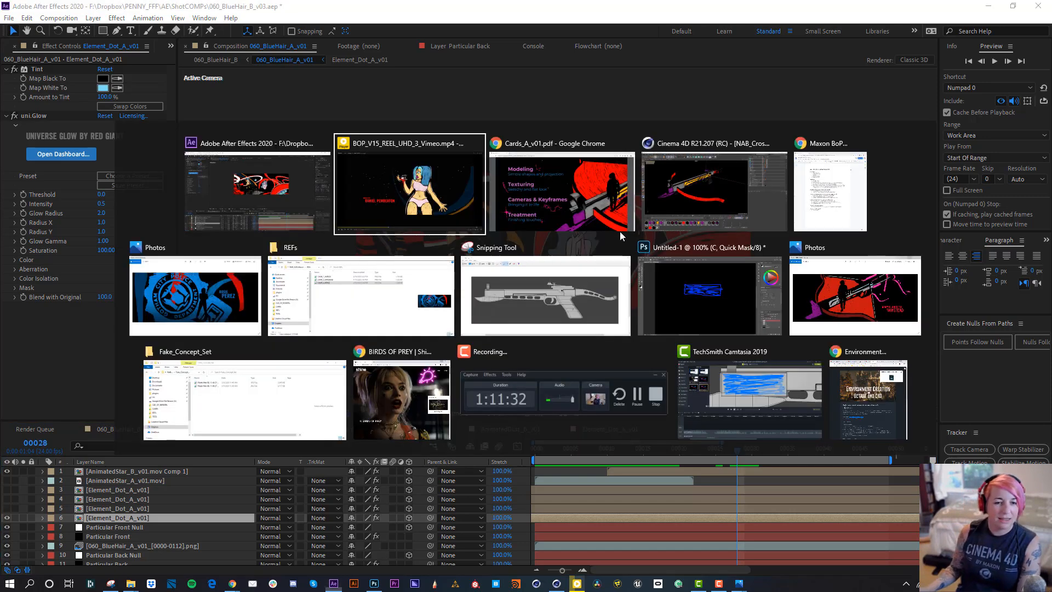
{"action": "left_click", "coordinate": [601, 216]}
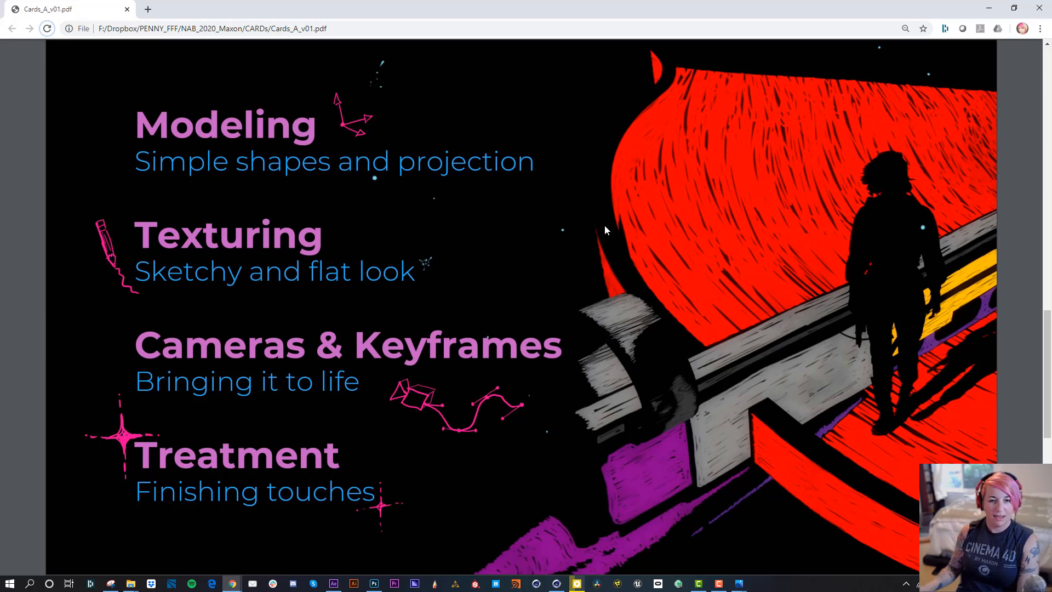
{"action": "key", "text": "Page_Down"}
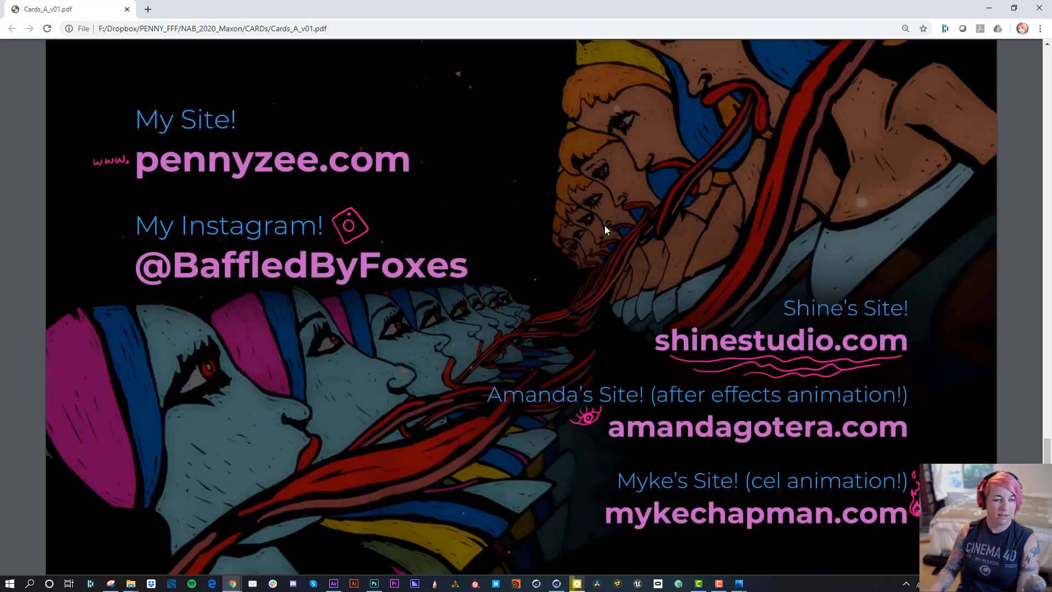